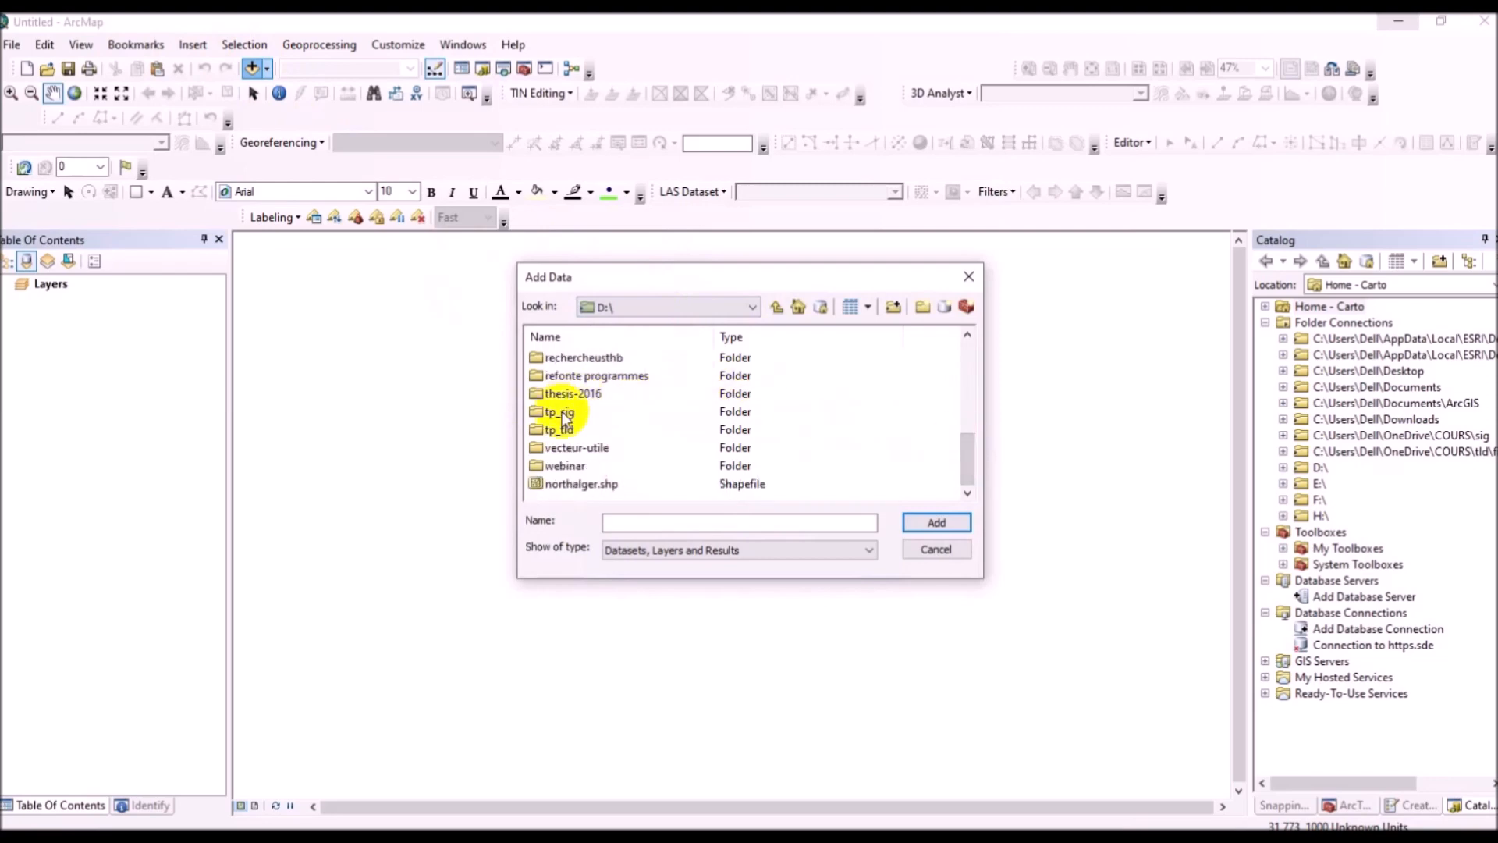
Step: Add the Table_Communes_region.shp shapefile from the D:\tp_sig\Cartographie folder to the map
{"action": "double_click", "coordinate": [563, 412]}
{"action": "double_click", "coordinate": [585, 357]}
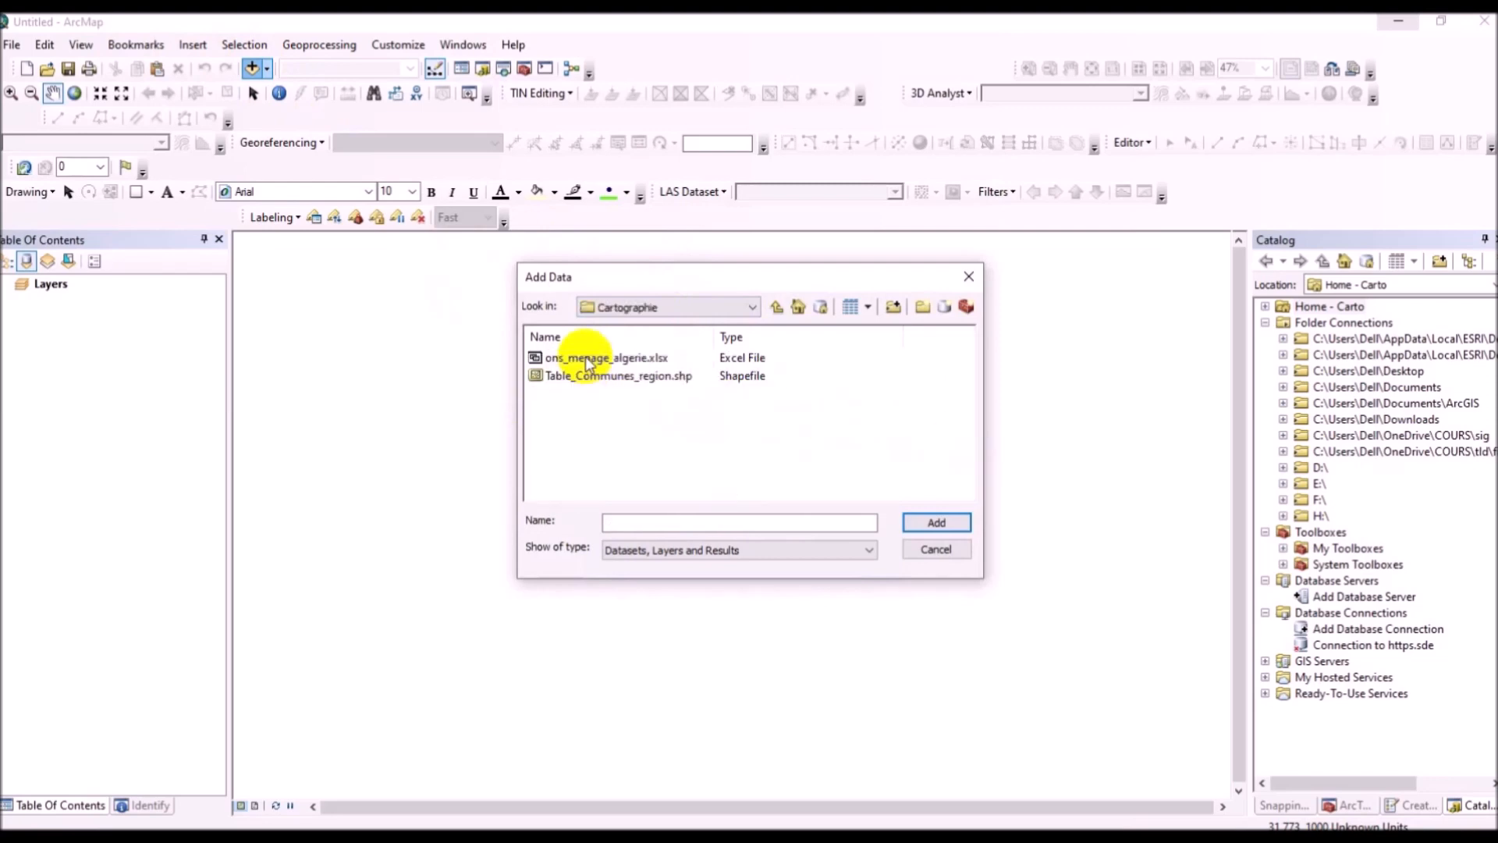
{"action": "left_click", "coordinate": [597, 376]}
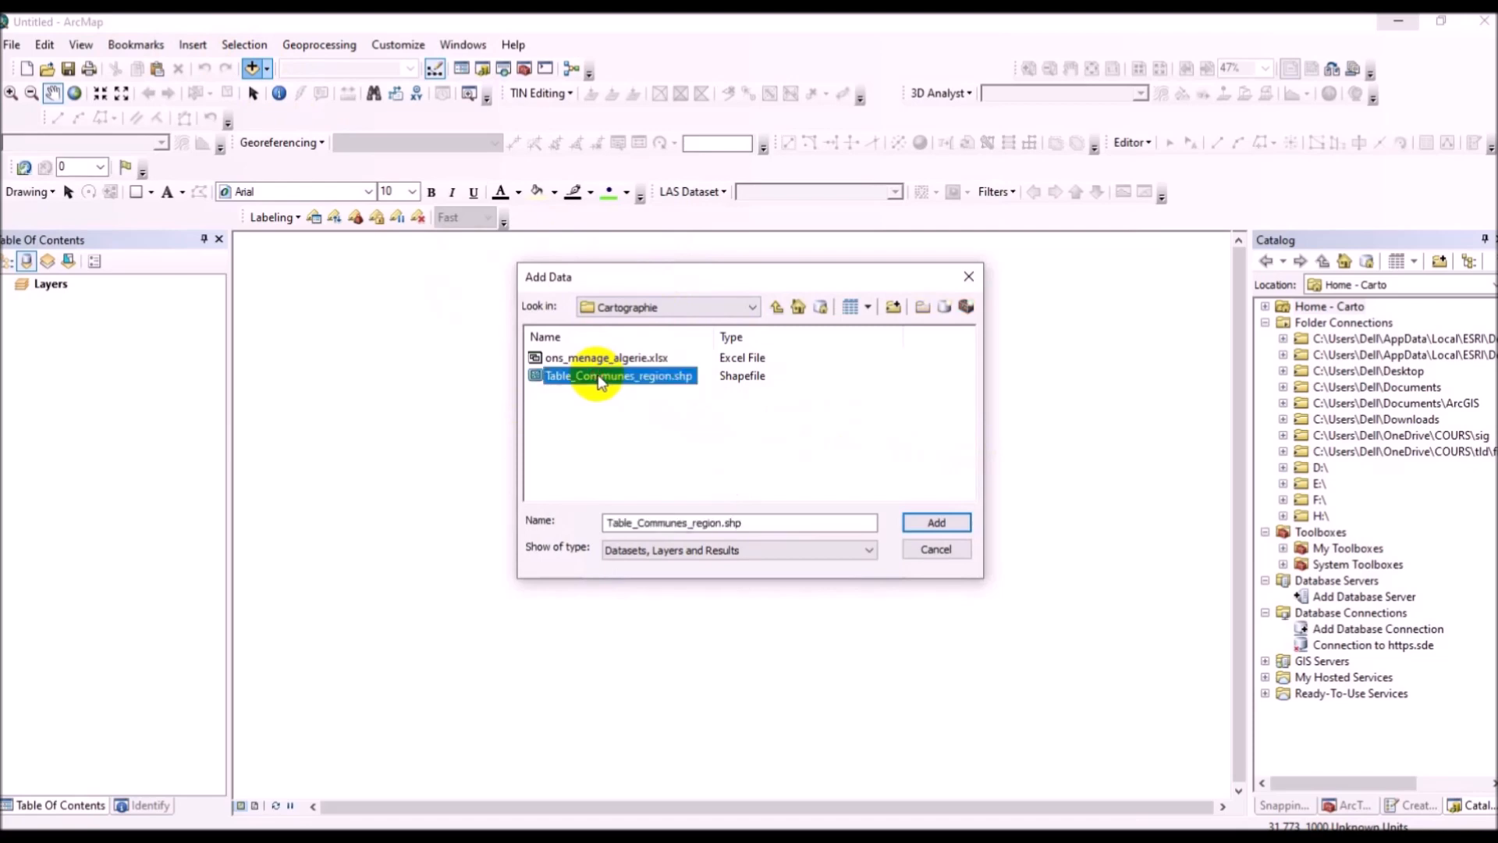
{"action": "left_click", "coordinate": [926, 523]}
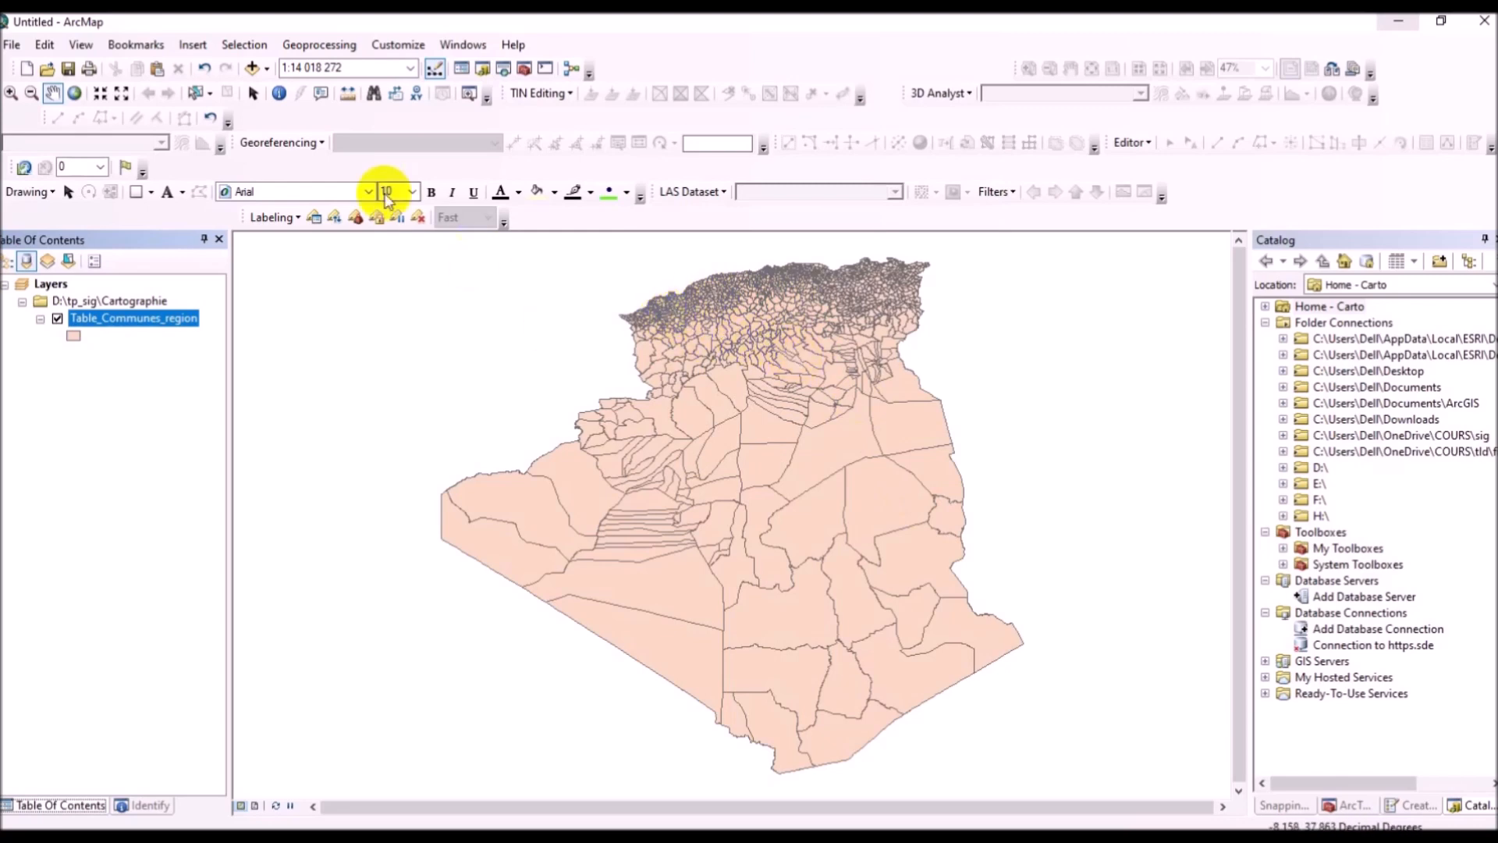
Step: Examine the CODEW and COMMUNE0 columns in the Table_Communes_region attribute table down to the last record, and close the table
{"action": "left_click", "coordinate": [13, 94]}
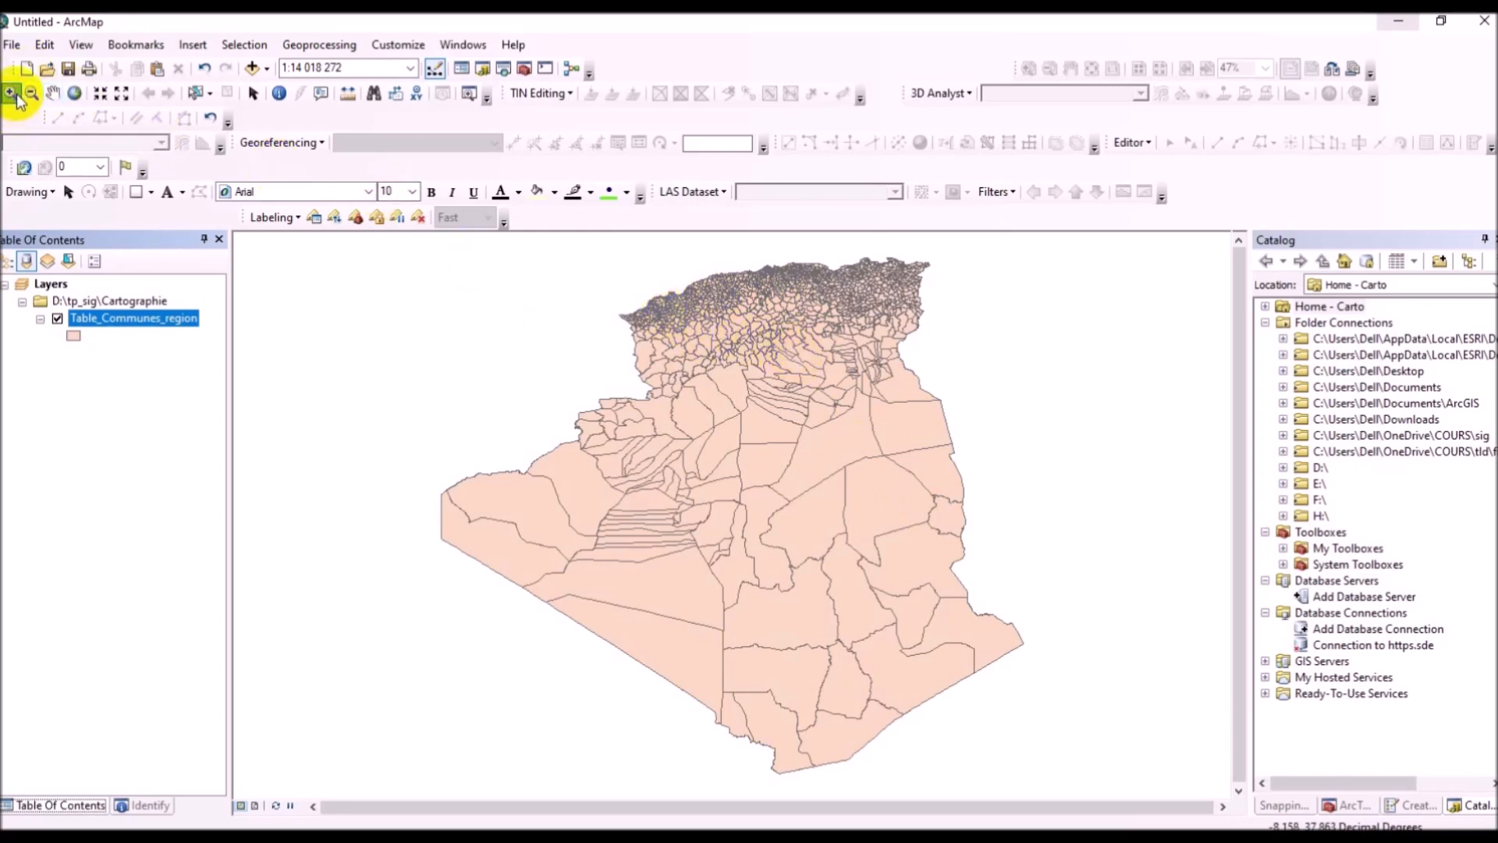
{"action": "left_click_drag", "start_coordinate": [673, 332], "coordinate": [780, 261]}
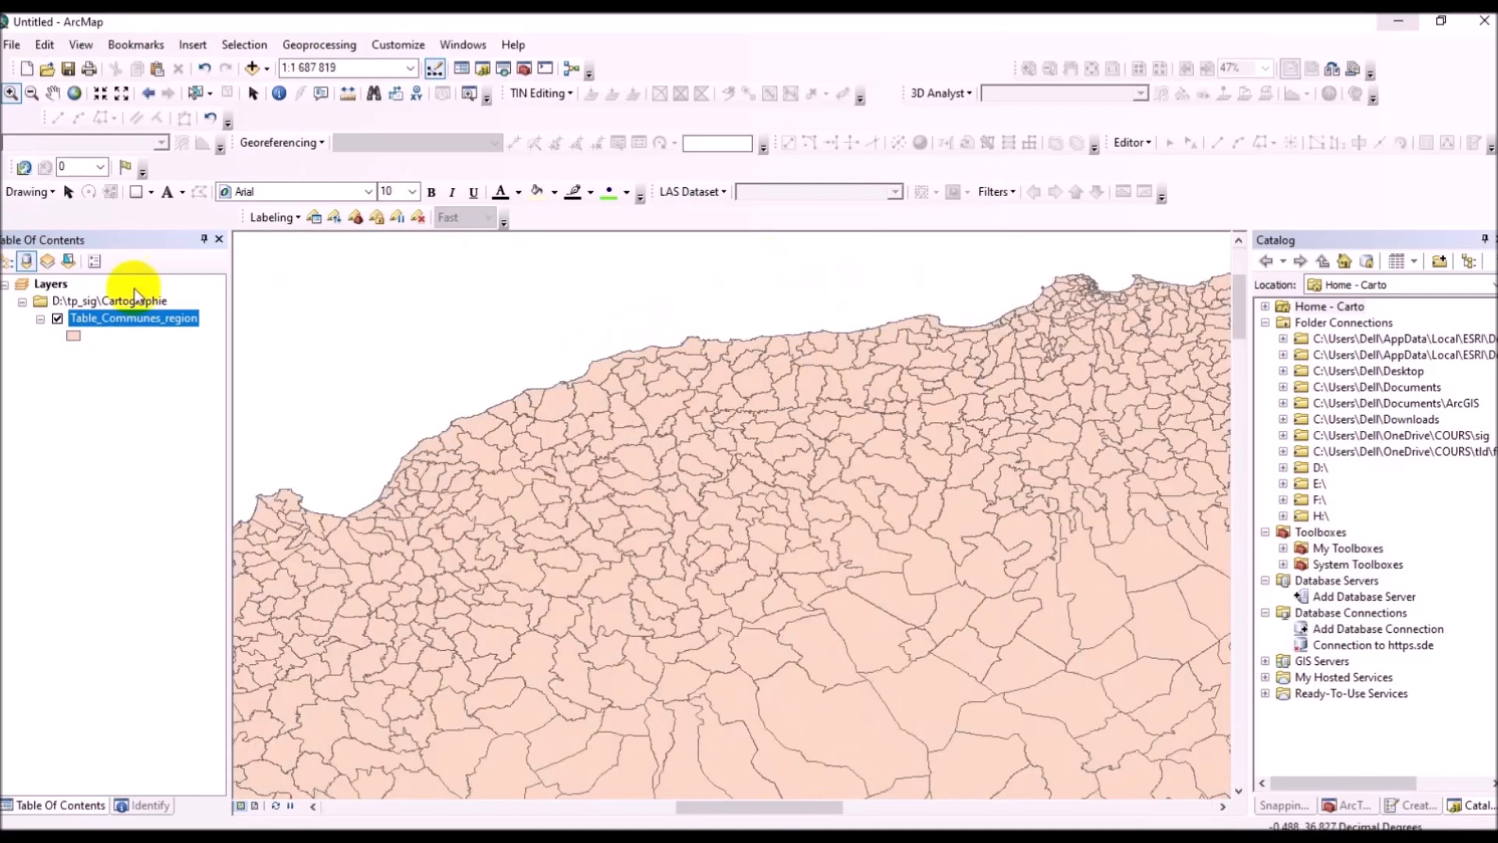
{"action": "right_click", "coordinate": [96, 326]}
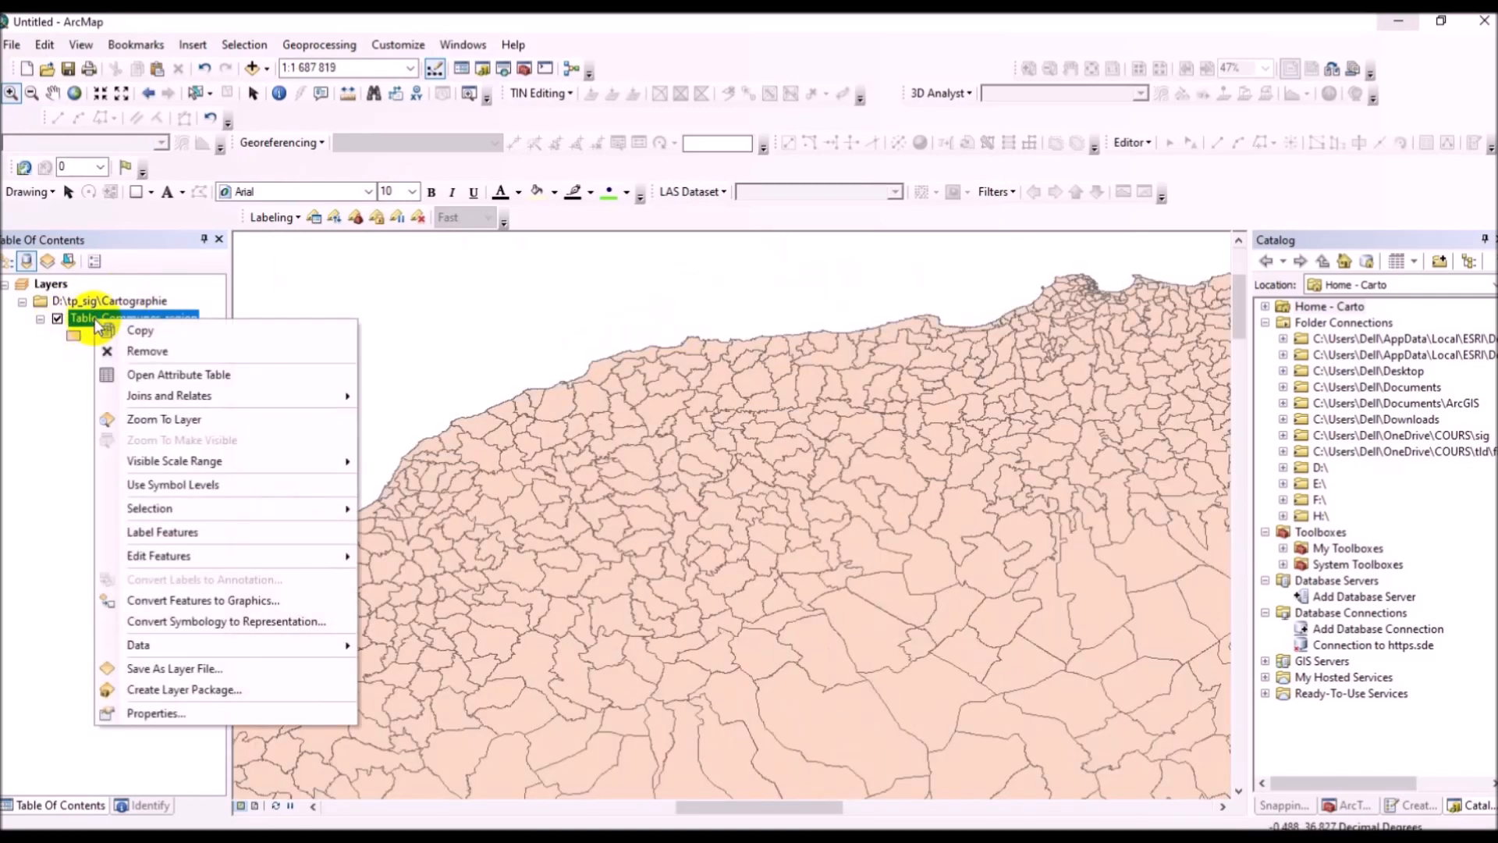
{"action": "left_click", "coordinate": [135, 376]}
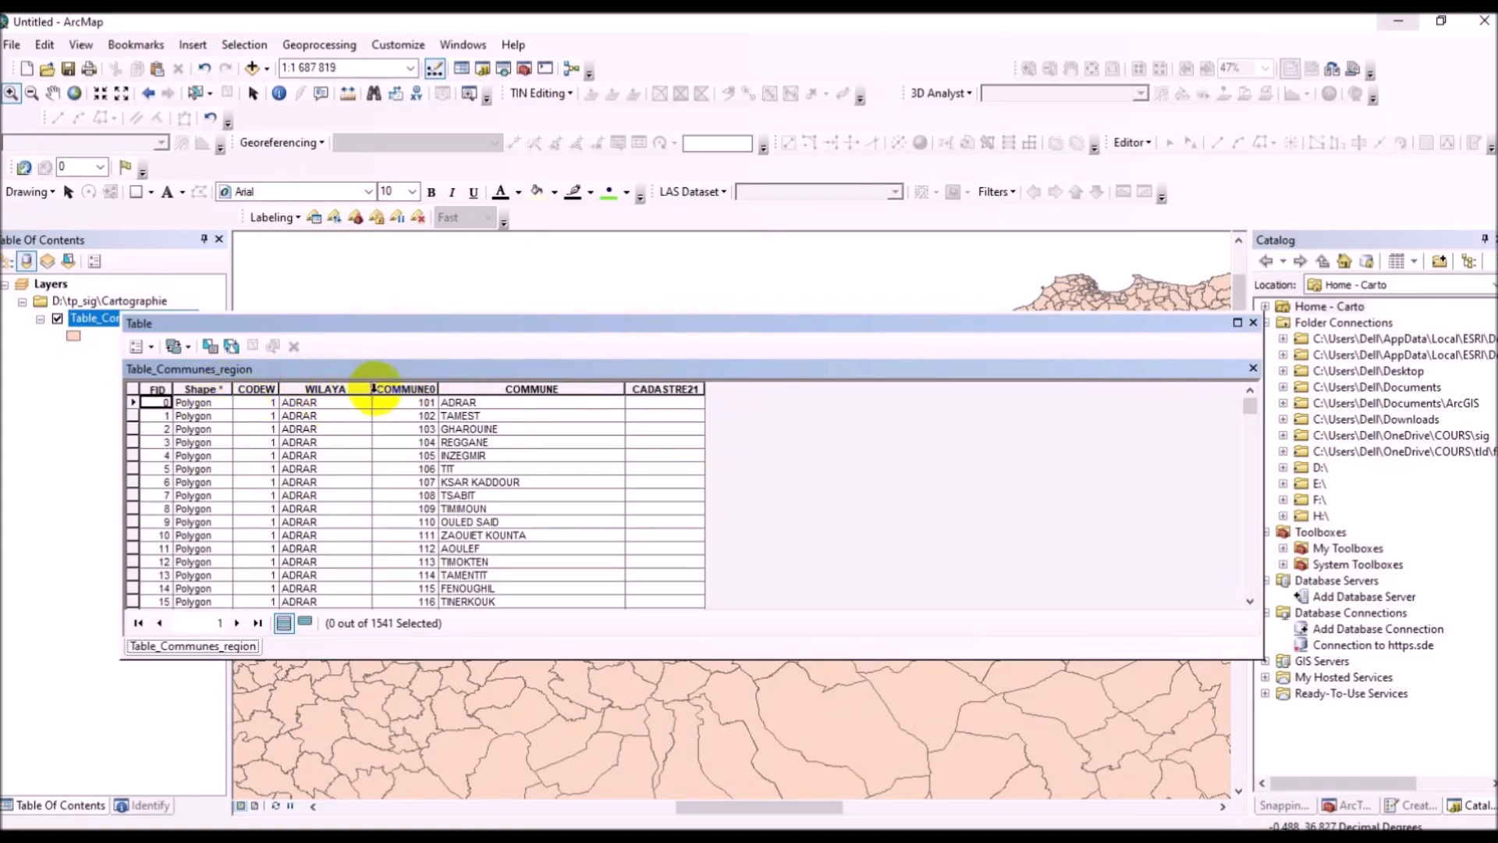
{"action": "left_click", "coordinate": [396, 388]}
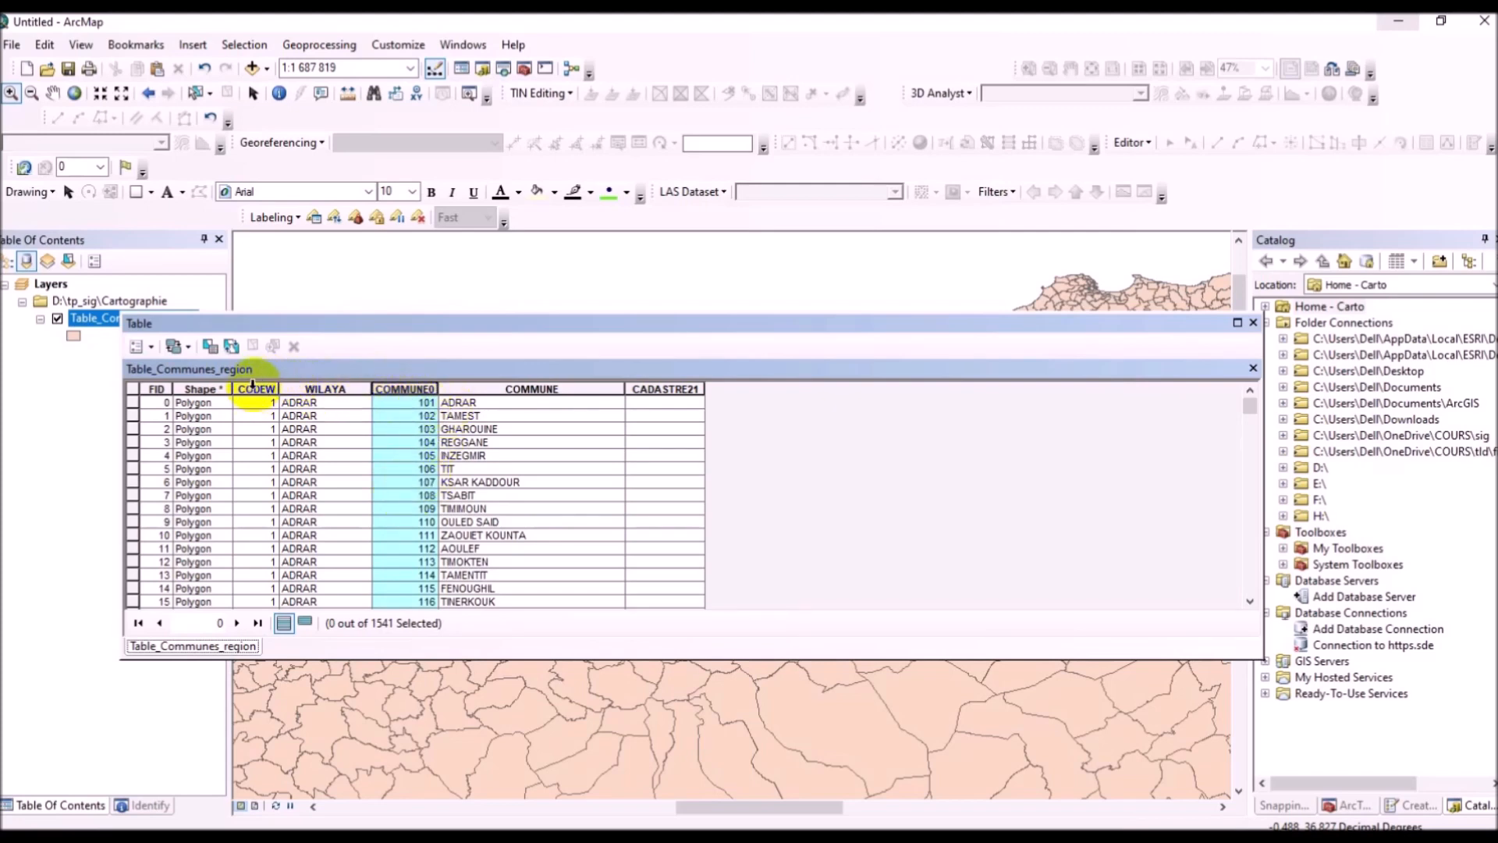
{"action": "left_click", "coordinate": [256, 387]}
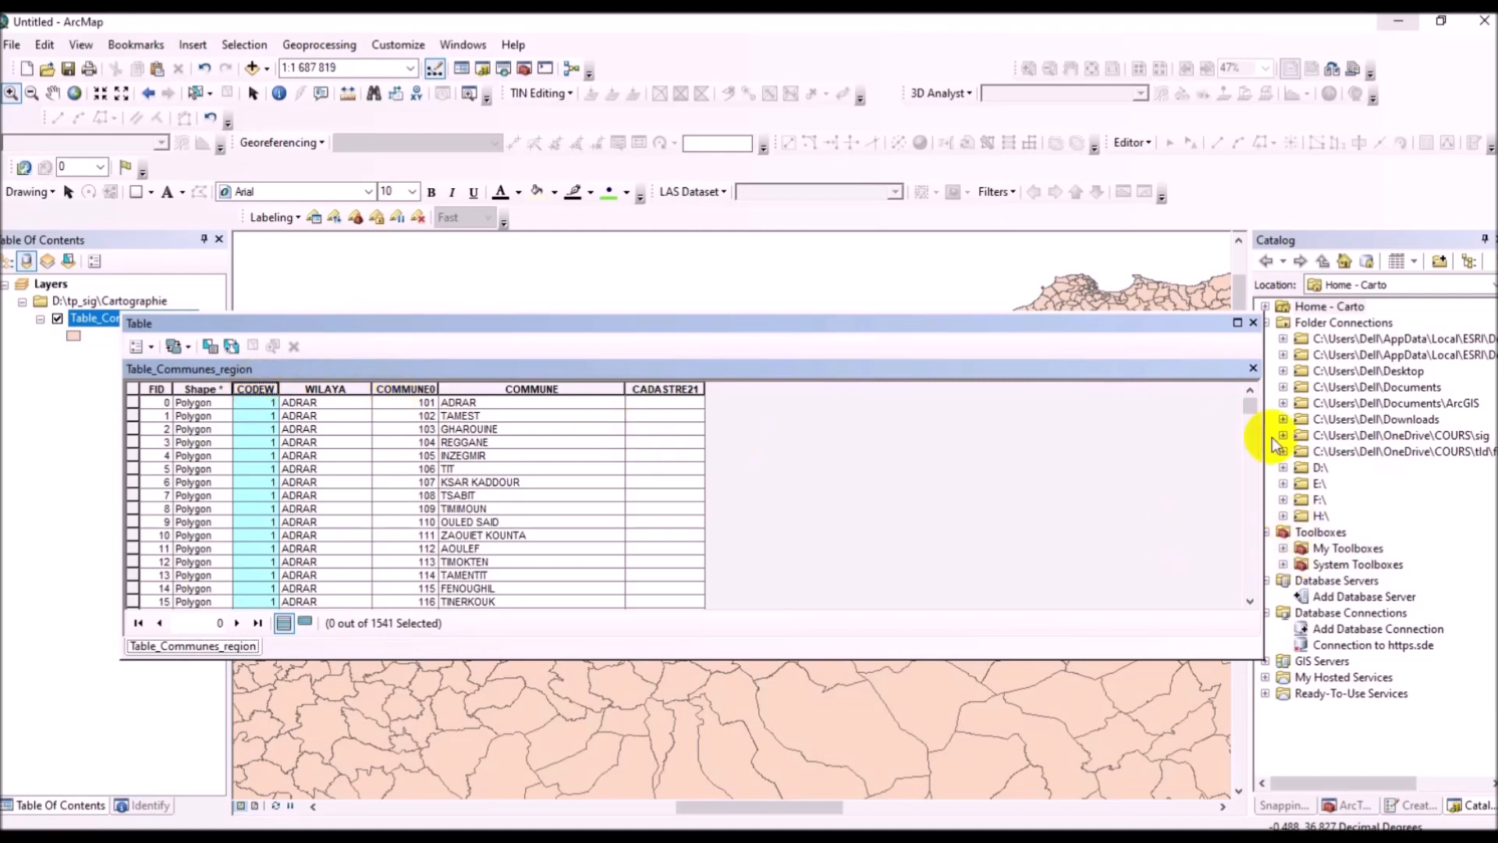
{"action": "left_click_drag", "start_coordinate": [1251, 411], "coordinate": [1243, 595]}
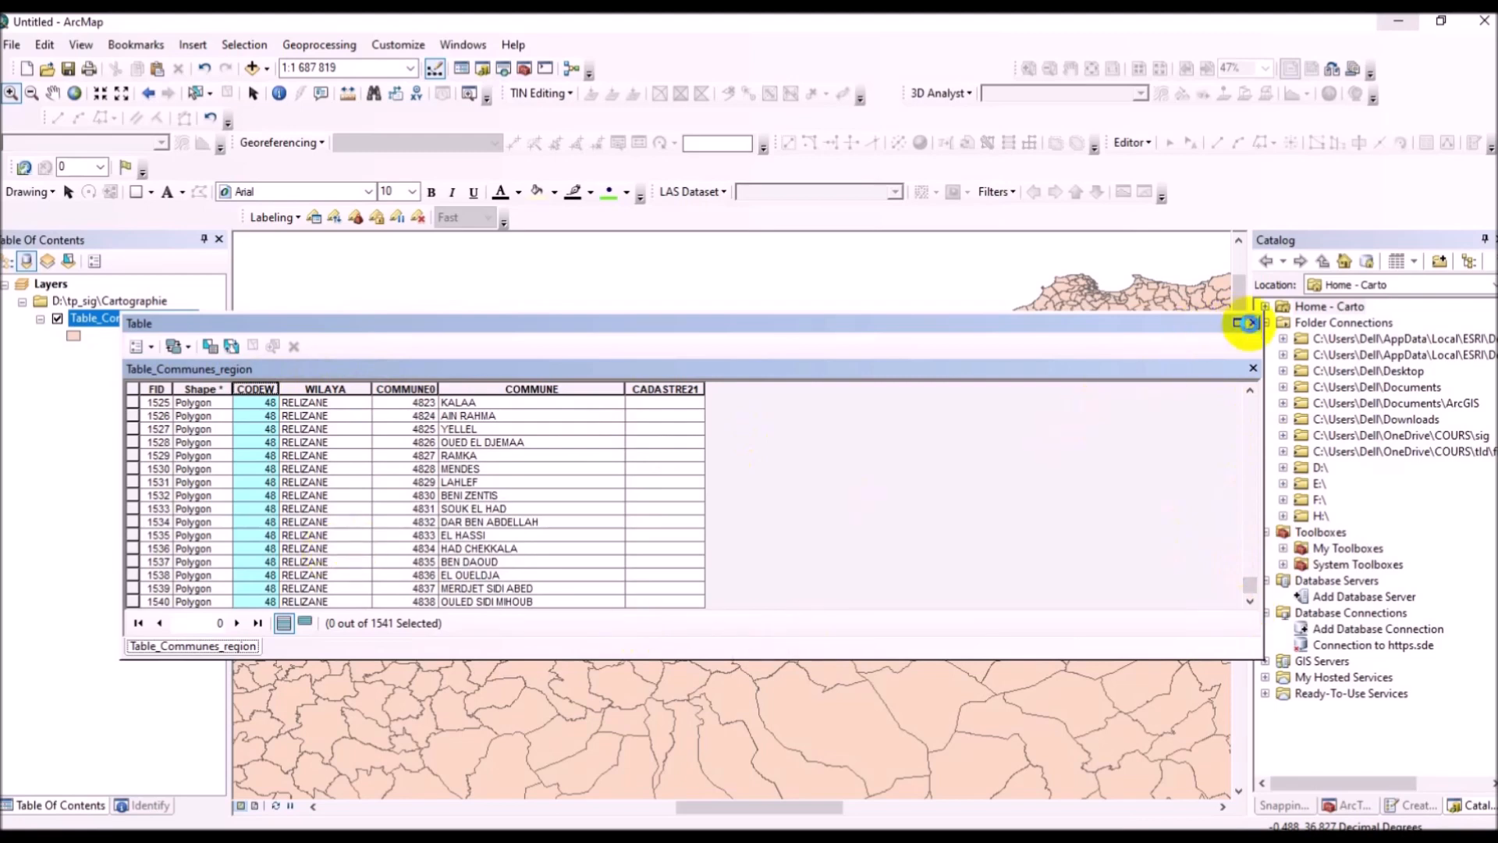
{"action": "left_click", "coordinate": [1251, 324]}
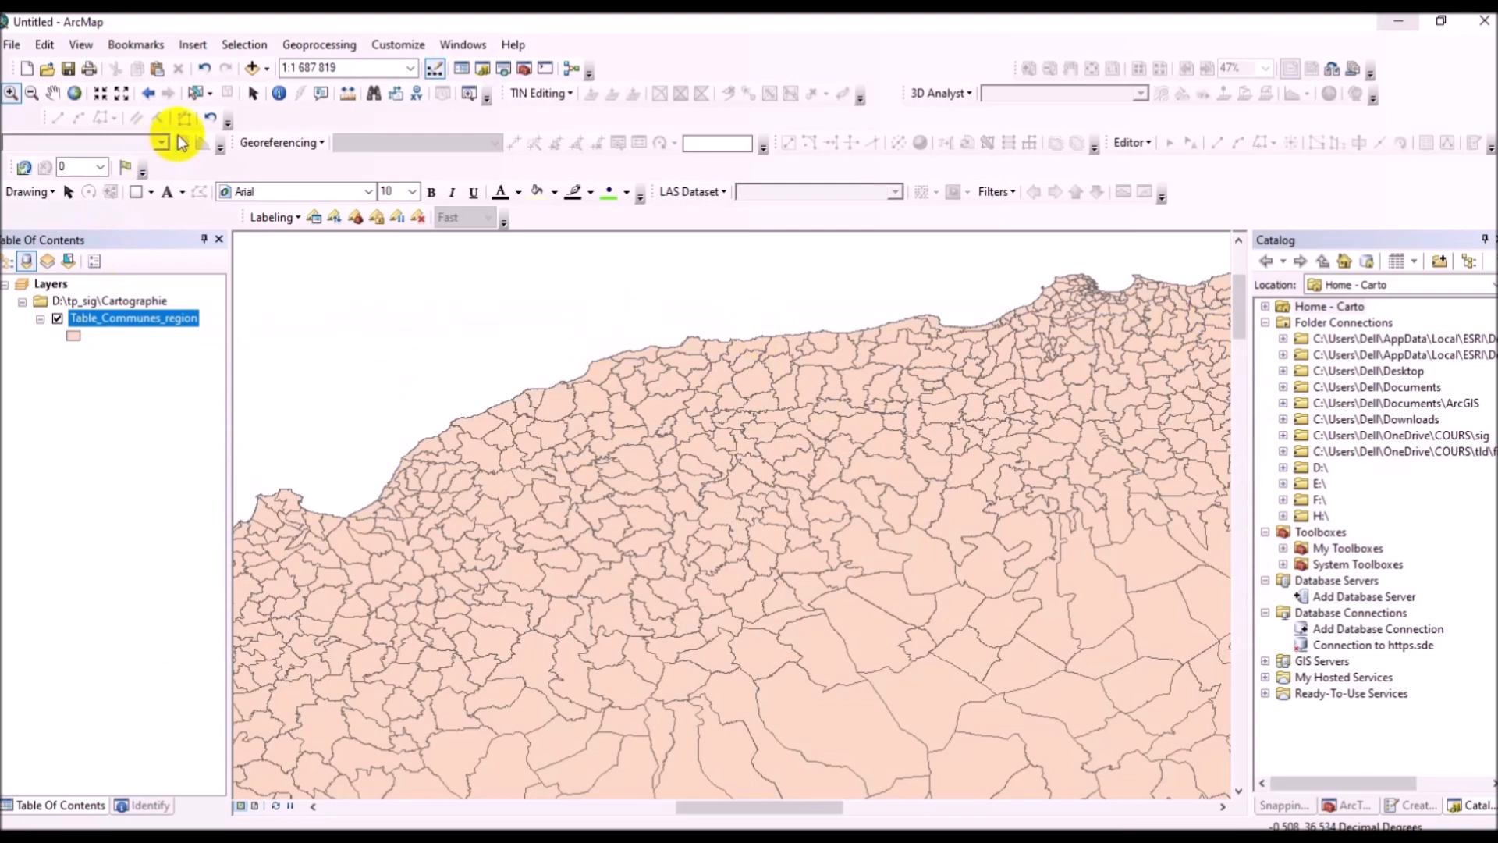
{"action": "left_click", "coordinate": [299, 39]}
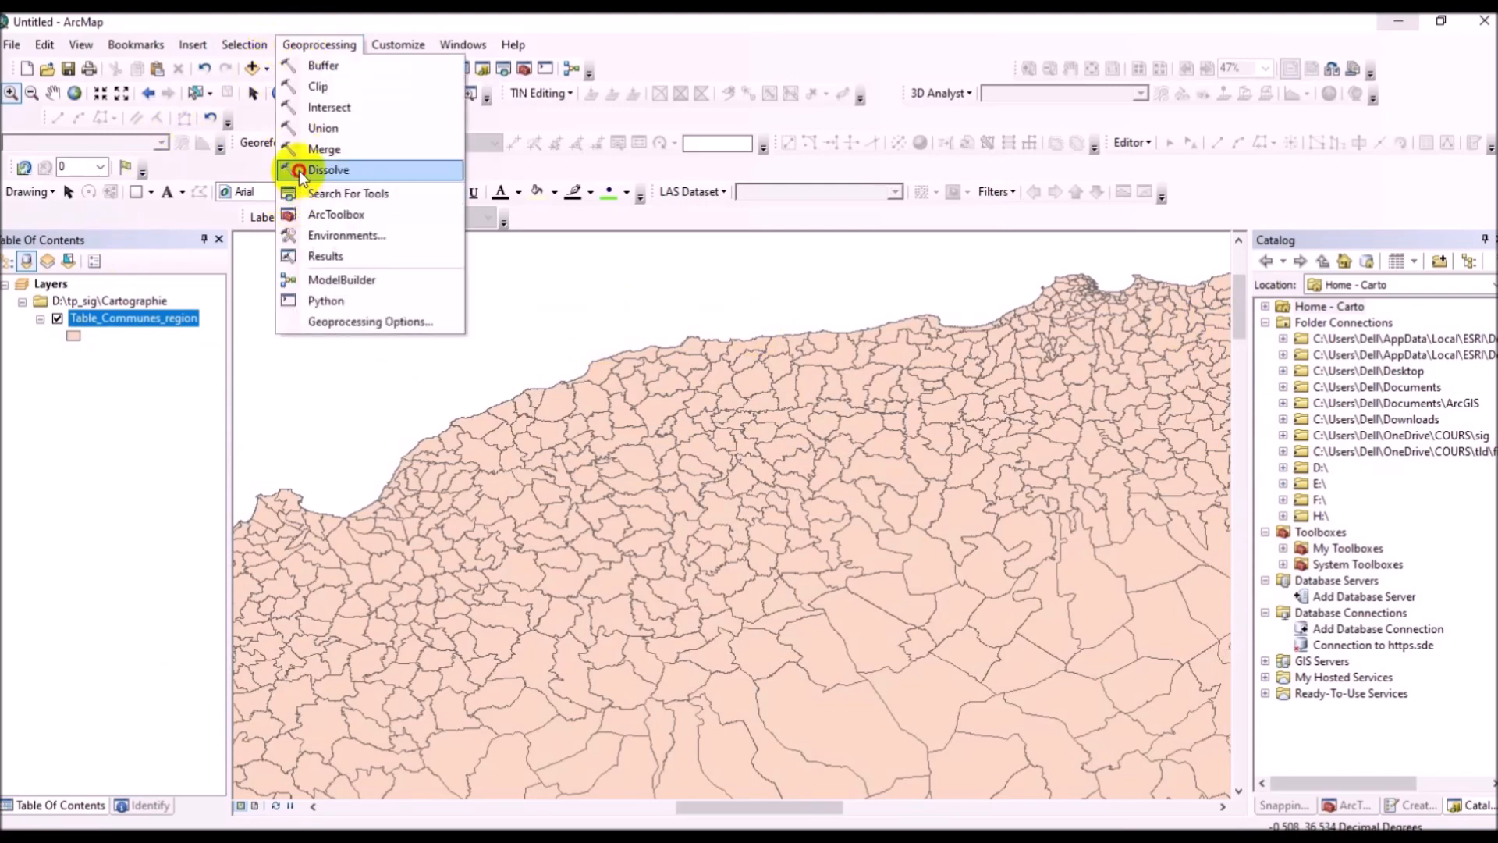
{"action": "left_click", "coordinate": [298, 170]}
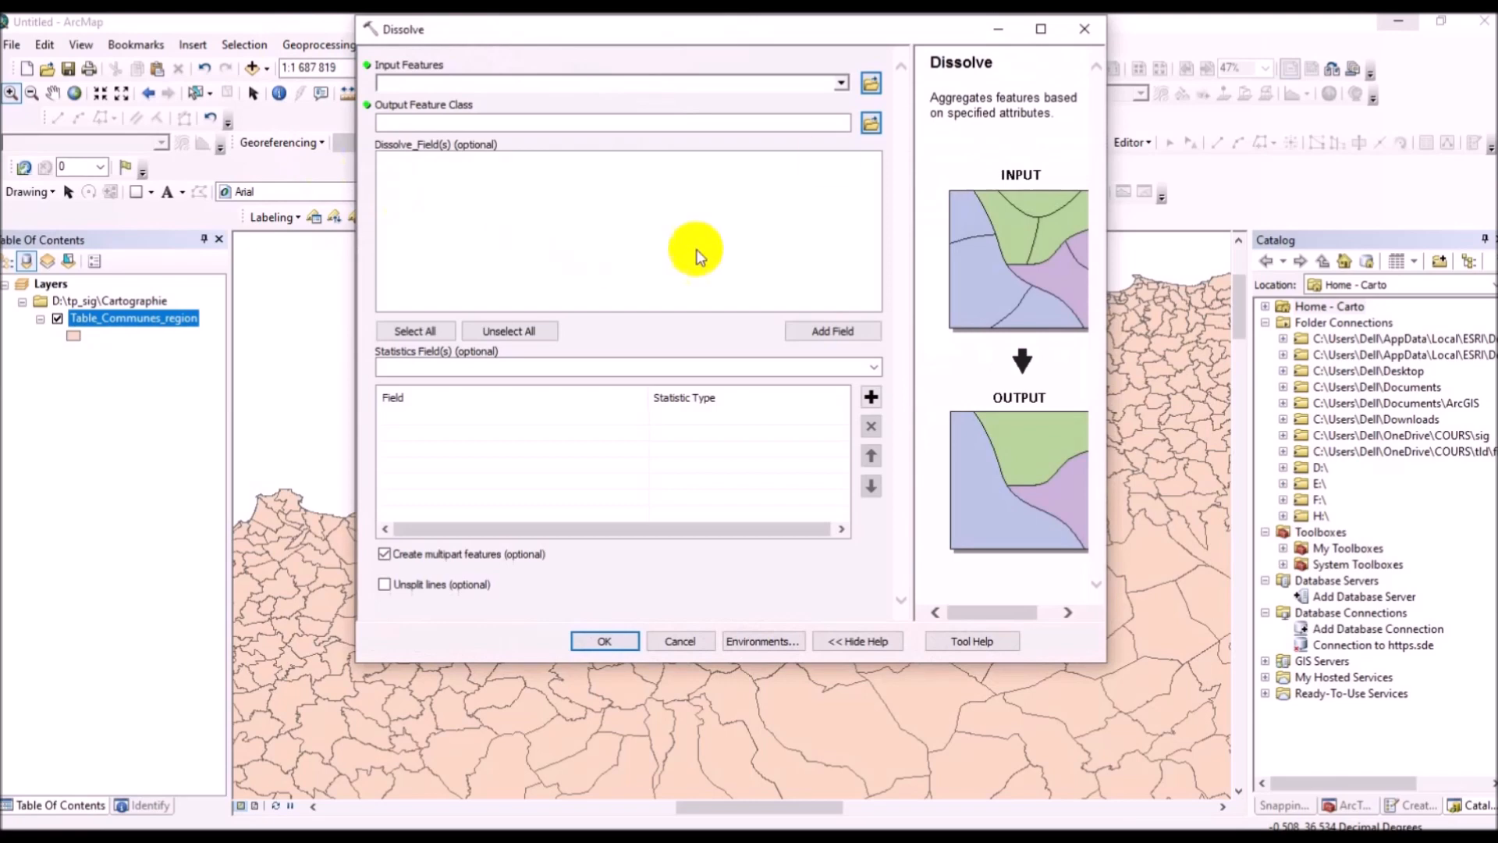
{"action": "left_click", "coordinate": [841, 83]}
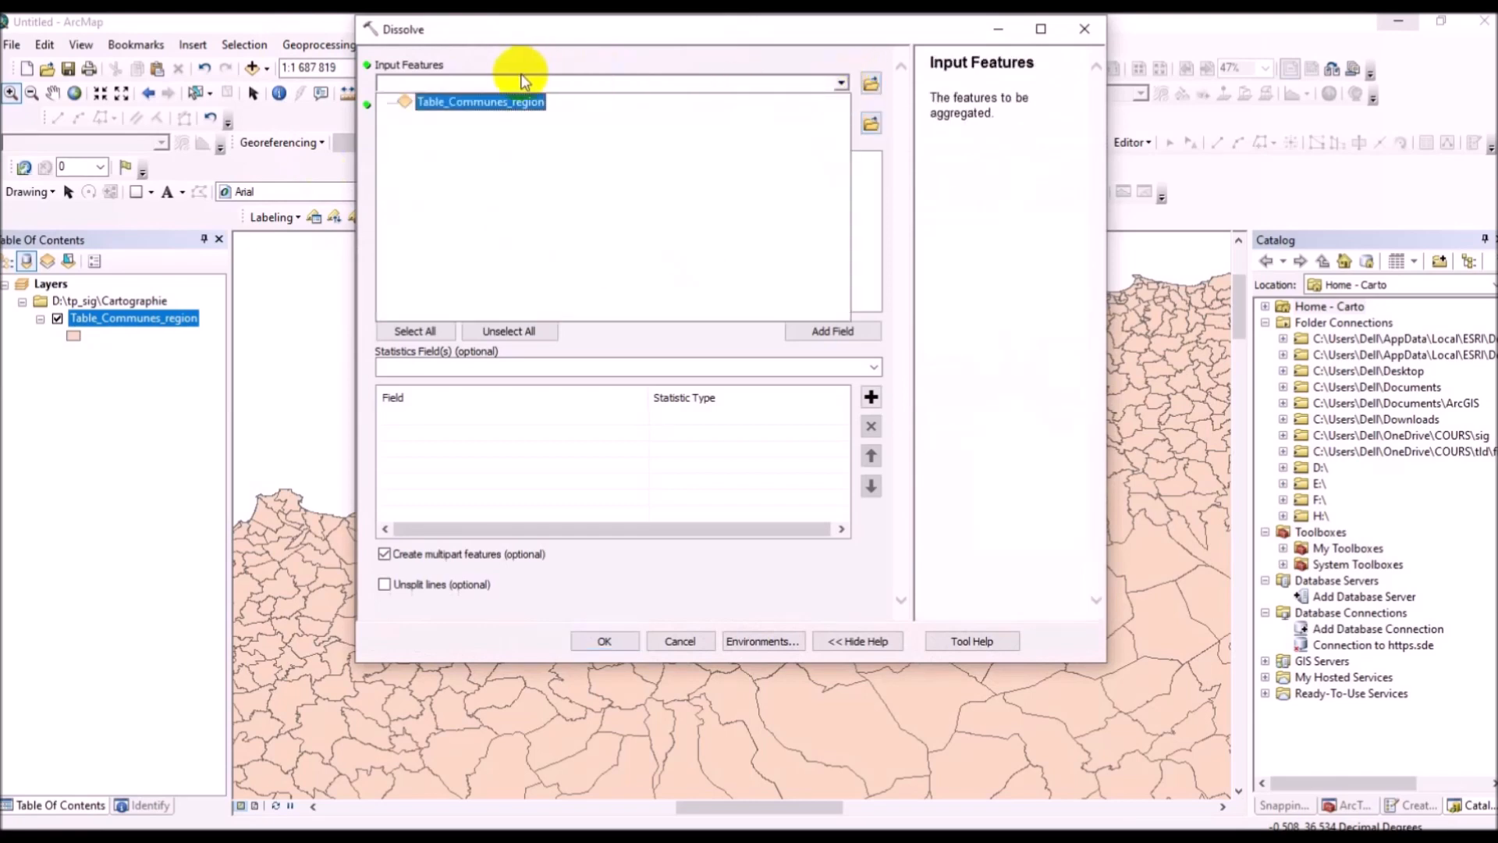
{"action": "left_click", "coordinate": [511, 104]}
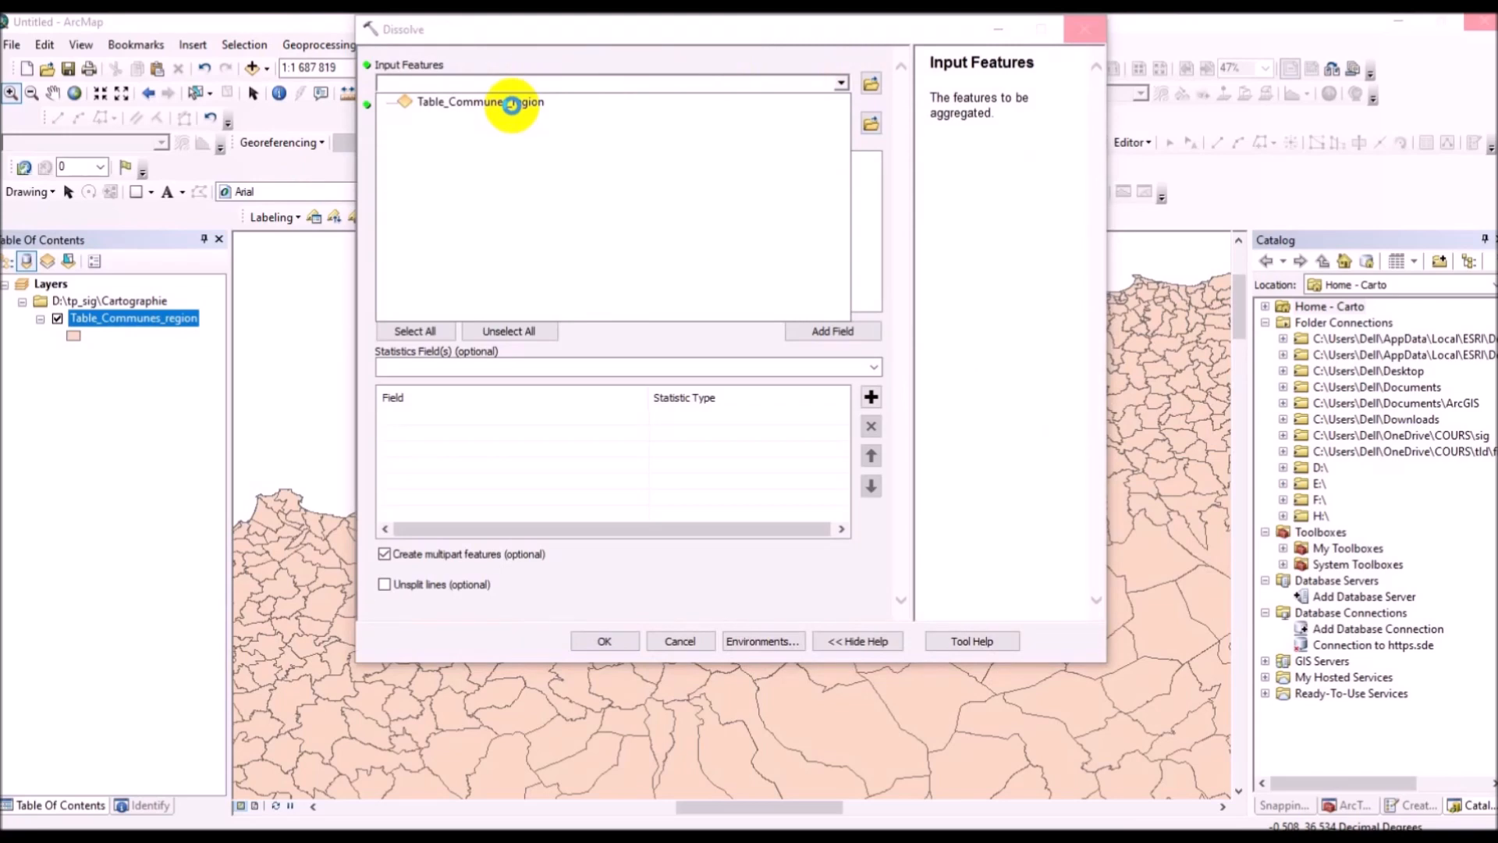
{"action": "left_click", "coordinate": [511, 104]}
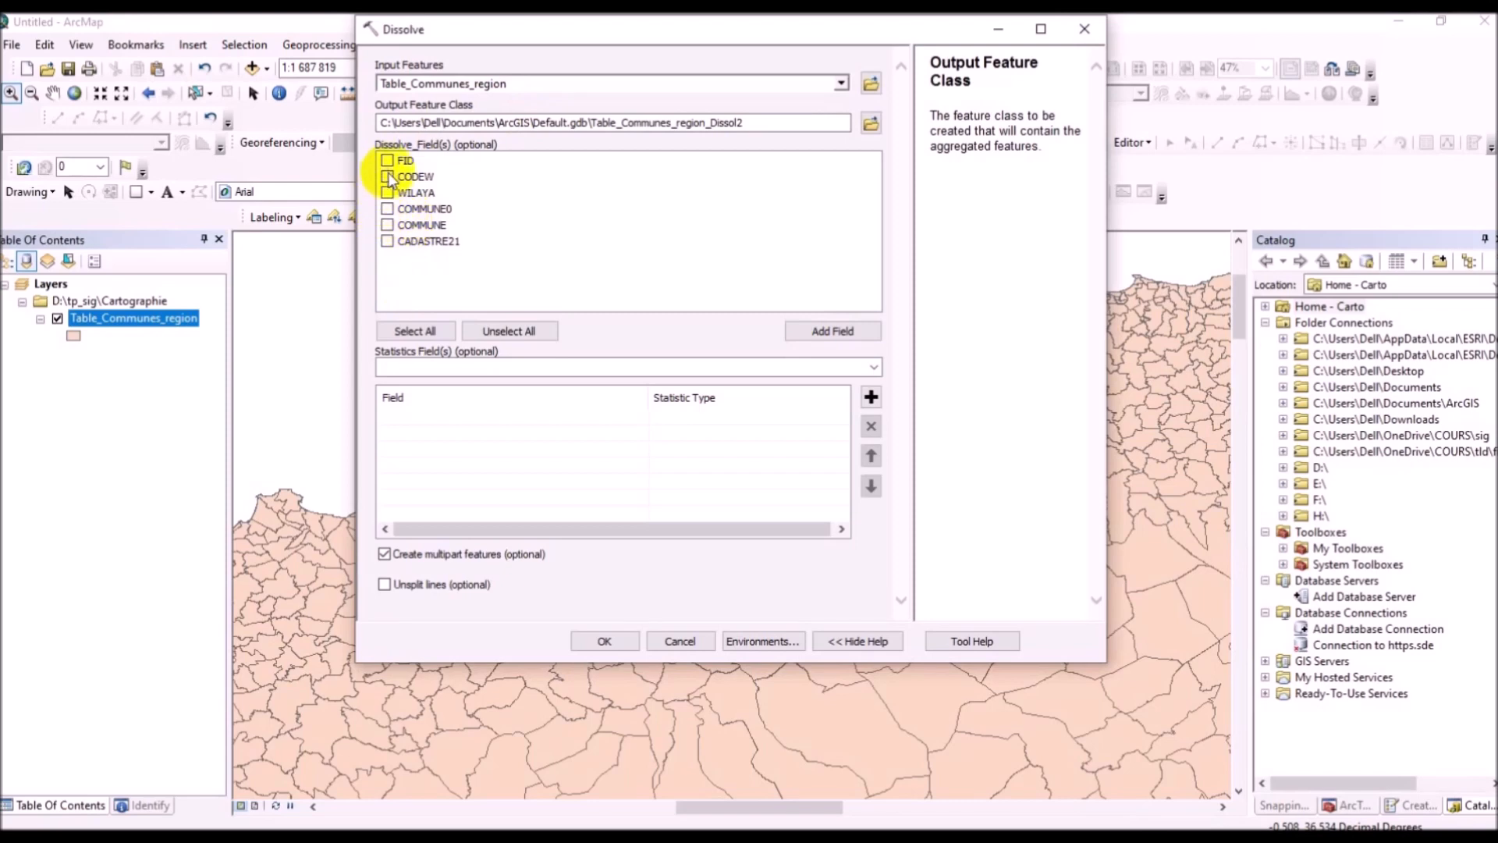
{"action": "left_click", "coordinate": [387, 176]}
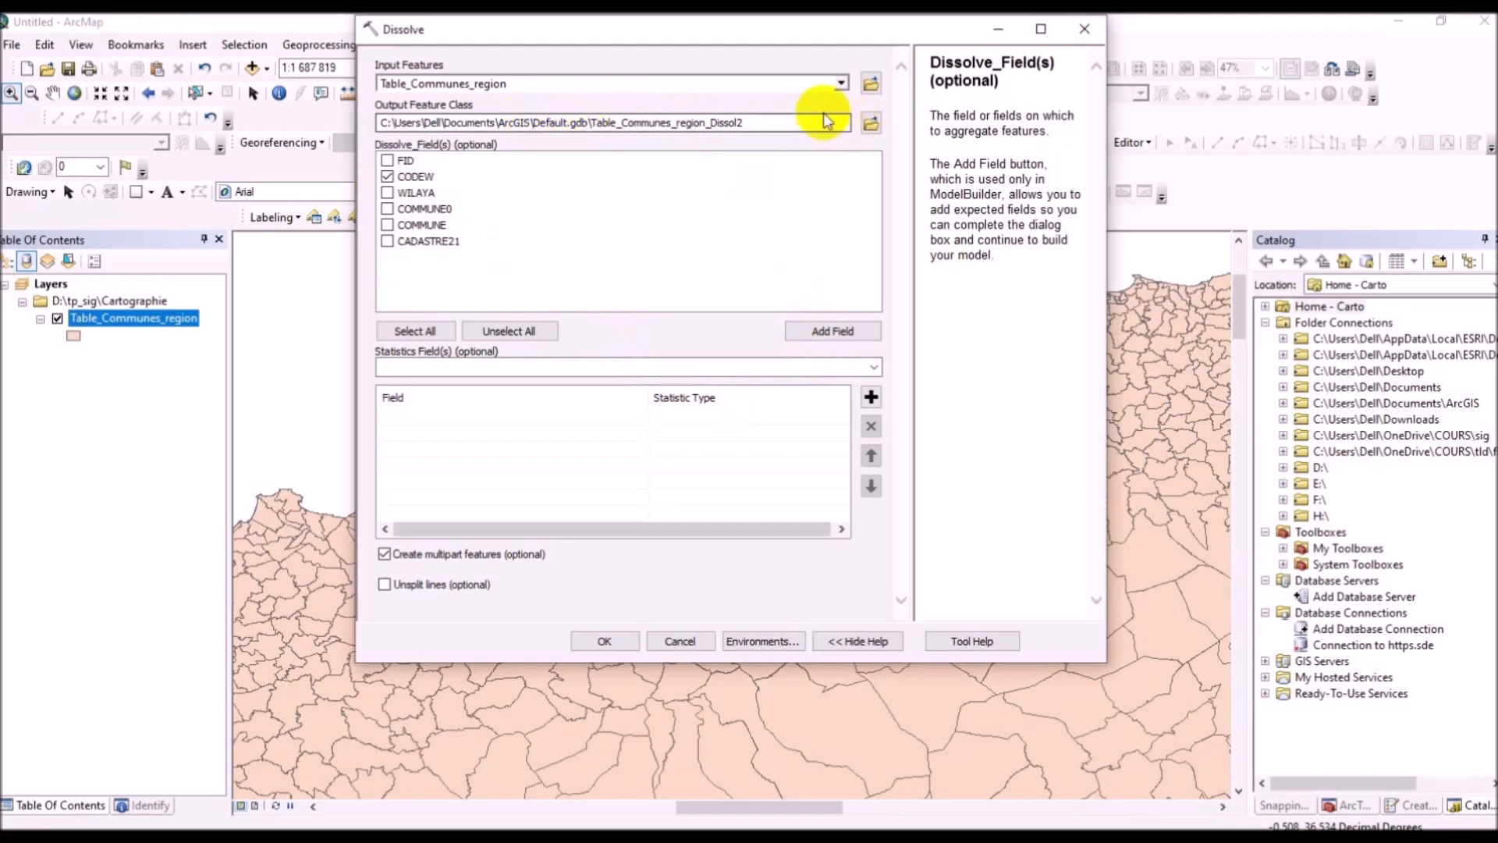
{"action": "left_click_drag", "start_coordinate": [796, 123], "coordinate": [348, 141]}
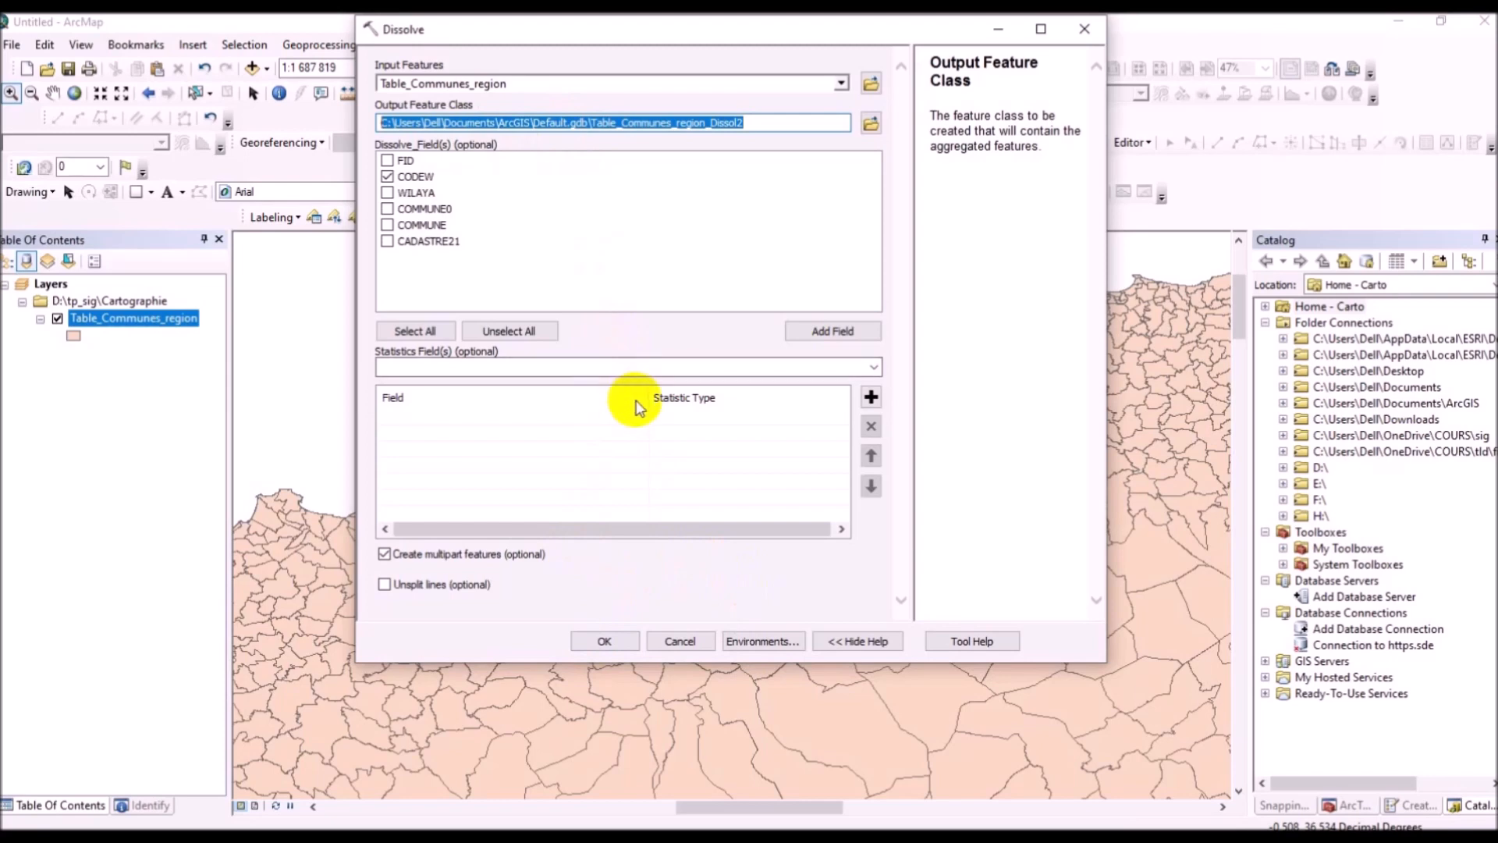
Step: Review the Dissolve tool's help on the available statistics types for Statistics Field(s), and close the tool without running it
{"action": "left_click", "coordinate": [736, 425]}
{"action": "left_click", "coordinate": [709, 422]}
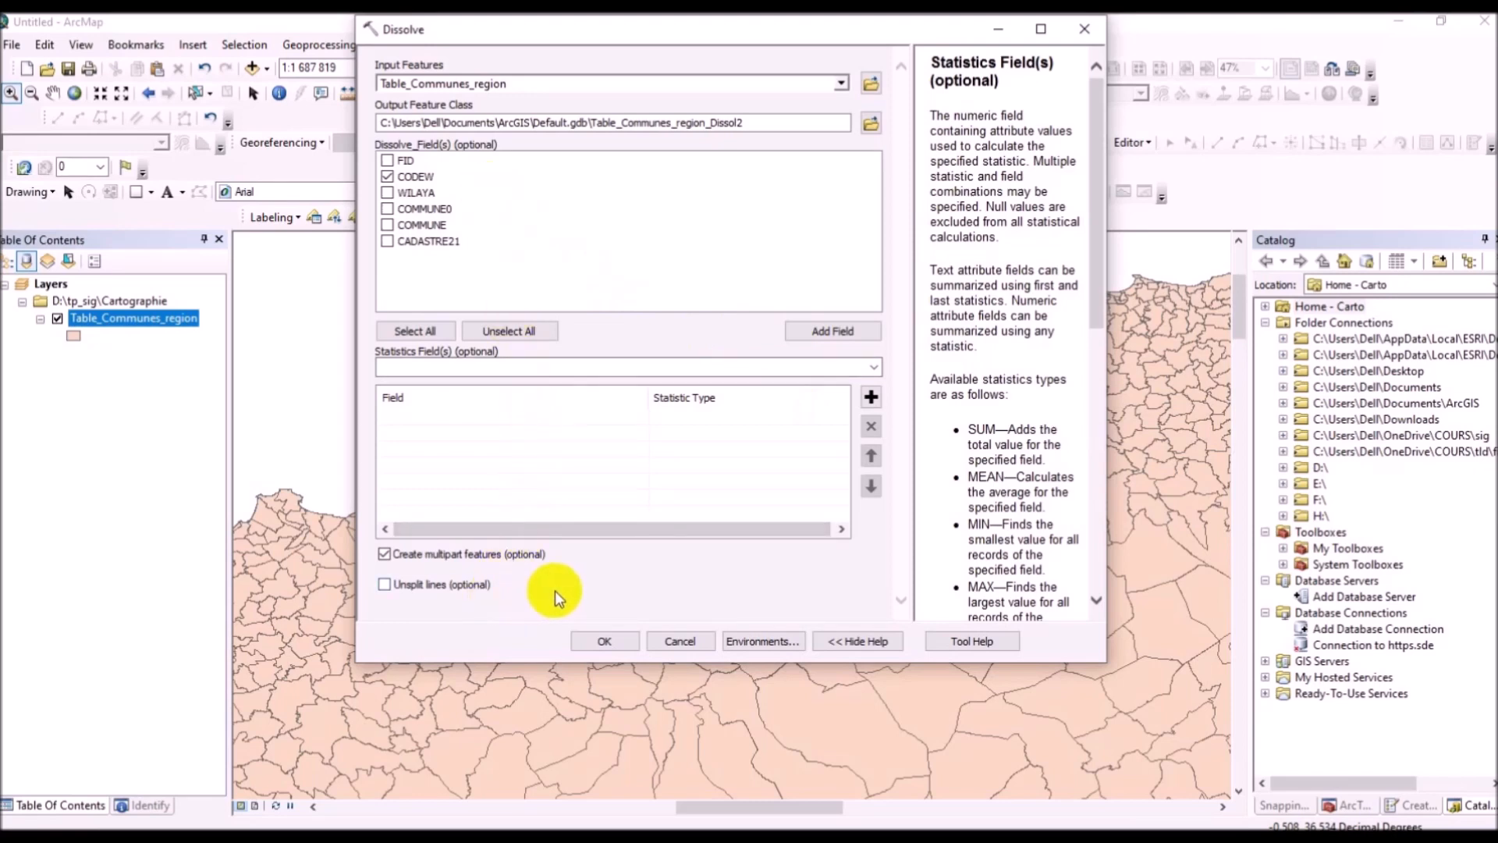
{"action": "left_click_drag", "start_coordinate": [1093, 317], "coordinate": [1092, 690]}
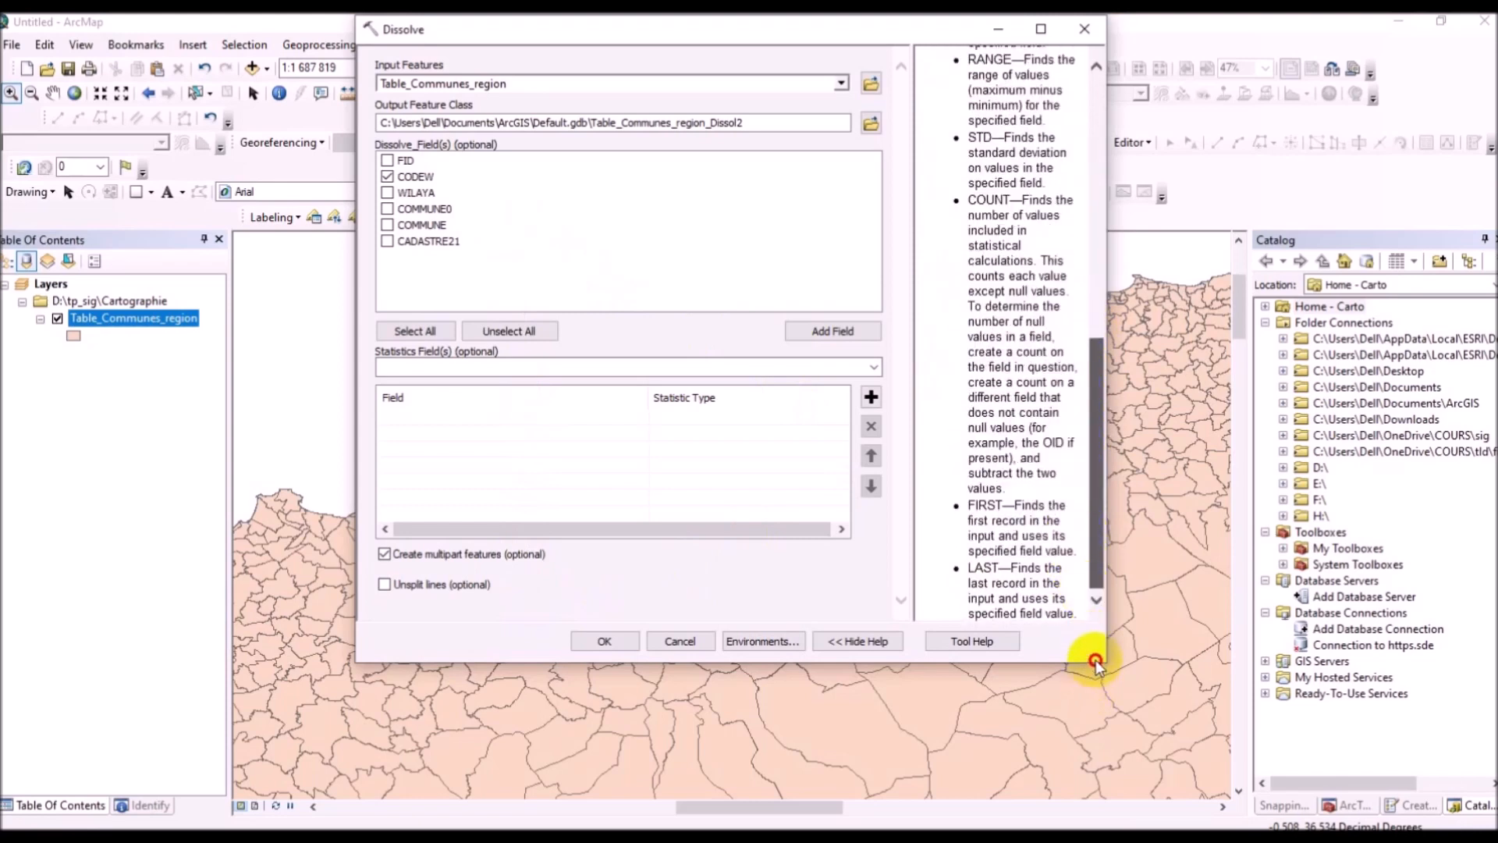
{"action": "scroll", "coordinate": [1092, 577], "scroll_direction": "up", "scroll_amount": 6}
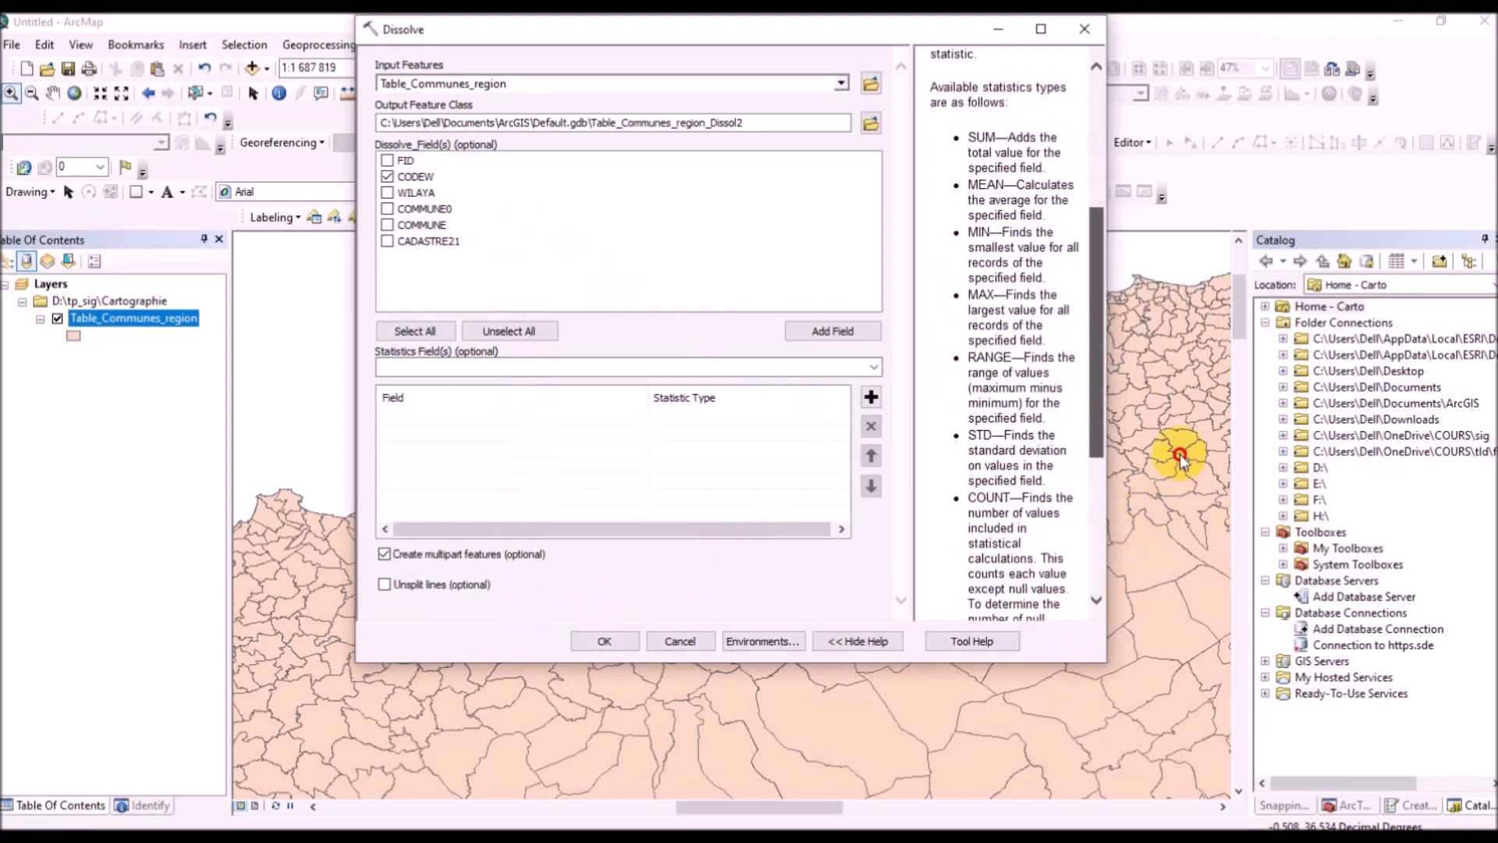
{"action": "scroll", "coordinate": [1180, 453], "scroll_direction": "up", "scroll_amount": 6}
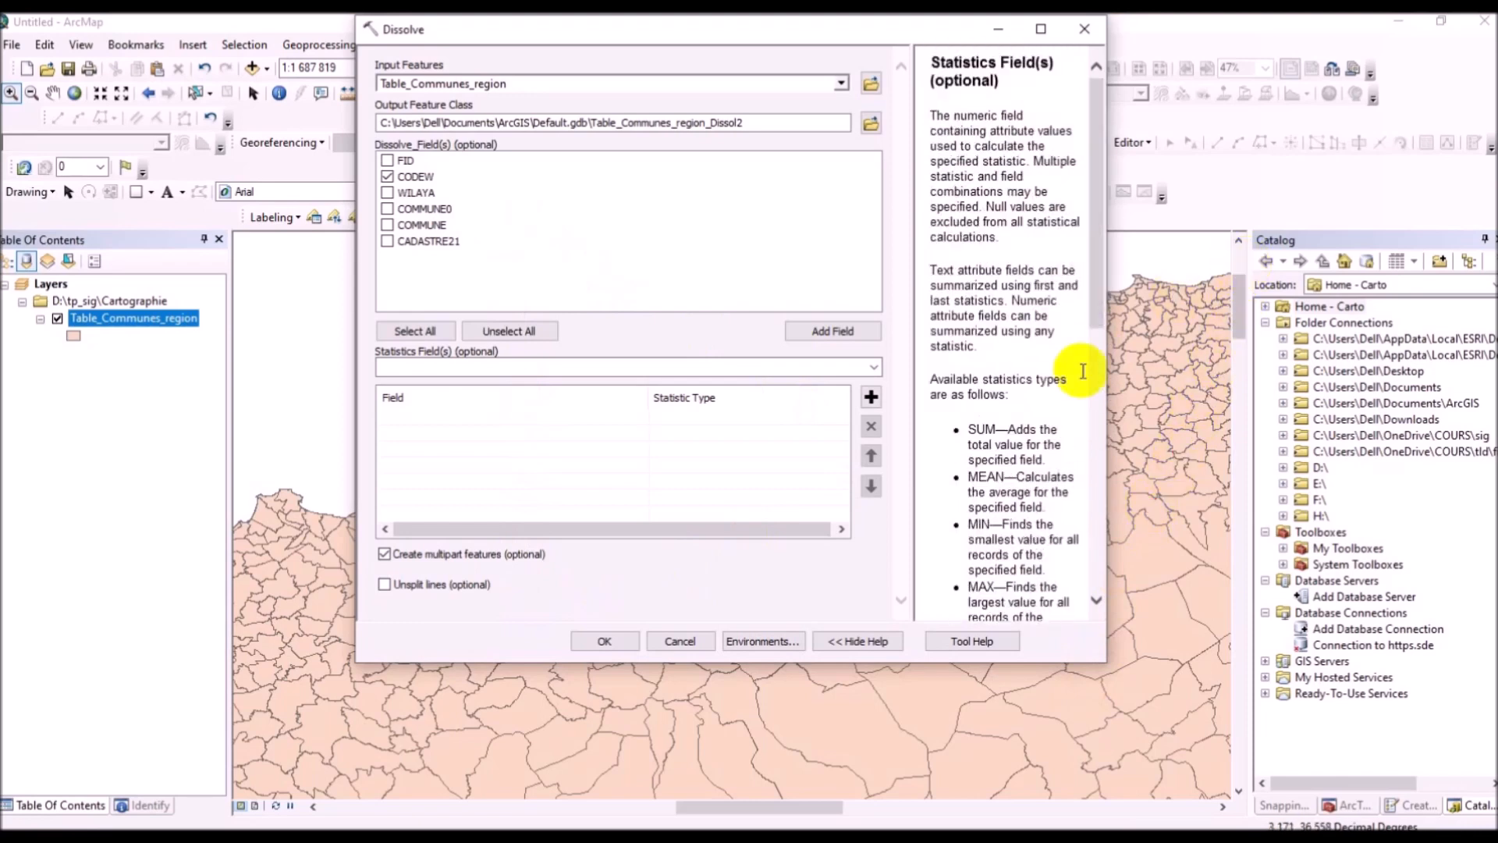
{"action": "left_click", "coordinate": [646, 648]}
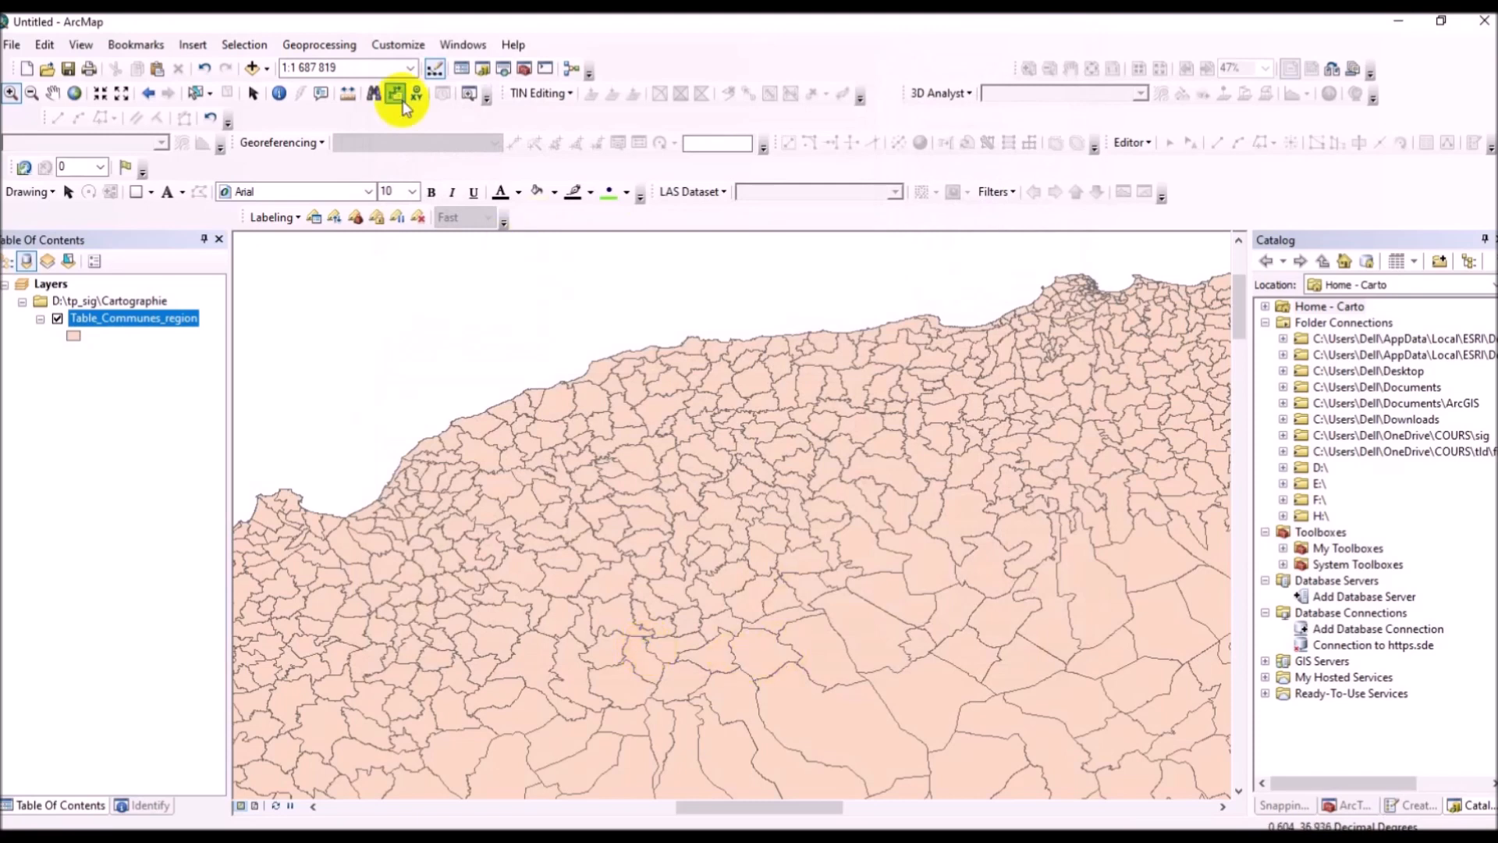
Step: Dissolve Table_Communes_region on the CODEW field, keeping the default output feature class and multipart features
{"action": "left_click", "coordinate": [343, 45]}
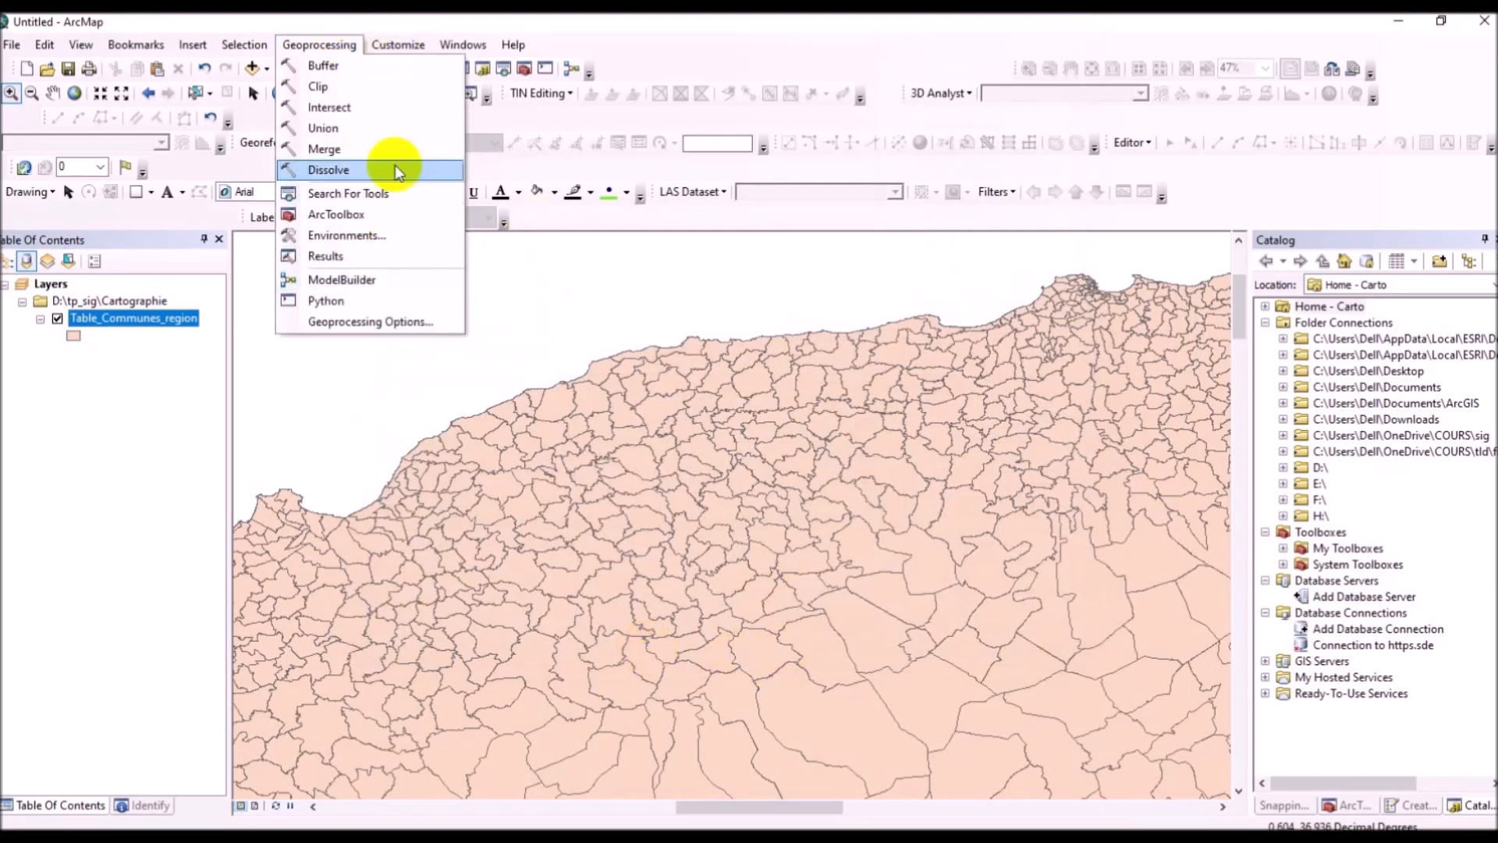
{"action": "left_click", "coordinate": [395, 171]}
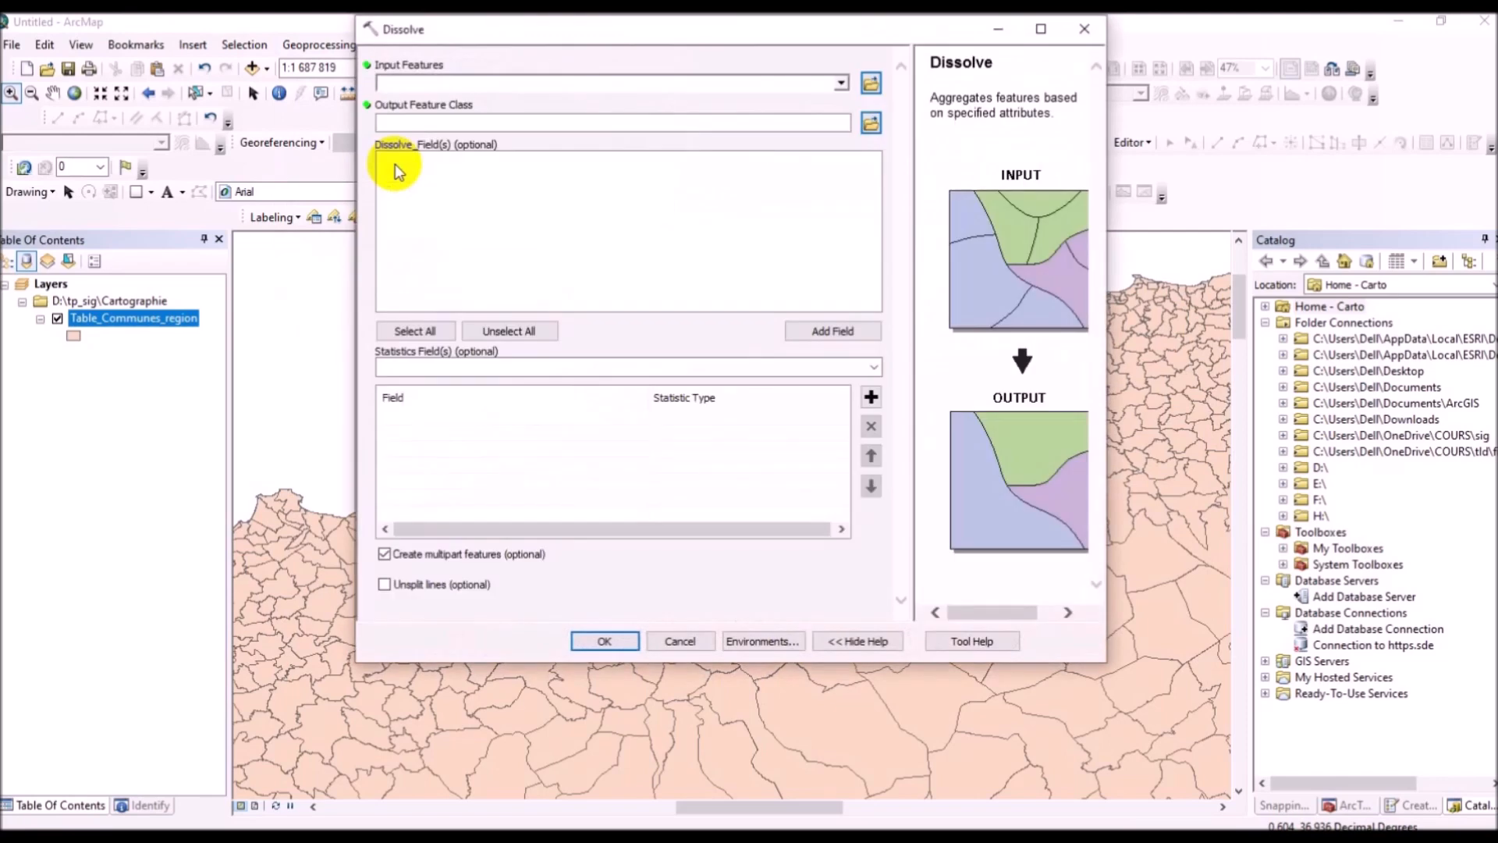
{"action": "left_click", "coordinate": [840, 83]}
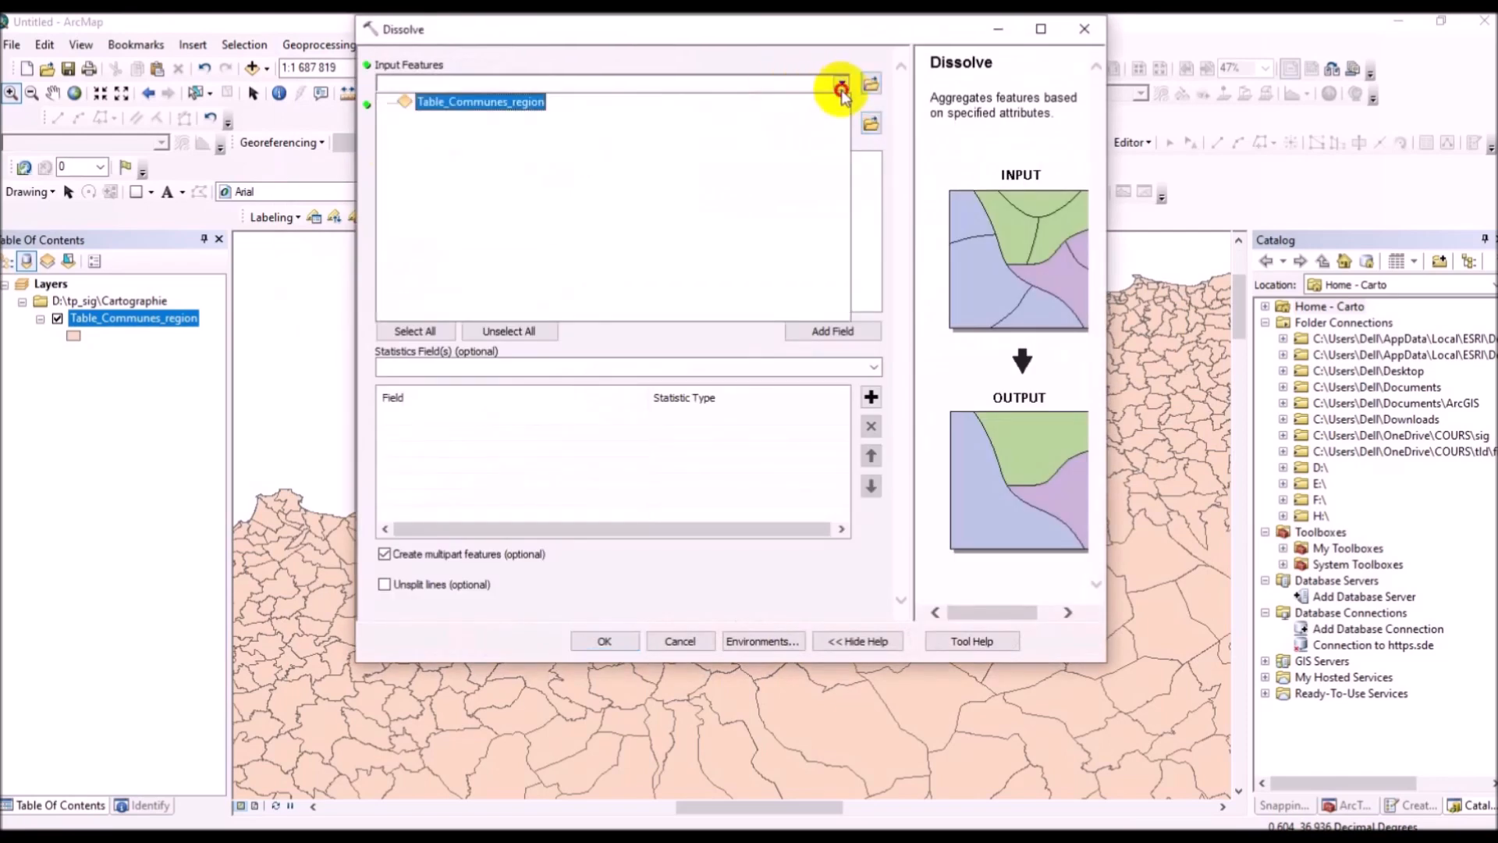
{"action": "left_click", "coordinate": [517, 103]}
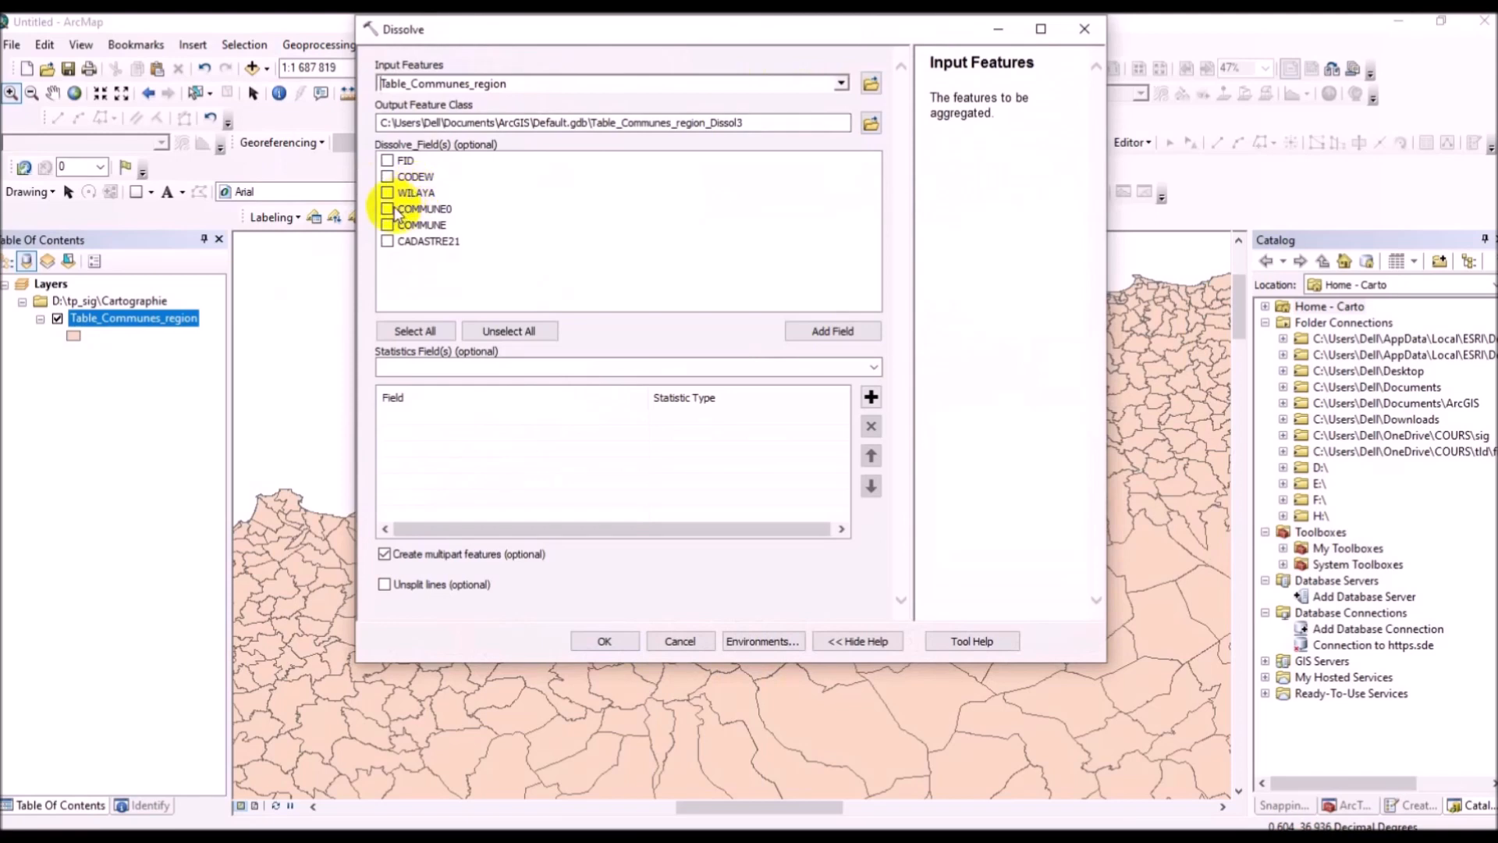
{"action": "left_click", "coordinate": [388, 178]}
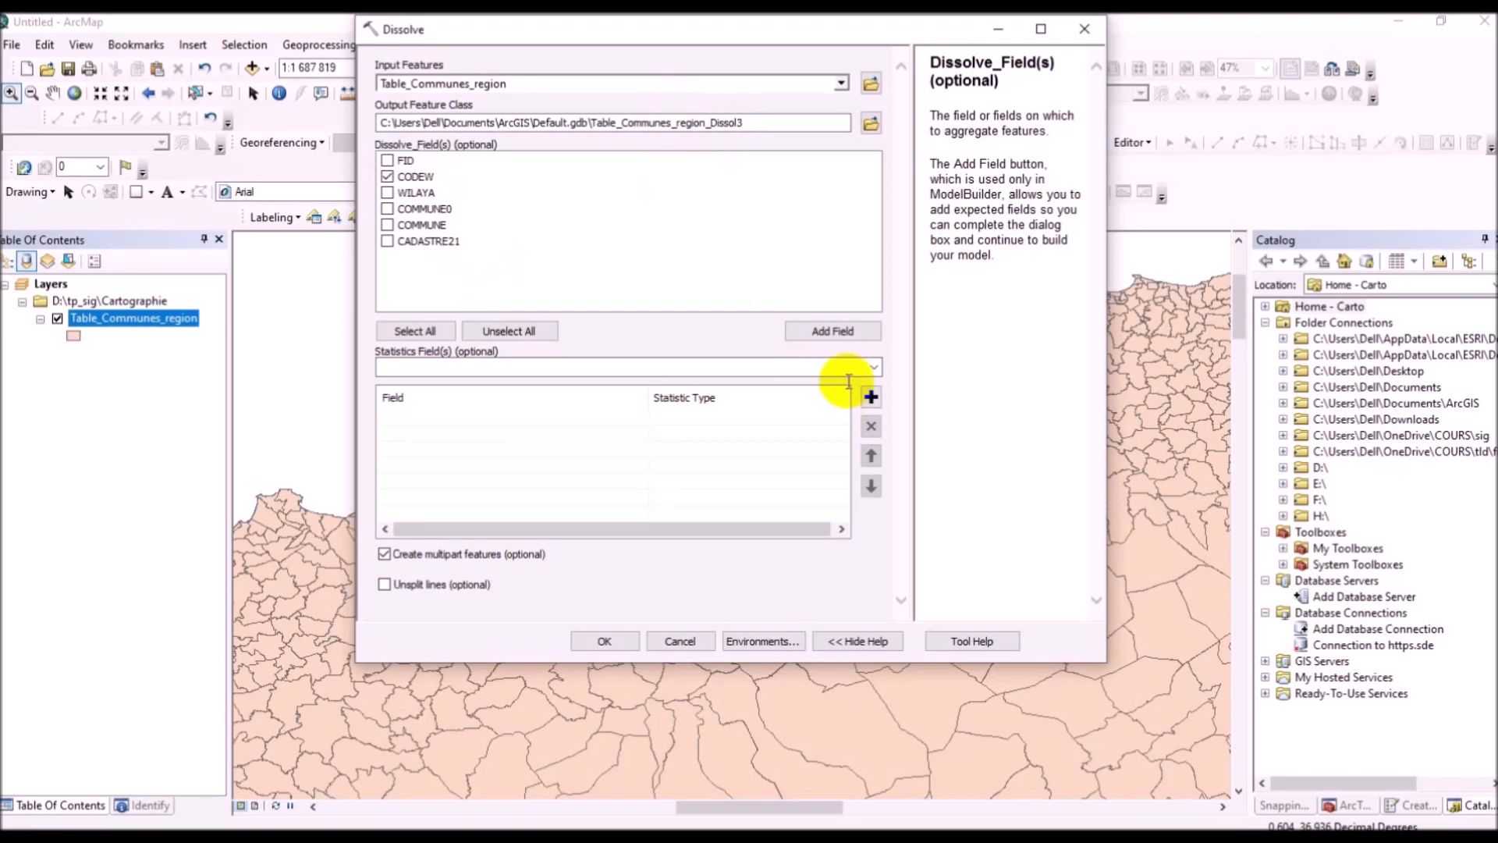
{"action": "left_click", "coordinate": [615, 630]}
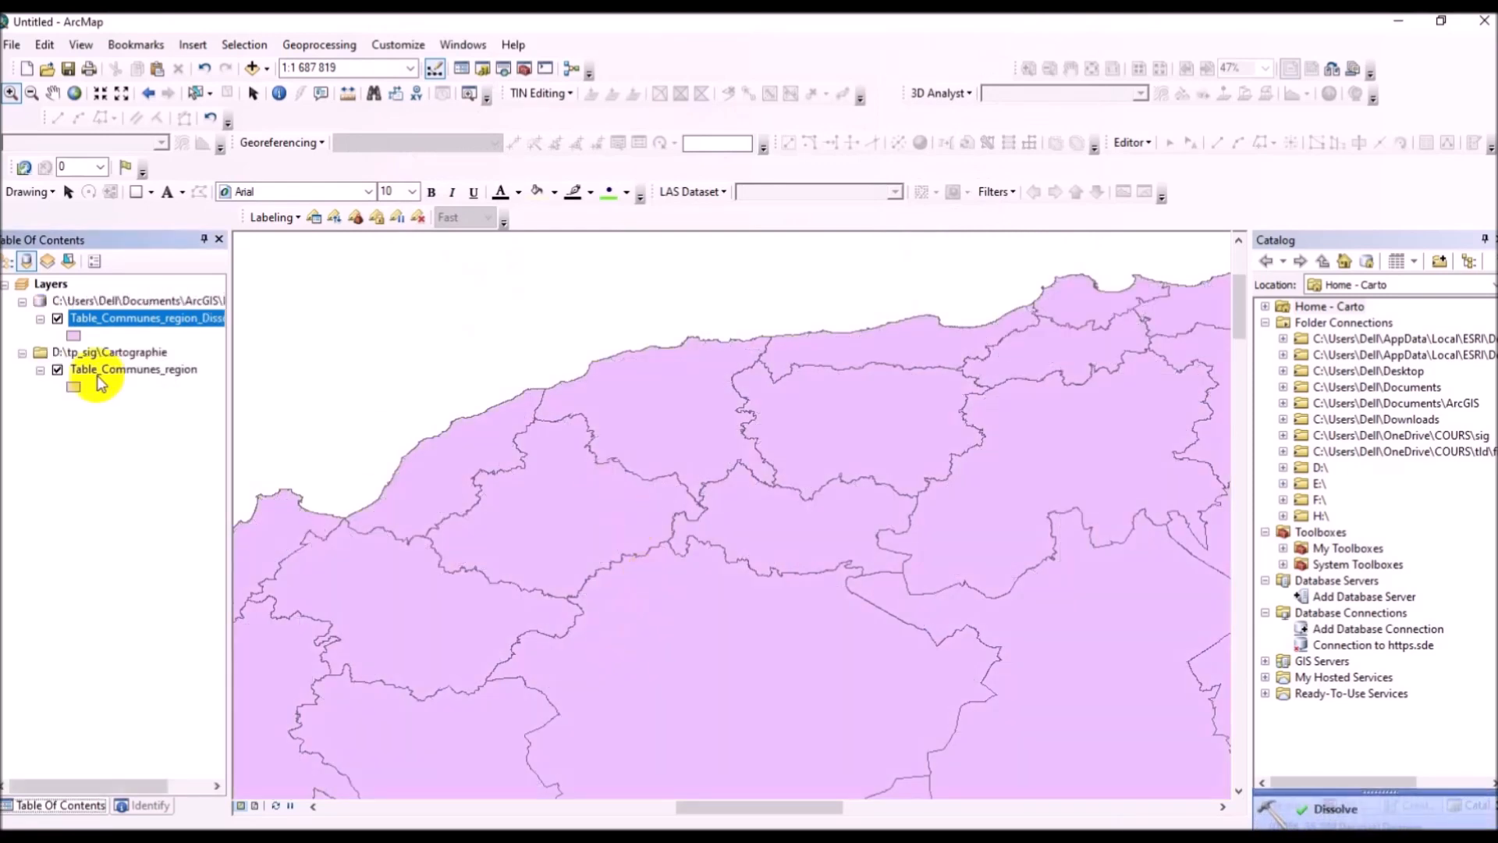
Step: Compare the dissolved layer with the communes layer by toggling its visibility, and leave only the dissolved layer displayed
{"action": "left_click", "coordinate": [57, 318]}
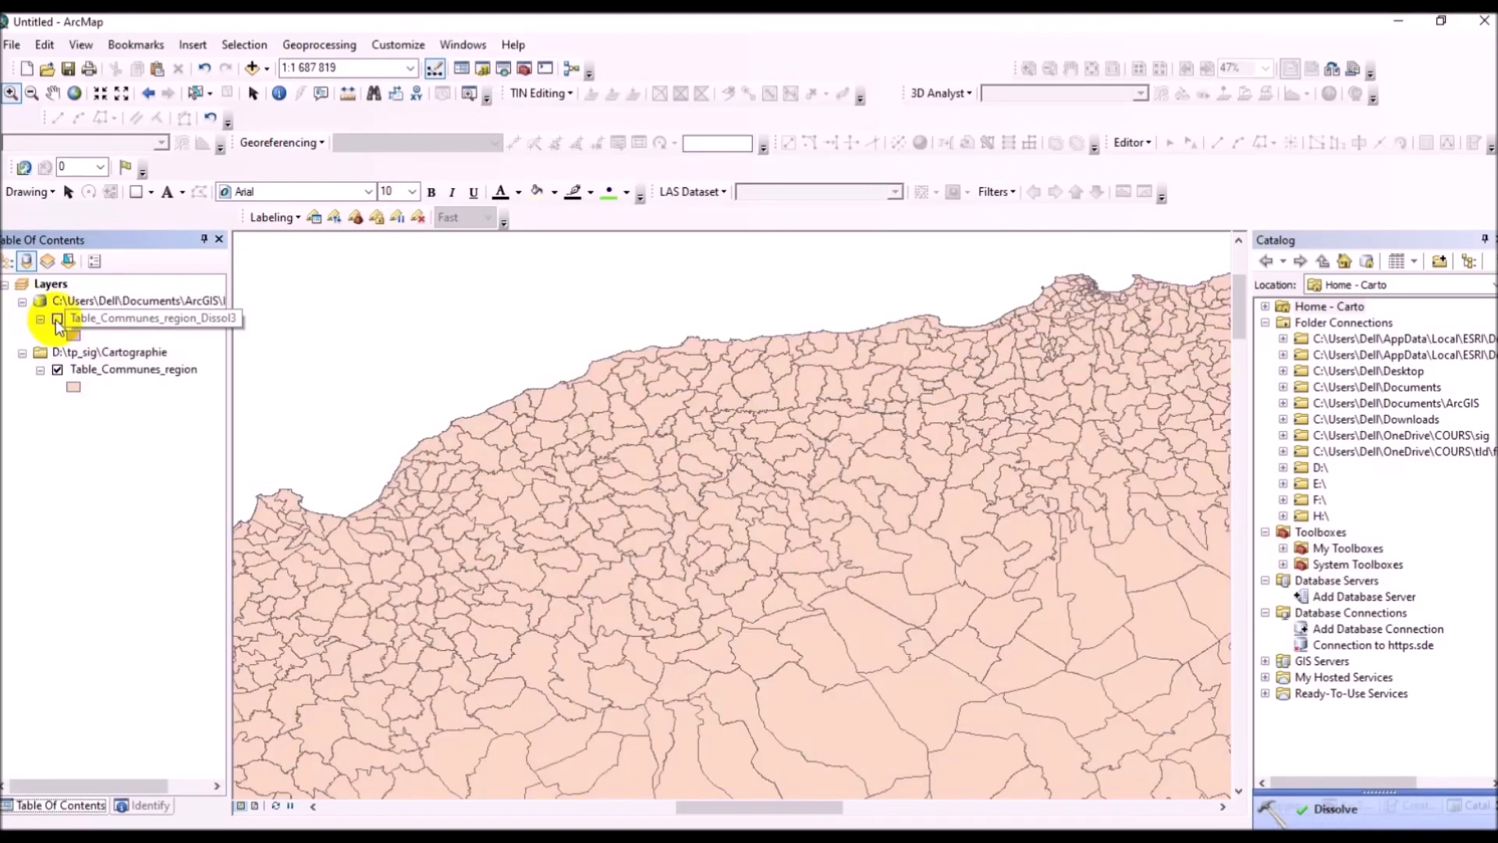
{"action": "left_click", "coordinate": [56, 319]}
{"action": "left_click", "coordinate": [56, 320]}
{"action": "left_click", "coordinate": [57, 319]}
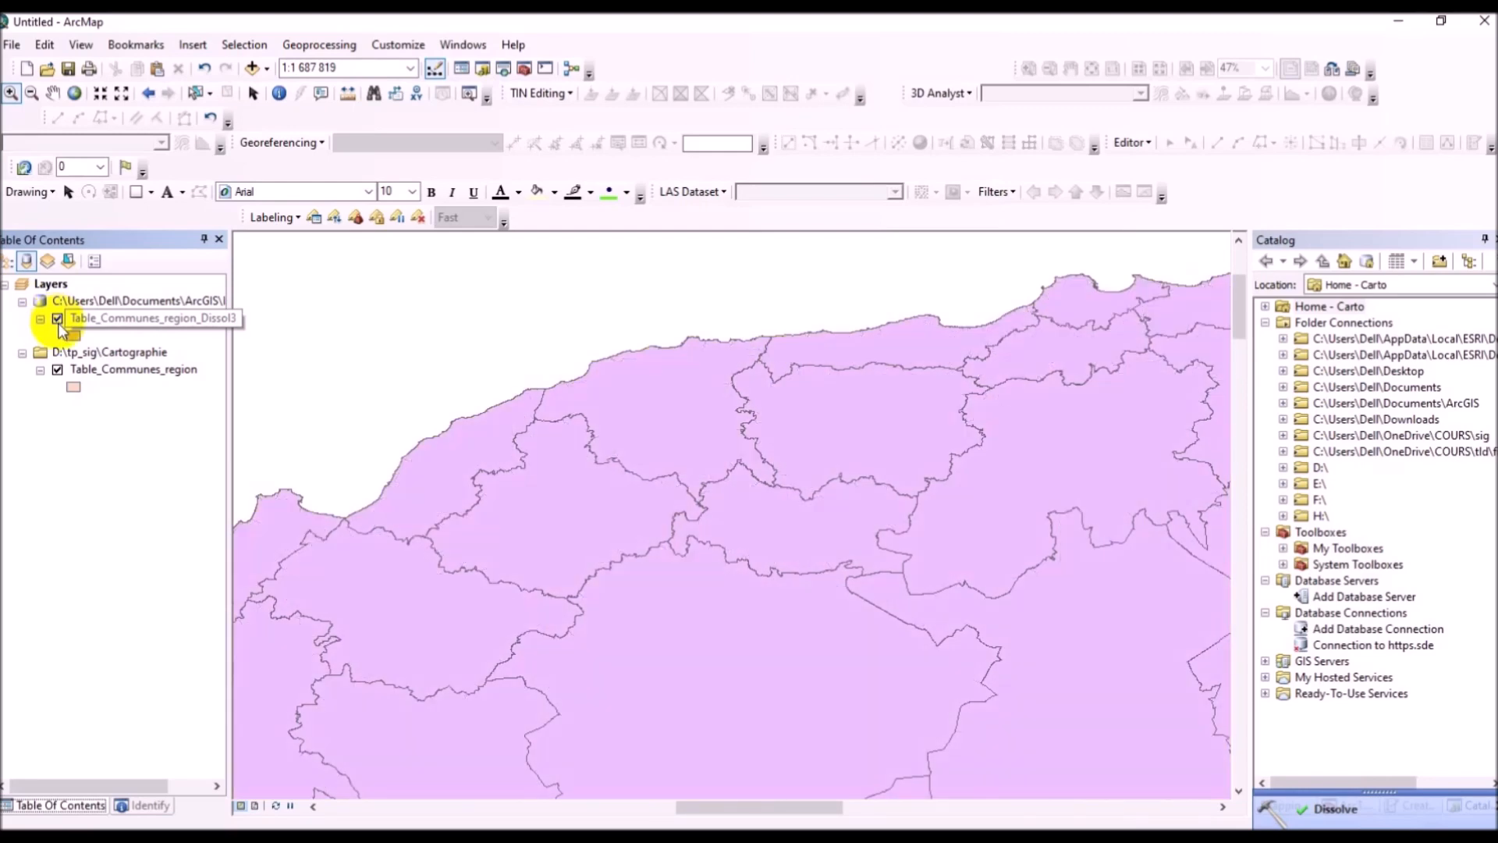
{"action": "left_click", "coordinate": [57, 319]}
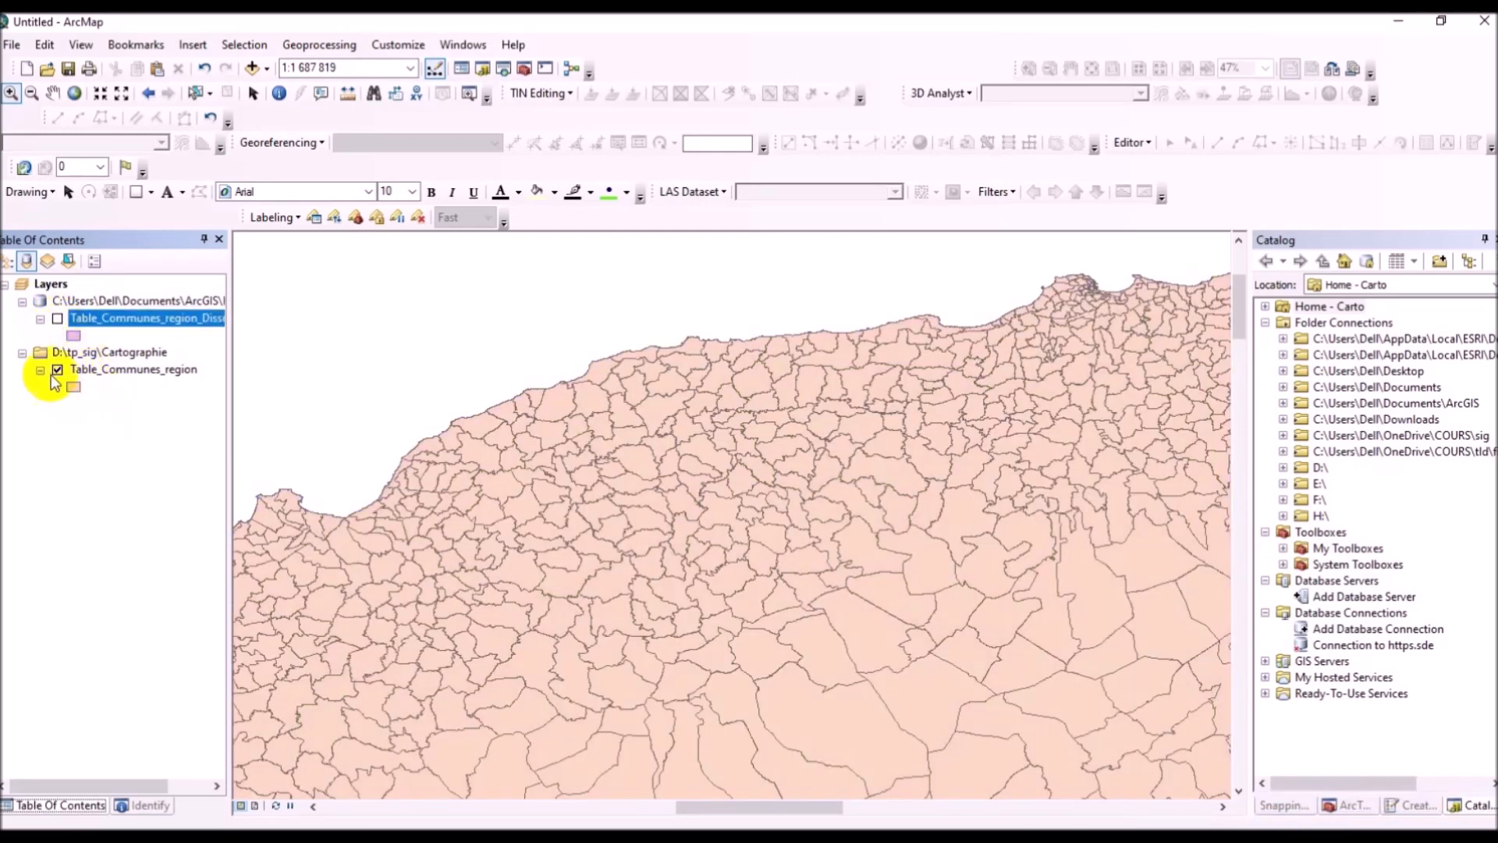
{"action": "left_click", "coordinate": [56, 370]}
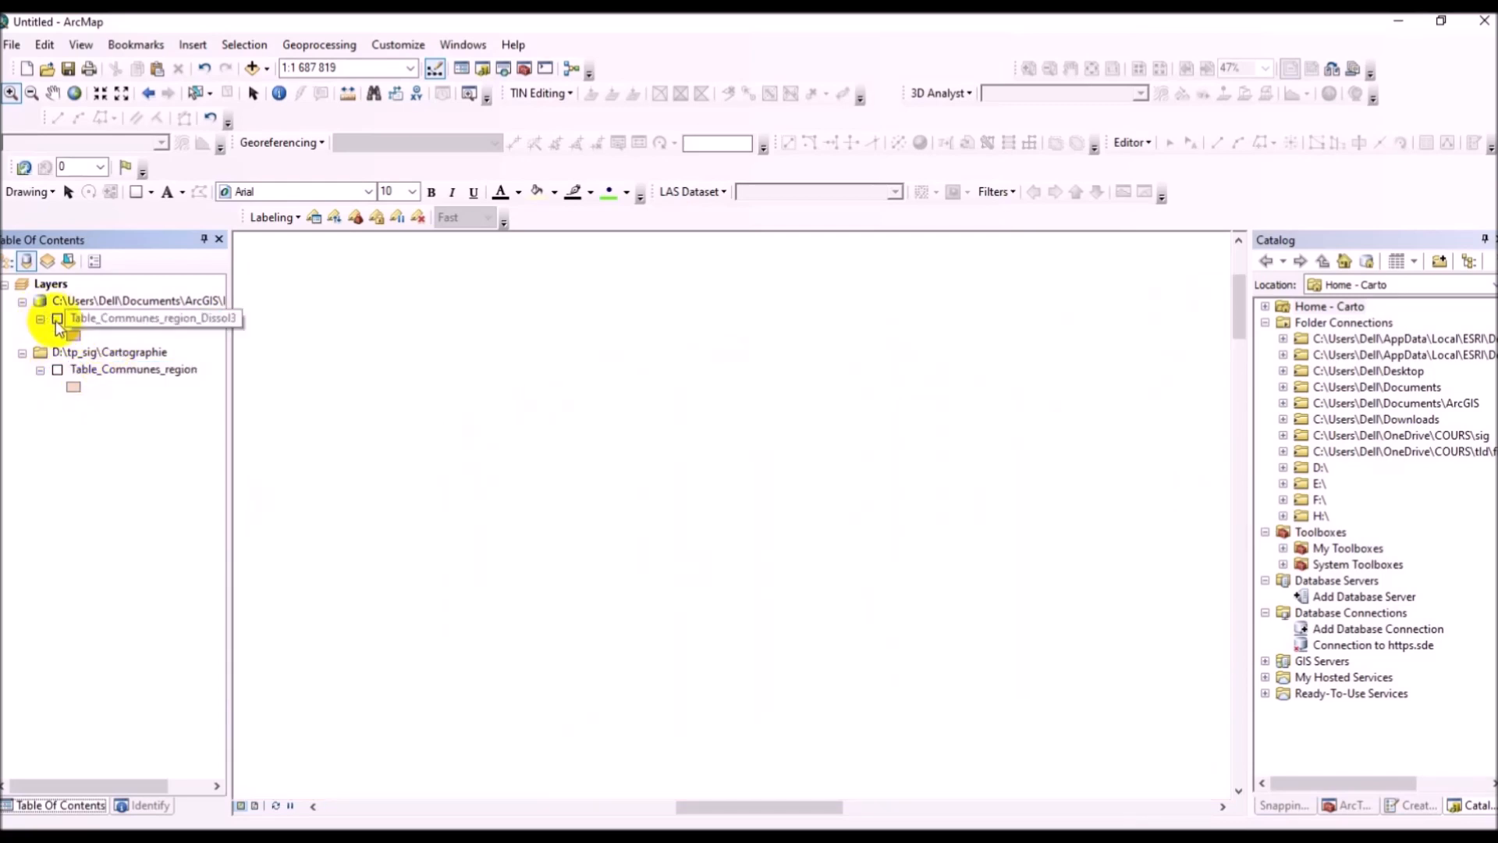
{"action": "left_click", "coordinate": [57, 320]}
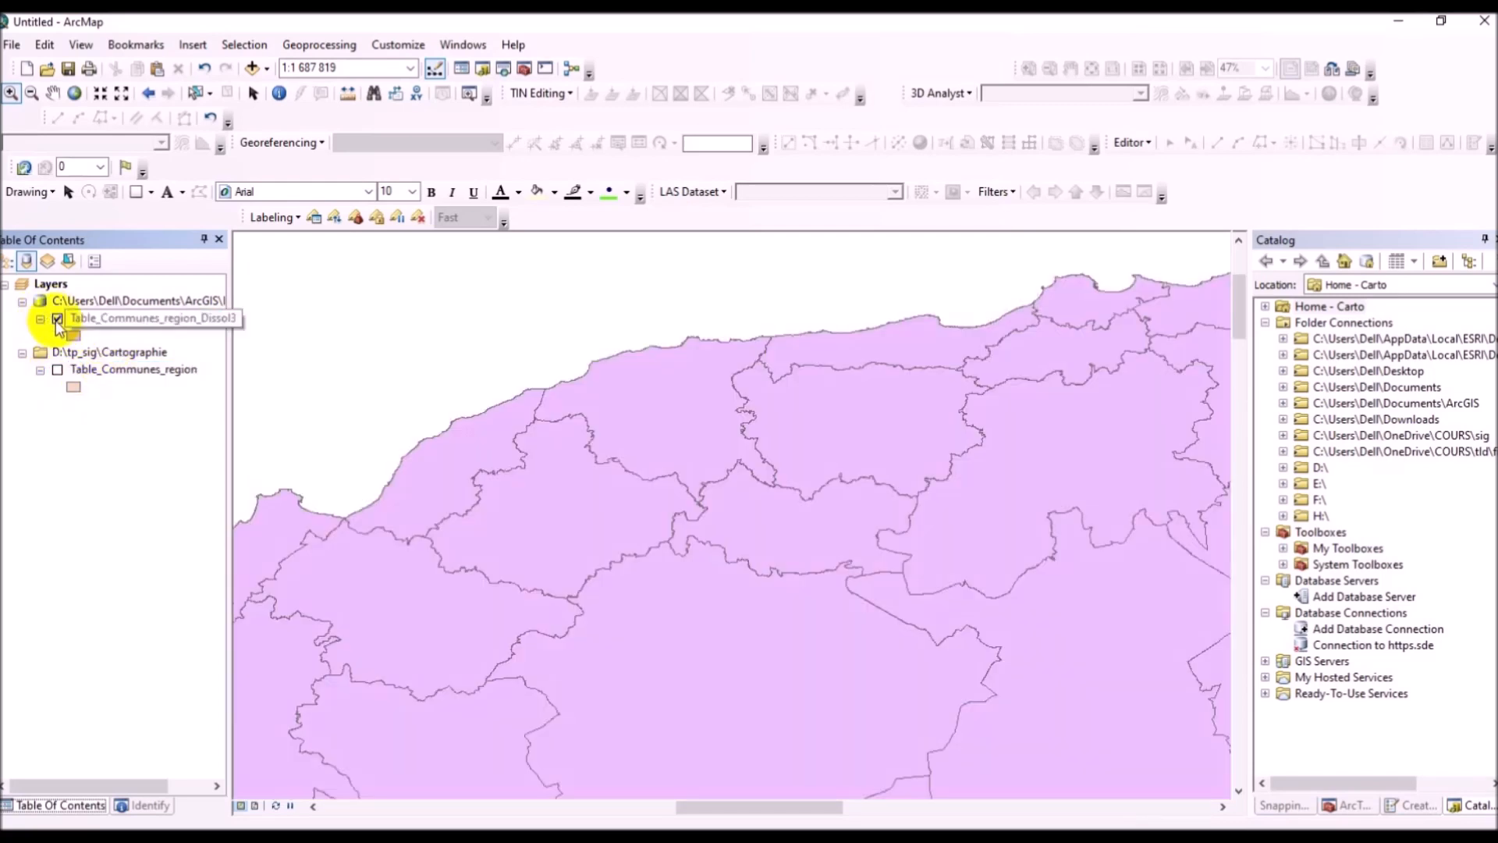
{"action": "left_click", "coordinate": [110, 320]}
{"action": "right_click", "coordinate": [108, 323]}
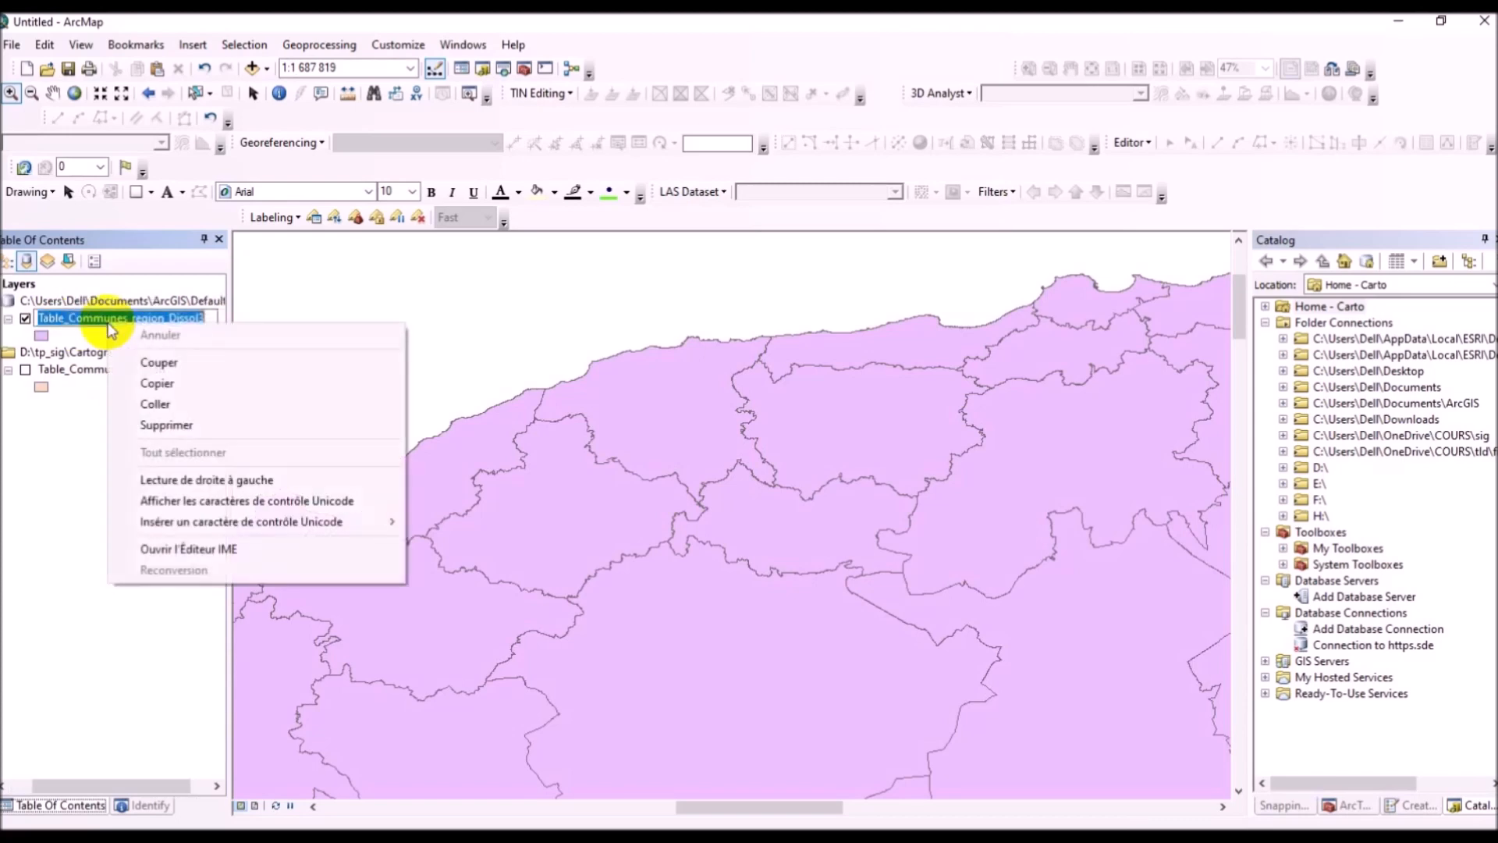
{"action": "left_click", "coordinate": [39, 320]}
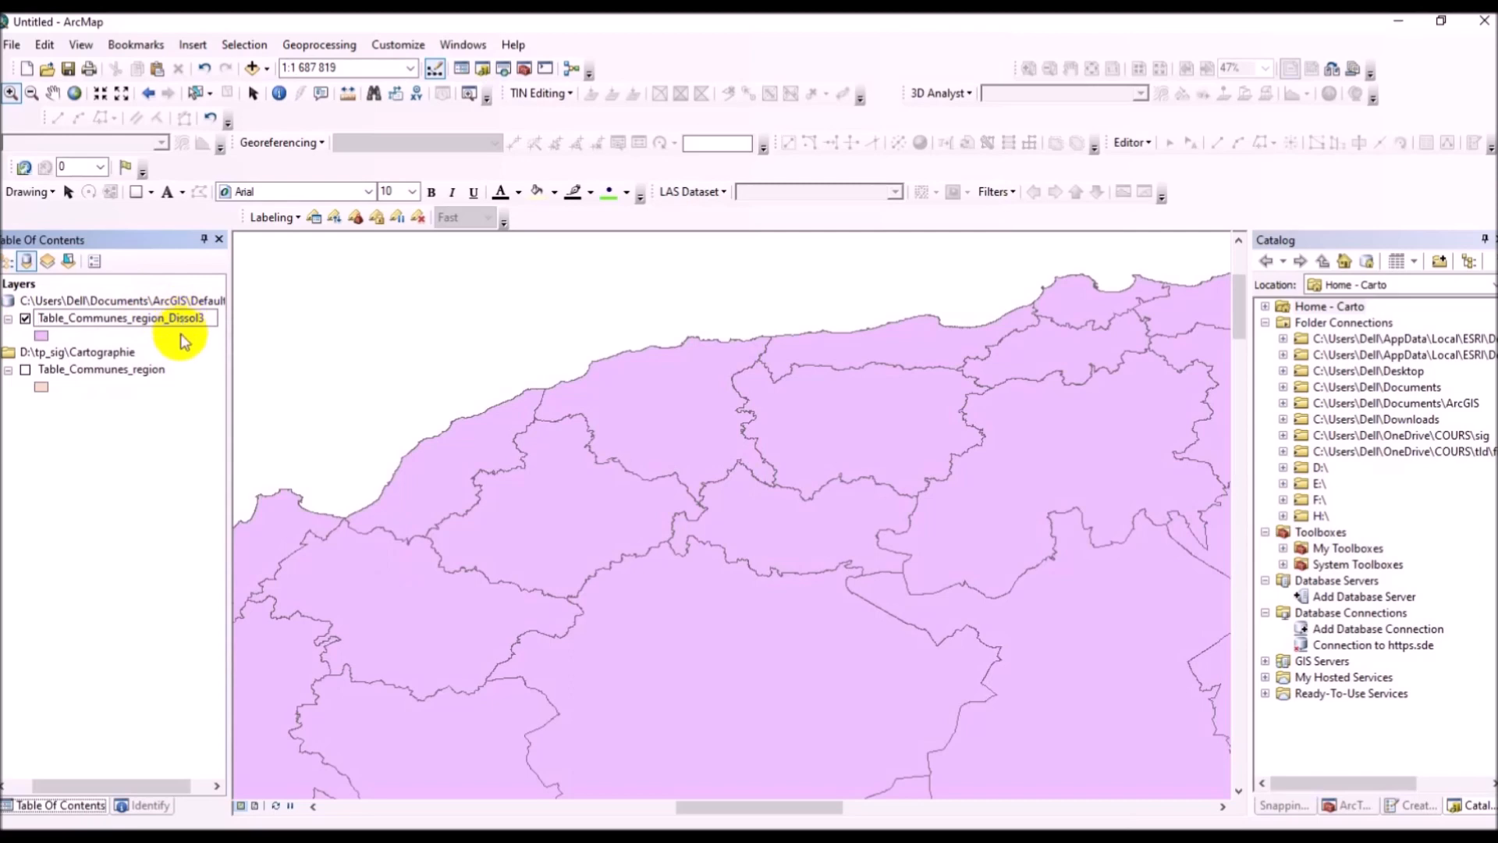
{"action": "key", "text": "Return"}
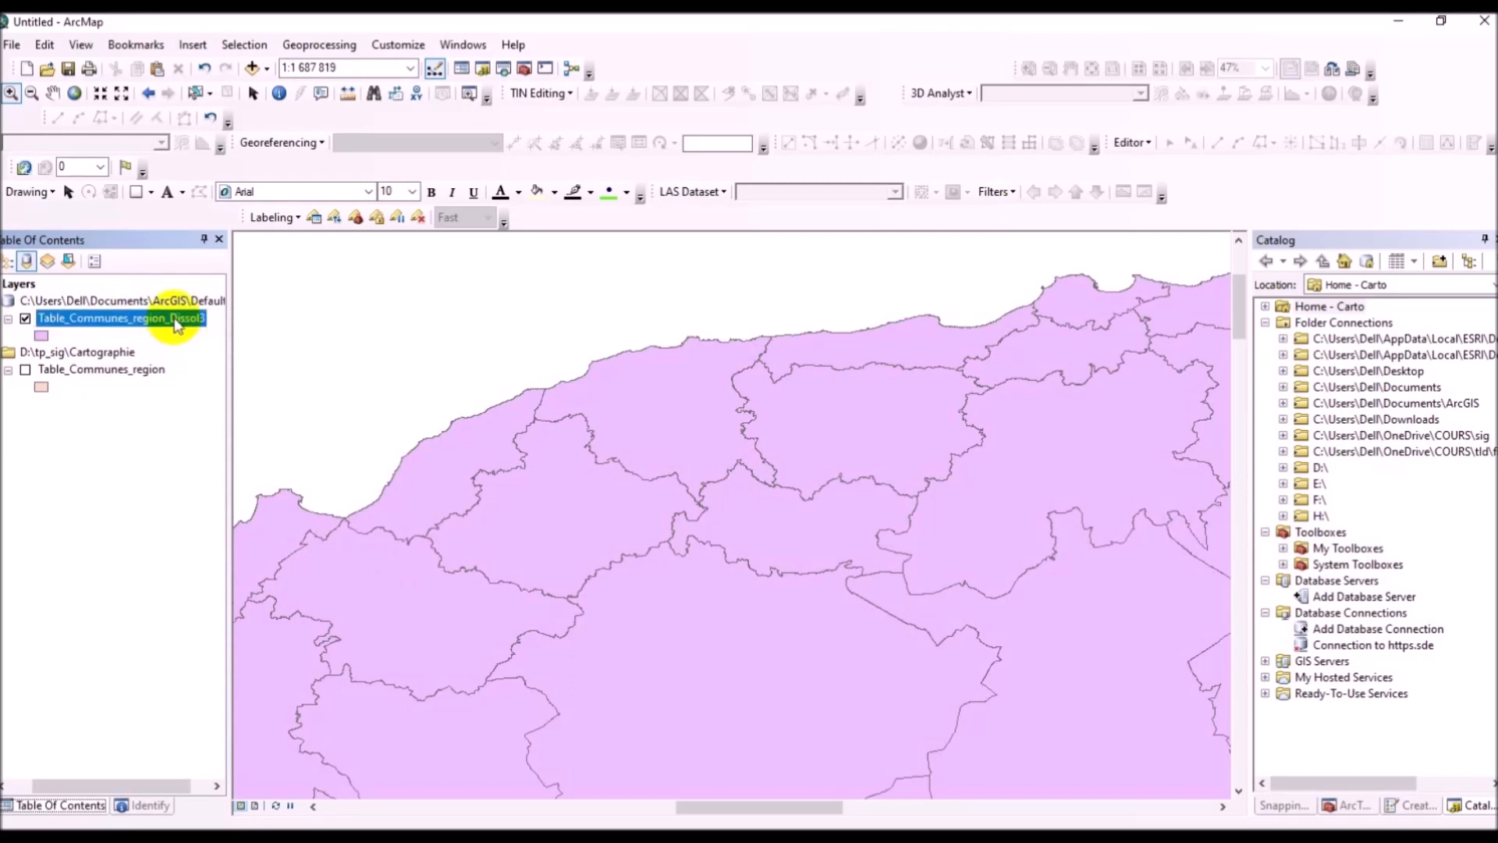
Step: Start a data export of the dissolved layer and browse to D:\tp_sig\Cartographie as the shapefile's output location
{"action": "right_click", "coordinate": [176, 322]}
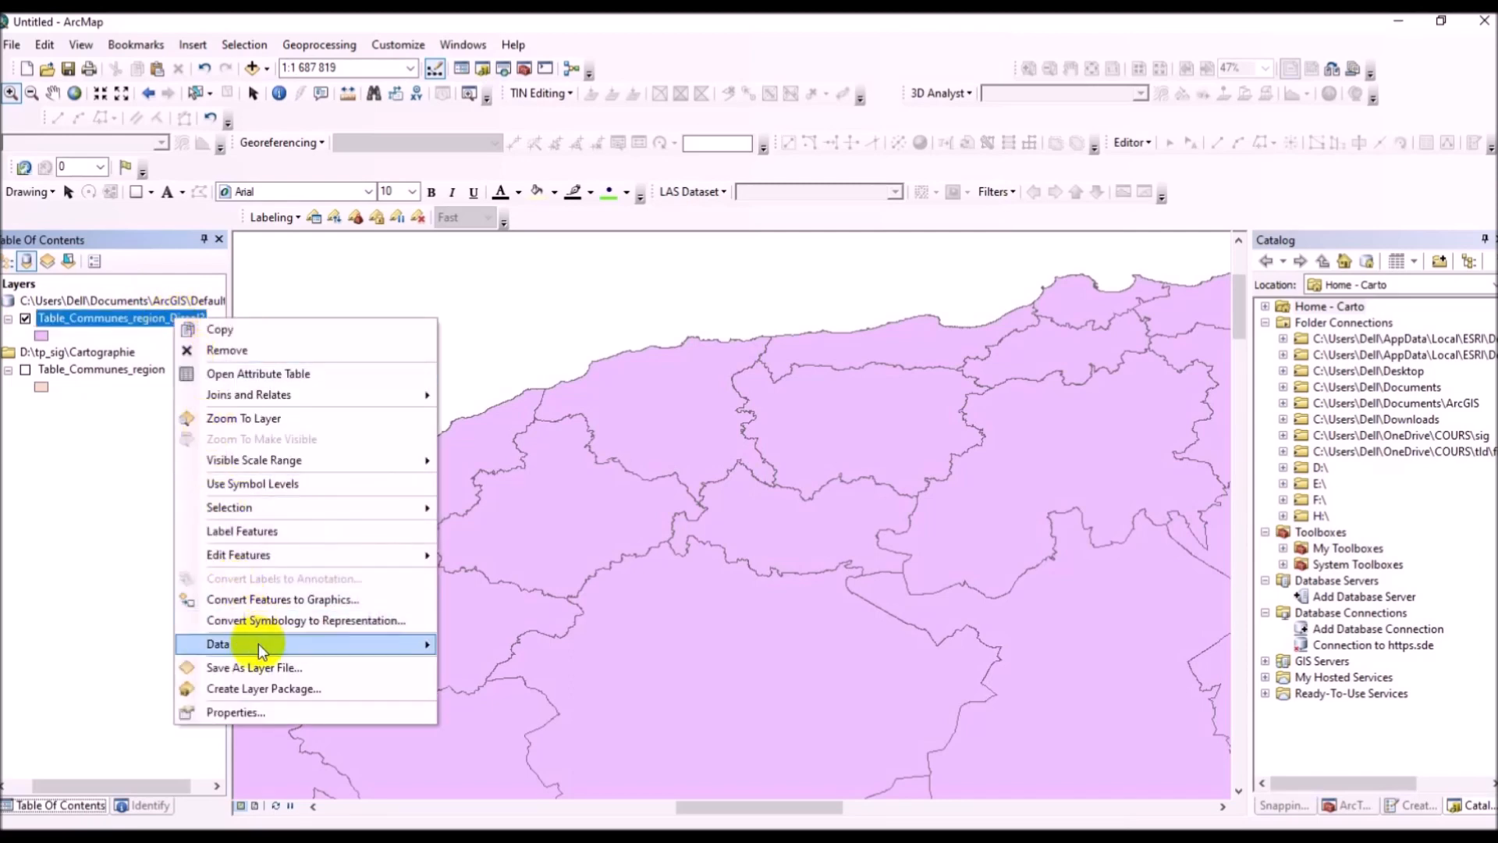
{"action": "mouse_move", "coordinate": [259, 643]}
{"action": "left_click", "coordinate": [479, 667]}
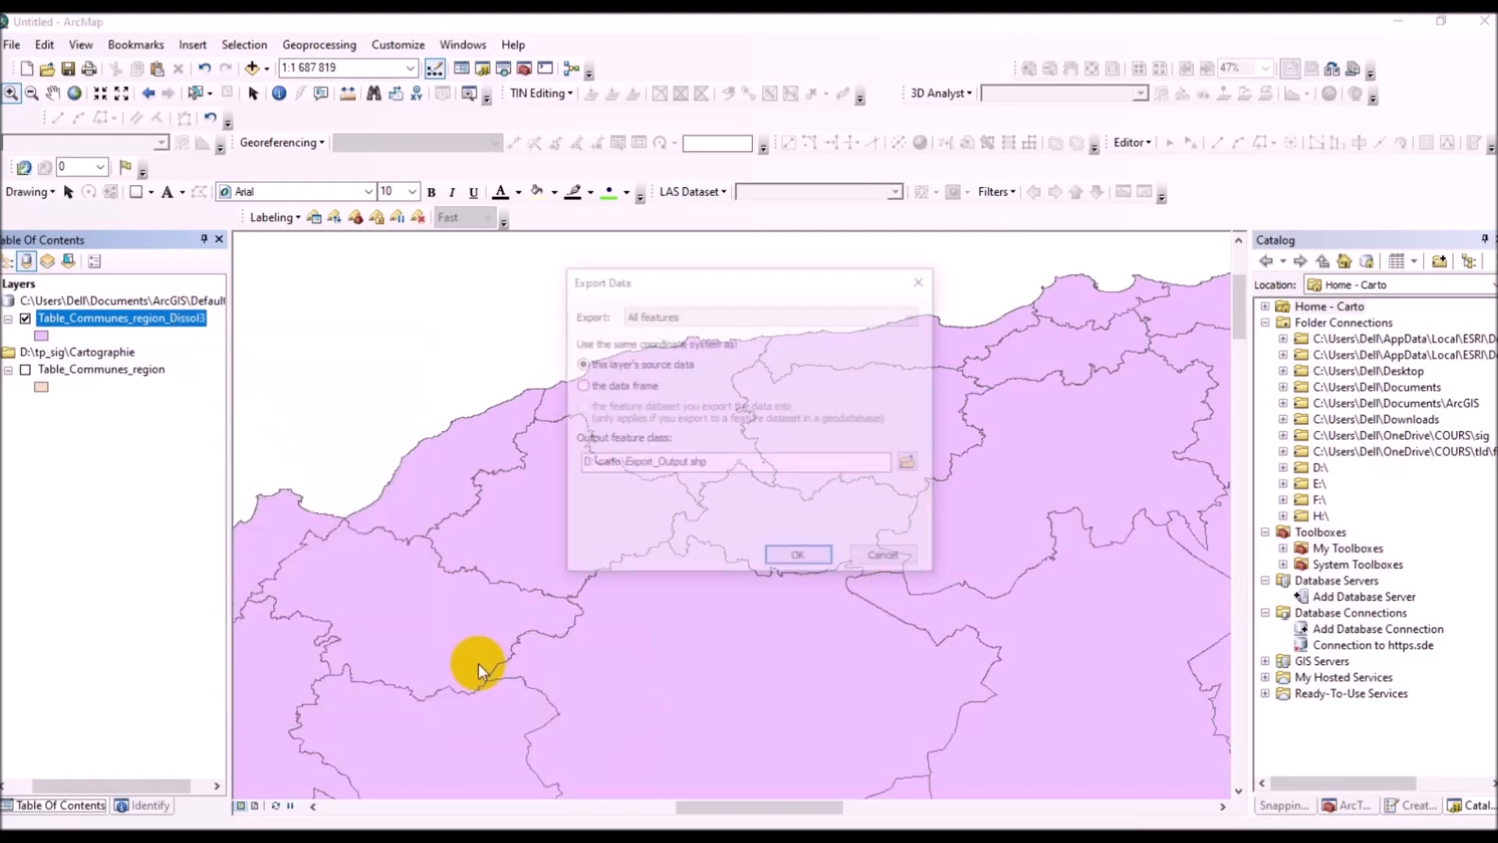
{"action": "left_click", "coordinate": [911, 463]}
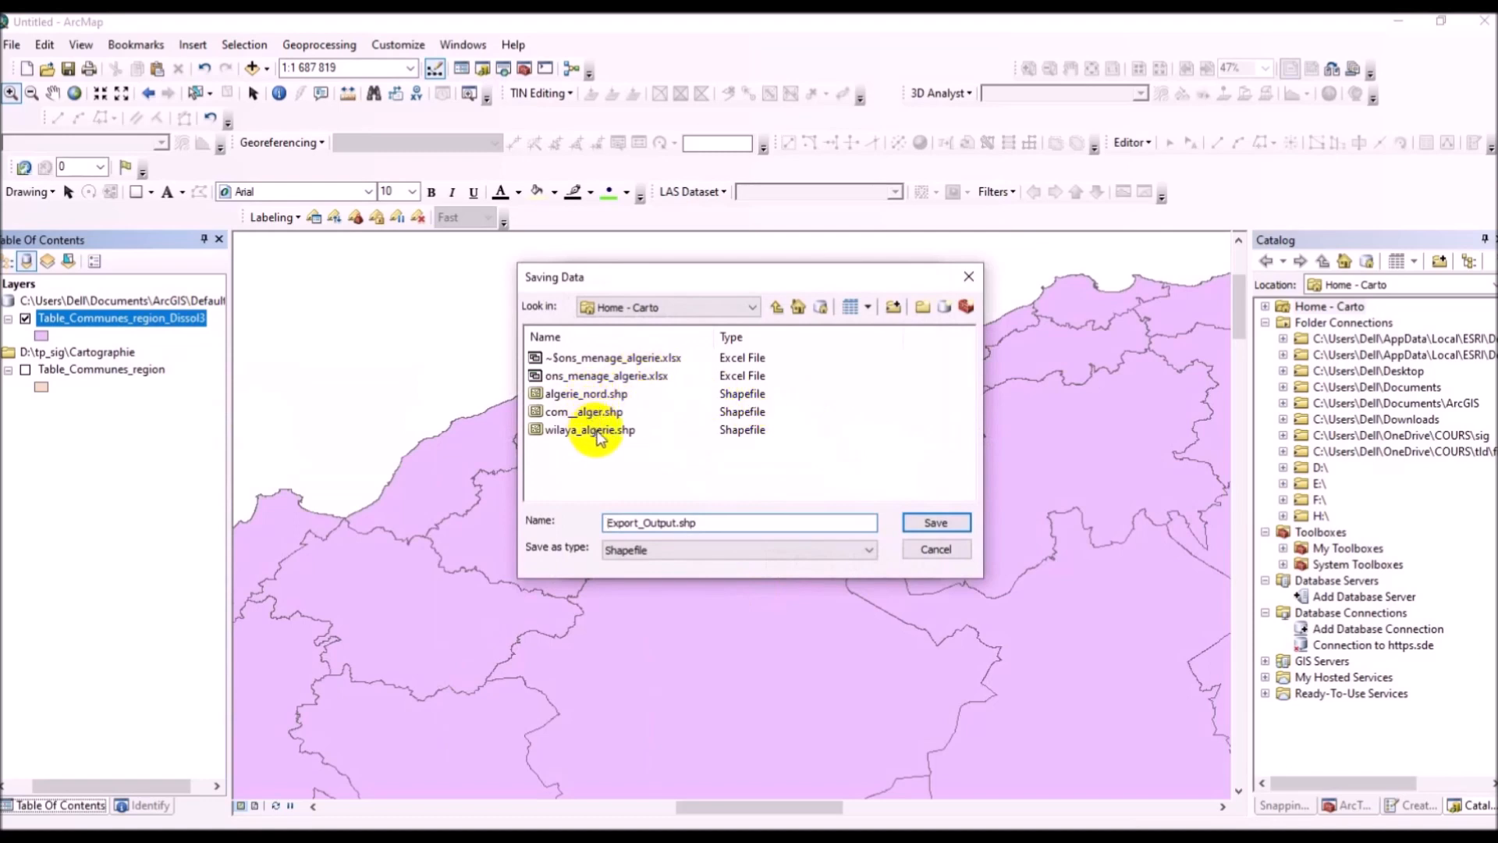
{"action": "left_click", "coordinate": [746, 308]}
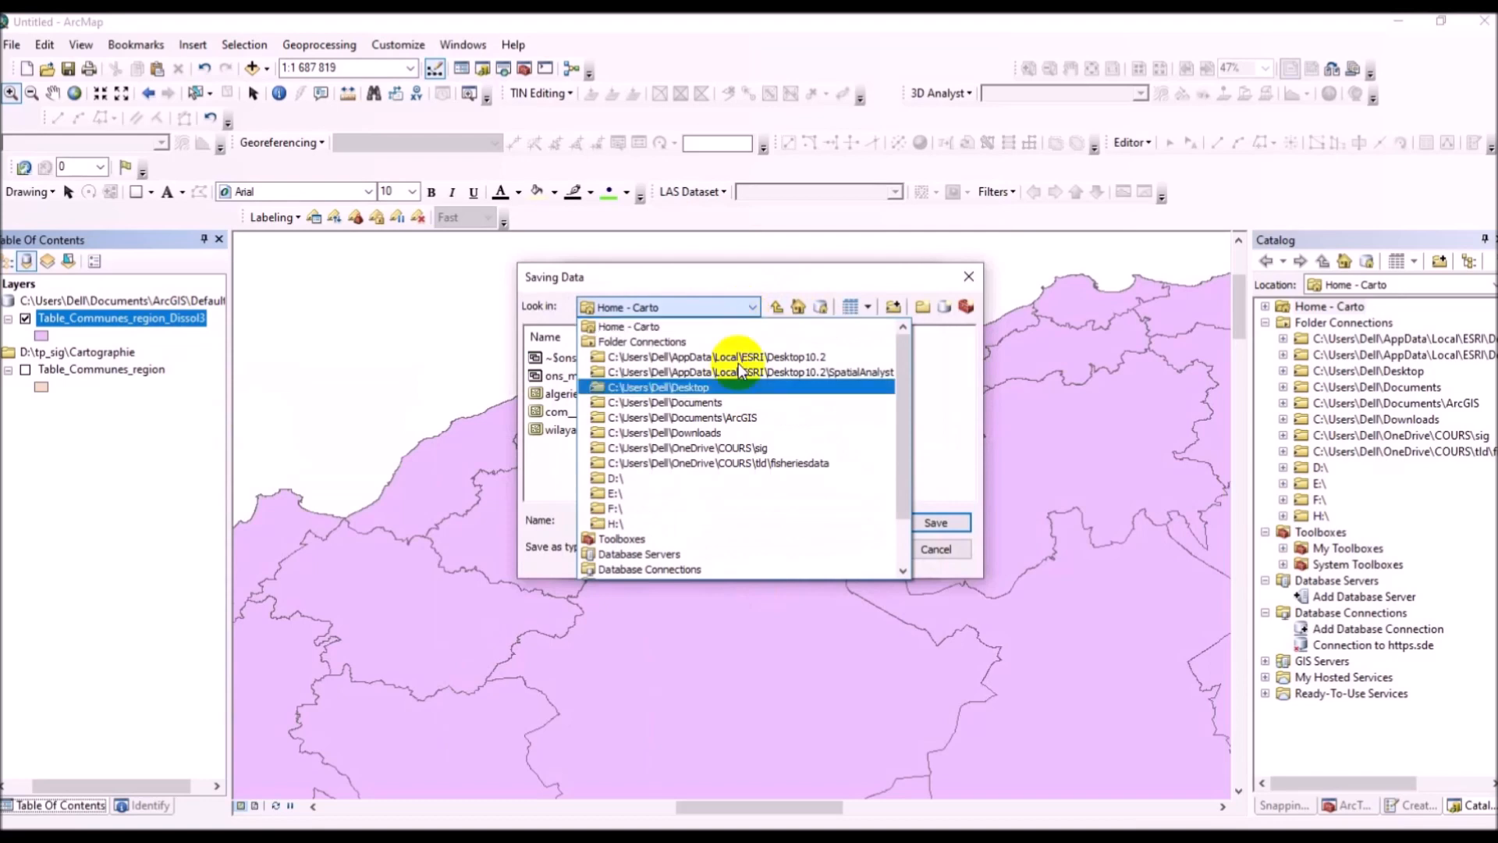
{"action": "left_click", "coordinate": [738, 477]}
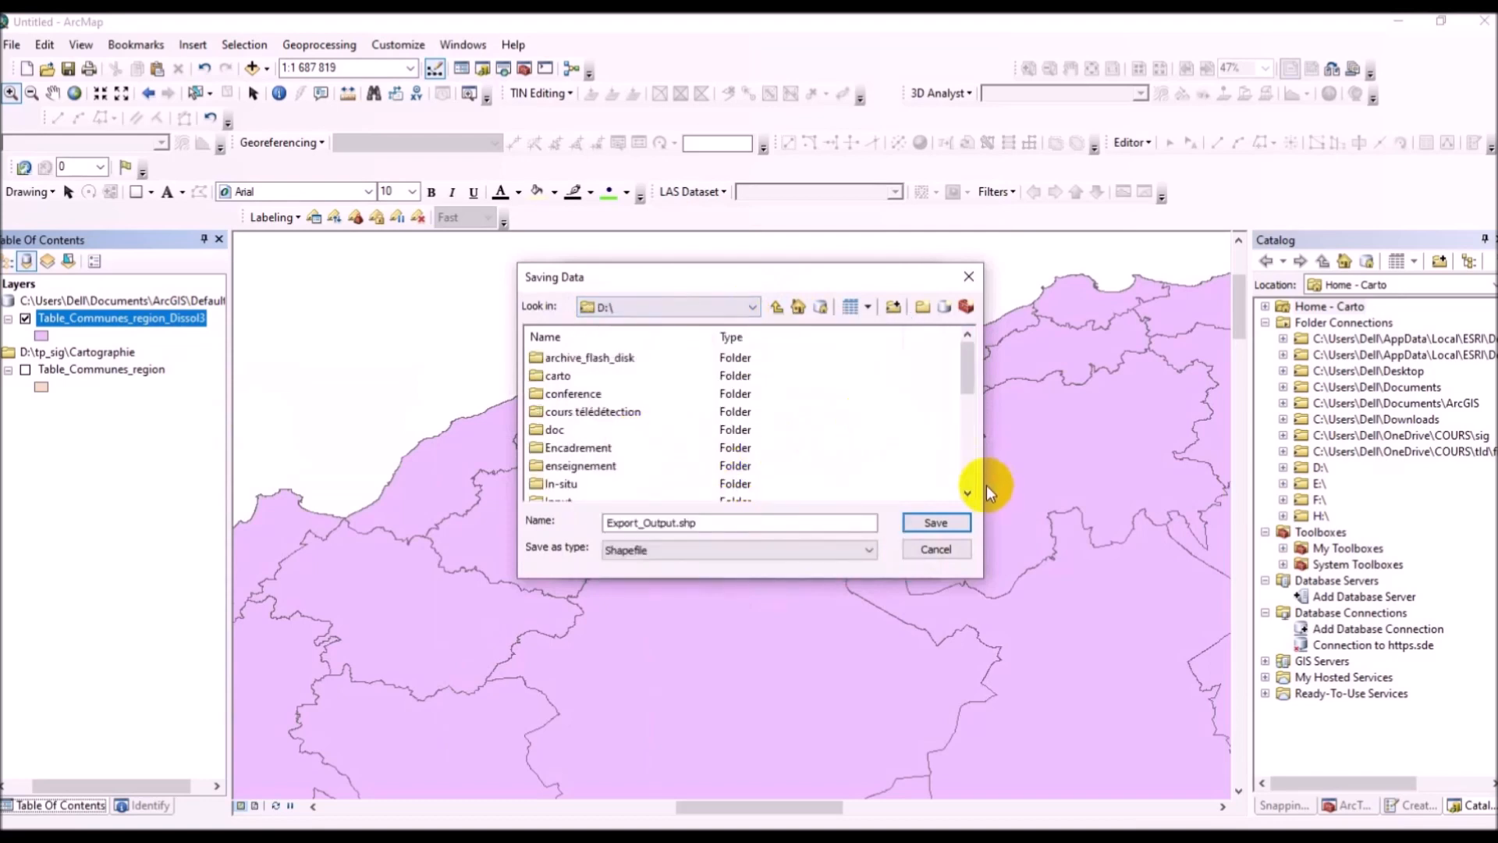
{"action": "scroll", "coordinate": [969, 465], "scroll_direction": "down", "scroll_amount": 5}
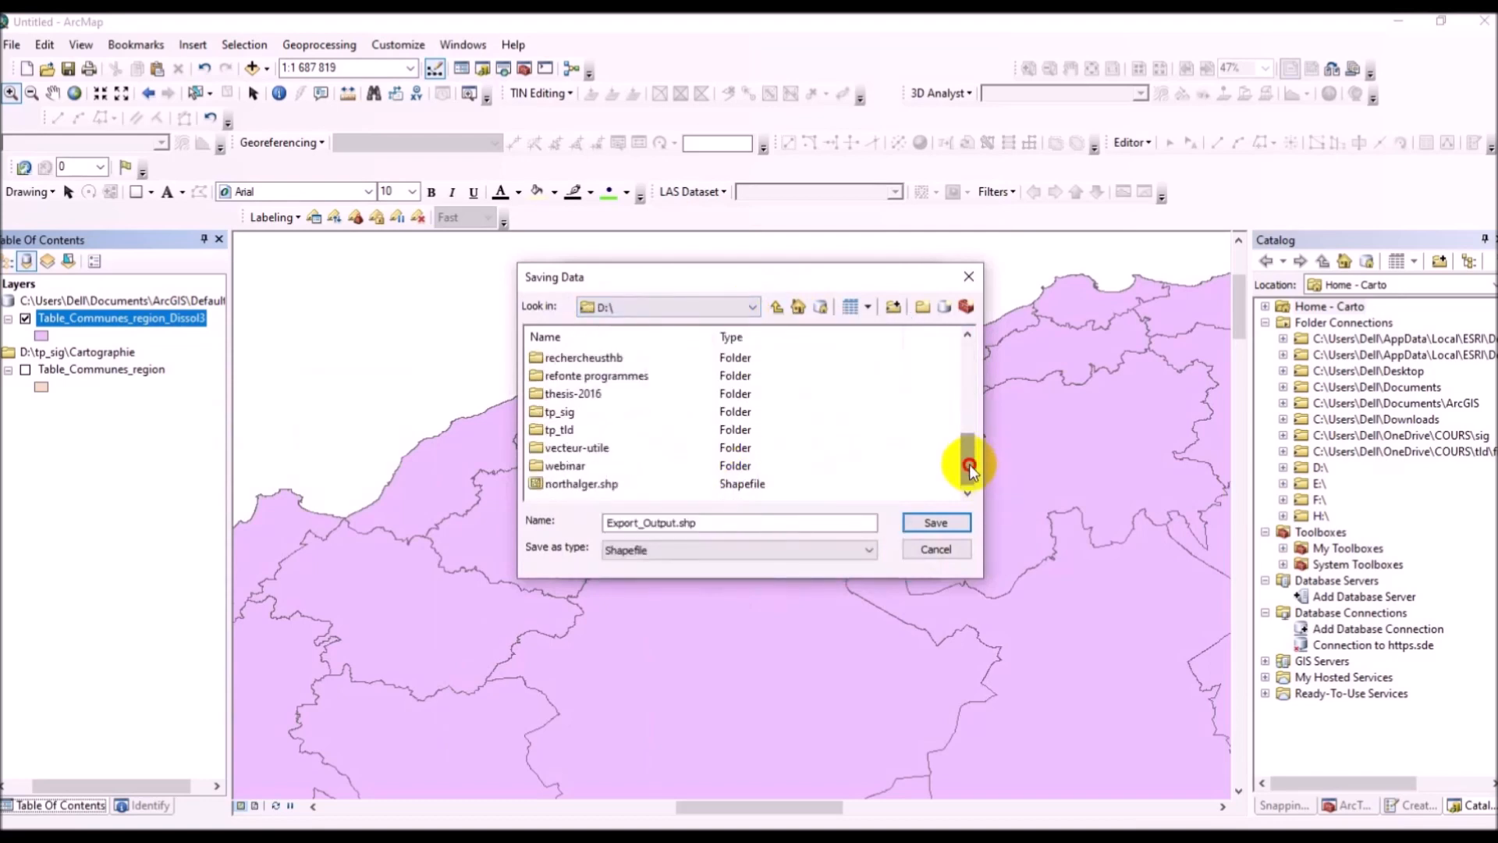
{"action": "double_click", "coordinate": [559, 412]}
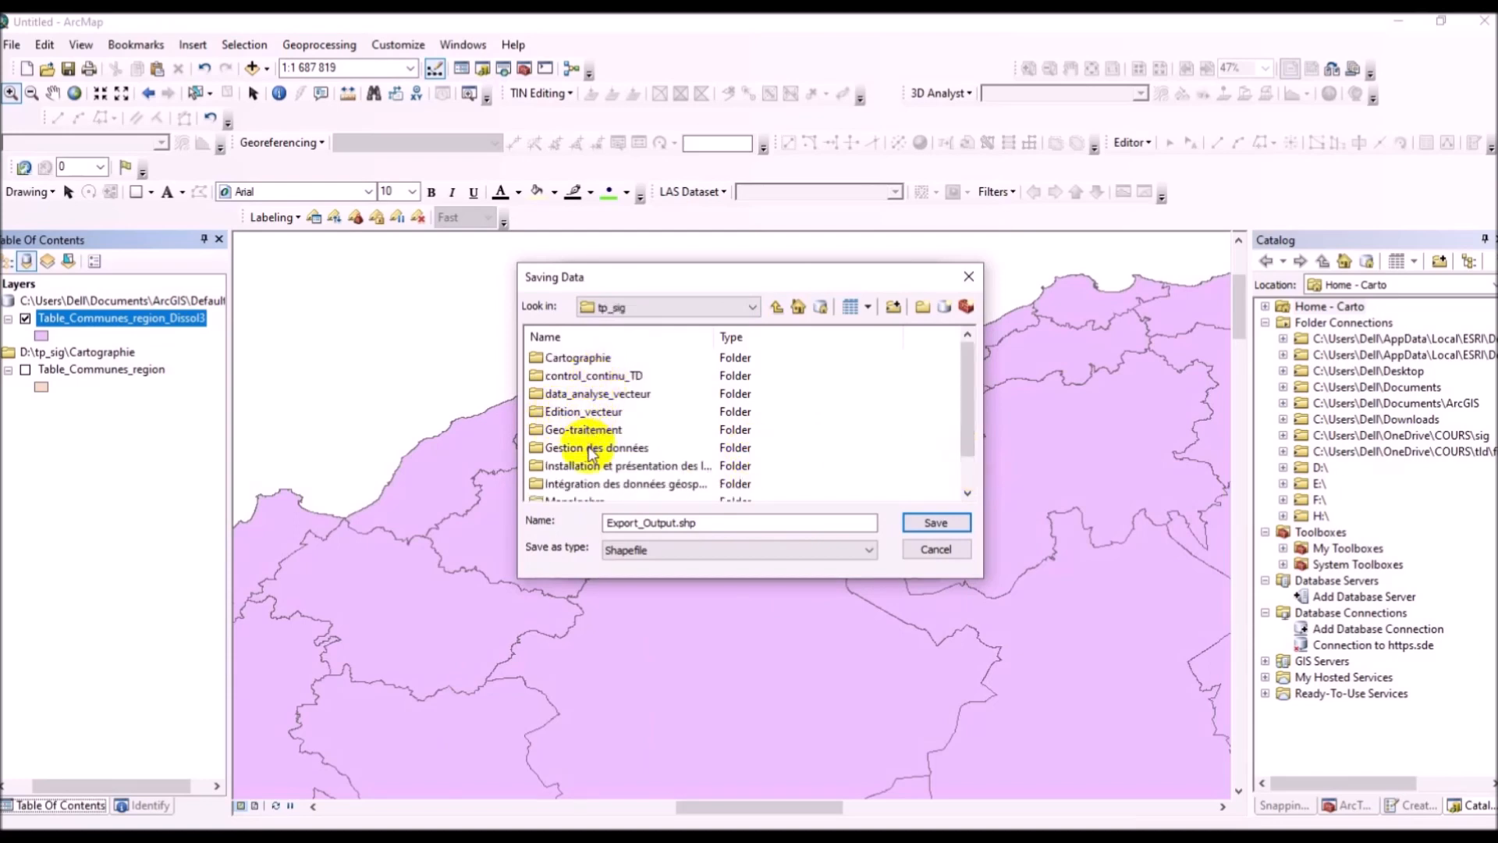
{"action": "left_click", "coordinate": [604, 362]}
{"action": "double_click", "coordinate": [602, 361]}
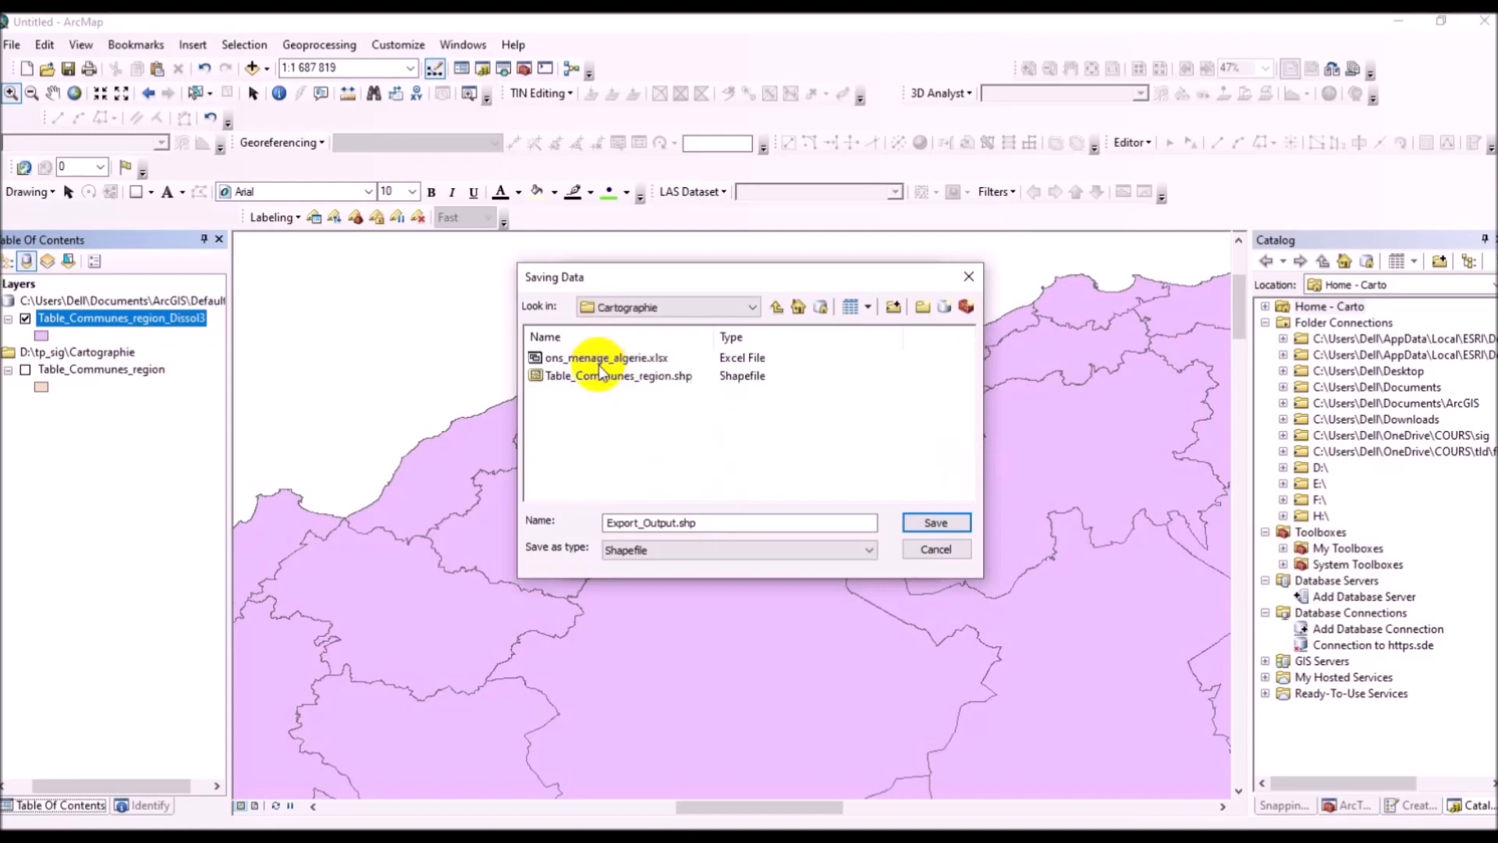
{"action": "left_click", "coordinate": [606, 408]}
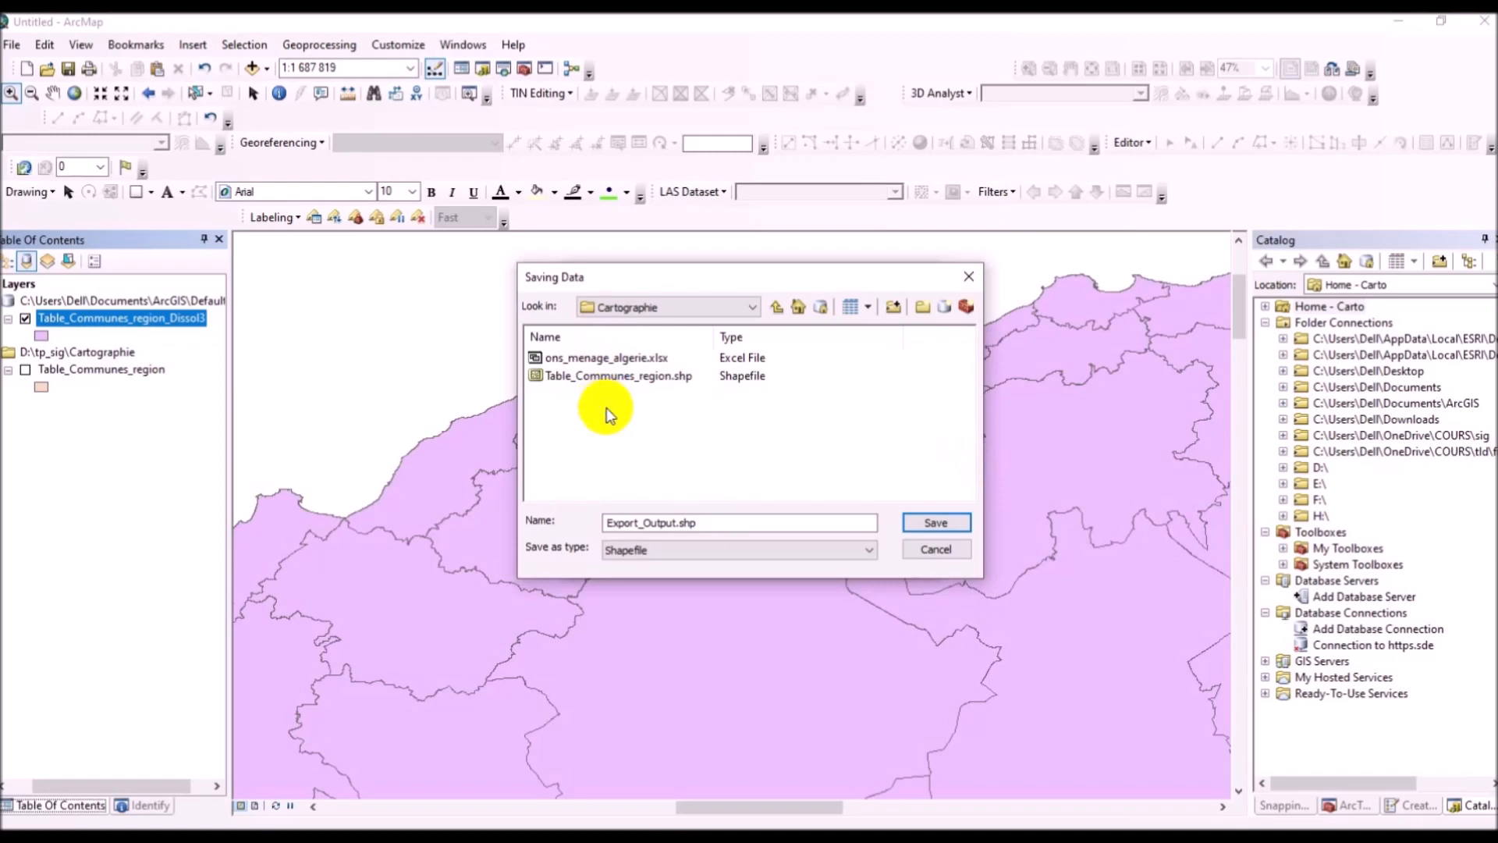
Step: Switch to File Explorer, create a folder named output in D:\tp_sig\Cartographie, and return to ArcMap
{"action": "key", "text": "alt+Tab"}
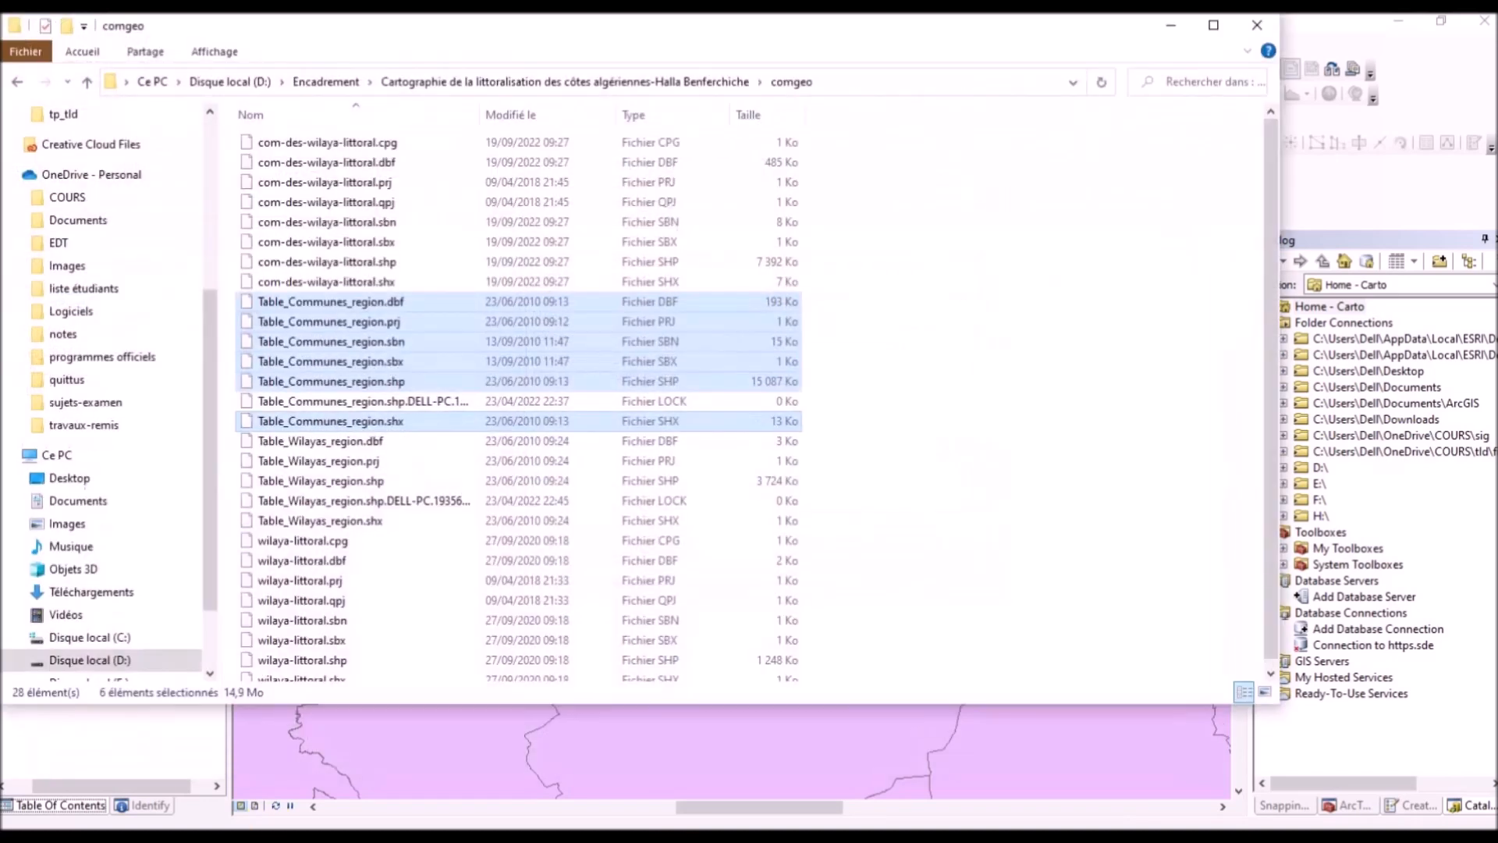
{"action": "left_click", "coordinate": [124, 662]}
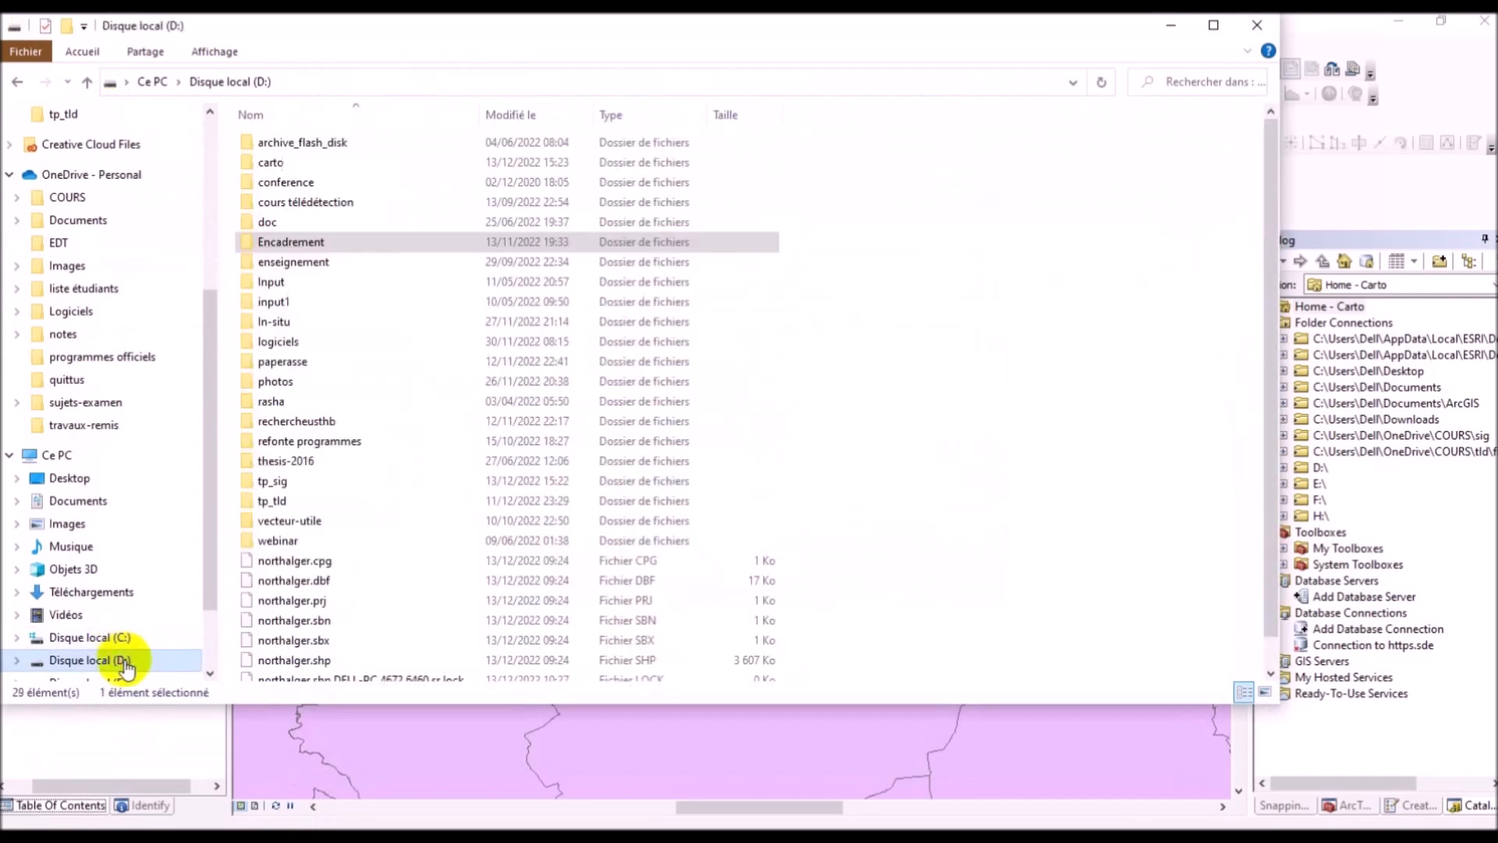
{"action": "double_click", "coordinate": [284, 482]}
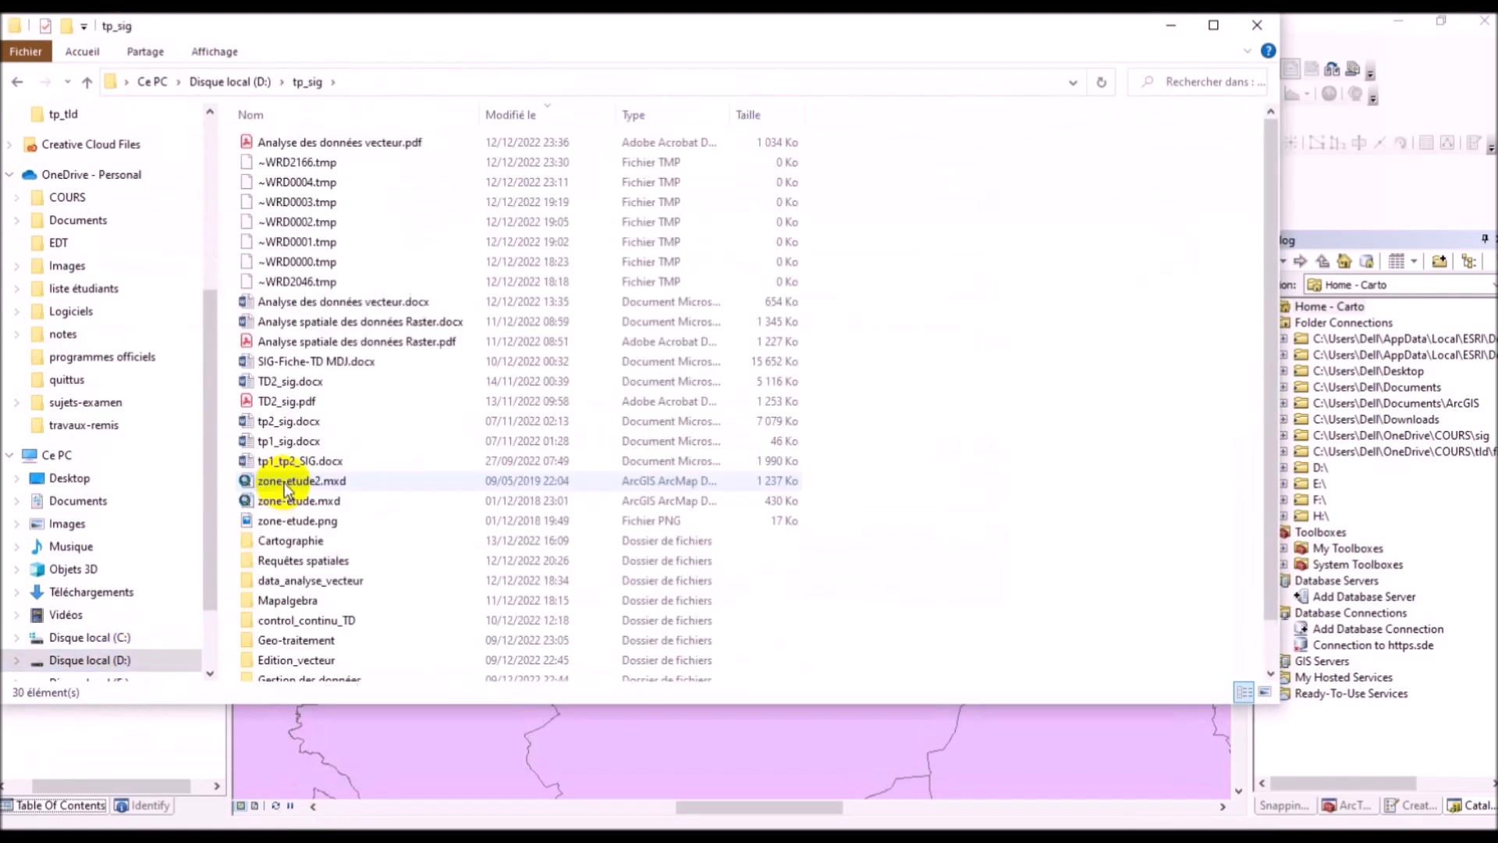
{"action": "double_click", "coordinate": [291, 538]}
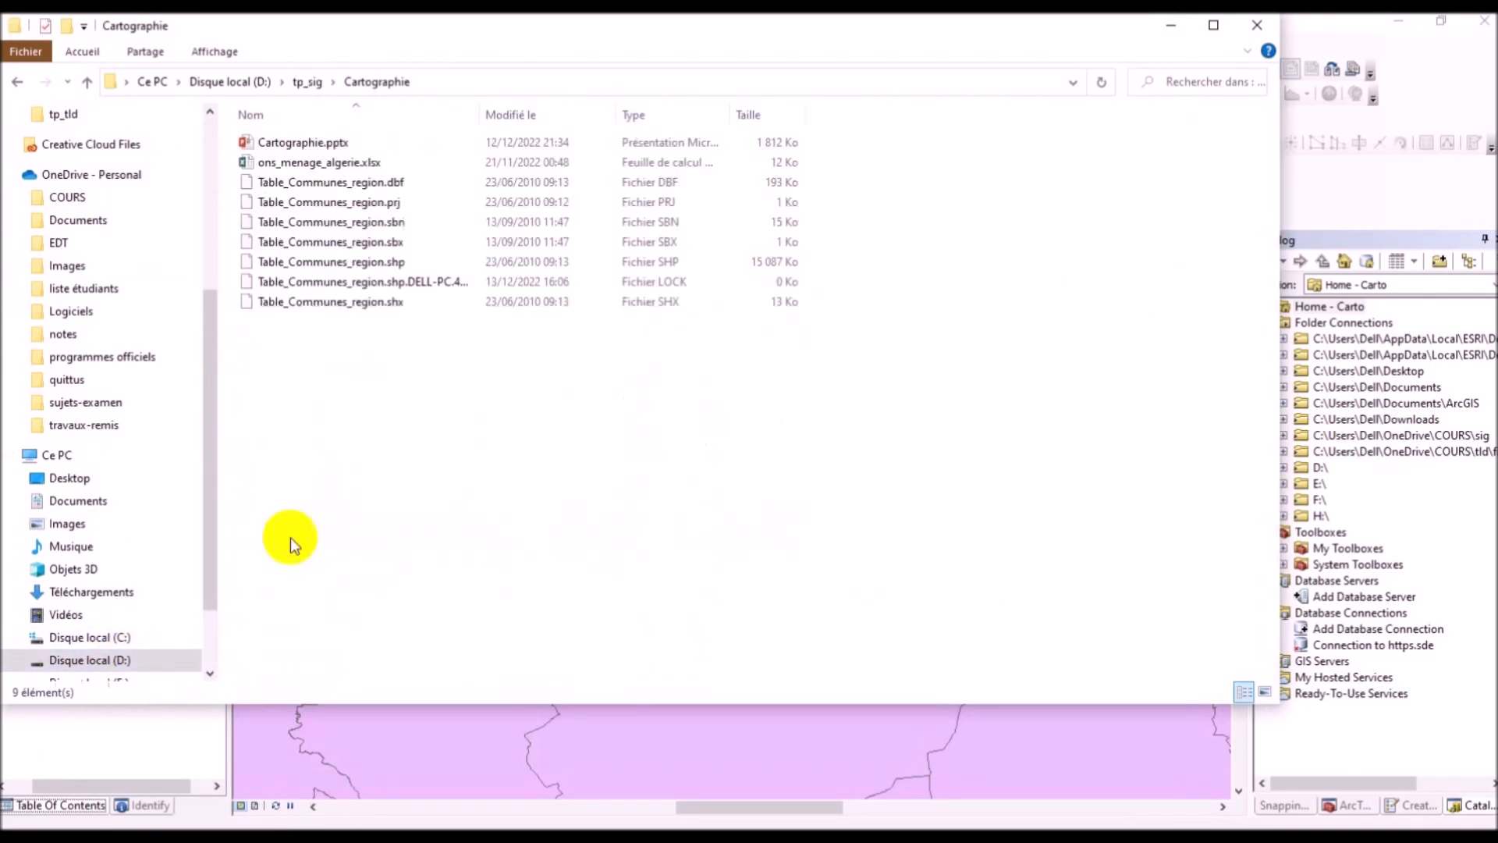
{"action": "right_click", "coordinate": [344, 387]}
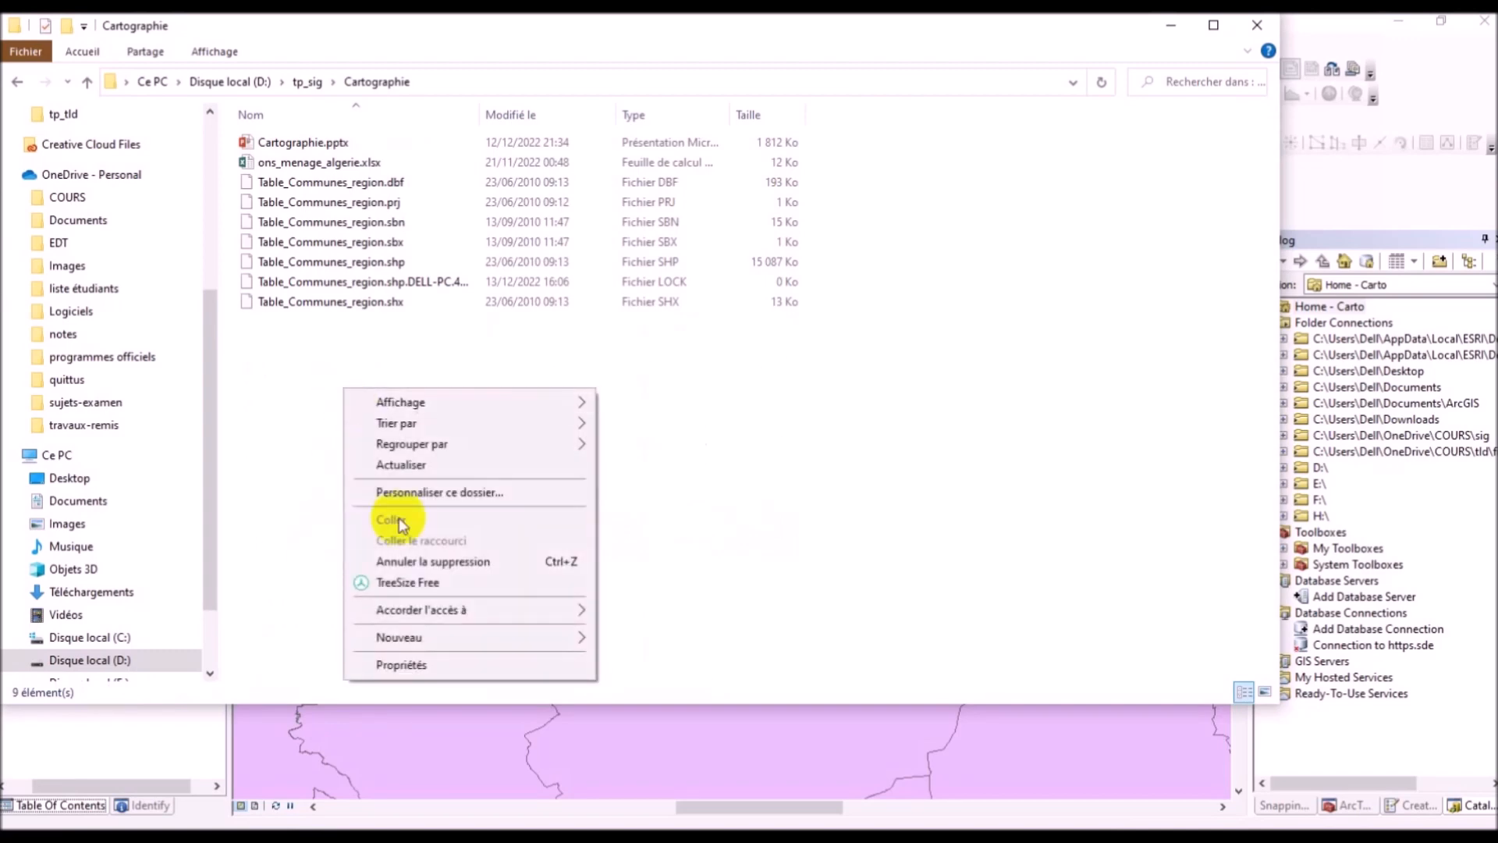
{"action": "mouse_move", "coordinate": [461, 634]}
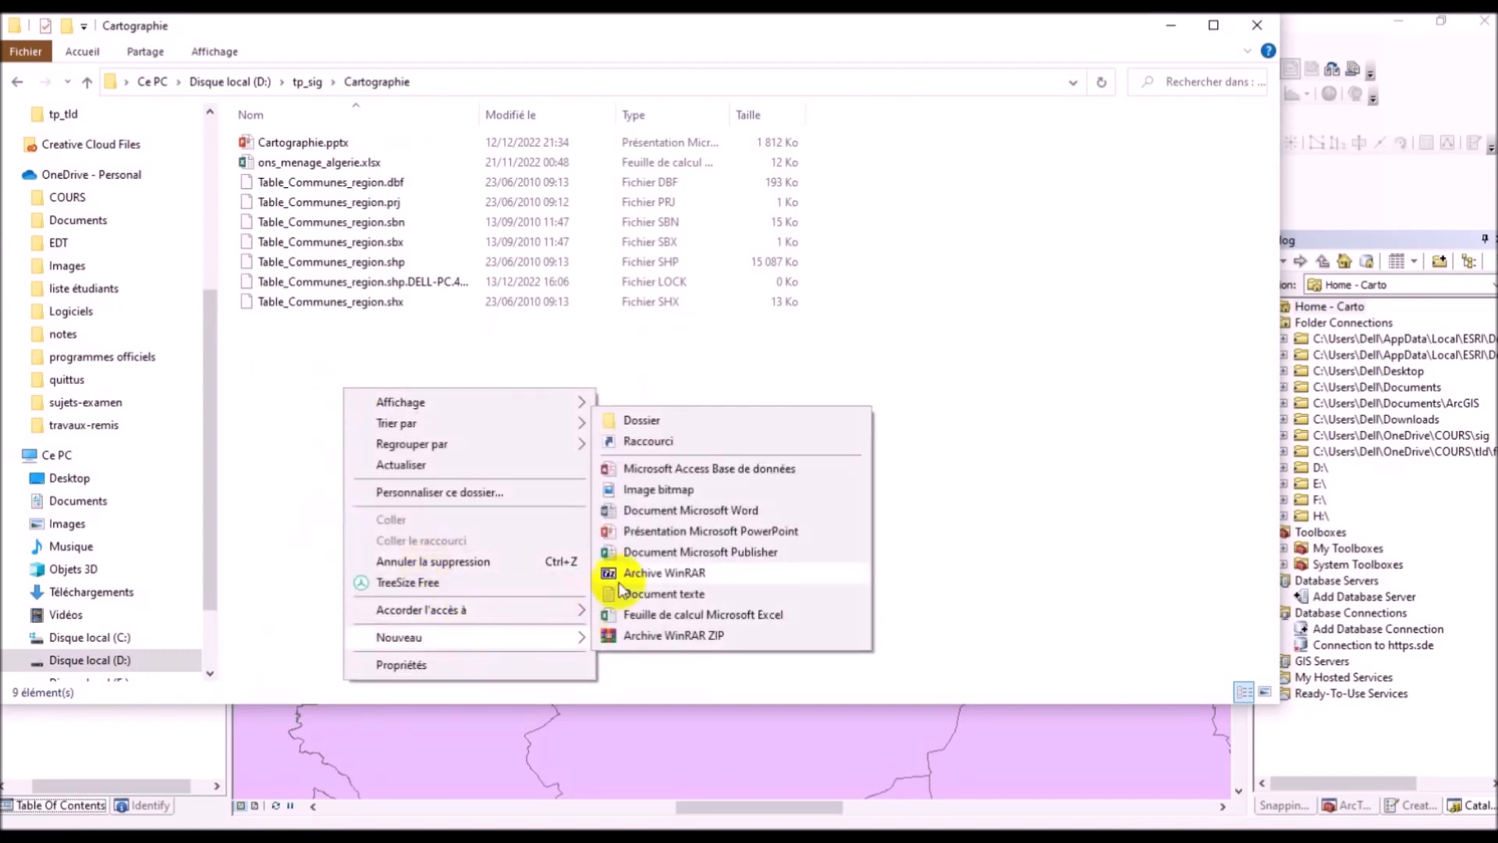
{"action": "left_click", "coordinate": [644, 420]}
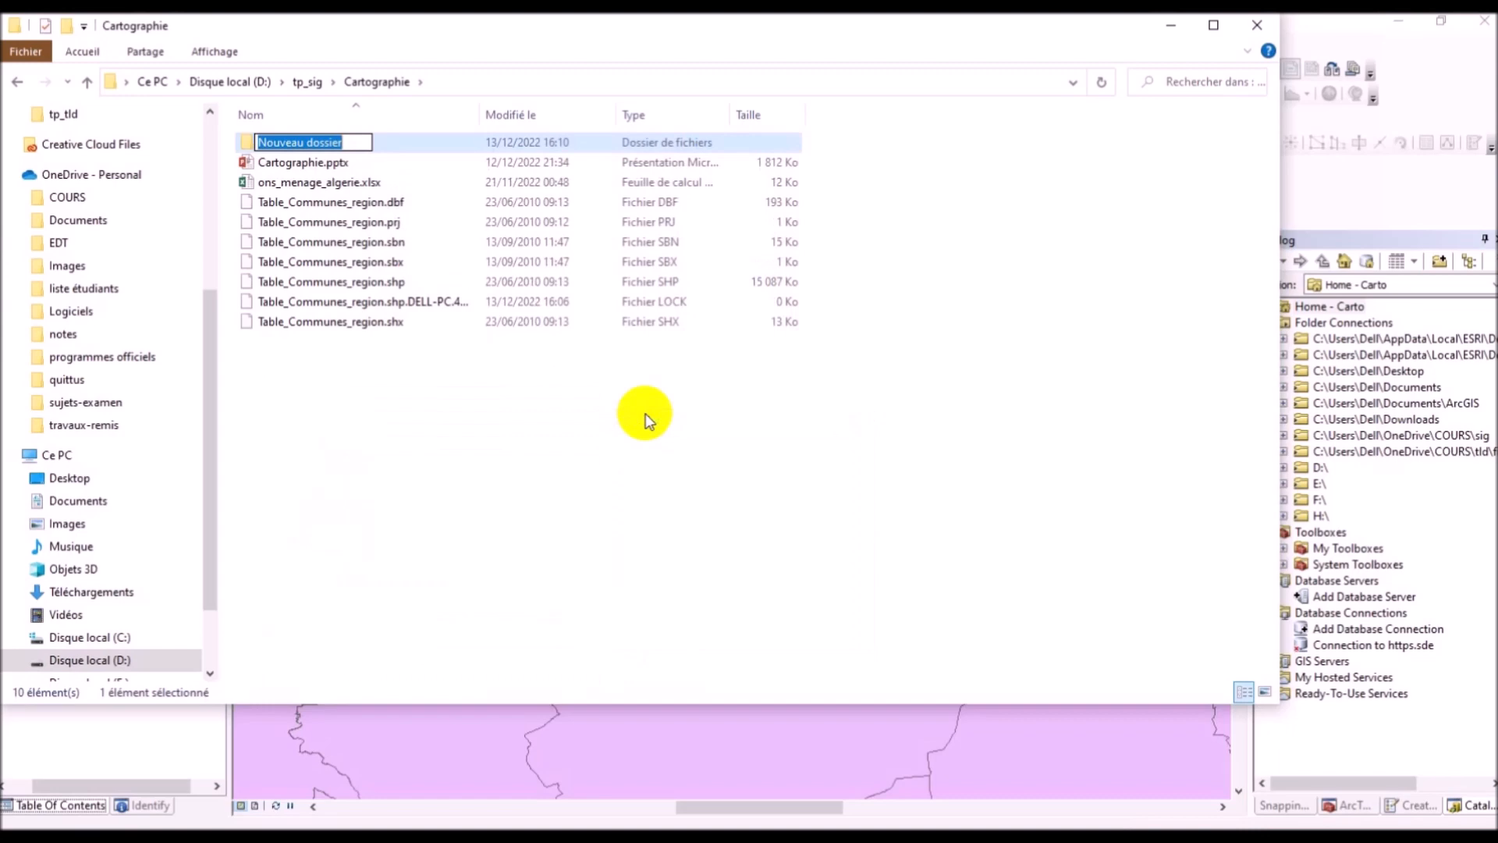
{"action": "type", "text": "output"}
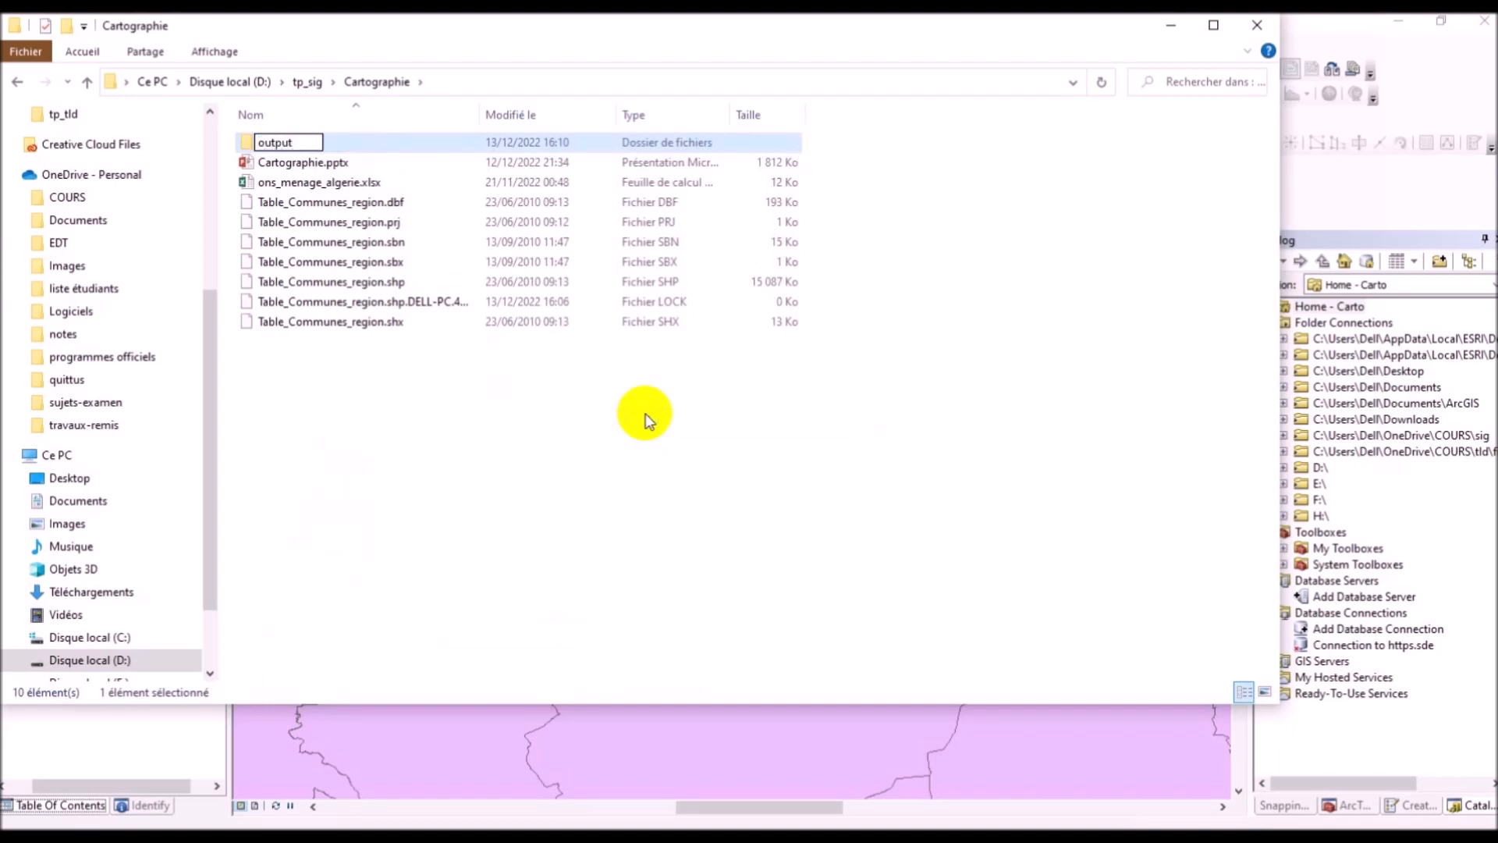
{"action": "key", "text": "Return"}
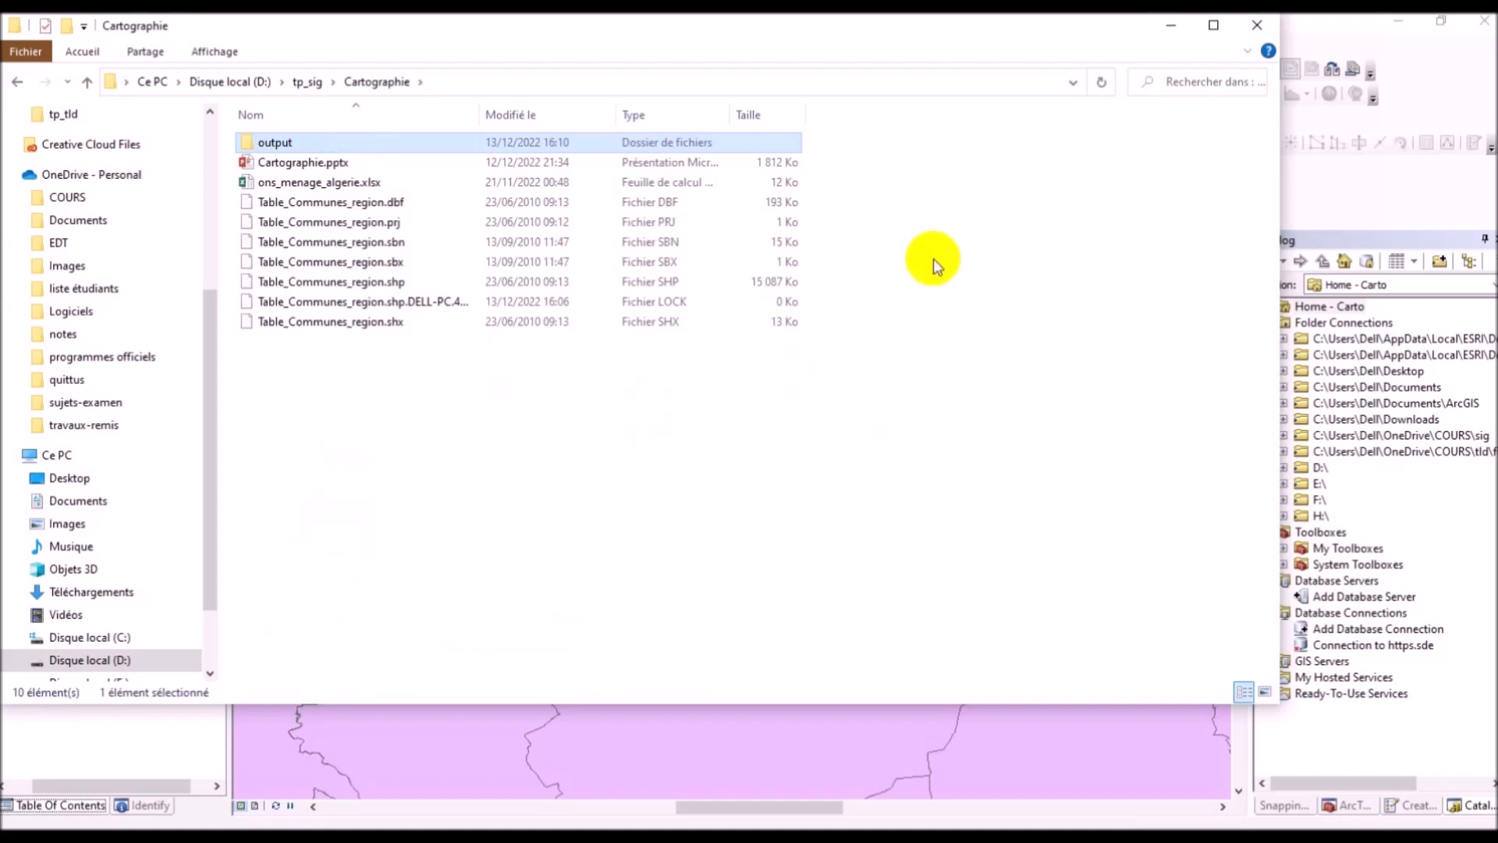
{"action": "left_click", "coordinate": [1181, 34]}
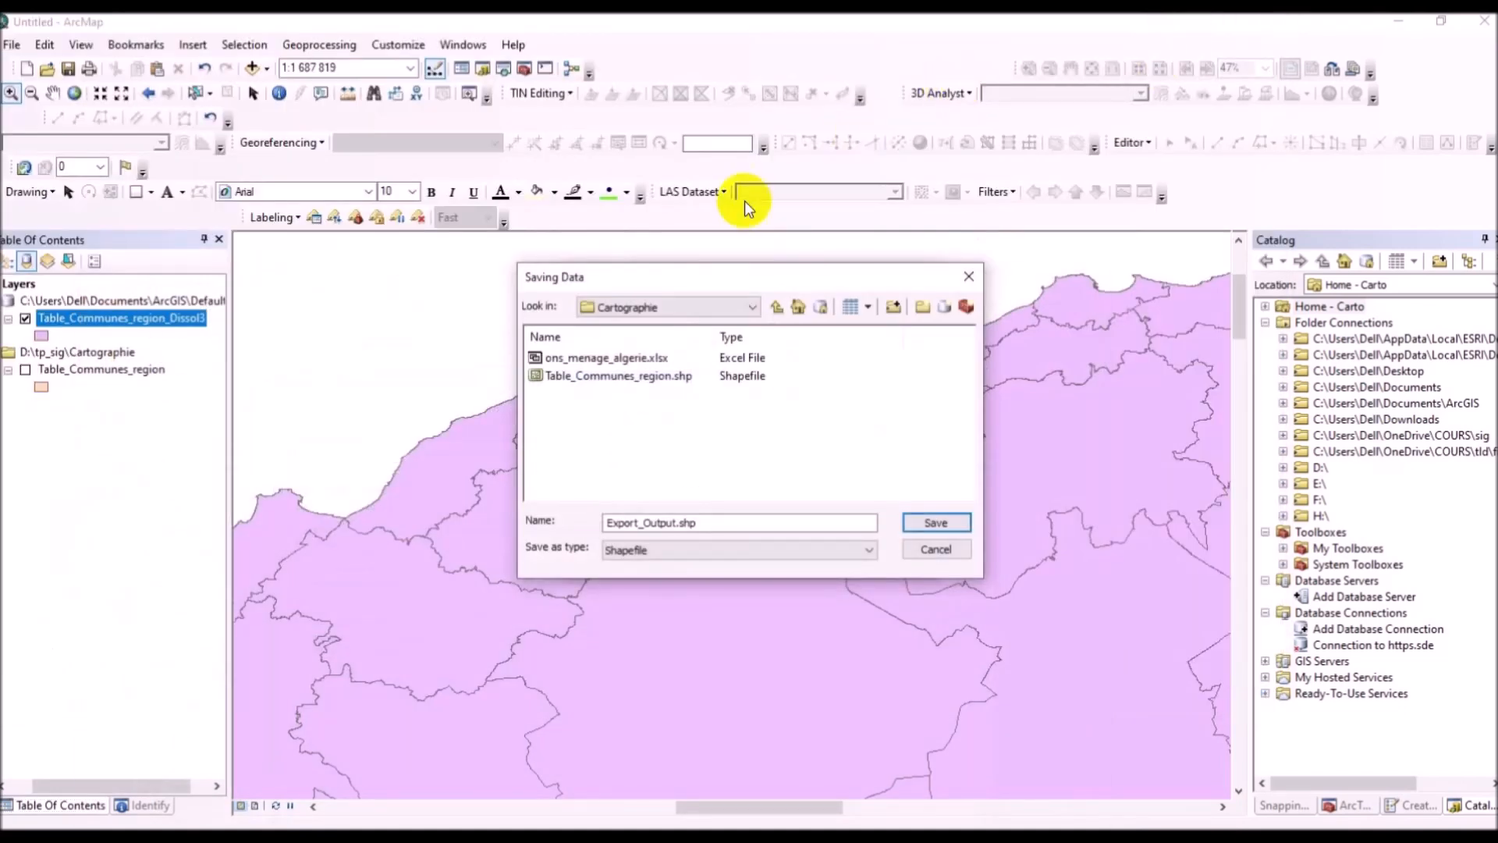
Step: Try to reach the new output folder by going up to tp_sig and reopening Cartographie in the save dialog
{"action": "left_click", "coordinate": [751, 309]}
{"action": "left_click", "coordinate": [774, 309]}
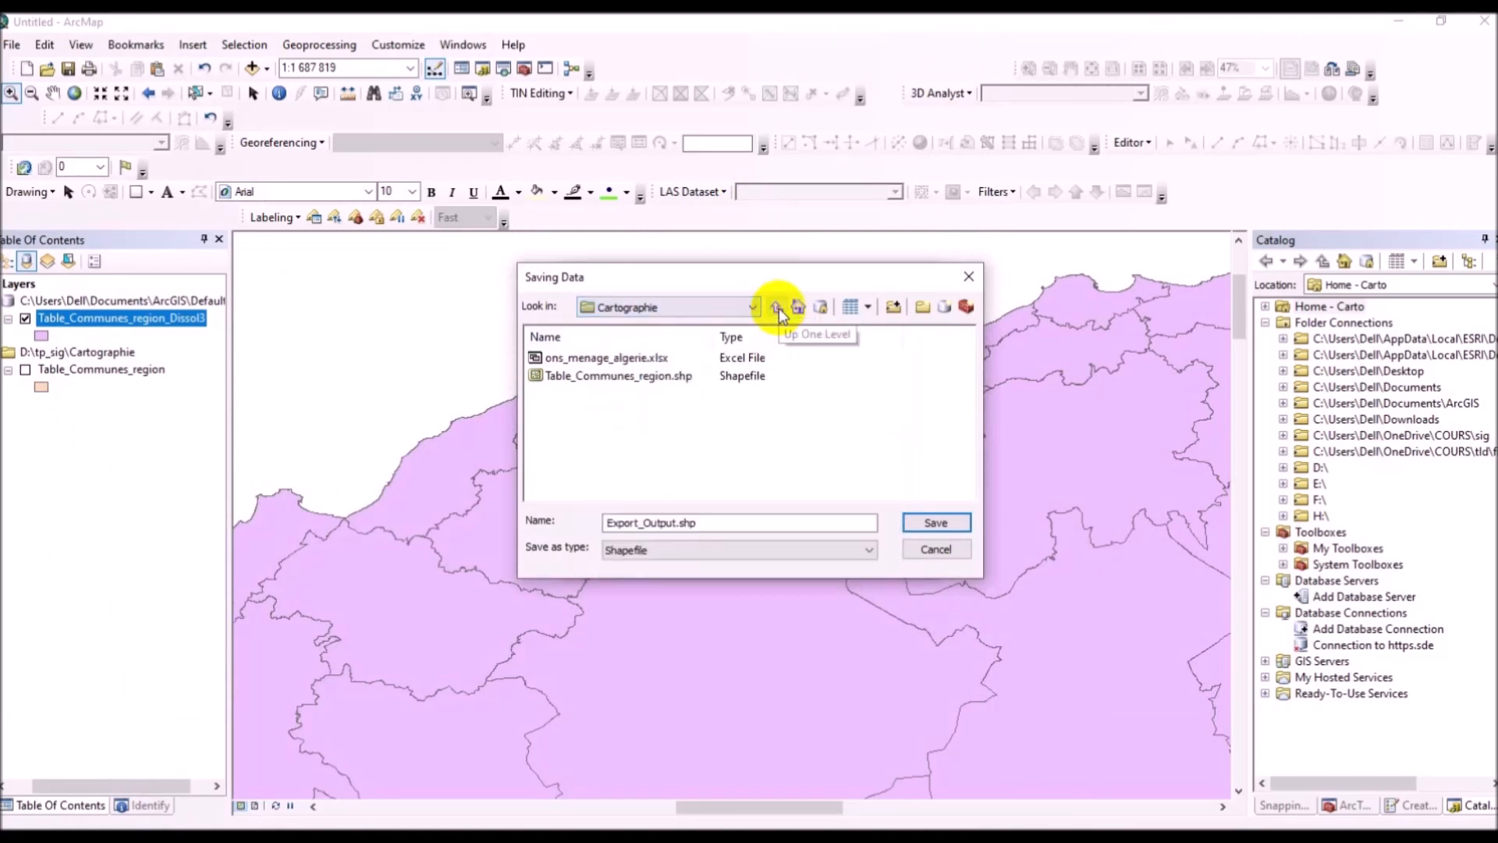
{"action": "left_click", "coordinate": [777, 307]}
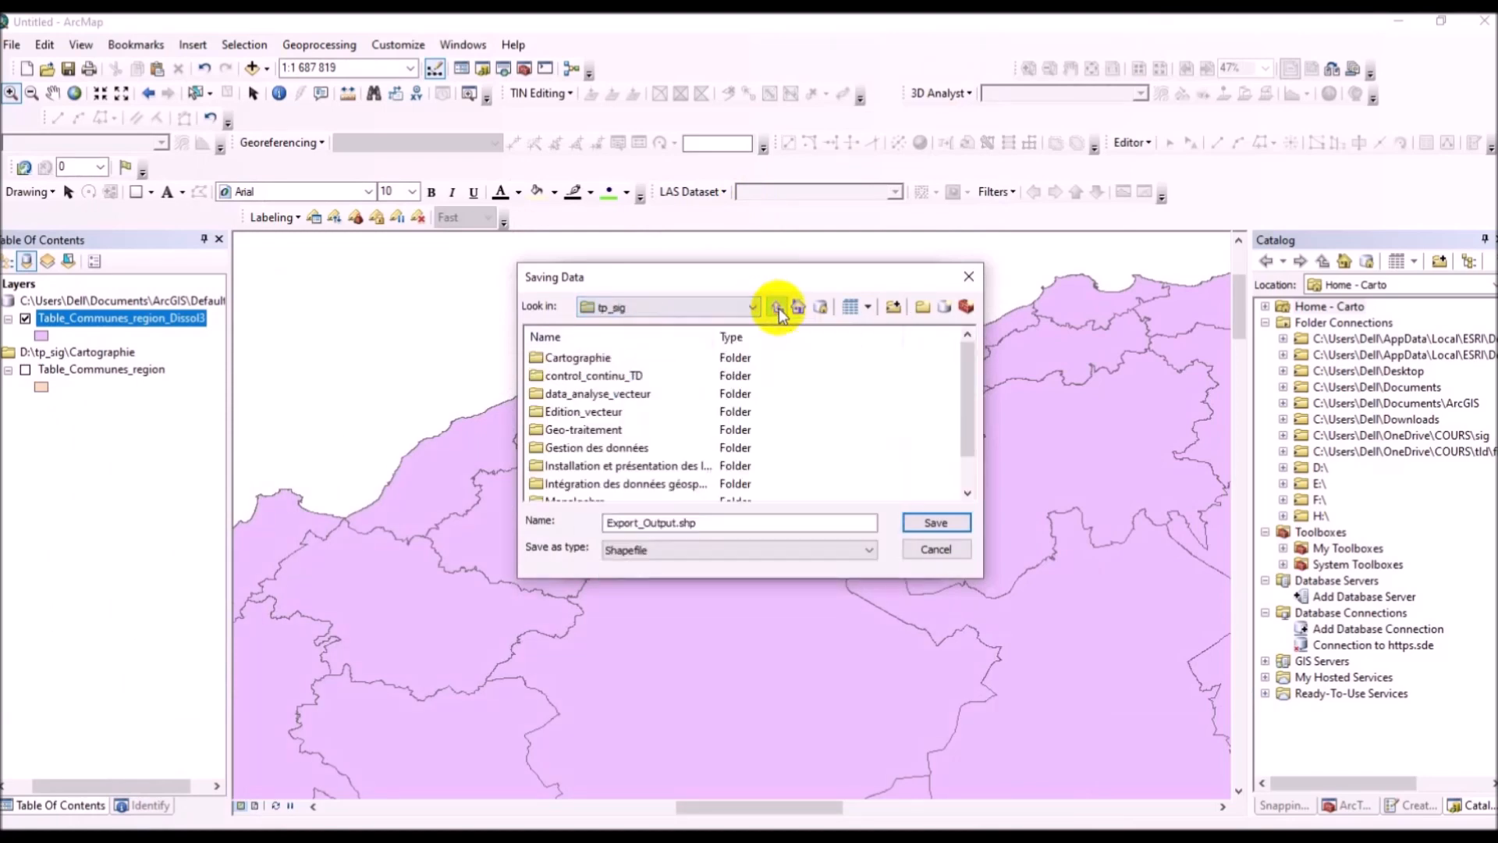
{"action": "double_click", "coordinate": [582, 360]}
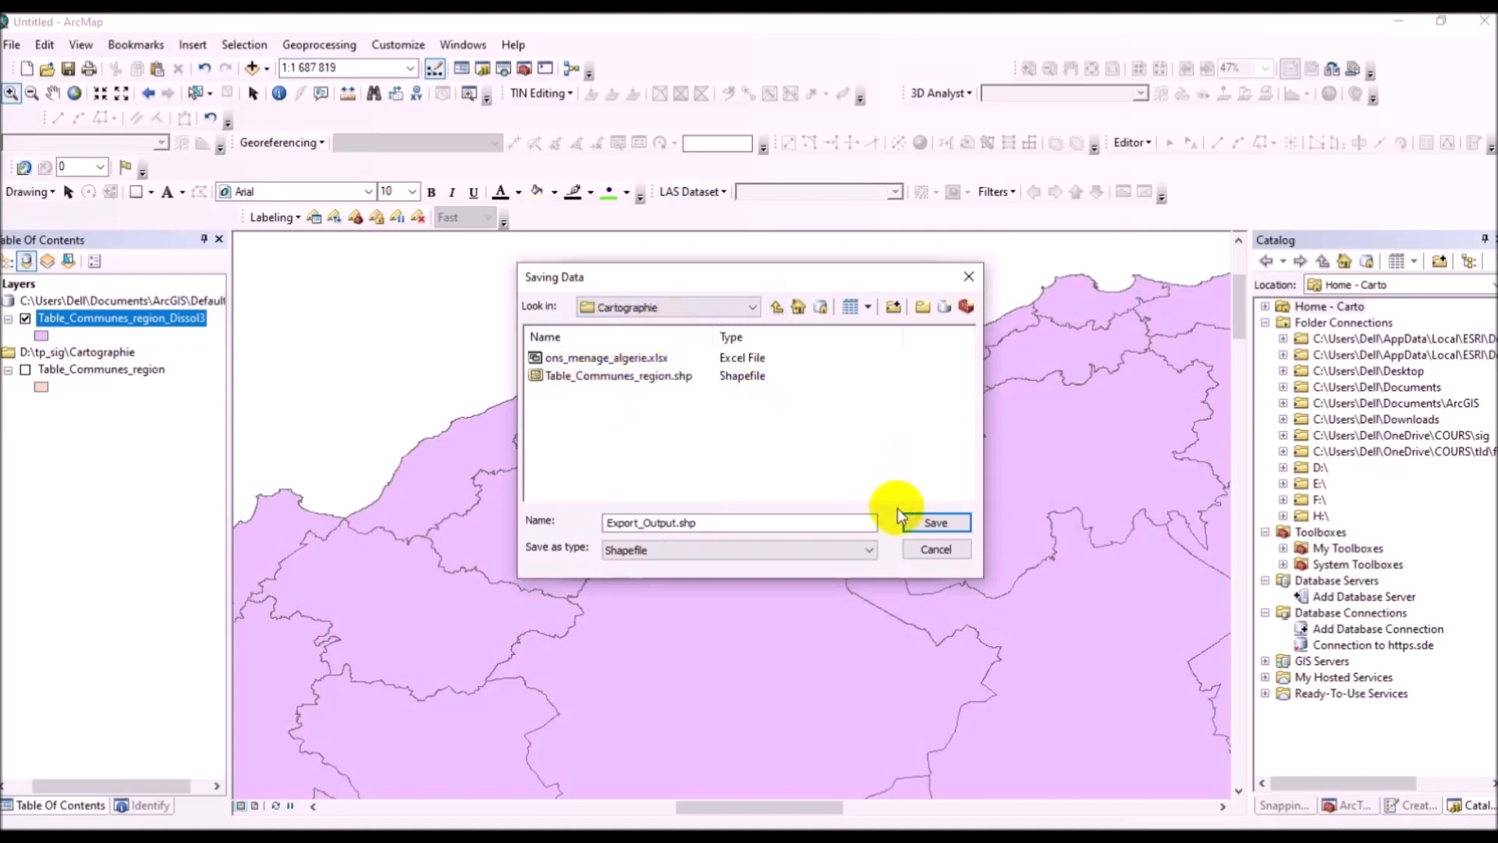
{"action": "left_click", "coordinate": [927, 528]}
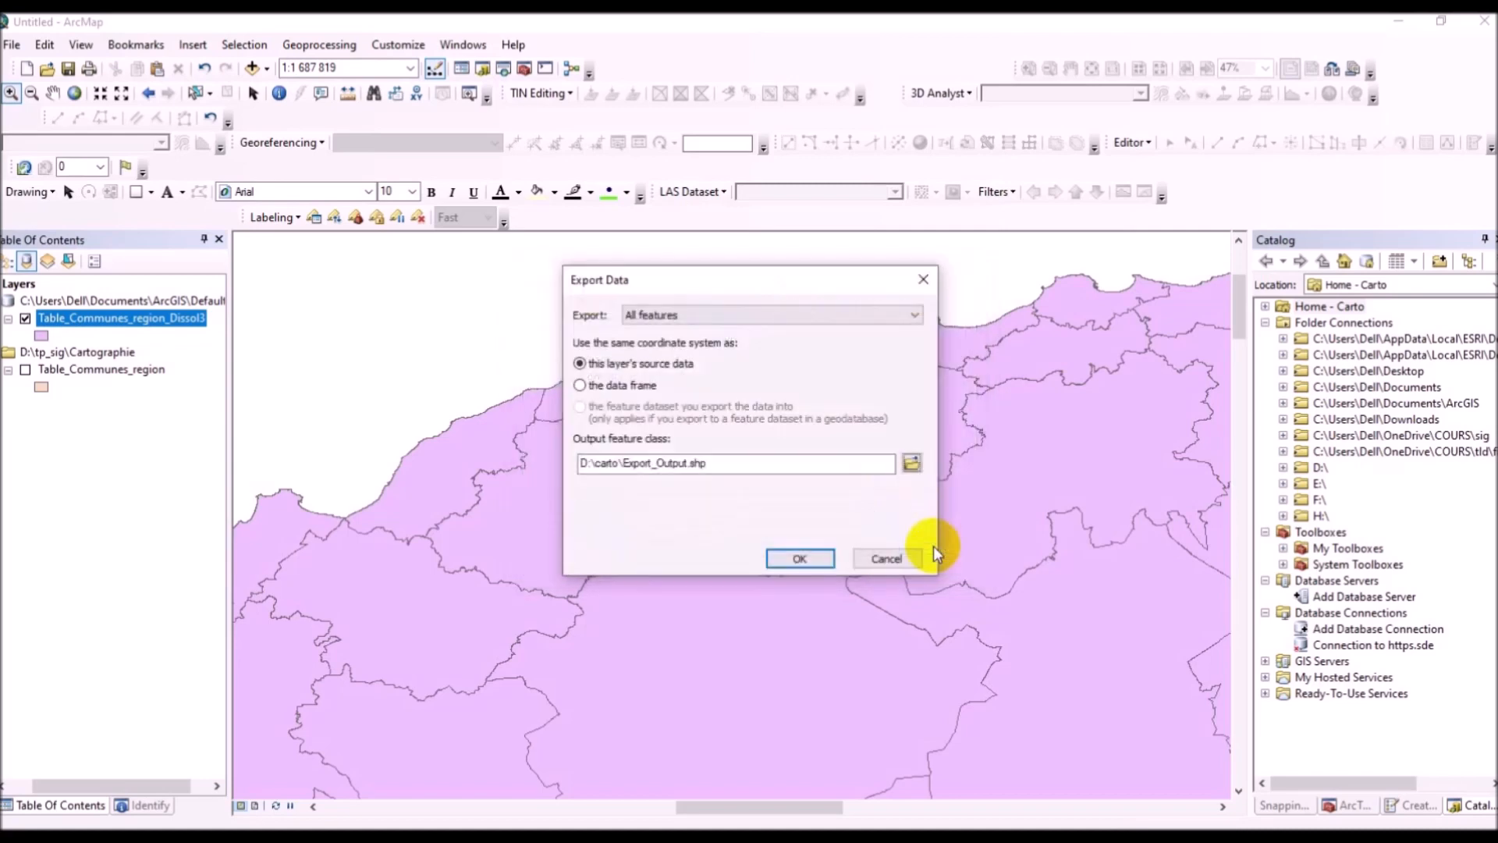
Step: Browse from D:\ to tp_sig\Cartographie again to look for the output folder, and cancel the data export
{"action": "left_click", "coordinate": [911, 463]}
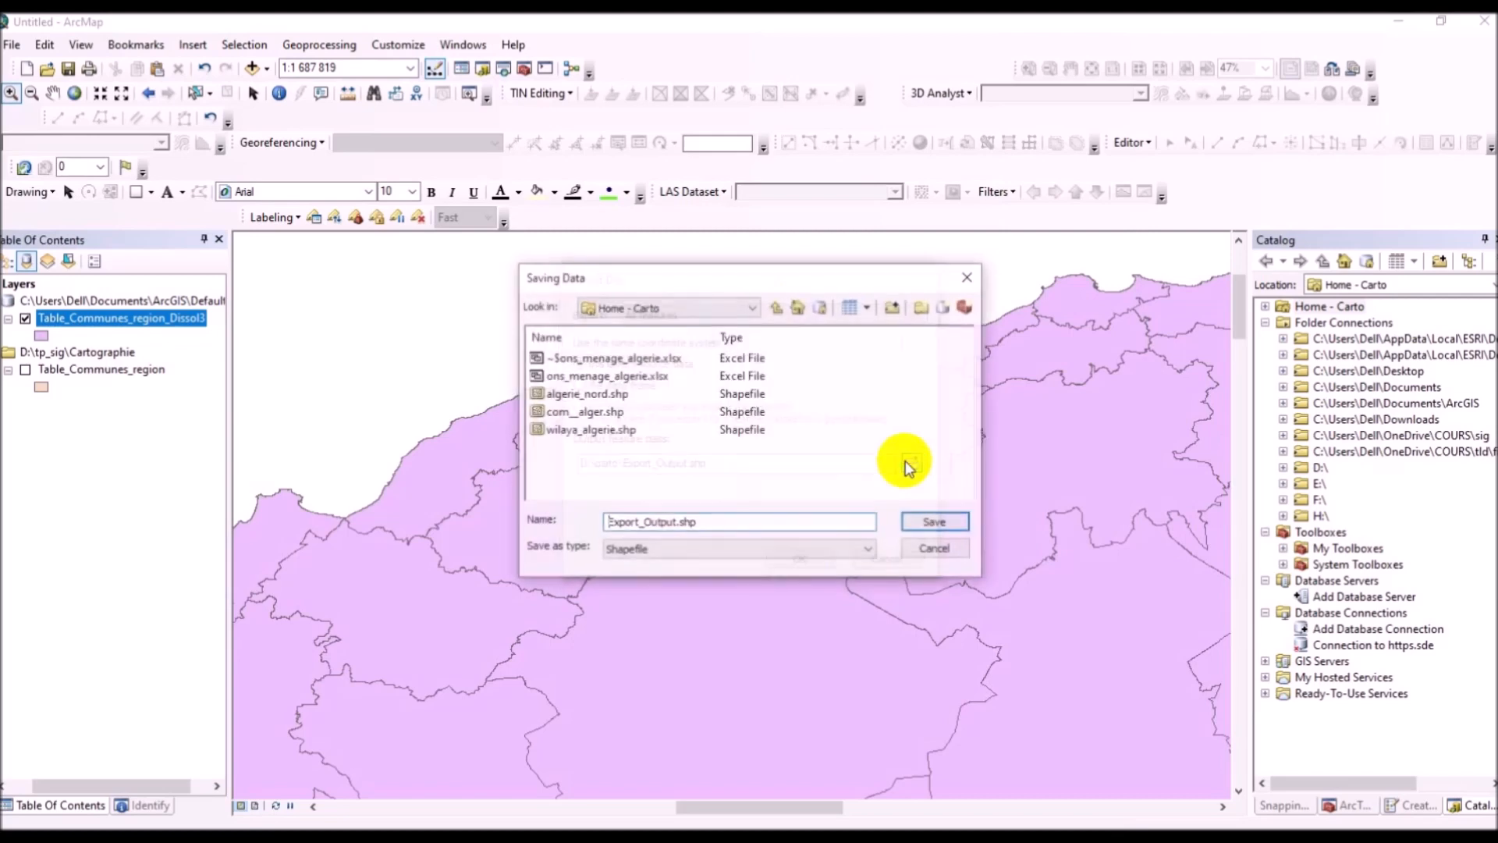
{"action": "left_click", "coordinate": [678, 307]}
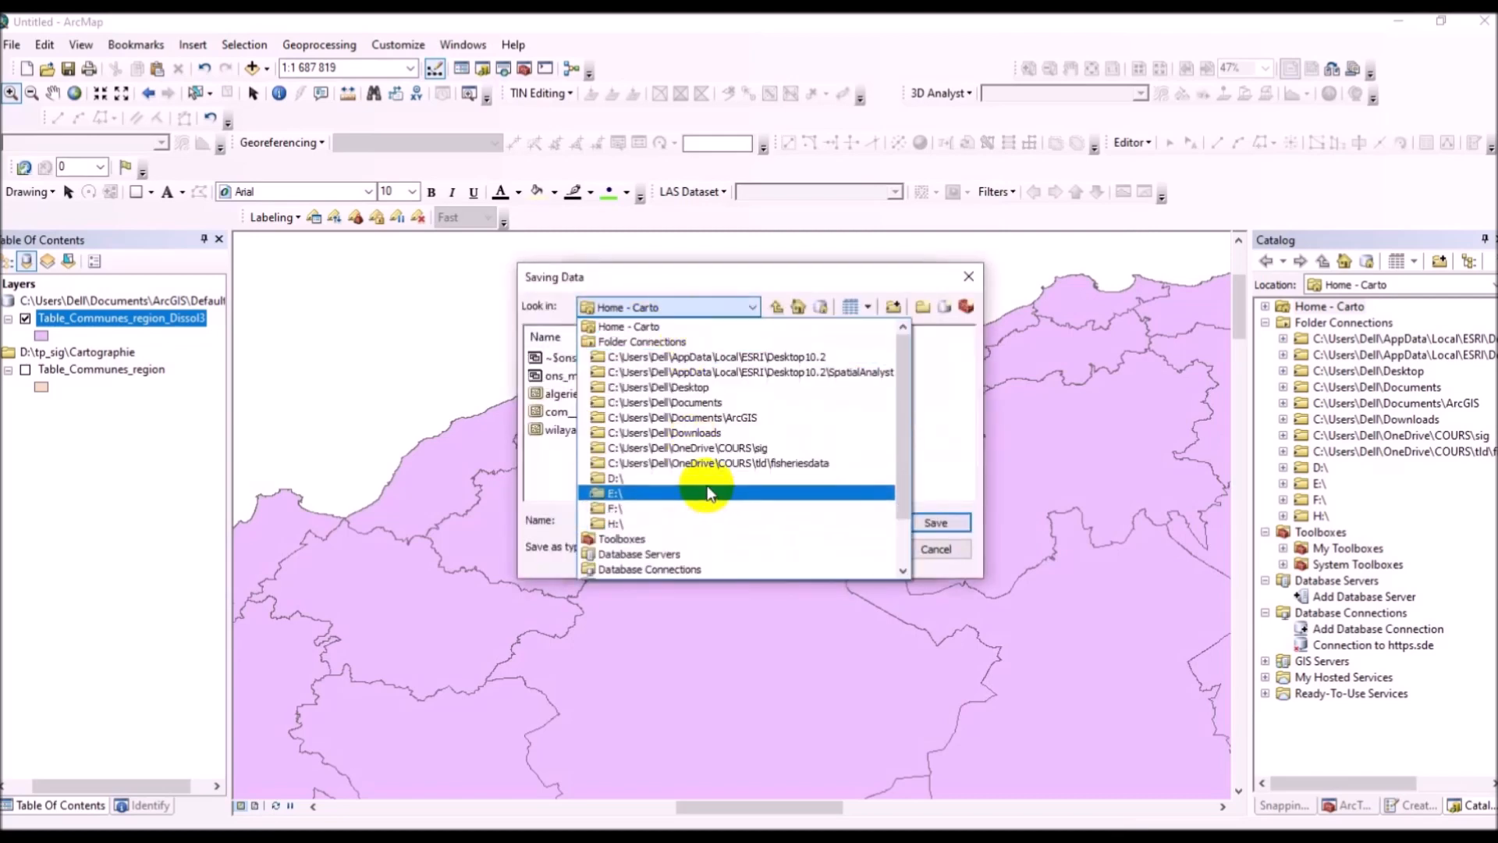
{"action": "scroll", "coordinate": [707, 479], "scroll_direction": "down", "scroll_amount": 2}
{"action": "key", "text": "Return"}
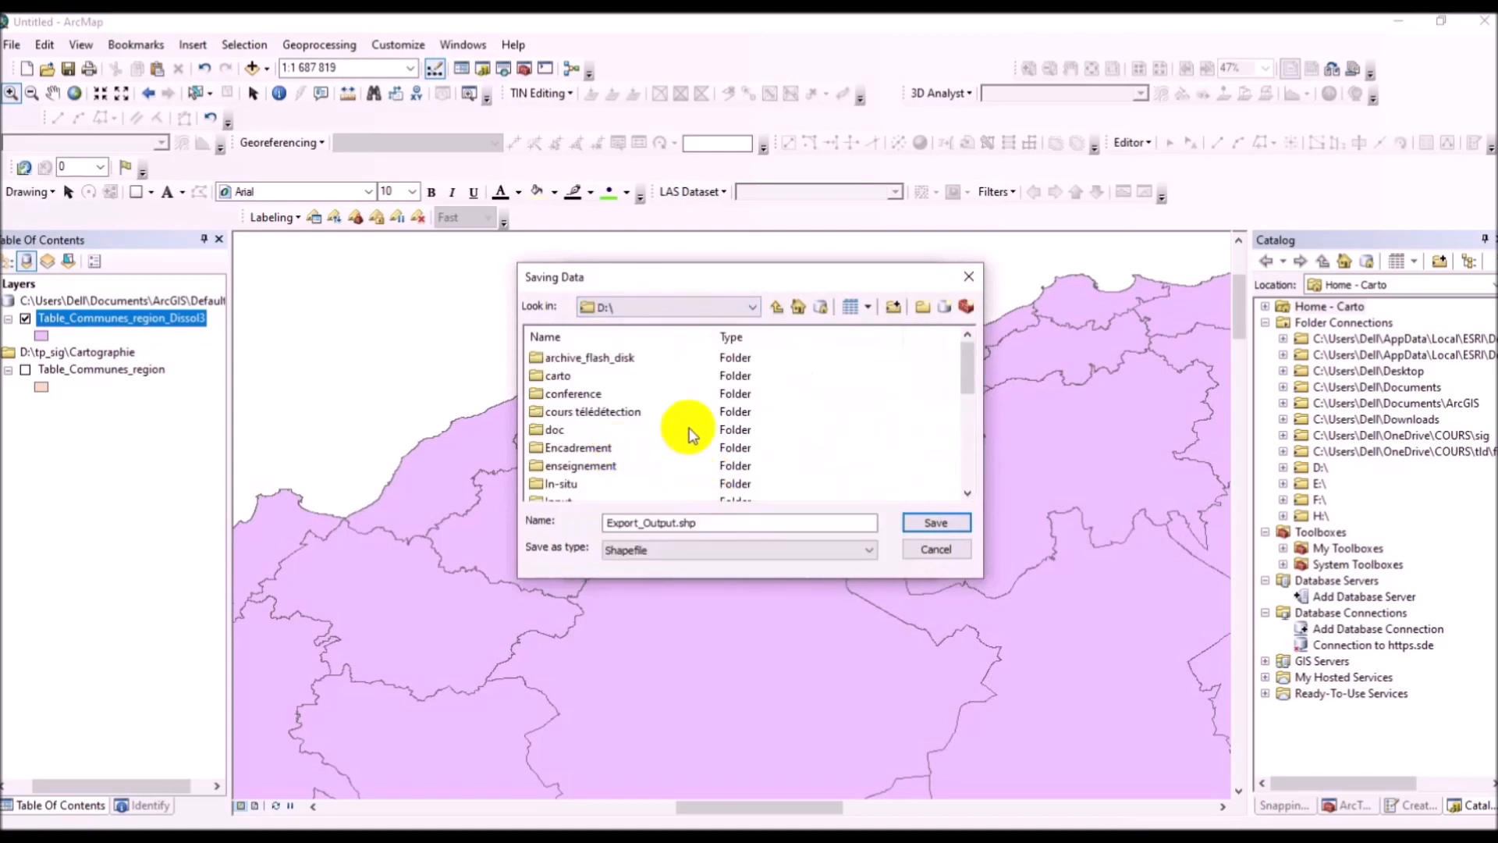
{"action": "left_click", "coordinate": [968, 470]}
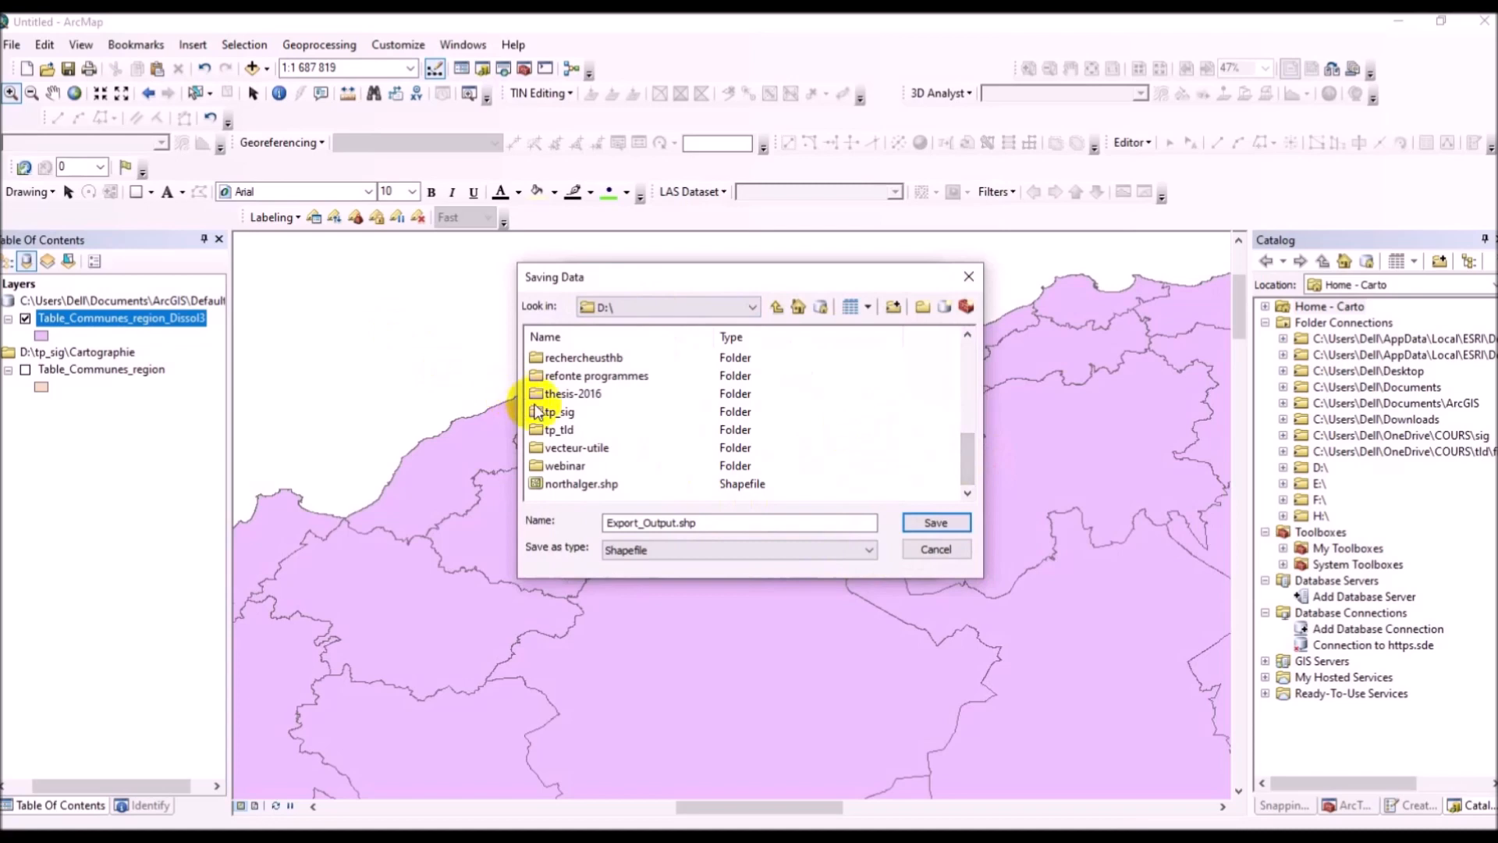
{"action": "double_click", "coordinate": [556, 414]}
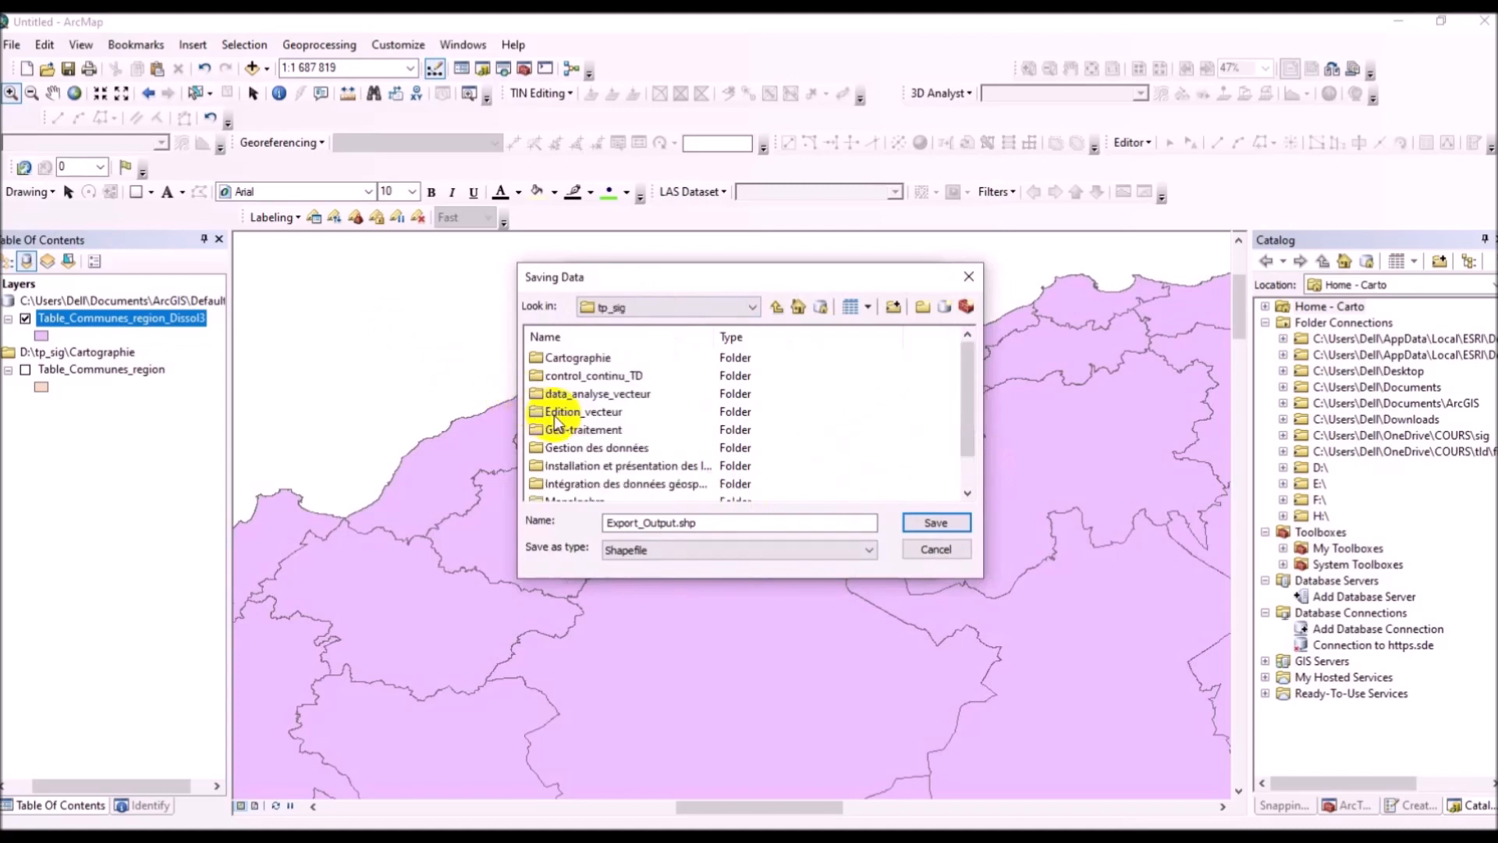
{"action": "double_click", "coordinate": [572, 358]}
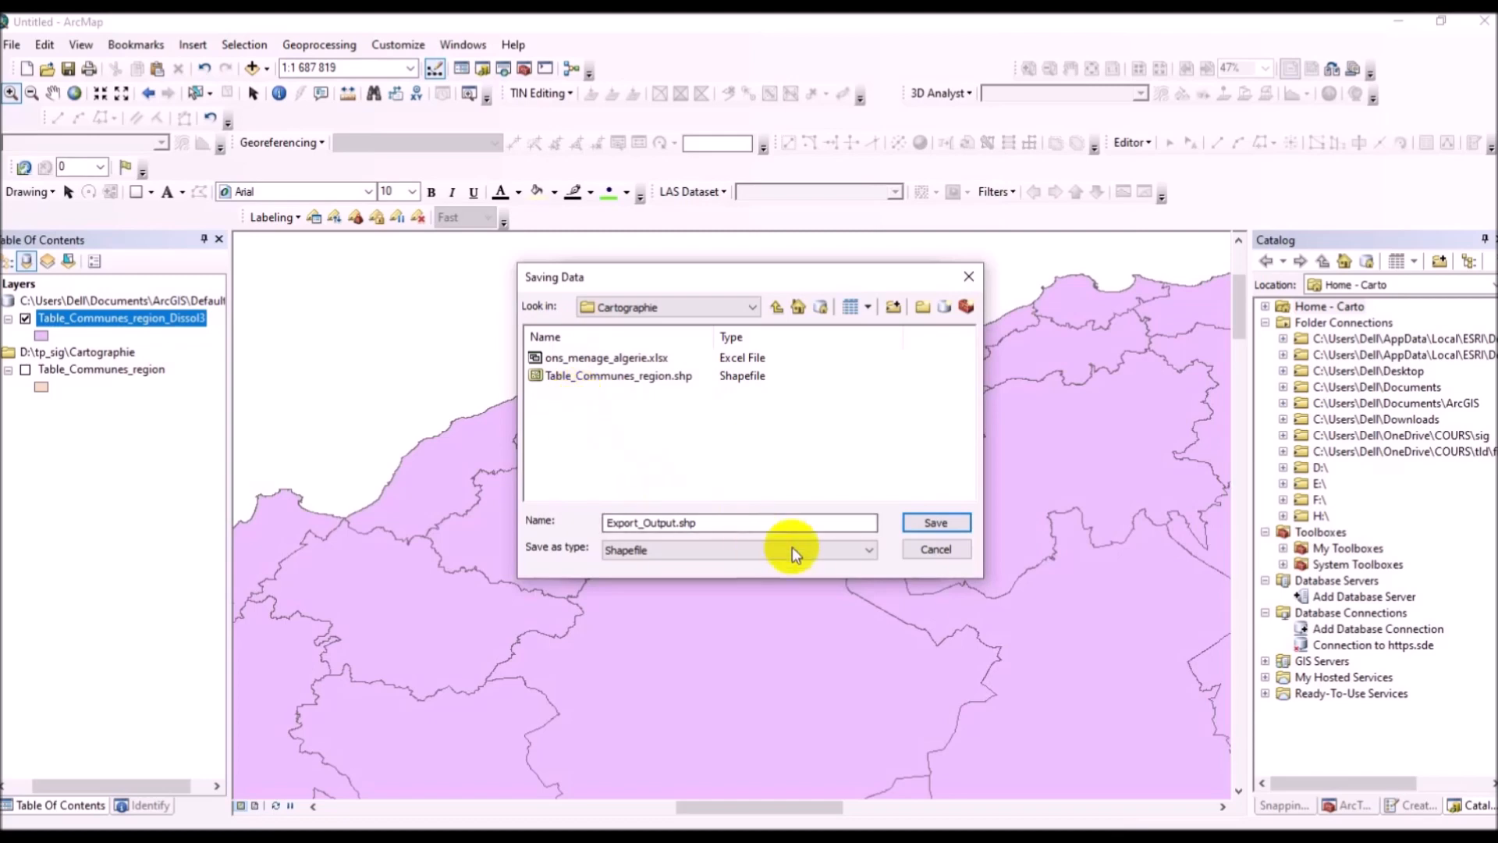
{"action": "left_click", "coordinate": [926, 550]}
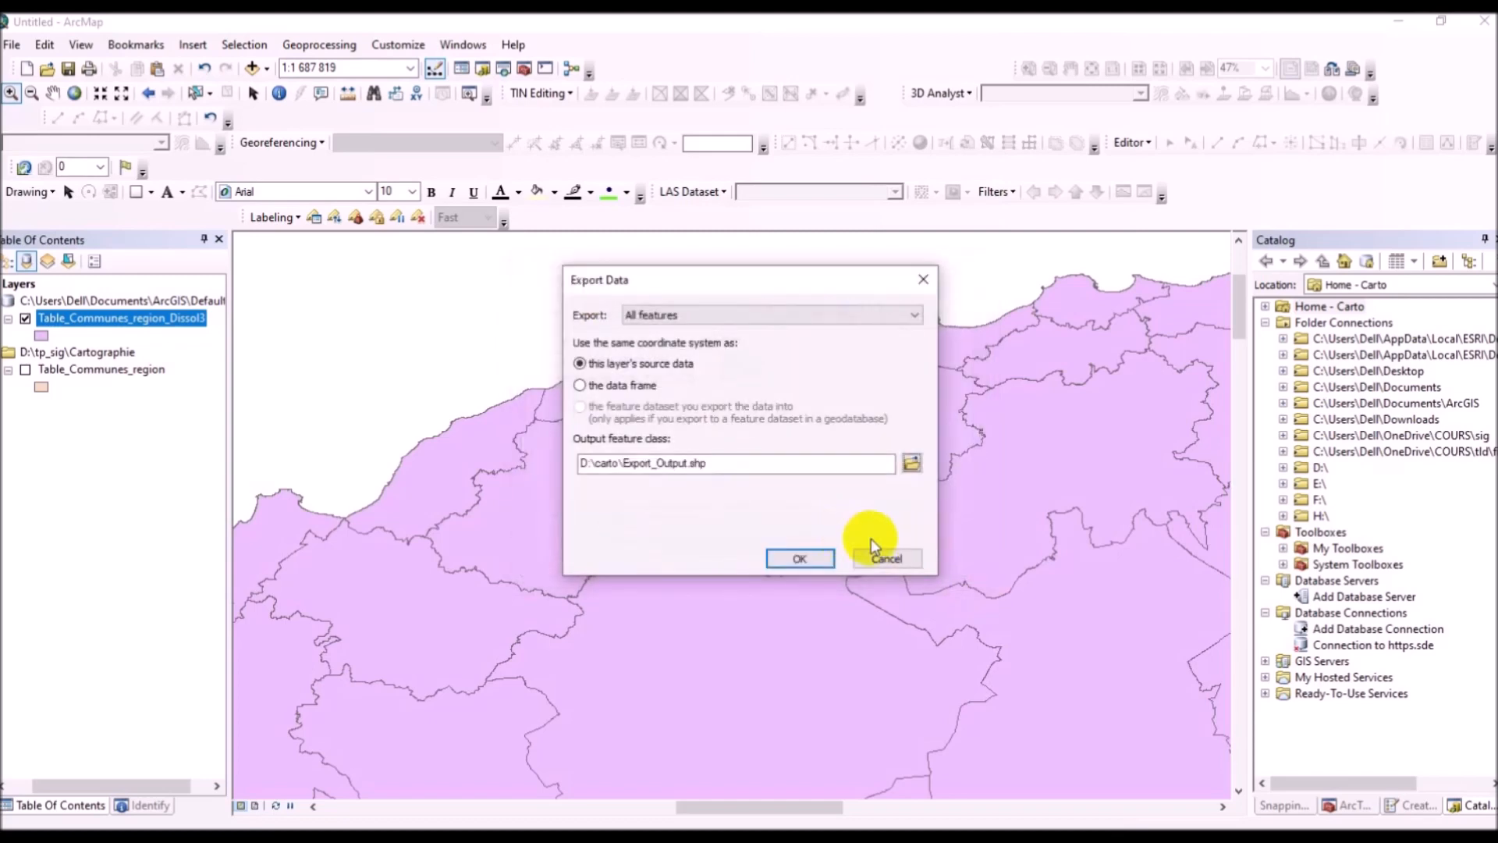
{"action": "left_click", "coordinate": [880, 556]}
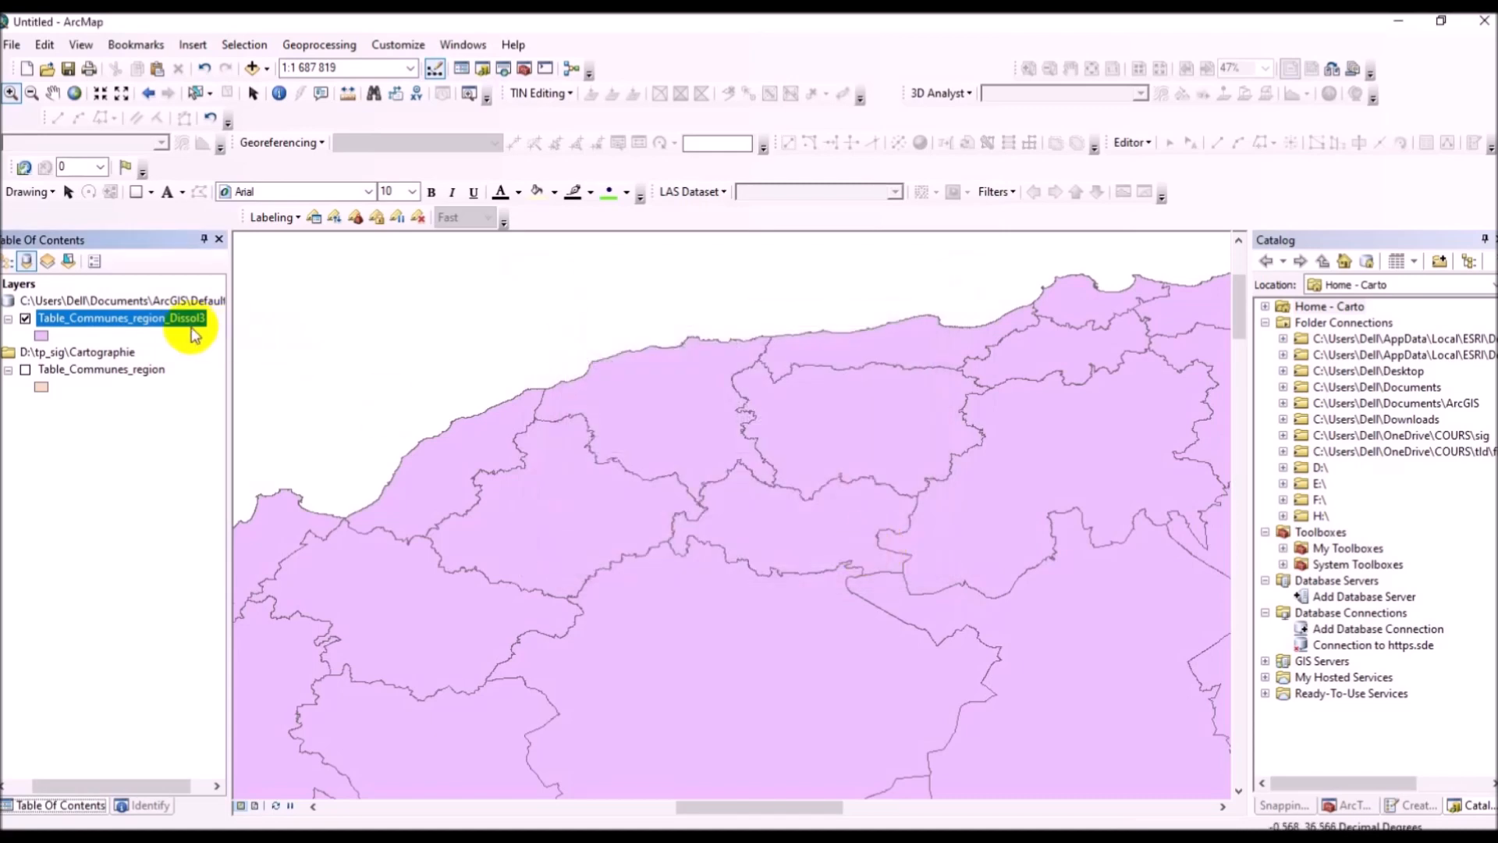
Step: Start a data export of the Table_Communes_region_Dissol3 layer and browse to D:\tp_sig\Cartographie\output as the save location
{"action": "right_click", "coordinate": [181, 320]}
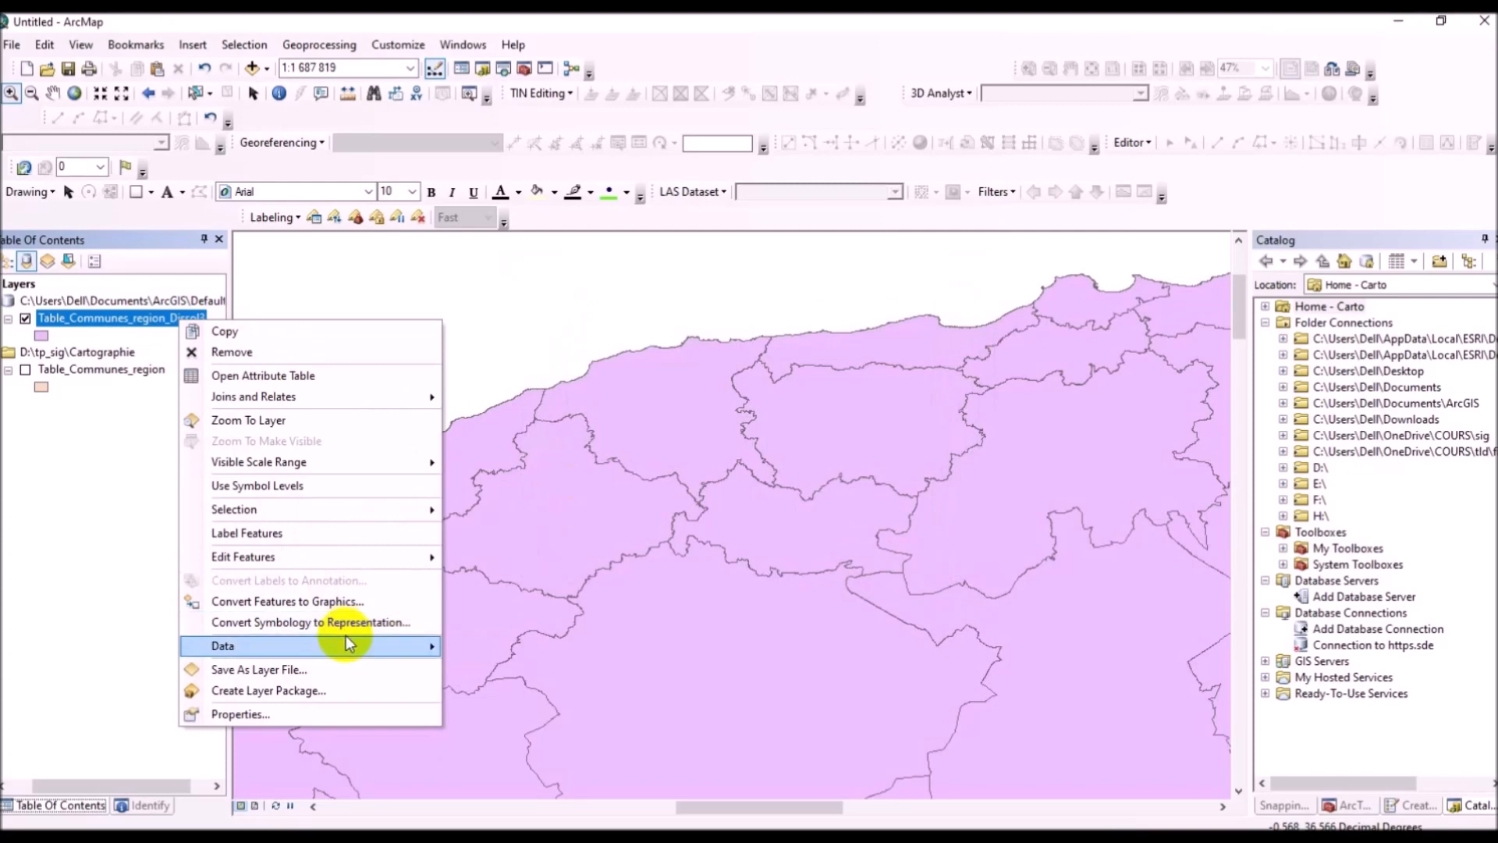
{"action": "mouse_move", "coordinate": [356, 651]}
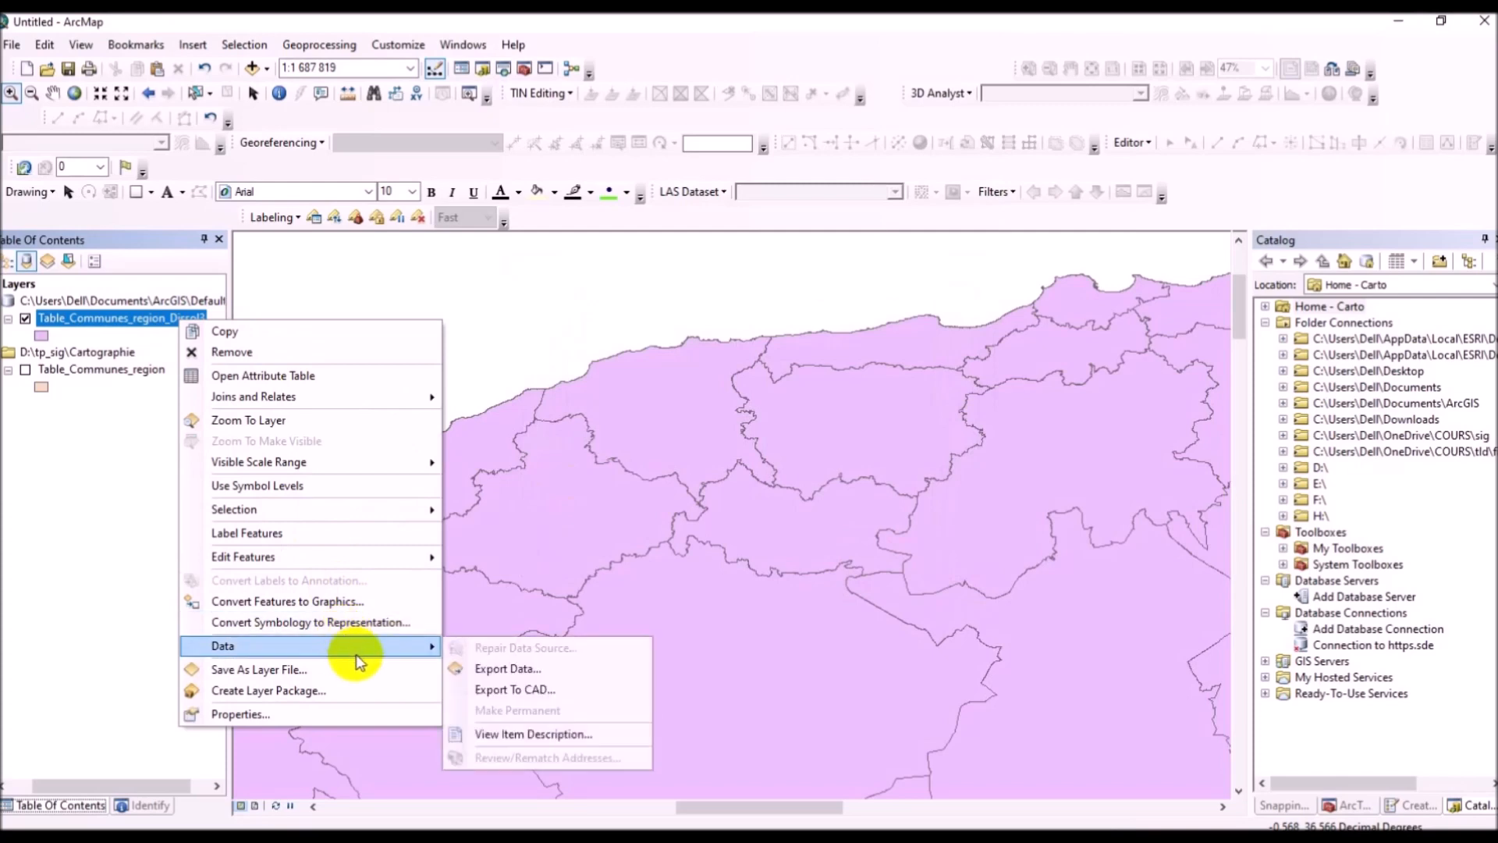
{"action": "left_click", "coordinate": [505, 669]}
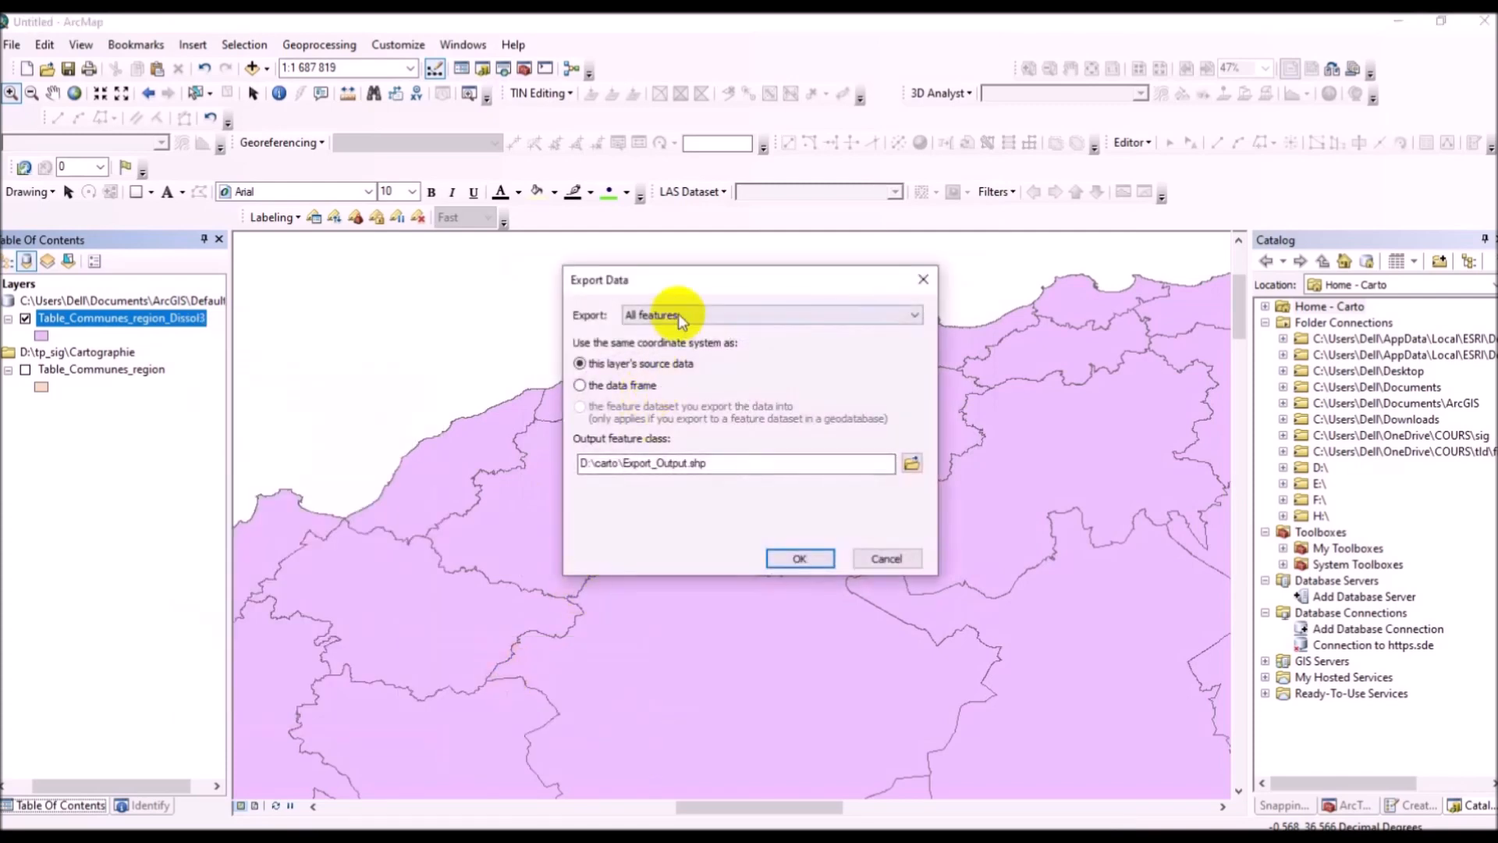
{"action": "left_click", "coordinate": [911, 463]}
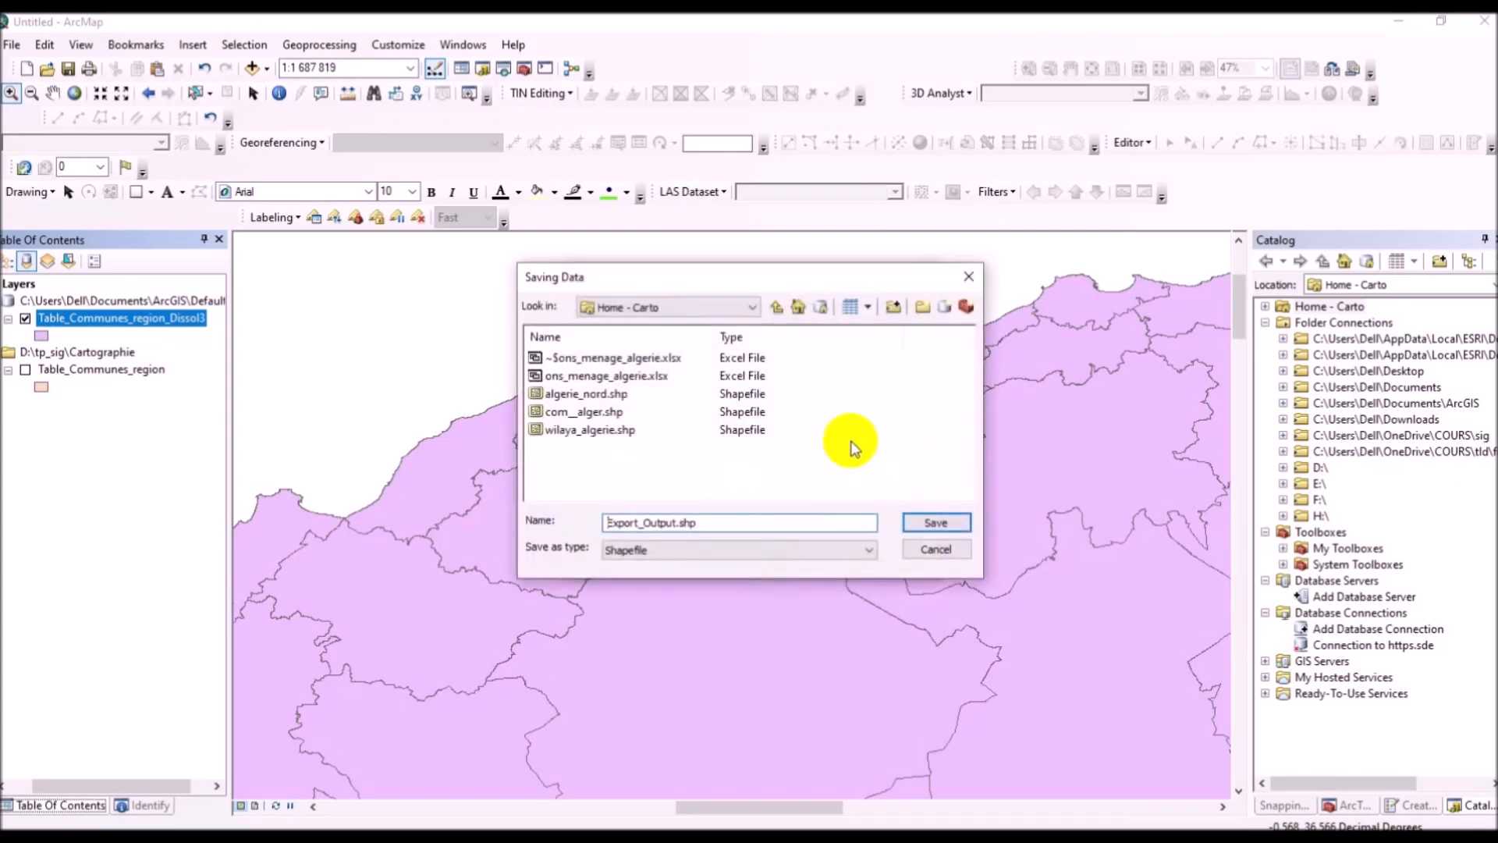
{"action": "left_click", "coordinate": [732, 307]}
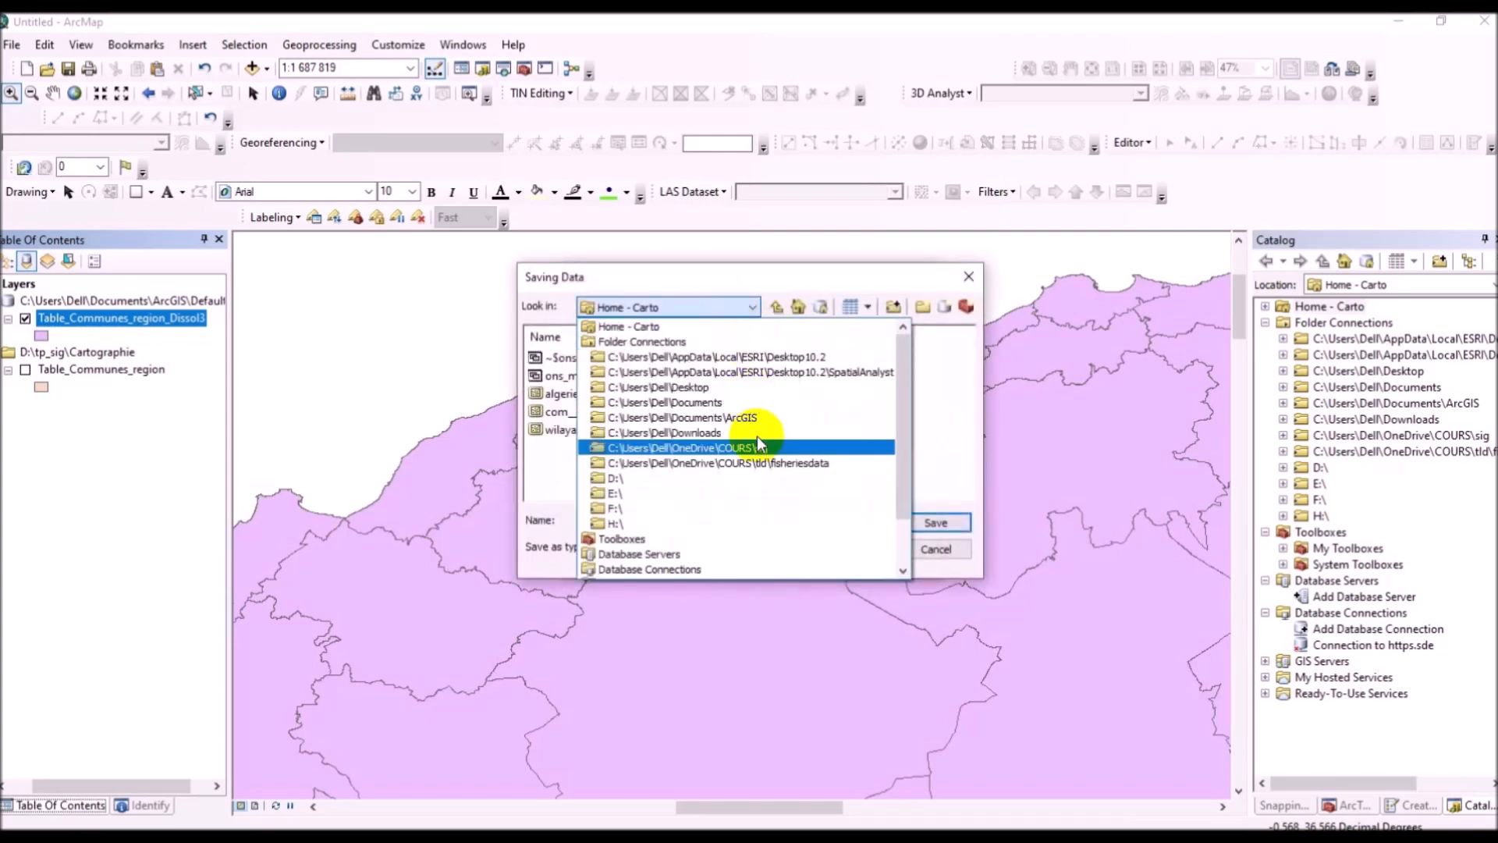
{"action": "left_click", "coordinate": [782, 478]}
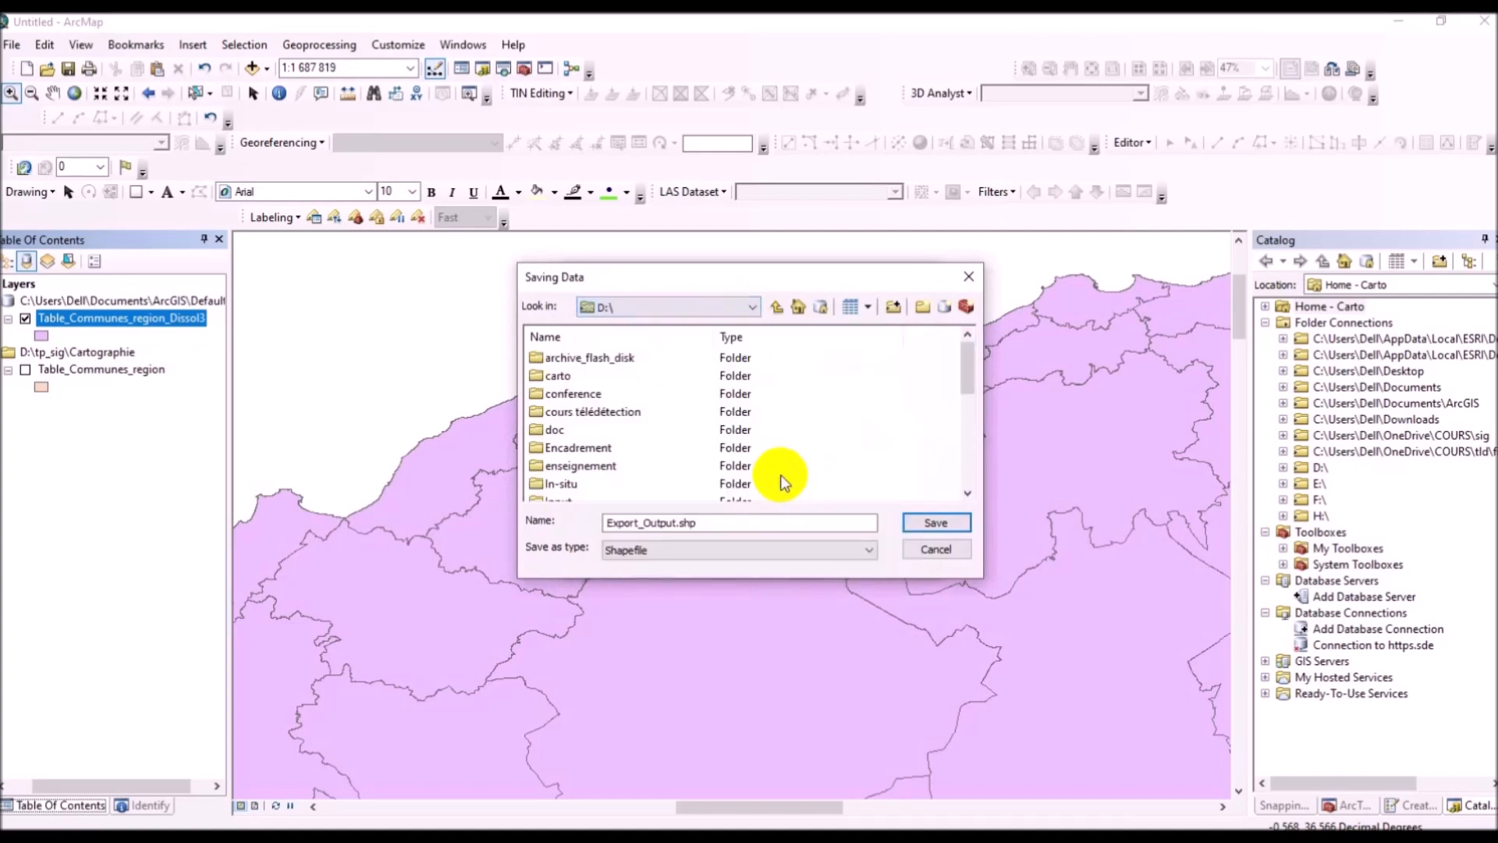
{"action": "left_click", "coordinate": [964, 407]}
{"action": "left_click", "coordinate": [967, 462]}
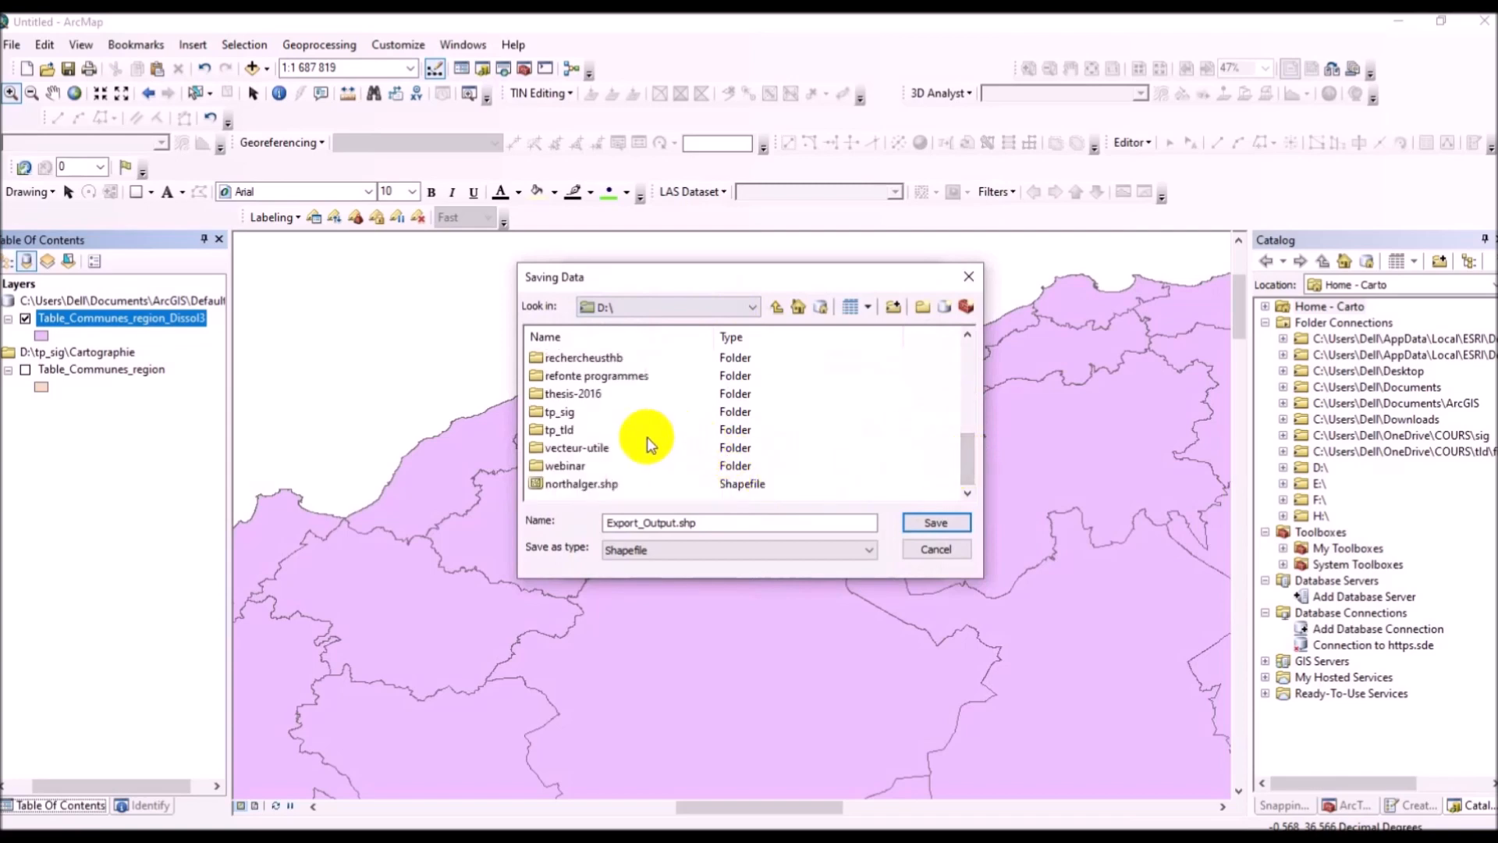
{"action": "double_click", "coordinate": [563, 412]}
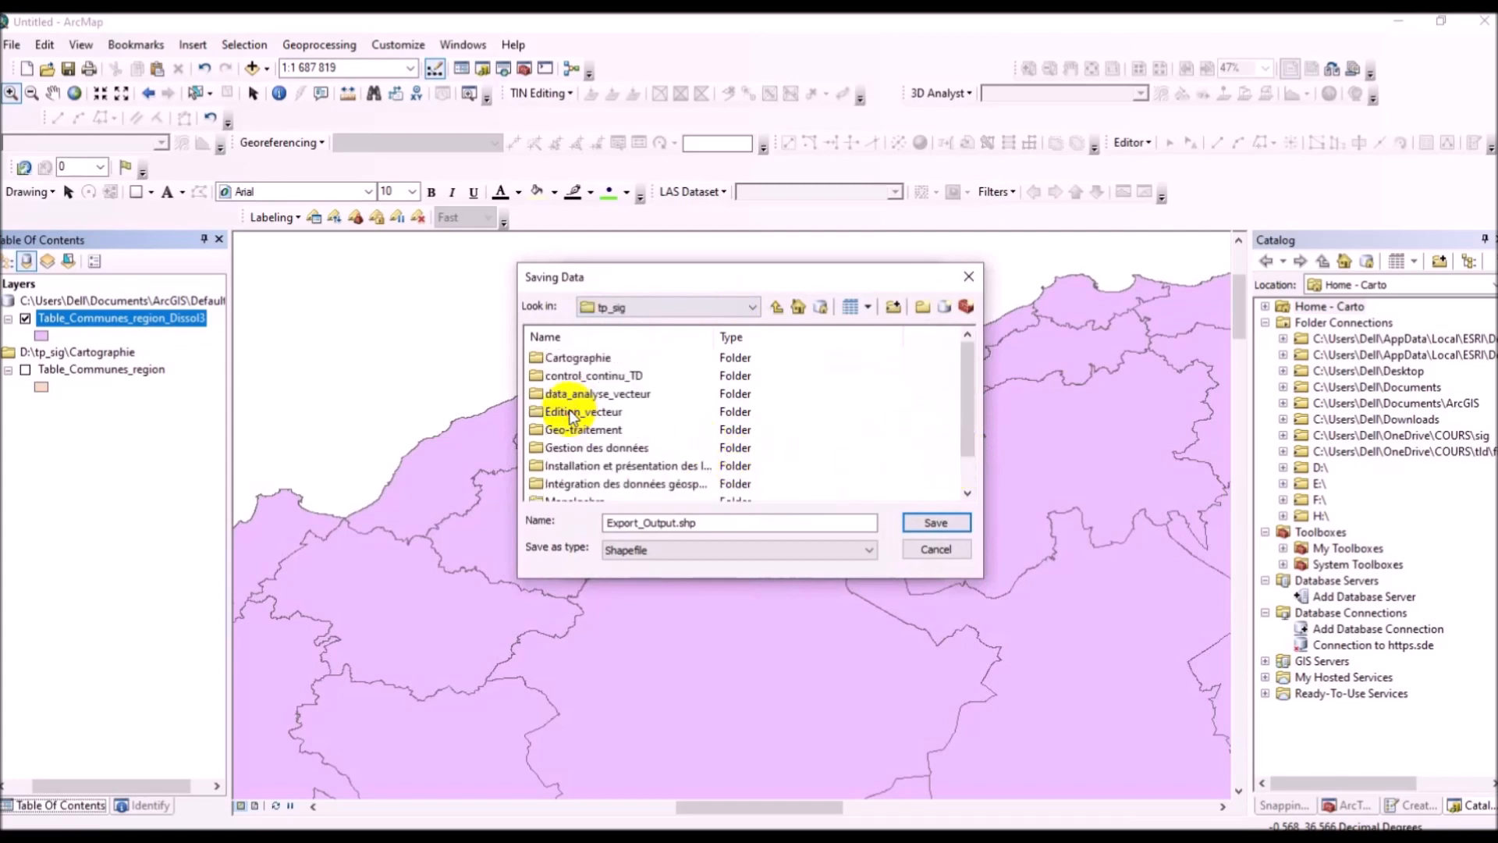
{"action": "double_click", "coordinate": [578, 359]}
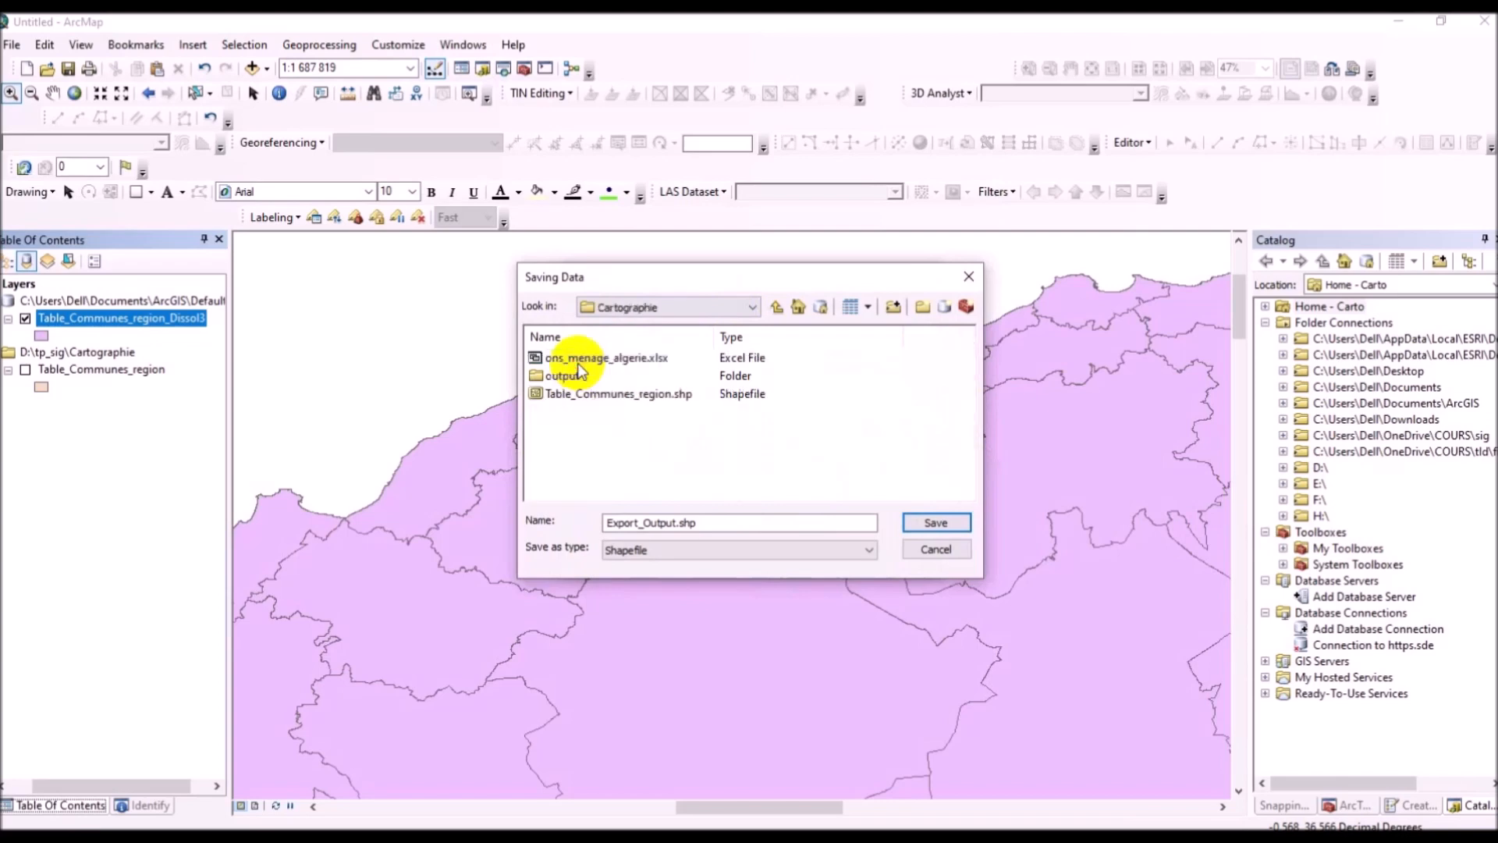
{"action": "double_click", "coordinate": [578, 375]}
Step: Name the shapefile wilaya_algerie, export all features, and add the exported data to the map as a layer
{"action": "left_click", "coordinate": [669, 524]}
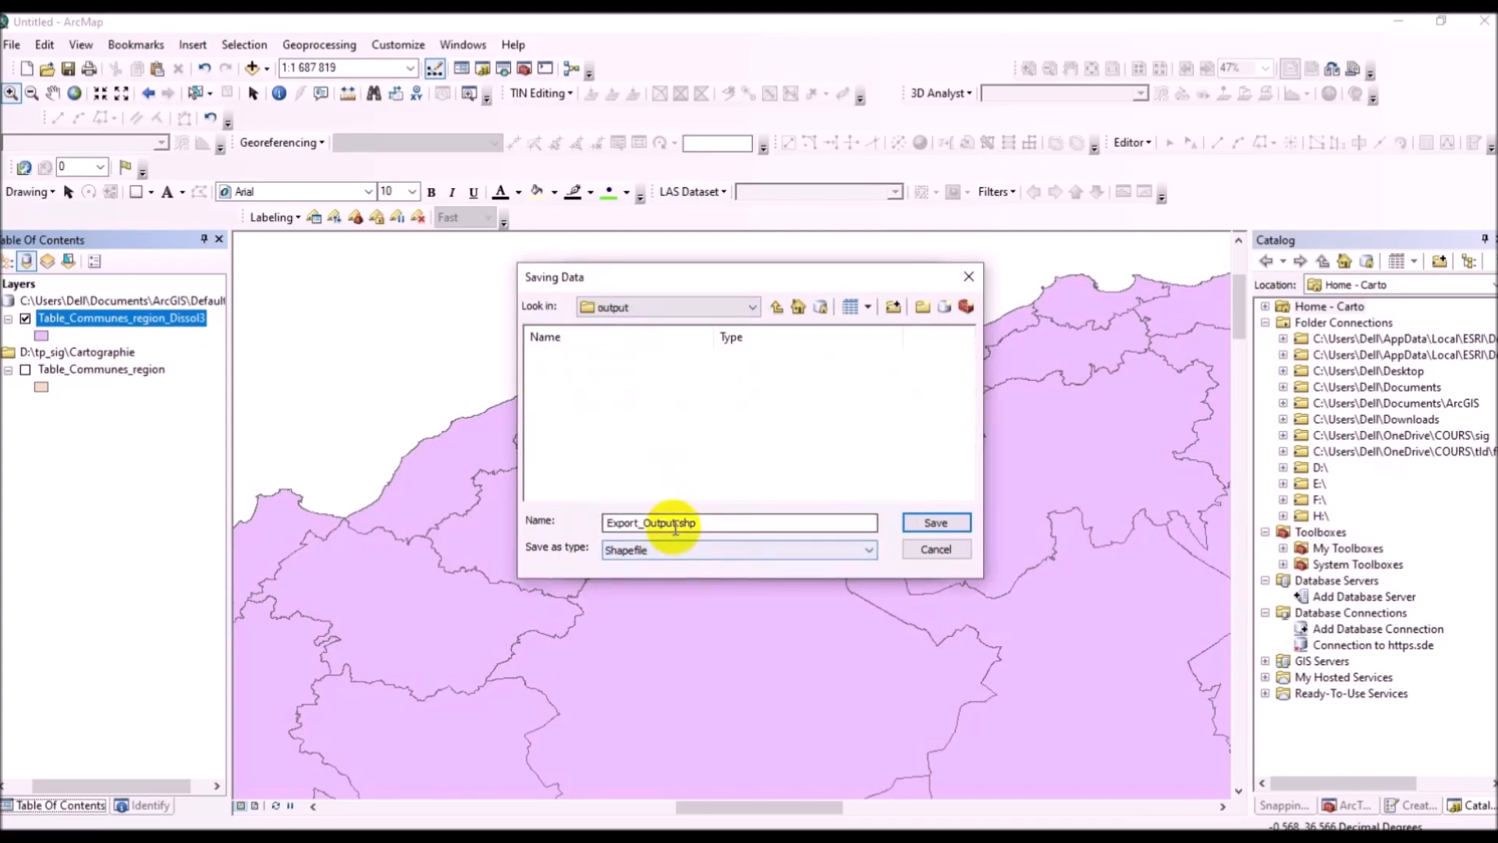
{"action": "left_click", "coordinate": [662, 523]}
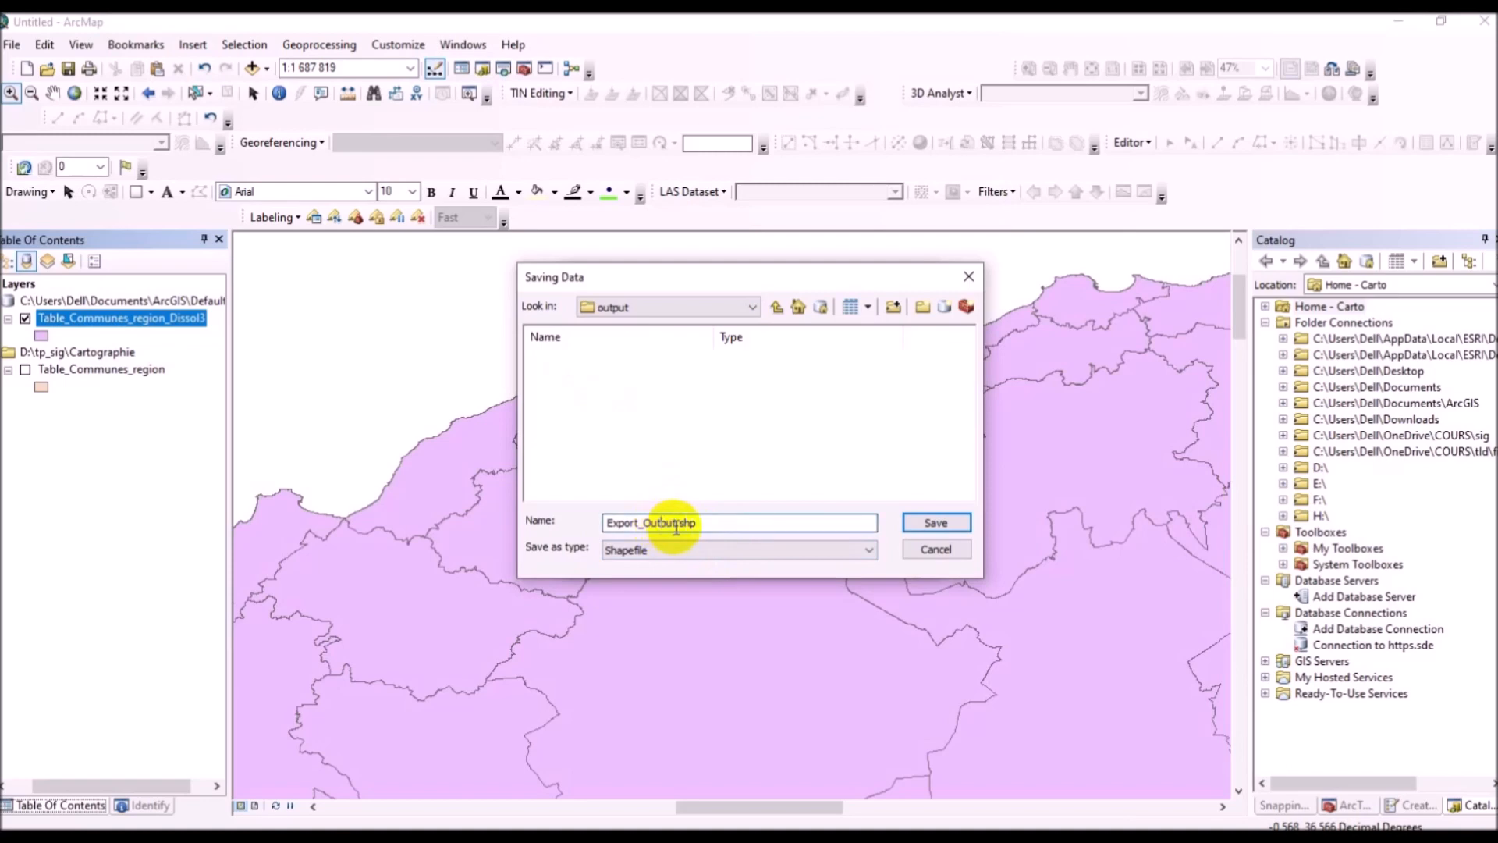
{"action": "left_click_drag", "start_coordinate": [676, 525], "coordinate": [605, 523]}
{"action": "type", "text": "w"}
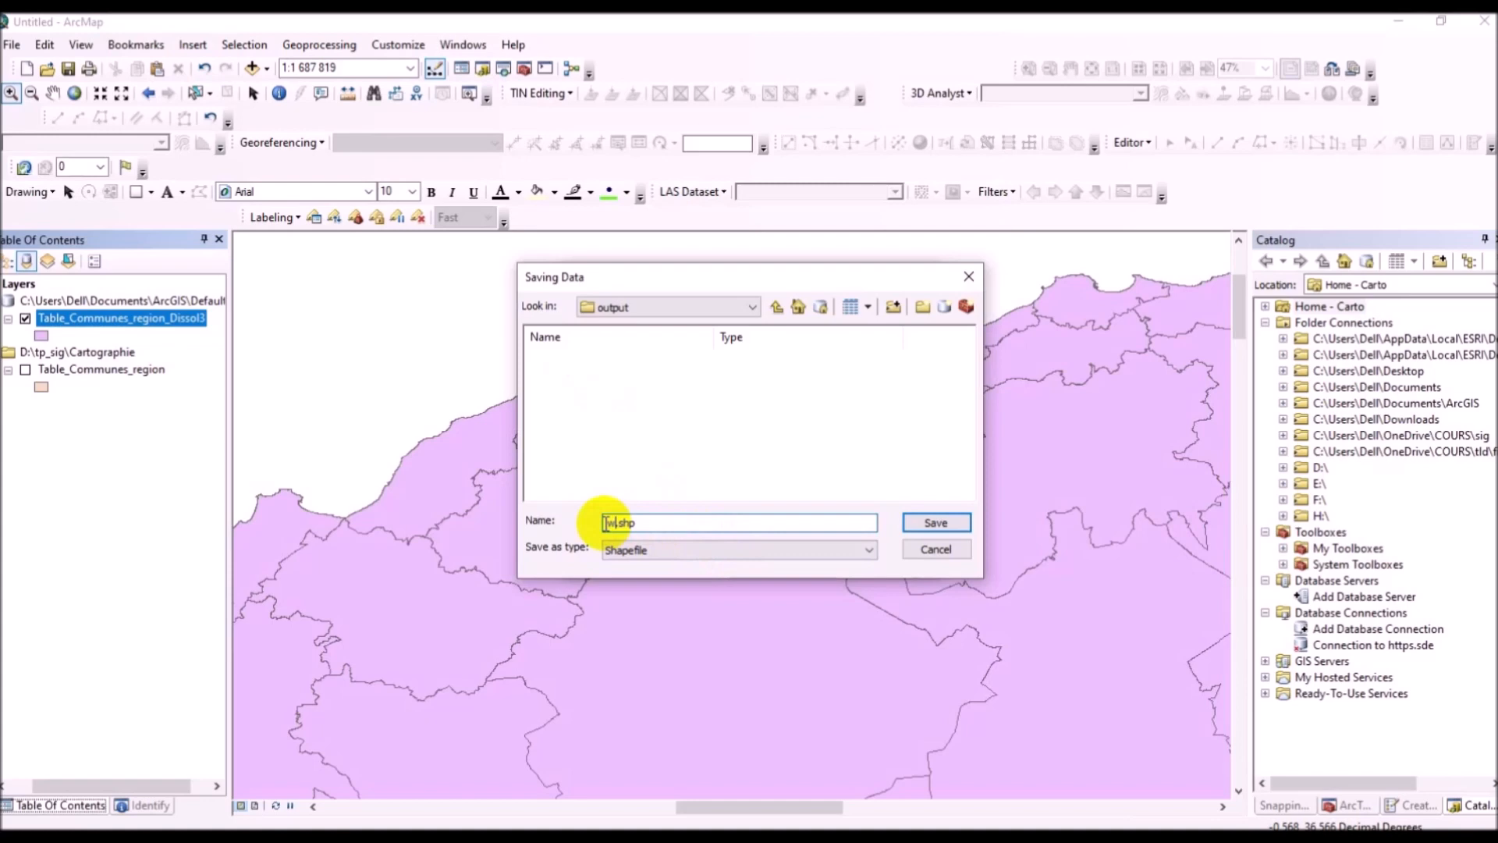
{"action": "type", "text": "ilaya_algerie"}
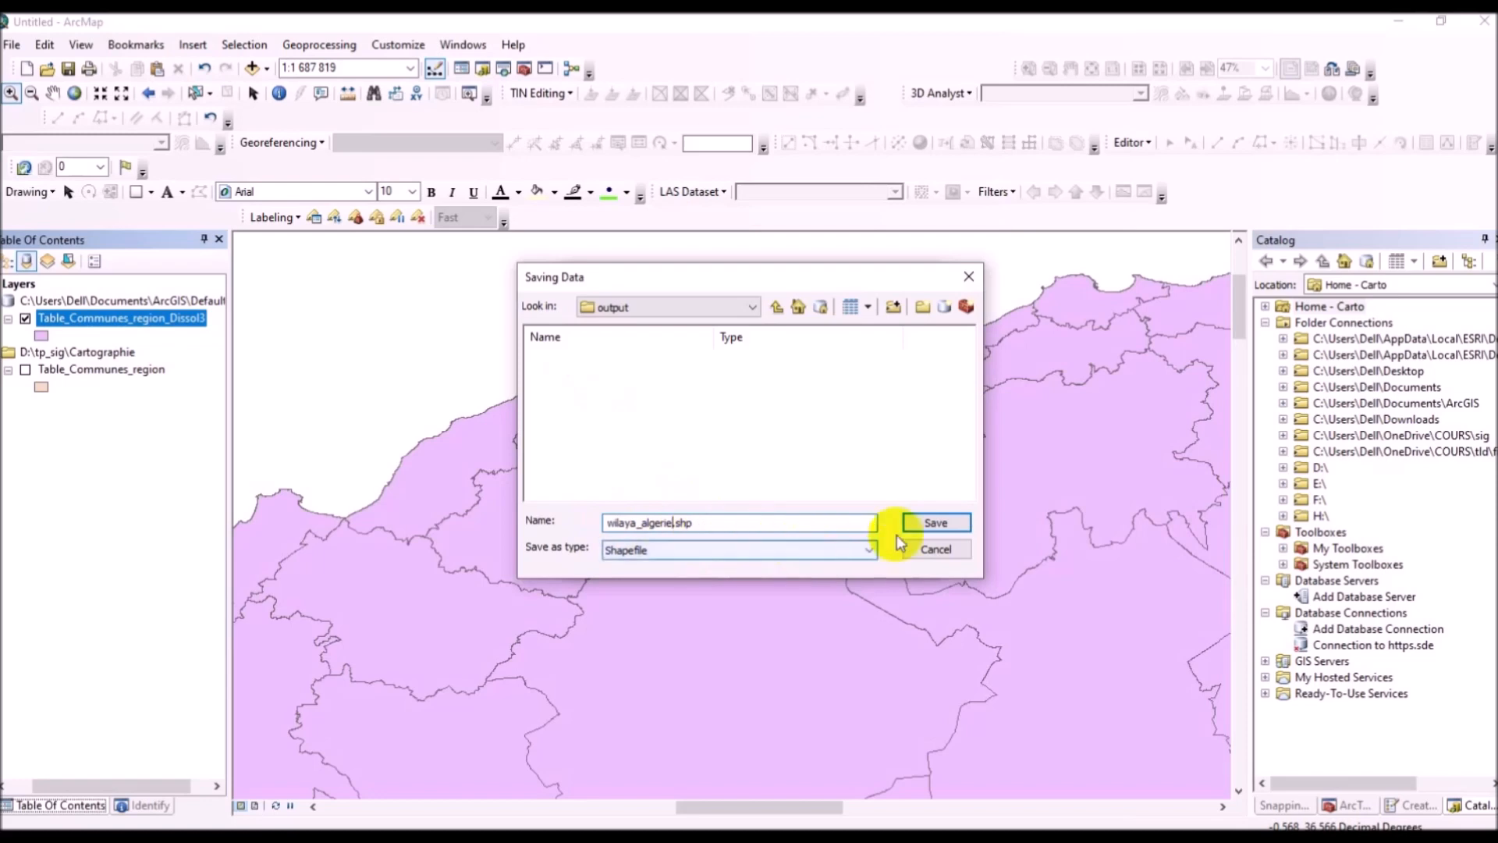
{"action": "left_click", "coordinate": [919, 530]}
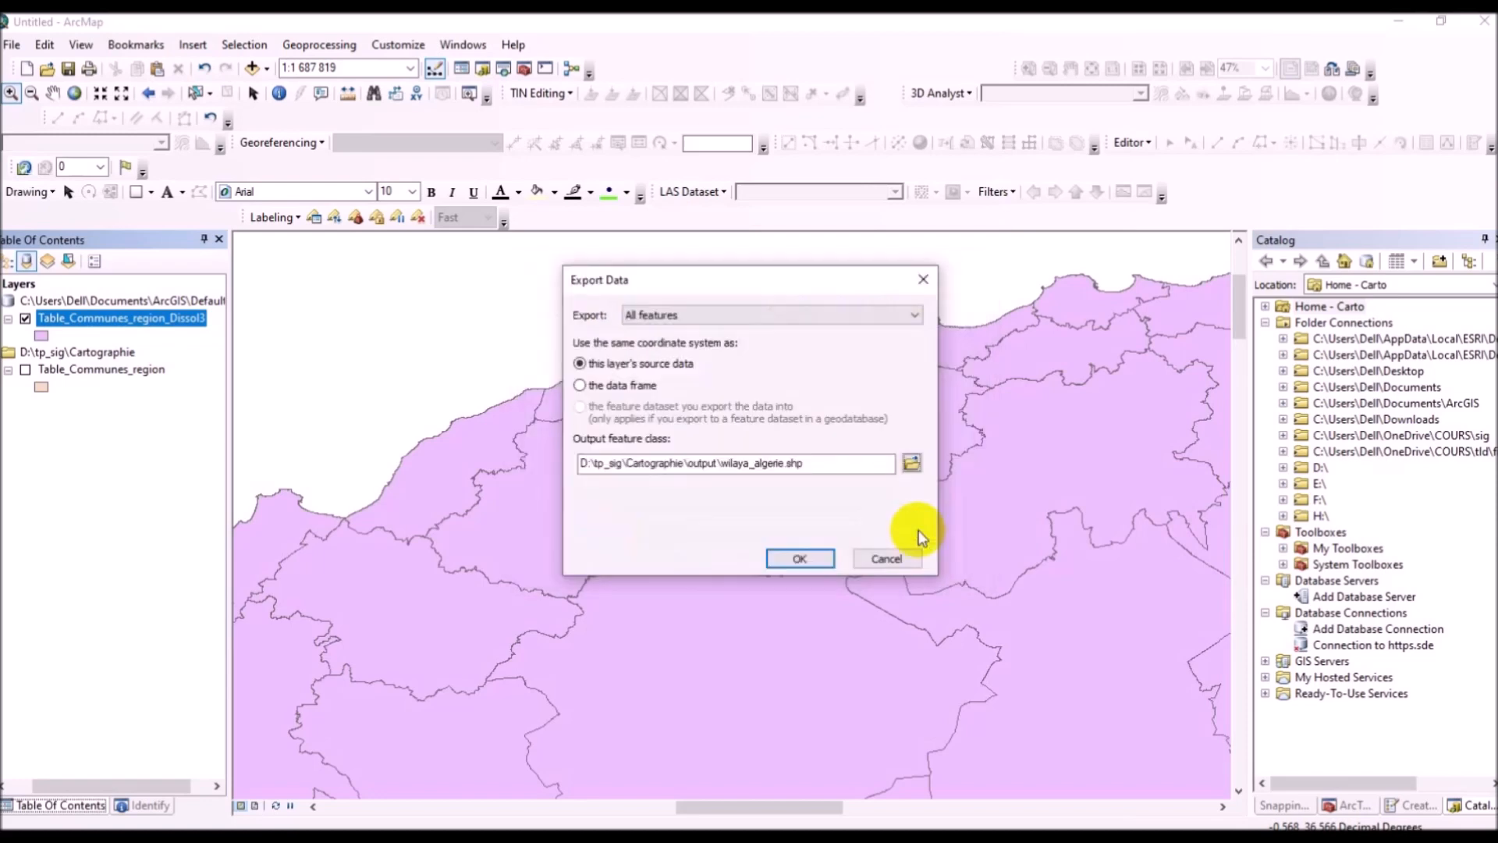
{"action": "left_click", "coordinate": [799, 559]}
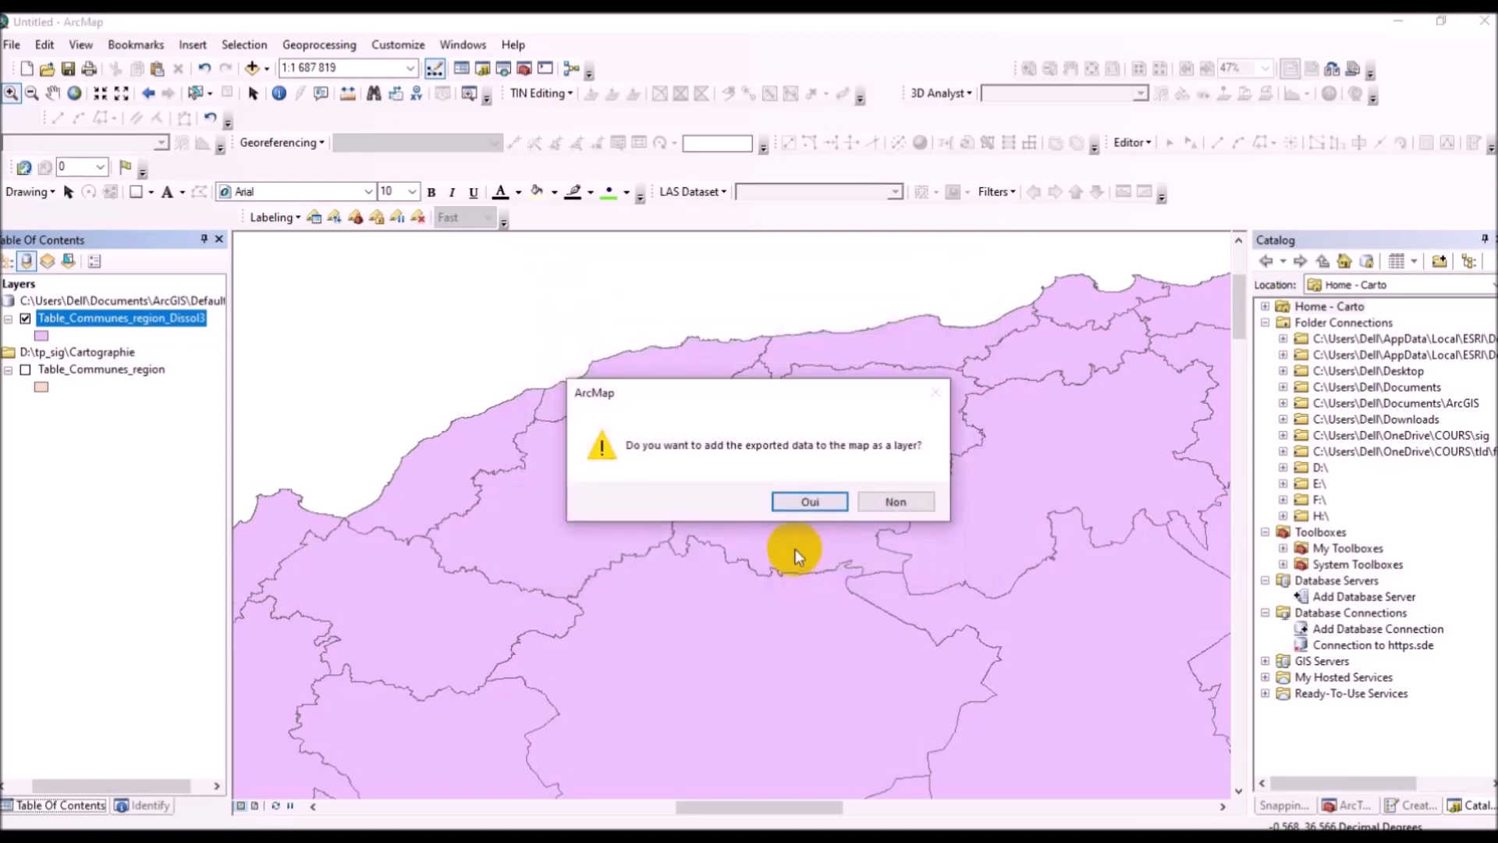
{"action": "left_click", "coordinate": [830, 501]}
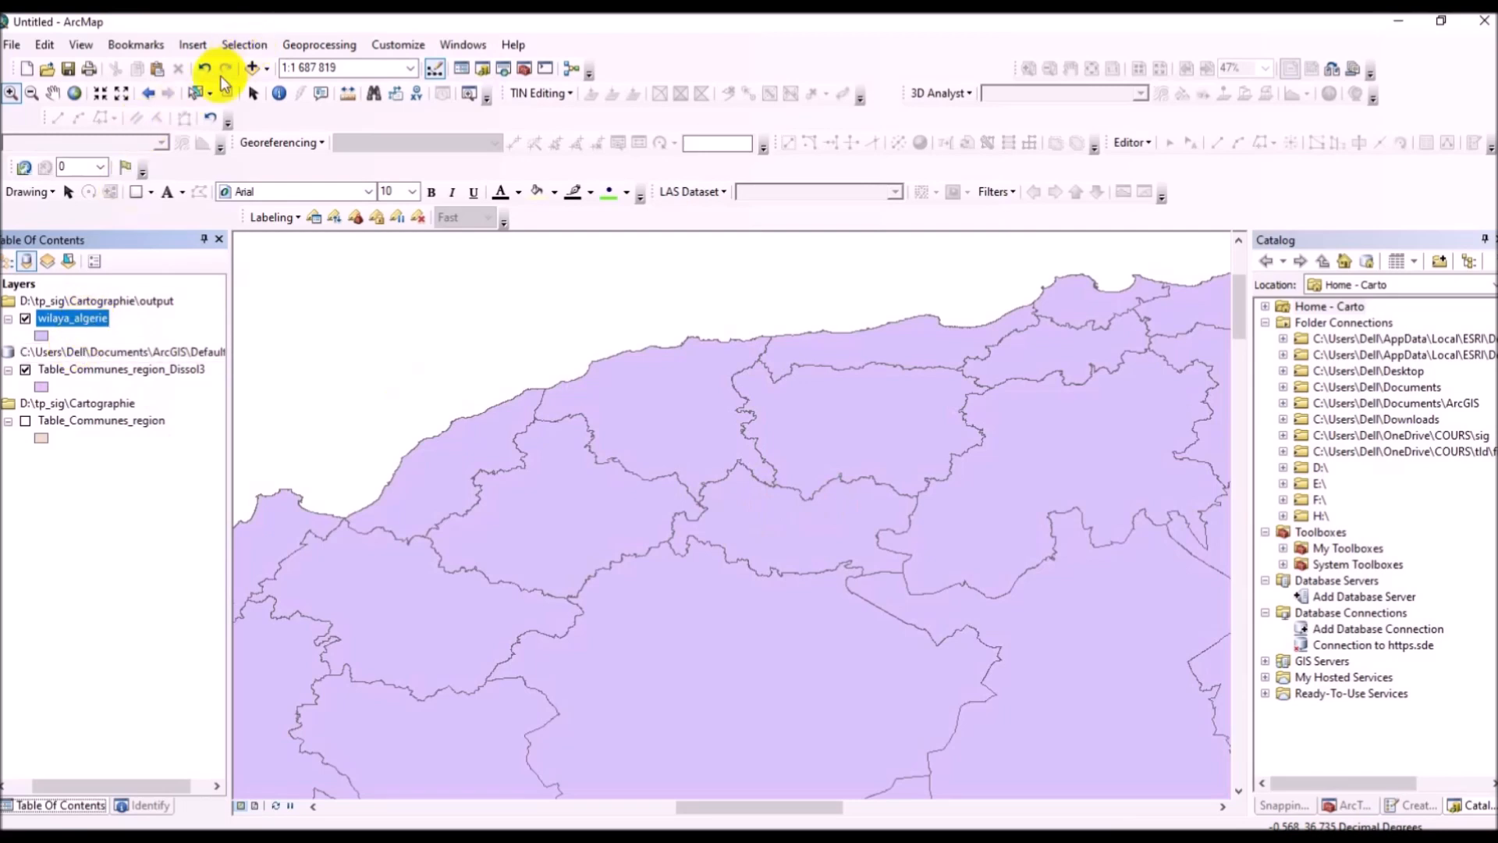
Step: Show the full extent of Algeria and remove the Table_Communes_region_Dissol3 layer from the map
{"action": "left_click", "coordinate": [74, 92]}
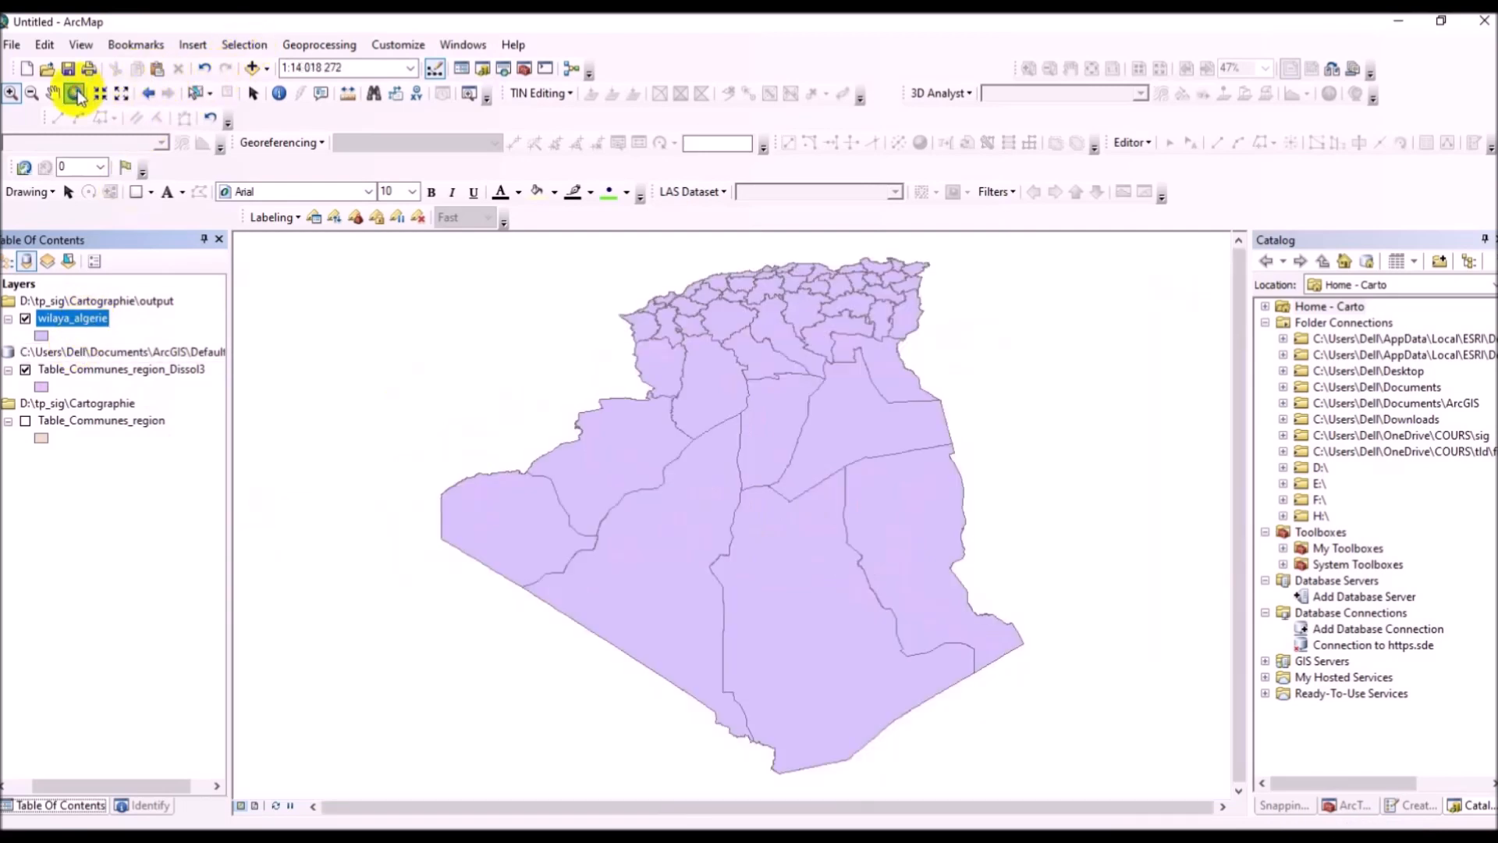
{"action": "left_click", "coordinate": [60, 370]}
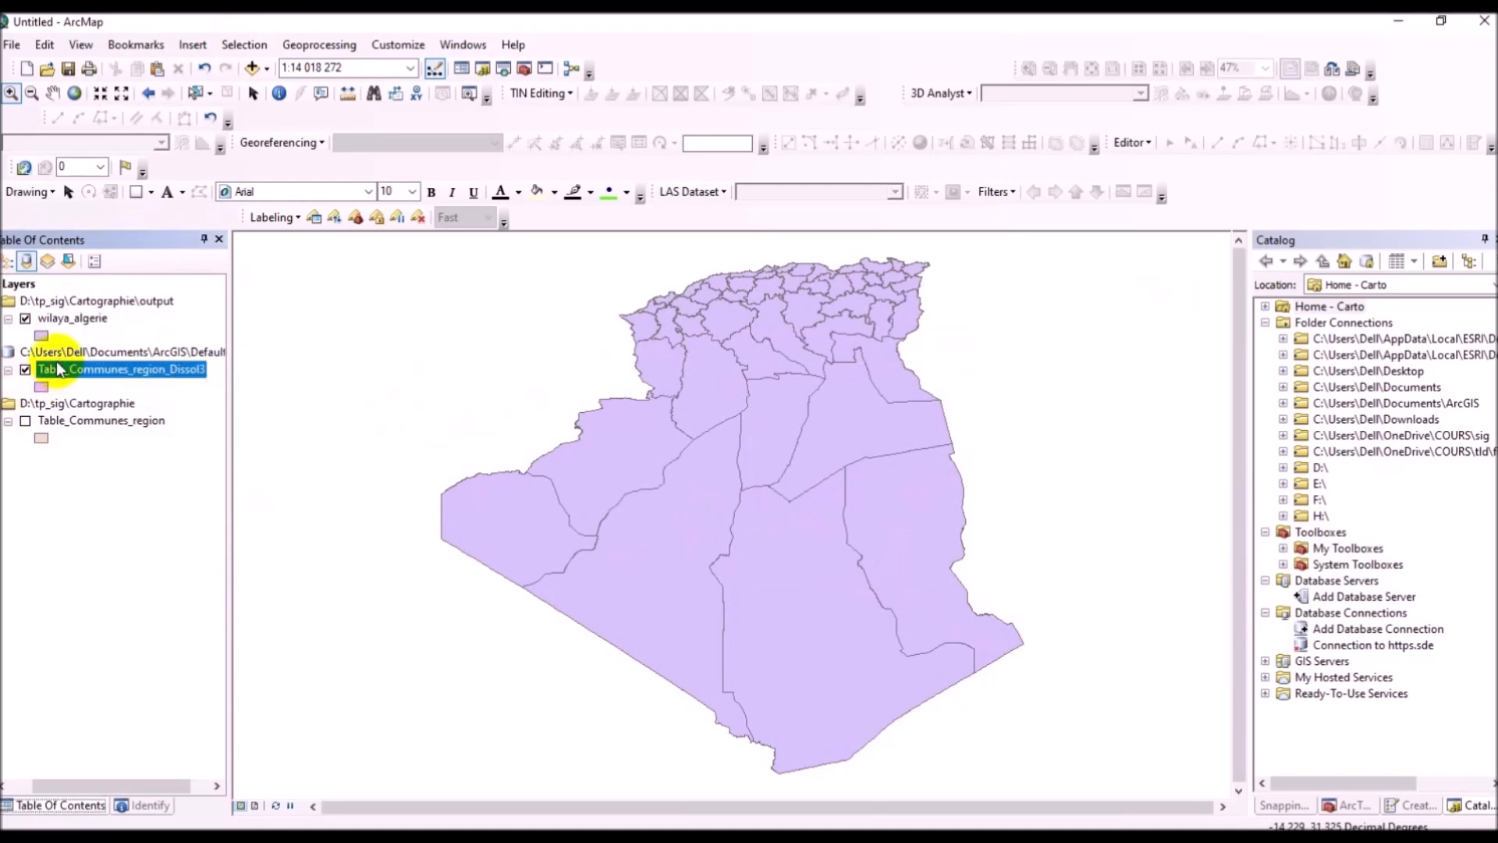
{"action": "right_click", "coordinate": [61, 369]}
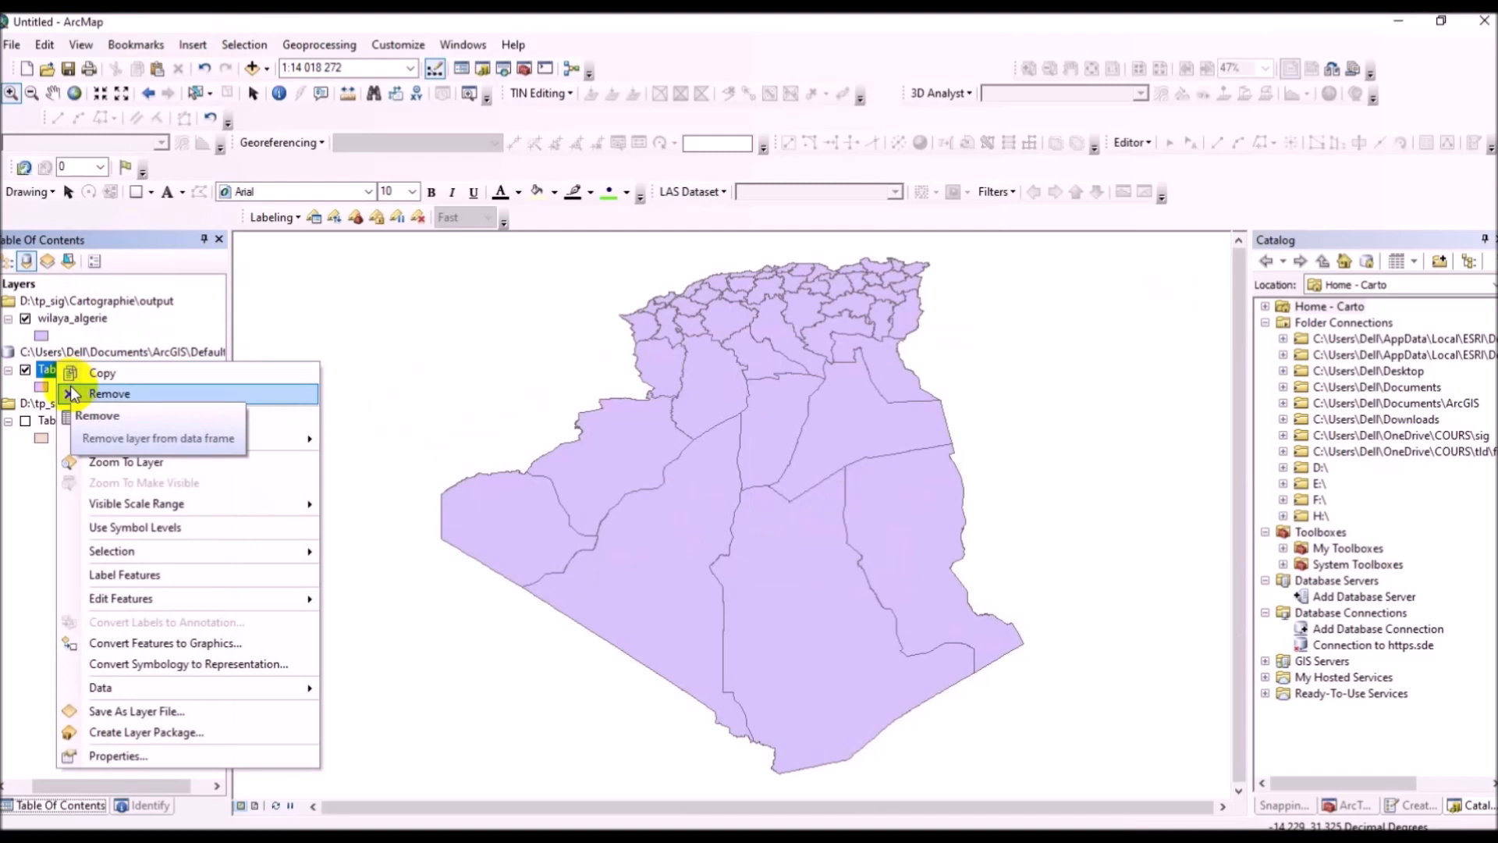
{"action": "left_click", "coordinate": [110, 393]}
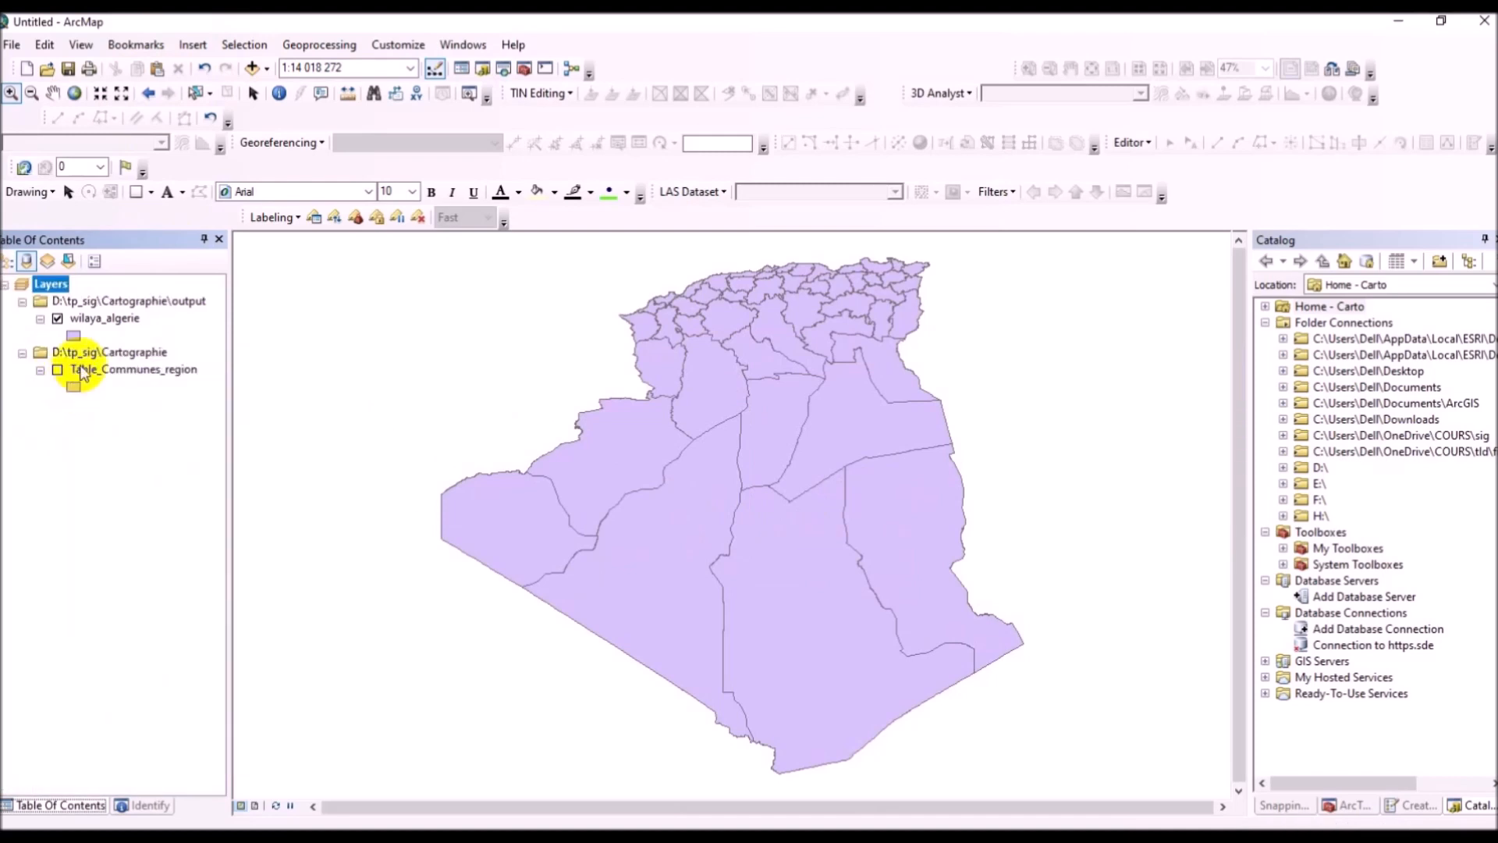
Step: Remove the Table_Communes_region layer from the map, keeping only wilaya_algerie
{"action": "left_click", "coordinate": [91, 354]}
{"action": "right_click", "coordinate": [91, 355]}
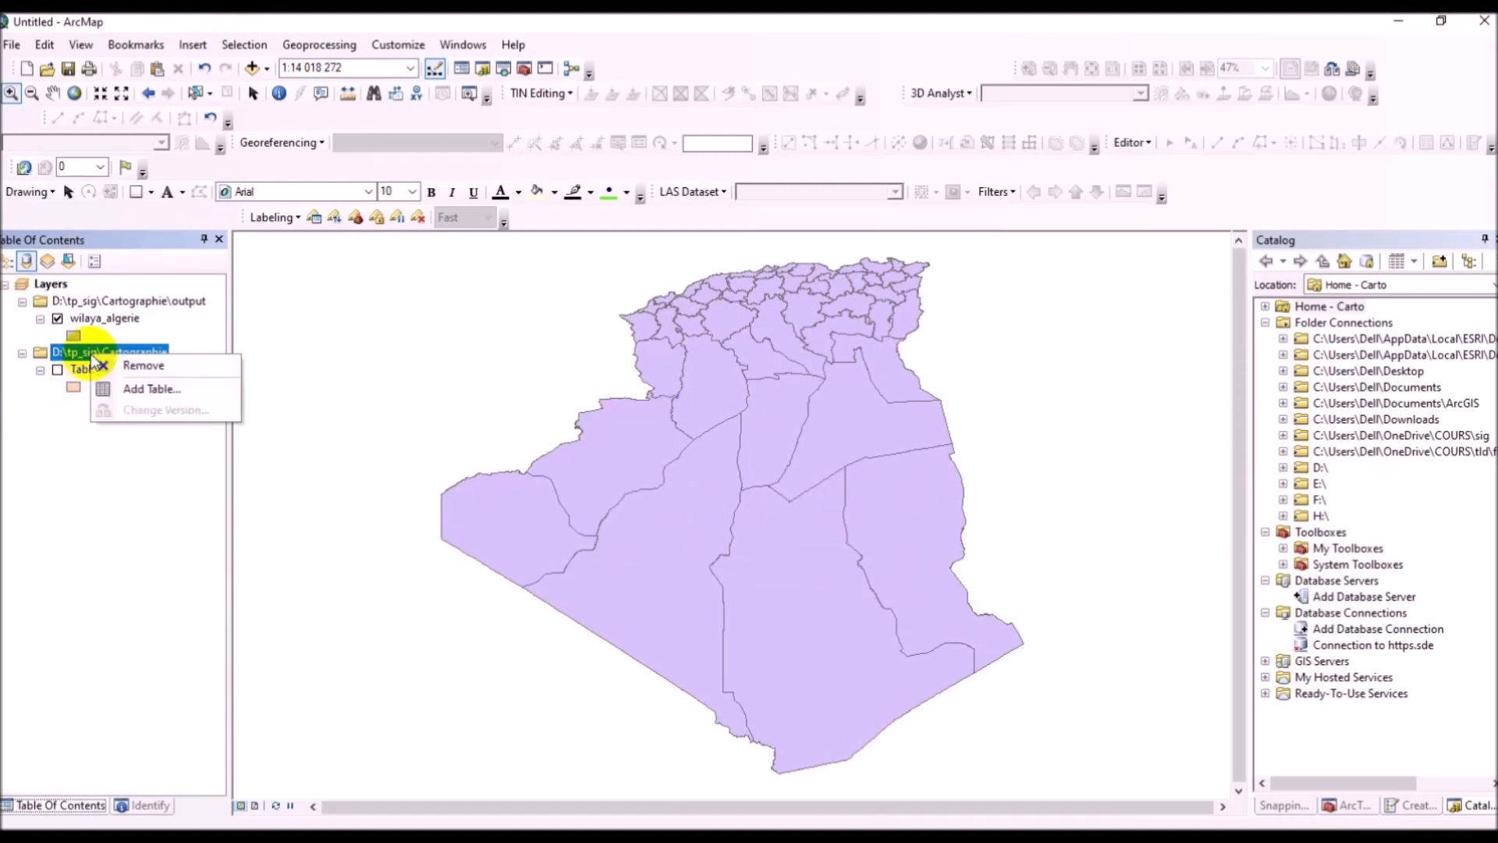
{"action": "left_click", "coordinate": [93, 446]}
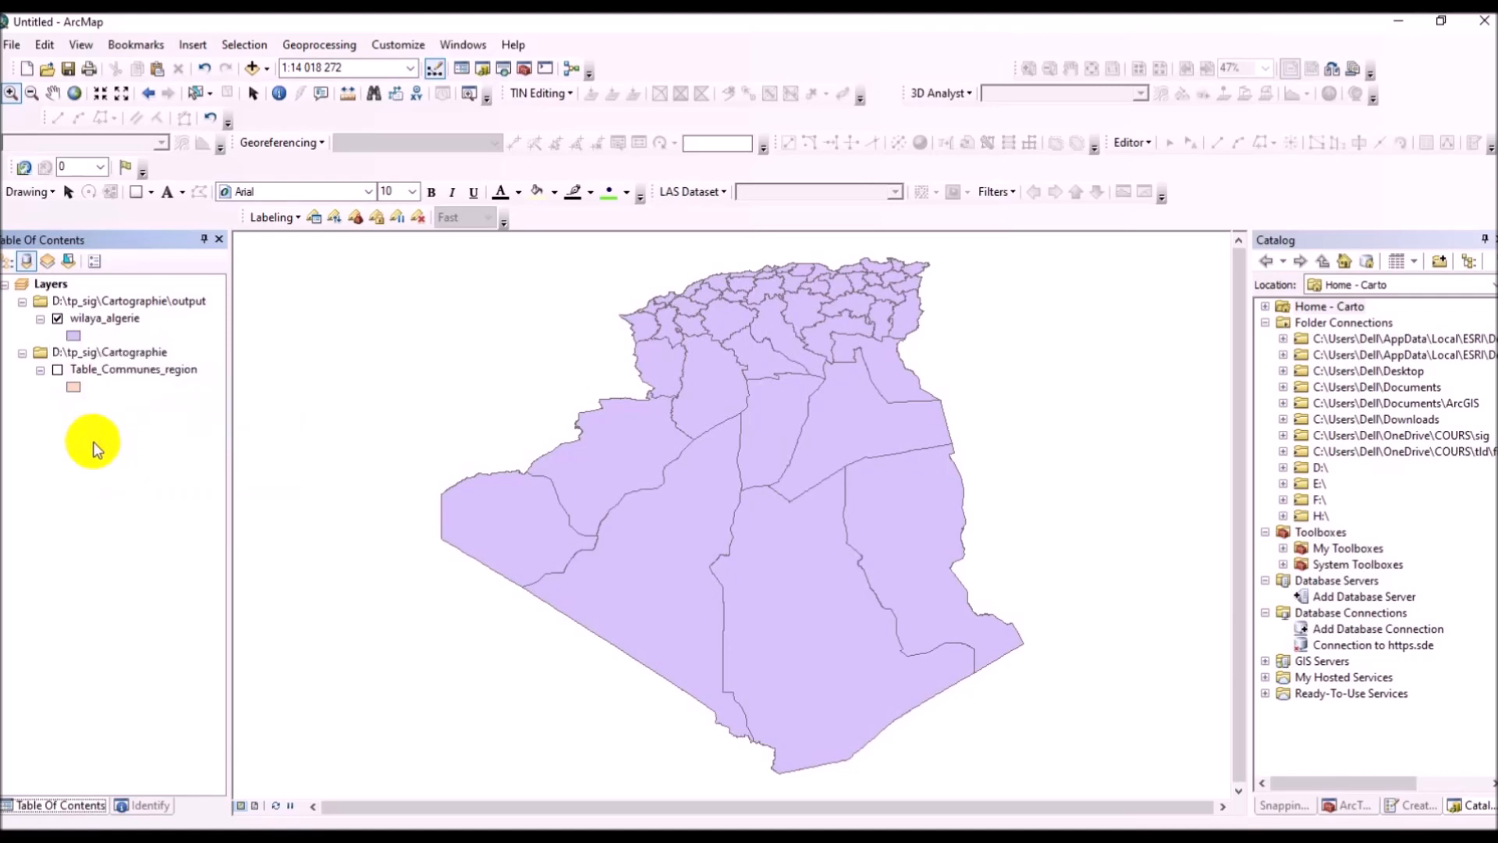
{"action": "left_click", "coordinate": [111, 375]}
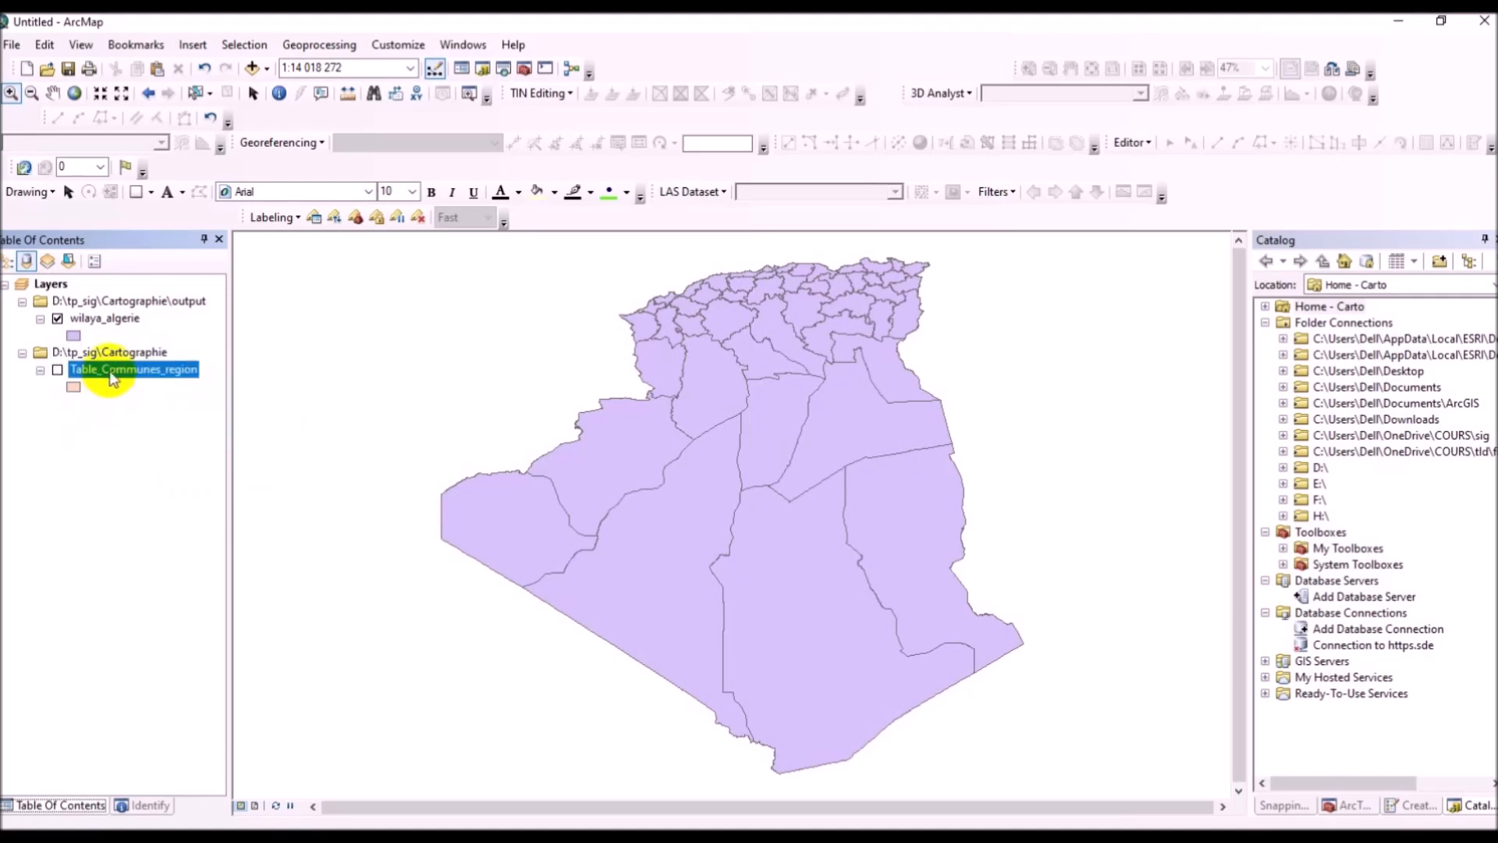
{"action": "right_click", "coordinate": [111, 376]}
{"action": "left_click", "coordinate": [132, 402]}
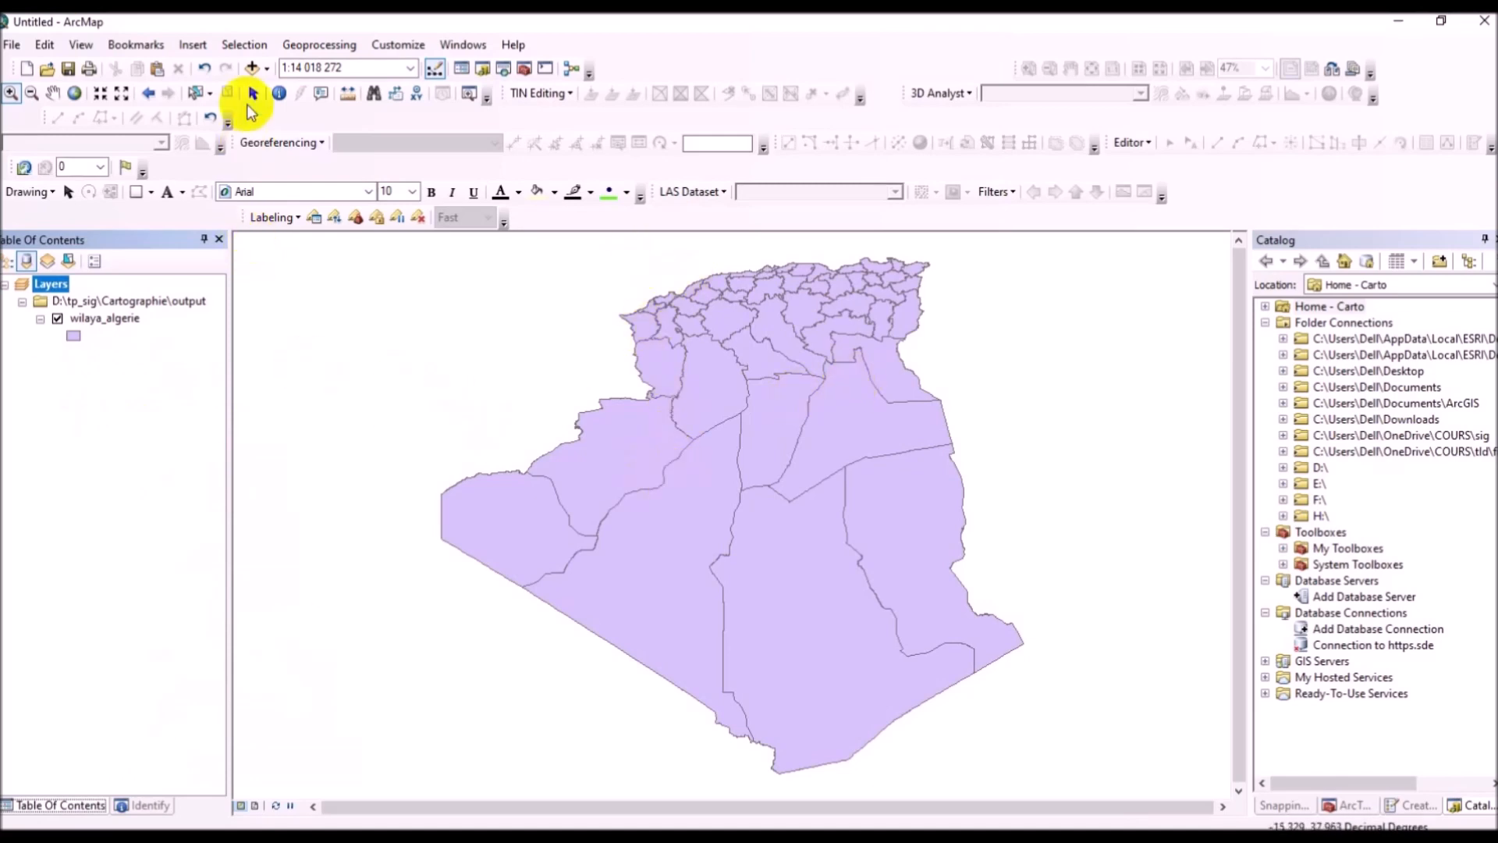
Step: View the Cartographie folder's contents in Add Data, cancel, and switch to Excel, leaving its save-as page
{"action": "left_click", "coordinate": [252, 68]}
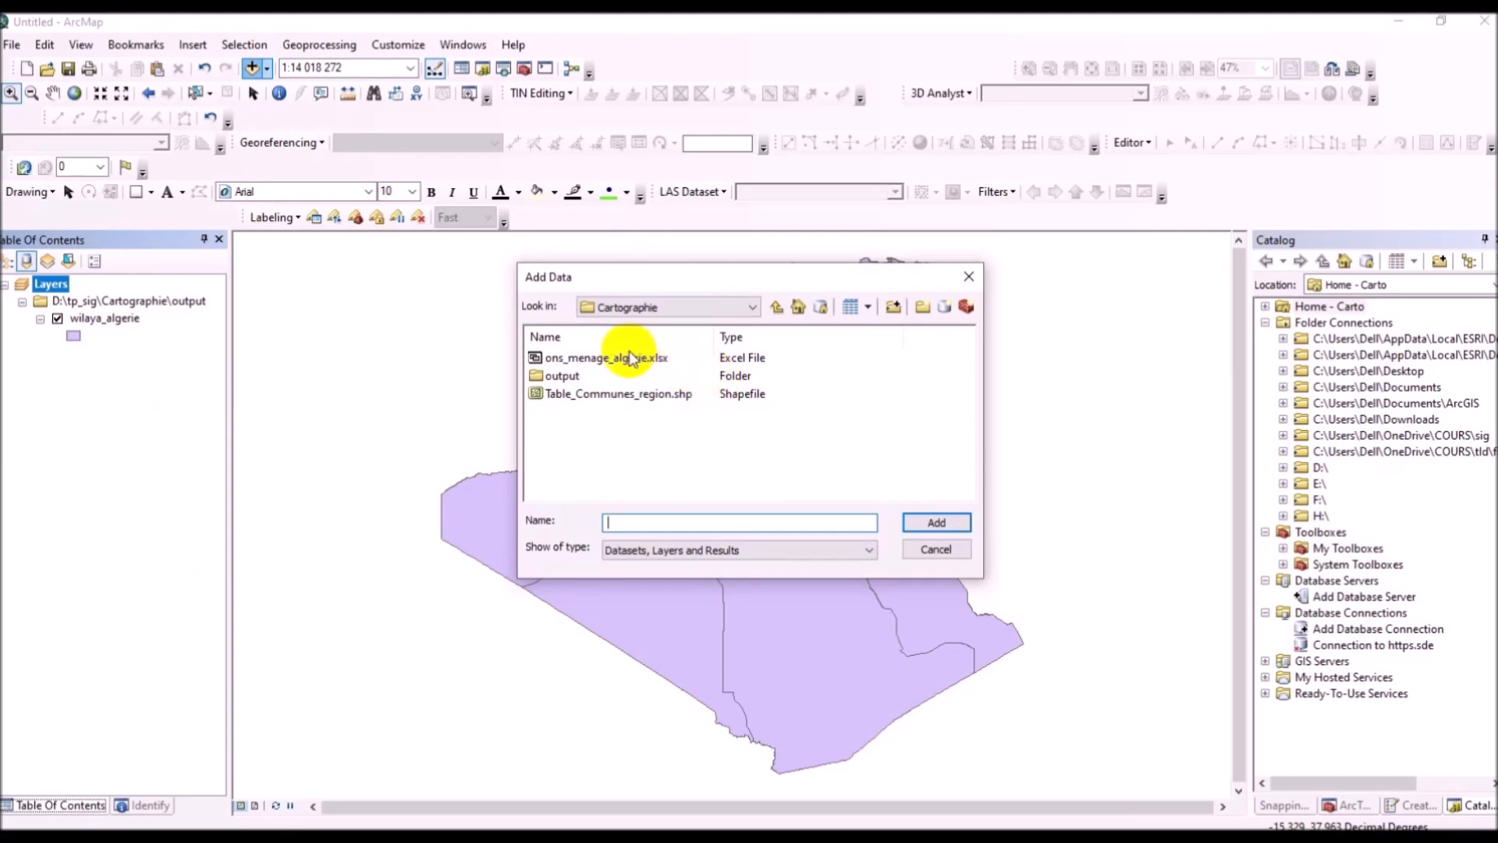
{"action": "left_click", "coordinate": [936, 550]}
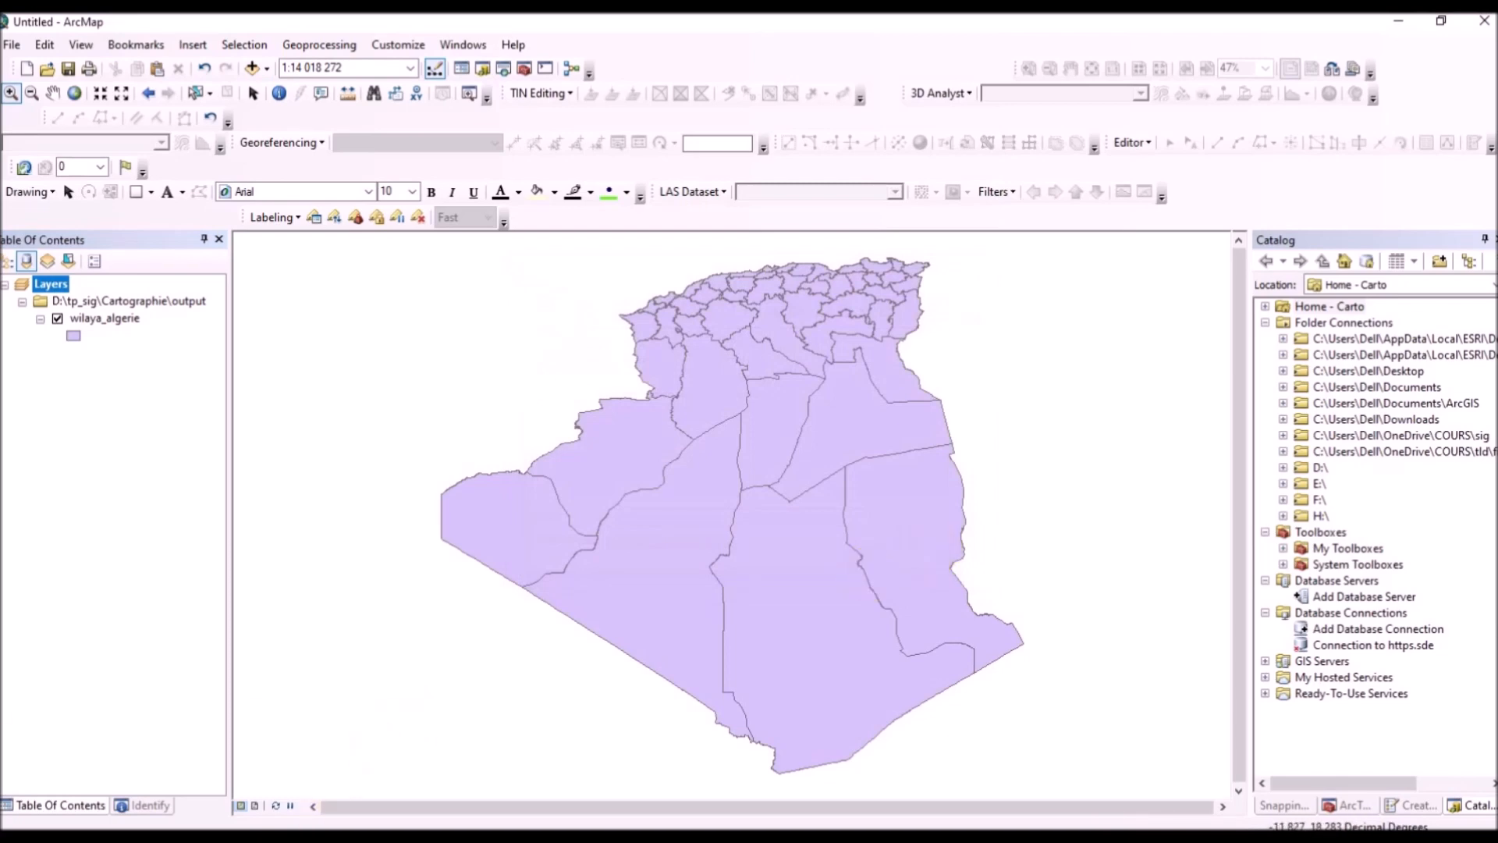
{"action": "mouse_move", "coordinate": [222, 836]}
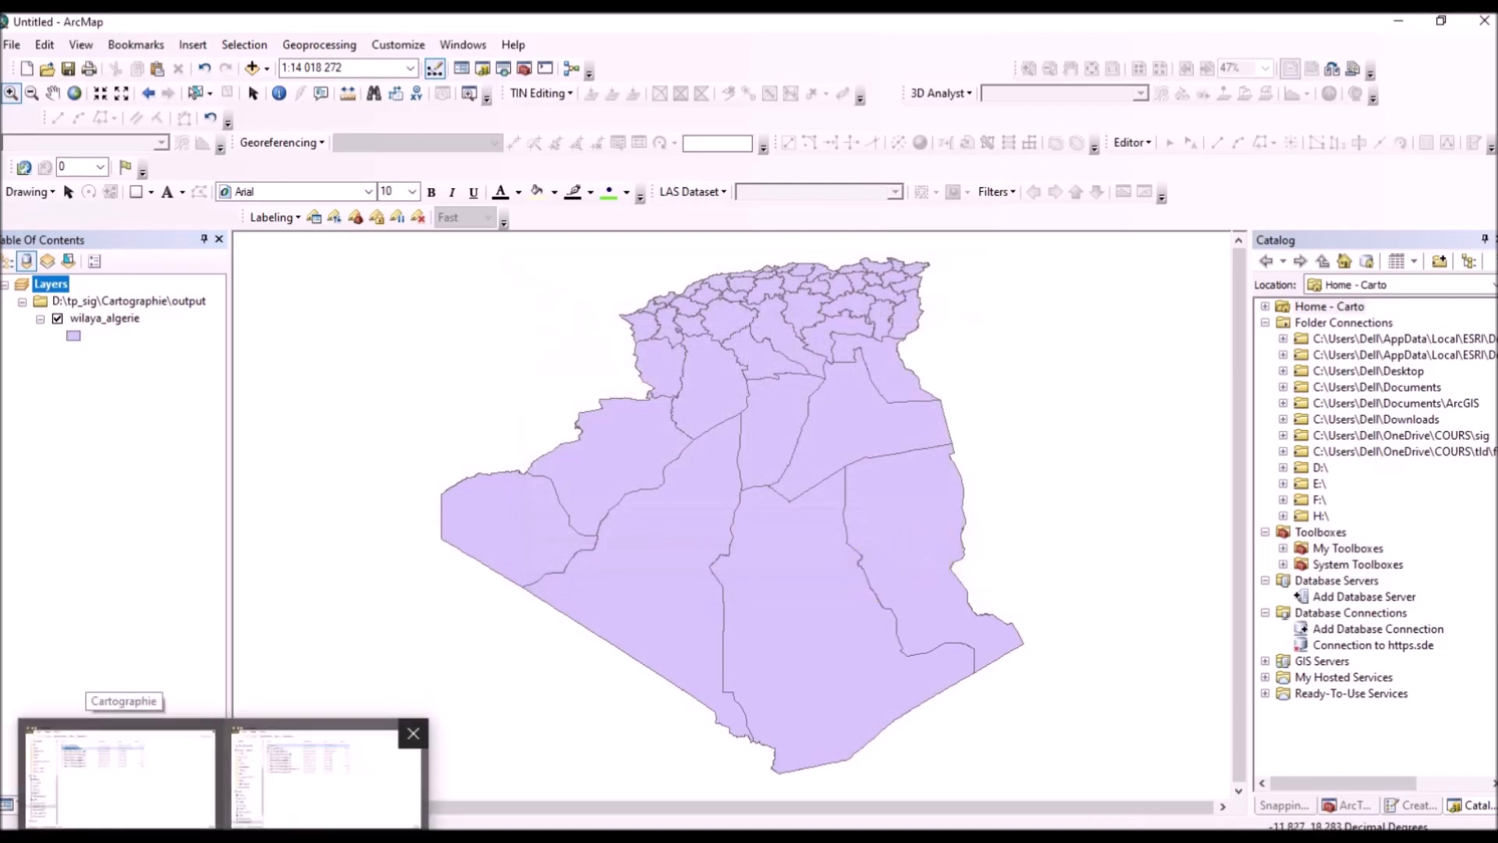
{"action": "mouse_move", "coordinate": [529, 836]}
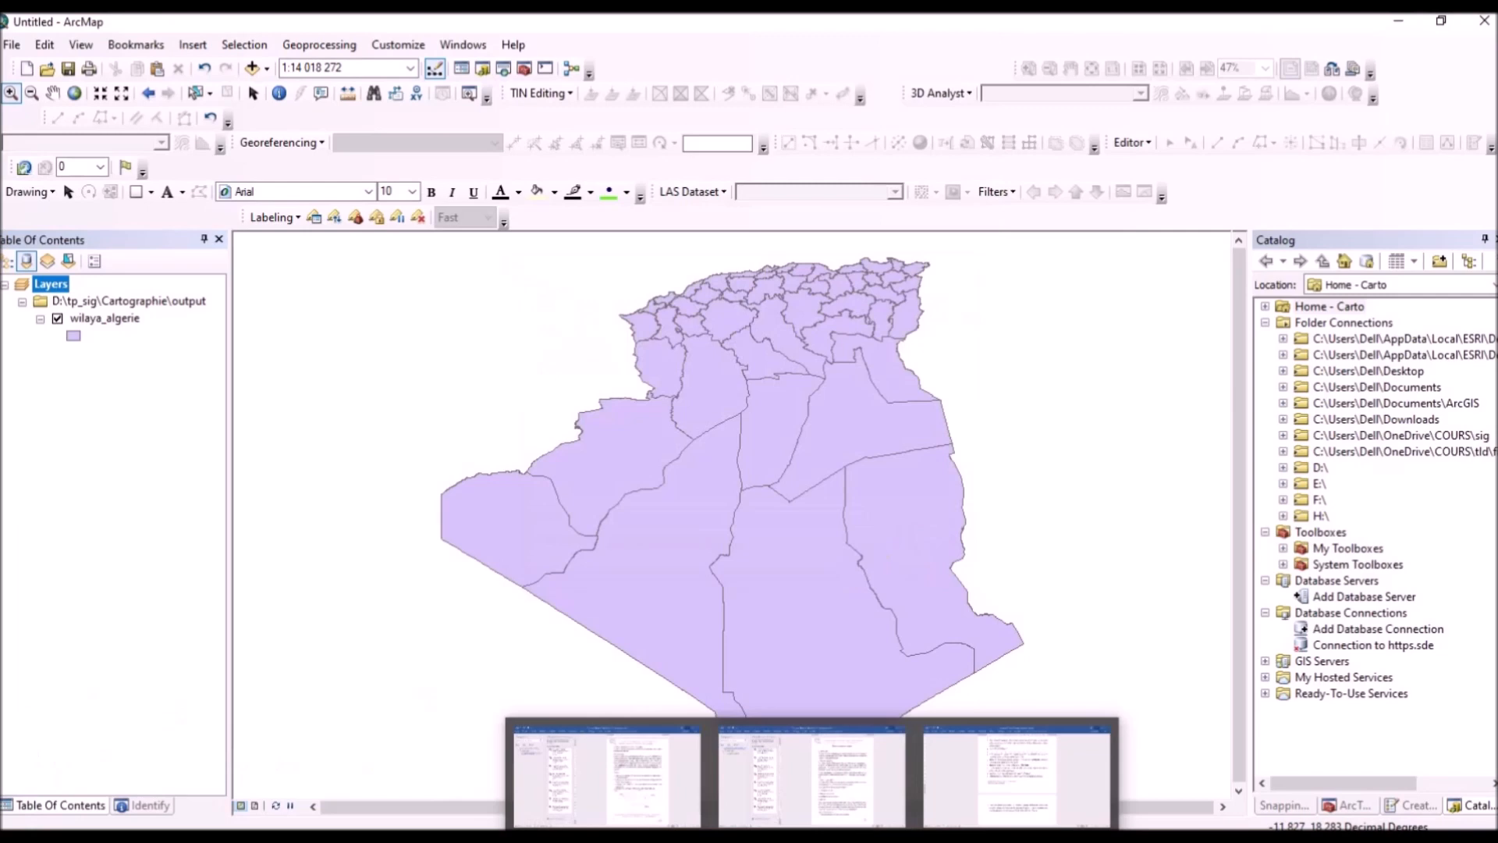
{"action": "key", "text": "alt+Tab"}
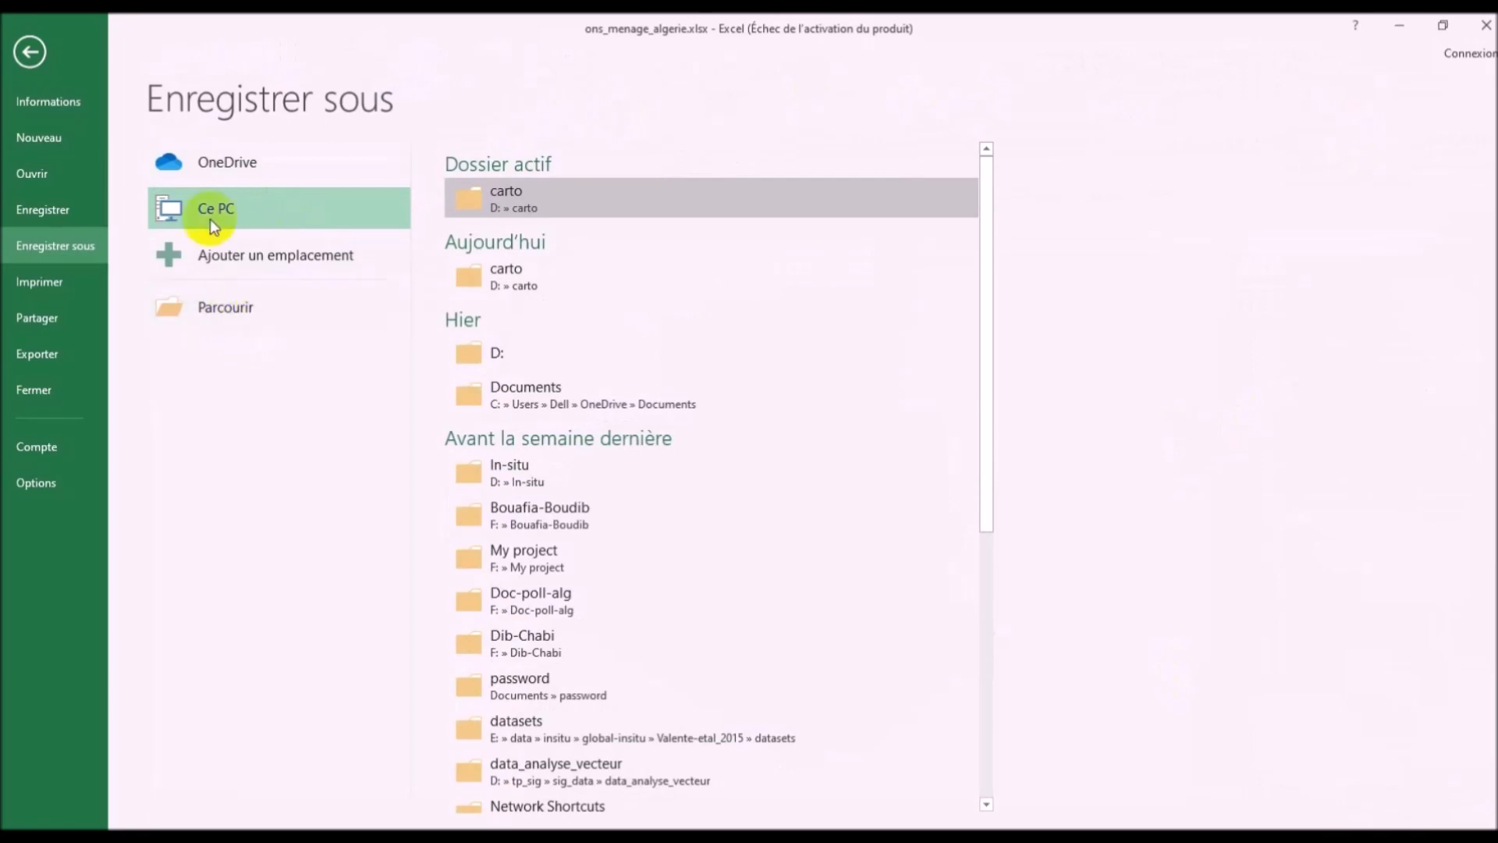
{"action": "left_click", "coordinate": [32, 53]}
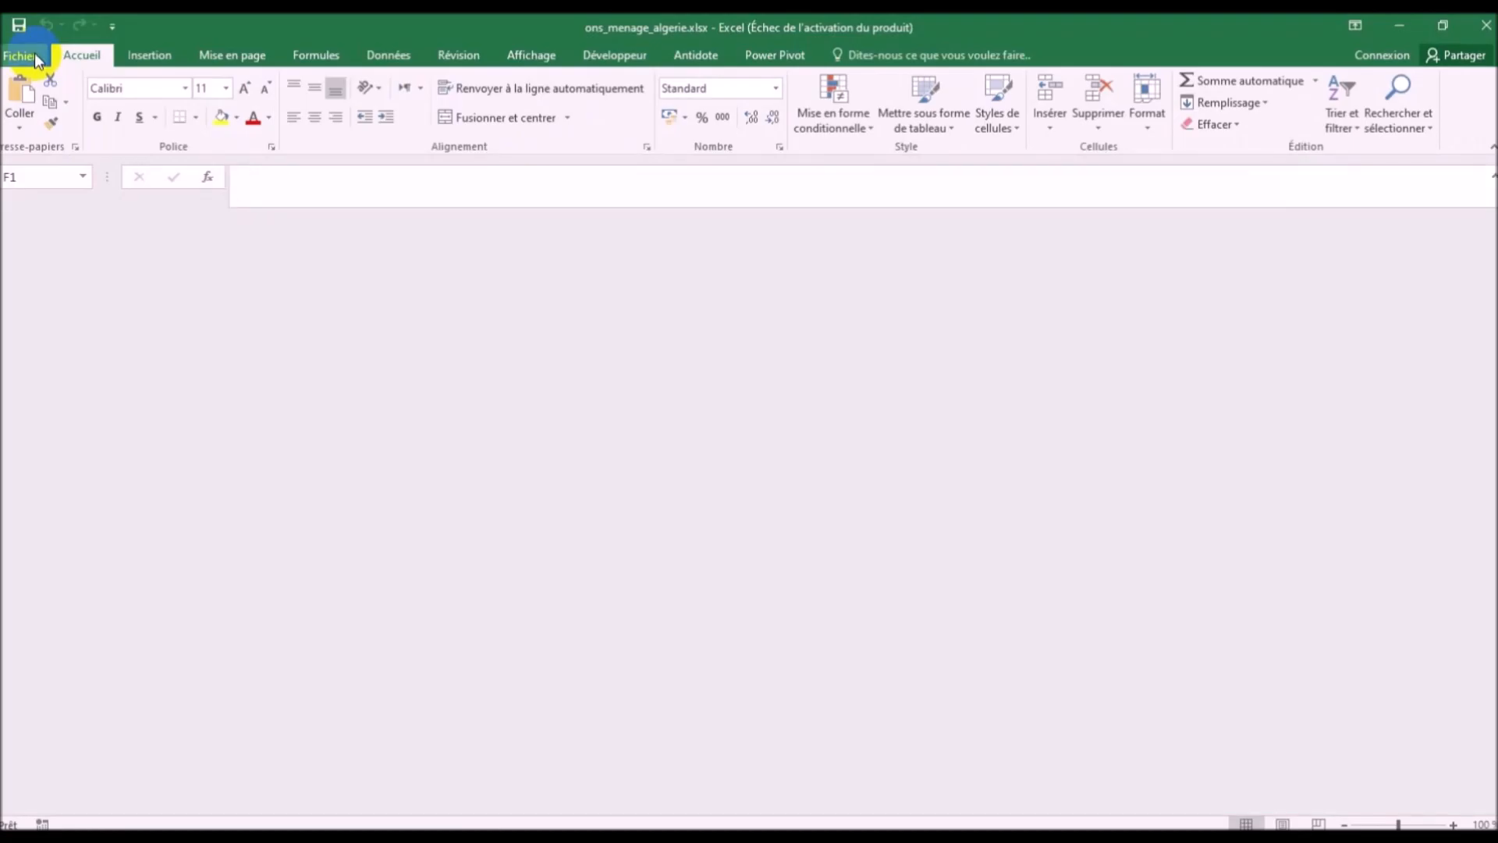
Step: Try to open ons_menage_algerie.xlsx from D:\tp_sig\Cartographie, and dismiss the resulting message
{"action": "left_click", "coordinate": [23, 55]}
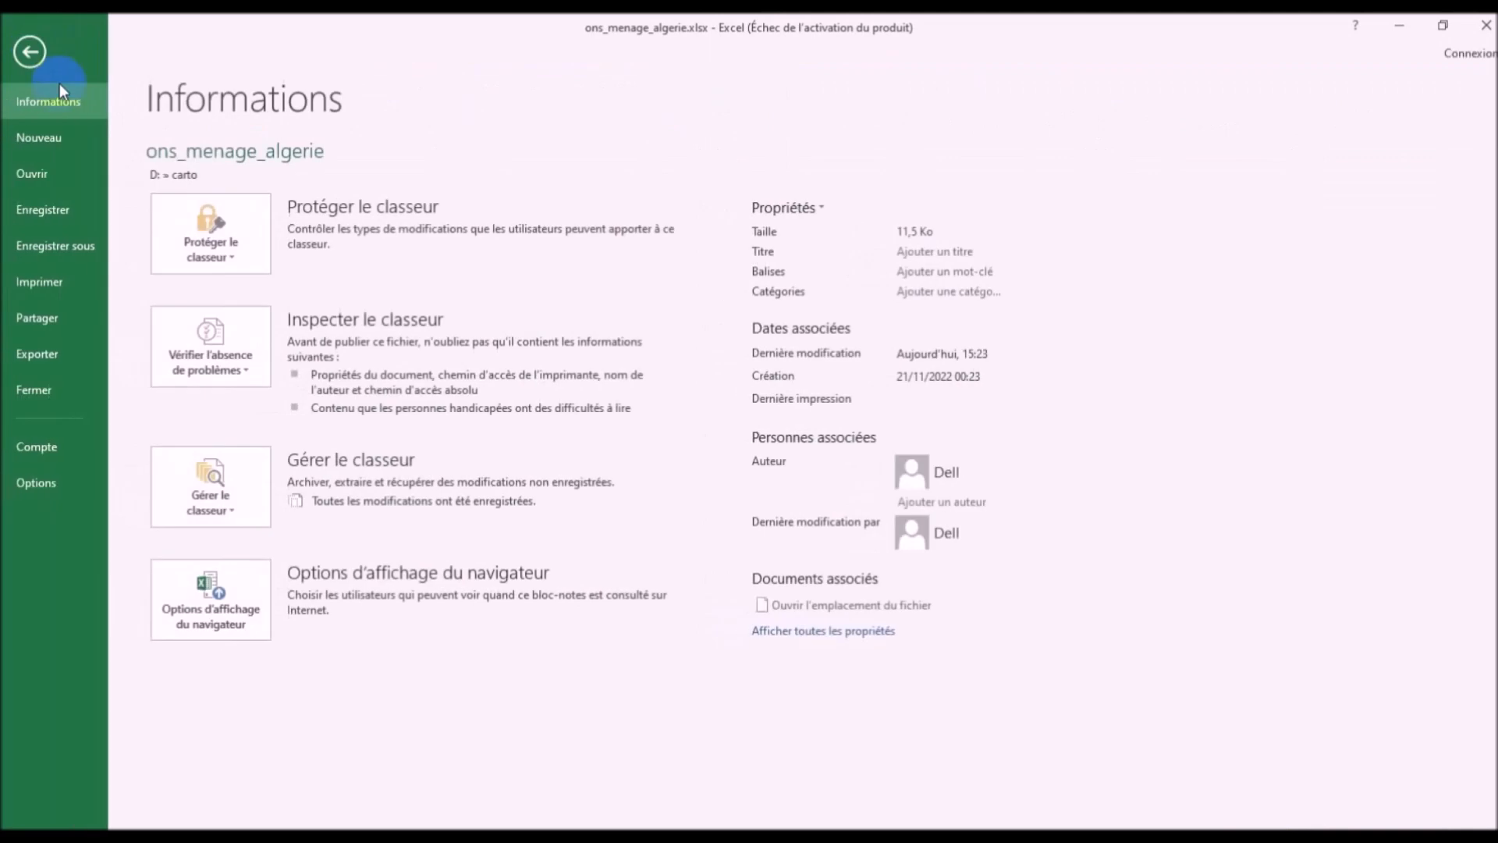
{"action": "left_click", "coordinate": [100, 181]}
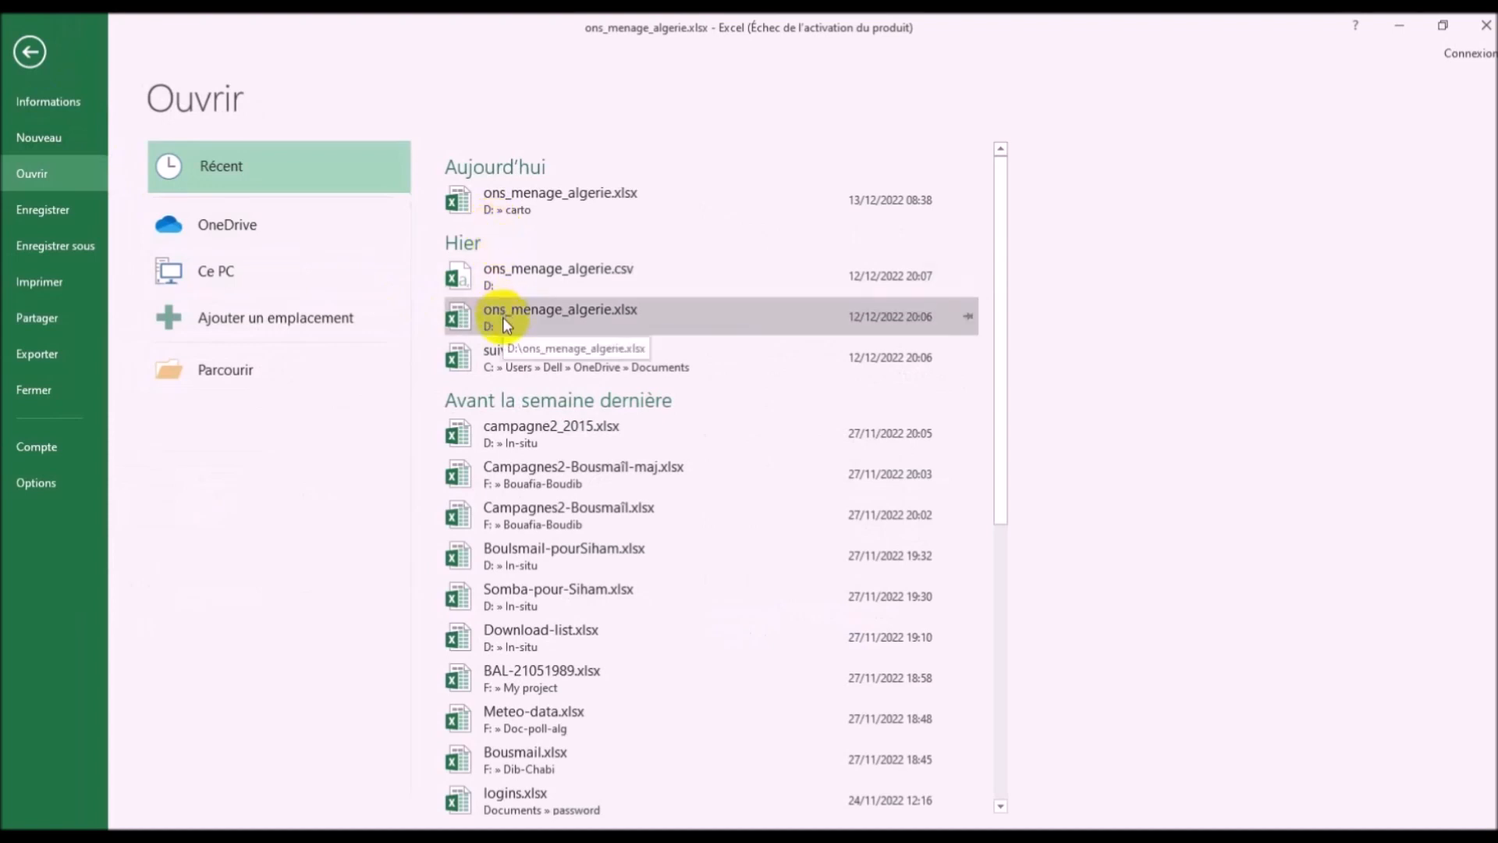
{"action": "left_click", "coordinate": [274, 376]}
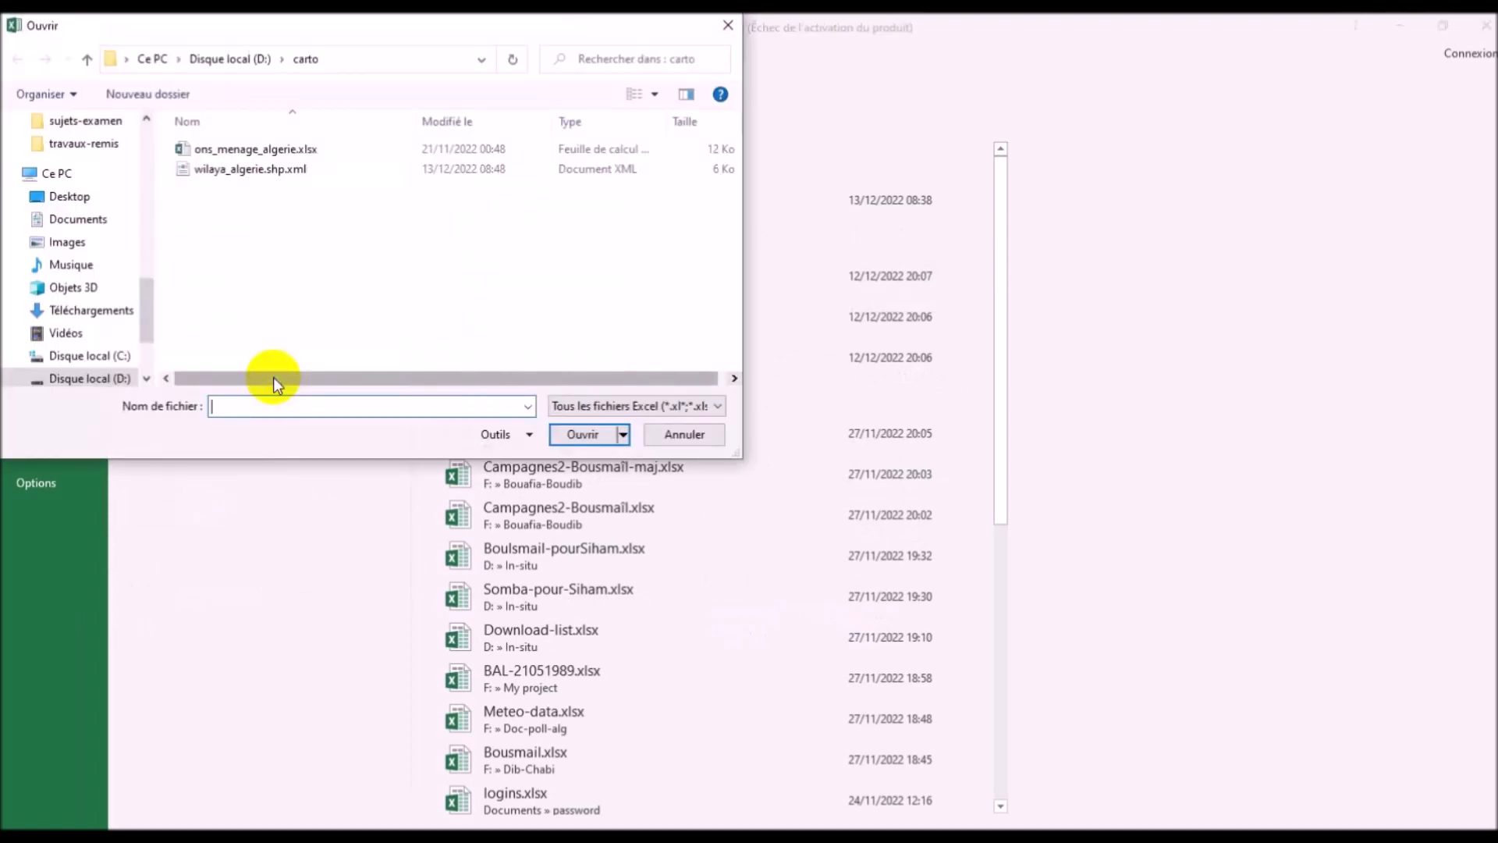
{"action": "left_click", "coordinate": [123, 380]}
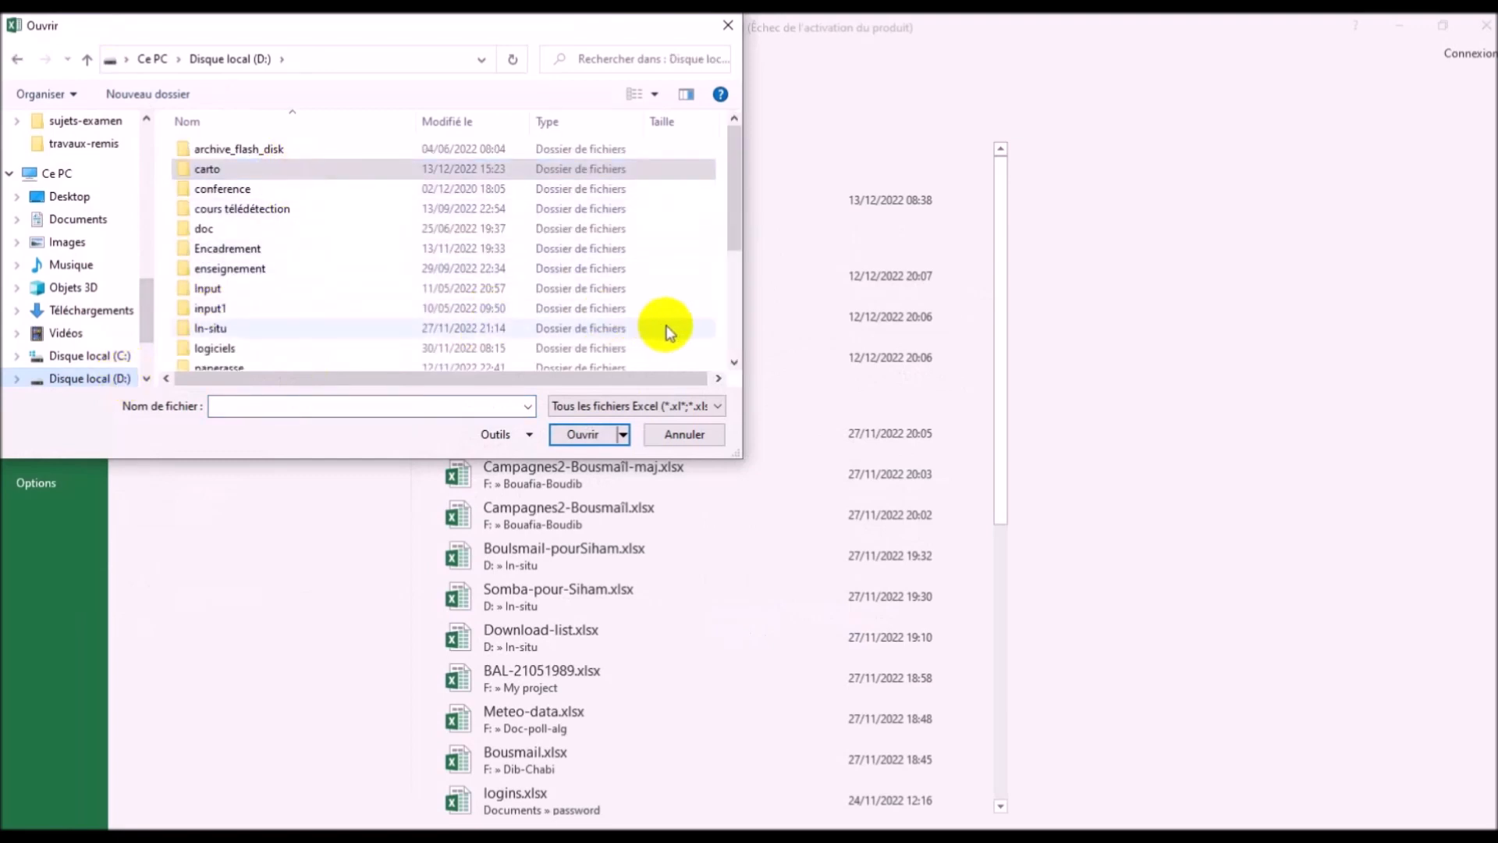
{"action": "left_click", "coordinate": [734, 335]}
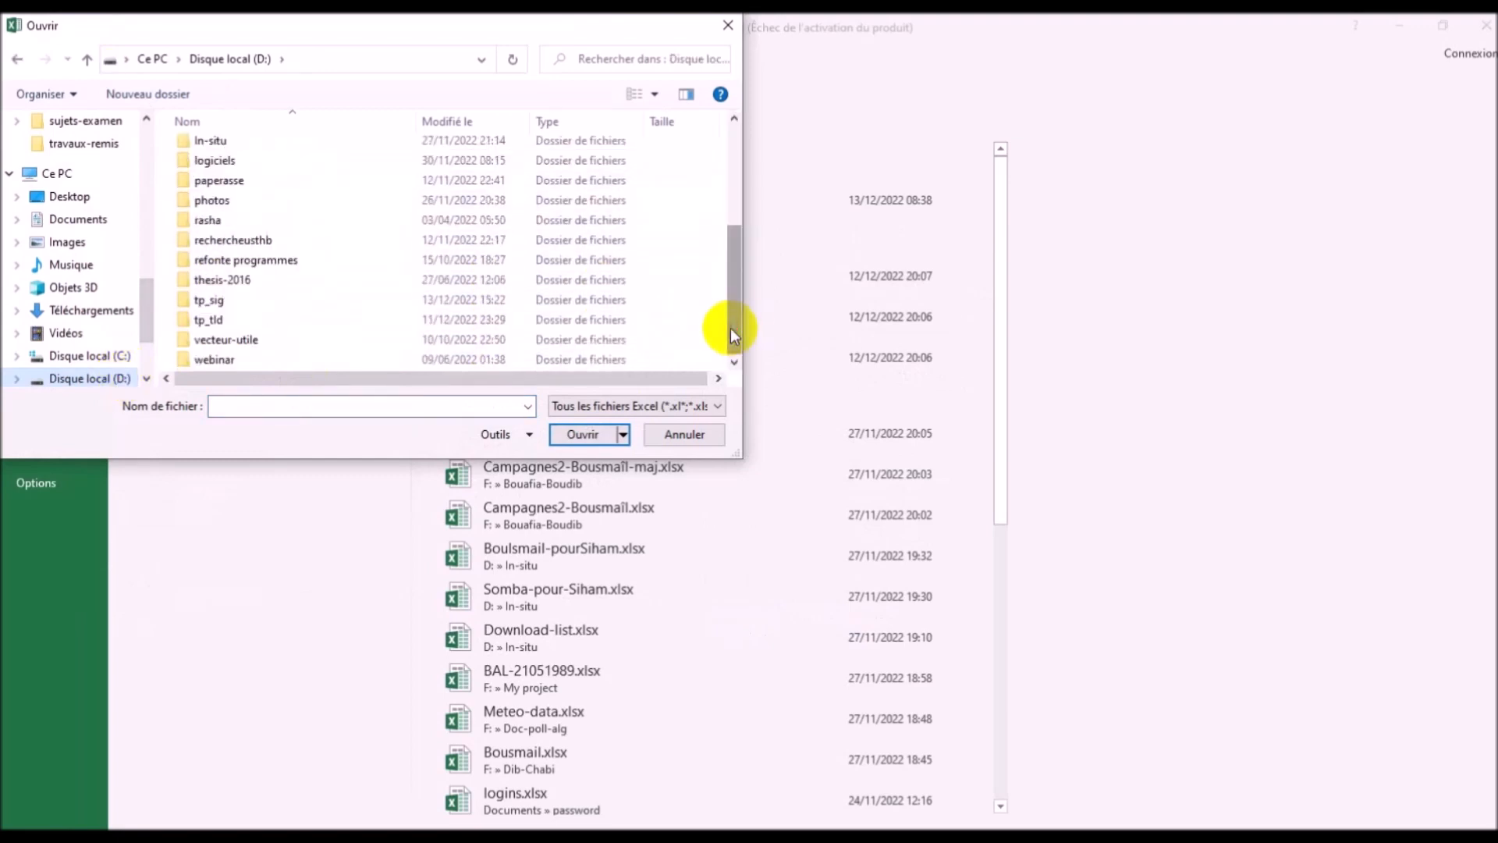
{"action": "double_click", "coordinate": [195, 301]}
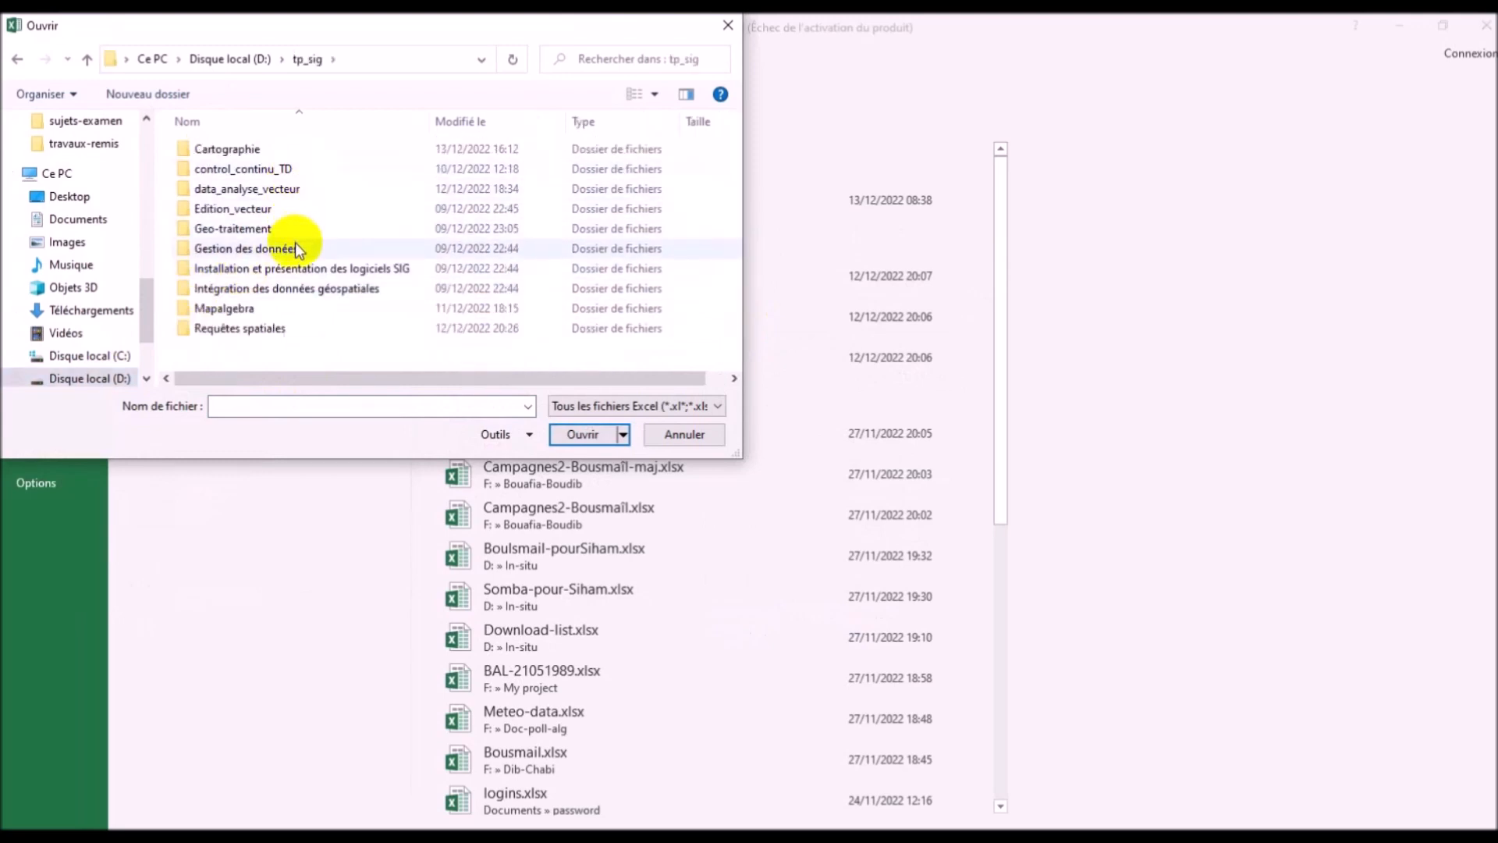
{"action": "double_click", "coordinate": [295, 151]}
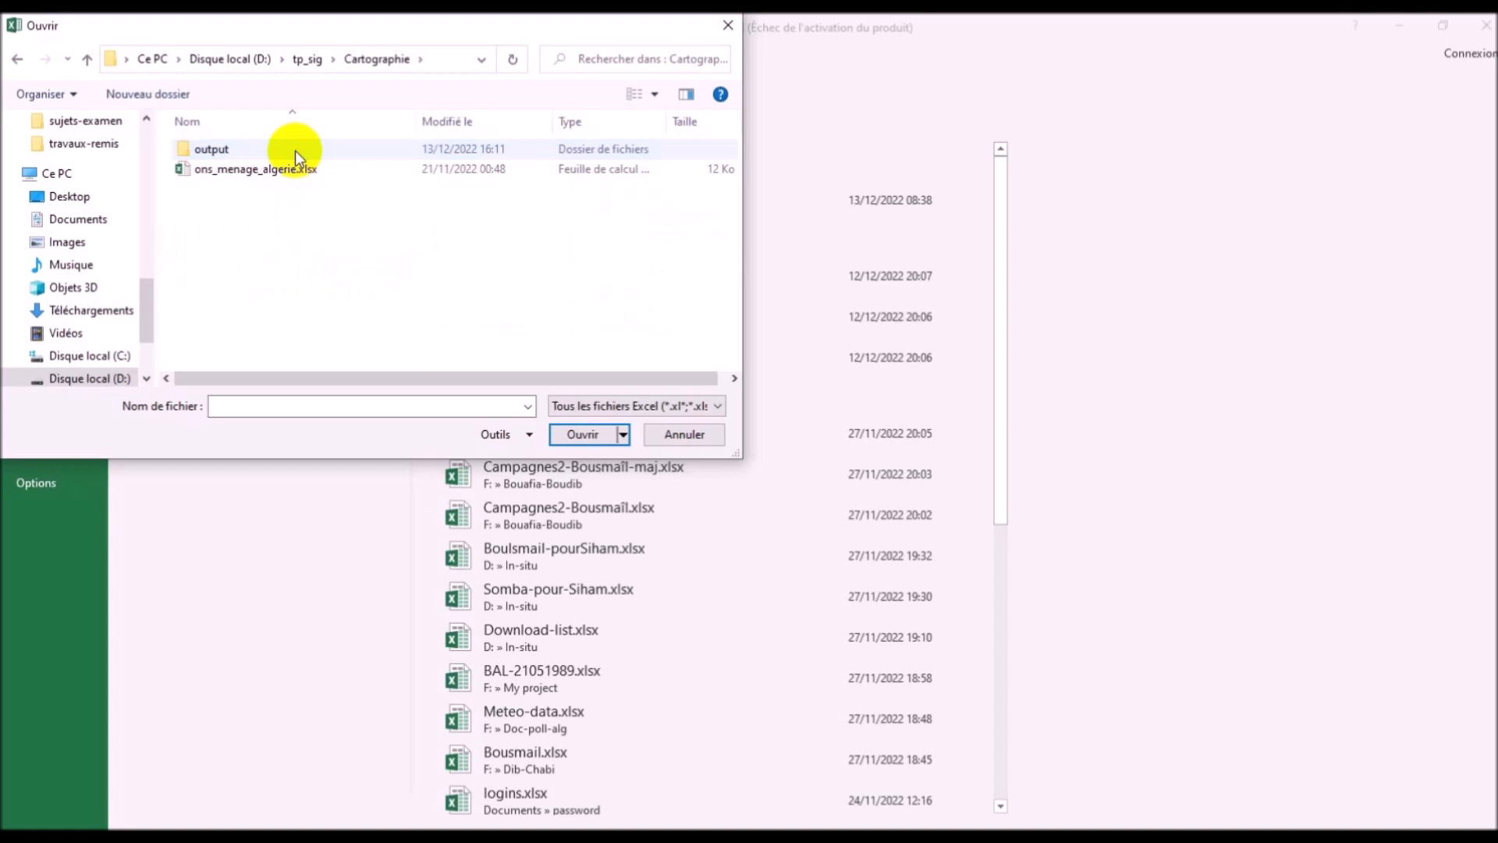
{"action": "left_click", "coordinate": [295, 170]}
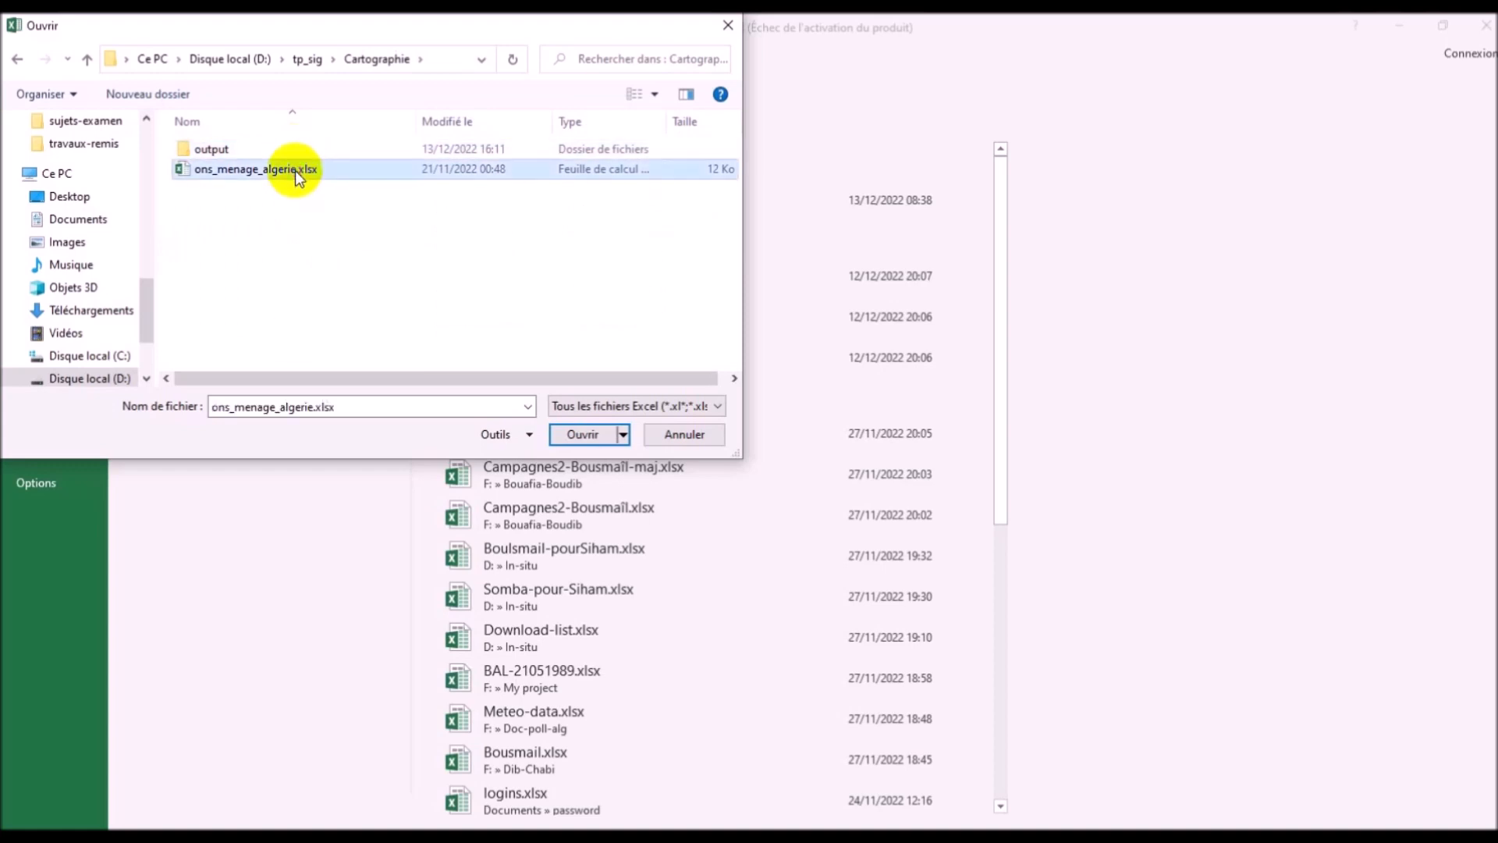
{"action": "left_click", "coordinate": [578, 441]}
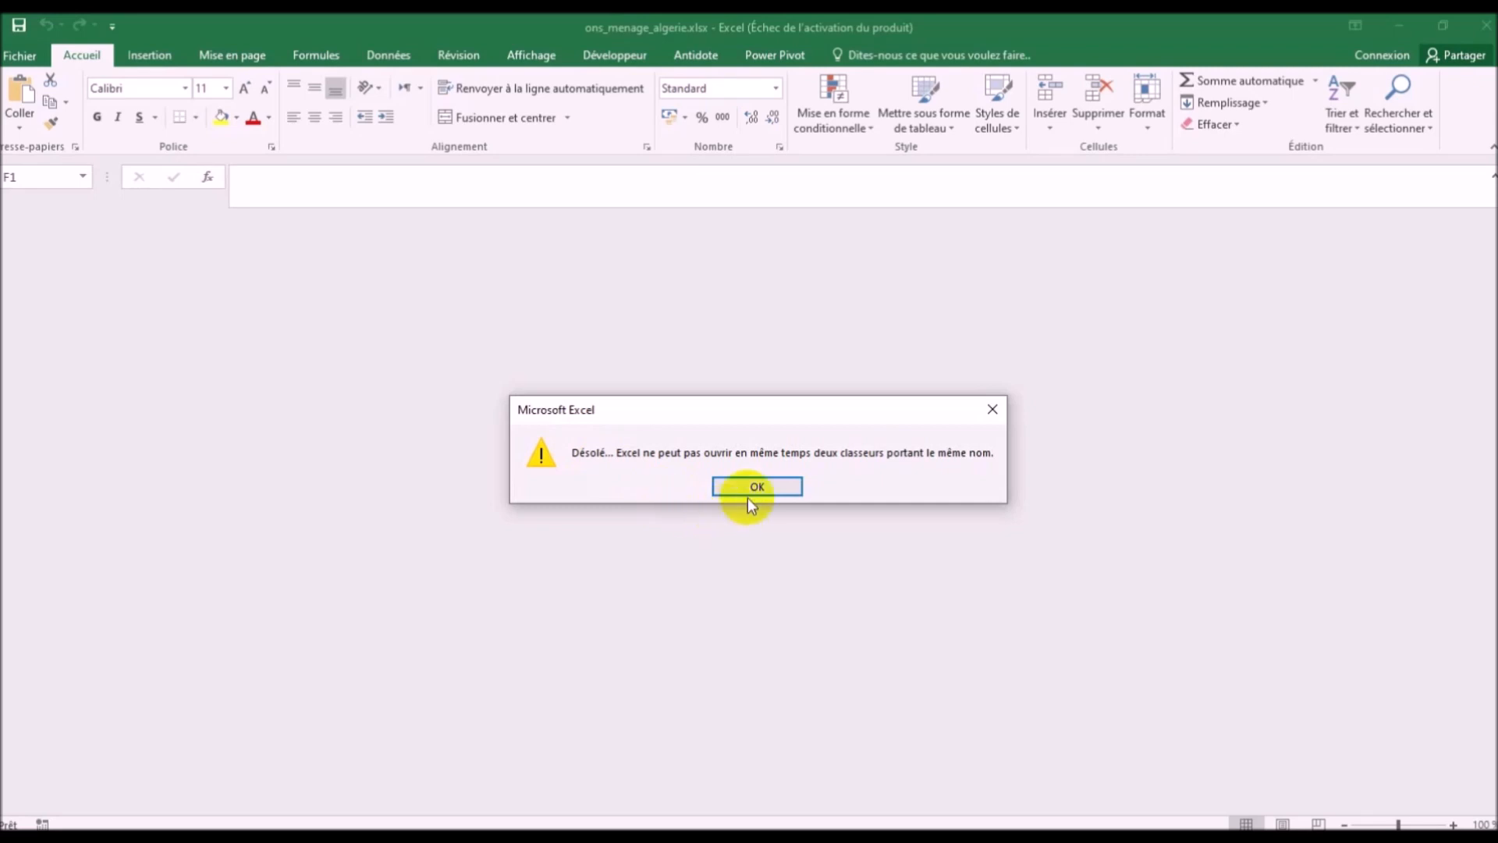
{"action": "left_click", "coordinate": [755, 488]}
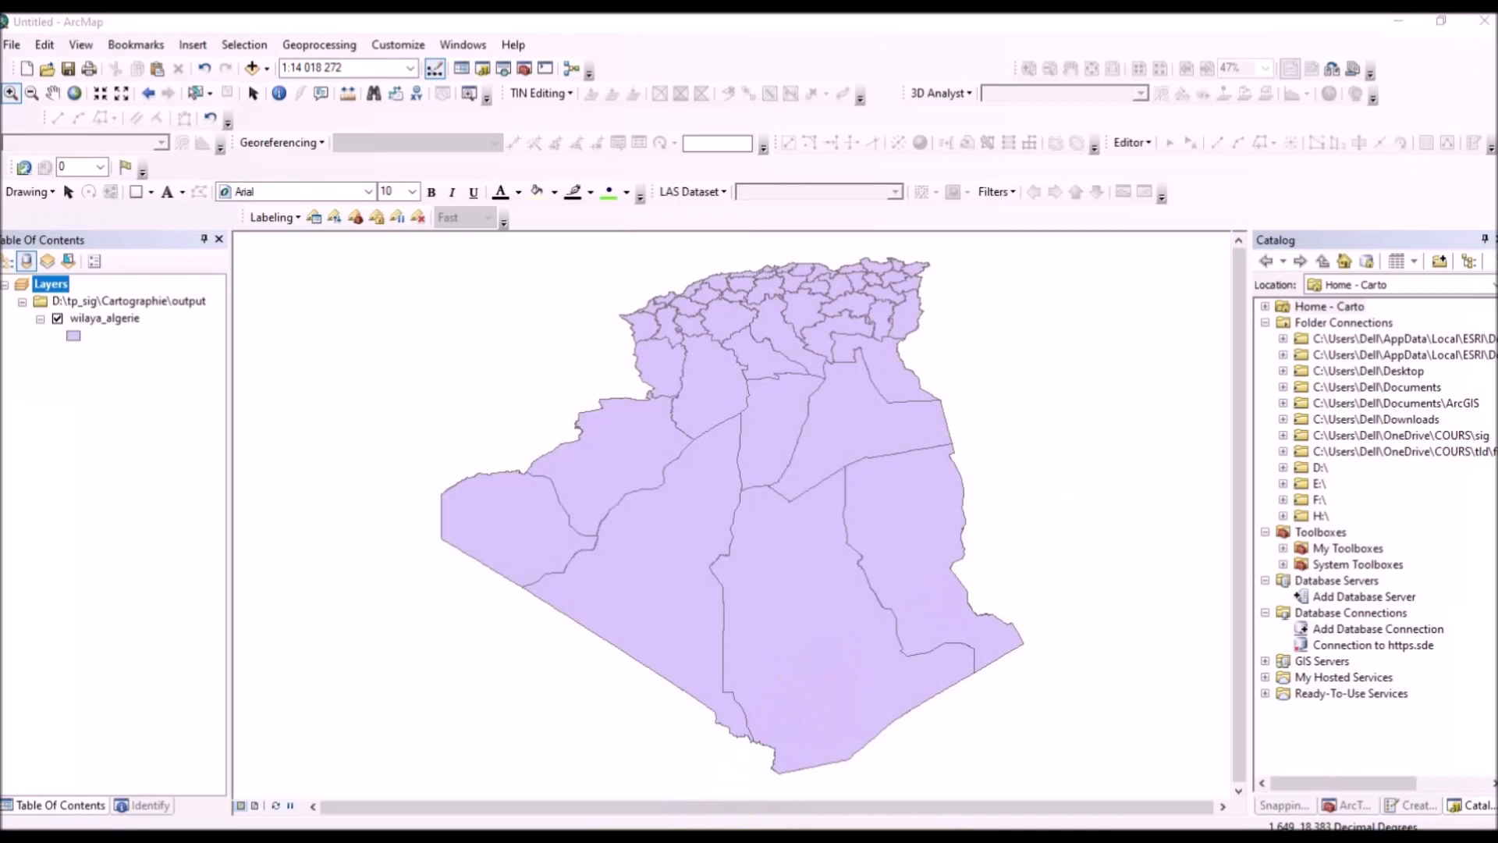
Step: Switch to the ons_menage_algerie.xlsx workbook from the Cartographie folder, dismiss the Office activation assistant and maximize the Excel window
{"action": "mouse_move", "coordinate": [909, 788]}
{"action": "key", "text": "alt+Tab"}
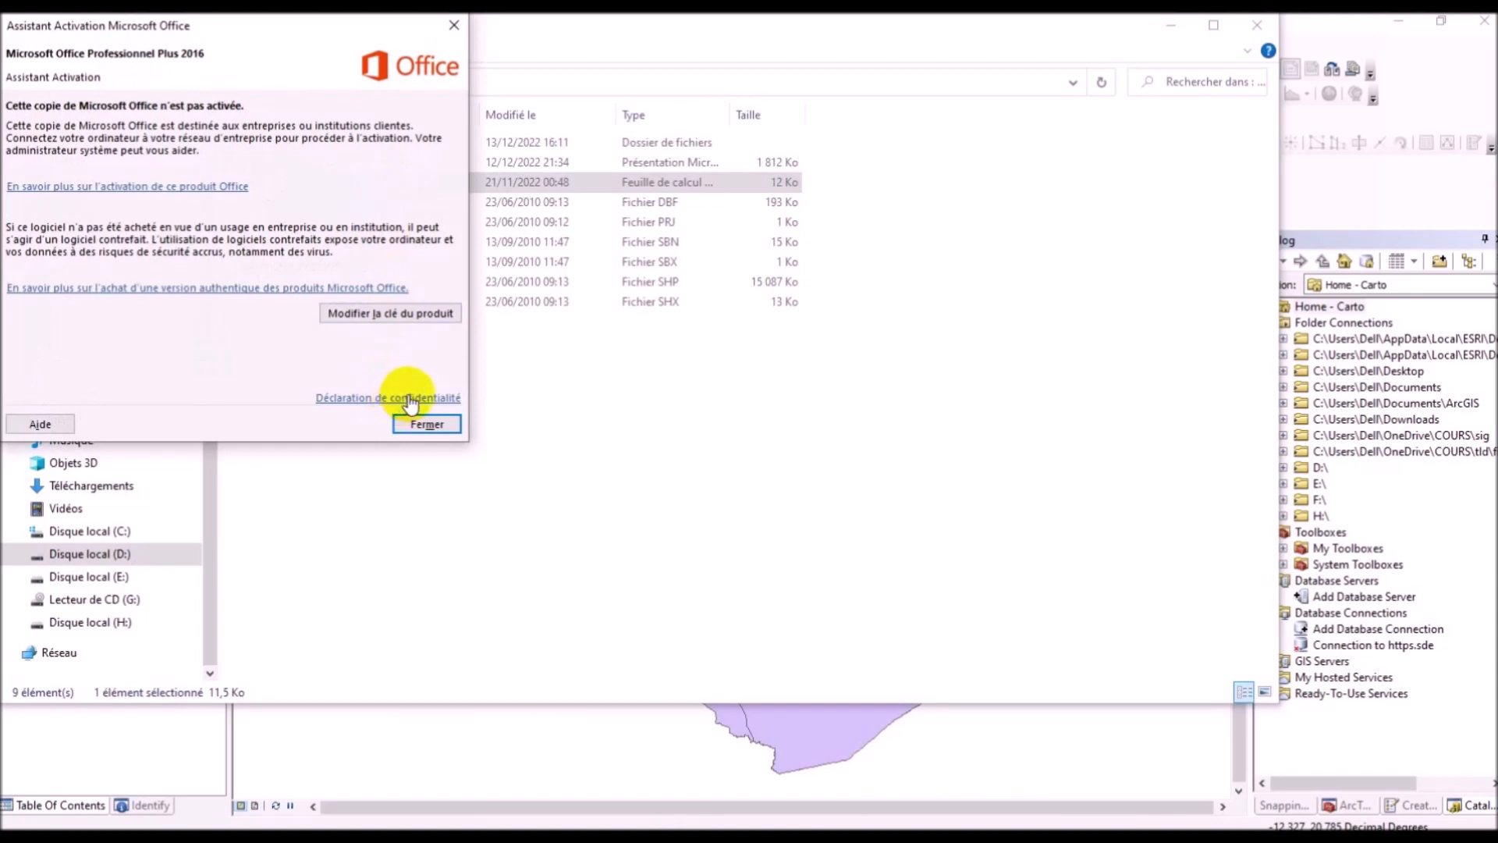
{"action": "left_click", "coordinate": [424, 431]}
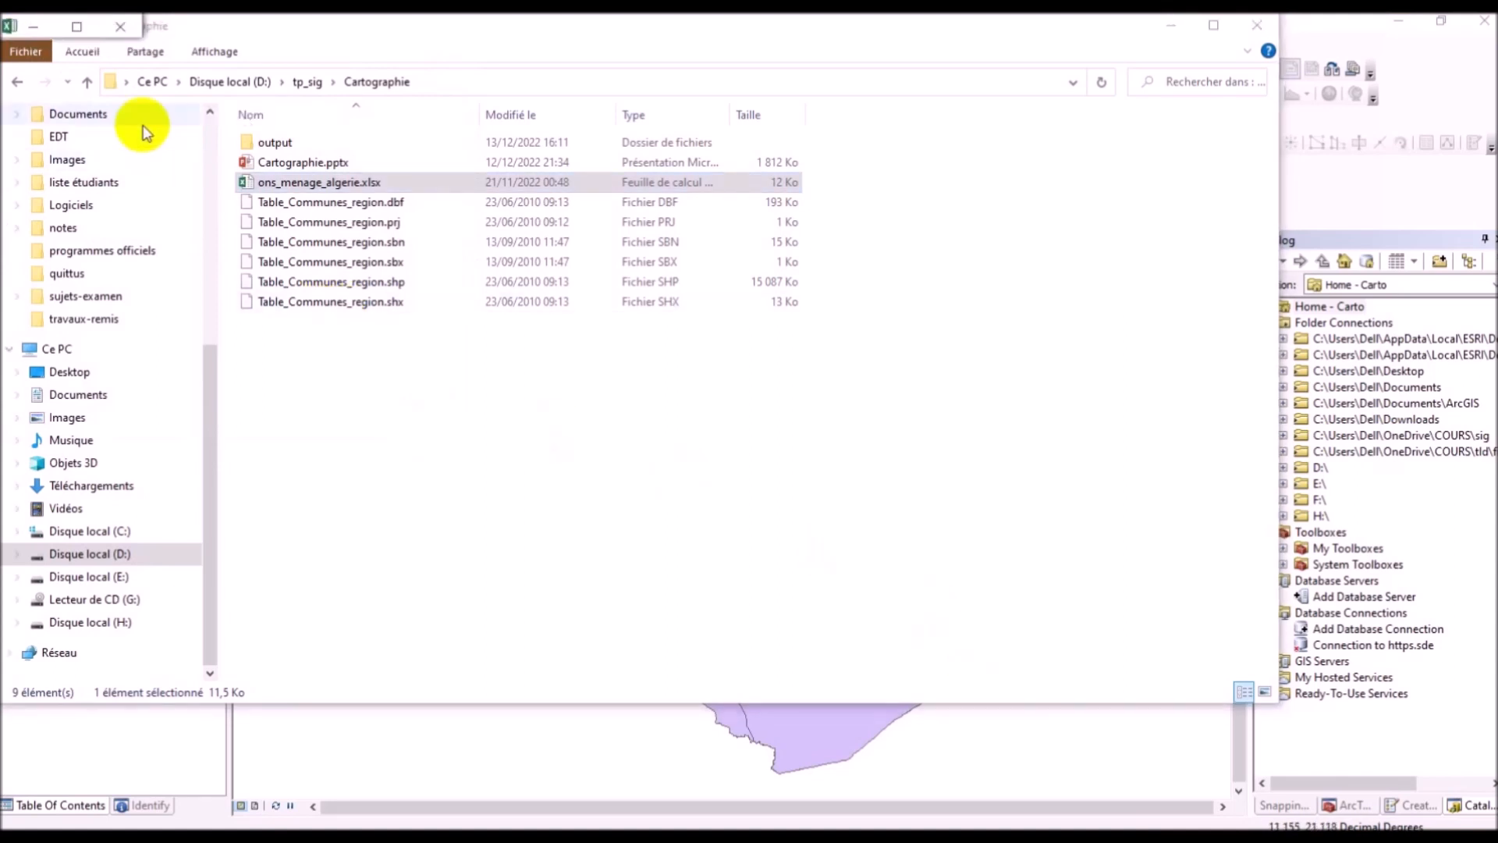
{"action": "left_click", "coordinate": [77, 33]}
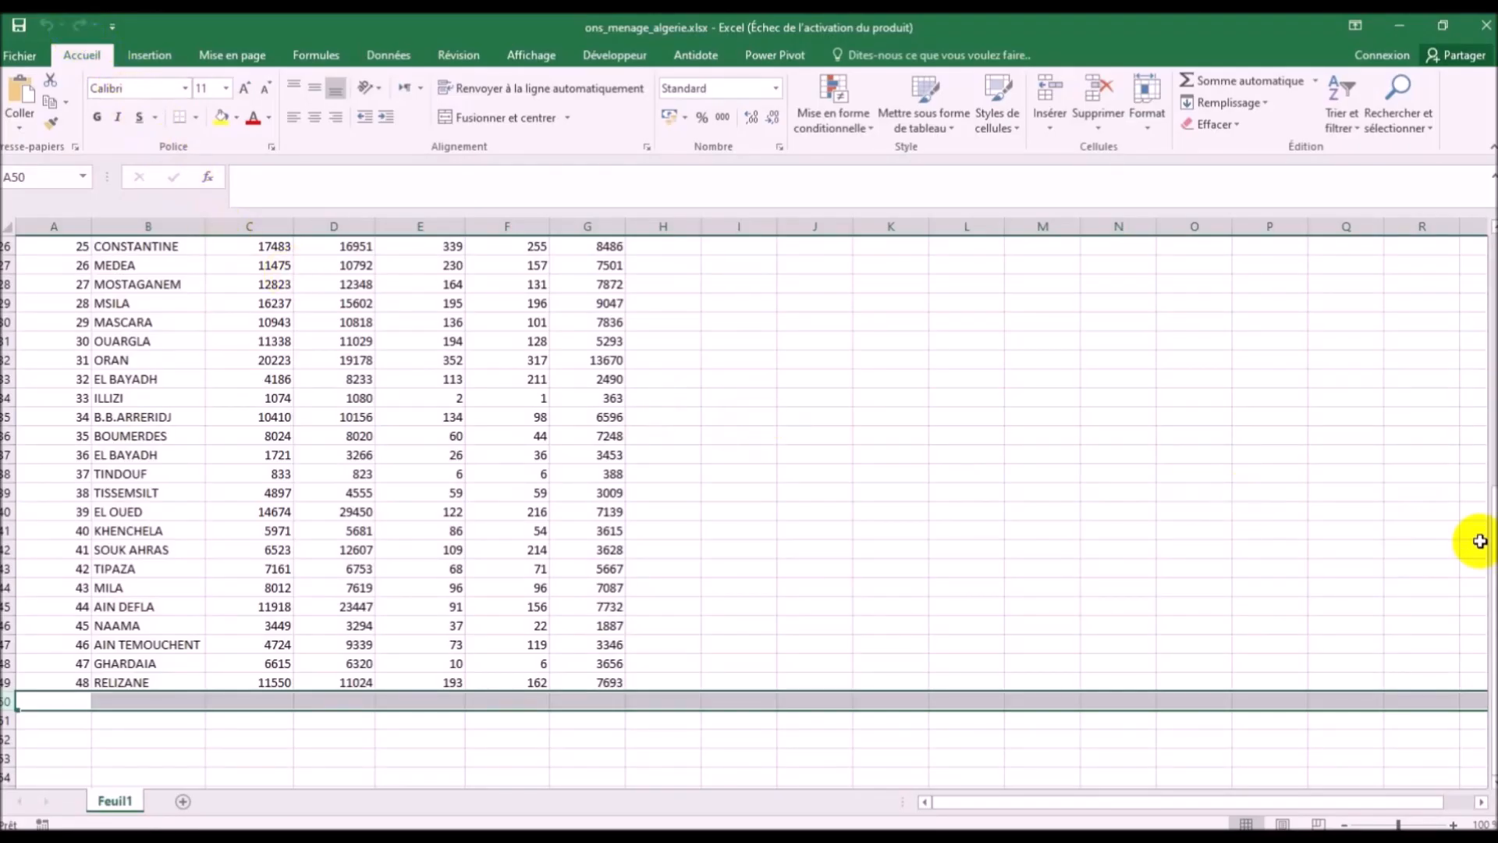
Step: Examine the household table's headings, its Code column, and the wilaya rows from ADRAR to RELIZANE
{"action": "left_click_drag", "start_coordinate": [1491, 551], "coordinate": [1477, 291]}
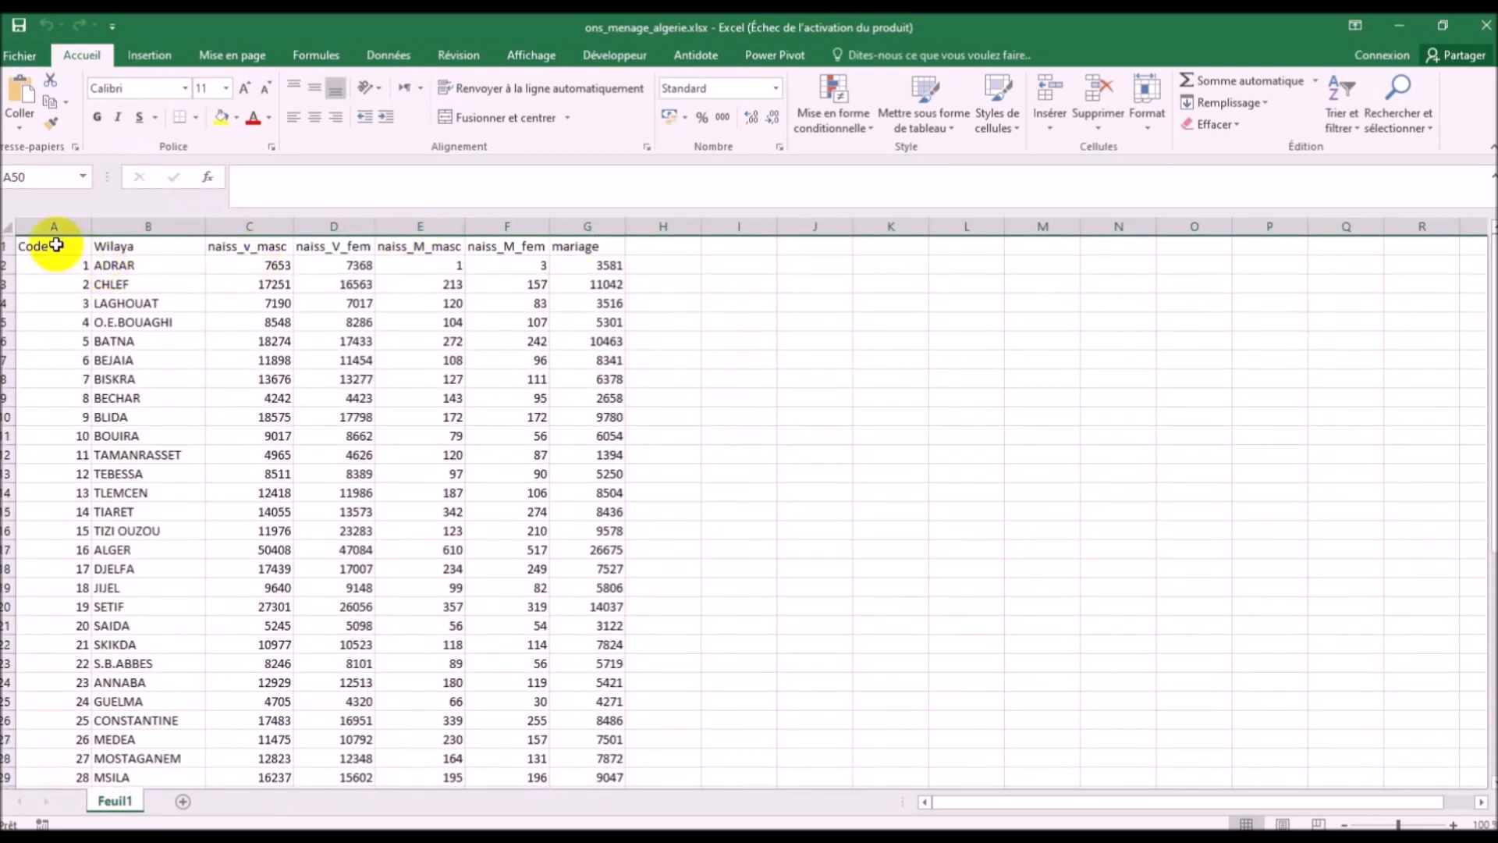
{"action": "left_click", "coordinate": [52, 231]}
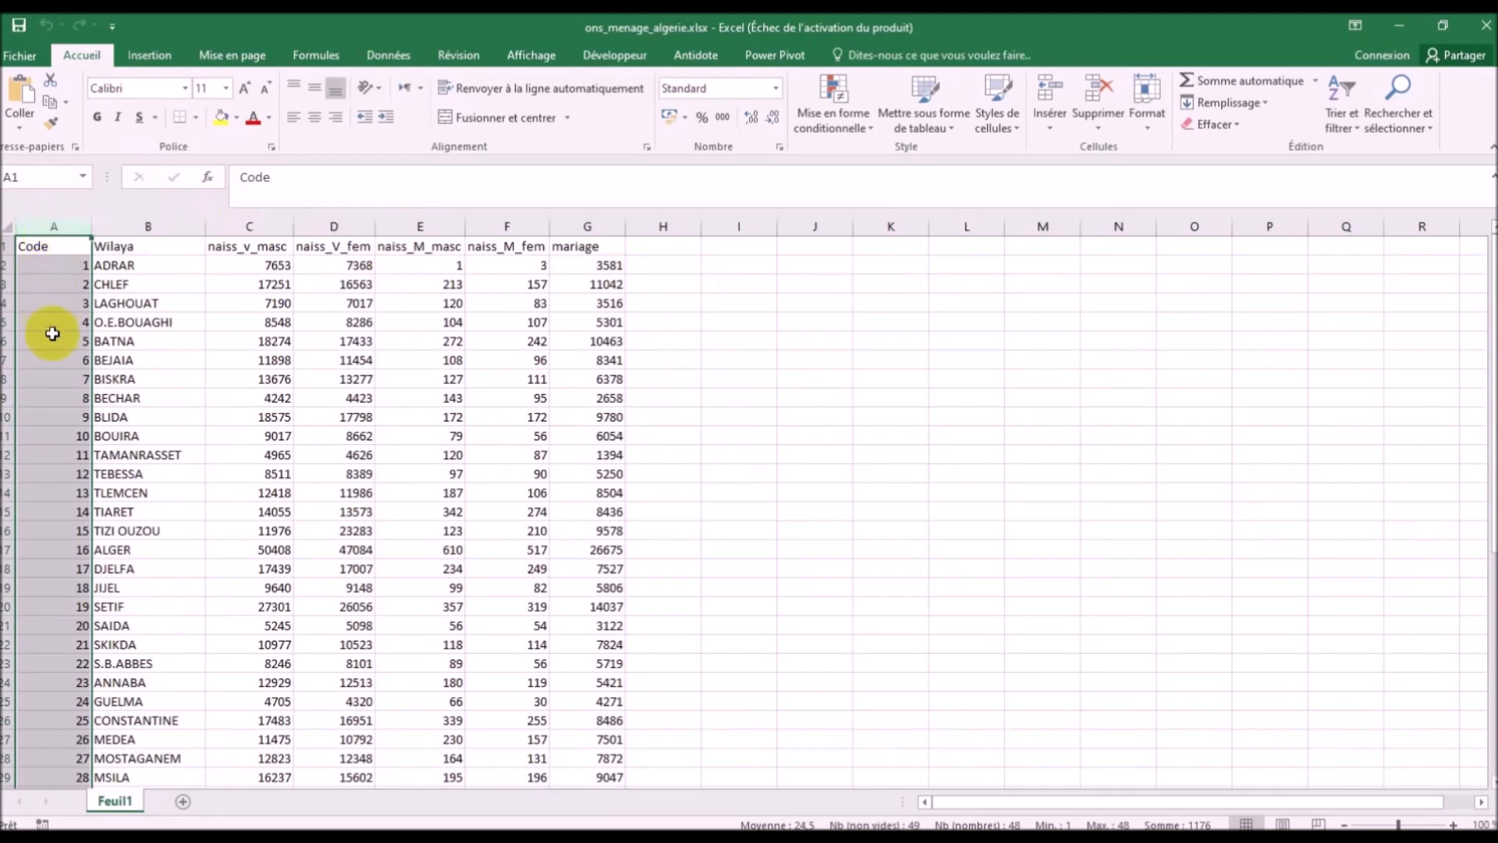
{"action": "left_click", "coordinate": [4, 265]}
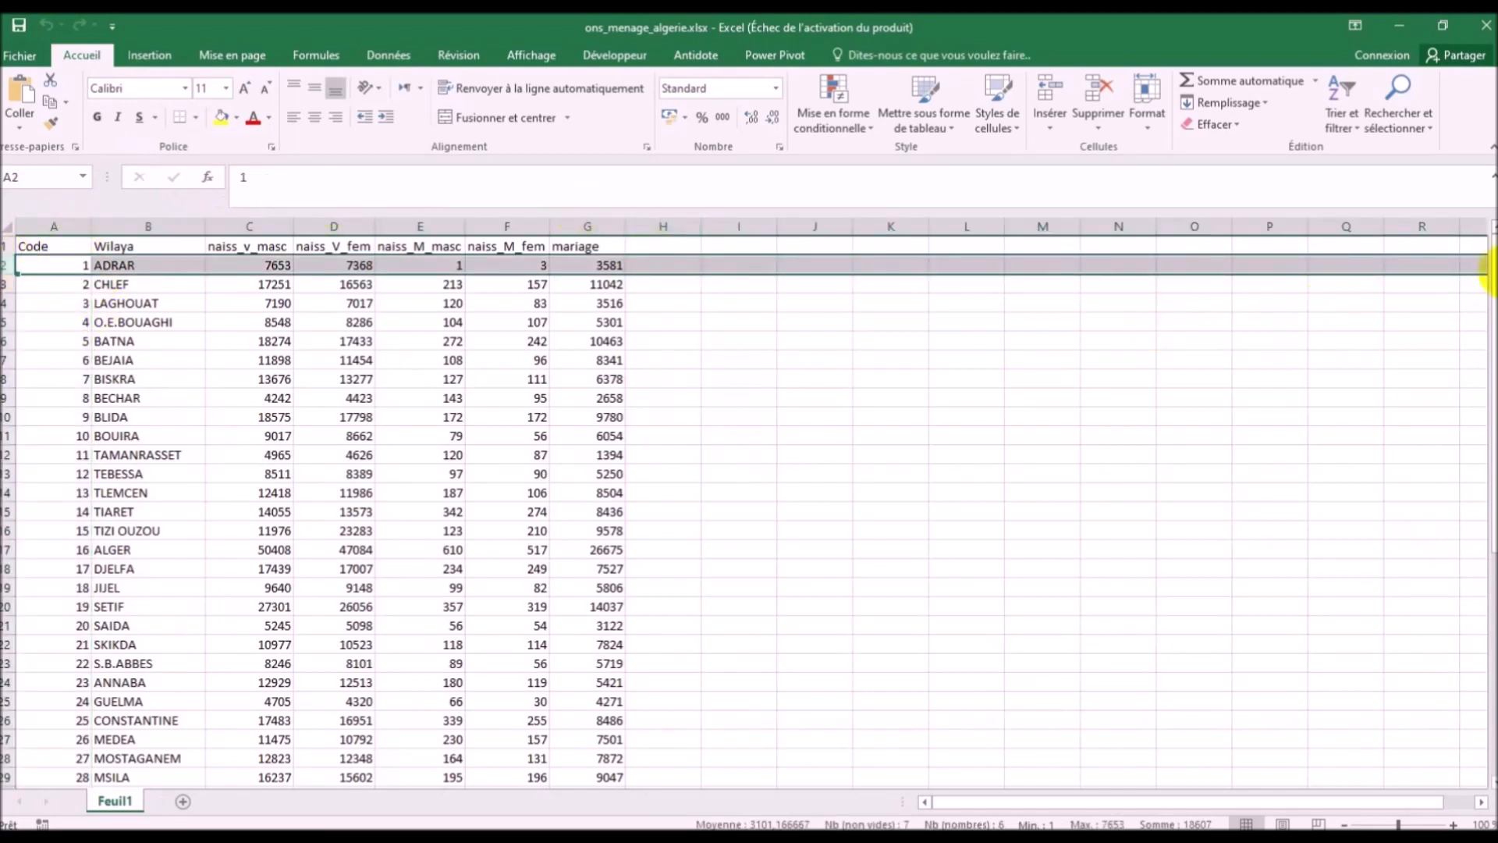
{"action": "scroll", "coordinate": [1482, 312], "scroll_direction": "down", "scroll_amount": 7}
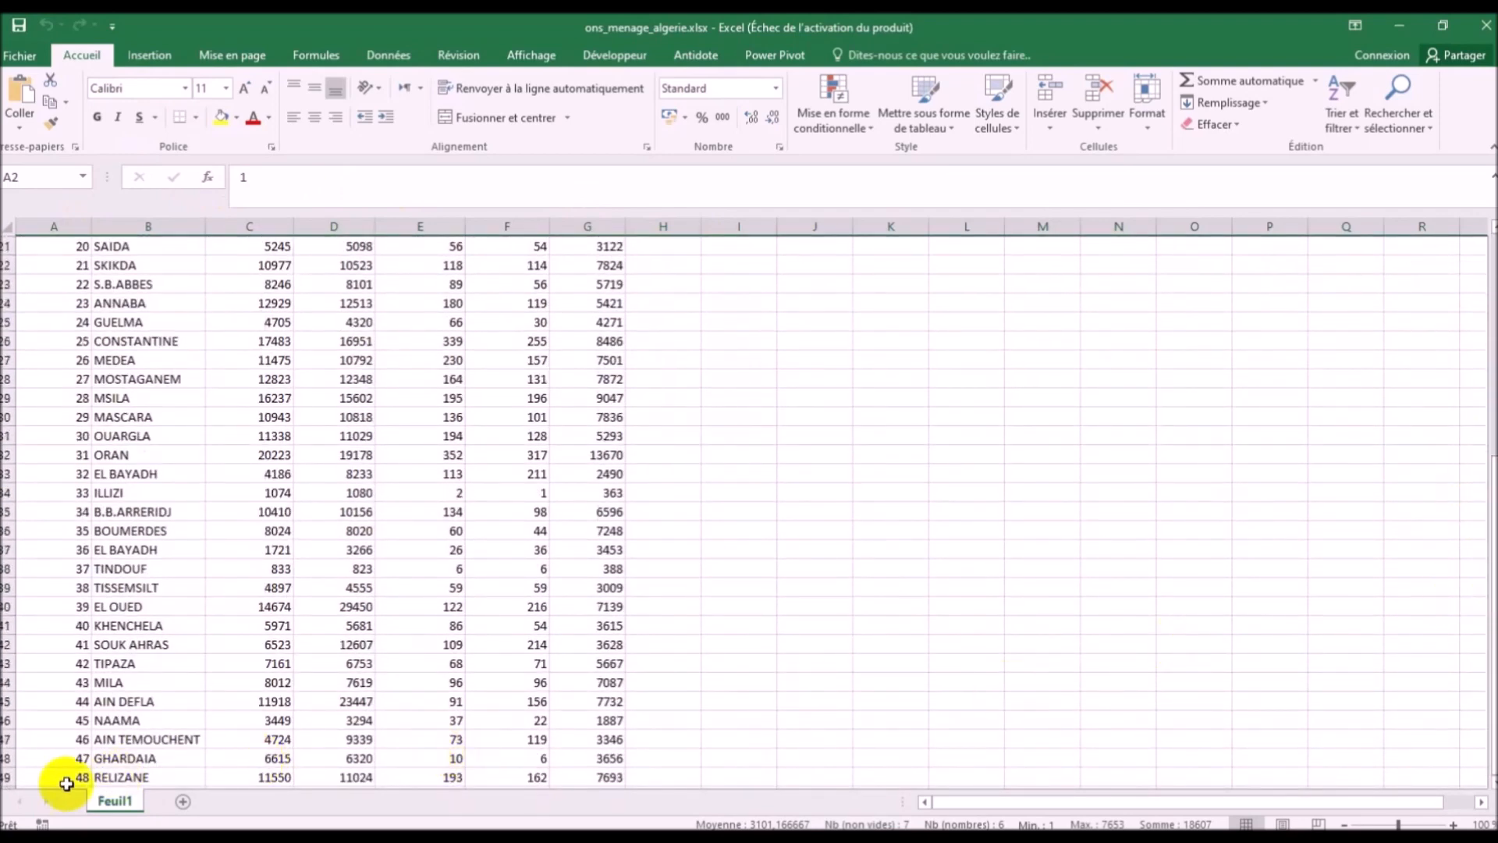
{"action": "left_click", "coordinate": [10, 777]}
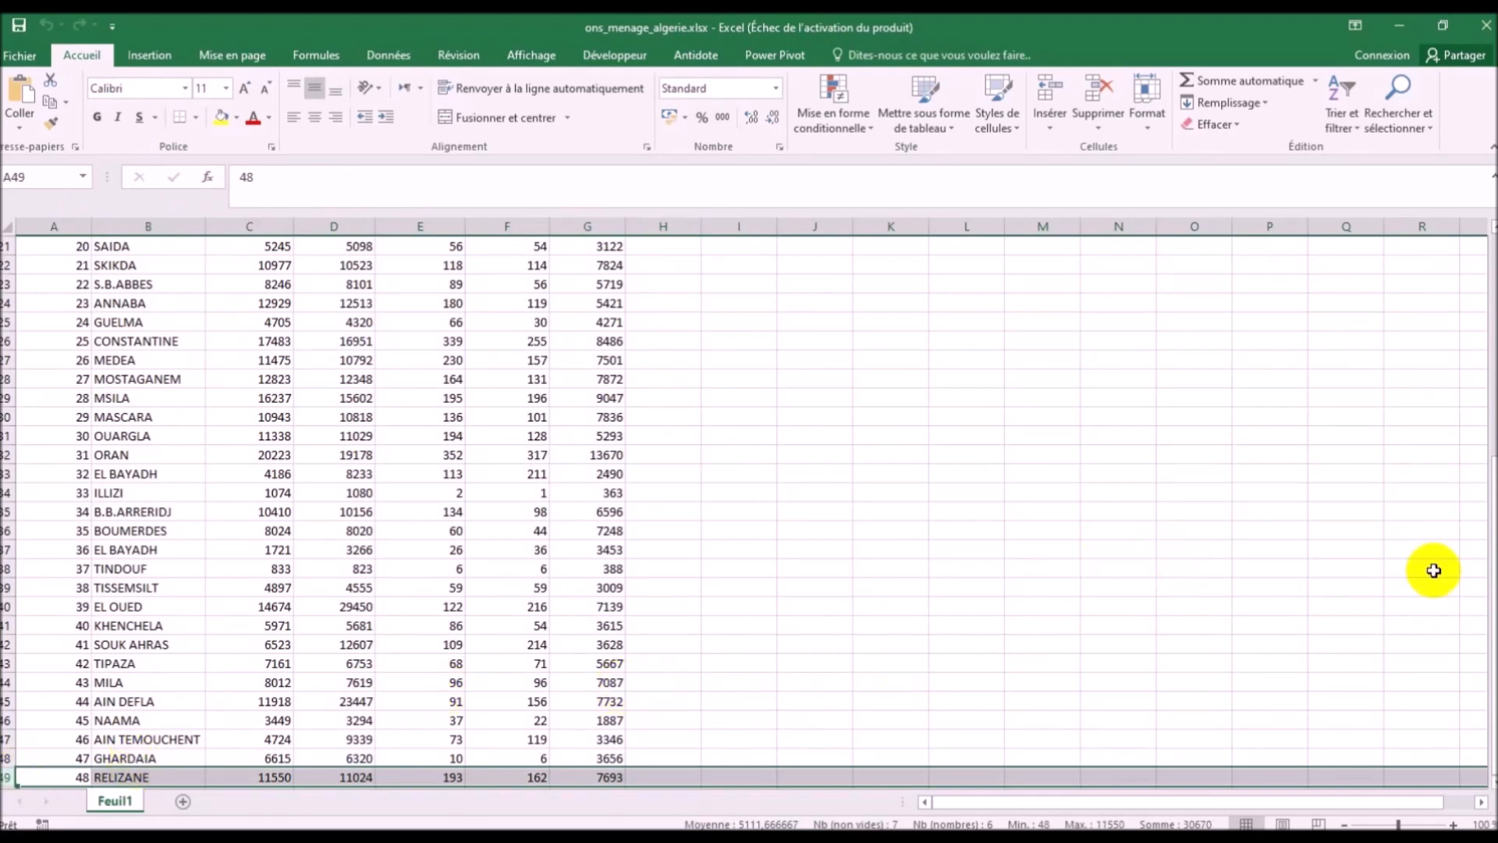
{"action": "left_click_drag", "start_coordinate": [1486, 563], "coordinate": [1492, 278]}
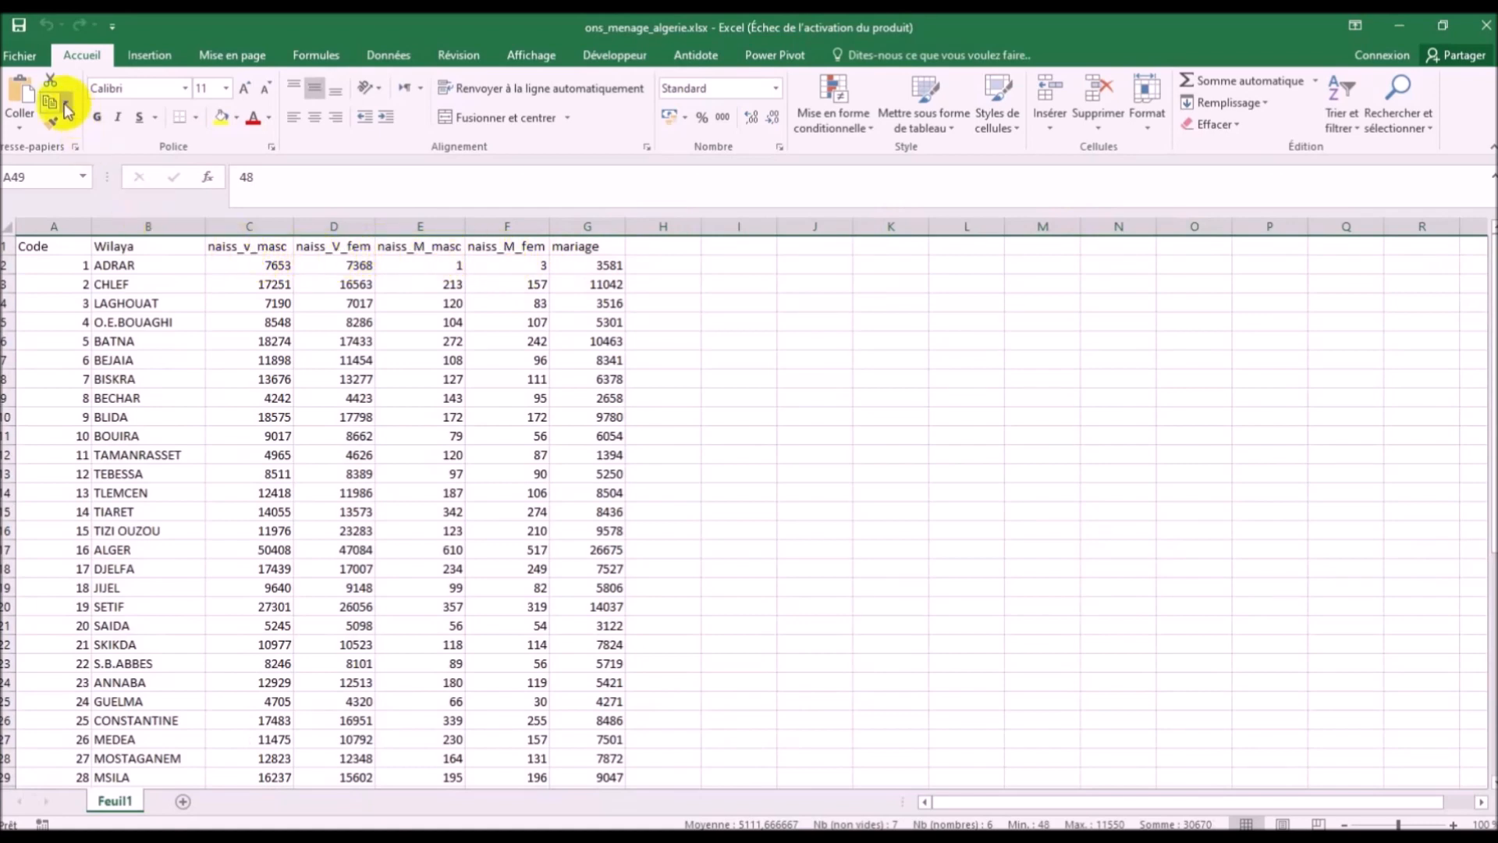
Step: Save the workbook in the Cartographie folder as ons_menage_algerie.csv in semicolon-separated CSV format, leaving the repeated save dialog without saving again
{"action": "left_click", "coordinate": [23, 56]}
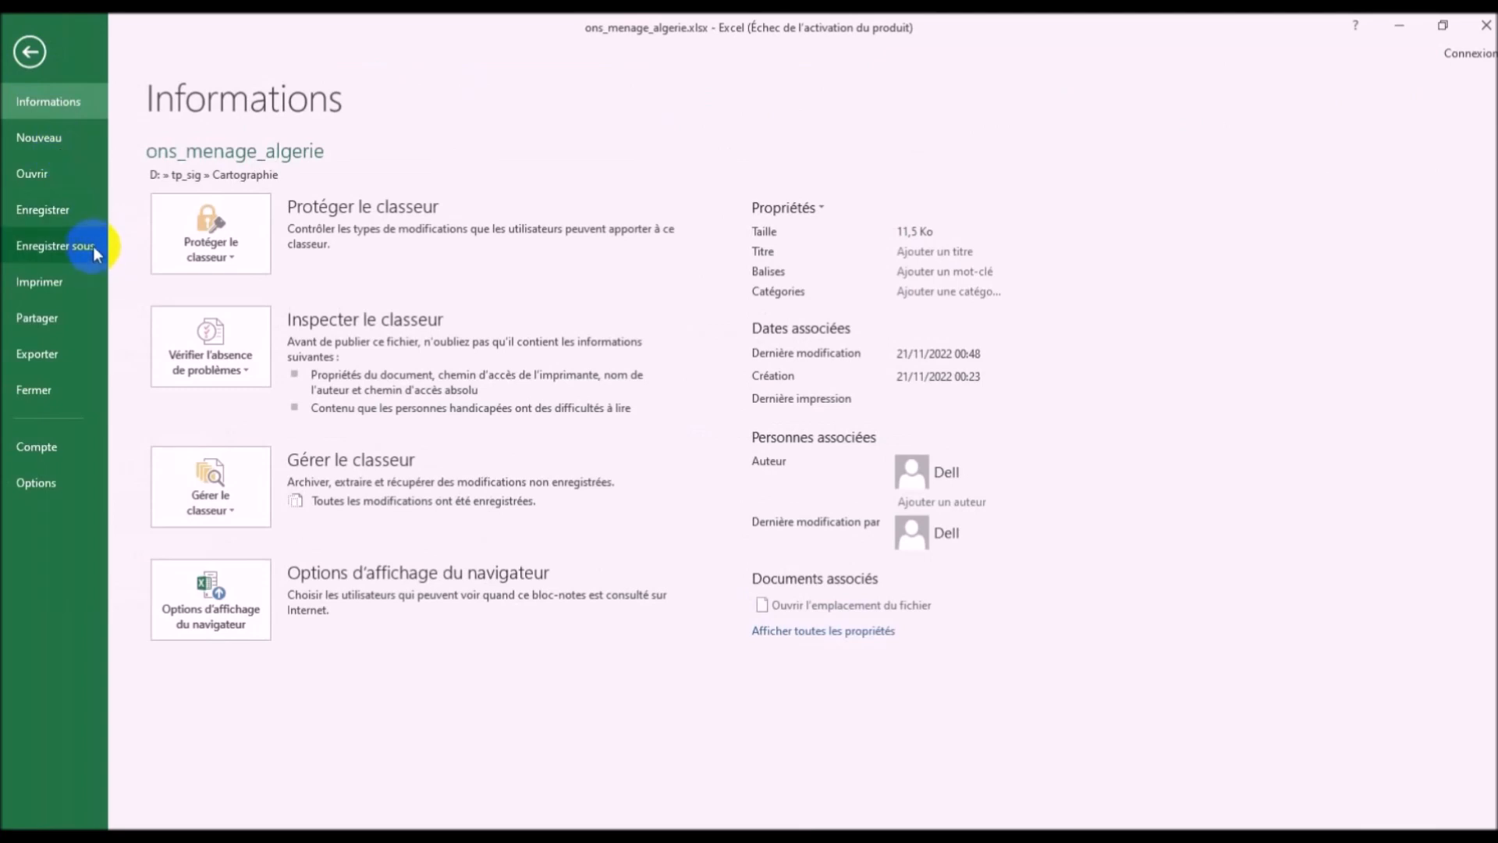
{"action": "left_click", "coordinate": [92, 245]}
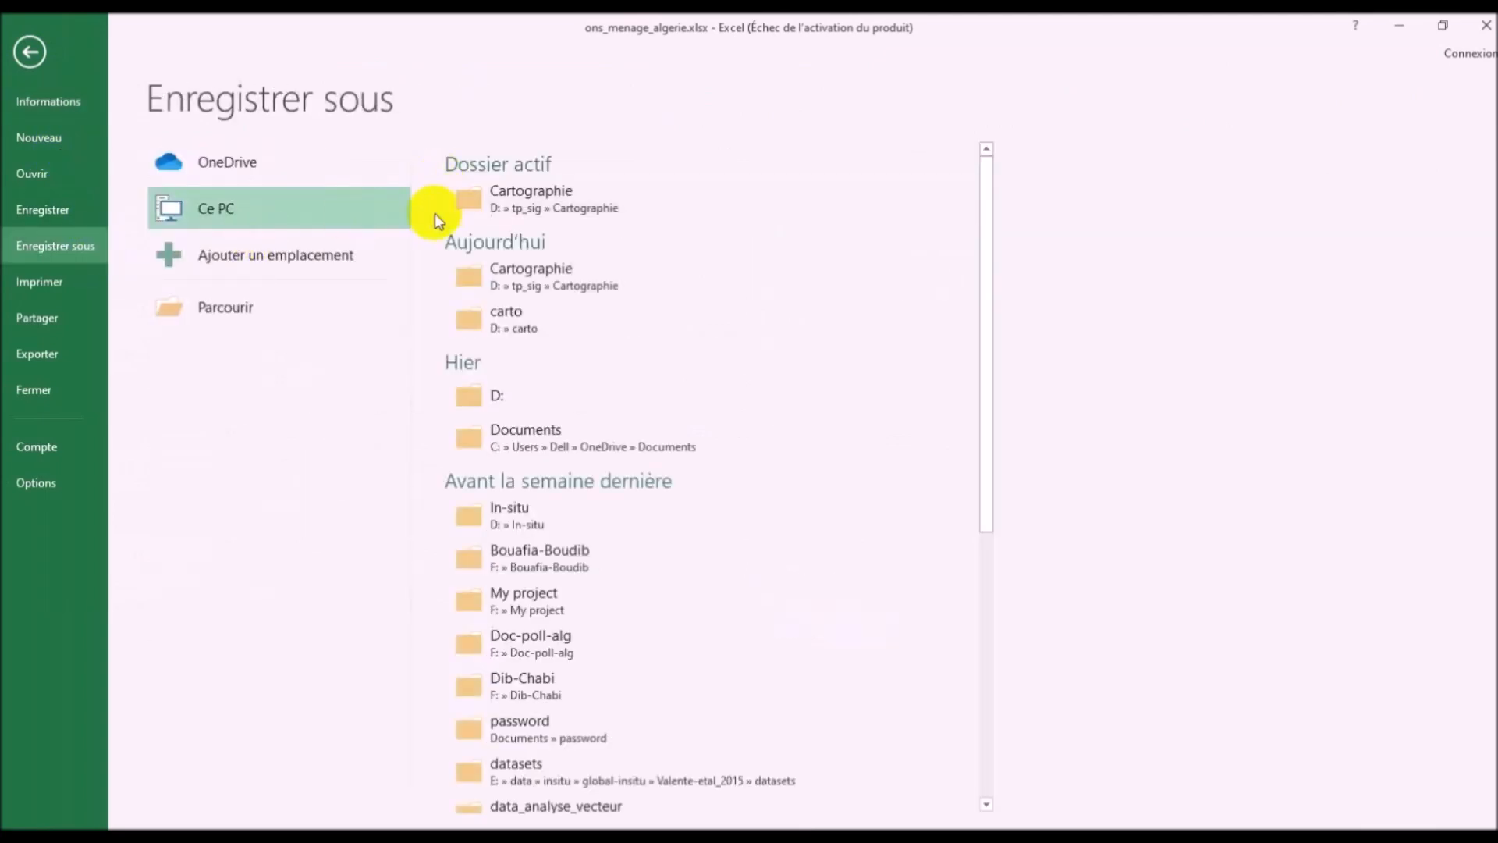
{"action": "left_click", "coordinate": [504, 201]}
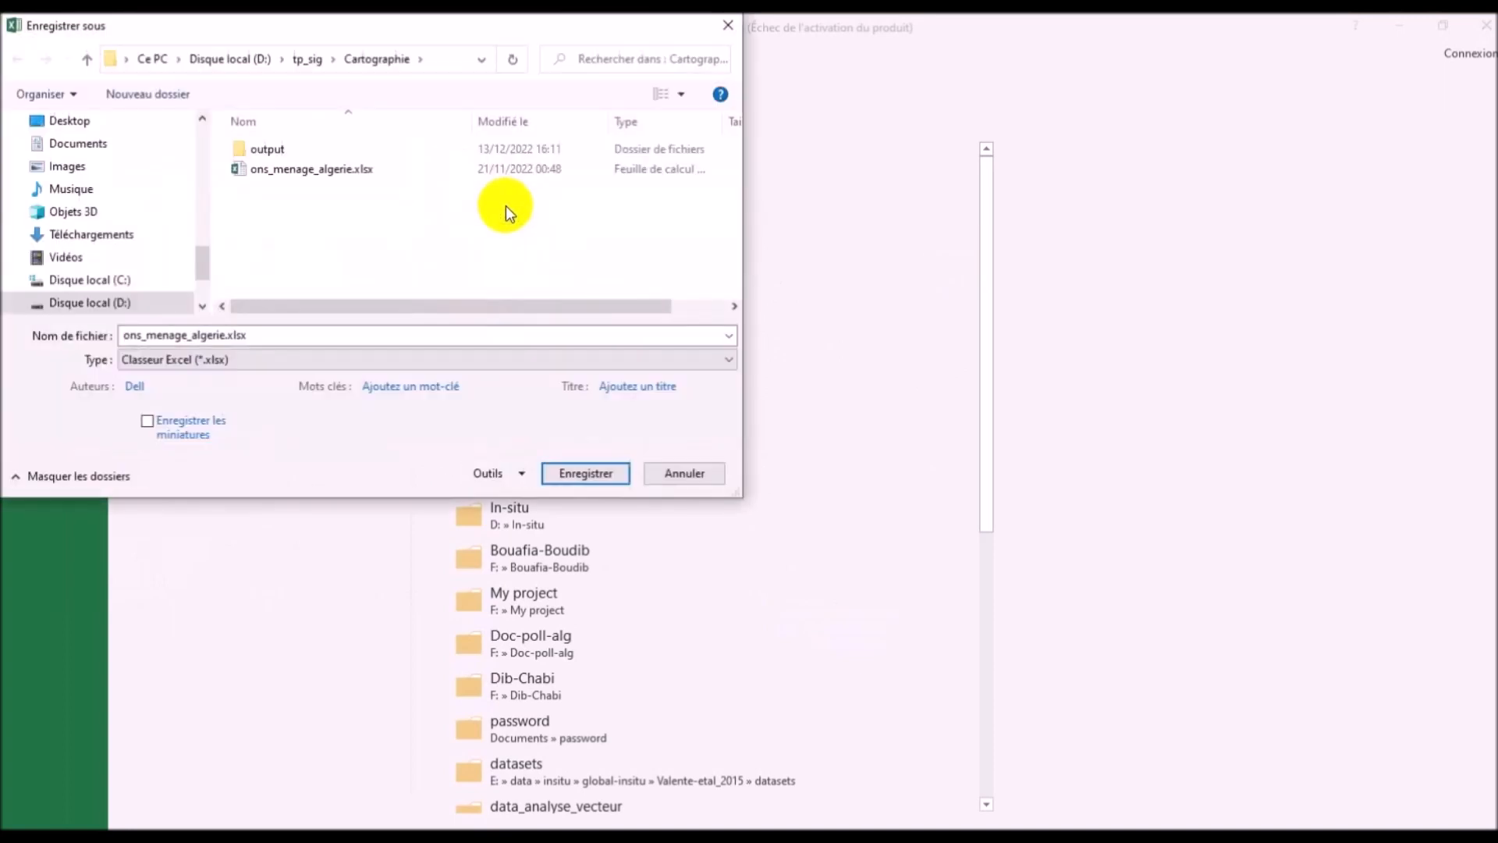
{"action": "left_click", "coordinate": [512, 365]}
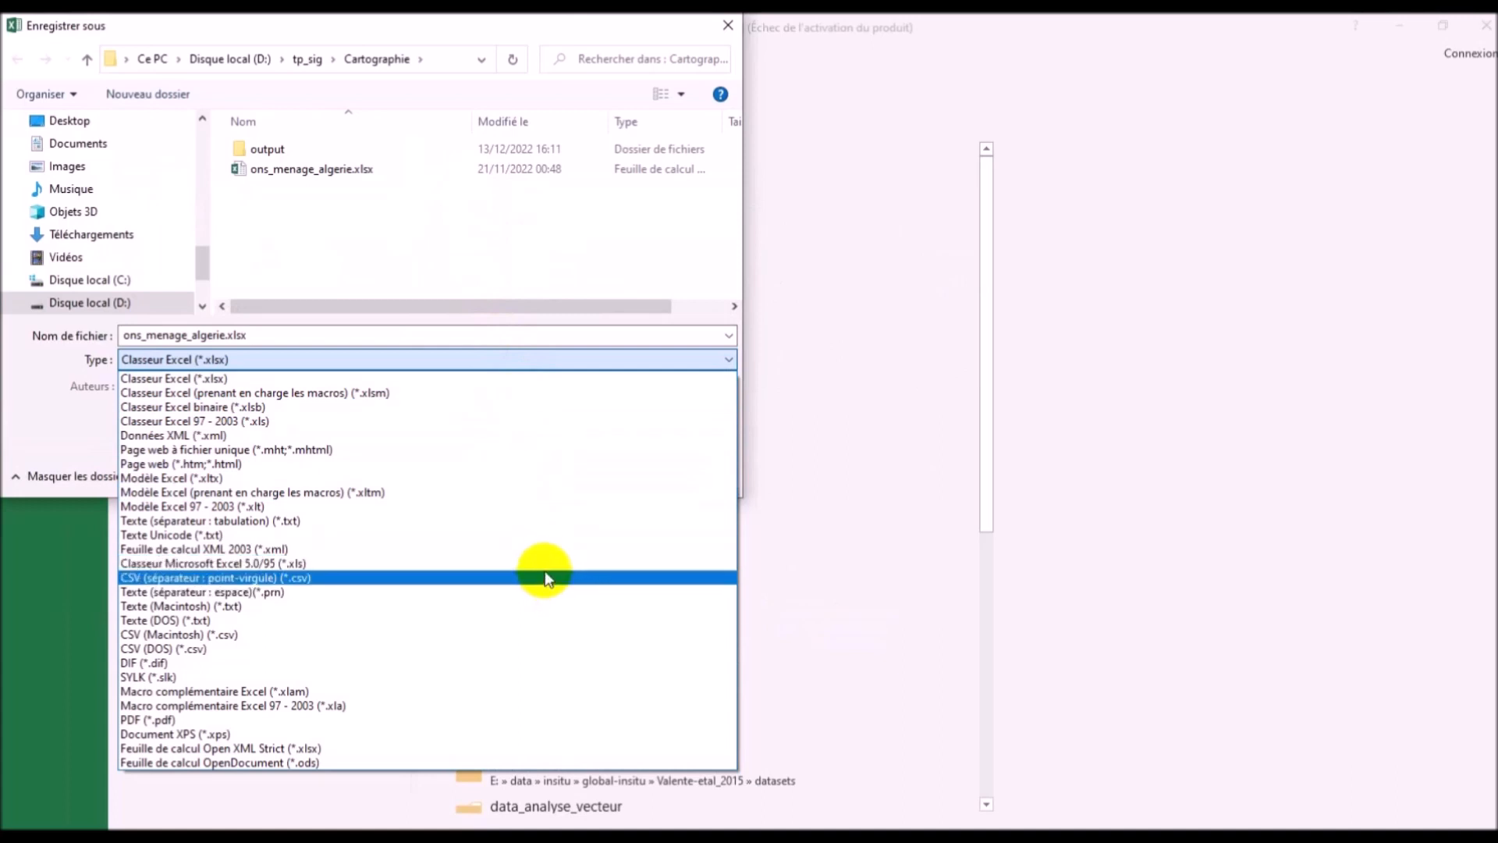
{"action": "left_click", "coordinate": [545, 578]}
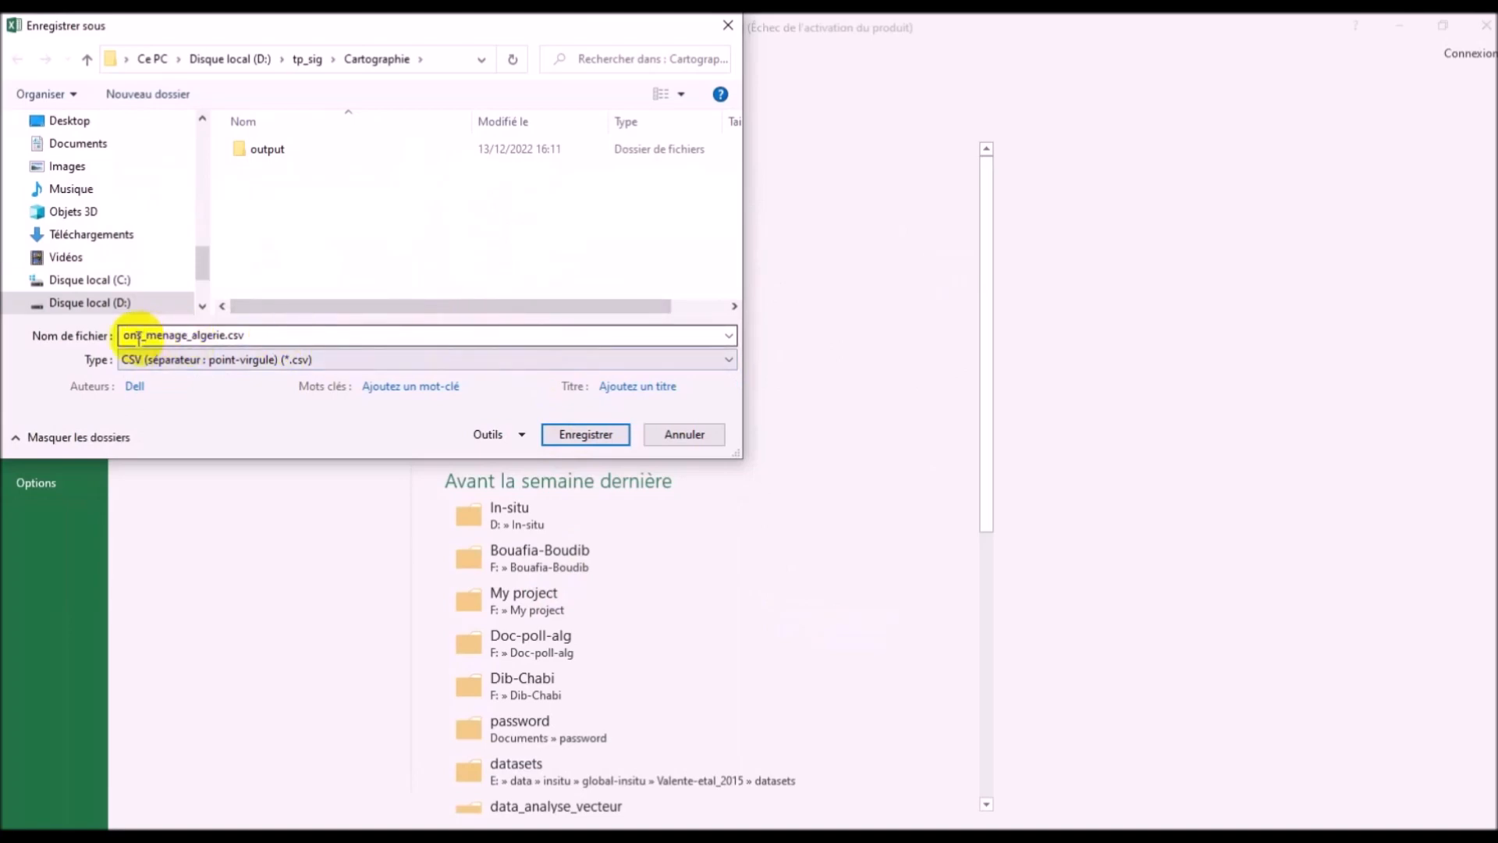
{"action": "left_click", "coordinate": [603, 434]}
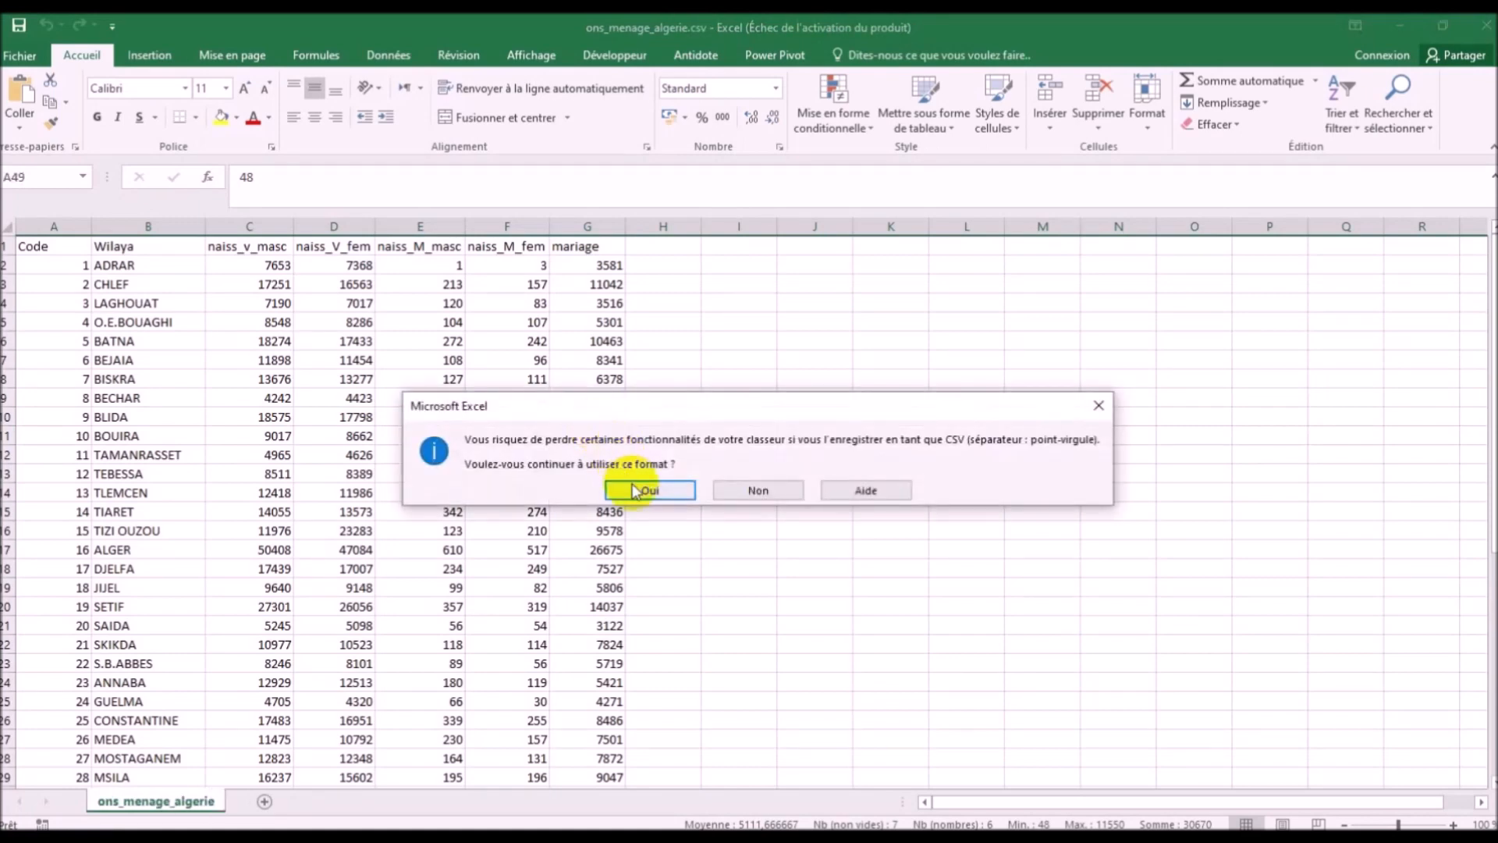
{"action": "left_click", "coordinate": [727, 493]}
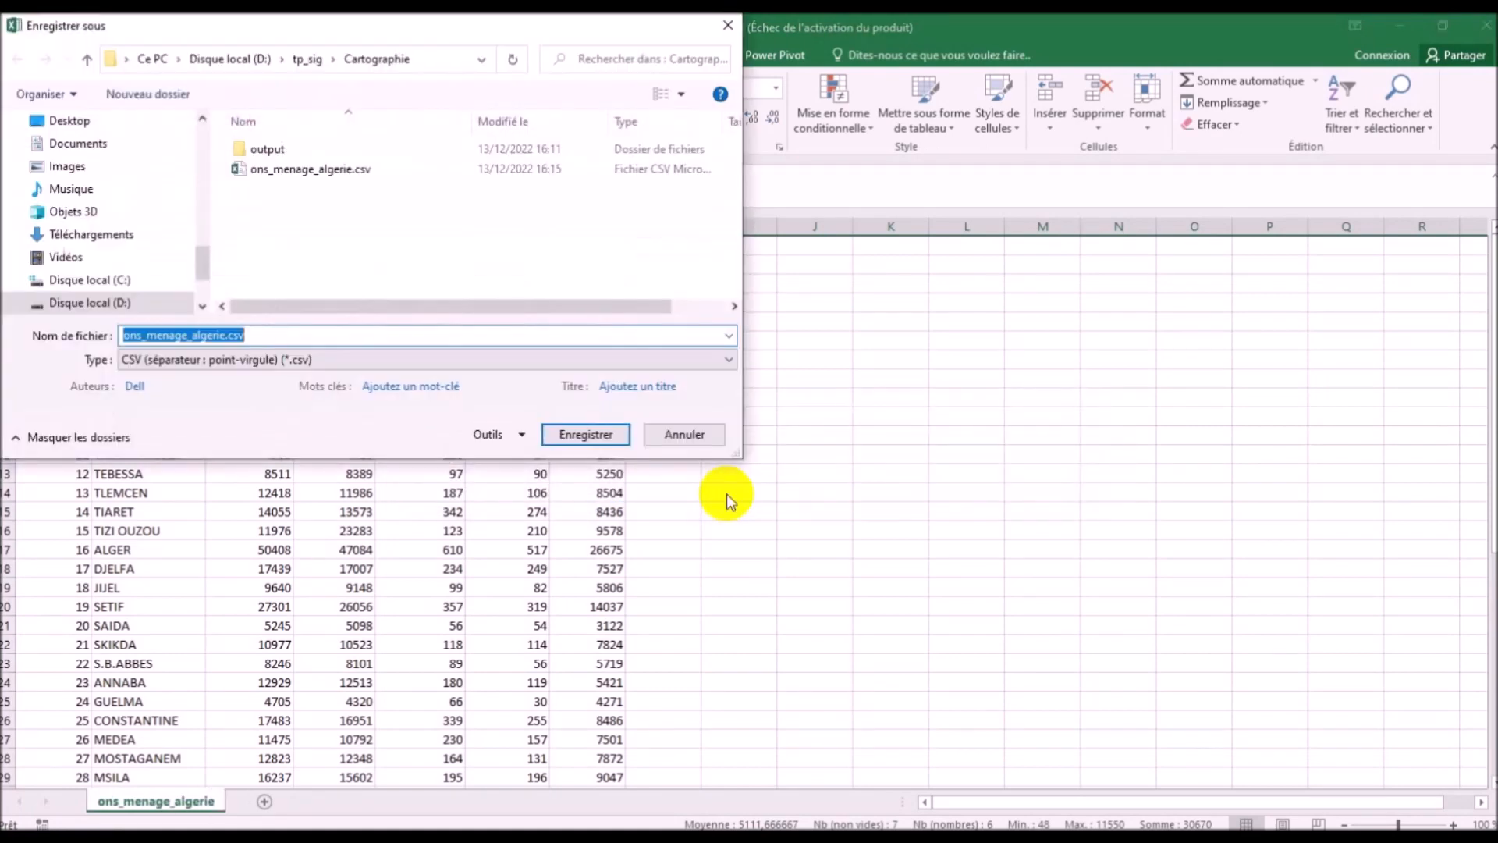
{"action": "left_click", "coordinate": [680, 437]}
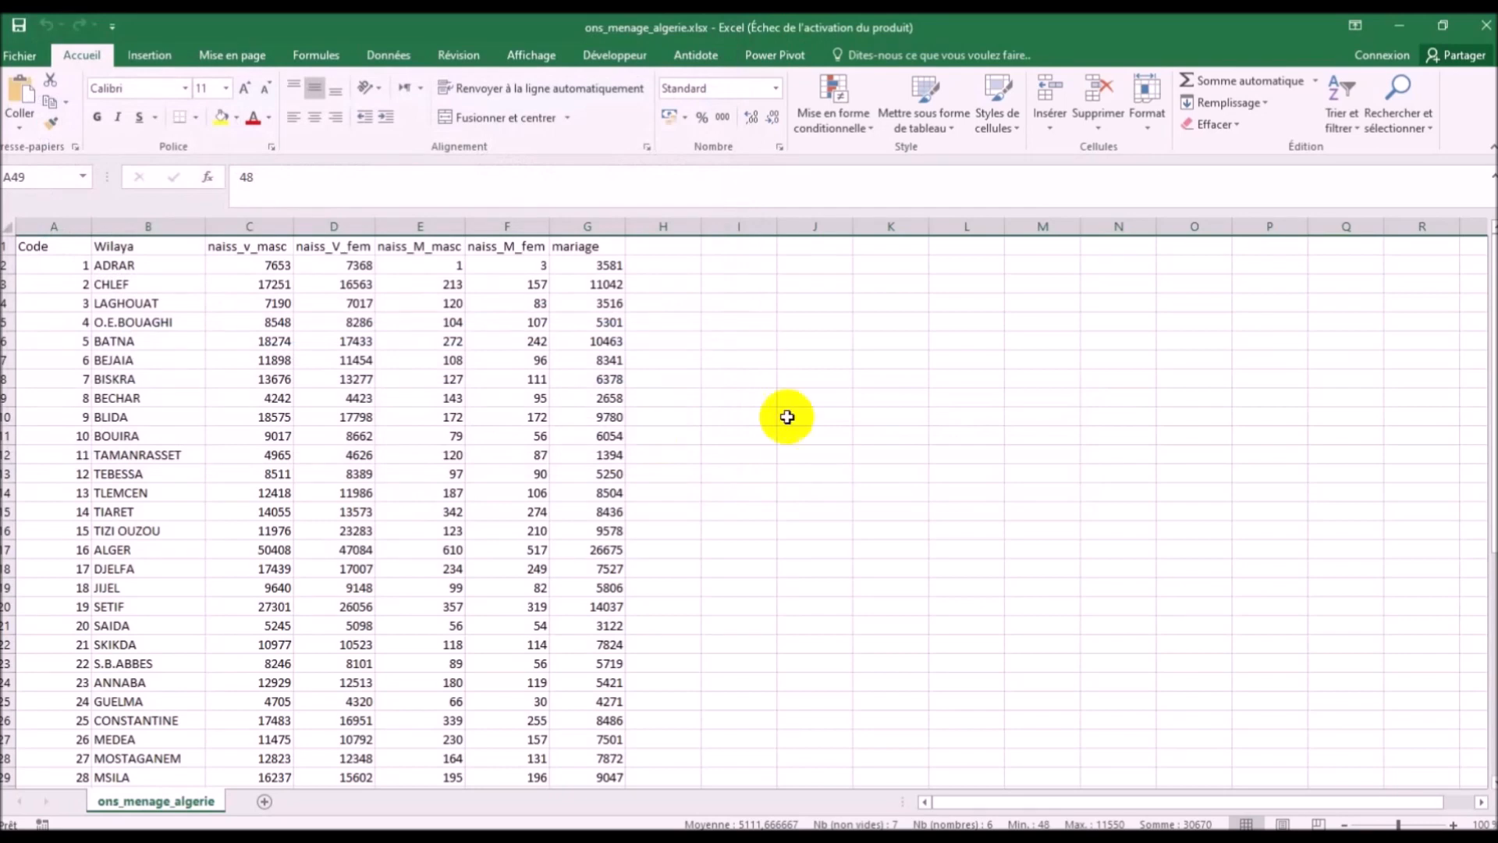
Step: Minimize Excel, check ons_menage_algerie.csv in the Cartographie folder in File Explorer, and return to ArcMap
{"action": "left_click", "coordinate": [1399, 26]}
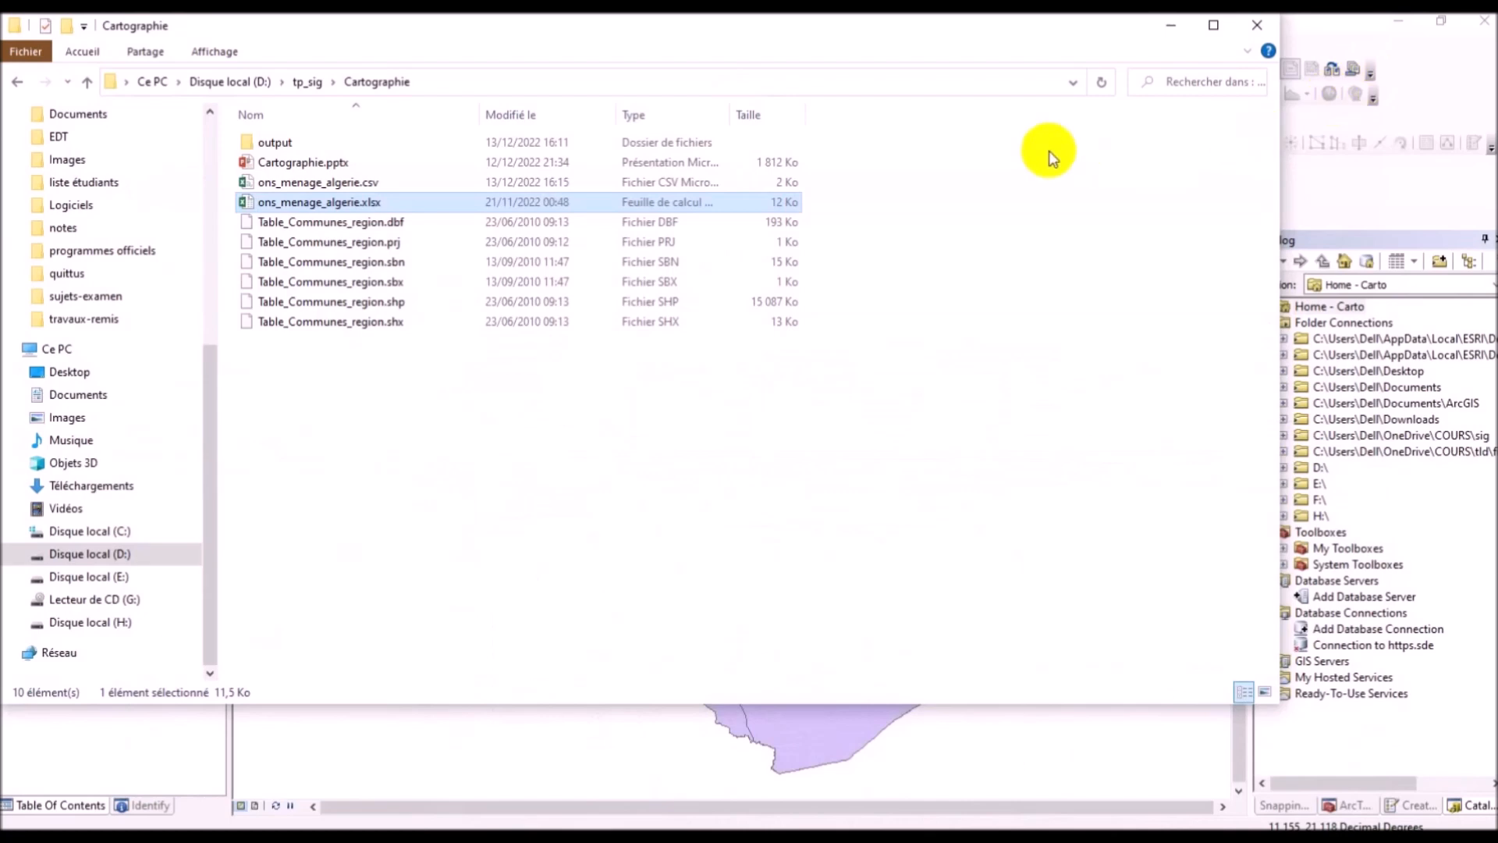
{"action": "left_click", "coordinate": [360, 180]}
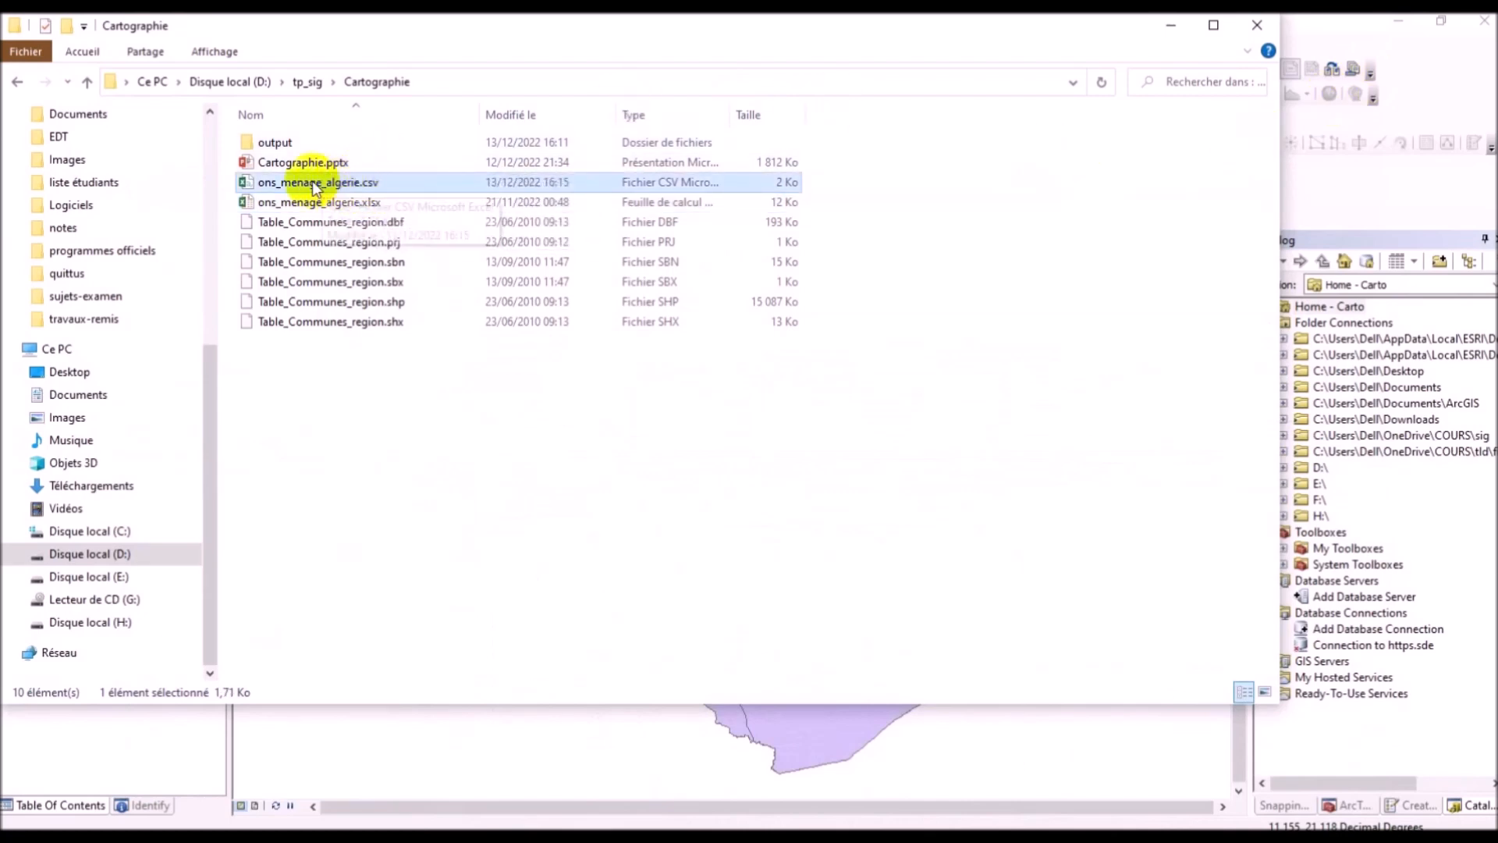
{"action": "left_click", "coordinate": [1182, 37]}
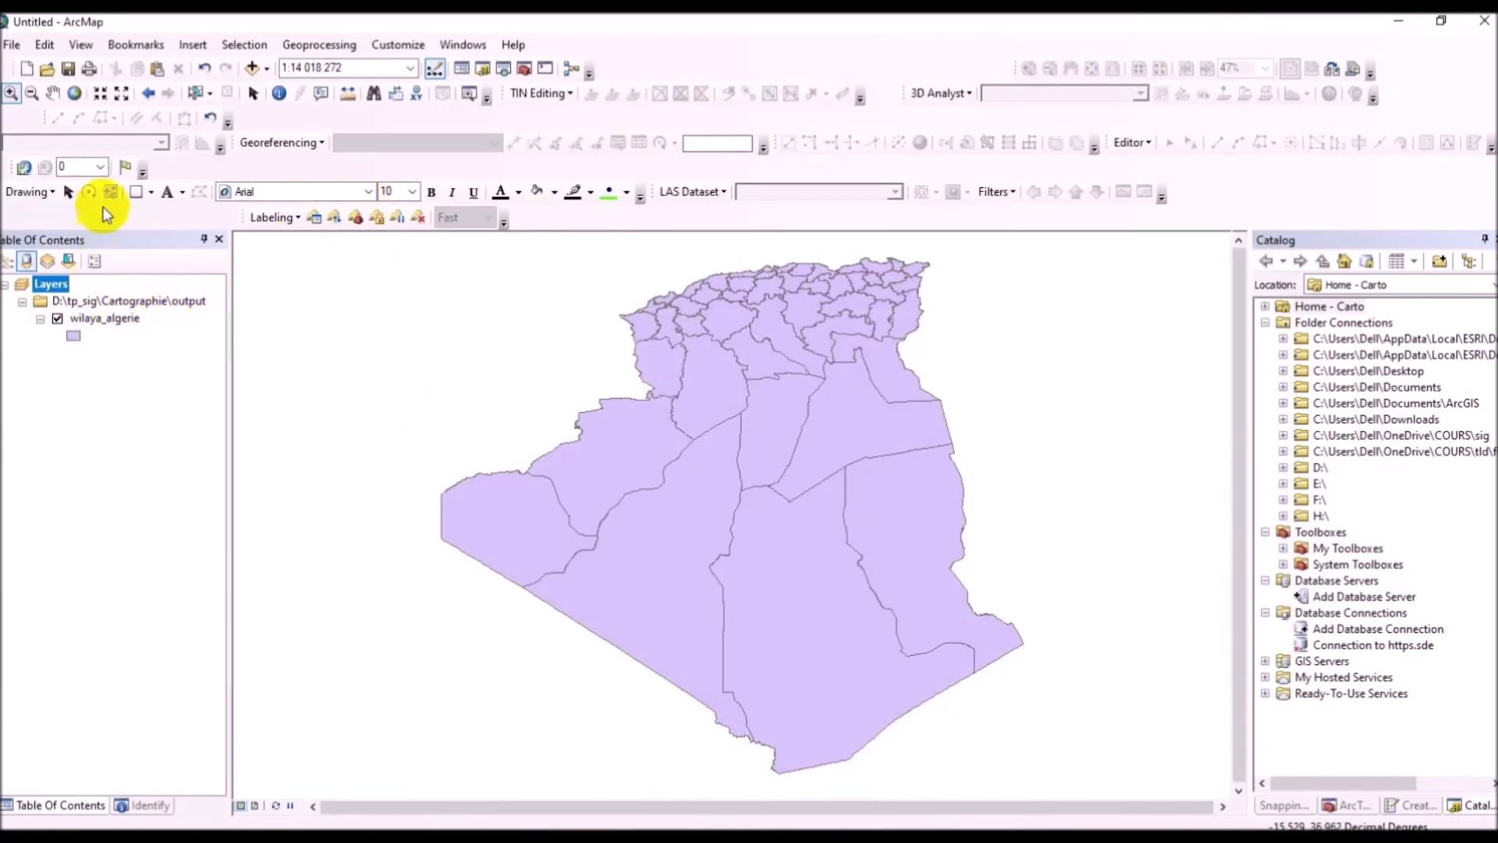
Step: Add the ons_menage_algerie.csv table from the Cartographie folder to the map
{"action": "left_click", "coordinate": [252, 68]}
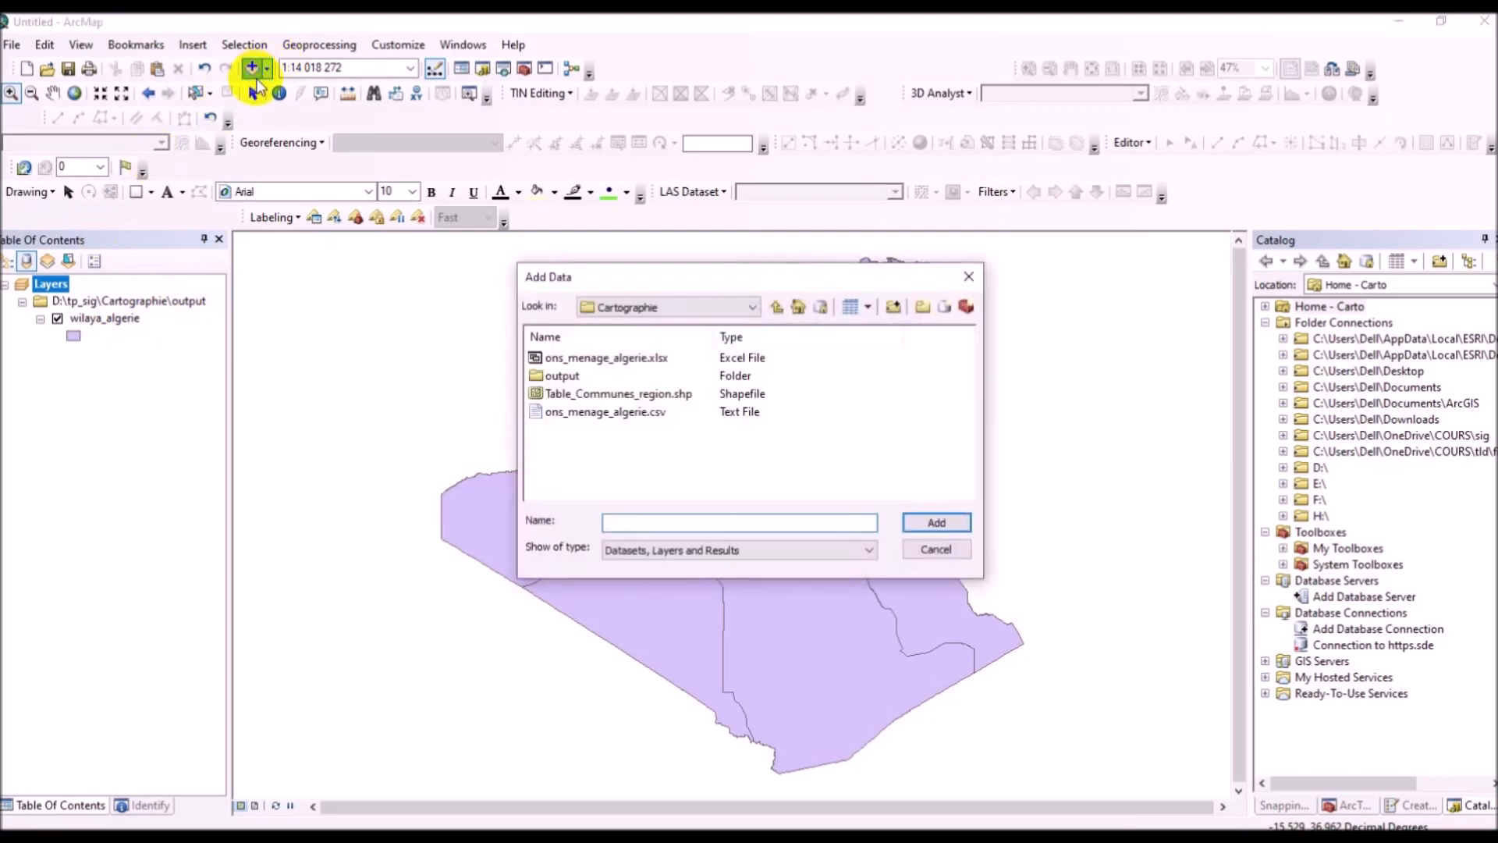
{"action": "left_click", "coordinate": [638, 413]}
{"action": "left_click", "coordinate": [918, 526]}
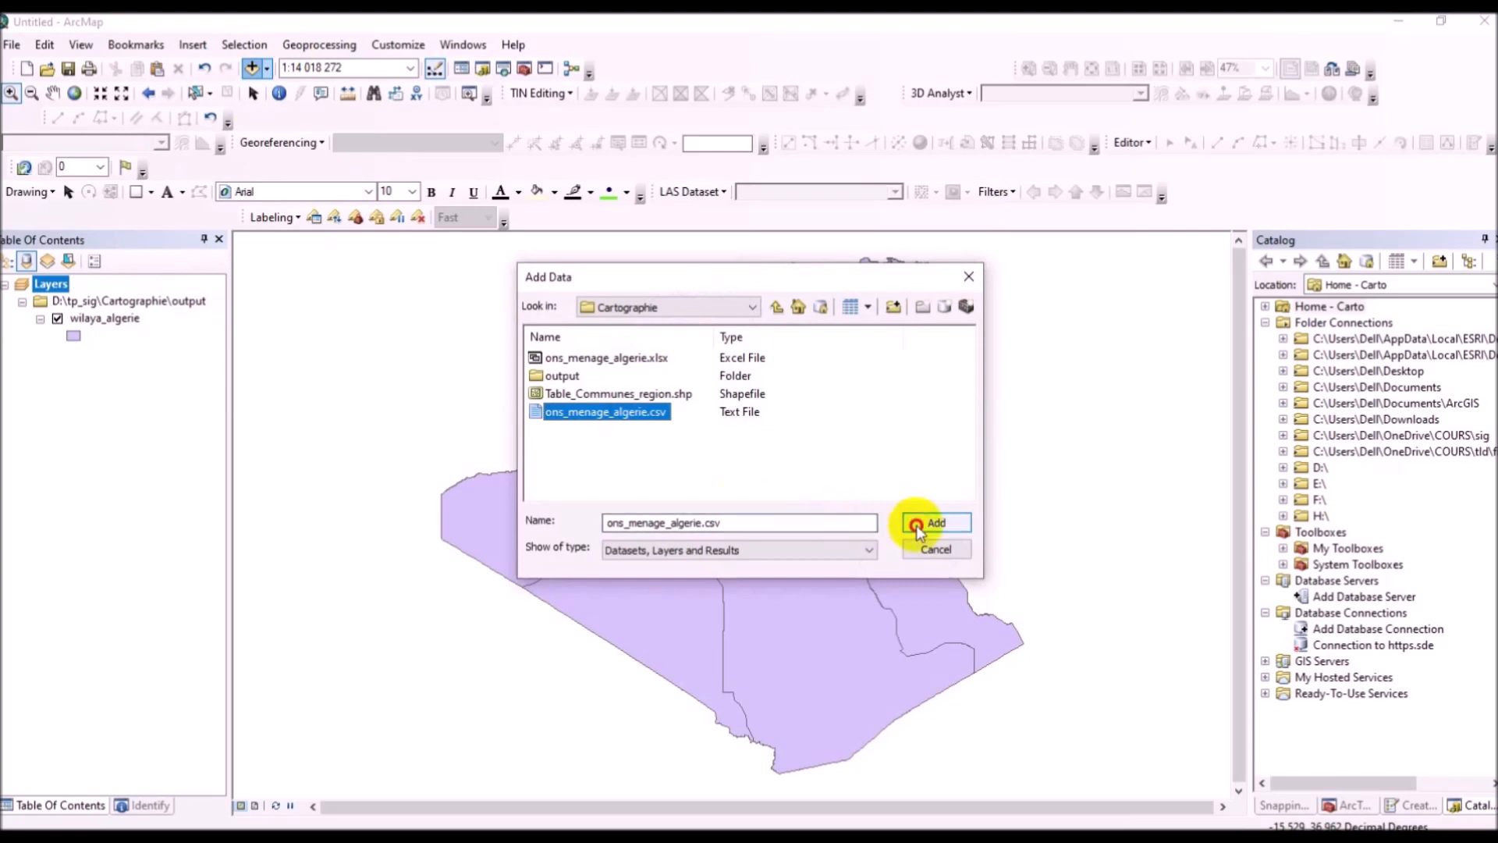
Step: Open the wilaya_algerie layer's attribute table and examine its CODEW column
{"action": "left_click", "coordinate": [132, 320]}
{"action": "right_click", "coordinate": [134, 326]}
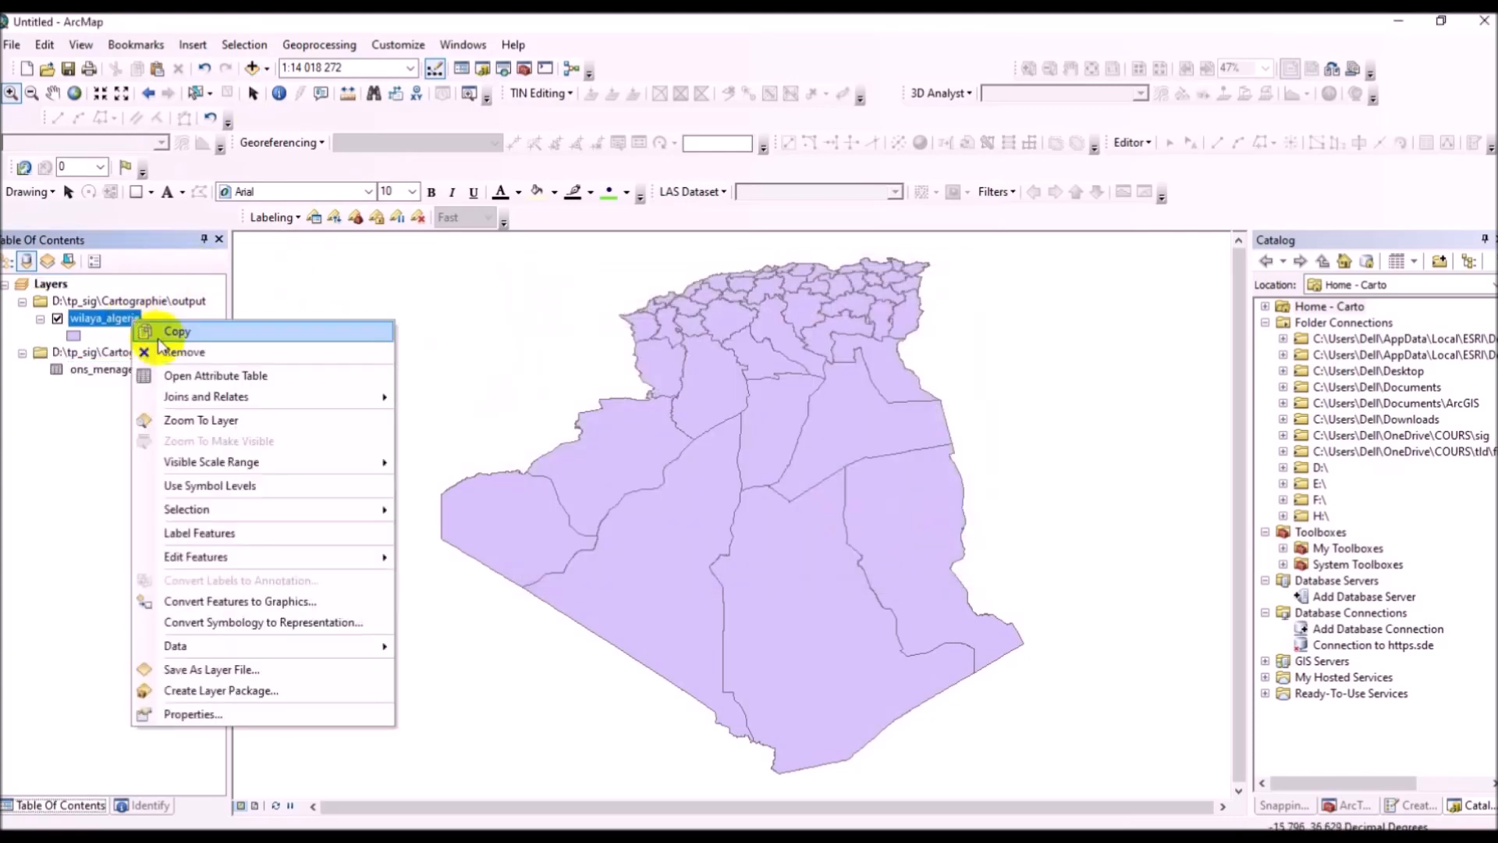
{"action": "left_click", "coordinate": [182, 378]}
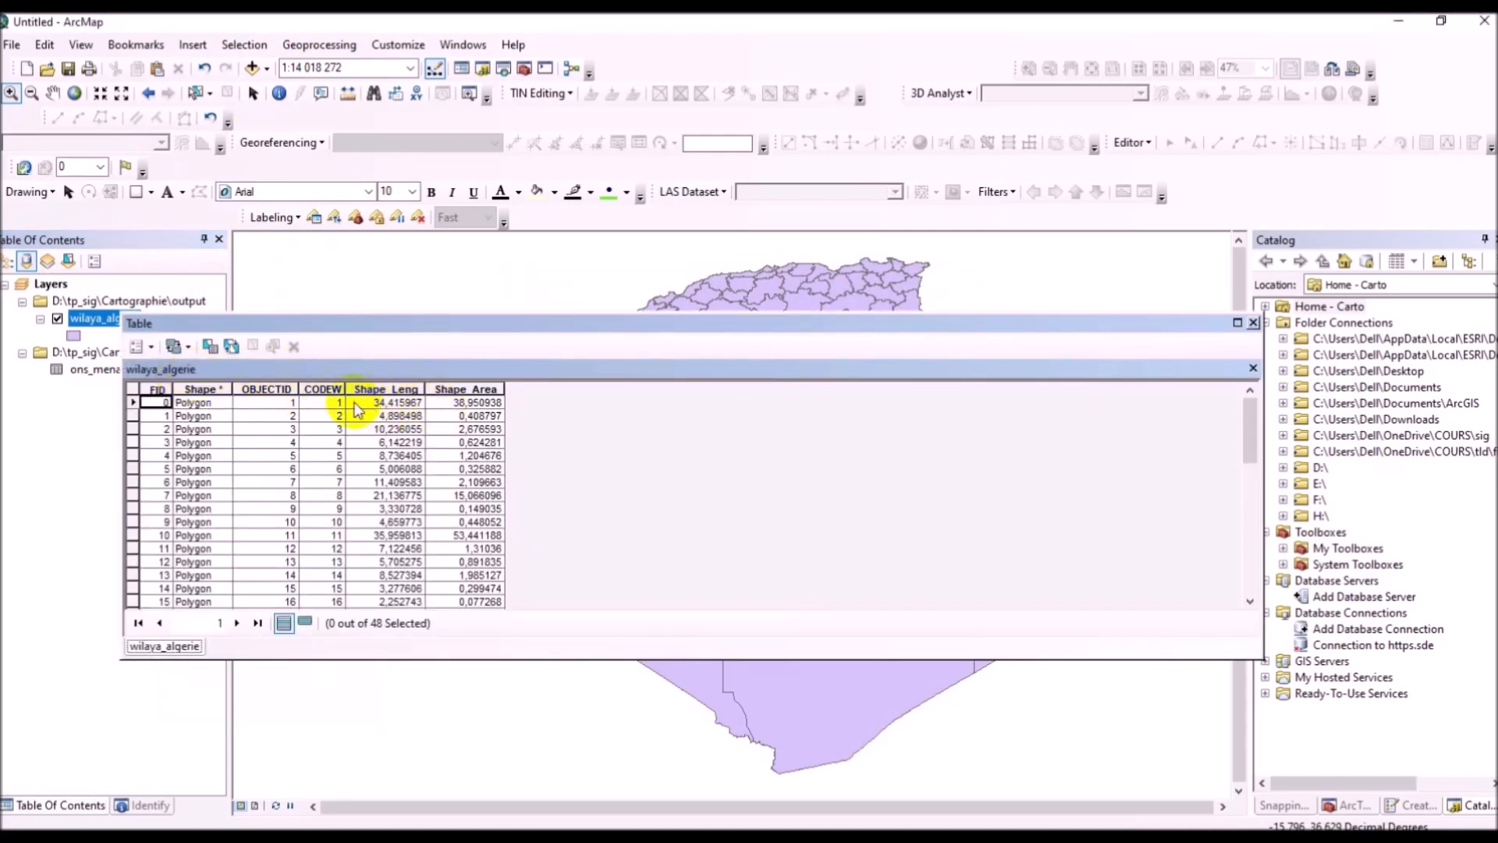
{"action": "left_click", "coordinate": [322, 390]}
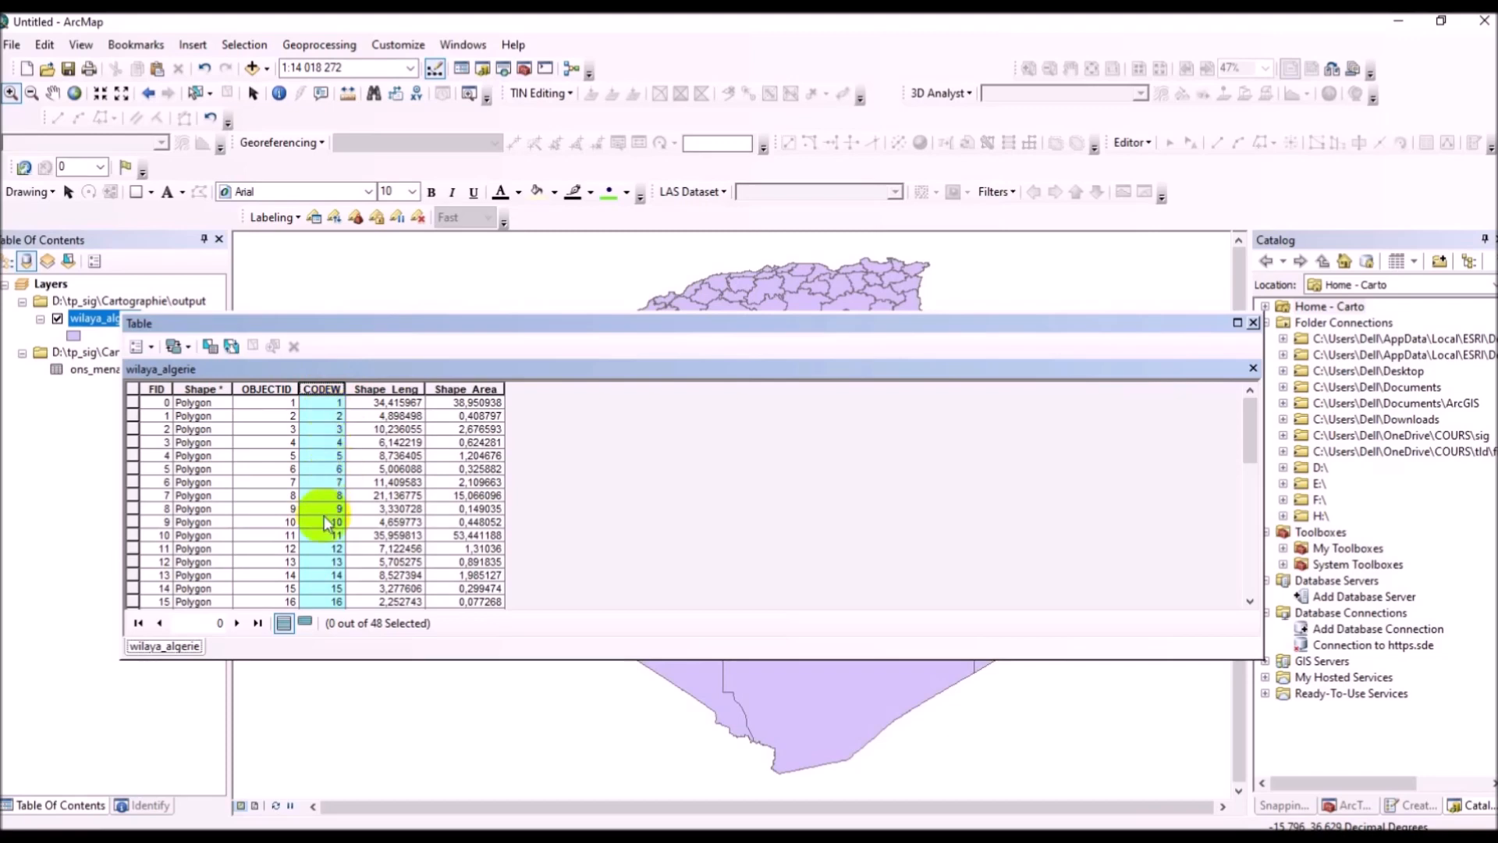
Step: Close the wilaya_algerie table, open the ons_menage_algerie.csv table, and examine its Wilaya and Code columns
{"action": "left_click", "coordinate": [1251, 366]}
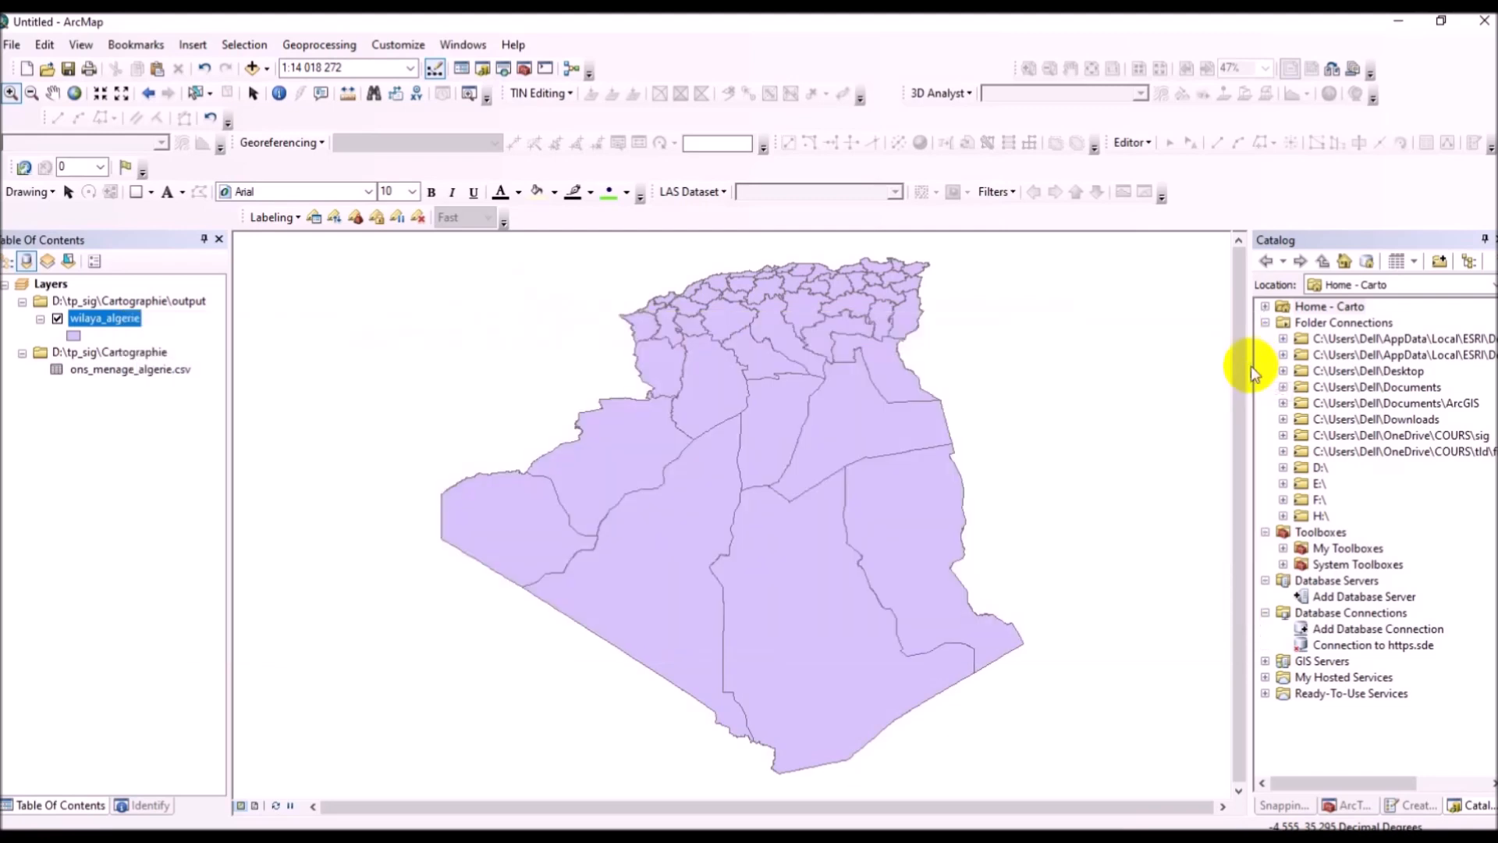
{"action": "left_click", "coordinate": [118, 372]}
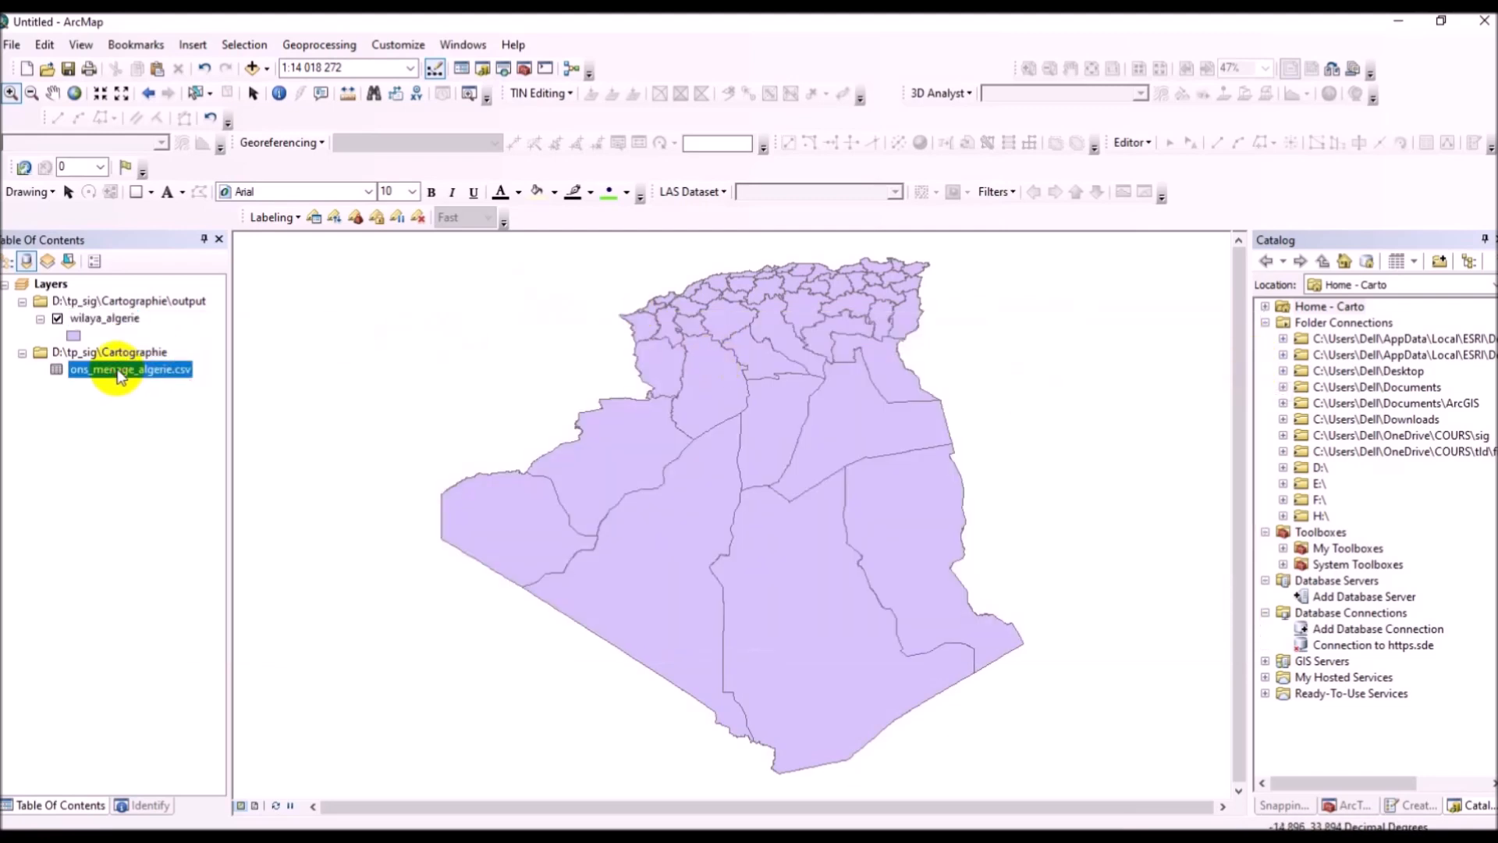
{"action": "right_click", "coordinate": [117, 369]}
{"action": "left_click", "coordinate": [146, 381]}
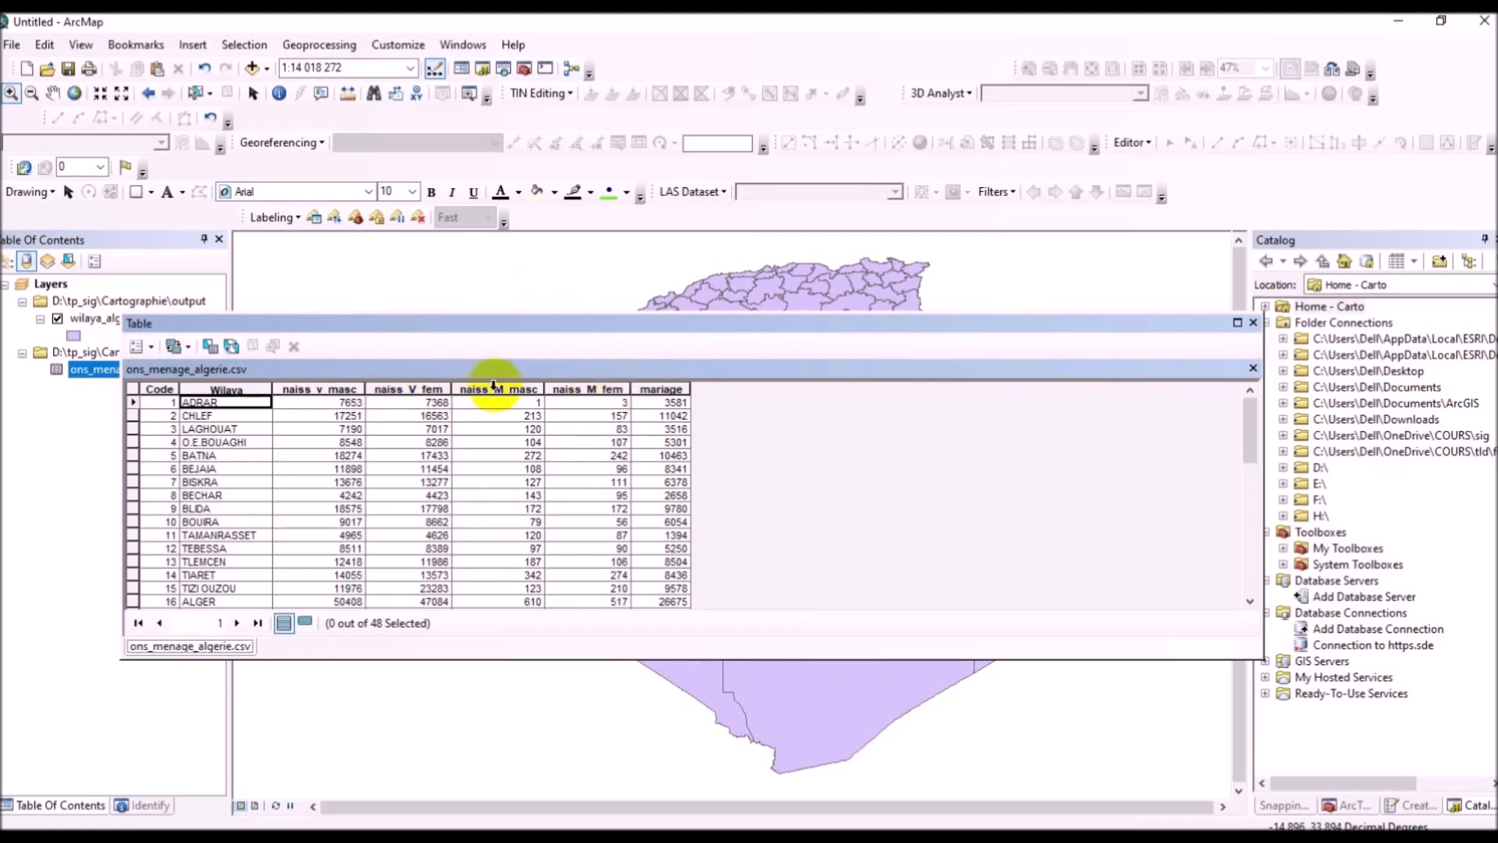
{"action": "left_click", "coordinate": [207, 389]}
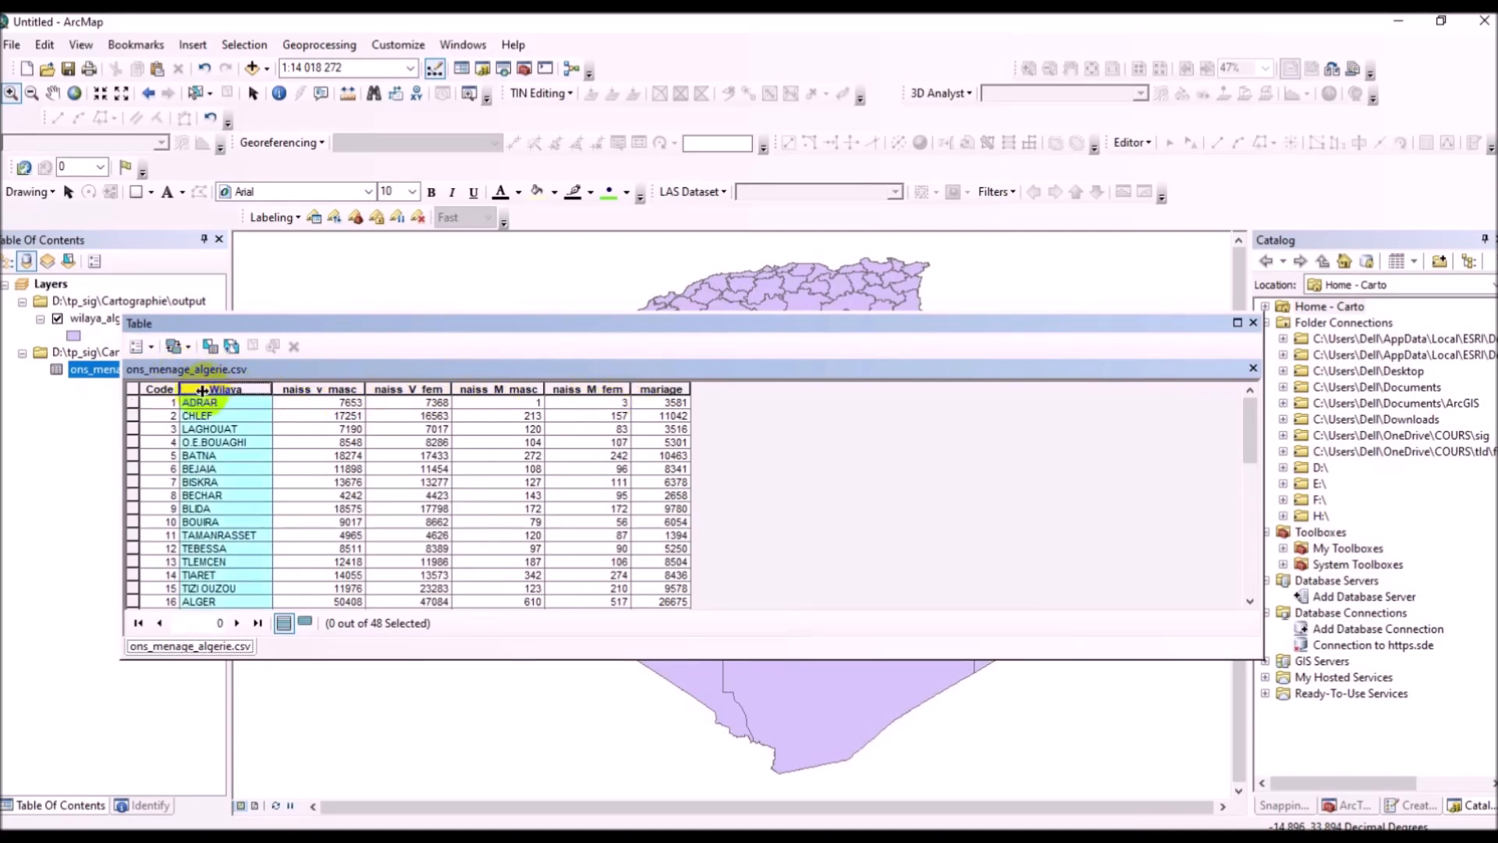
{"action": "left_click", "coordinate": [158, 388]}
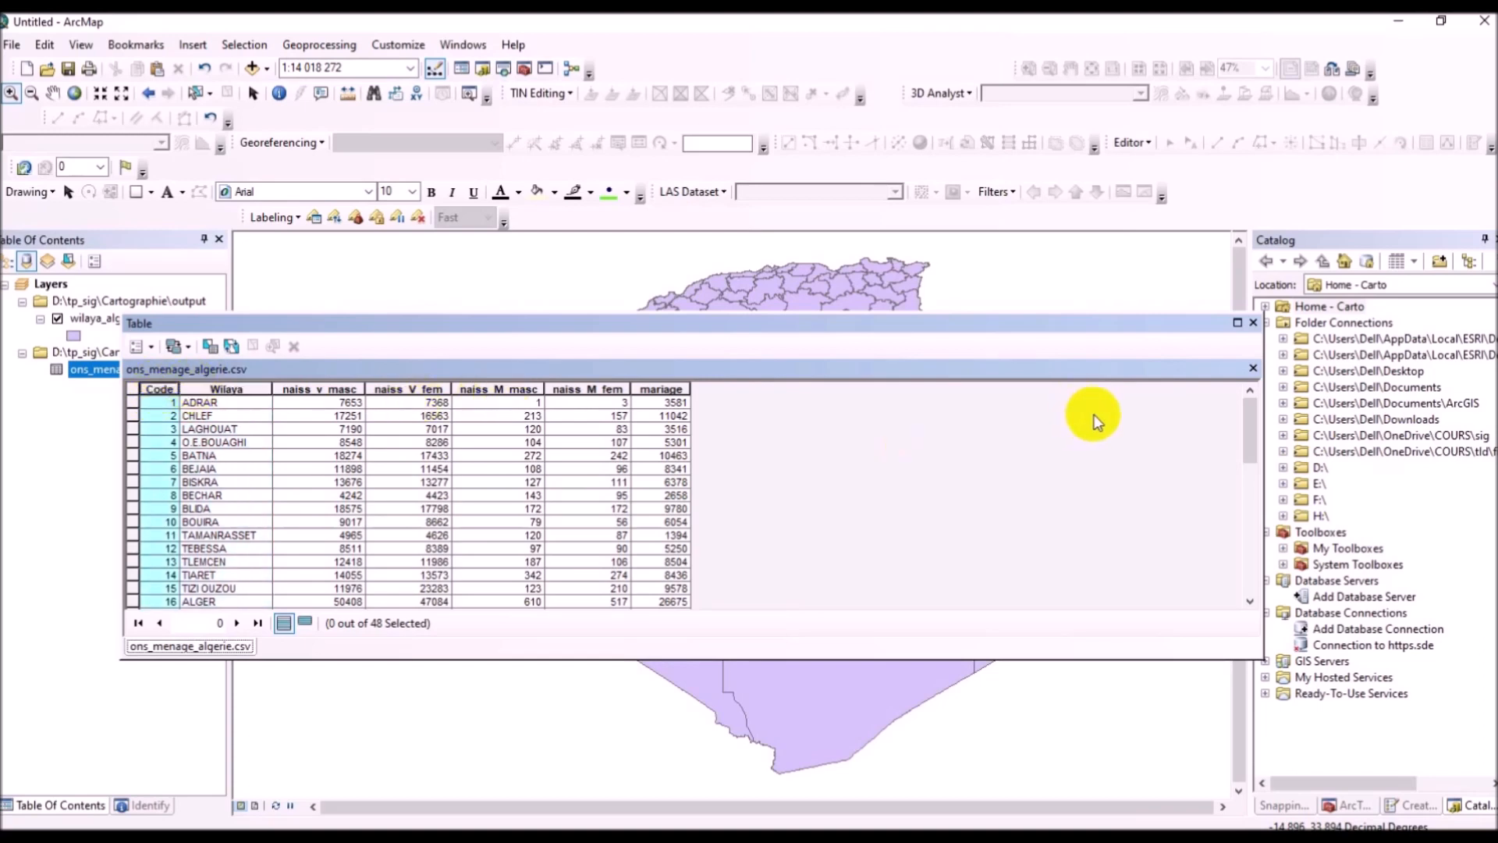
{"action": "left_click", "coordinate": [1253, 323]}
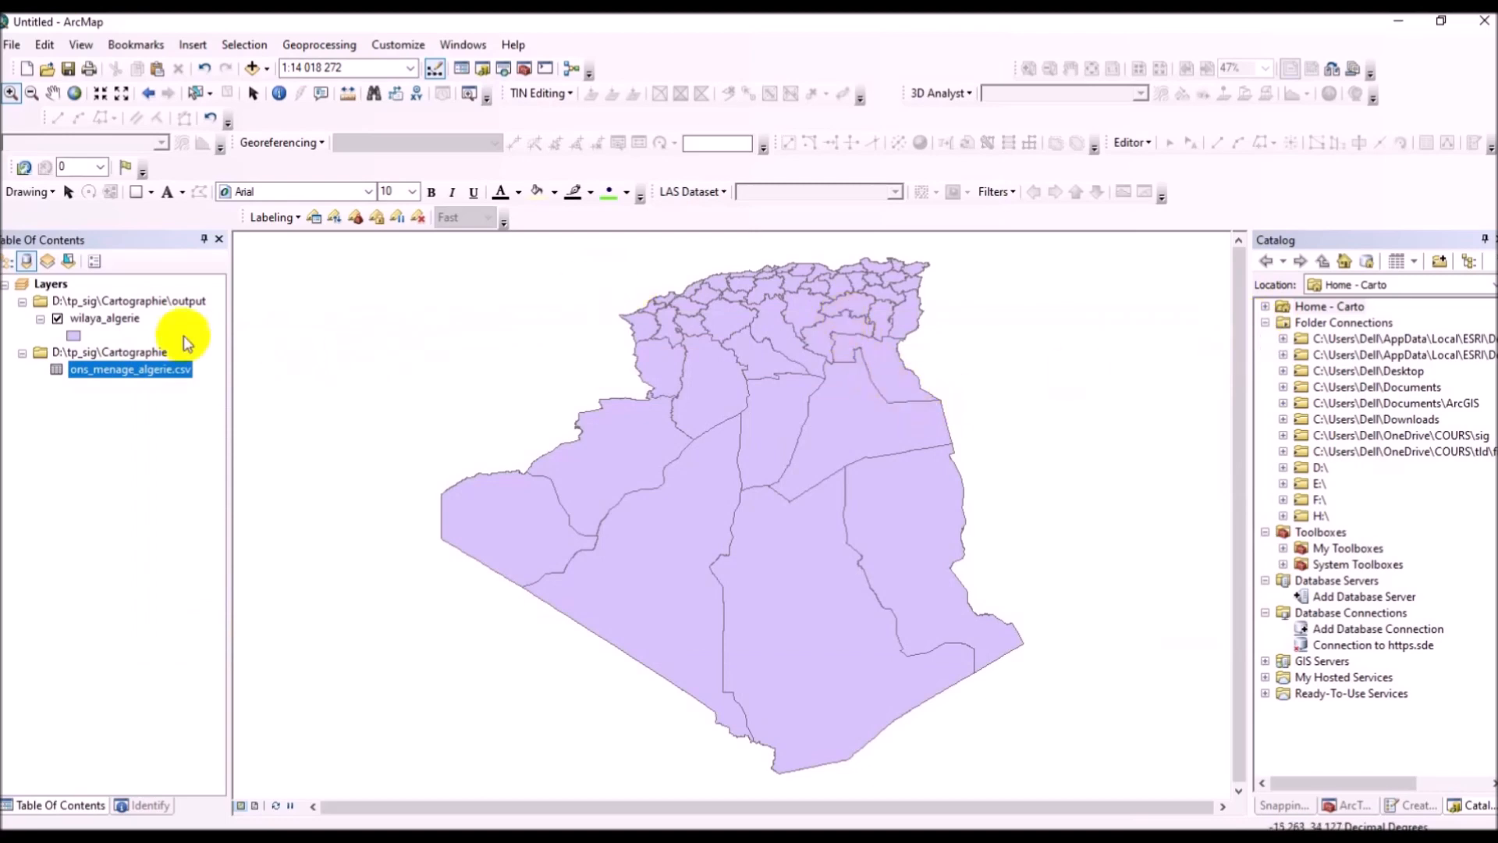
Step: Join ons_menage_algerie.csv to the wilaya_algerie layer, matching CODEW to Code and keeping all records
{"action": "left_click", "coordinate": [148, 303]}
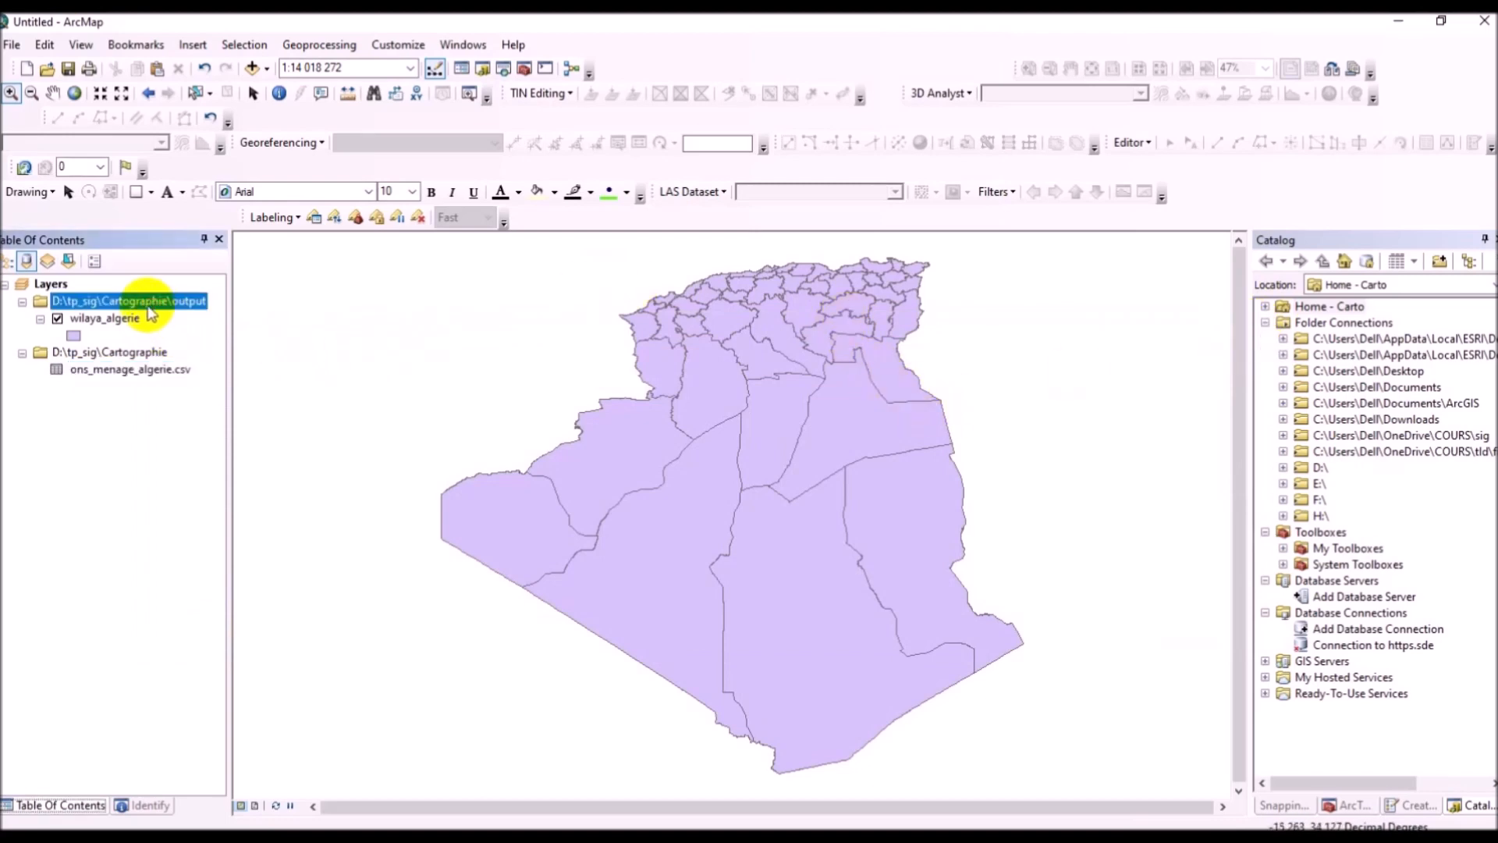
{"action": "right_click", "coordinate": [149, 310]}
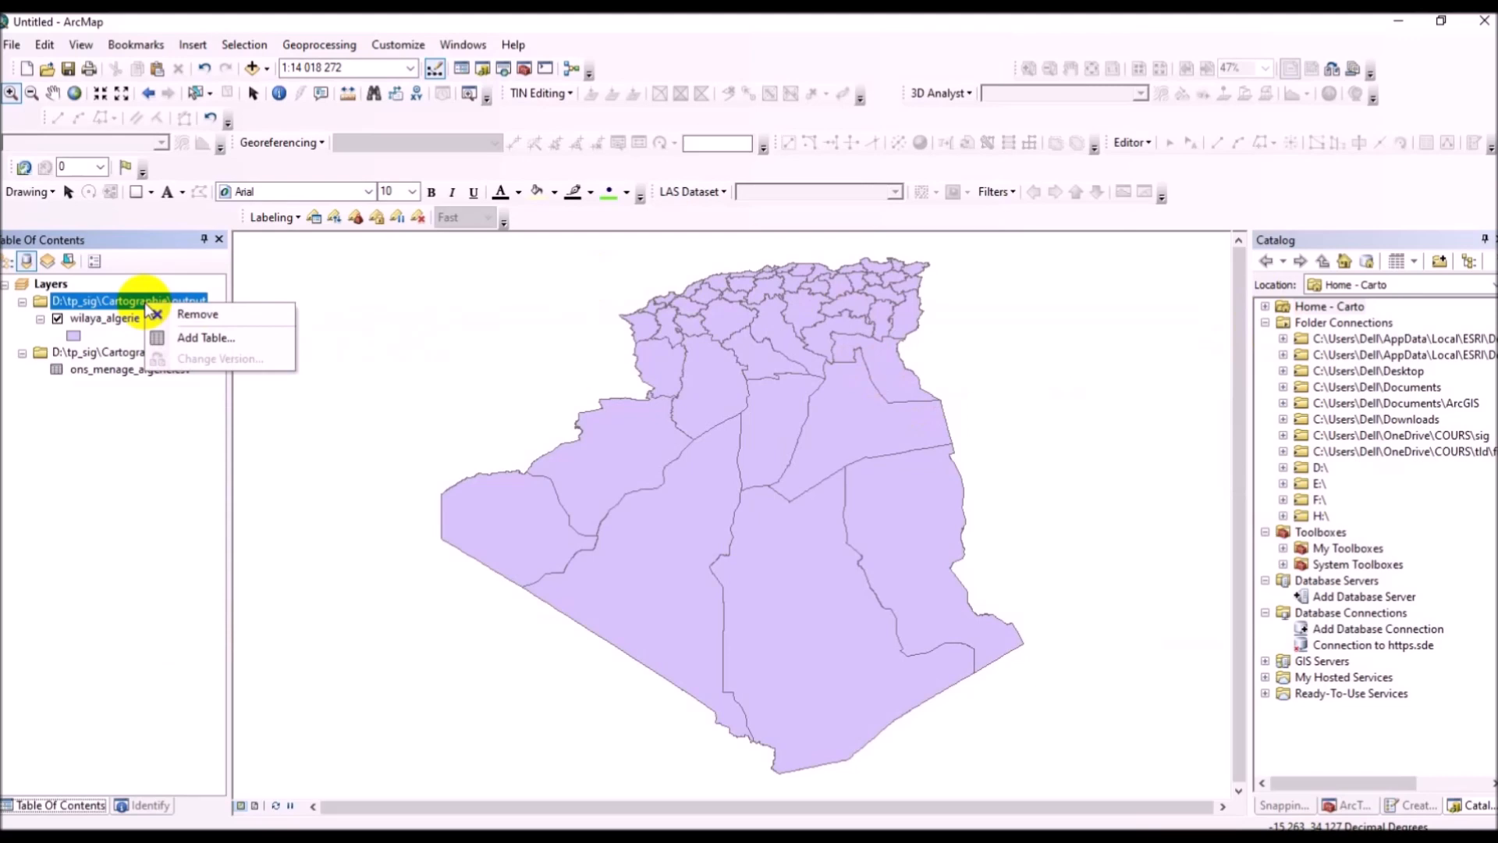
{"action": "left_click", "coordinate": [123, 319]}
{"action": "right_click", "coordinate": [125, 326]}
{"action": "mouse_move", "coordinate": [192, 398]}
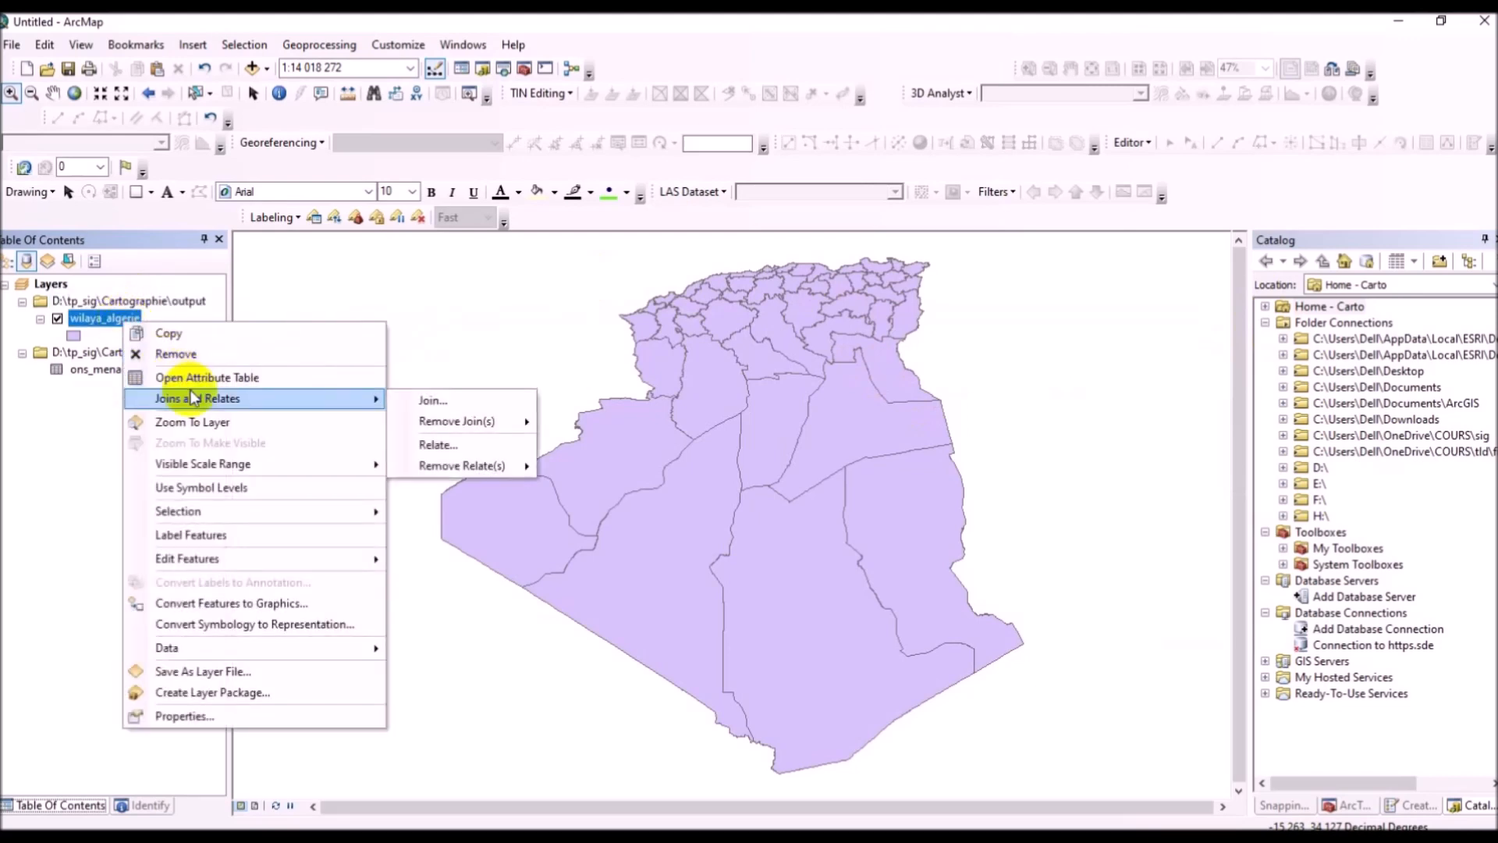
{"action": "left_click", "coordinate": [432, 401]}
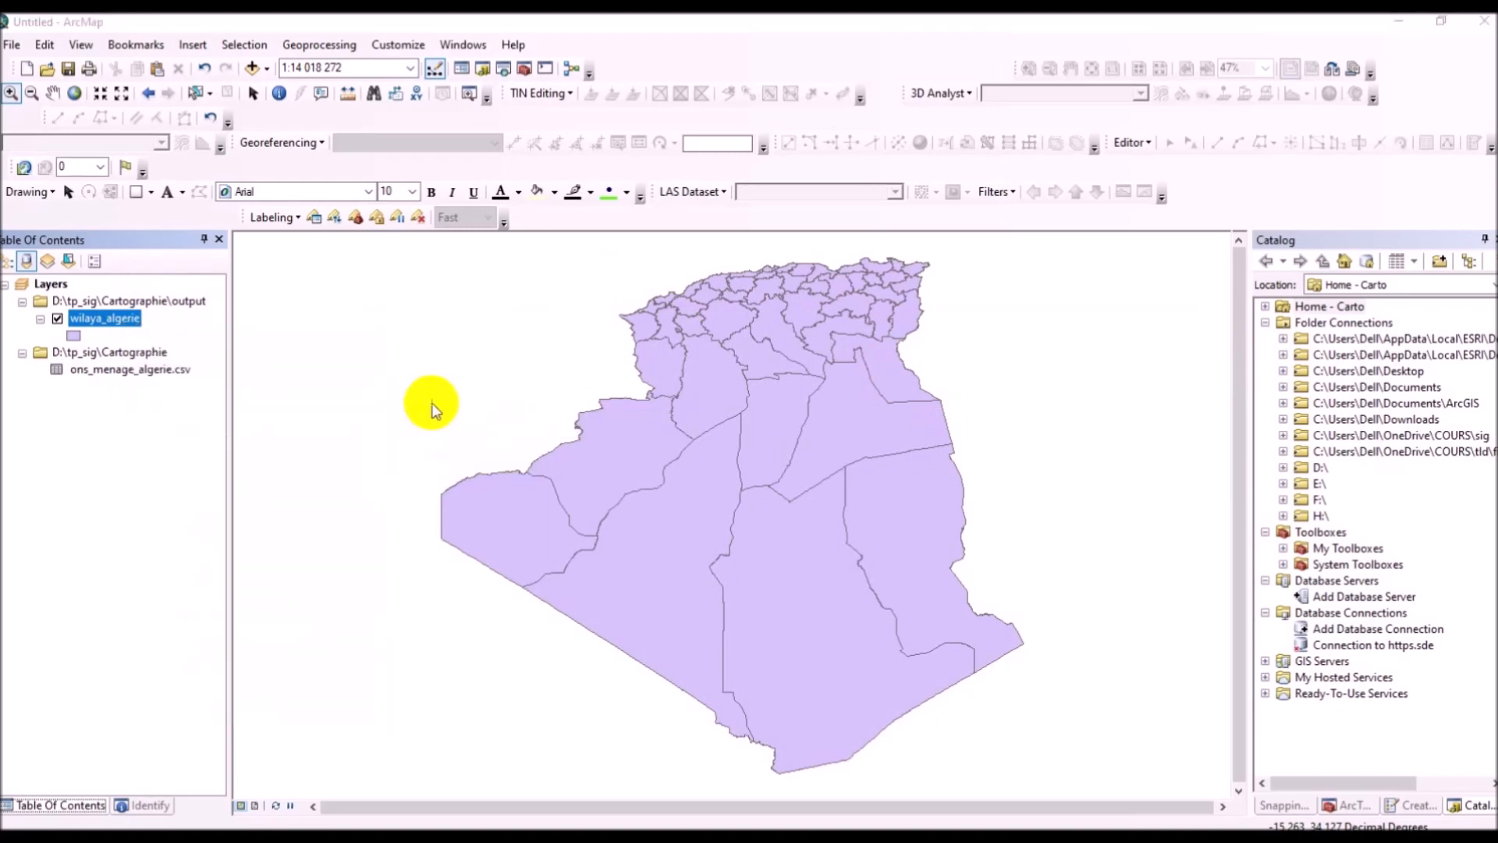
{"action": "left_click", "coordinate": [907, 297]}
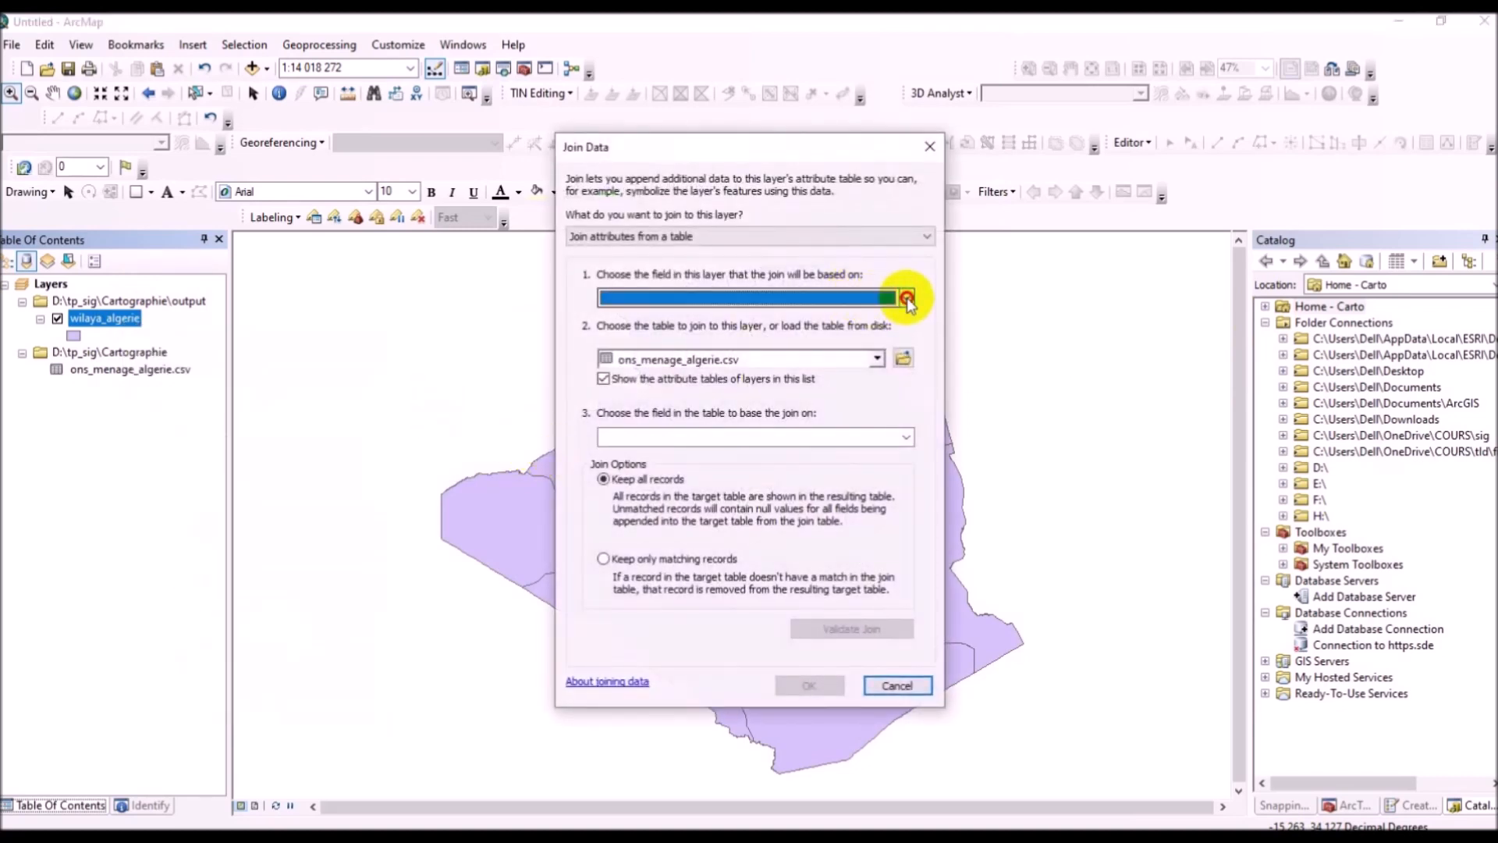
{"action": "left_click", "coordinate": [897, 242]}
{"action": "left_click", "coordinate": [897, 241]}
{"action": "left_click", "coordinate": [897, 240]}
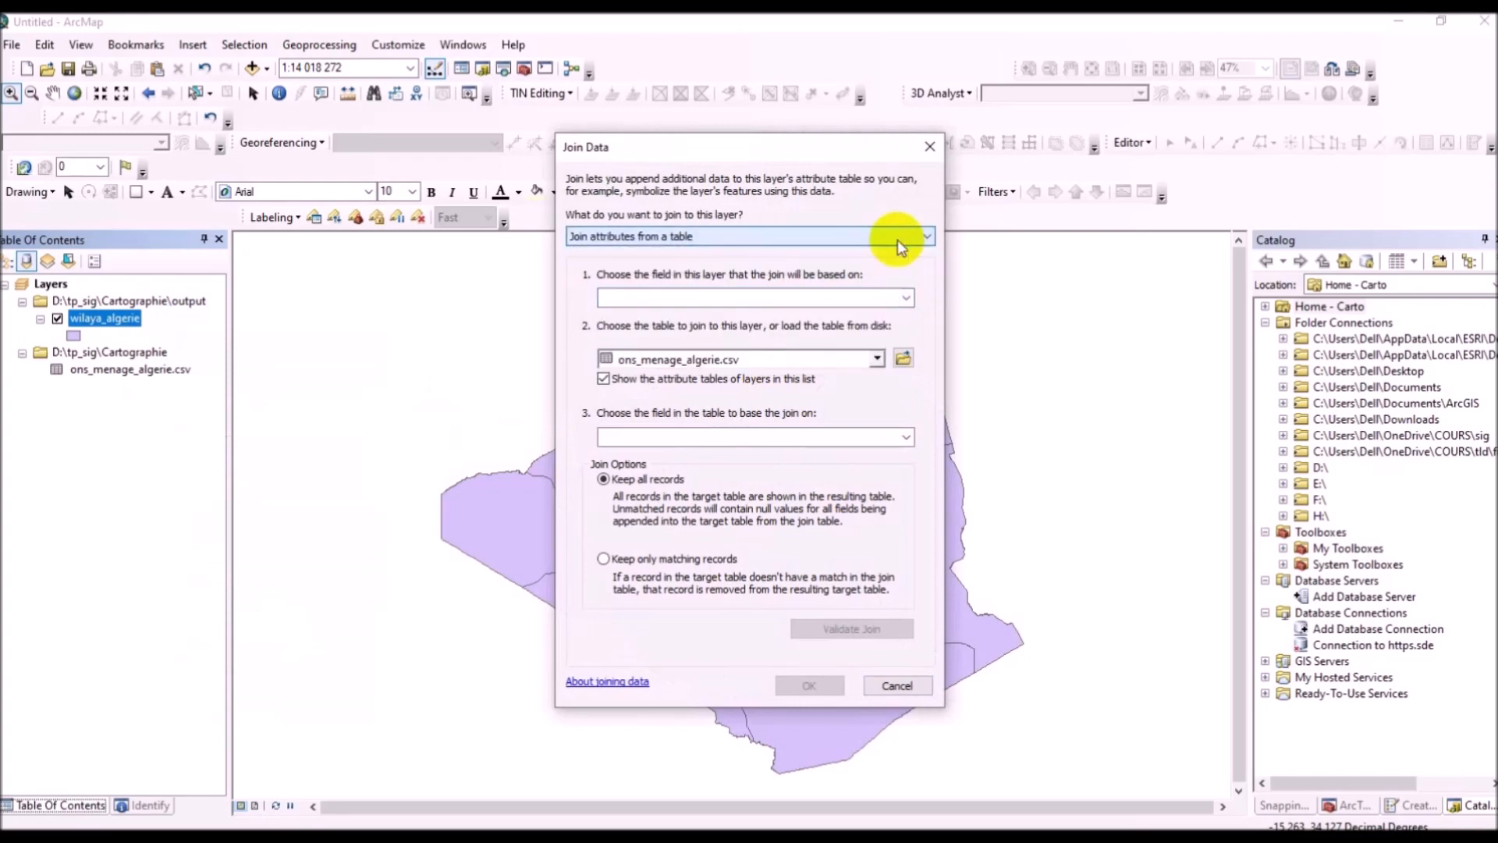
{"action": "left_click", "coordinate": [906, 299]}
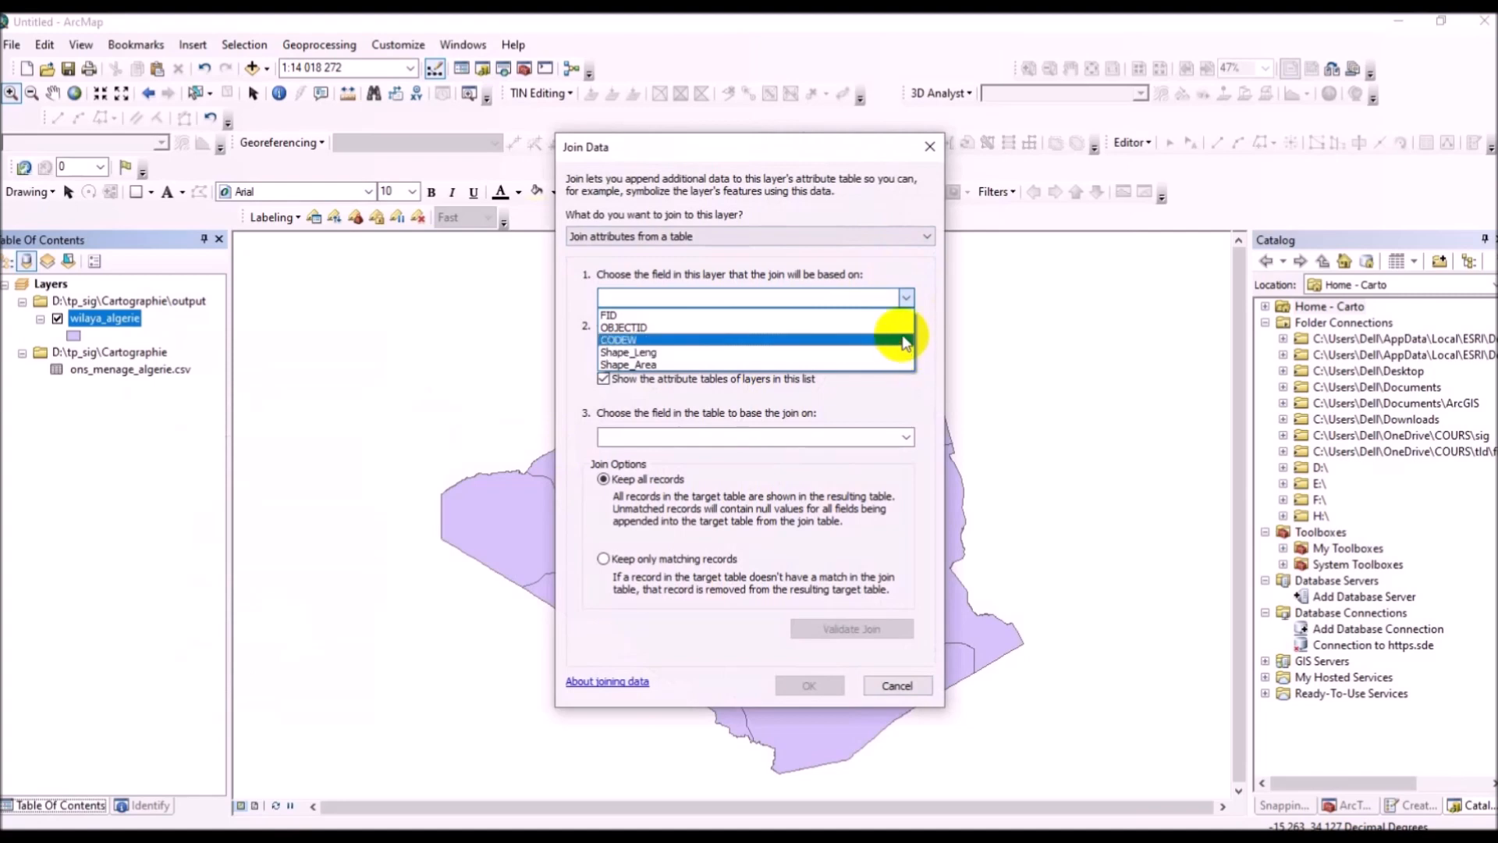
{"action": "left_click", "coordinate": [904, 341]}
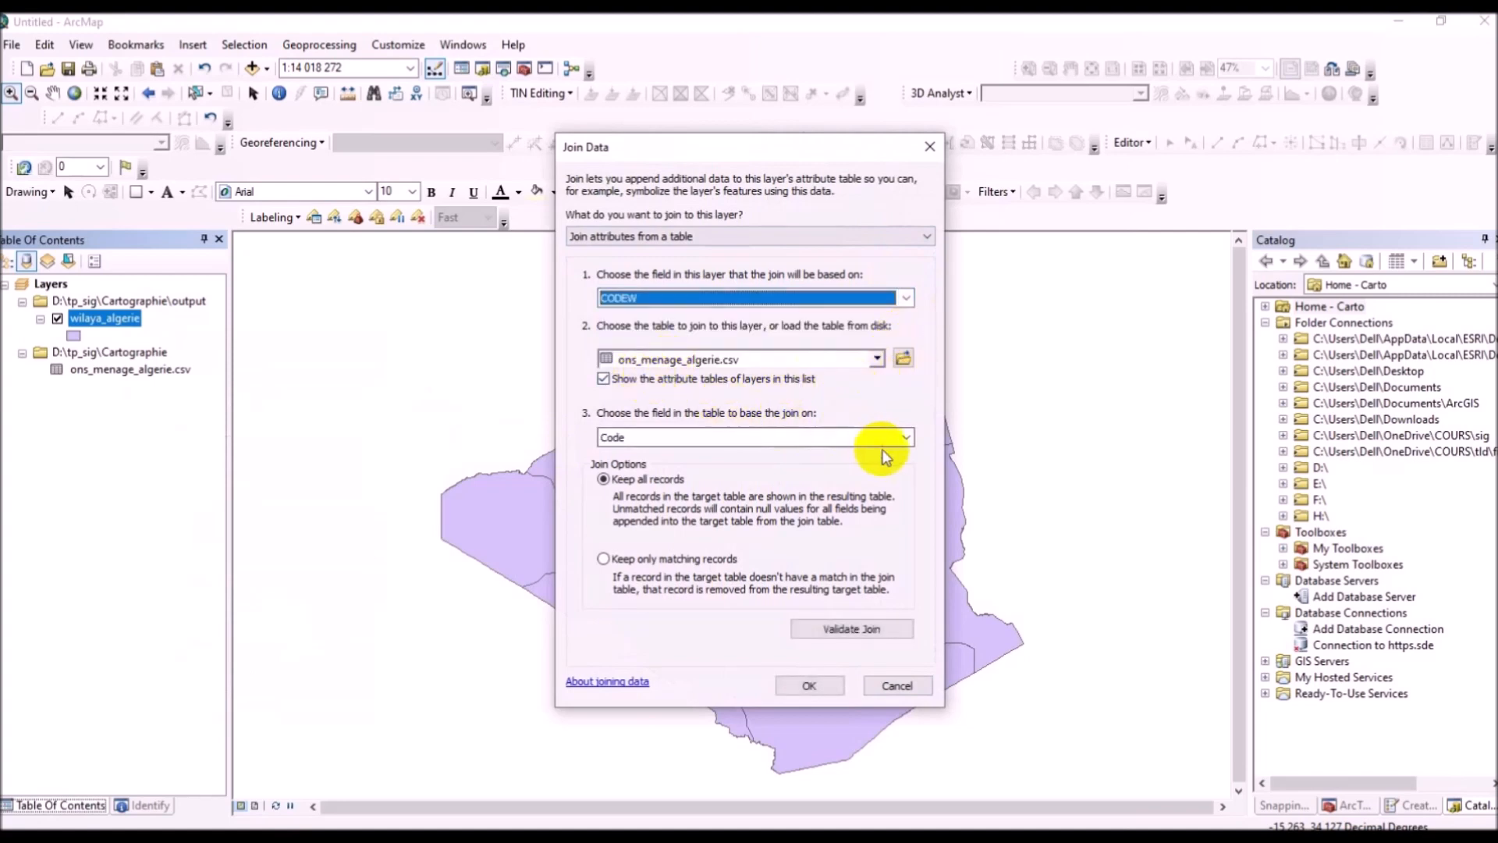
{"action": "left_click", "coordinate": [905, 438]}
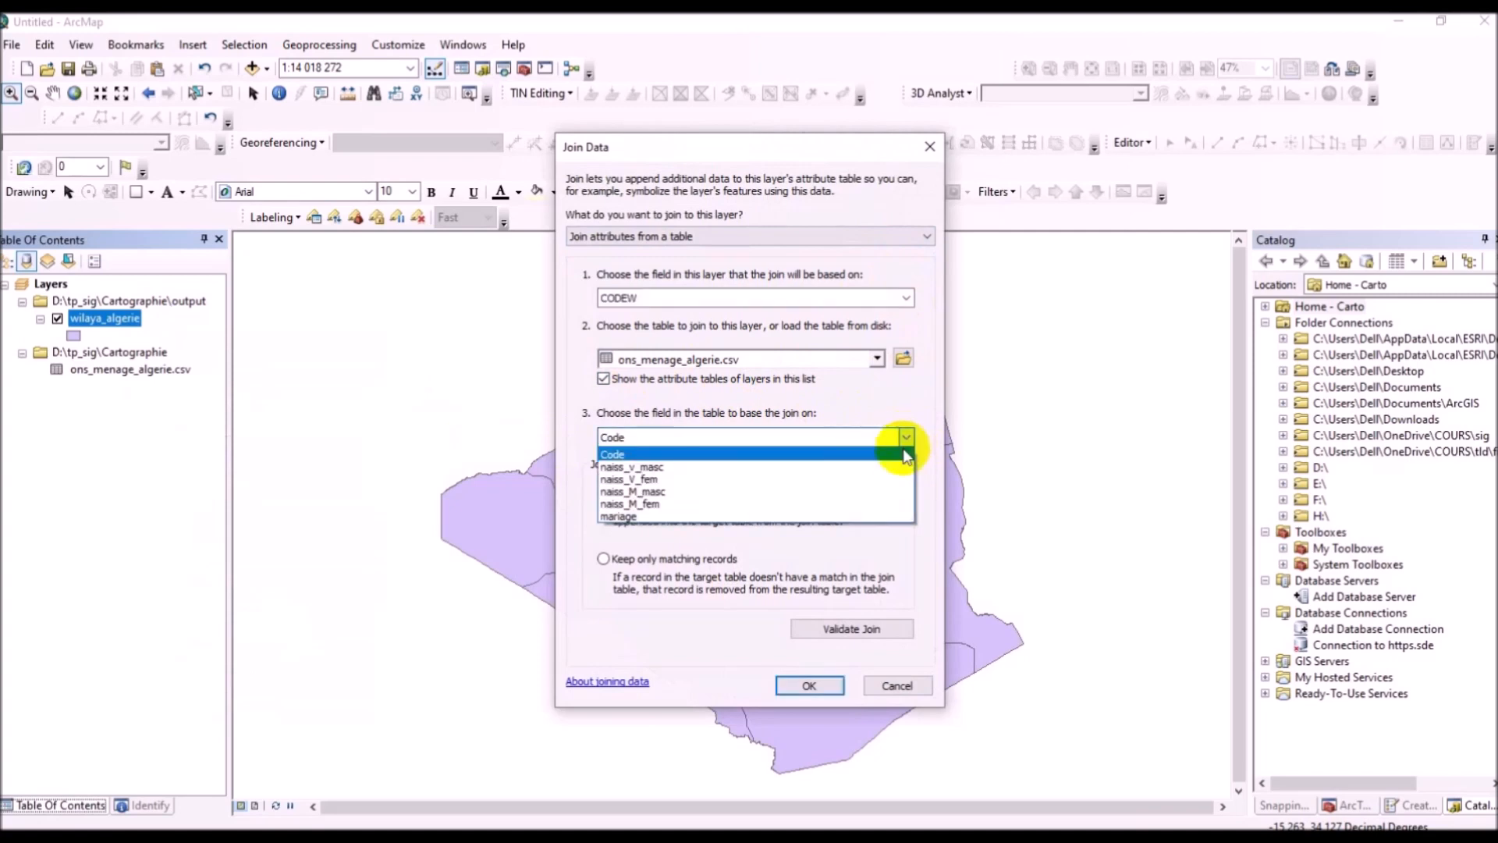
{"action": "left_click", "coordinate": [901, 457]}
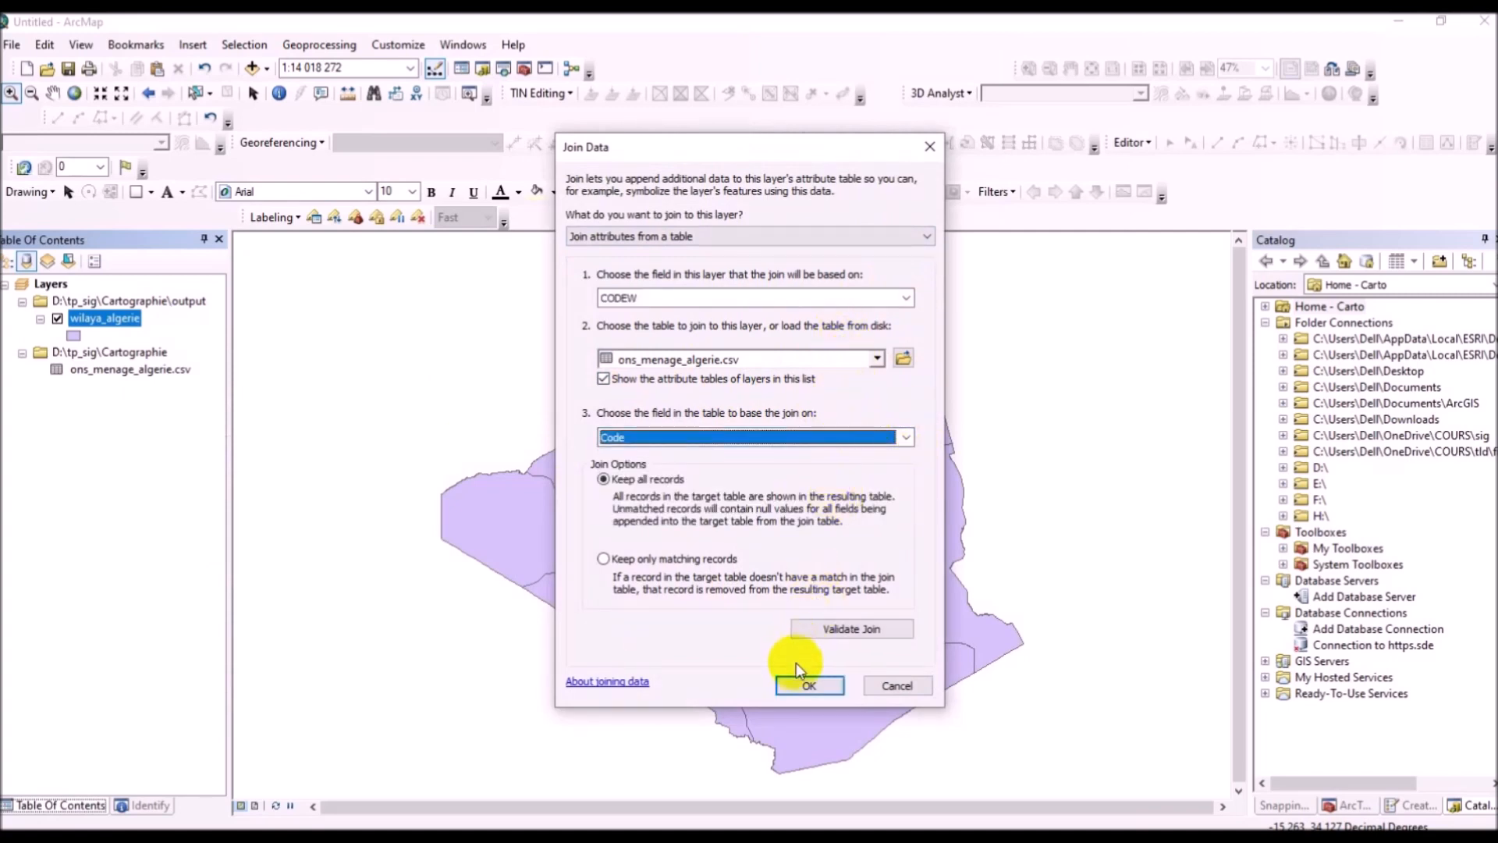
{"action": "left_click", "coordinate": [803, 680]}
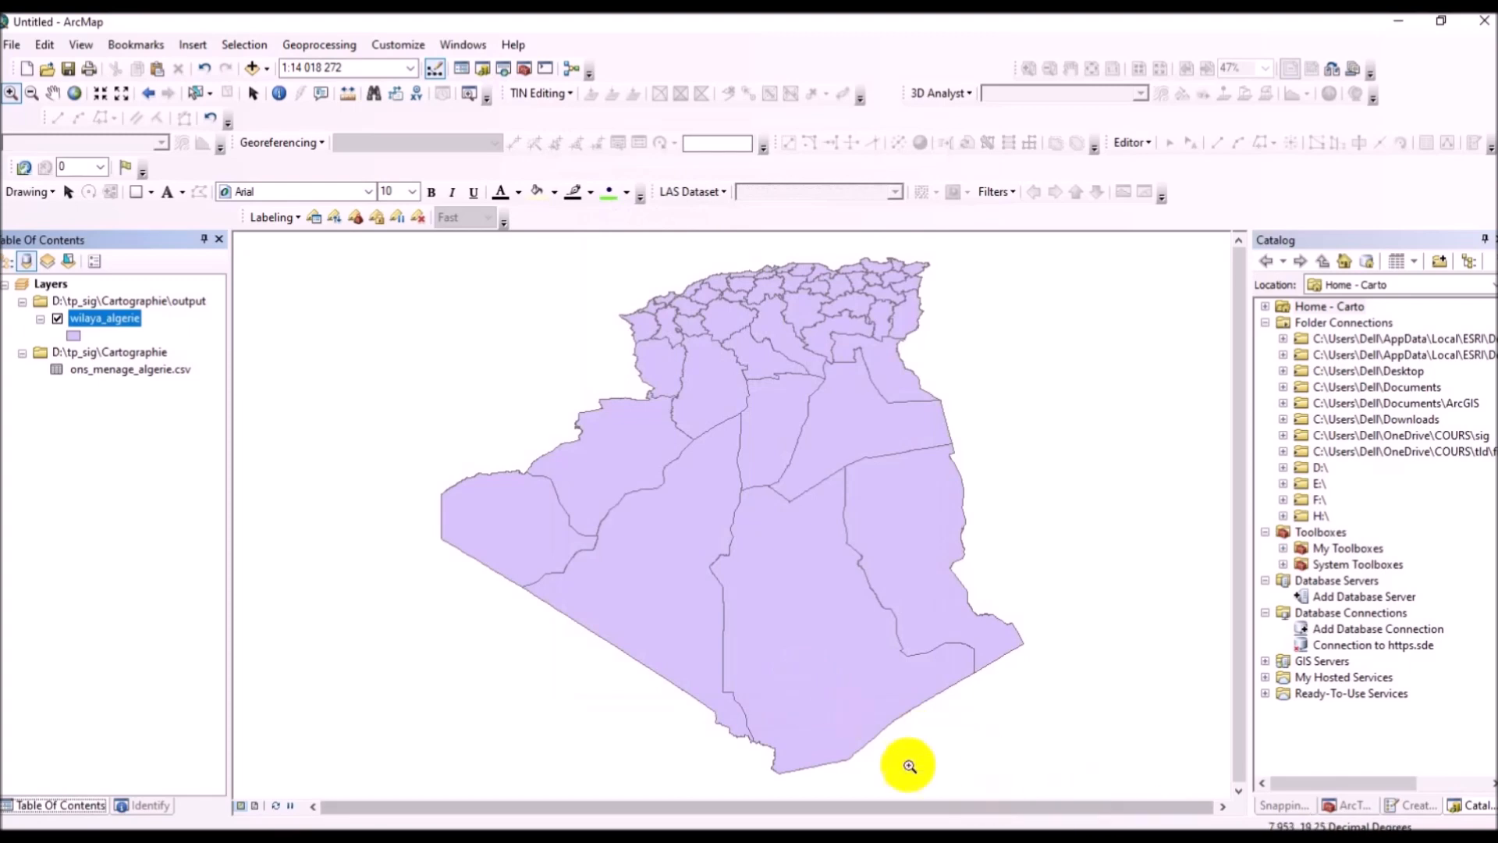
Step: Check the joined Code and Wilaya columns in the wilaya_algerie attribute table, and close the table
{"action": "right_click", "coordinate": [137, 322]}
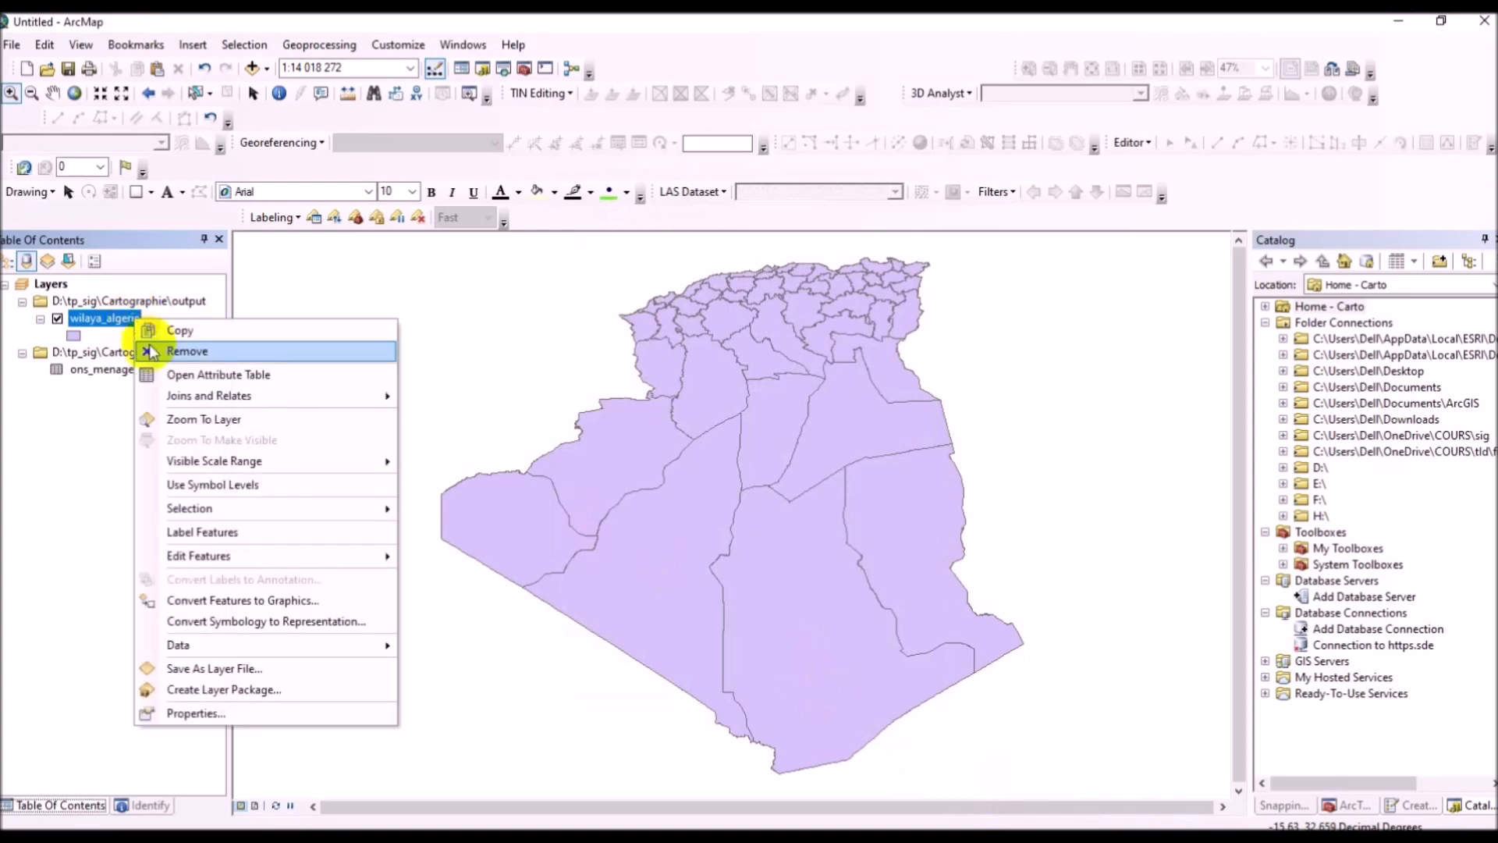
{"action": "left_click", "coordinate": [171, 373]}
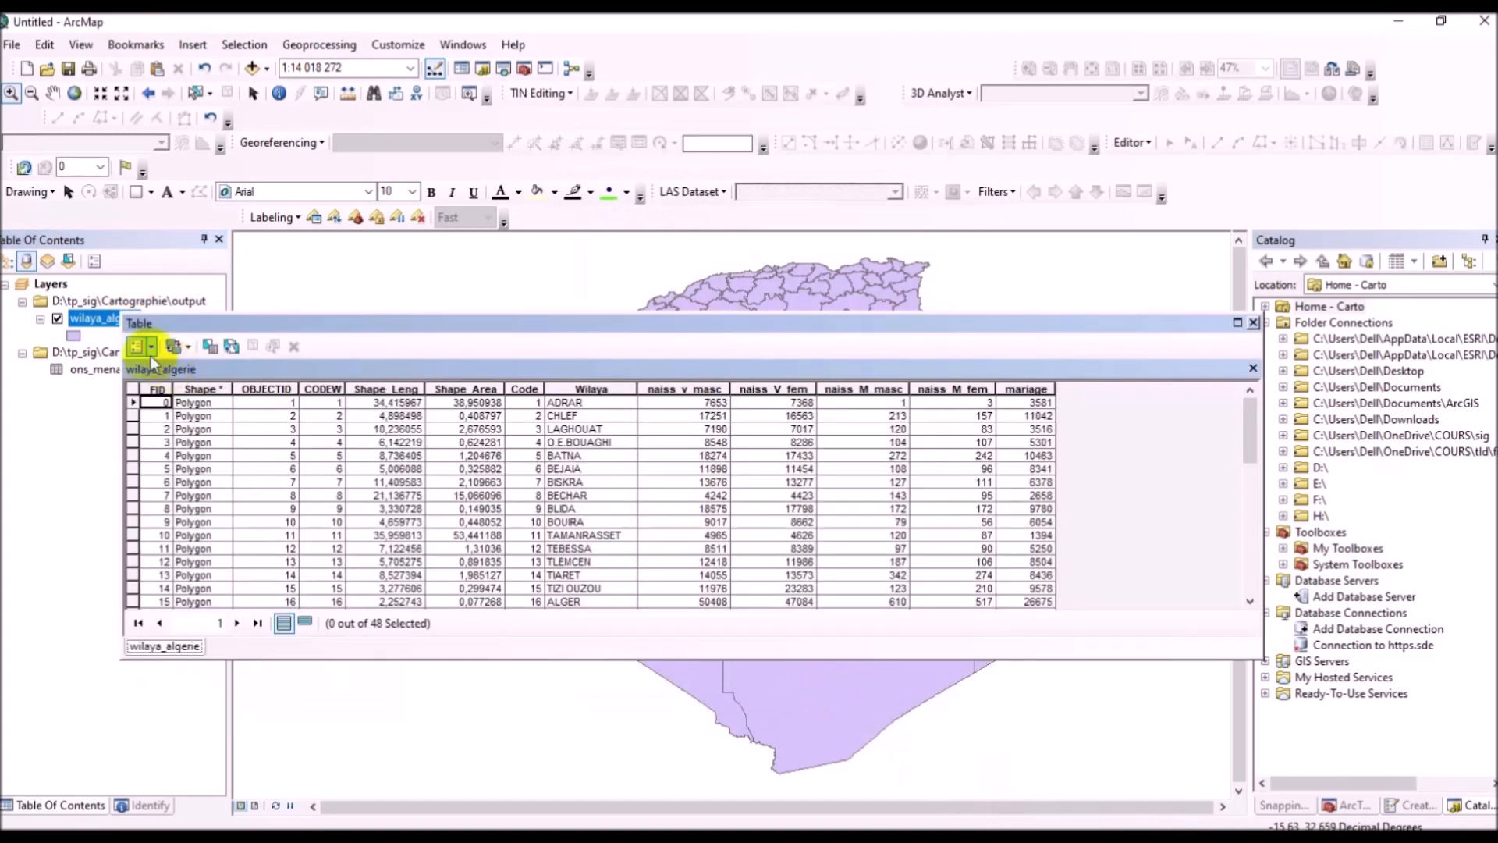
{"action": "left_click", "coordinate": [528, 387]}
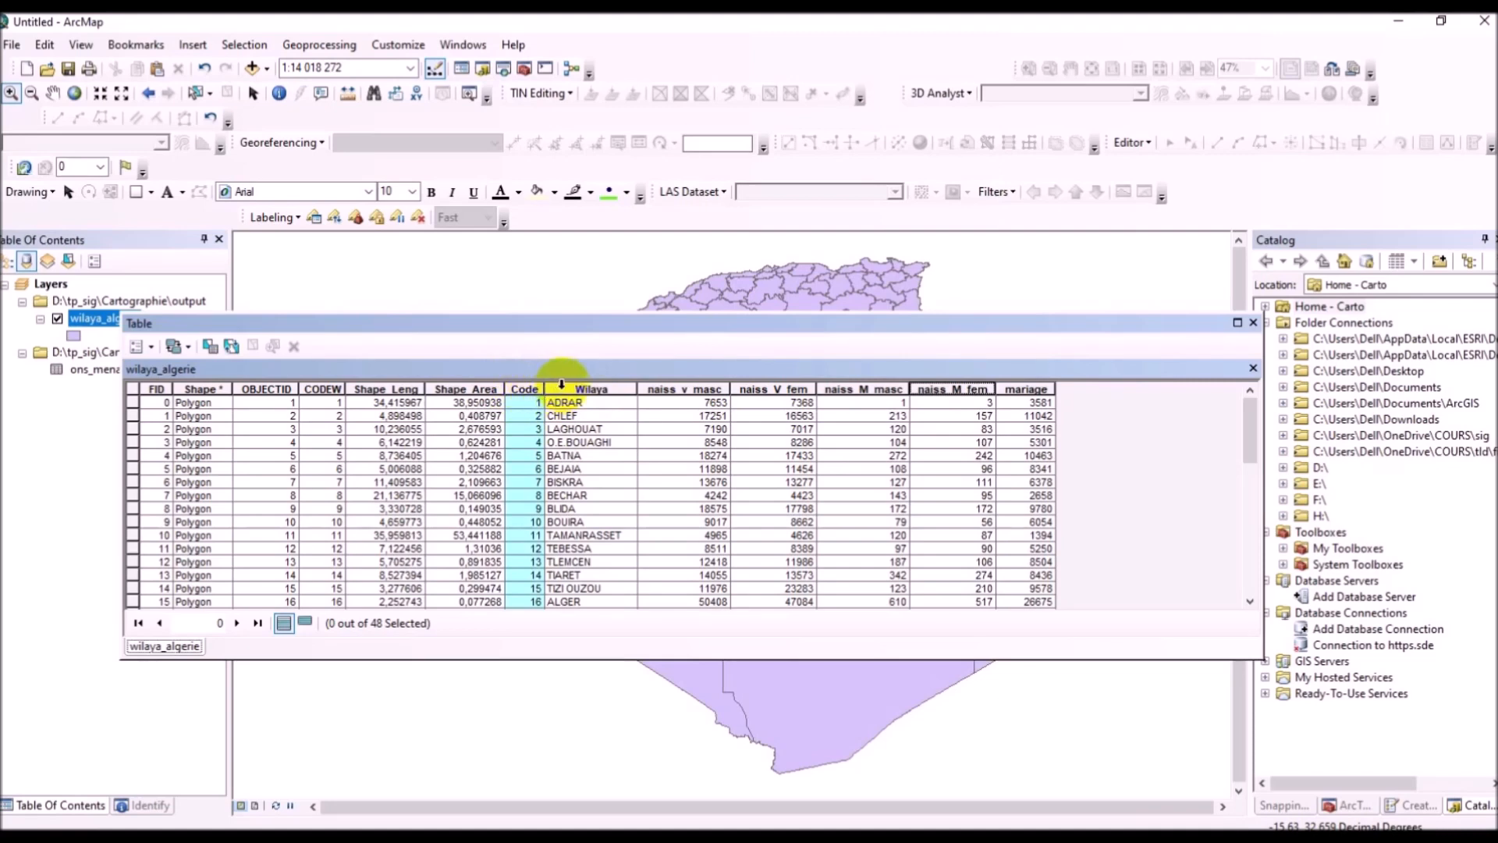
{"action": "left_click", "coordinate": [563, 388]}
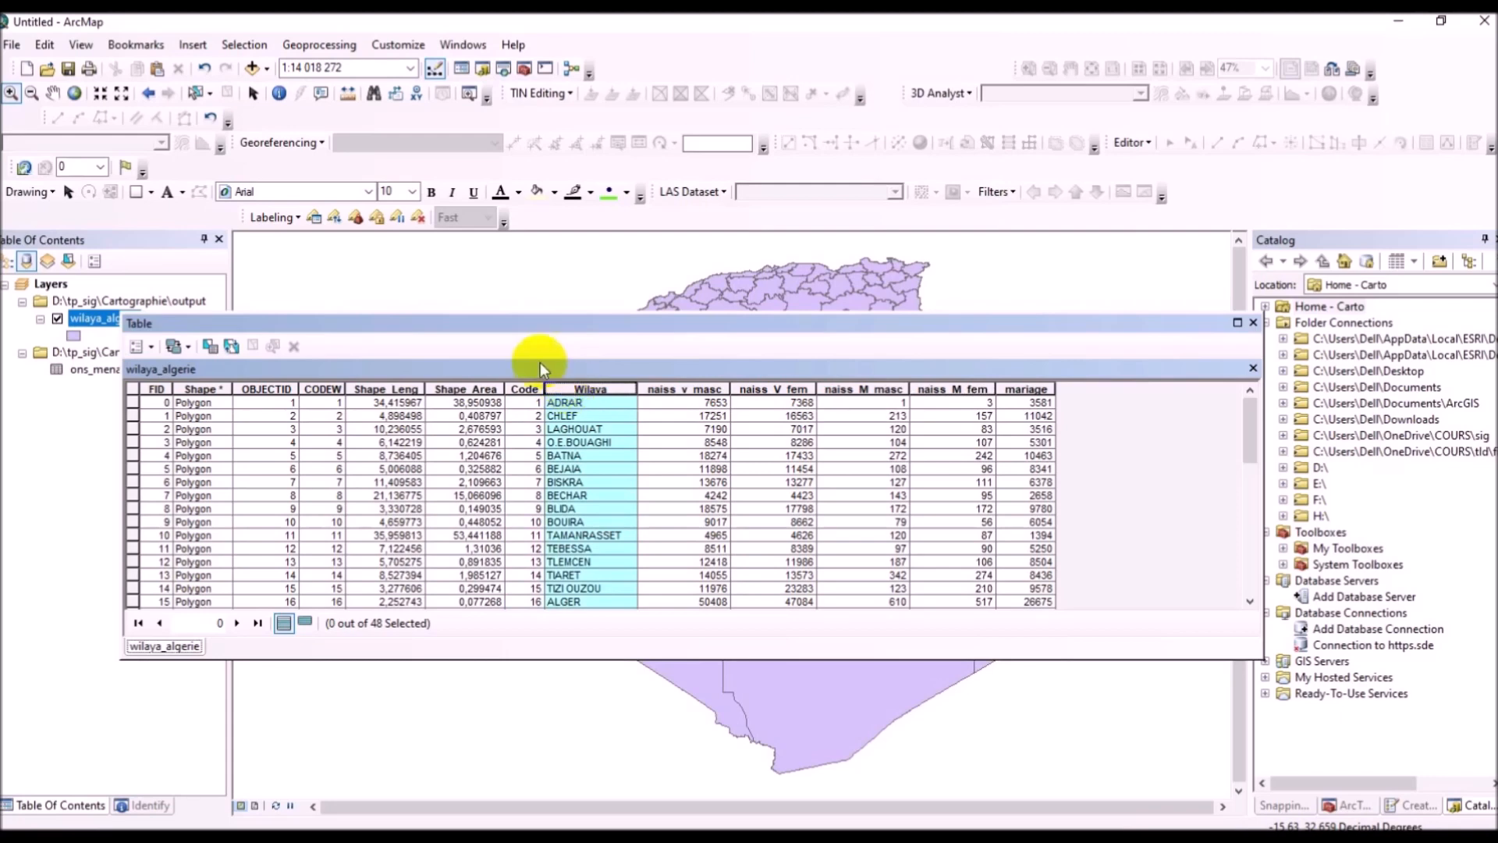
{"action": "left_click", "coordinate": [535, 388]}
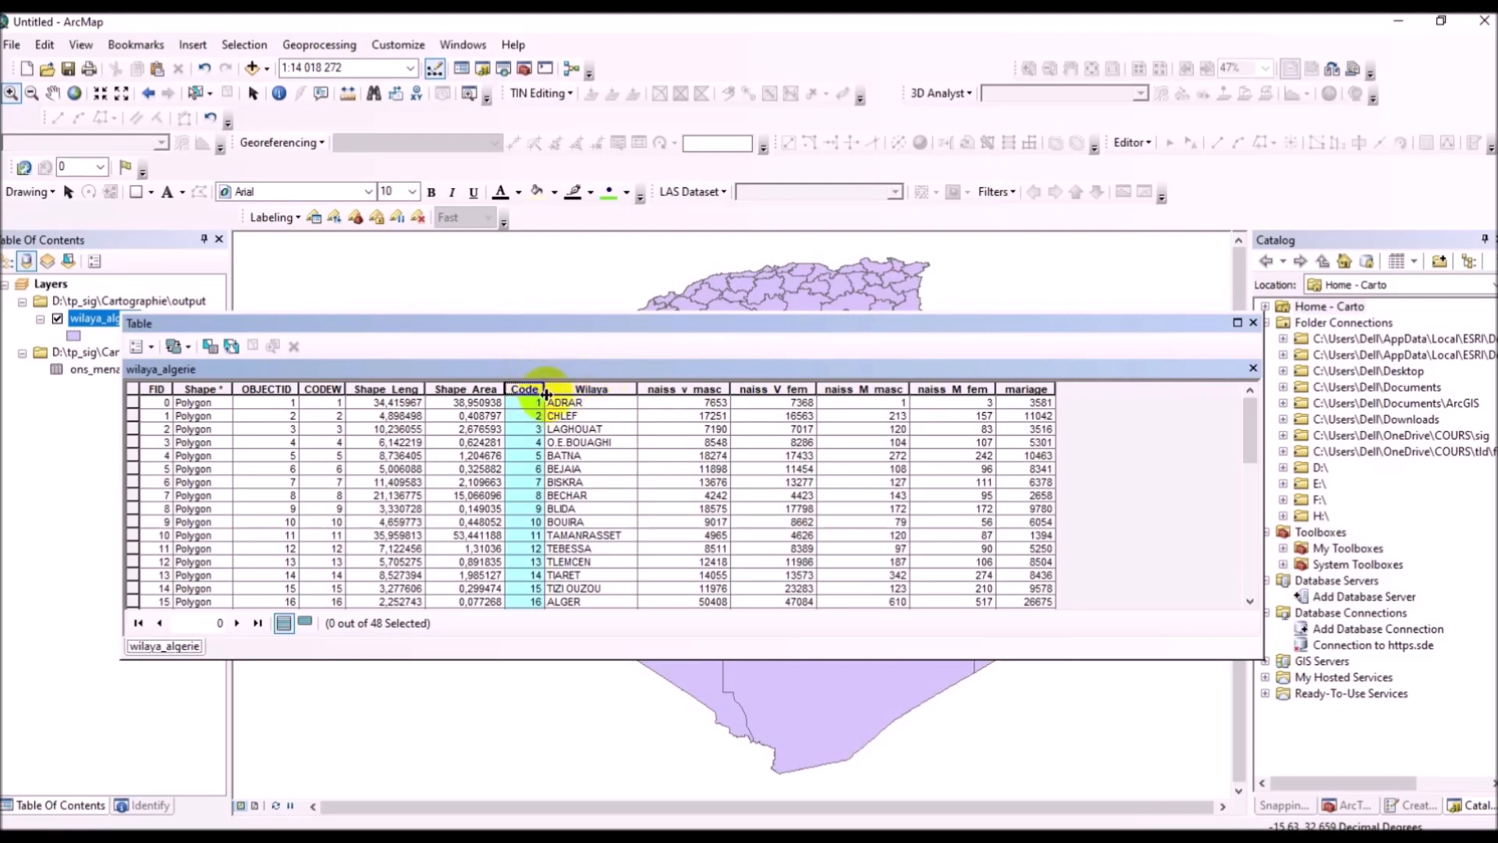
{"action": "left_click", "coordinate": [551, 388]}
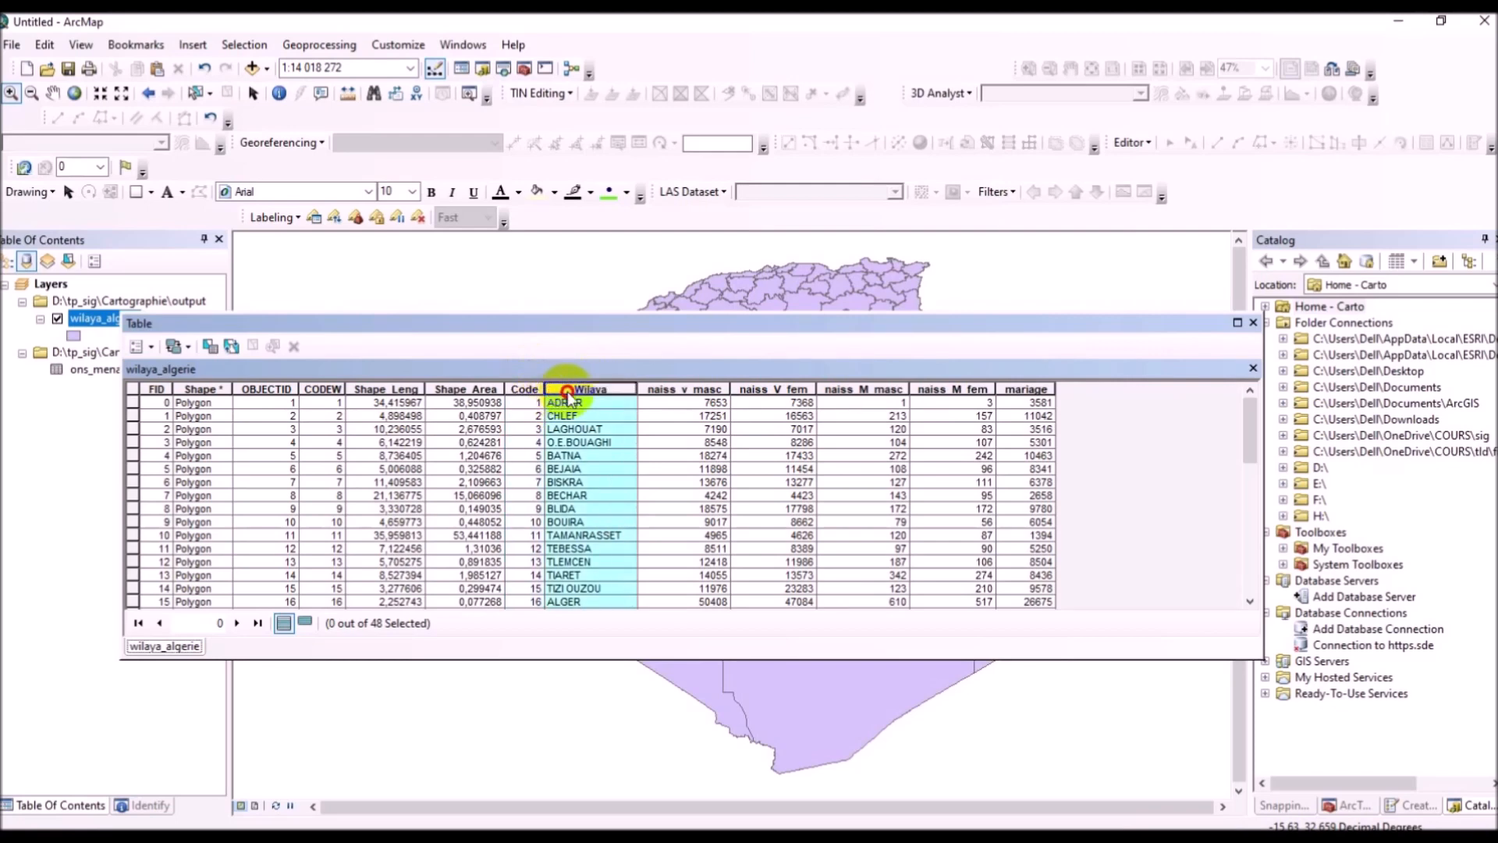
{"action": "left_click", "coordinate": [523, 390], "text": "ctrl"}
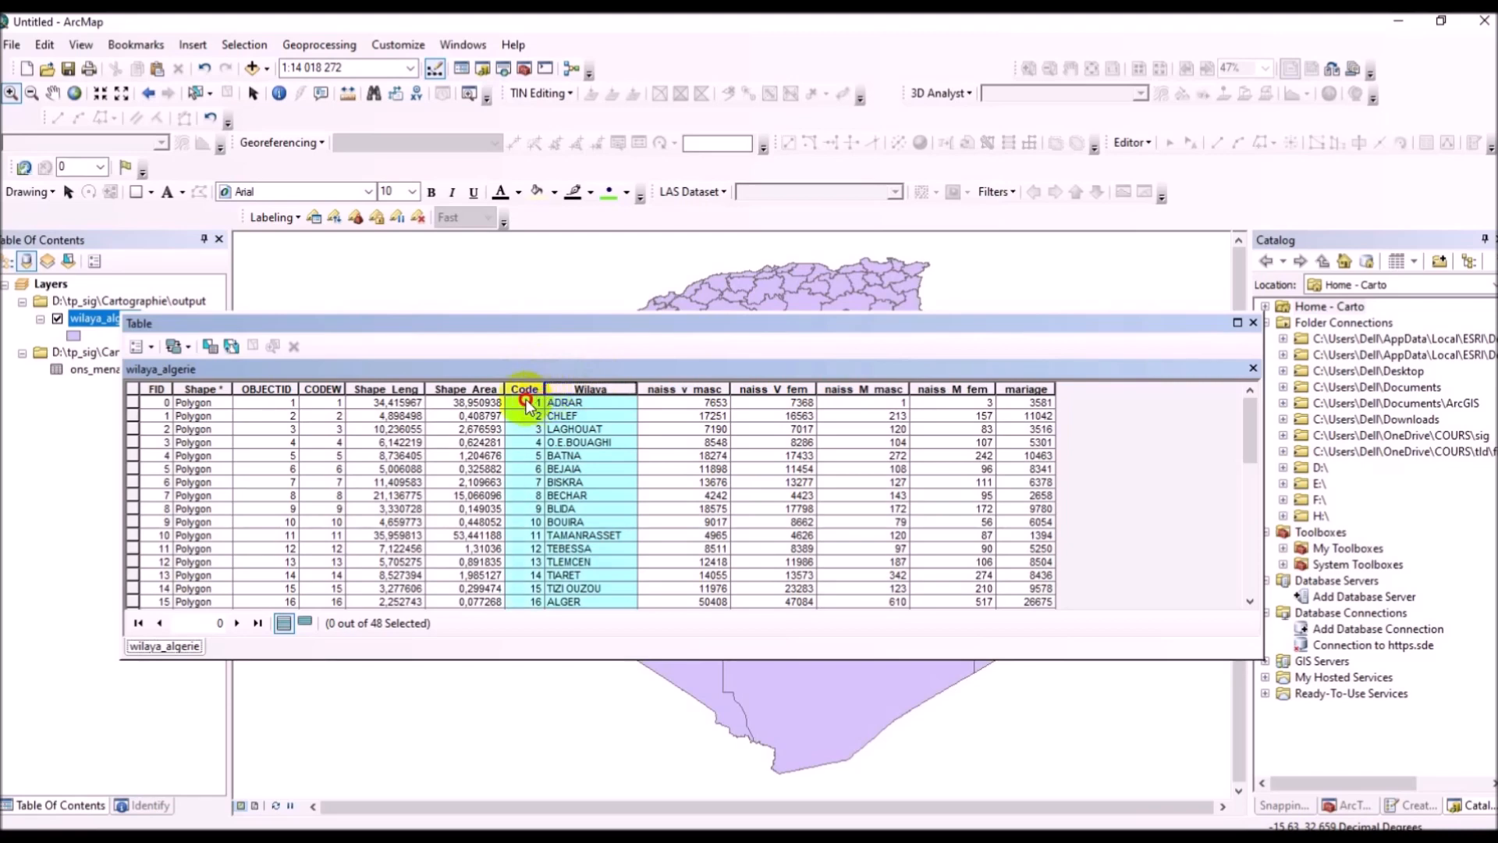
{"action": "left_click", "coordinate": [526, 393]}
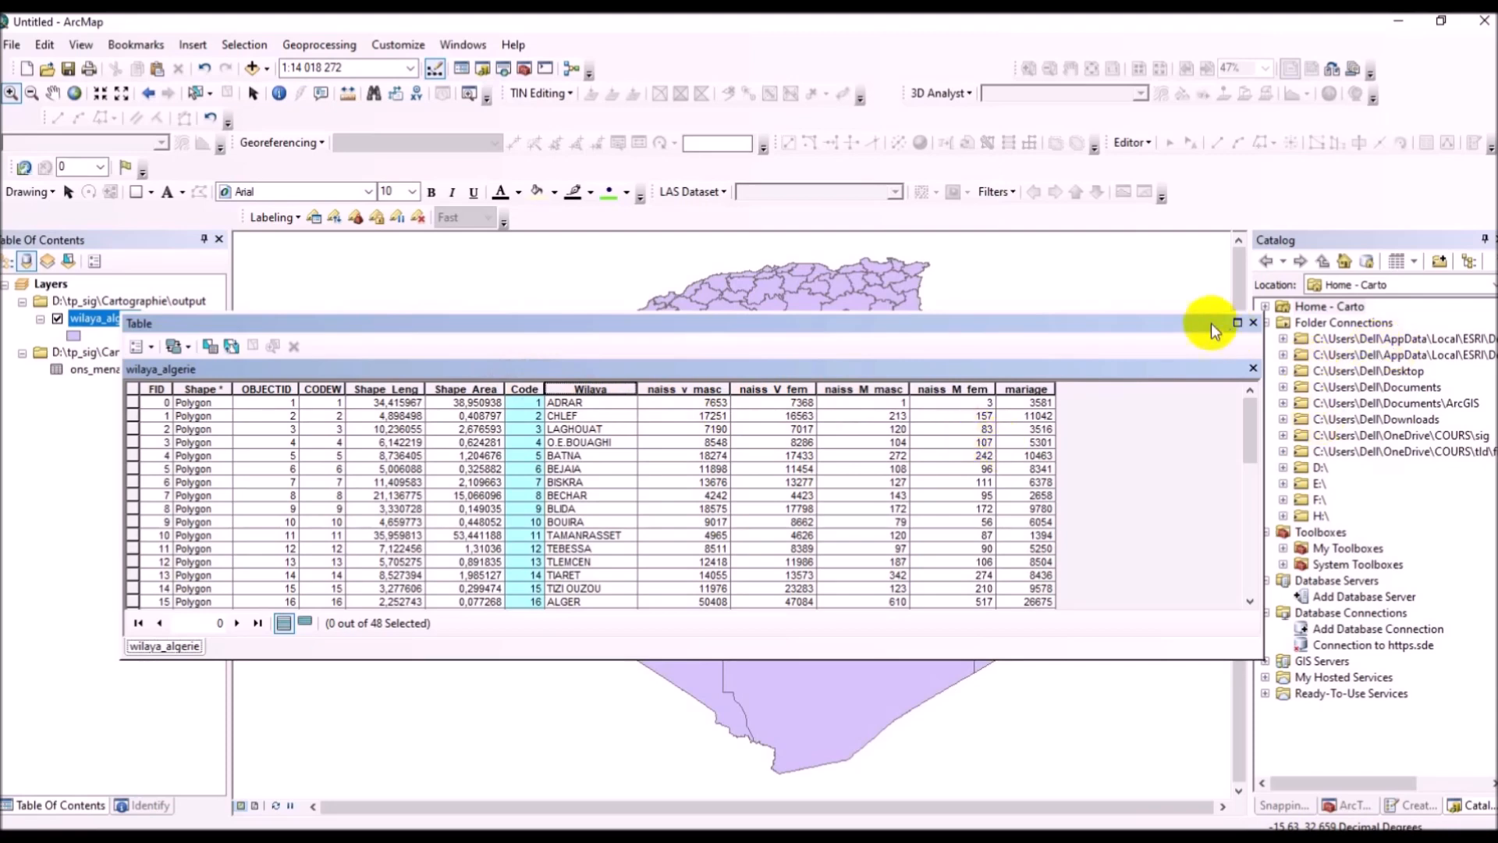
{"action": "left_click", "coordinate": [1253, 323]}
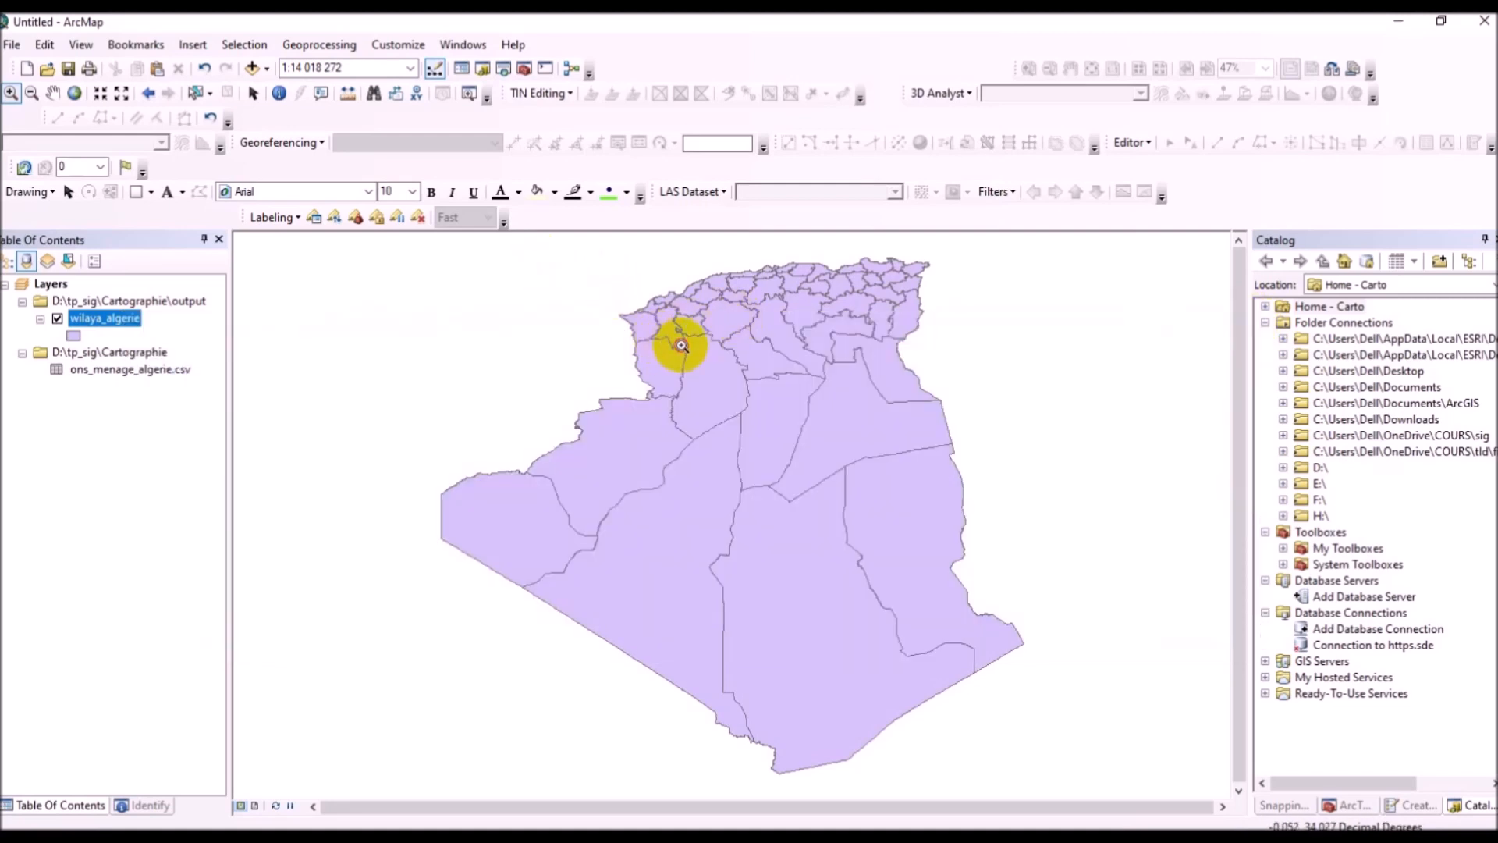
Step: Box-select the wilayas across the northern part of Algeria on the map
{"action": "left_click_drag", "start_coordinate": [831, 244], "coordinate": [848, 244]}
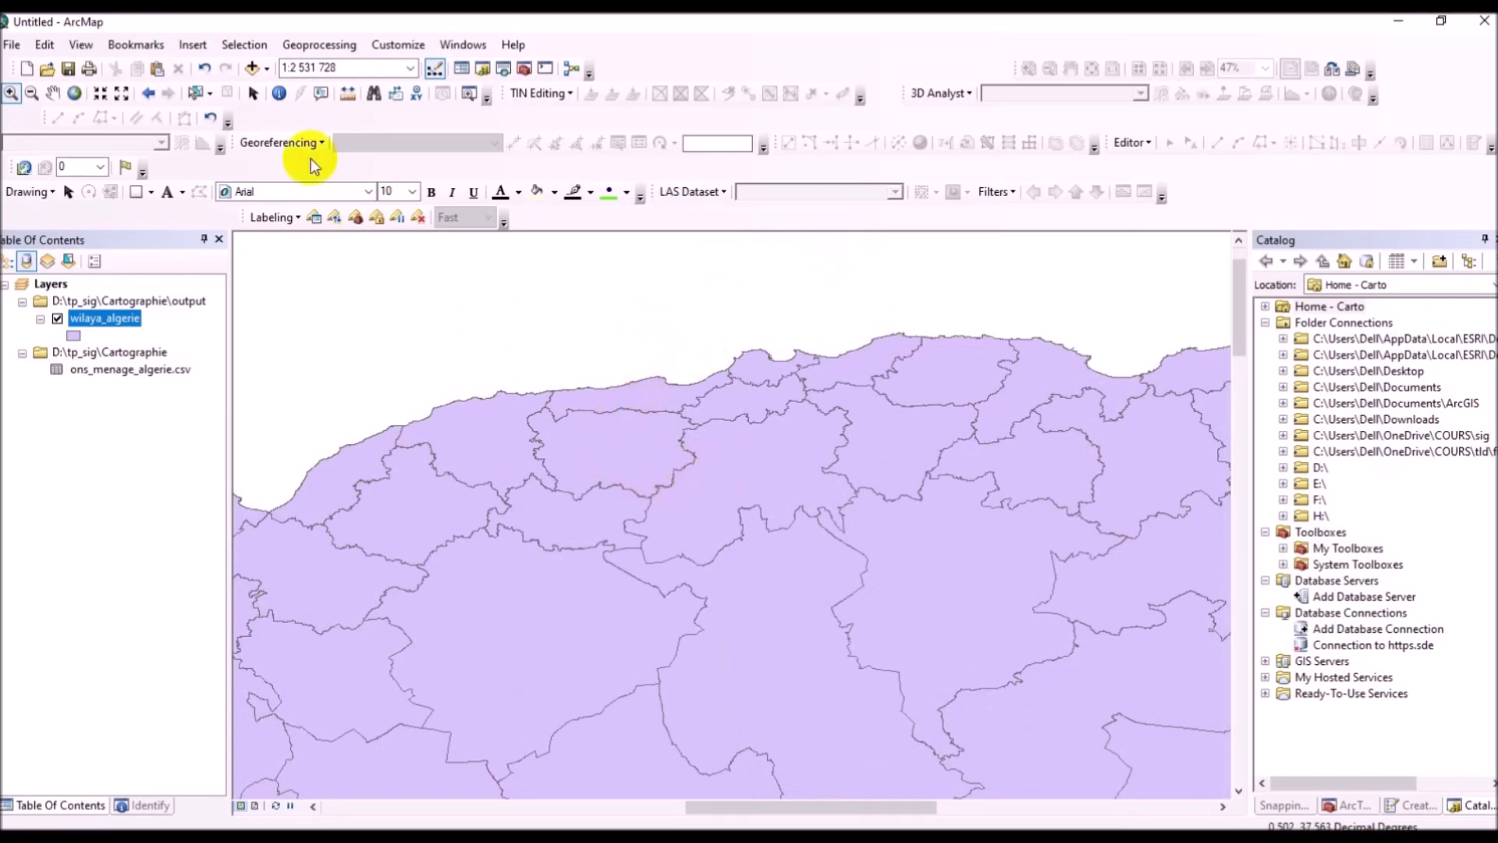
{"action": "left_click", "coordinate": [77, 95]}
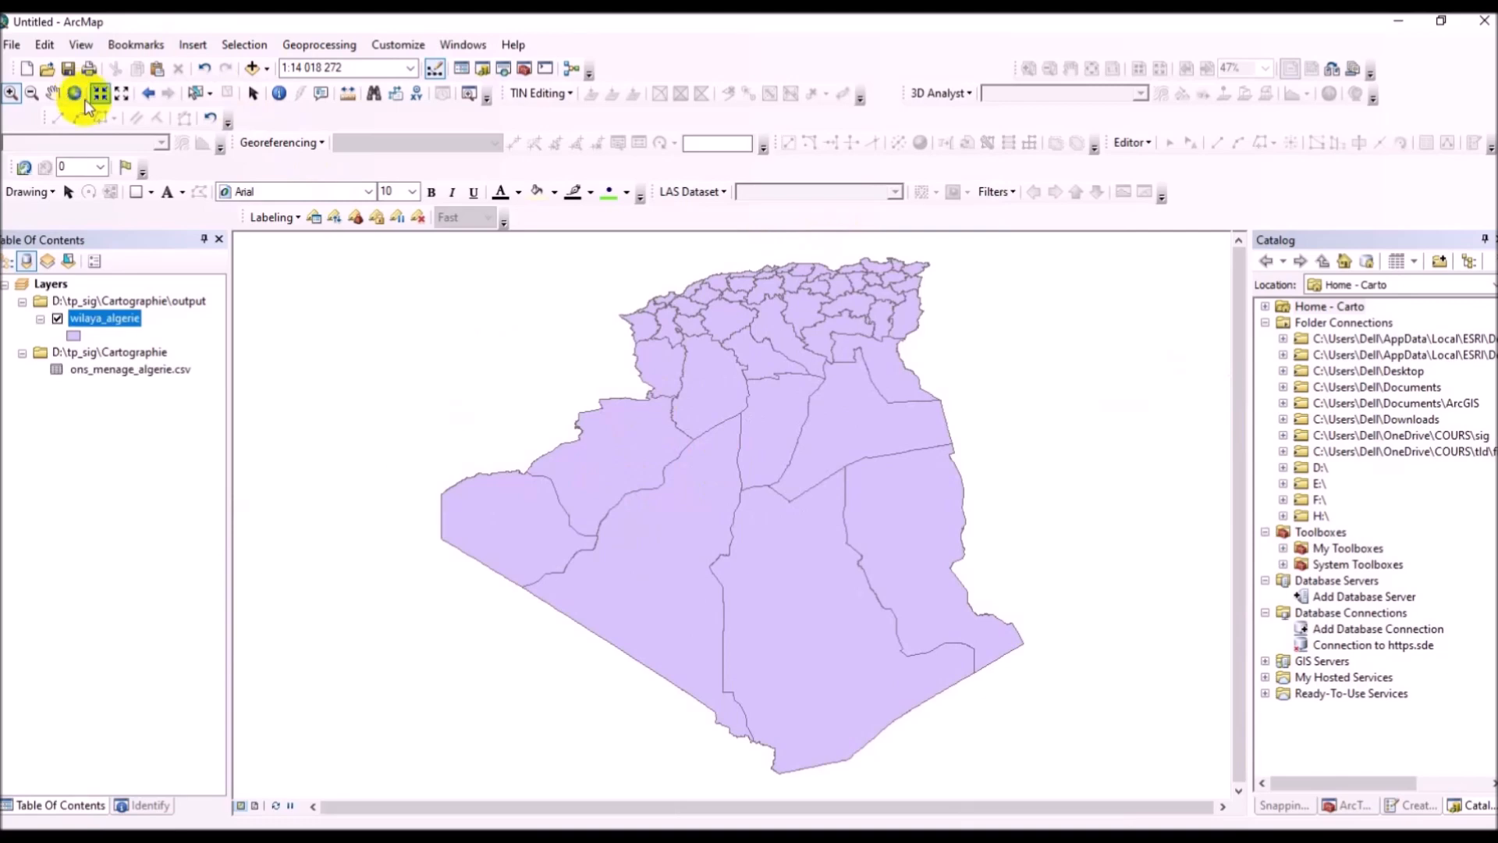
{"action": "left_click", "coordinate": [197, 94]}
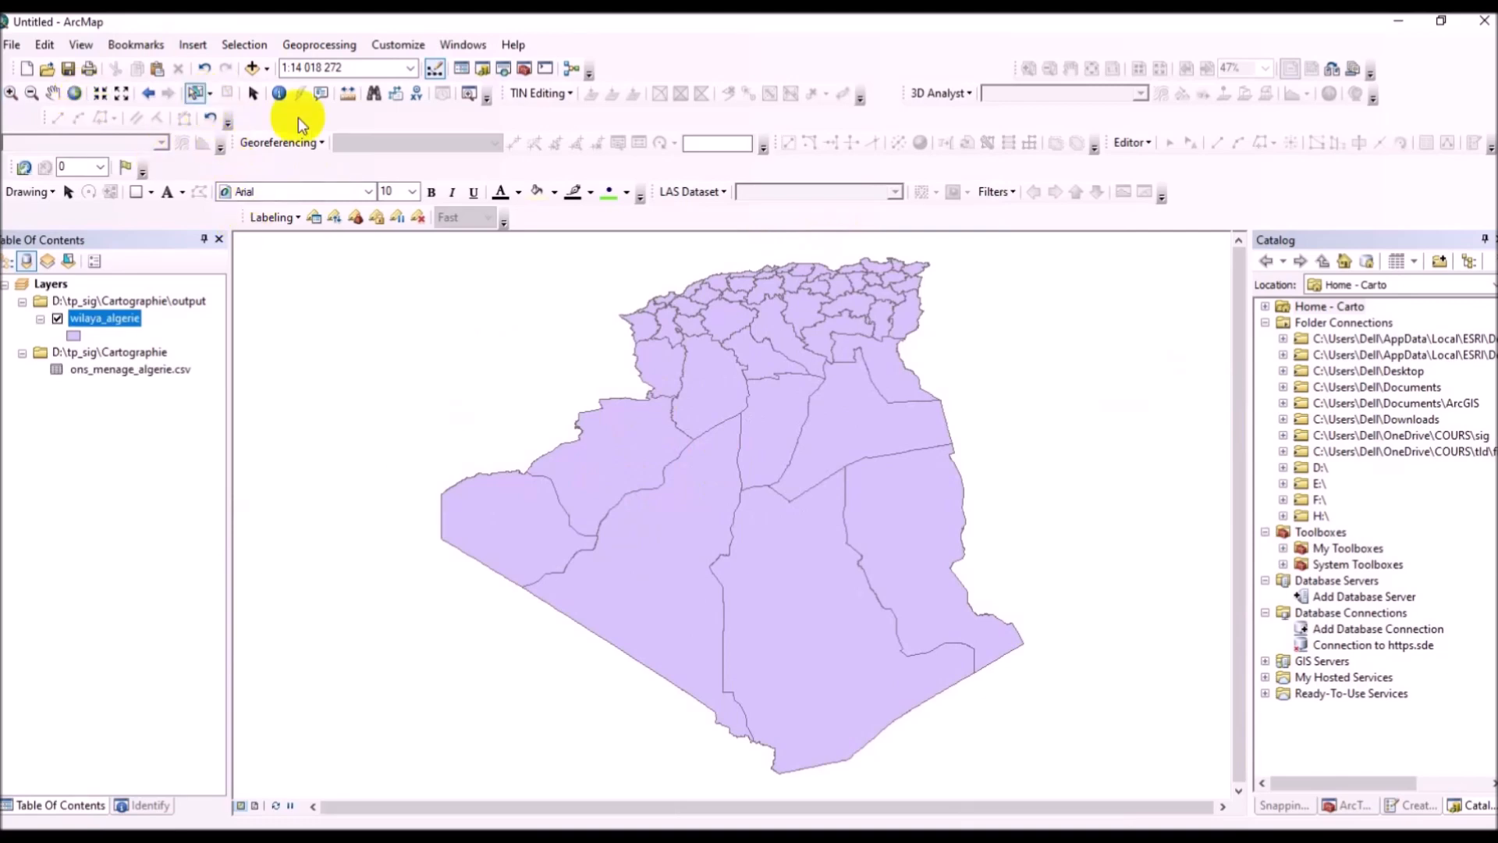
{"action": "left_click", "coordinate": [606, 251]}
{"action": "left_click_drag", "start_coordinate": [605, 251], "coordinate": [958, 415]}
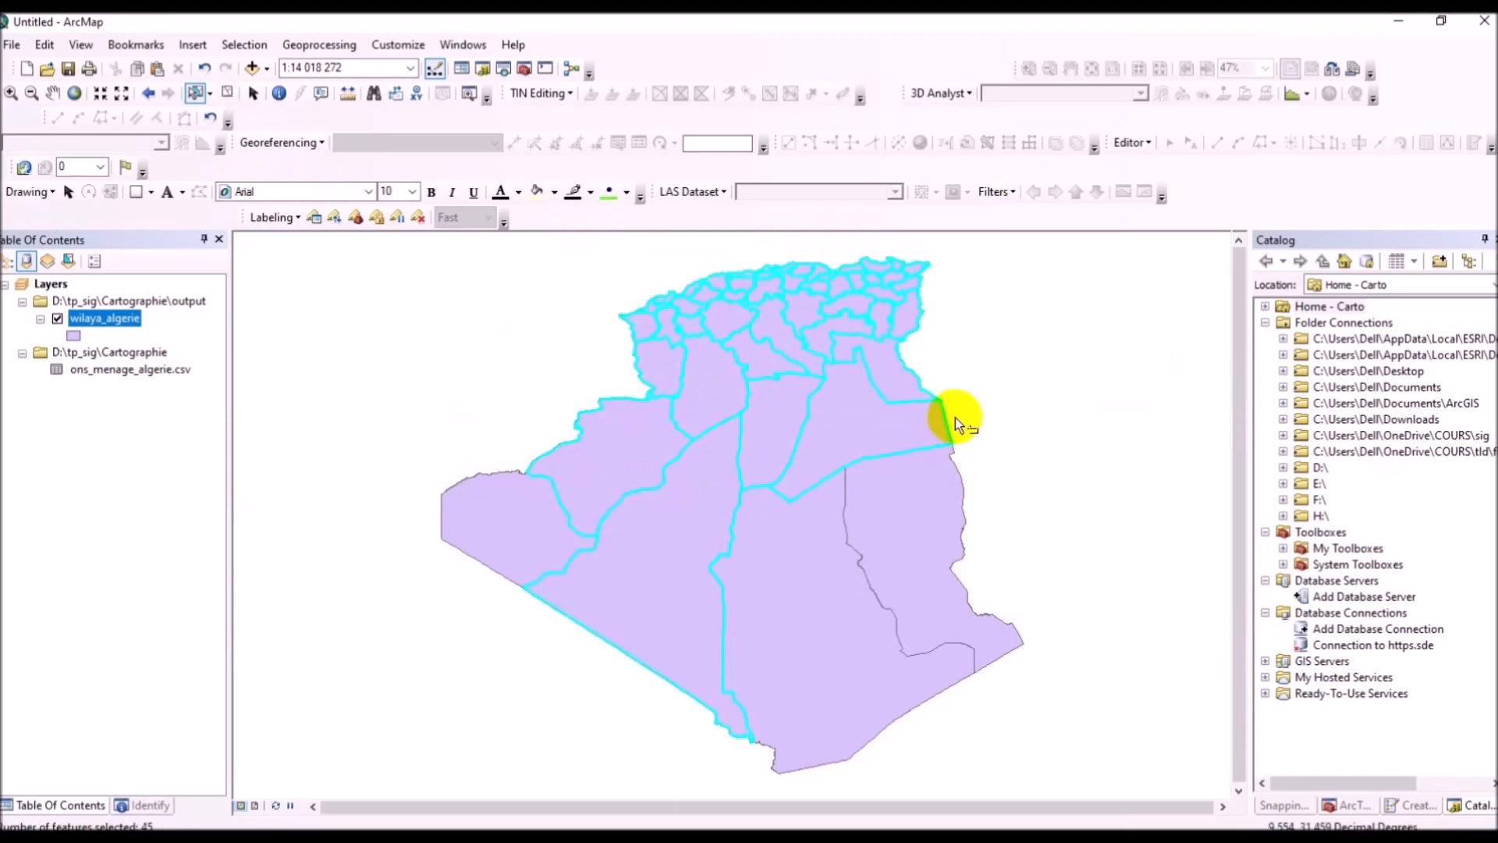
{"action": "left_click", "coordinate": [875, 439]}
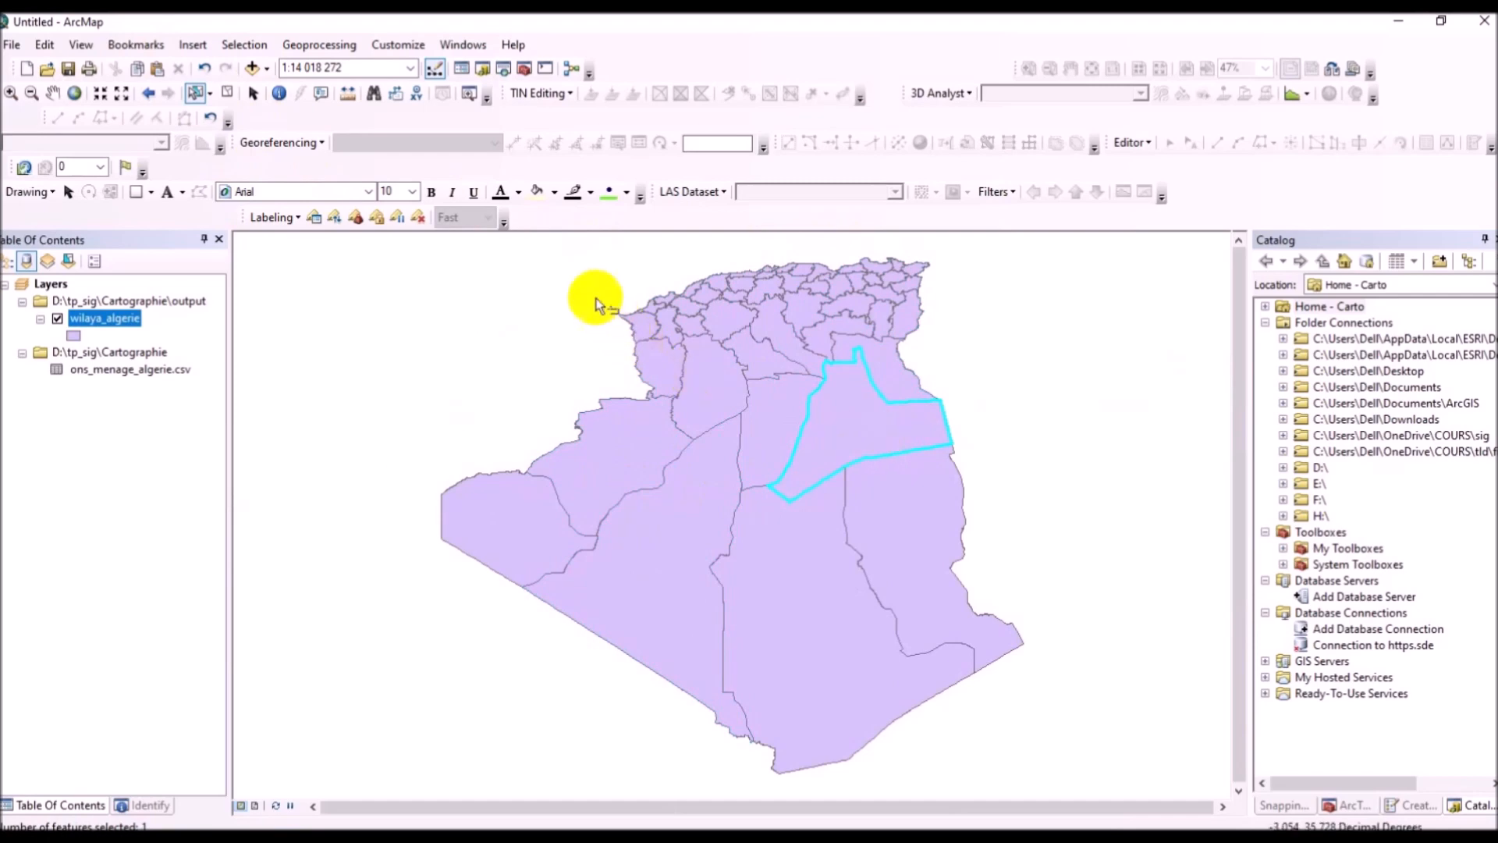
{"action": "left_click_drag", "start_coordinate": [596, 247], "coordinate": [1004, 407]}
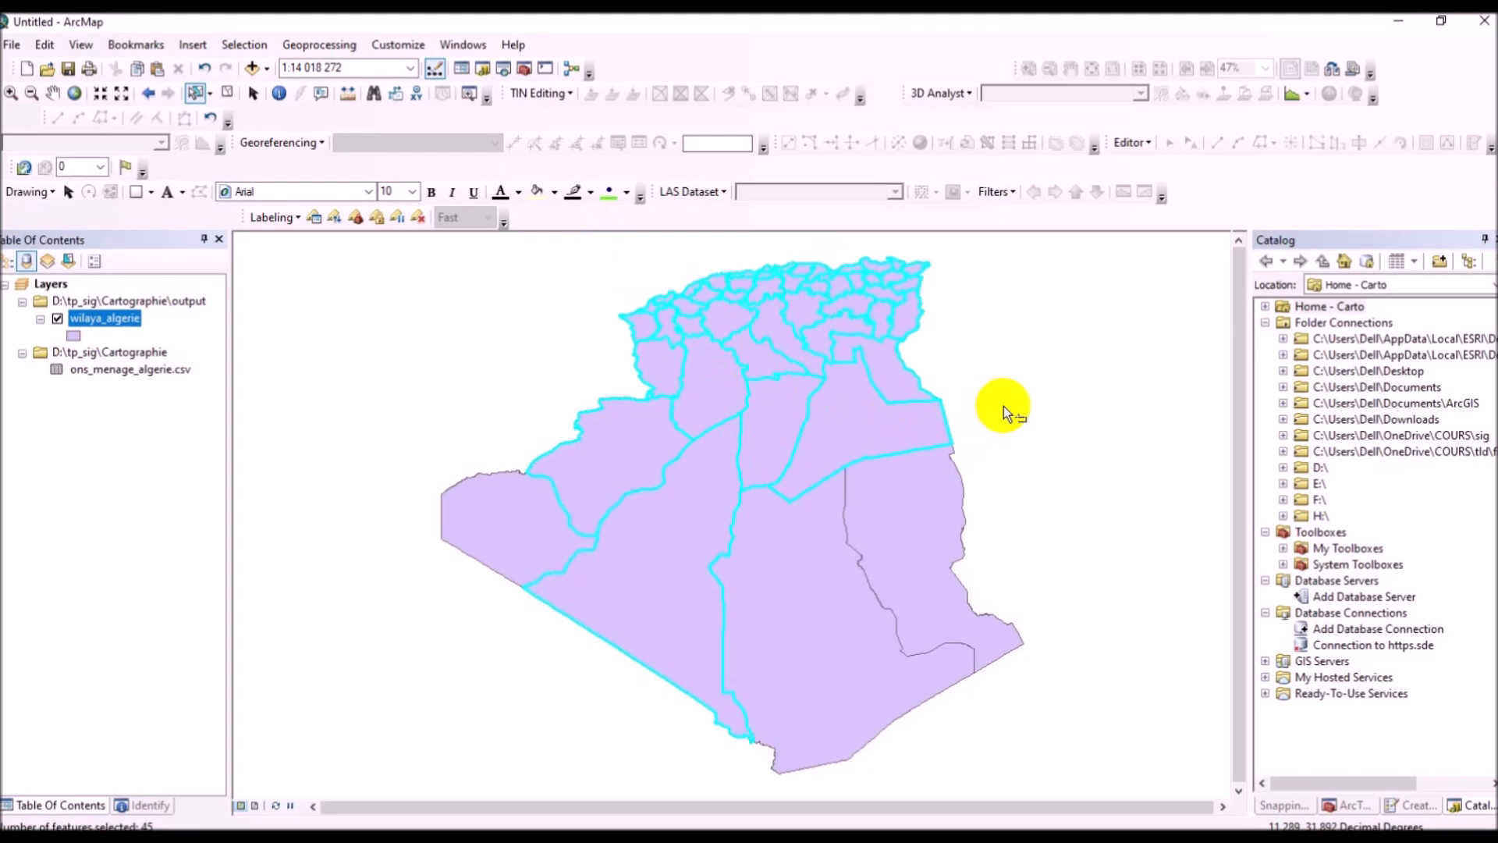
Step: Remove the large southern wilayas from the selection, keeping the northern ones down to Naama, El Bayadh, Laghouat and El Oued
{"action": "left_click", "coordinate": [920, 415], "text": "shift"}
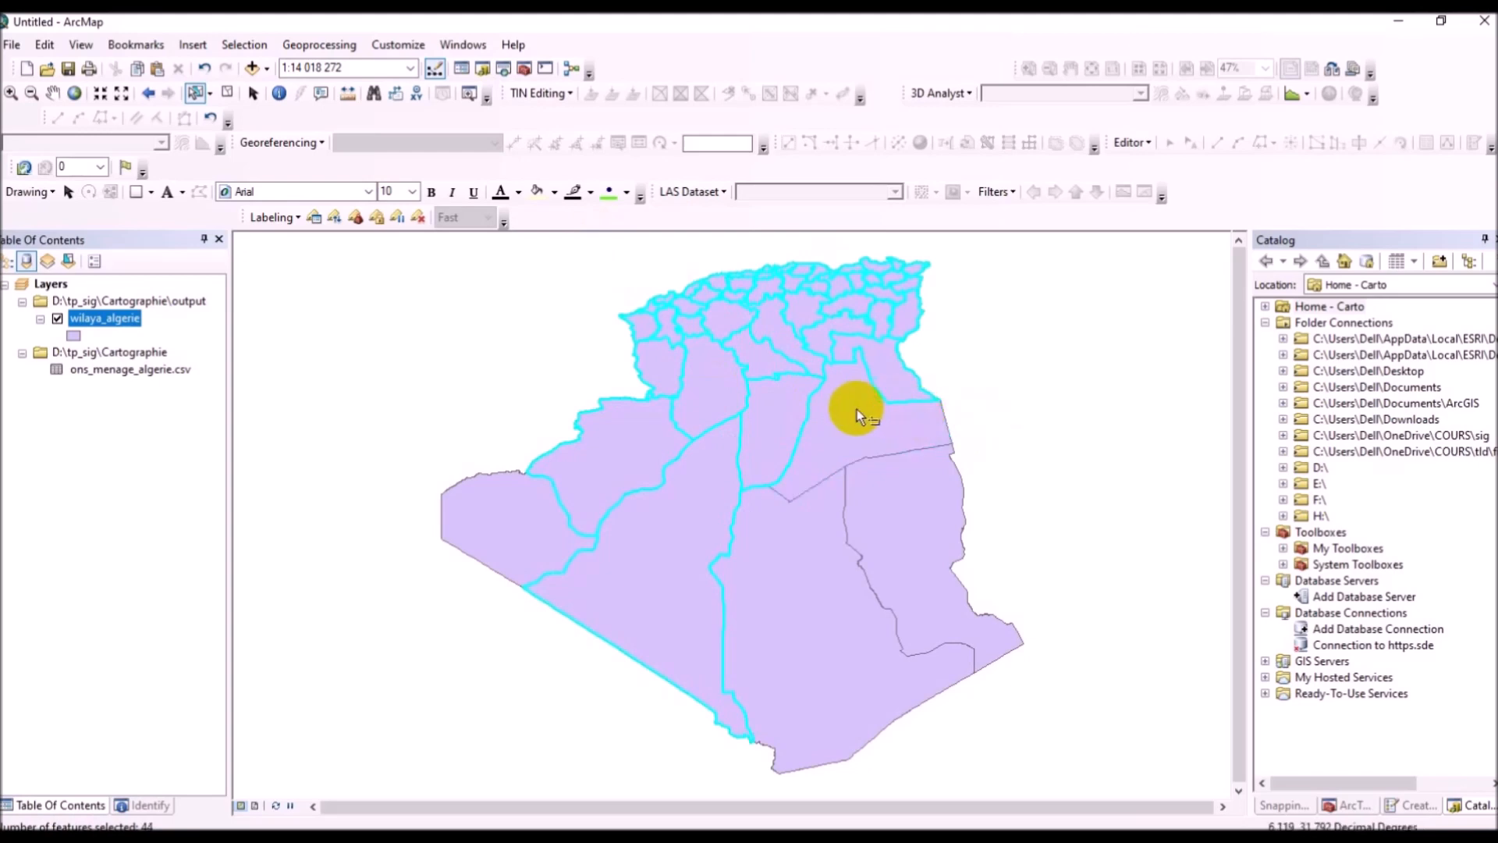
{"action": "left_click", "coordinate": [701, 443], "text": "shift"}
{"action": "left_click", "coordinate": [649, 437], "text": "shift"}
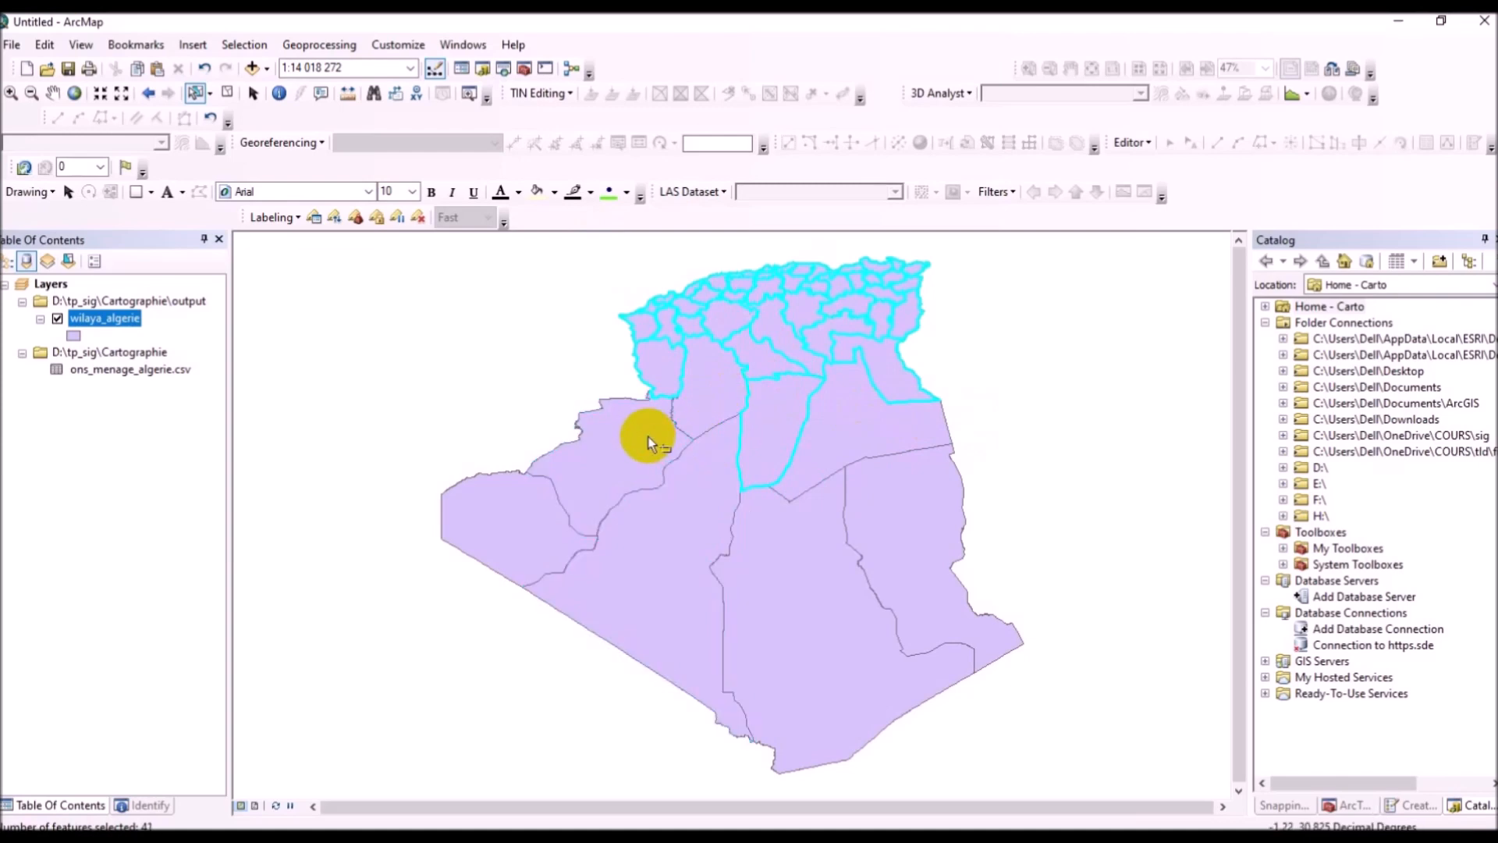
{"action": "left_click", "coordinate": [738, 444], "text": "shift"}
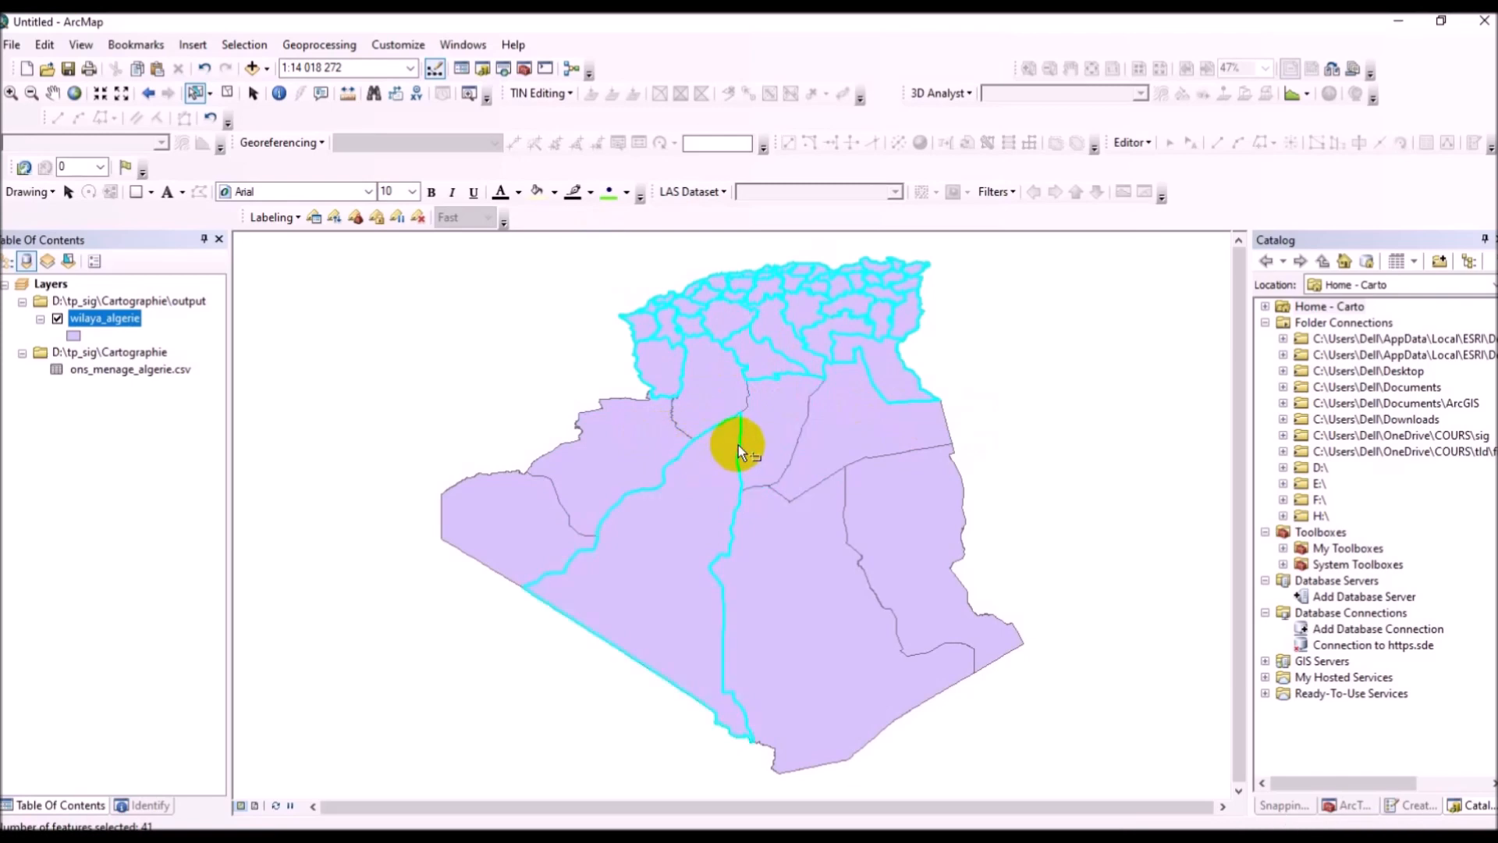
{"action": "left_click", "coordinate": [729, 443], "text": "shift"}
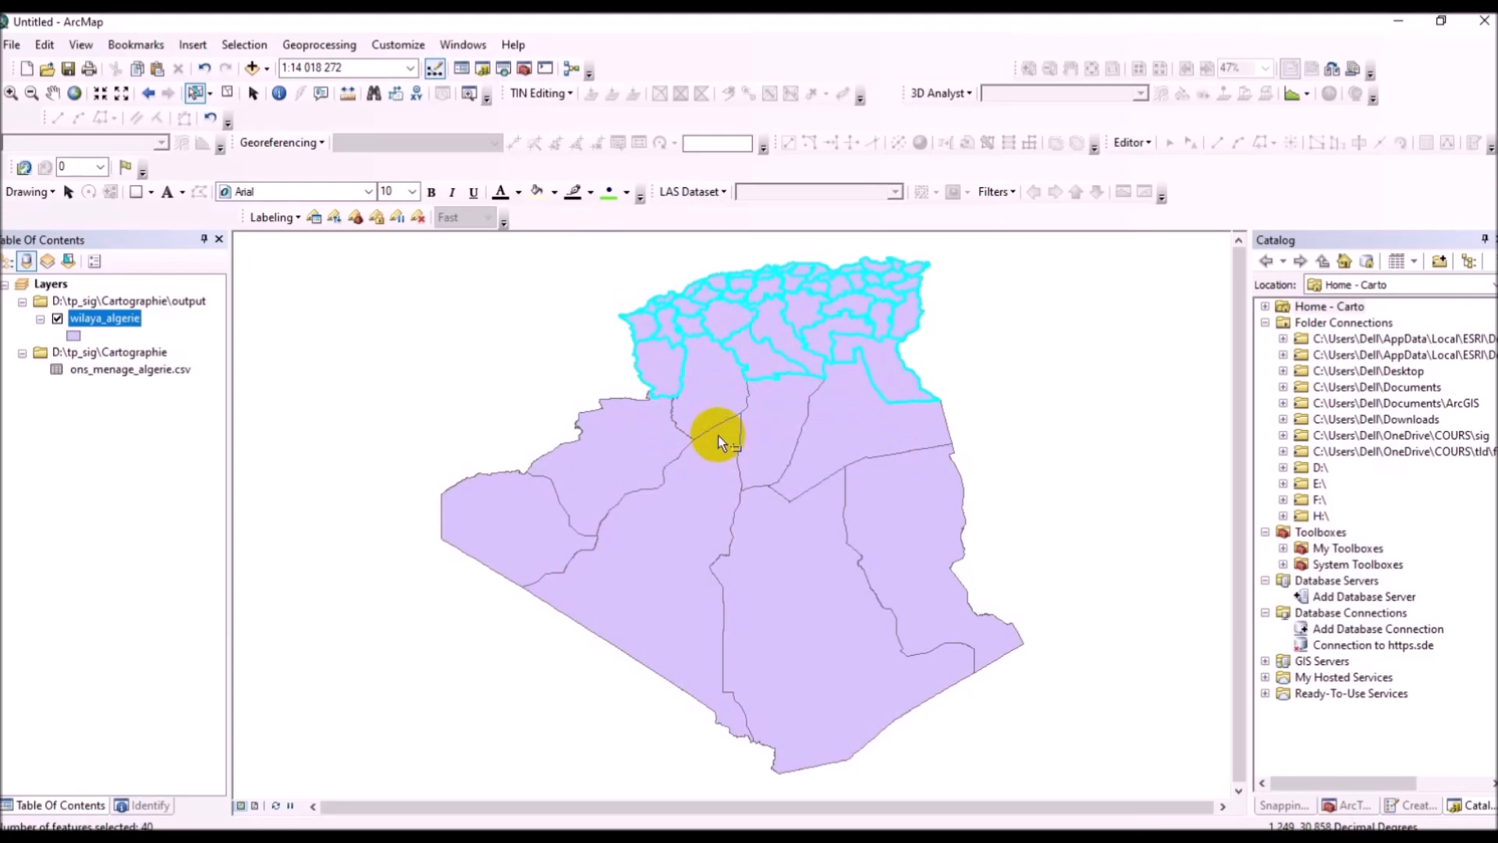
{"action": "left_click", "coordinate": [710, 415], "text": "shift"}
Step: Start a data export of the wilaya_algerie layer limited to the selected features
{"action": "right_click", "coordinate": [87, 321]}
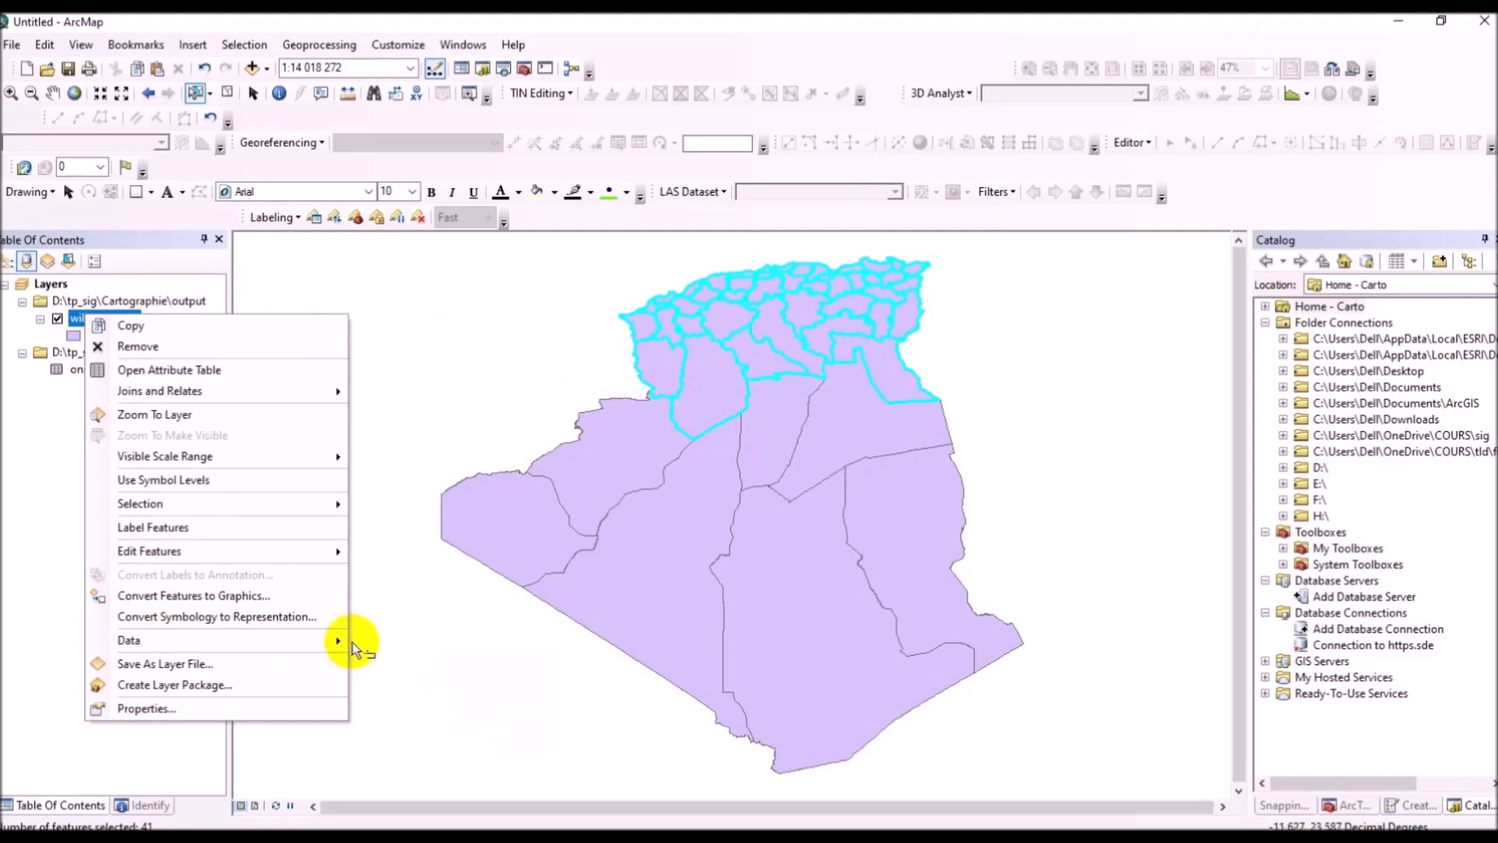
{"action": "mouse_move", "coordinate": [339, 642]}
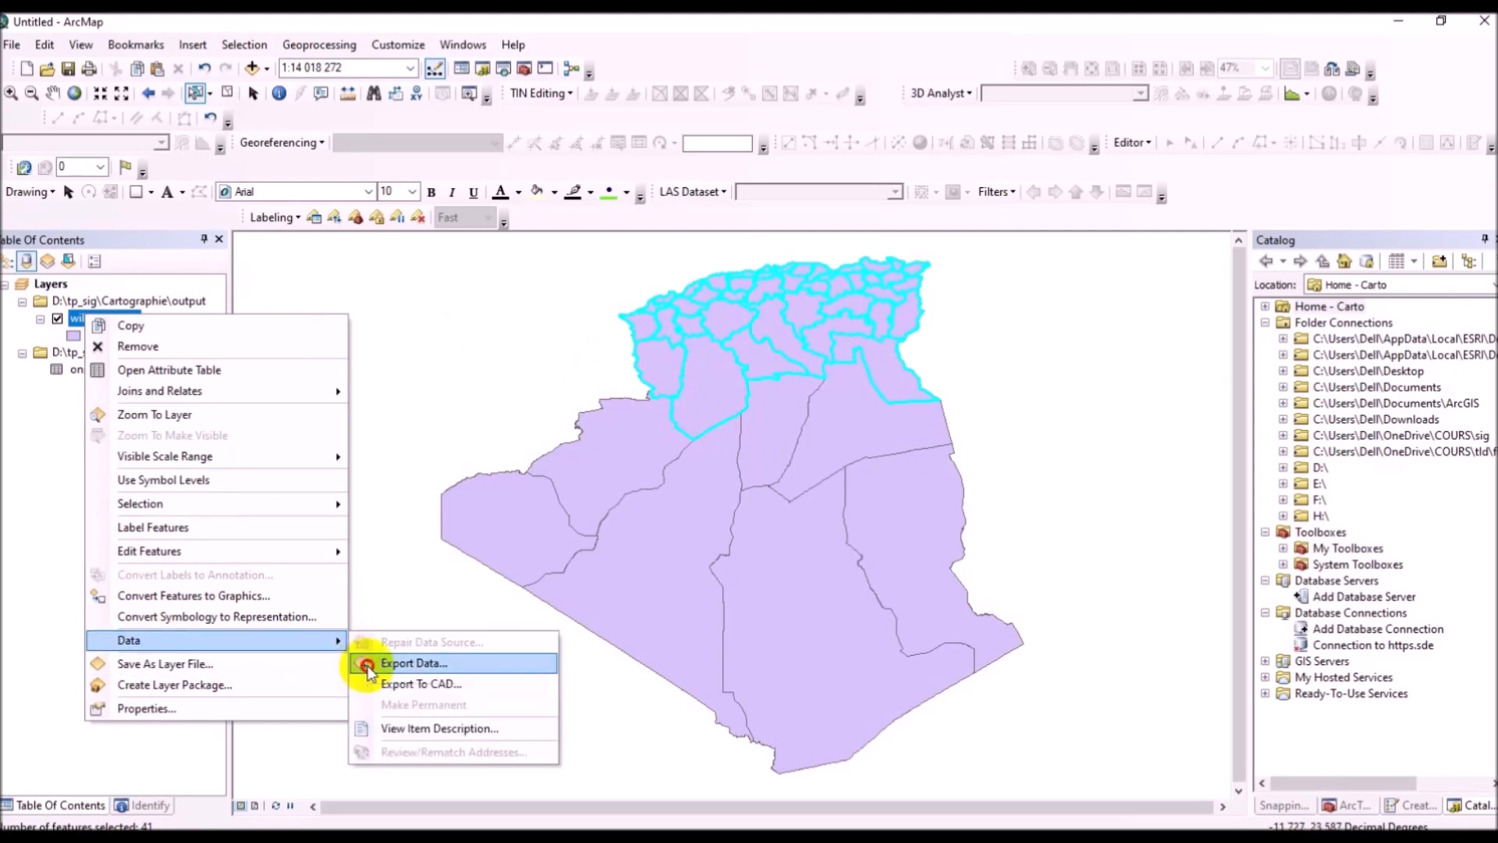
{"action": "left_click", "coordinate": [368, 665]}
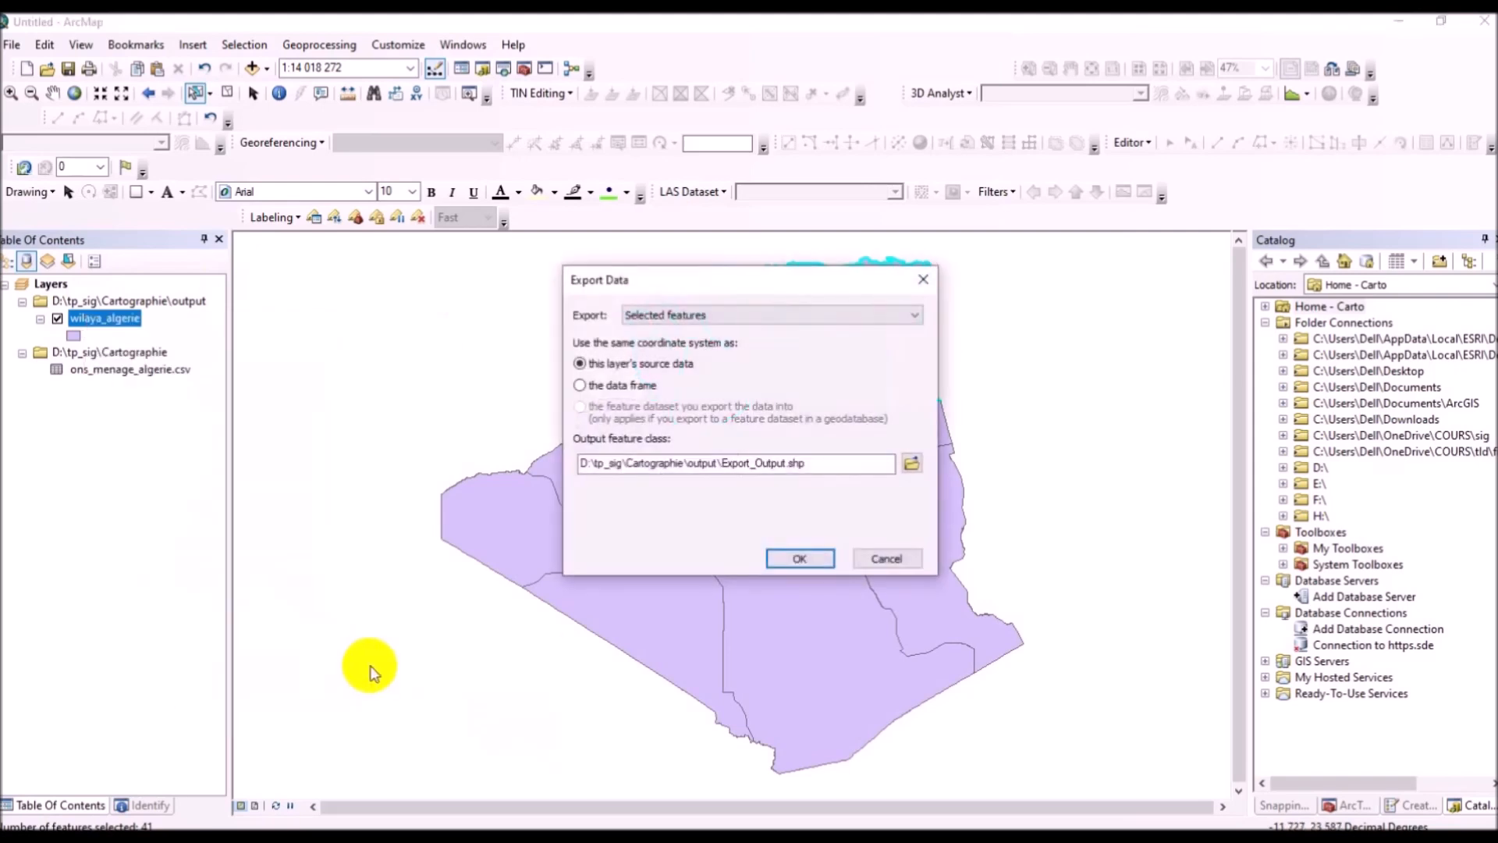
{"action": "left_click", "coordinate": [707, 318]}
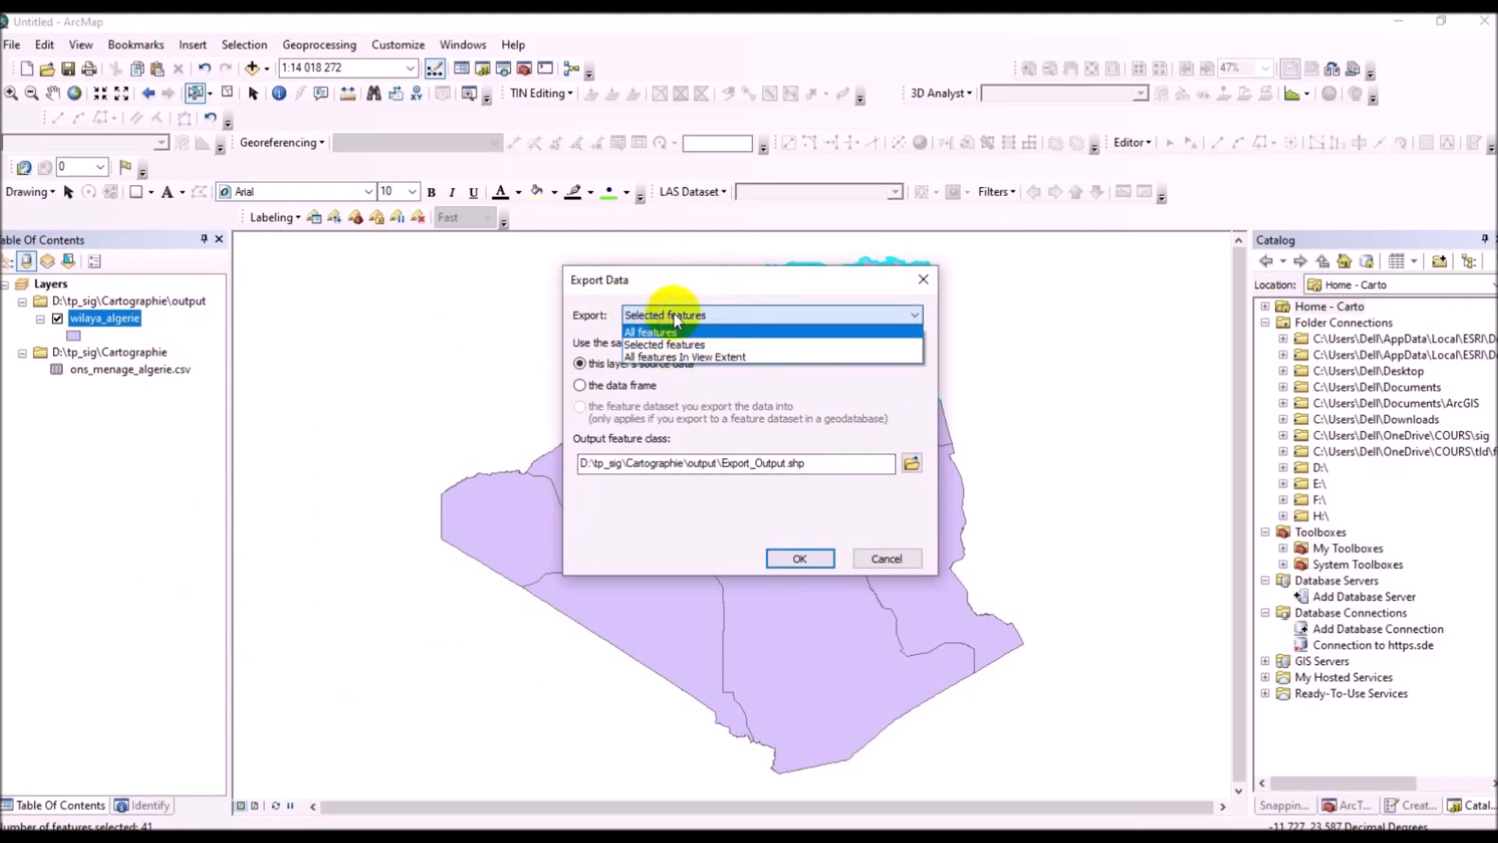
{"action": "left_click", "coordinate": [668, 344]}
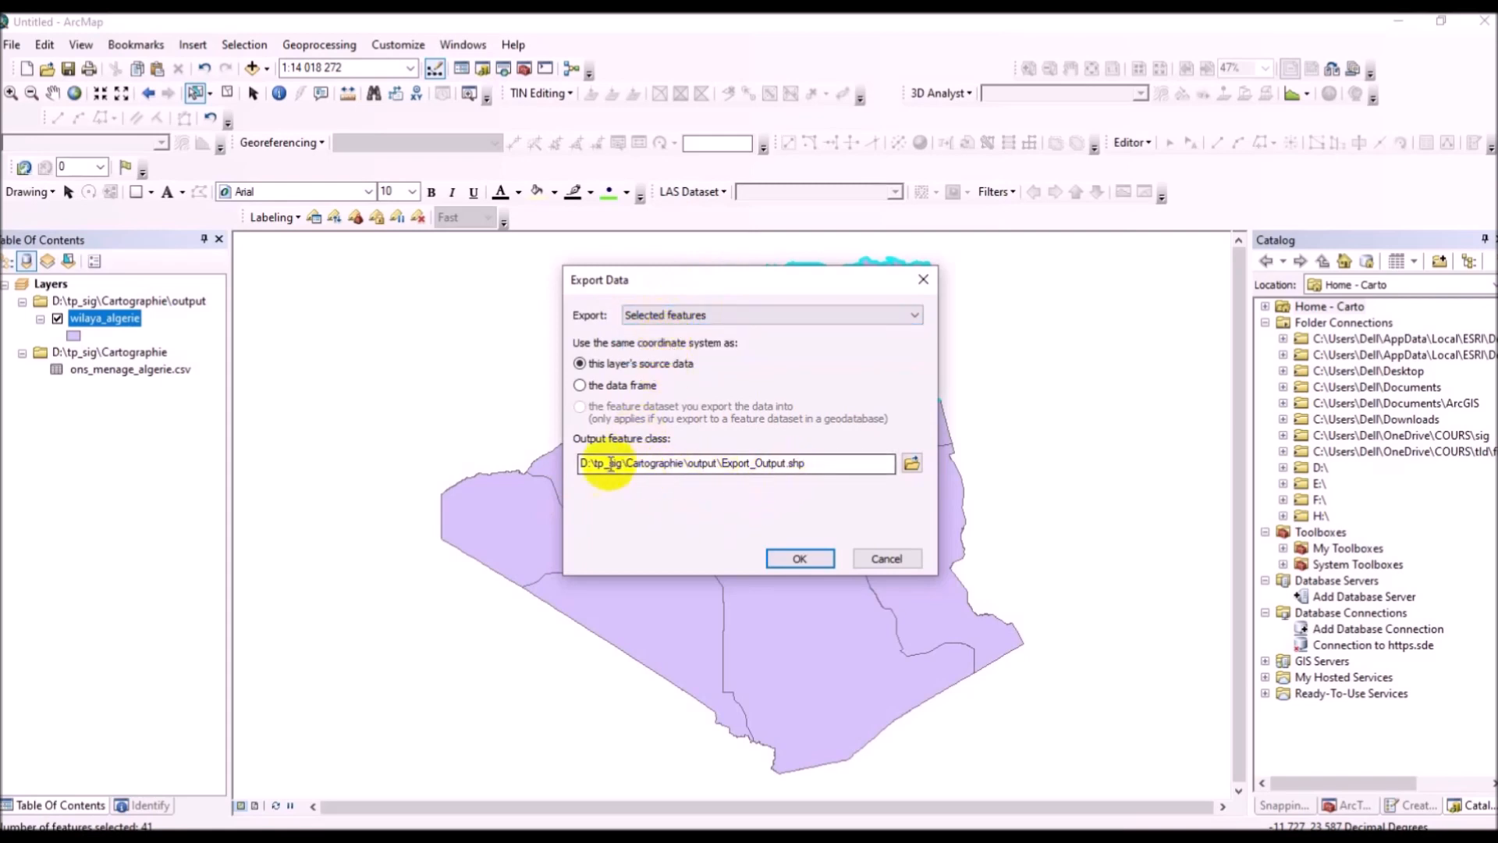
Step: Export the selection as wilaya_nord_algerie.shp in D:\tp_sig\Cartographie\output and add it to the map as a layer
{"action": "left_click", "coordinate": [784, 464]}
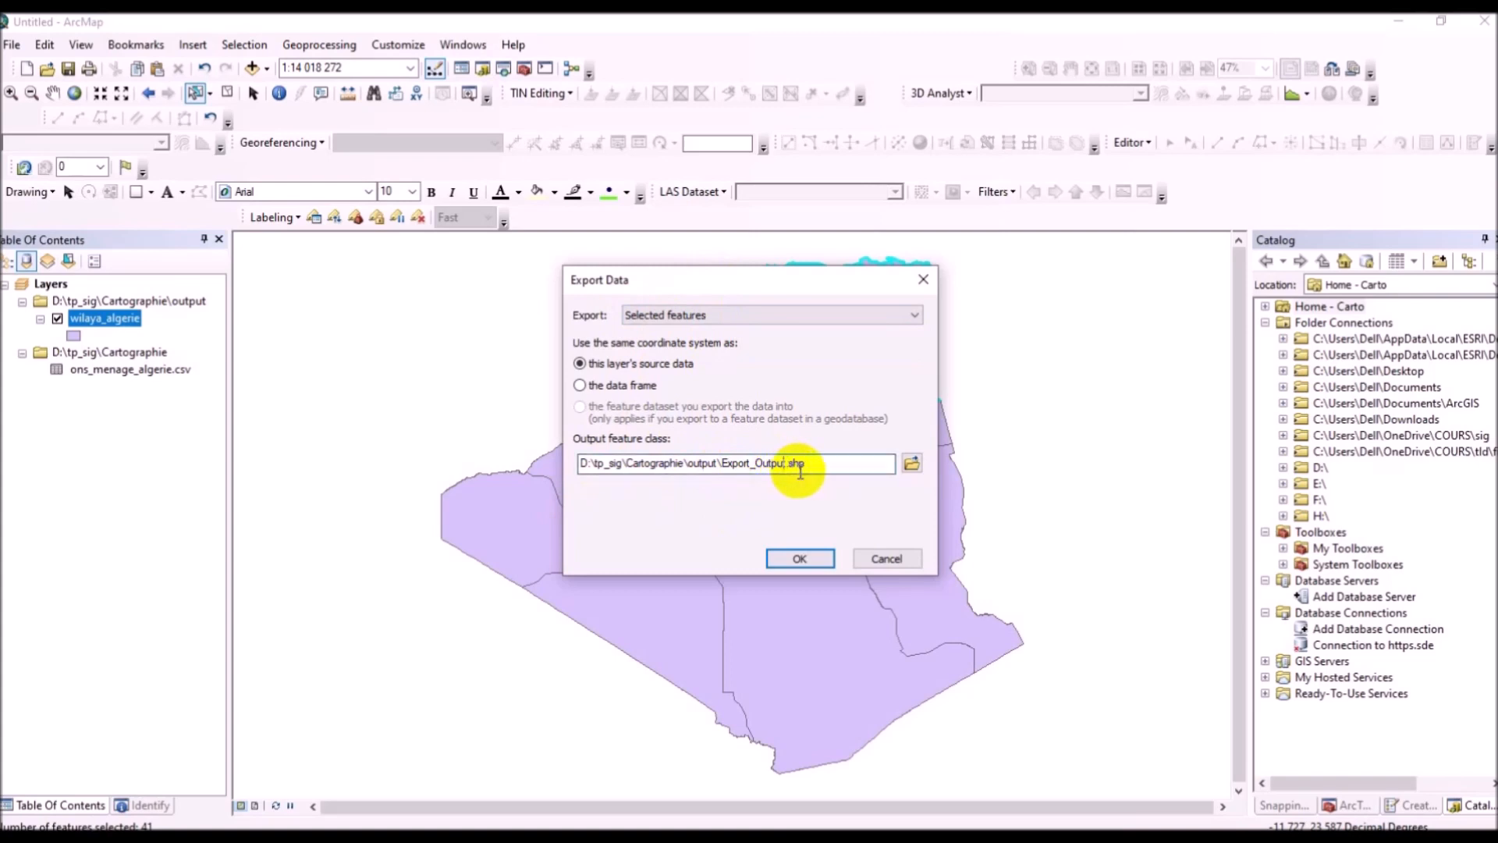
{"action": "key", "text": "BackSpace"}
{"action": "key", "text": "BackSpace"}
{"action": "key", "text": "BackSpace"}
{"action": "key", "text": "BackSpace"}
{"action": "key", "text": "BackSpace"}
{"action": "key", "text": "BackSpace"}
{"action": "key", "text": "BackSpace"}
{"action": "key", "text": "BackSpace"}
{"action": "key", "text": "BackSpace"}
{"action": "key", "text": "BackSpace"}
{"action": "key", "text": "BackSpace"}
{"action": "type", "text": "wil"}
{"action": "type", "text": "_nord_alge"}
{"action": "left_click", "coordinate": [814, 565]}
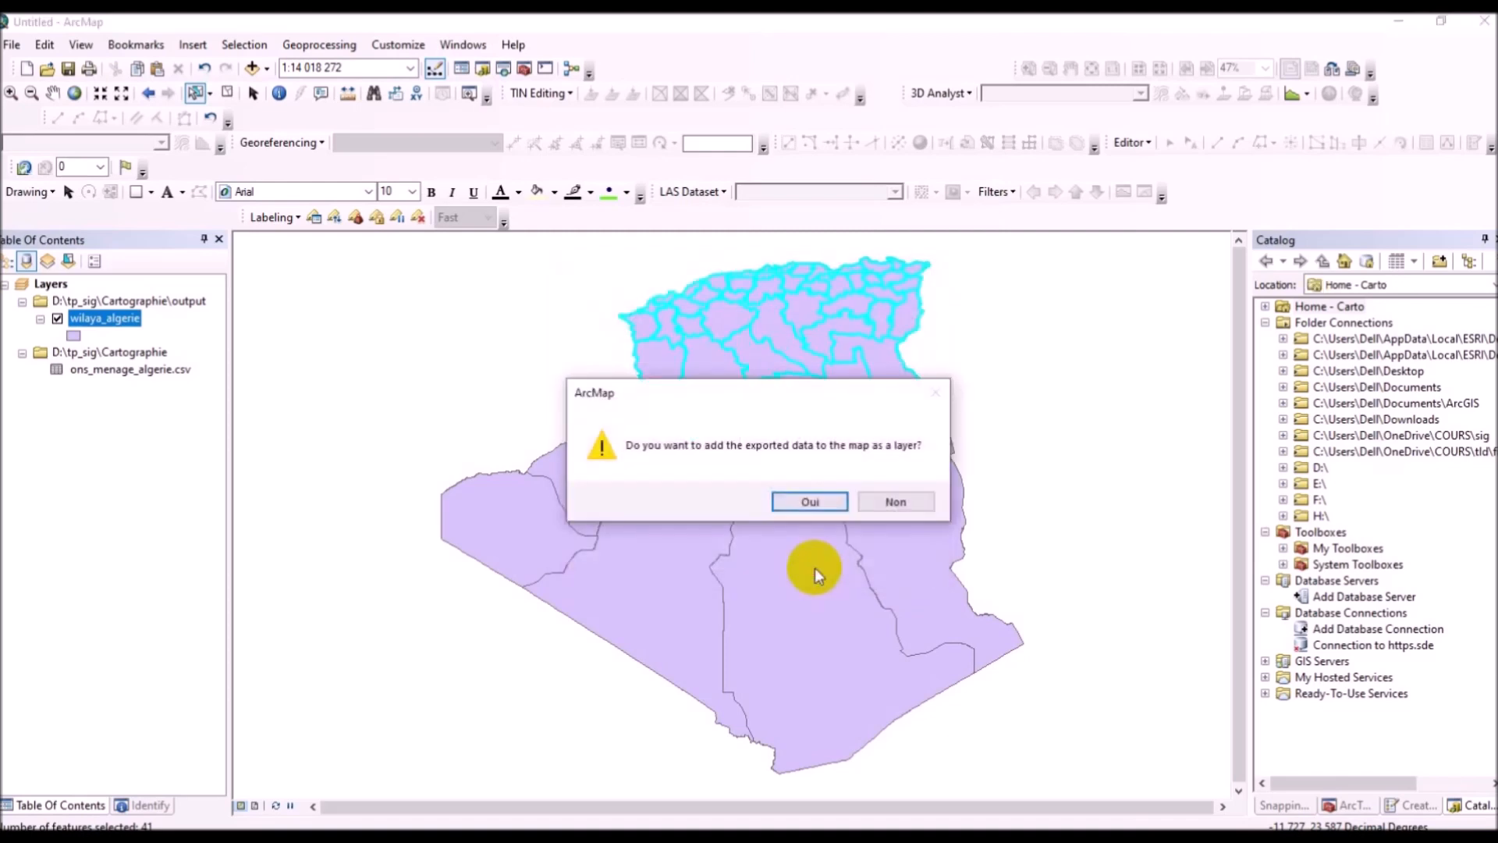
{"action": "left_click", "coordinate": [802, 494]}
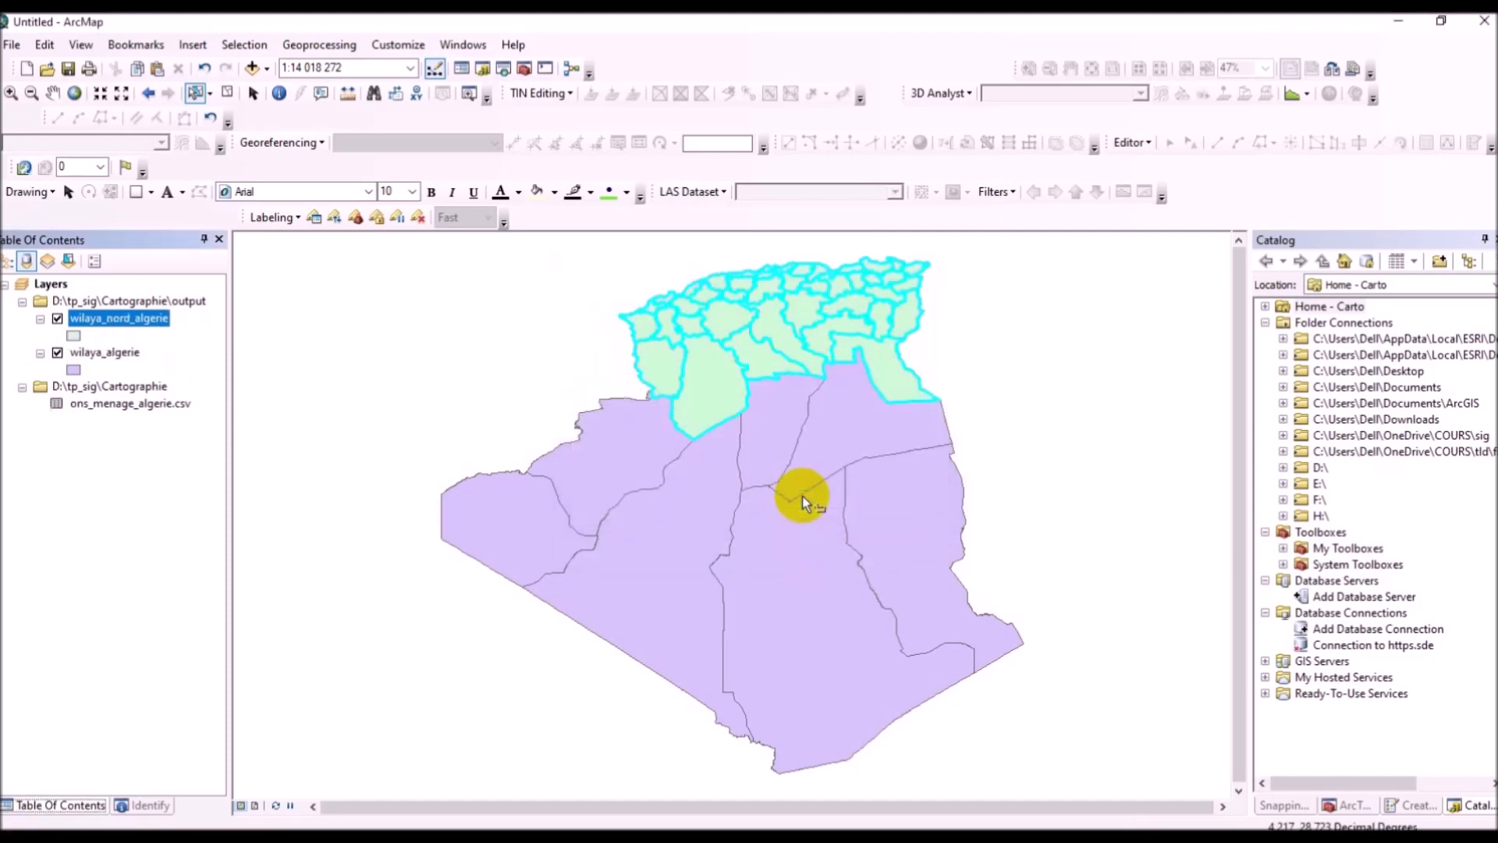
Step: Hide the wilaya_algerie layer, check the wilaya_nord_algerie attribute table, and close the table
{"action": "left_click", "coordinate": [58, 353]}
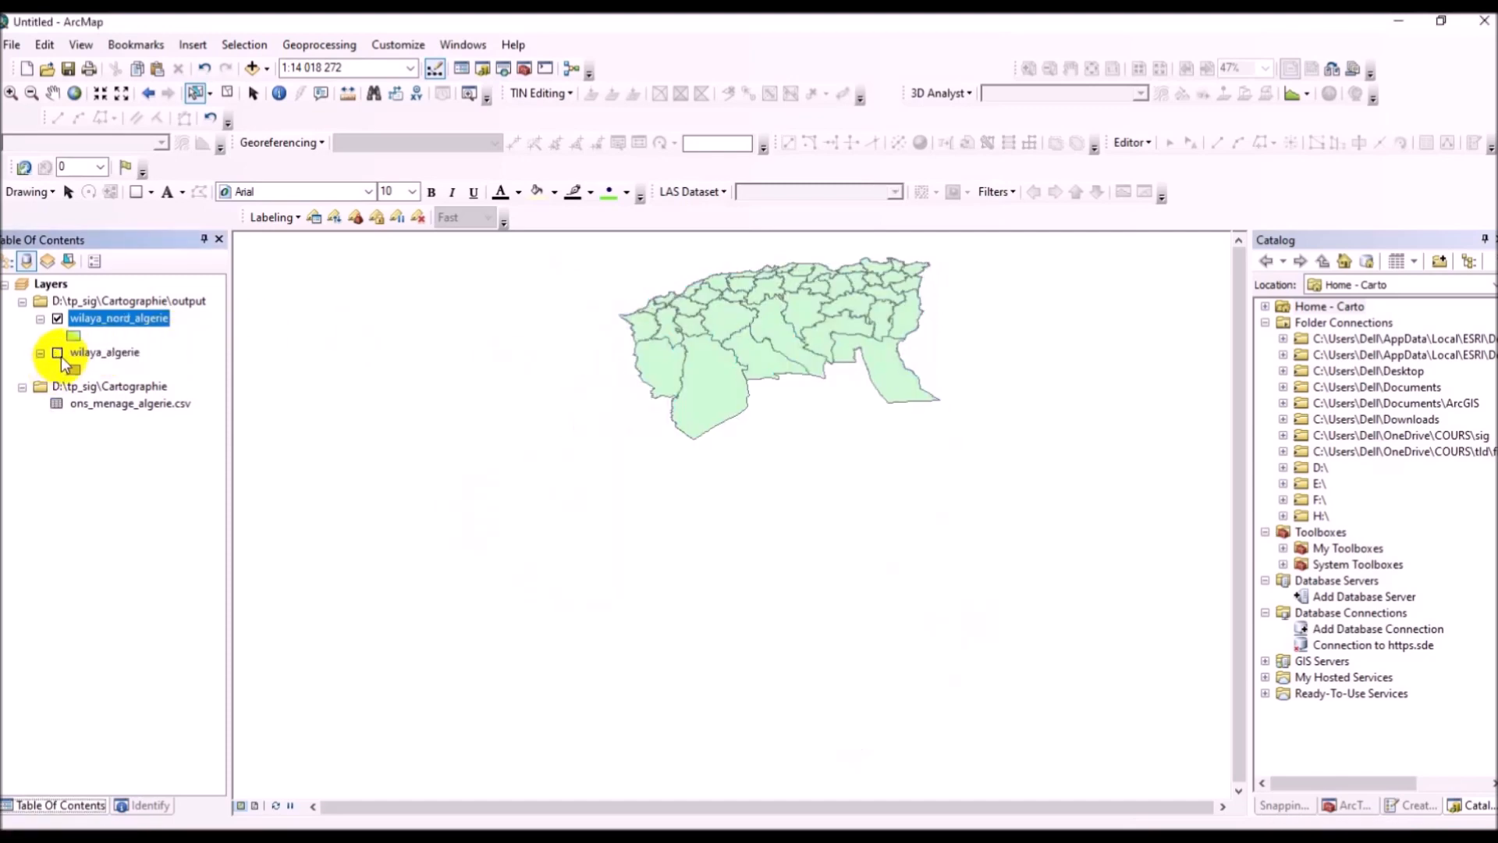
{"action": "right_click", "coordinate": [125, 321]}
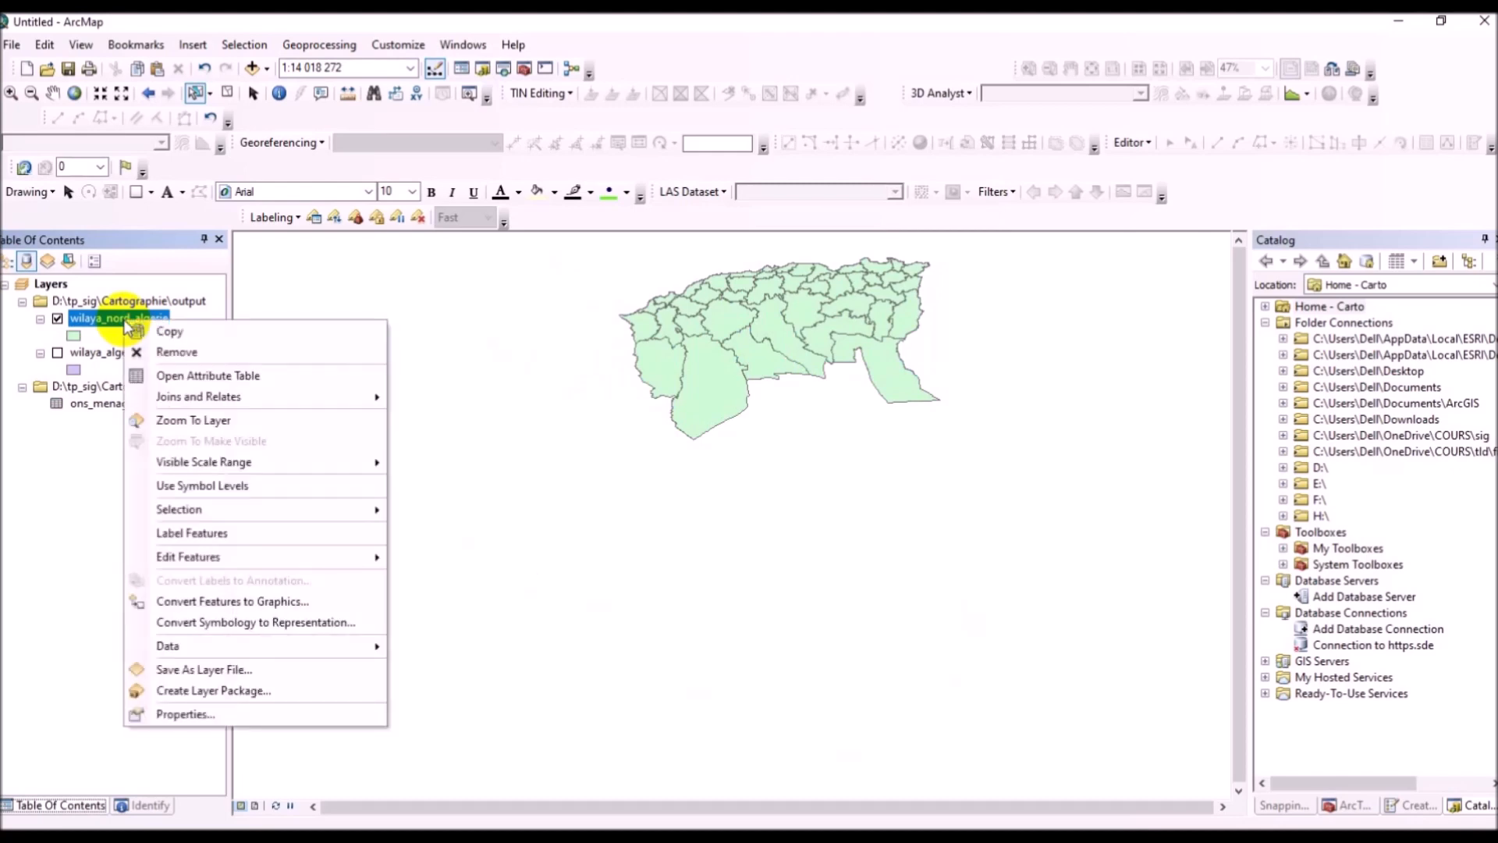
{"action": "left_click", "coordinate": [151, 385]}
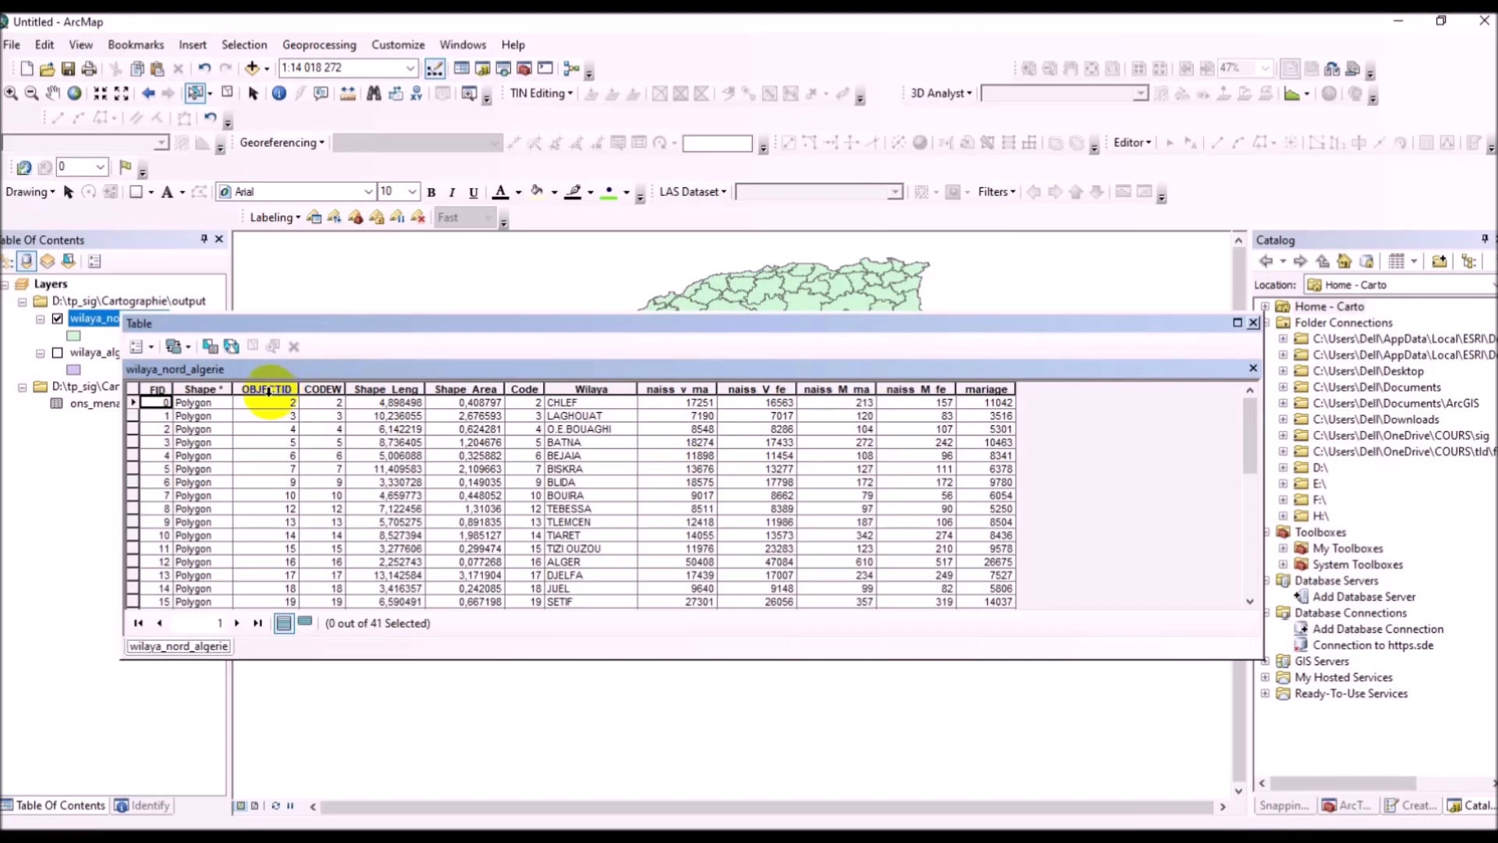
{"action": "left_click", "coordinate": [1252, 323]}
Step: Switch to File Explorer, view the example map mariage_algerie.png in D:\carto, and return to ArcMap
{"action": "mouse_move", "coordinate": [172, 837]}
{"action": "left_click", "coordinate": [117, 780]}
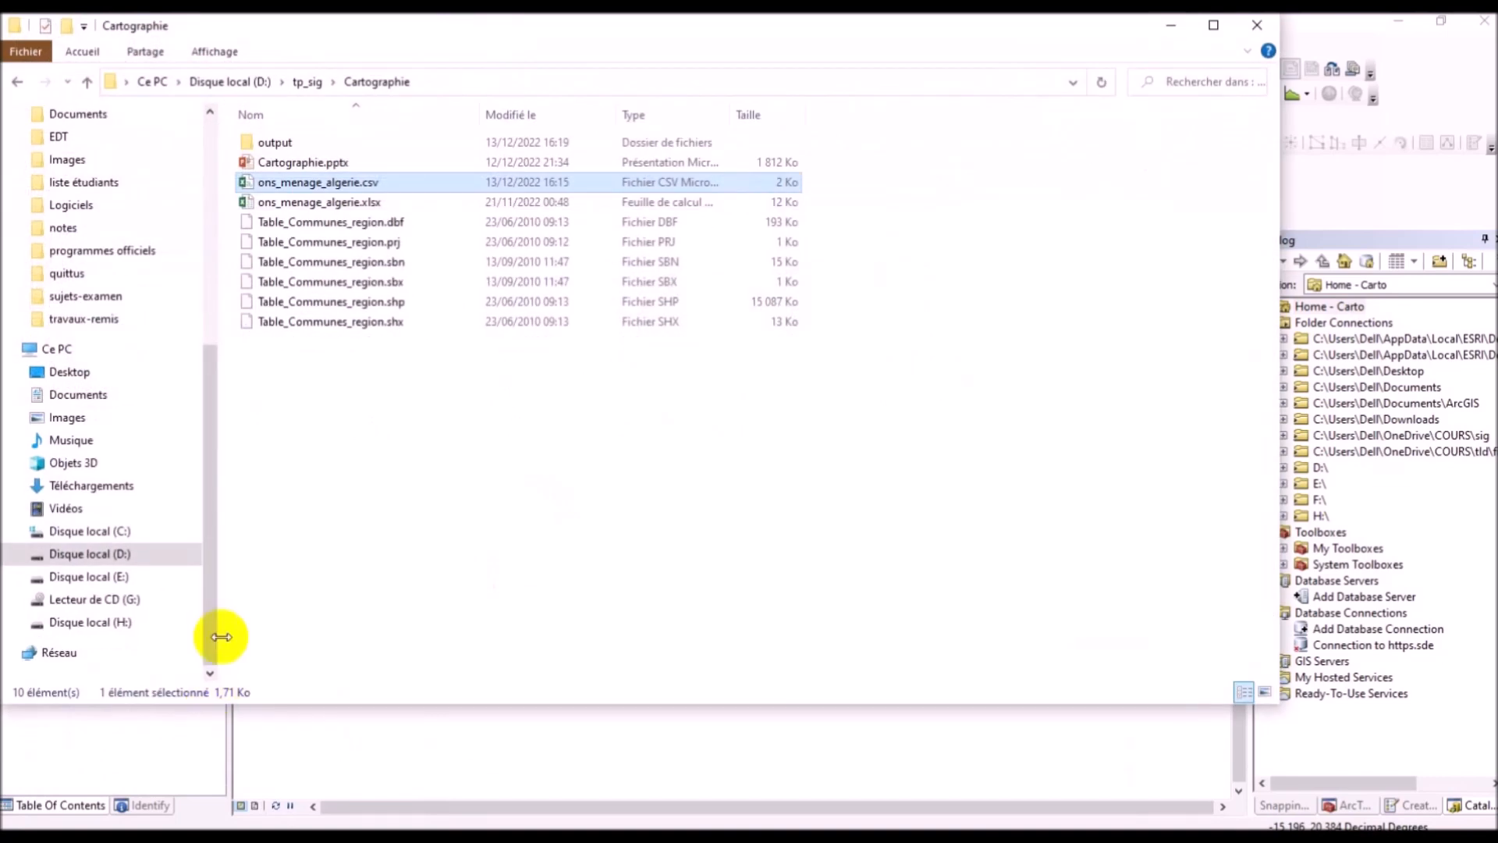
{"action": "left_click", "coordinate": [152, 556]}
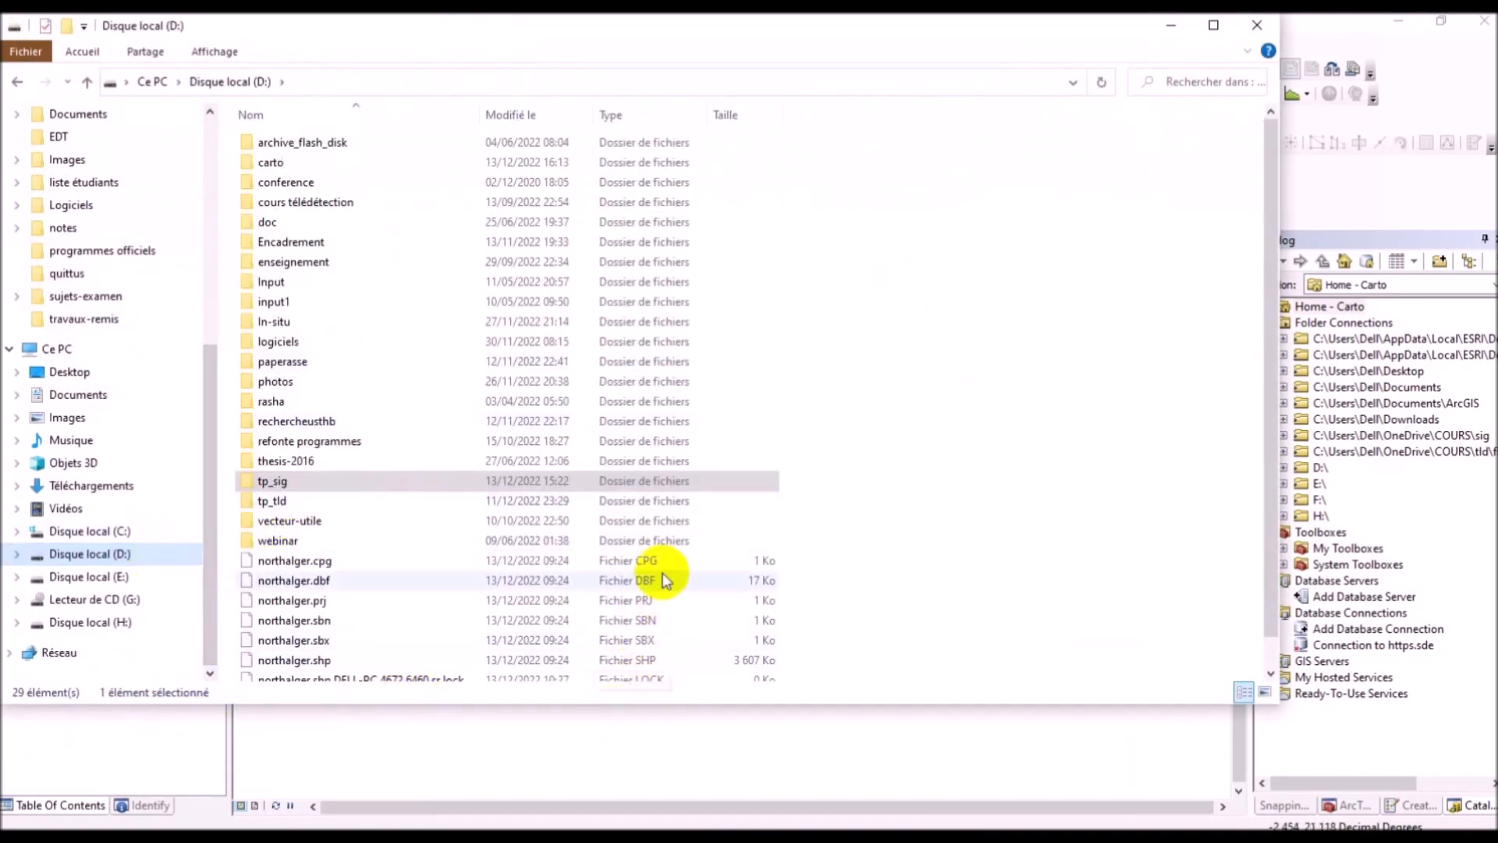
{"action": "left_click", "coordinate": [322, 165]}
{"action": "double_click", "coordinate": [322, 165]}
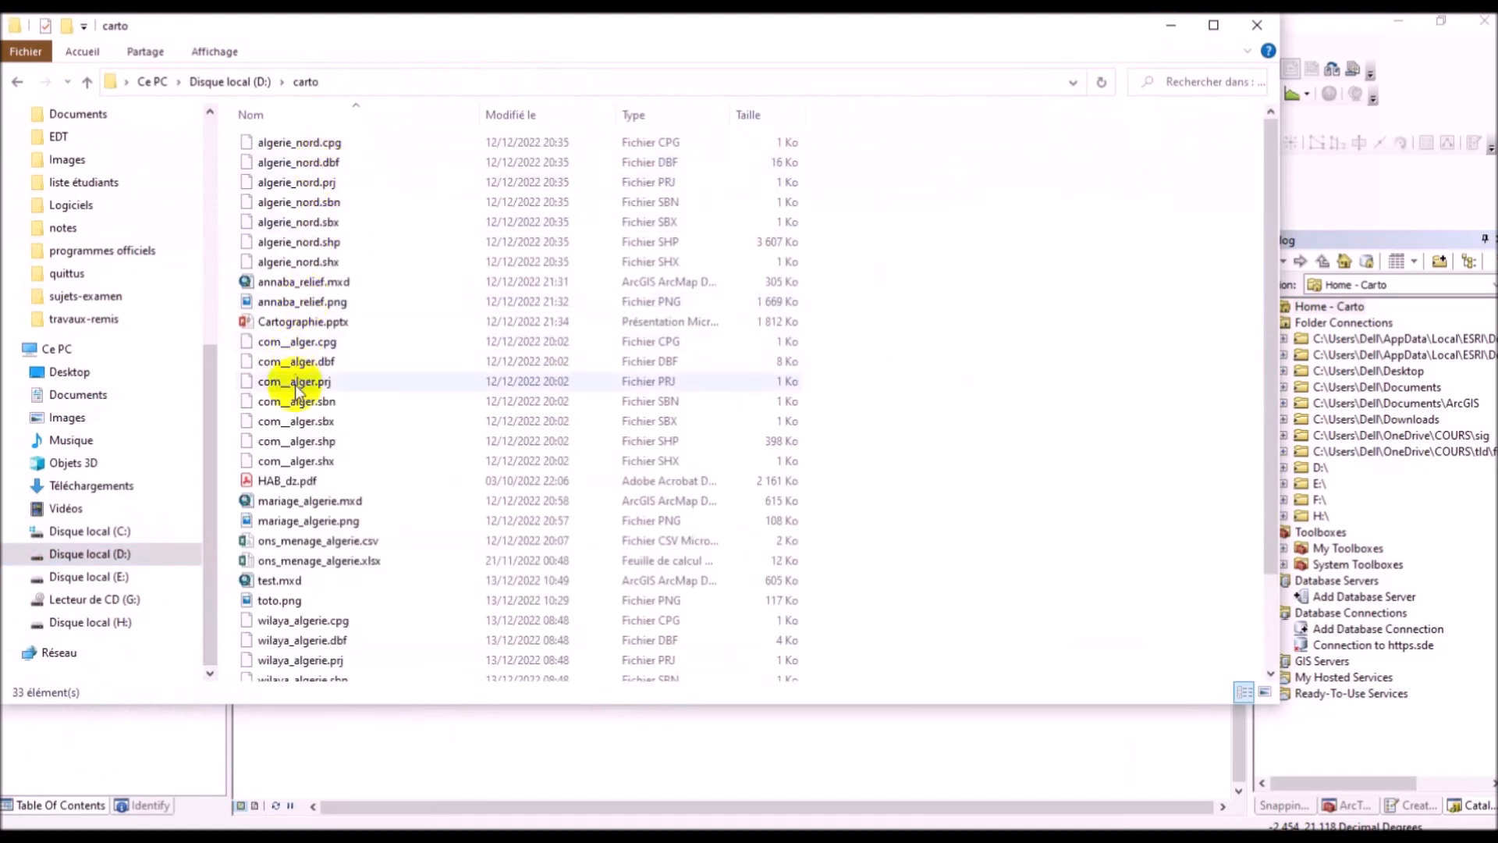
{"action": "double_click", "coordinate": [281, 527]}
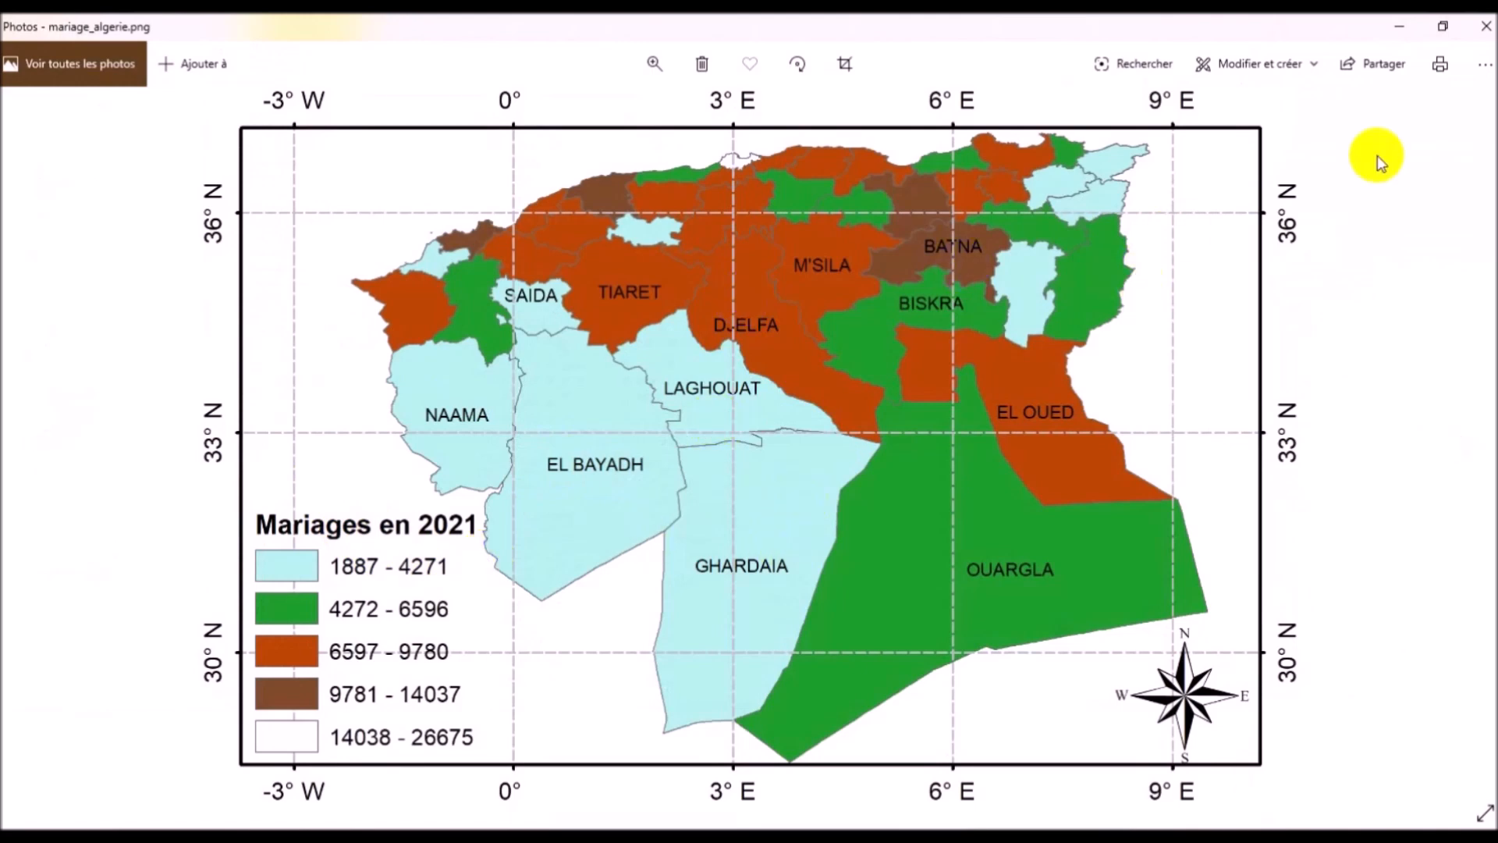
{"action": "left_click", "coordinate": [1485, 26]}
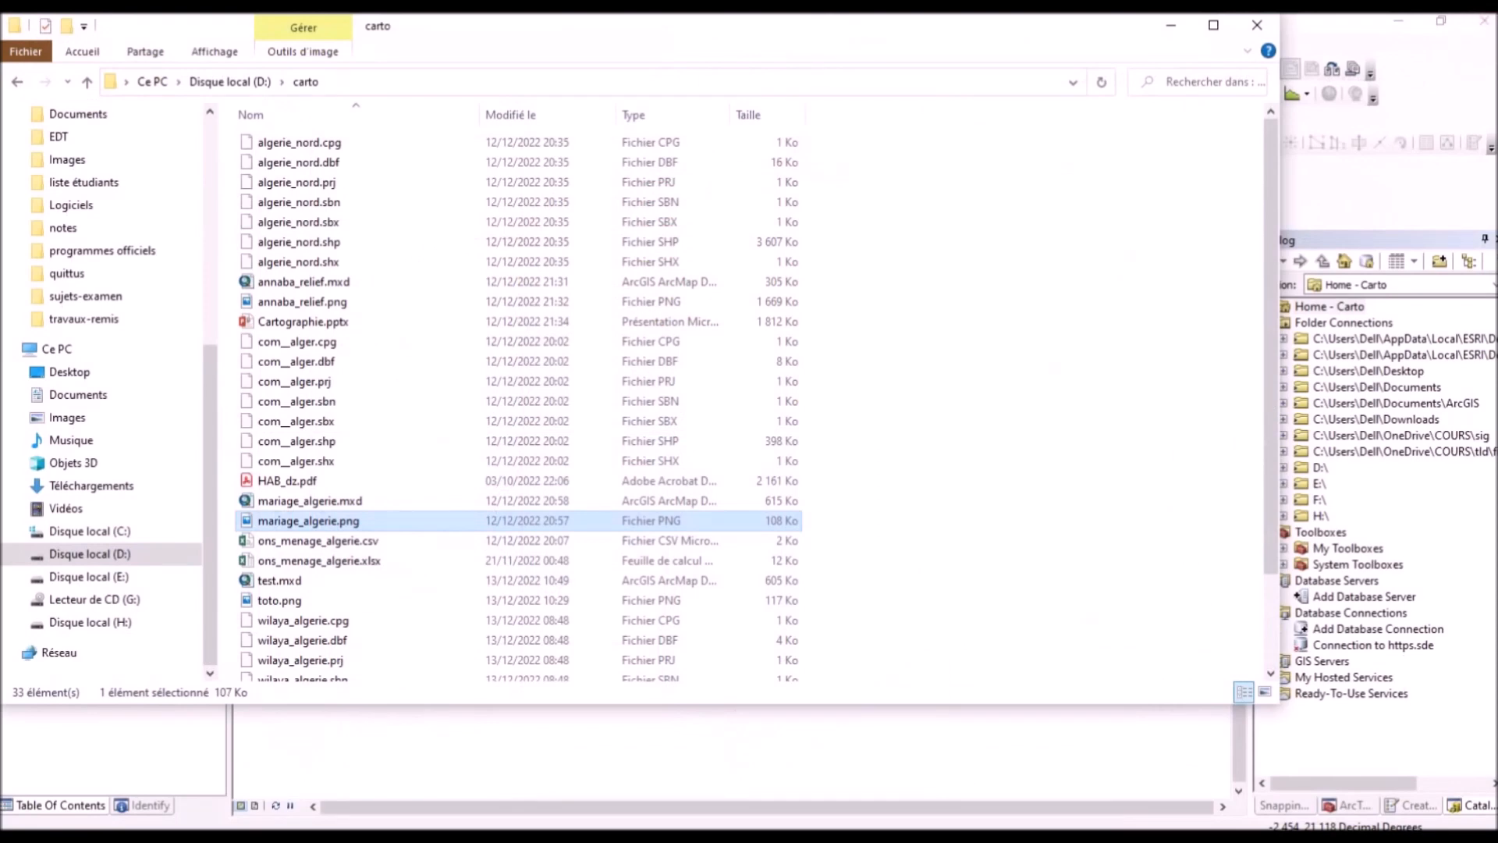
{"action": "left_click", "coordinate": [1166, 24]}
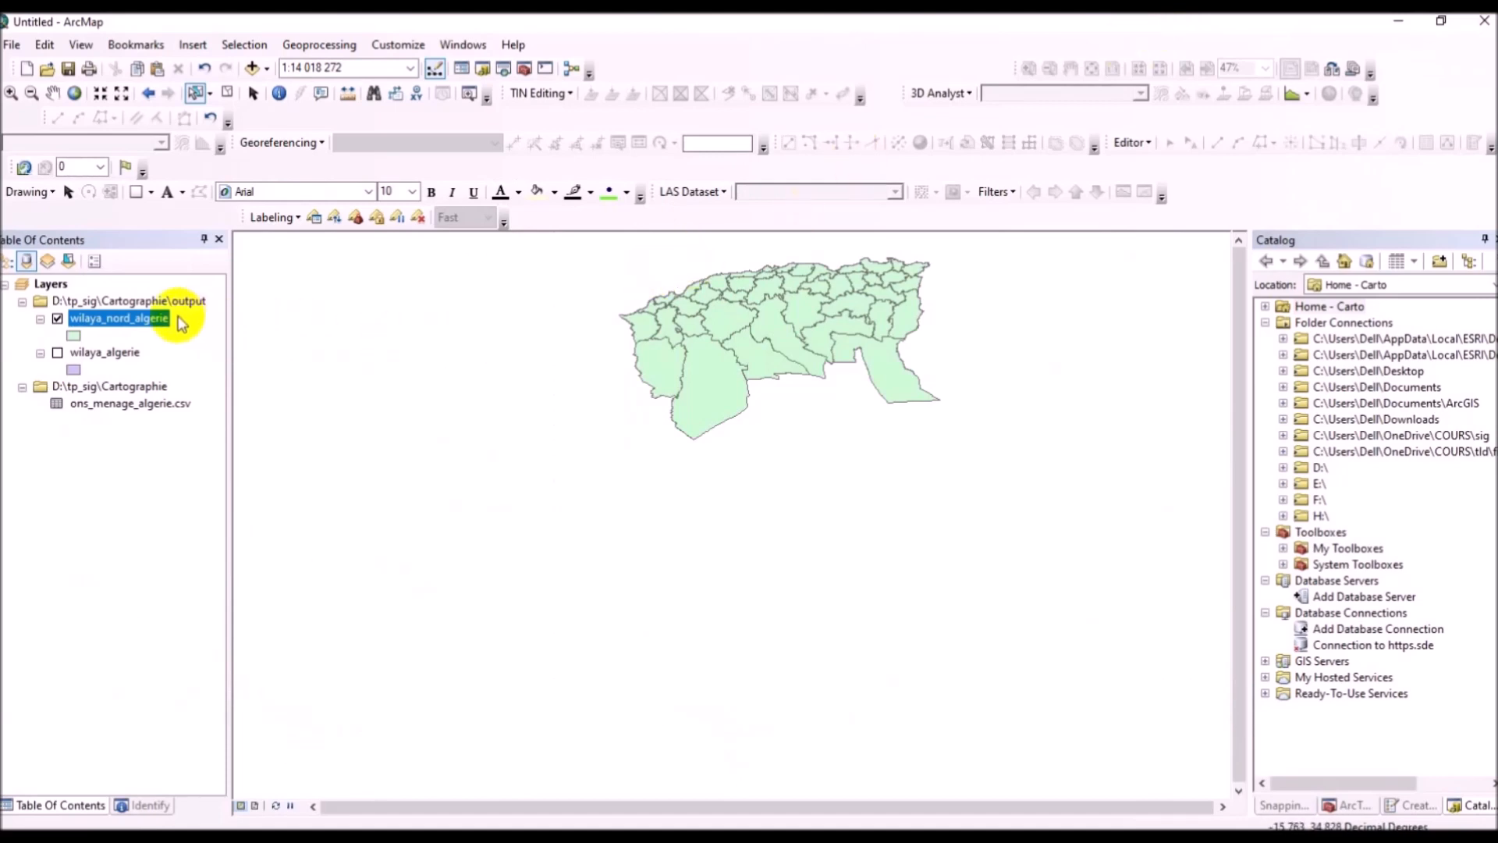
Step: Open the symbology settings of the wilaya_nord_algerie layer
{"action": "right_click", "coordinate": [151, 321]}
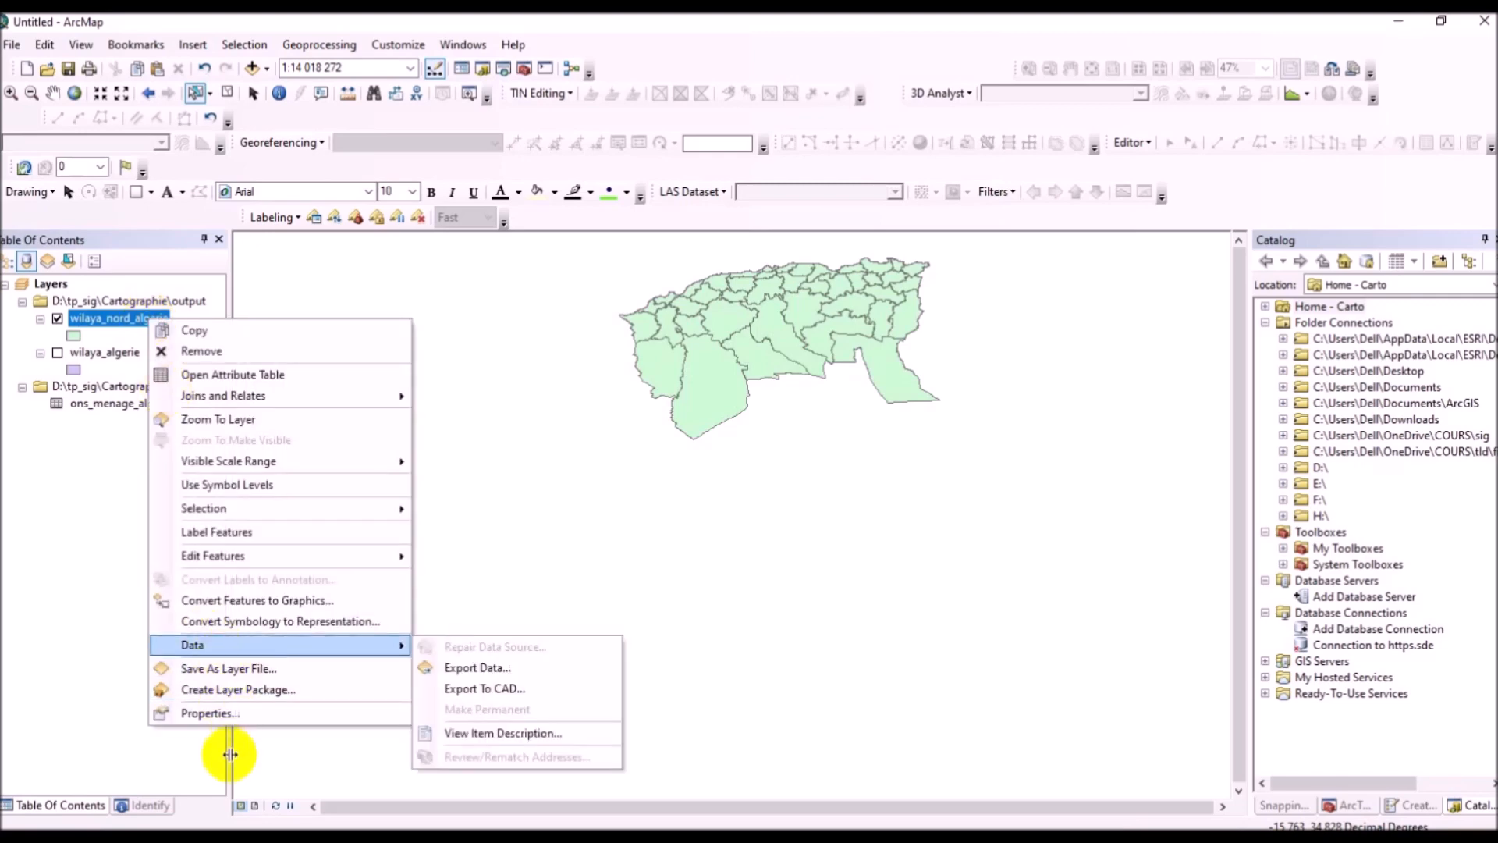
{"action": "left_click", "coordinate": [237, 713]}
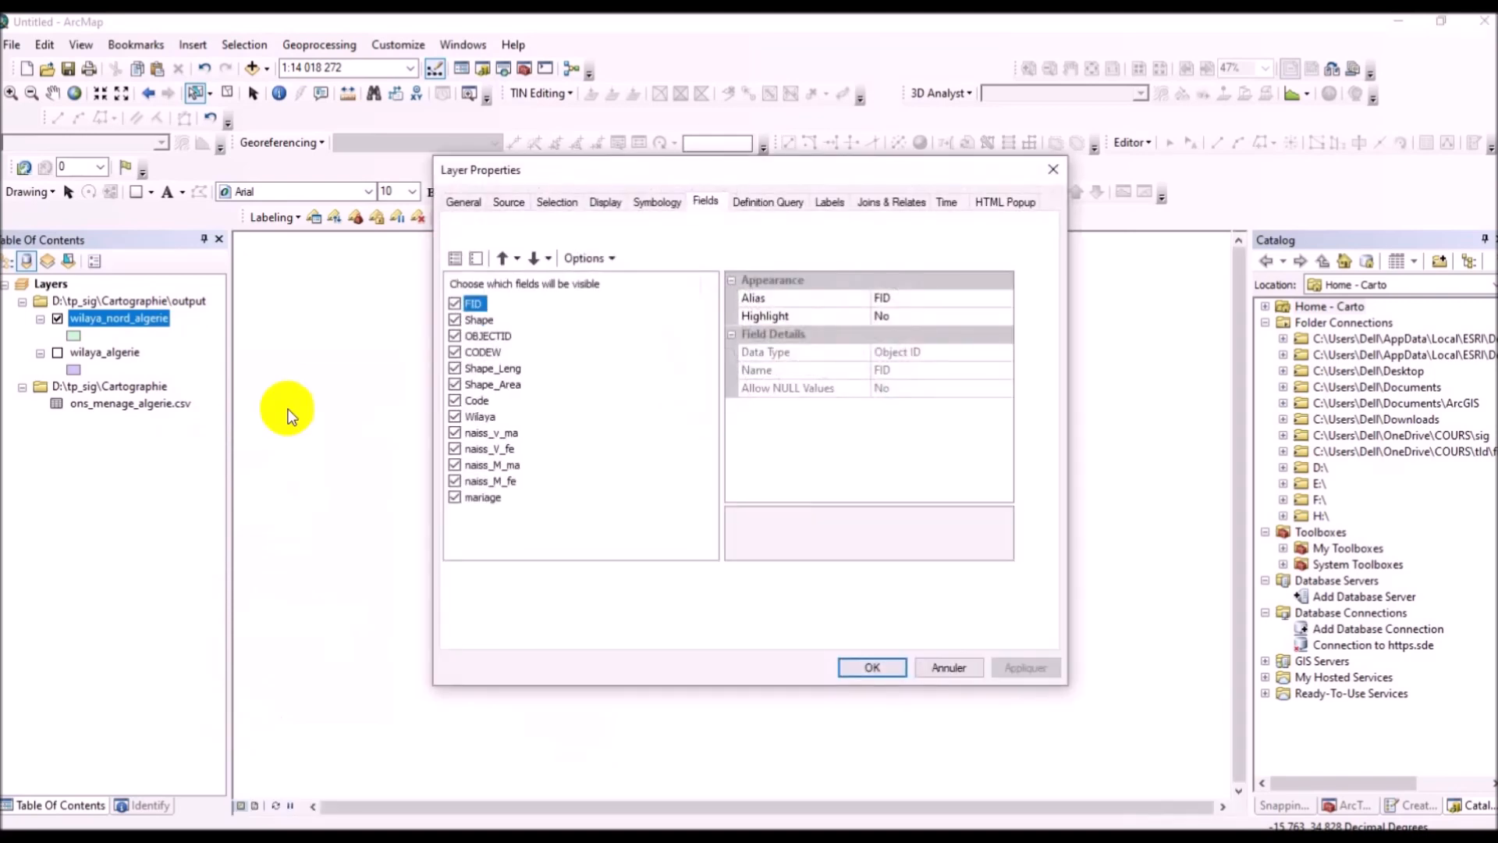
{"action": "left_click", "coordinate": [658, 205]}
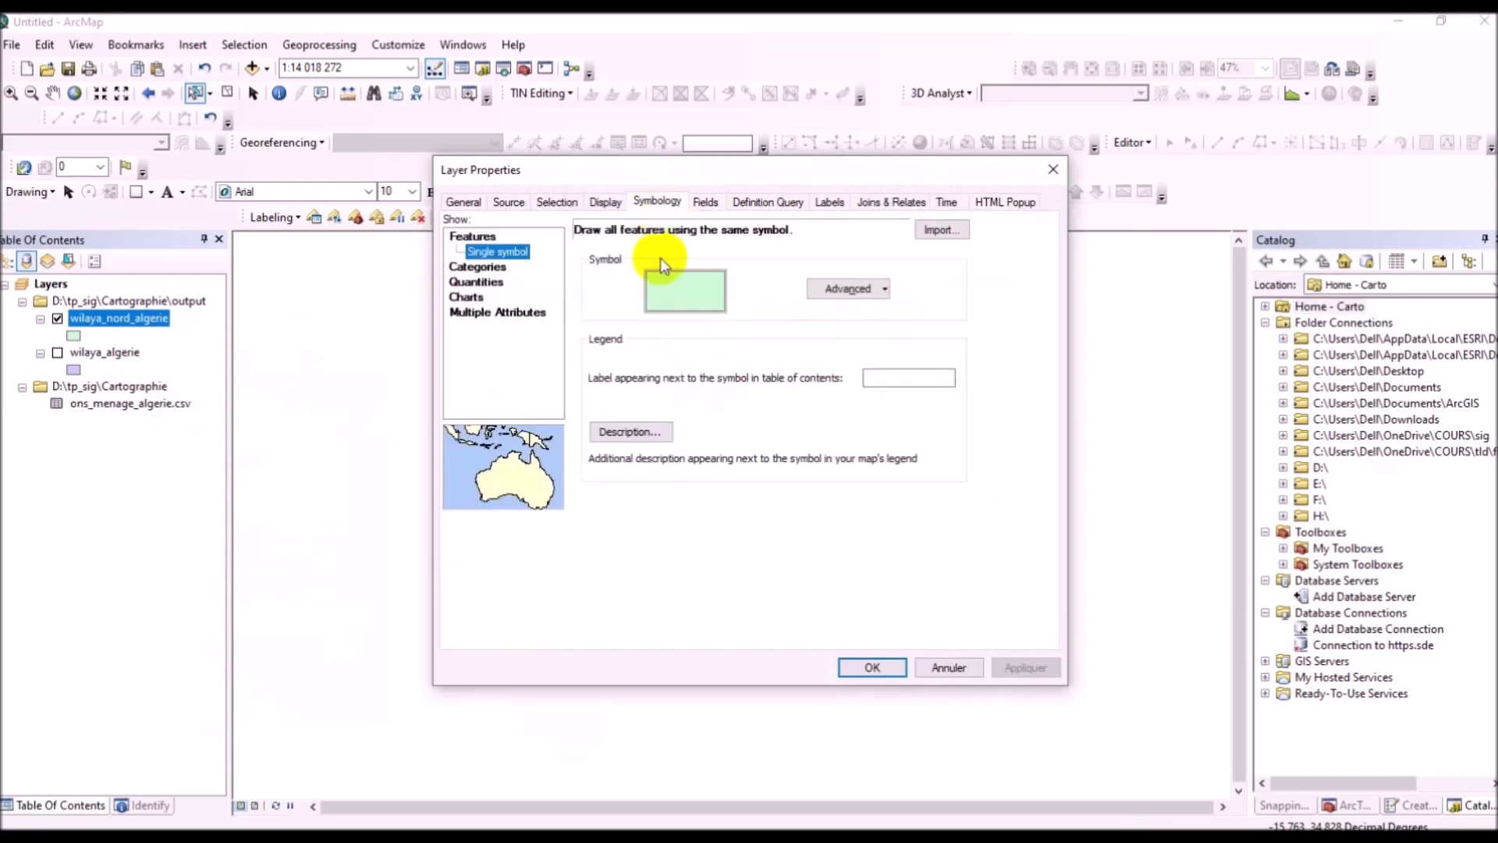
Step: Compare the unique values and quantities drawing methods for the layer, and choose graduated colors
{"action": "left_click", "coordinate": [474, 269]}
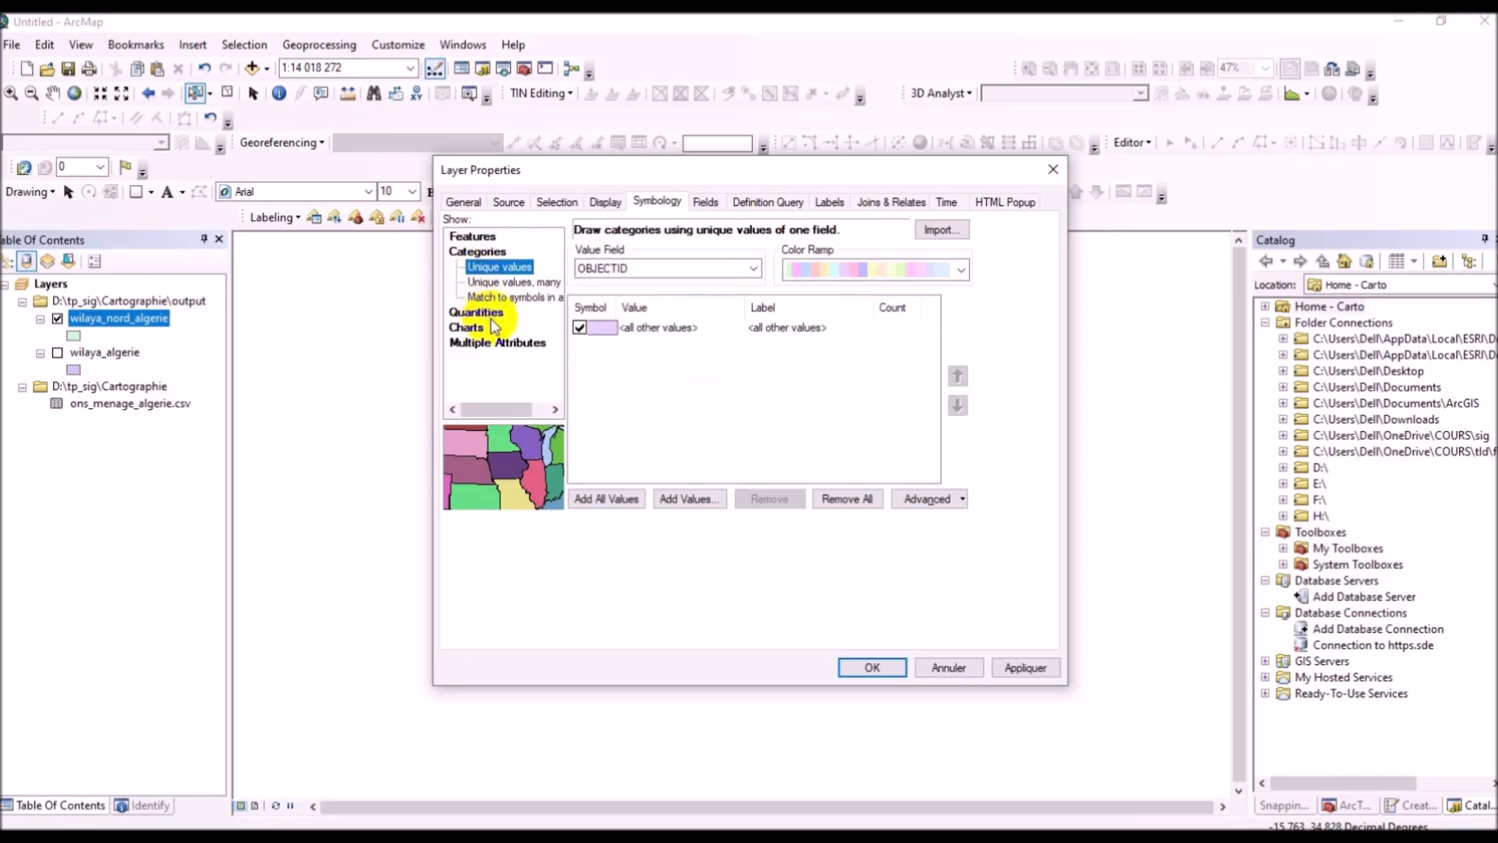
{"action": "left_click", "coordinate": [485, 312]}
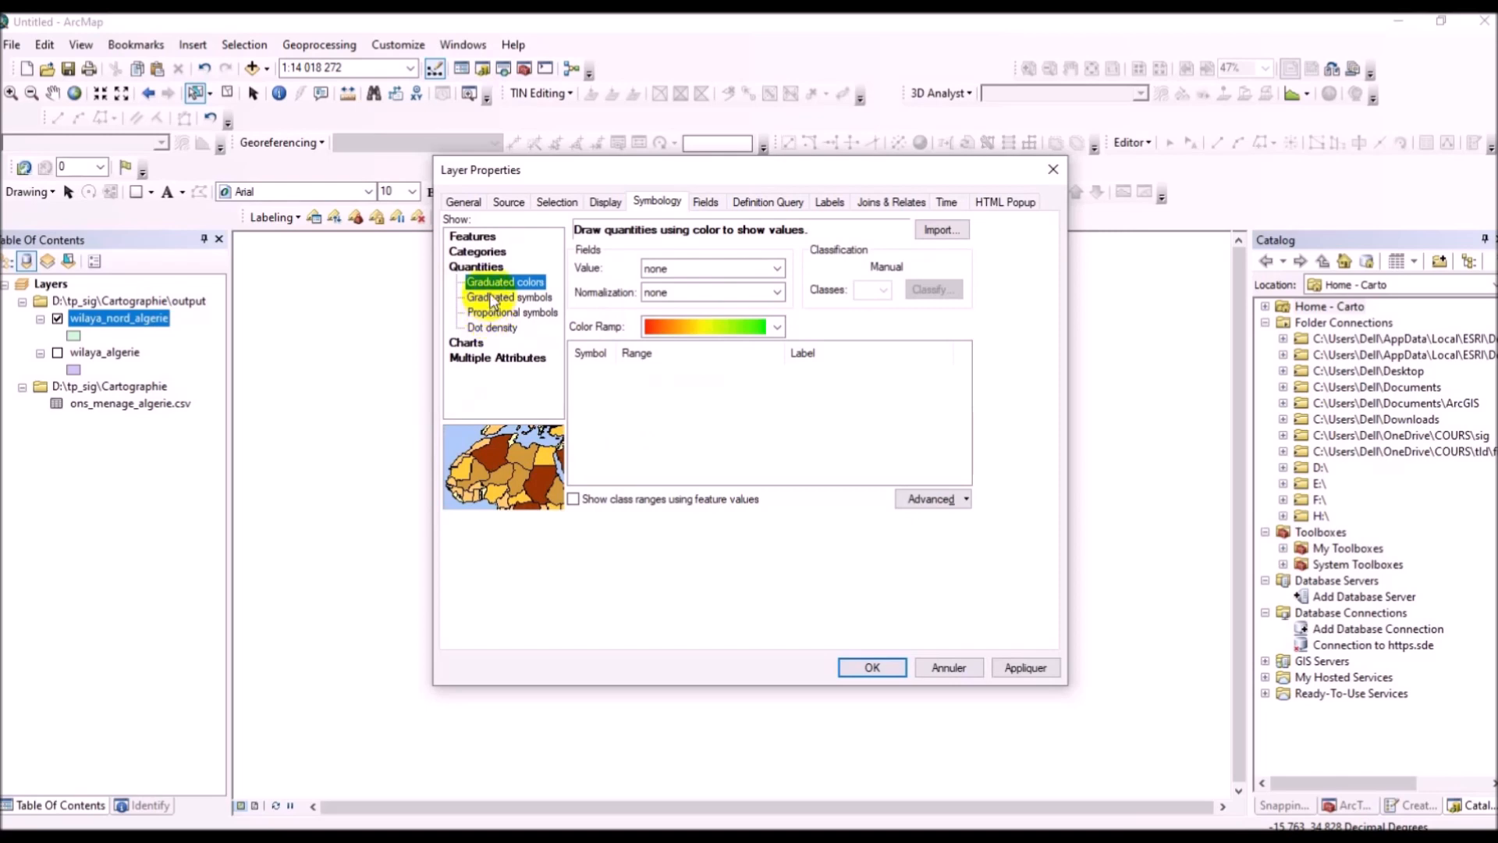
{"action": "left_click", "coordinate": [492, 299]}
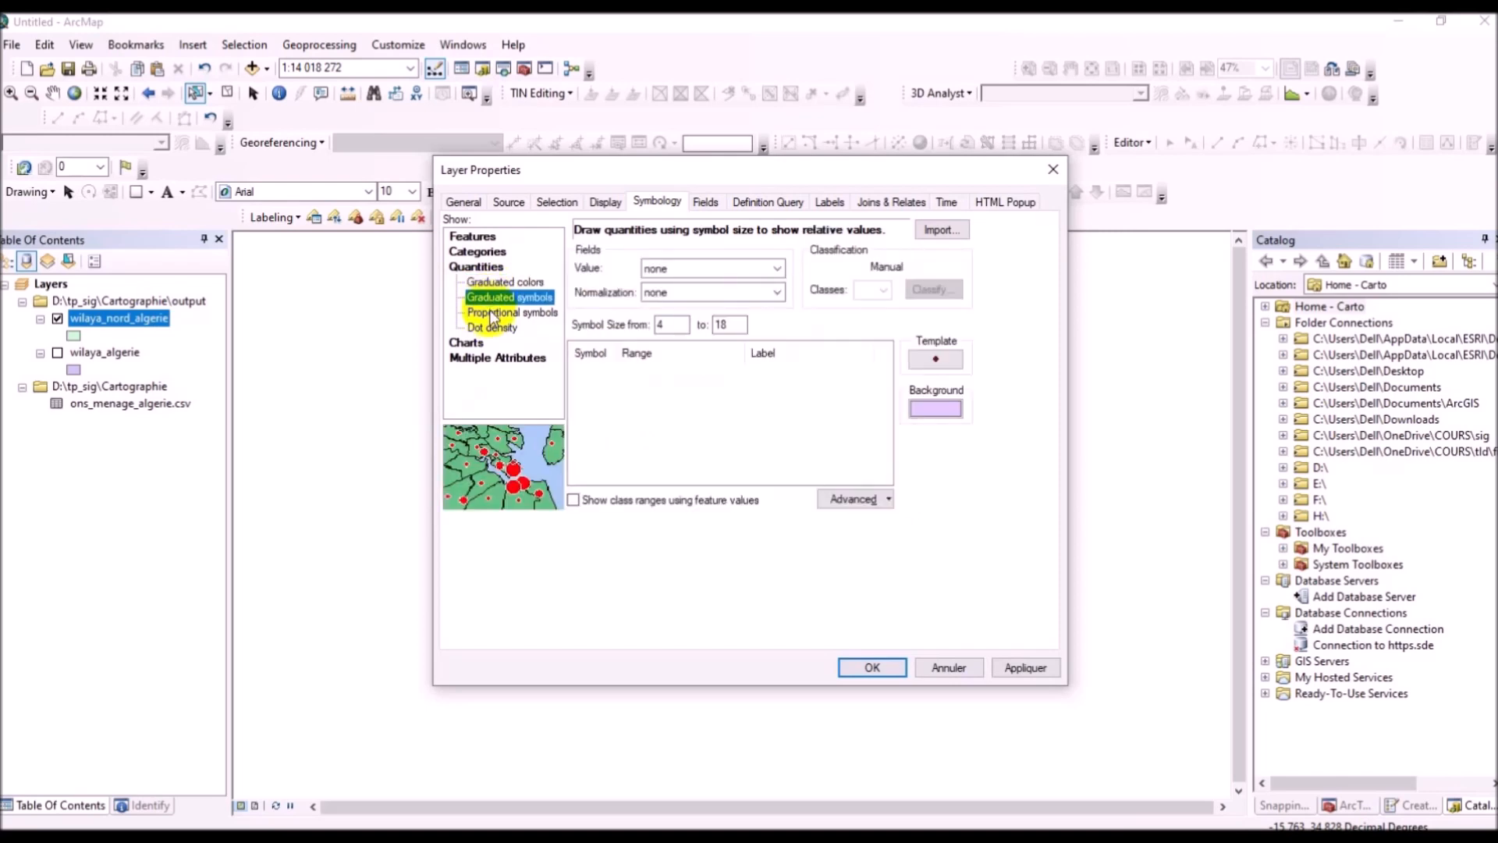
{"action": "left_click", "coordinate": [492, 313]}
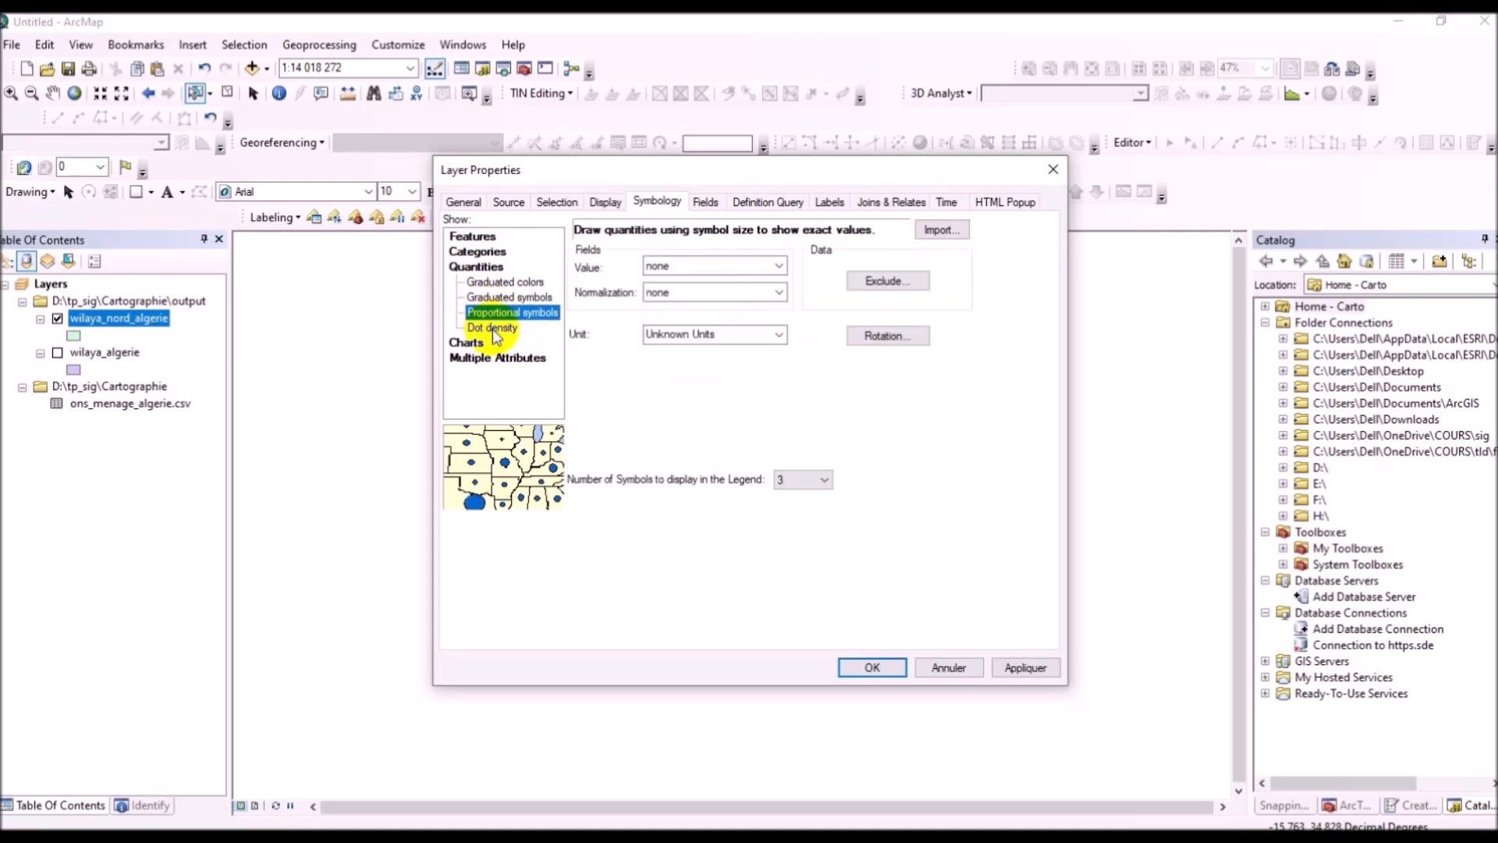
{"action": "left_click", "coordinate": [493, 328]}
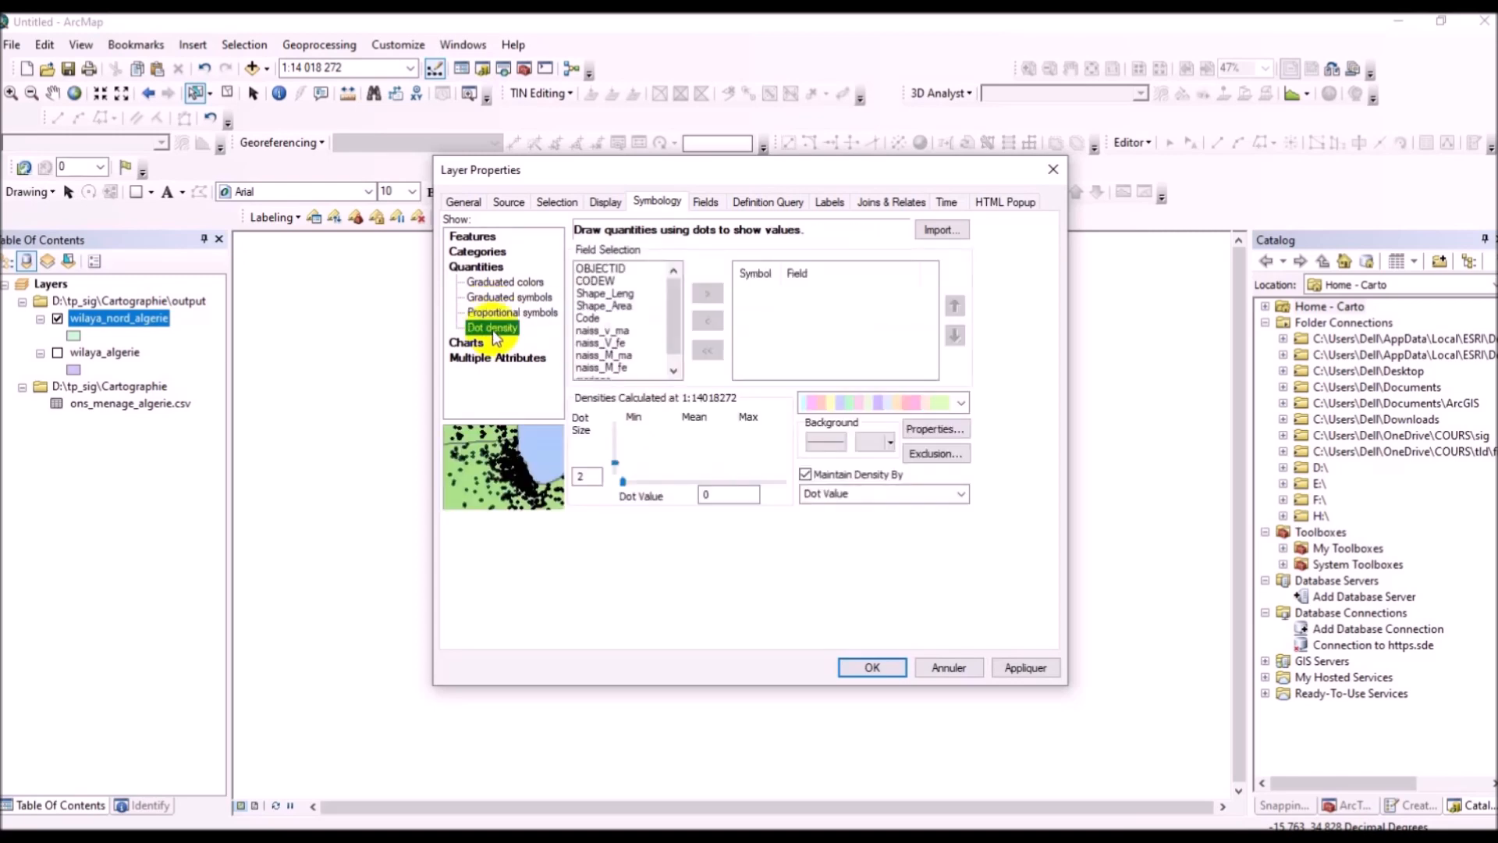
{"action": "left_click", "coordinate": [493, 284]}
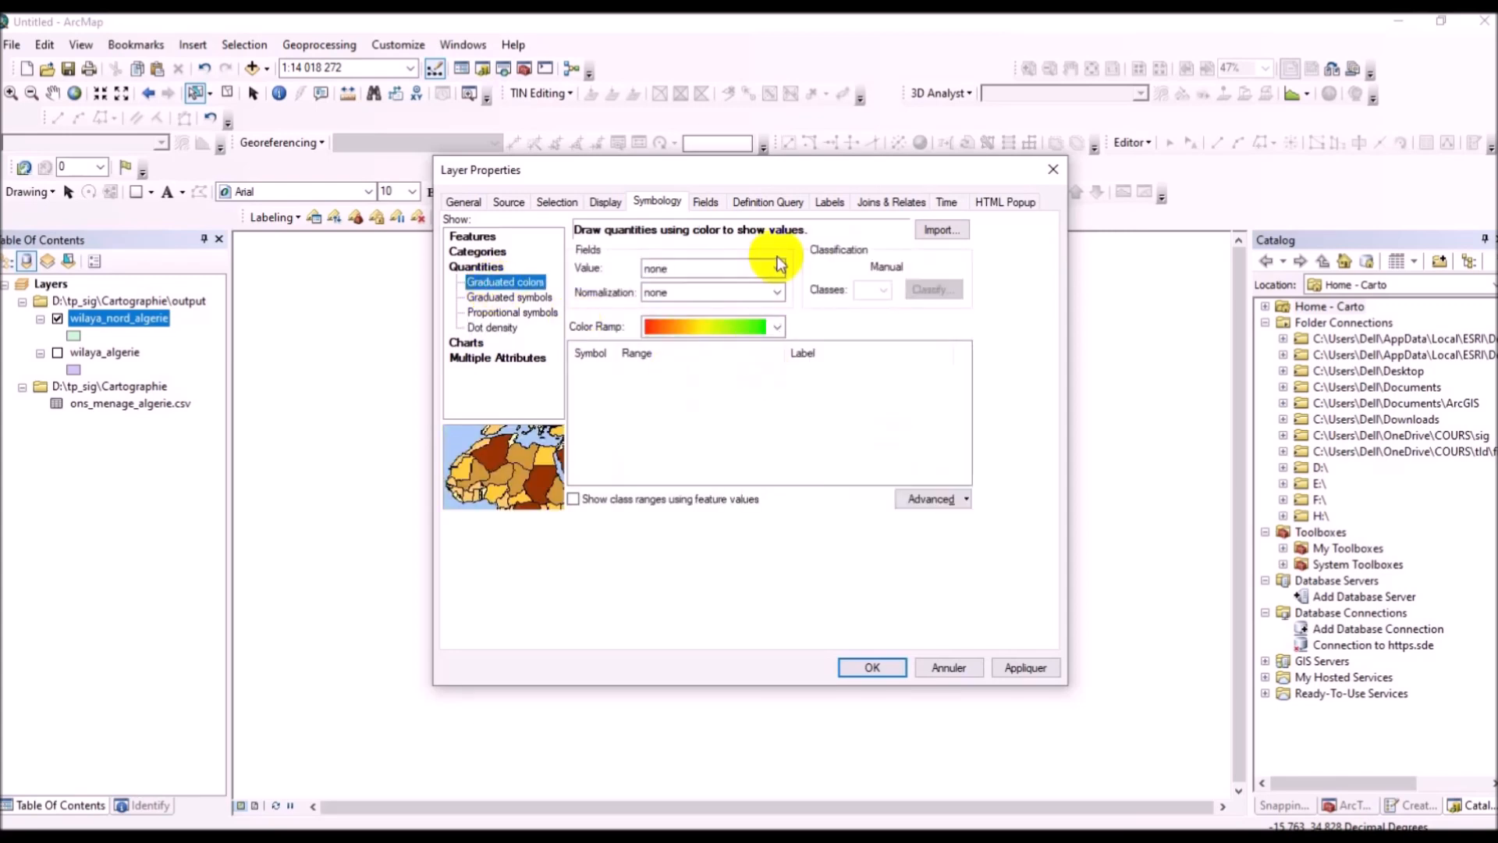
Step: Color the northern wilayas by the mariage field with the red-yellow-green color ramp and apply the symbology
{"action": "left_click", "coordinate": [777, 328]}
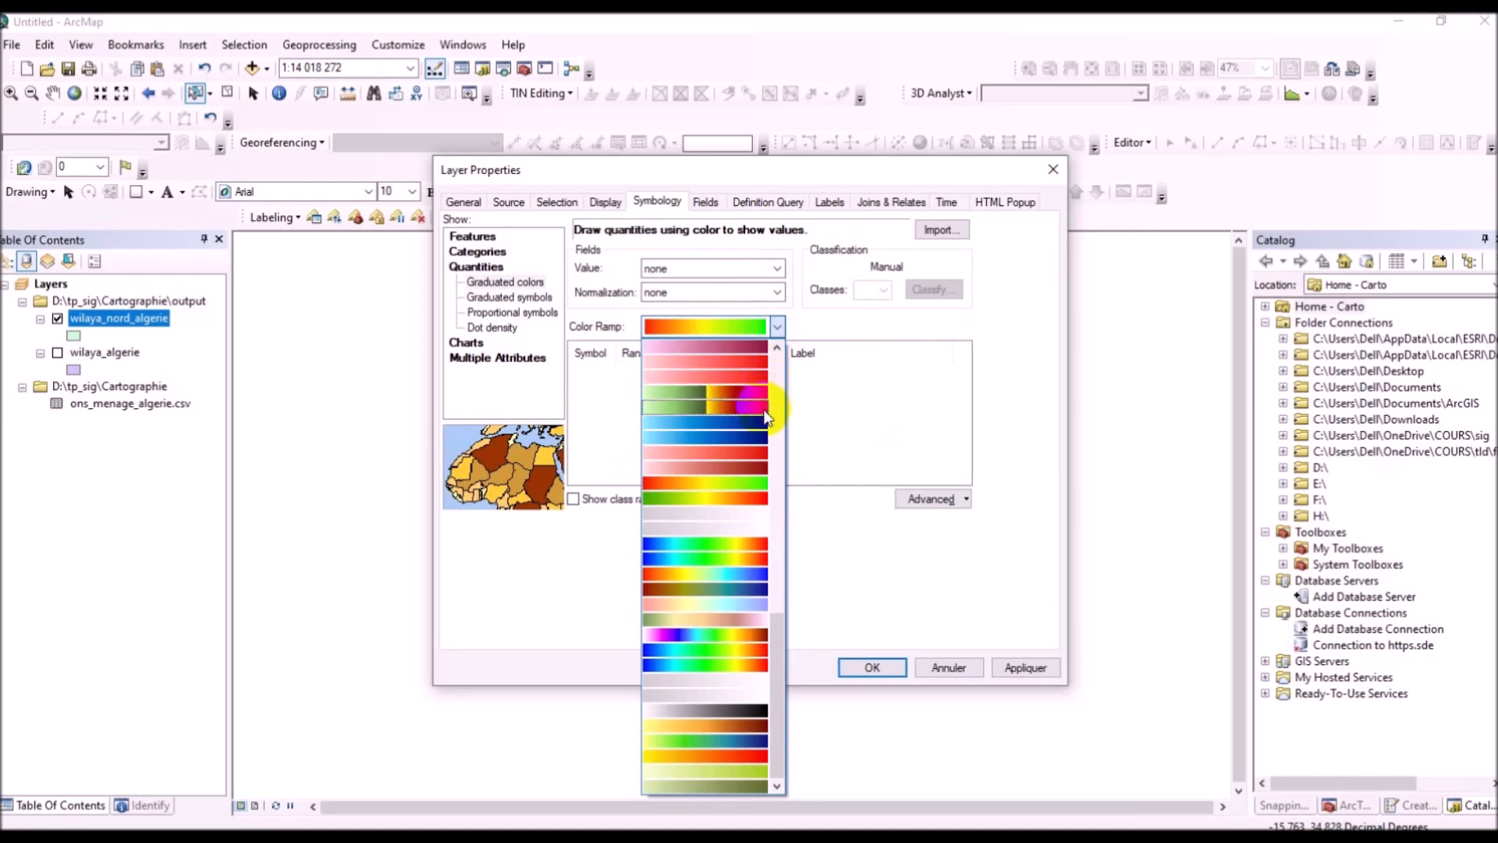
{"action": "left_click", "coordinate": [753, 493]}
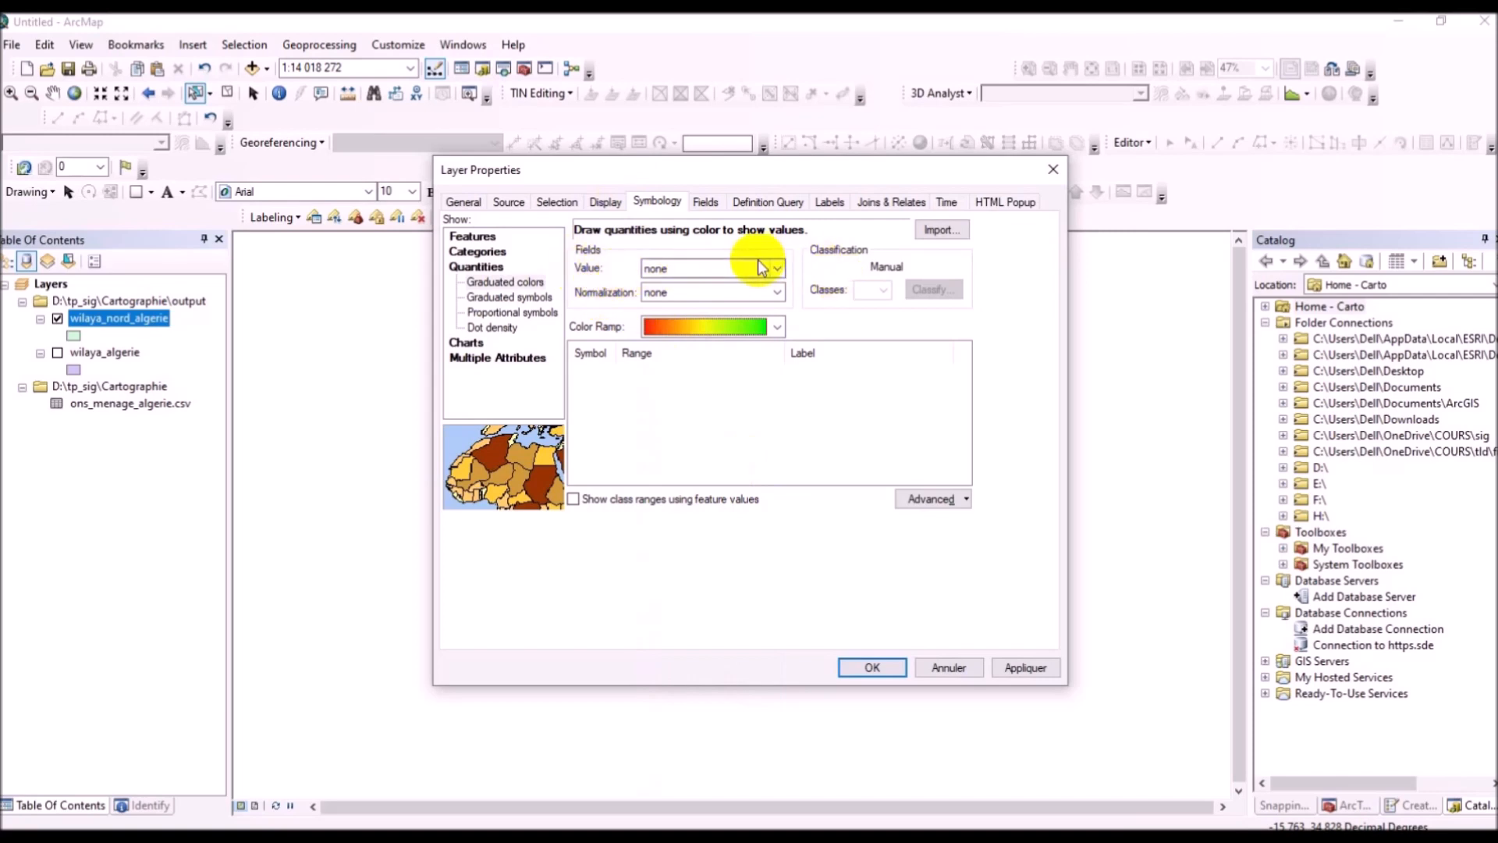
{"action": "left_click", "coordinate": [779, 269]}
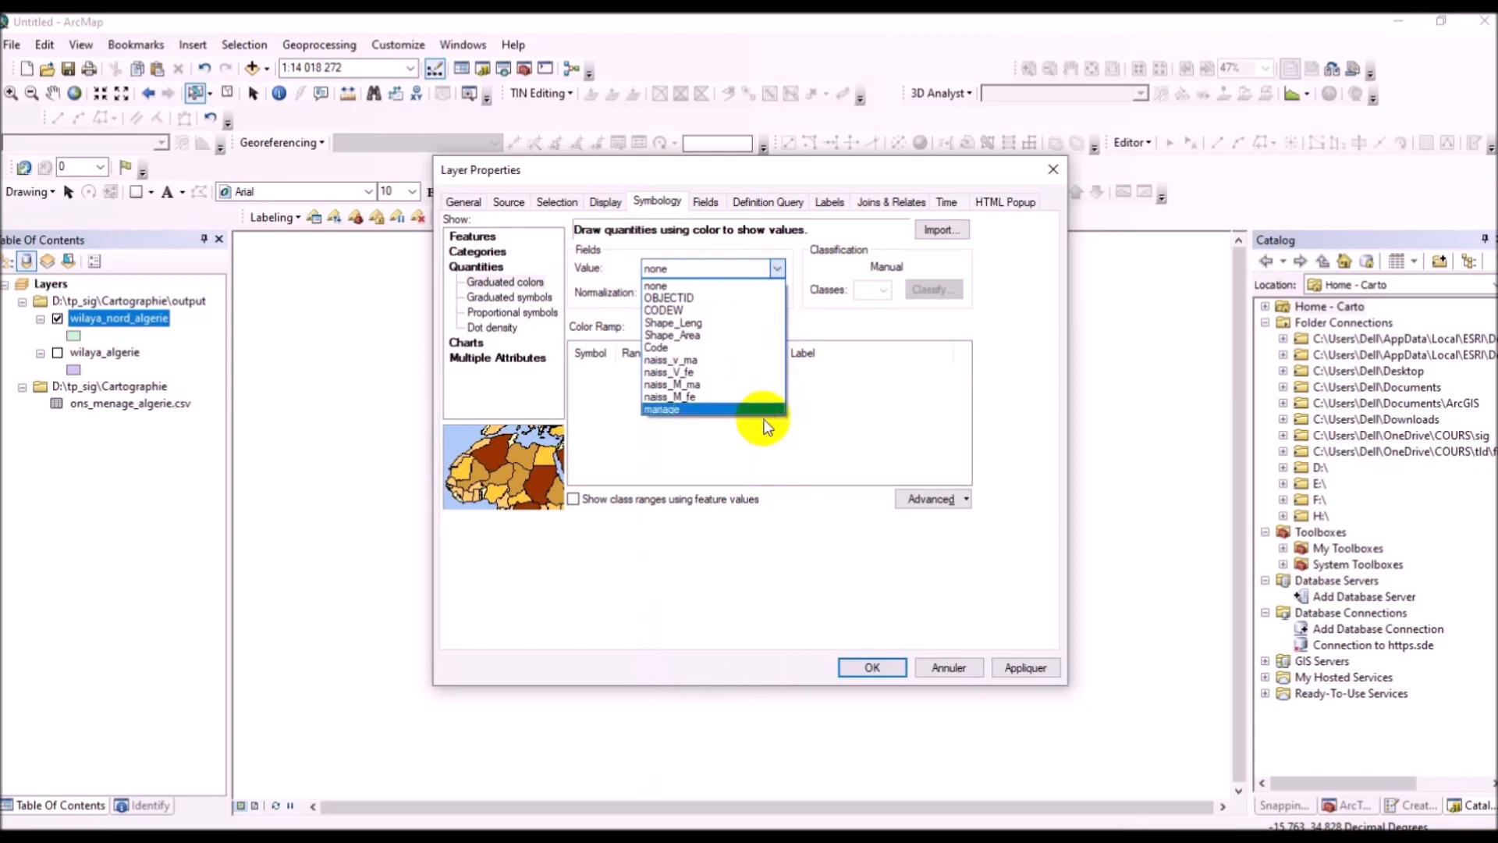
{"action": "left_click", "coordinate": [752, 408]}
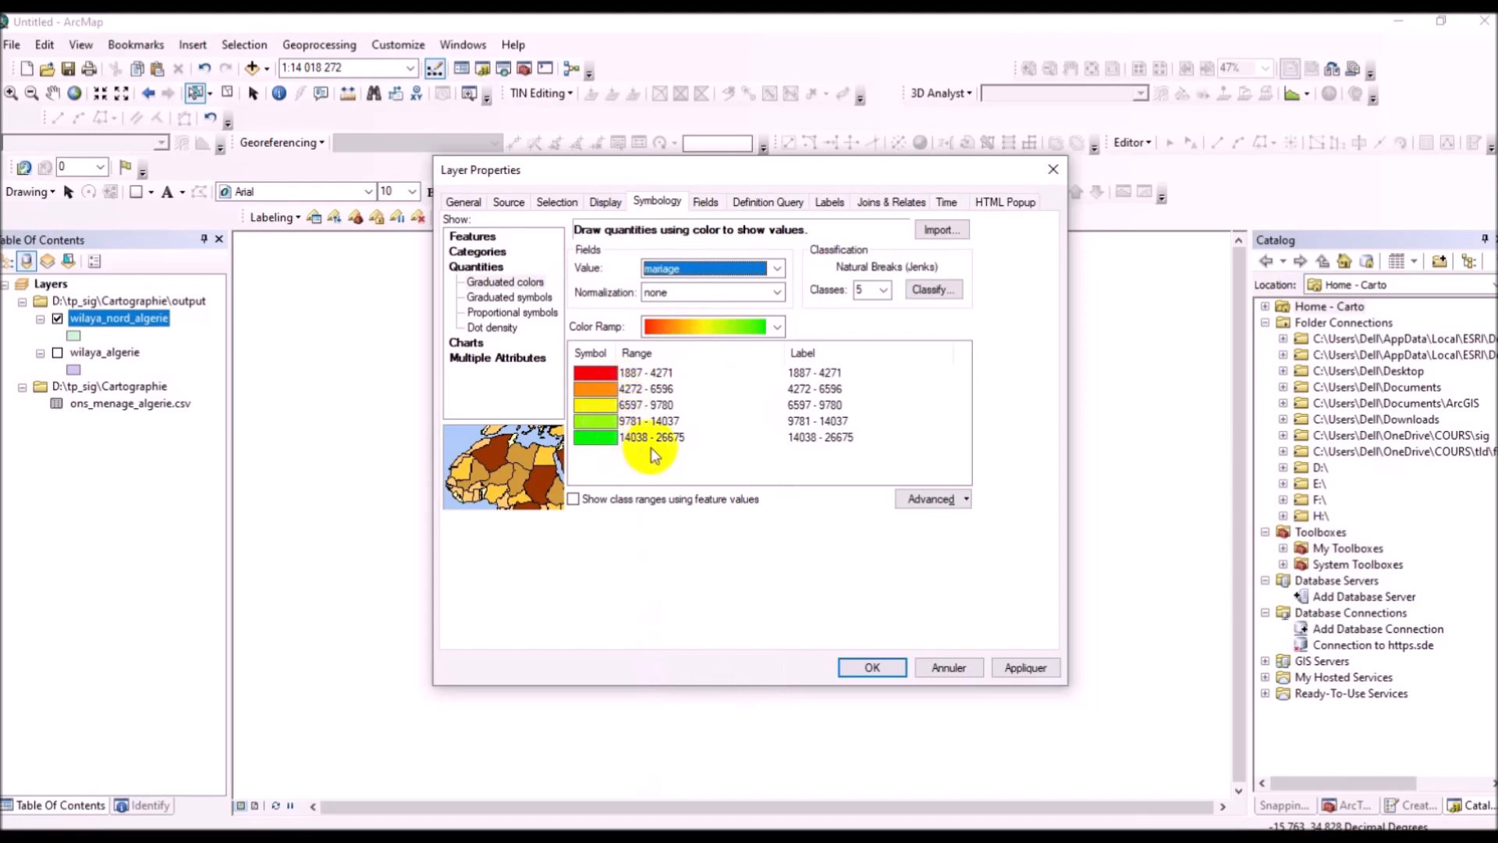
{"action": "left_click", "coordinate": [1014, 669]}
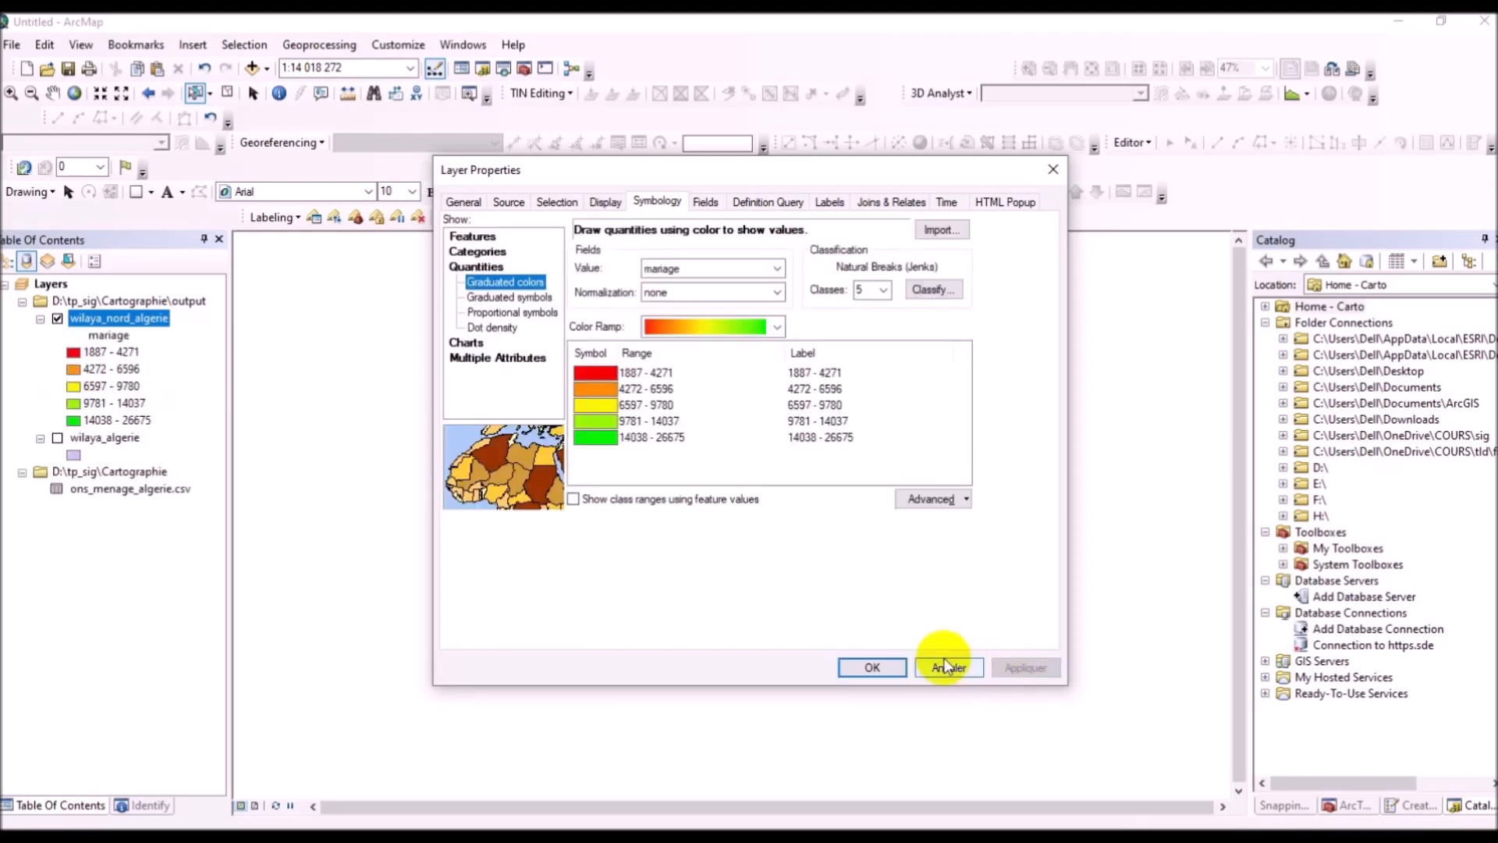
{"action": "left_click", "coordinate": [874, 659]}
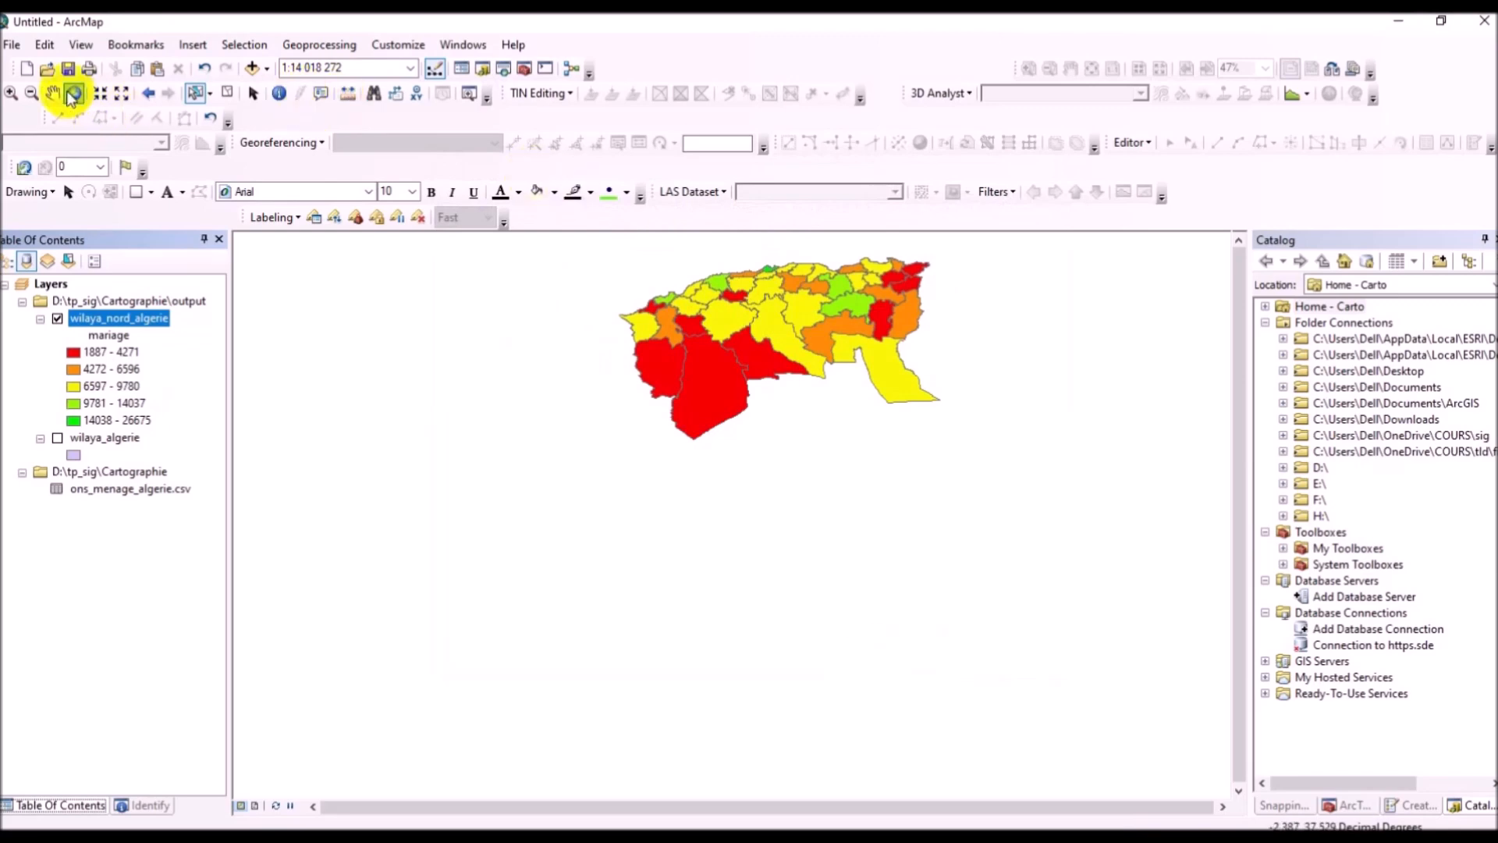
Step: Switch to the layout view and shrink the data frame to about 18 cm wide and 16 cm high around the northern wilayas
{"action": "left_click", "coordinate": [10, 94]}
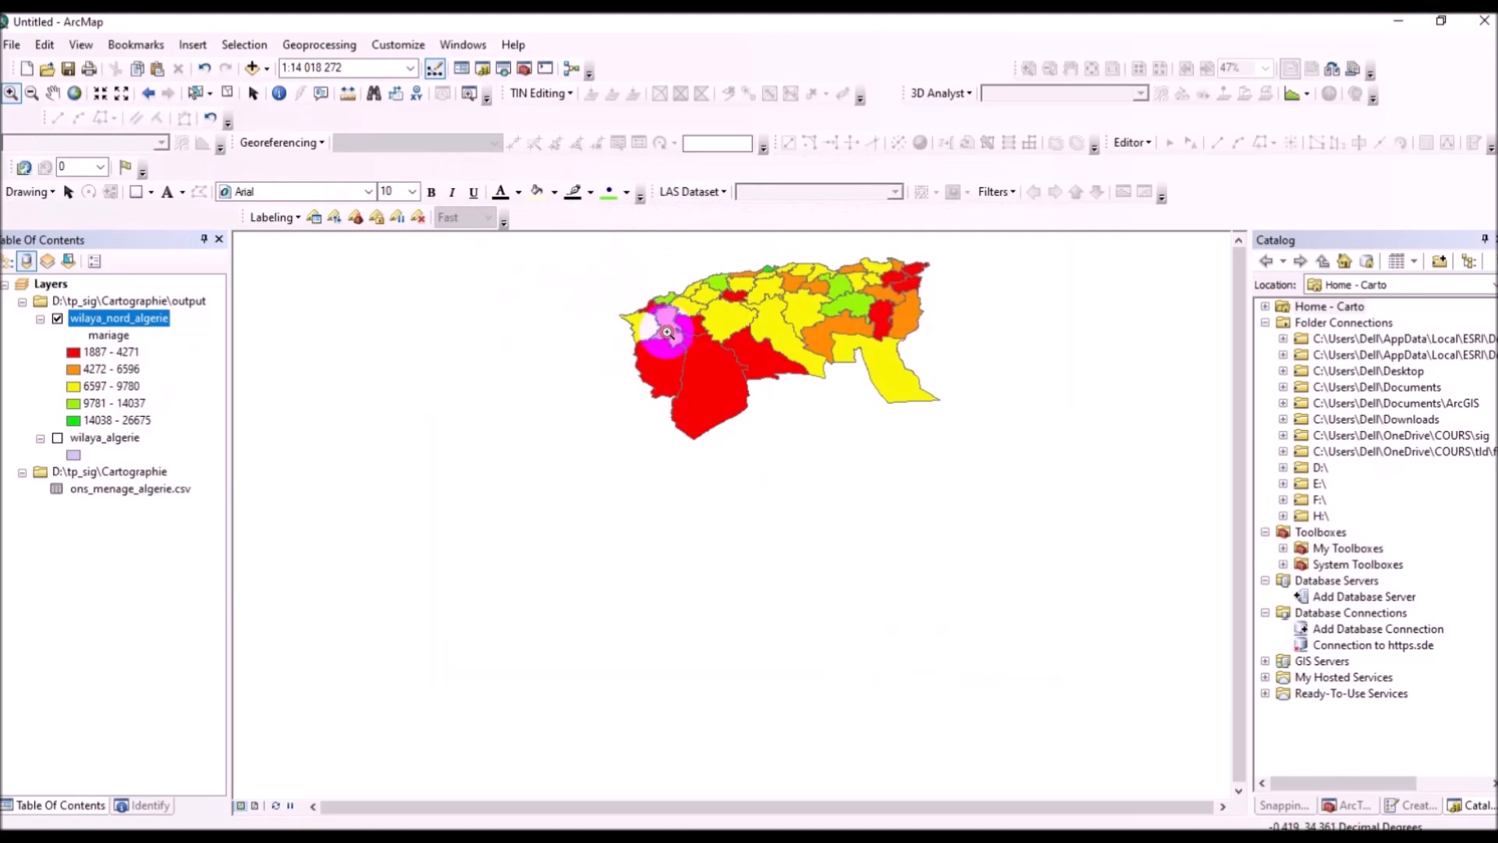
{"action": "left_click_drag", "start_coordinate": [612, 269], "coordinate": [905, 468]}
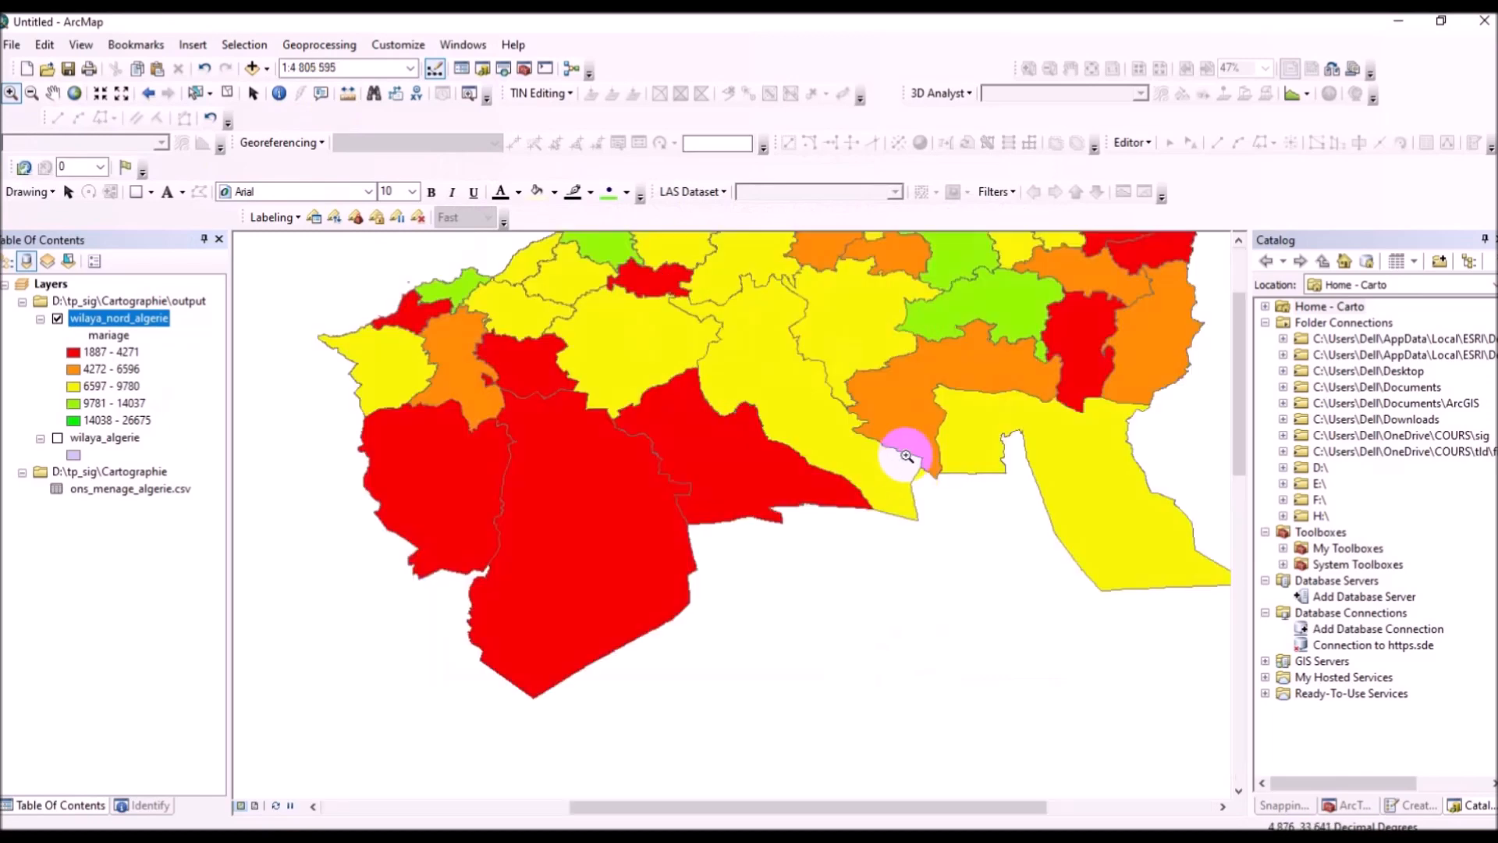
{"action": "left_click", "coordinate": [53, 93]}
{"action": "left_click_drag", "start_coordinate": [742, 479], "coordinate": [677, 519]}
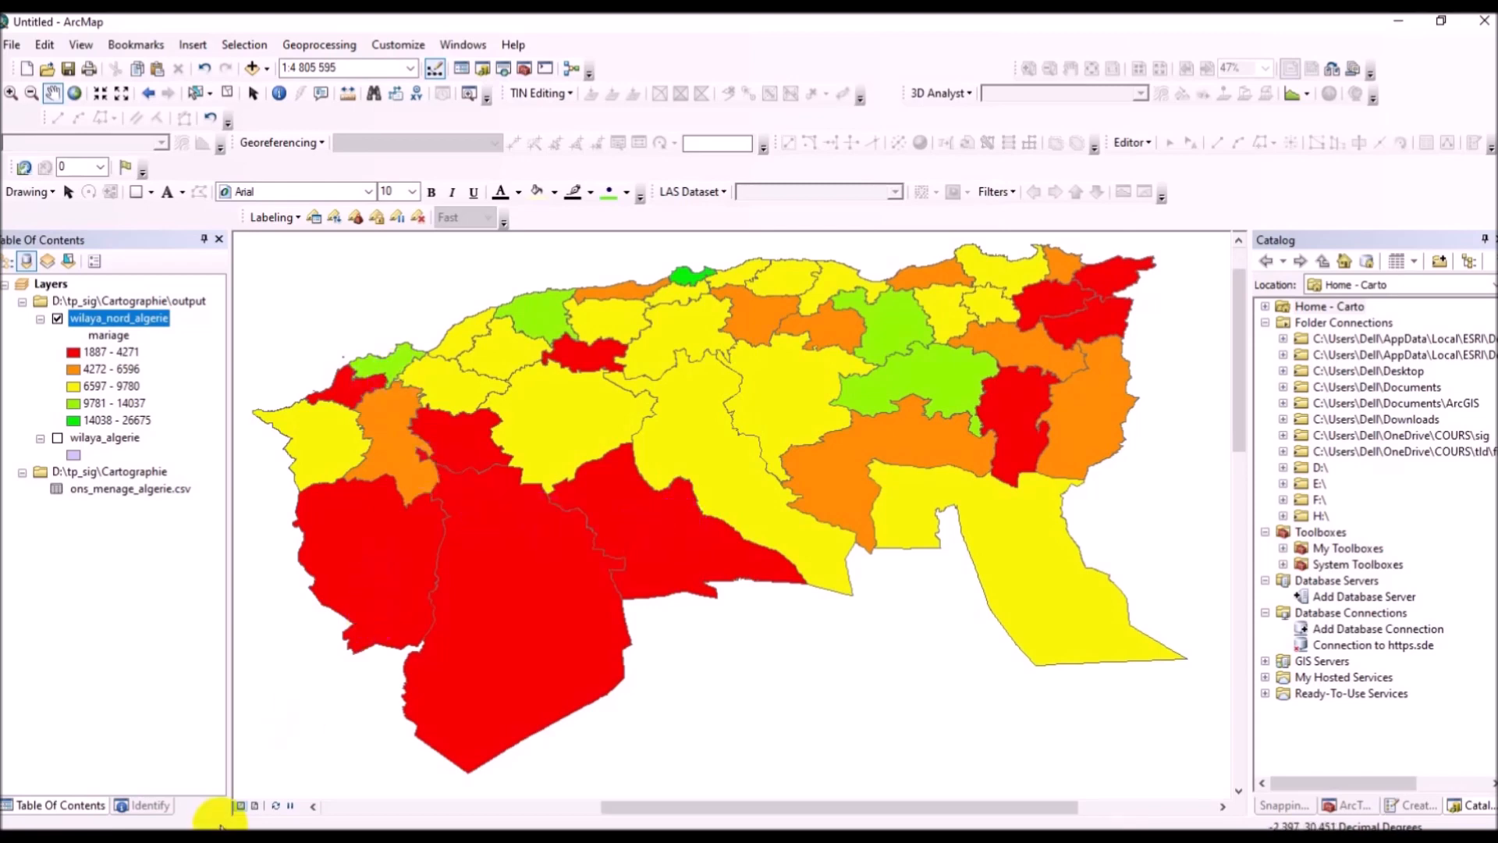
{"action": "left_click", "coordinate": [257, 806]}
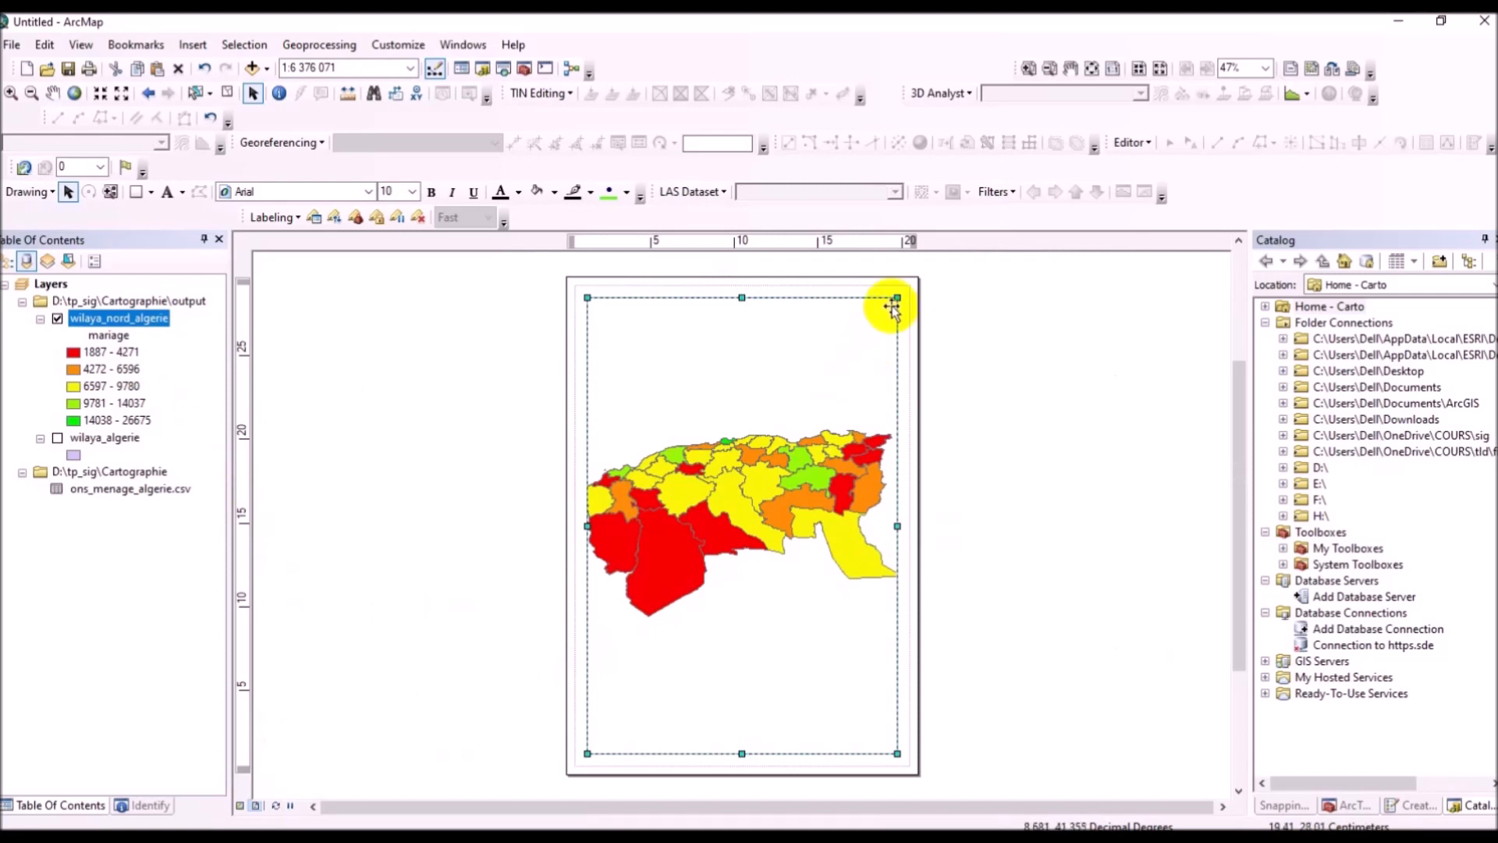
{"action": "left_click_drag", "start_coordinate": [895, 304], "coordinate": [898, 407]}
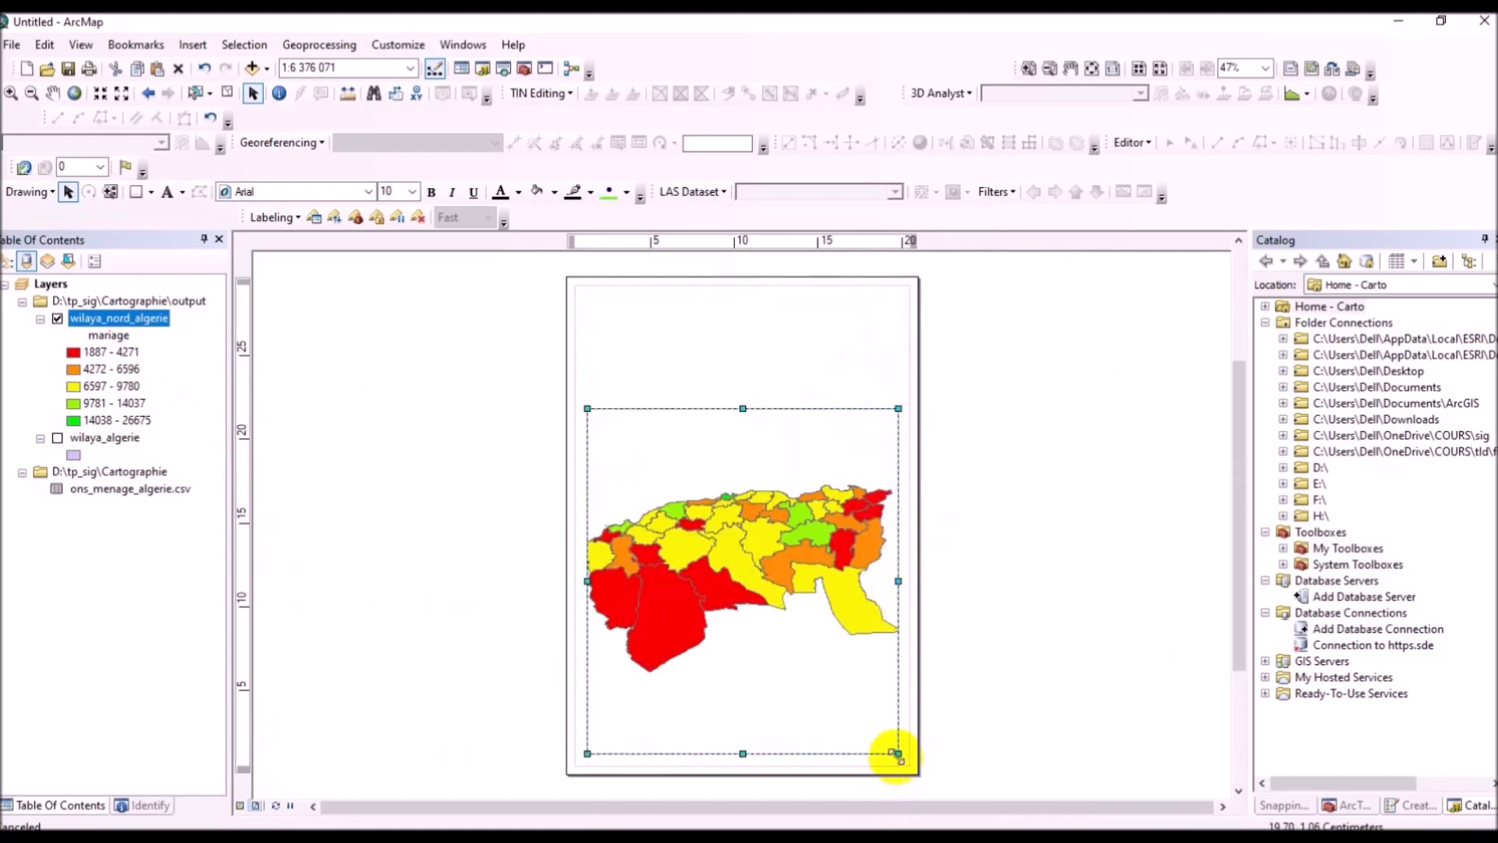
{"action": "left_click_drag", "start_coordinate": [896, 724], "coordinate": [893, 677]}
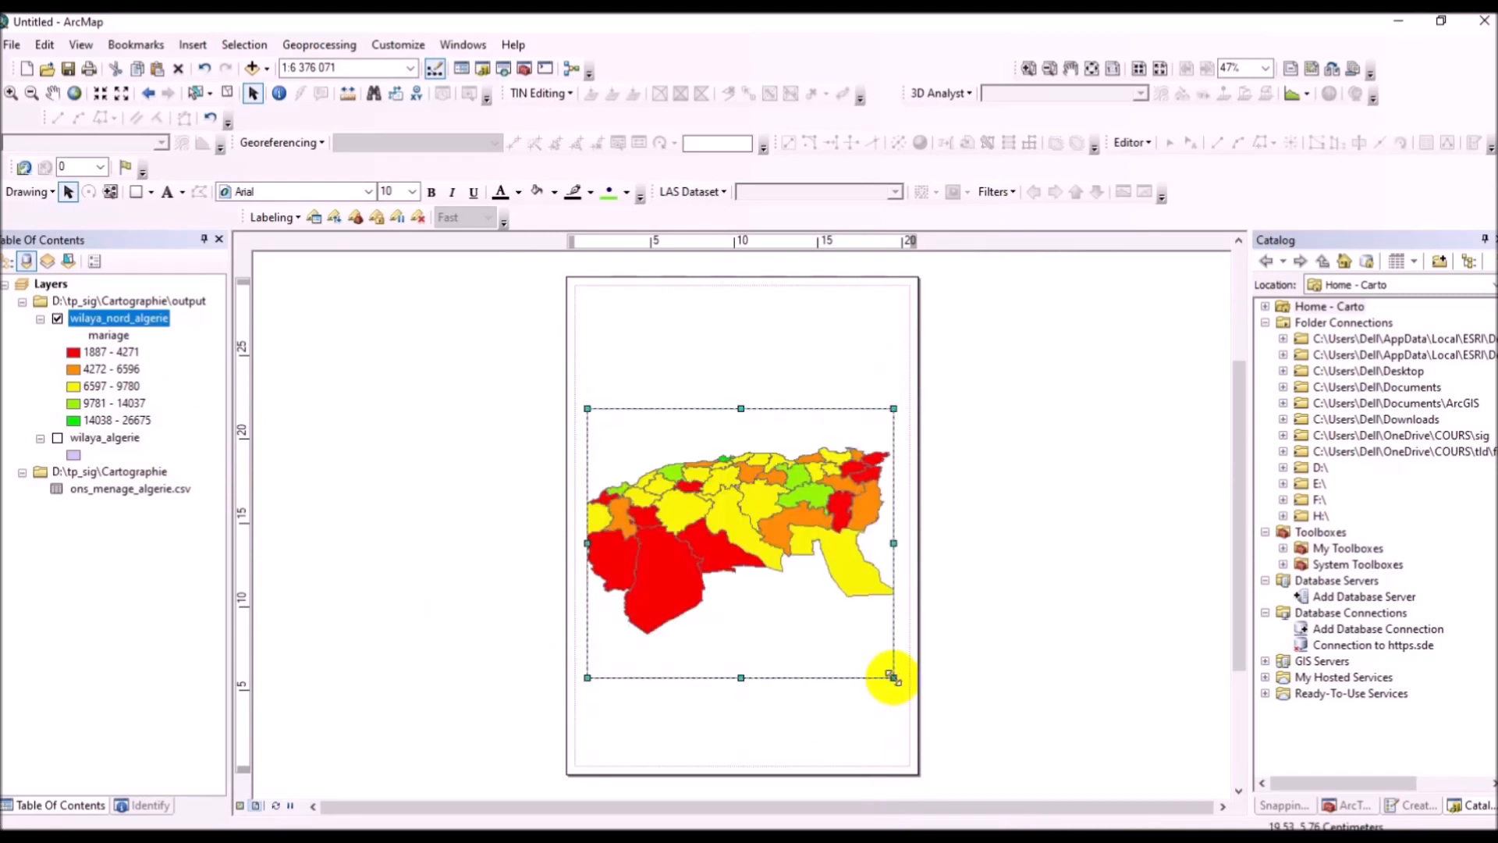
{"action": "left_click", "coordinate": [813, 470]}
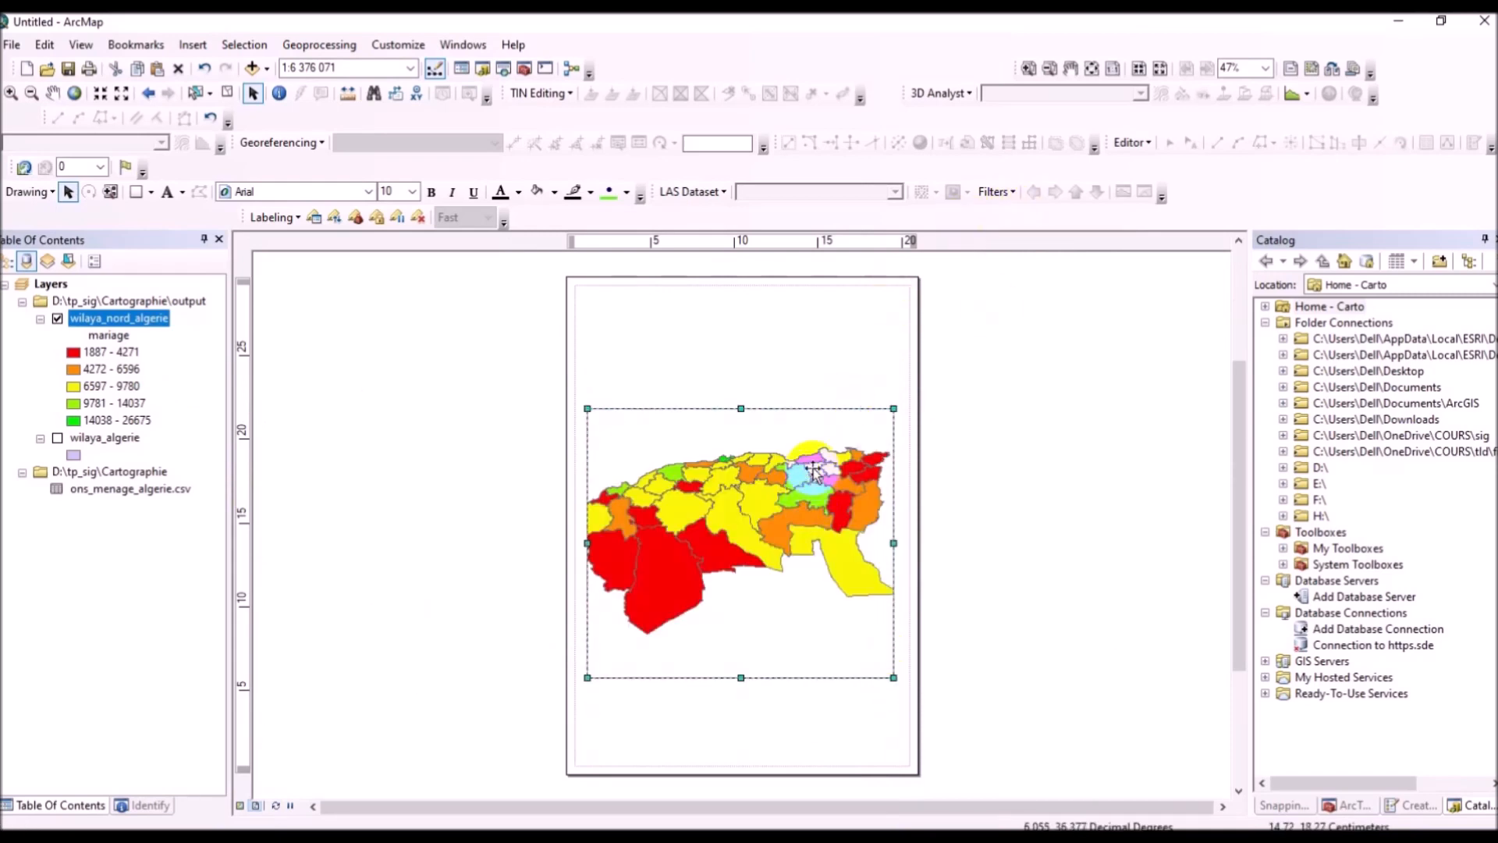
{"action": "right_click", "coordinate": [813, 468]}
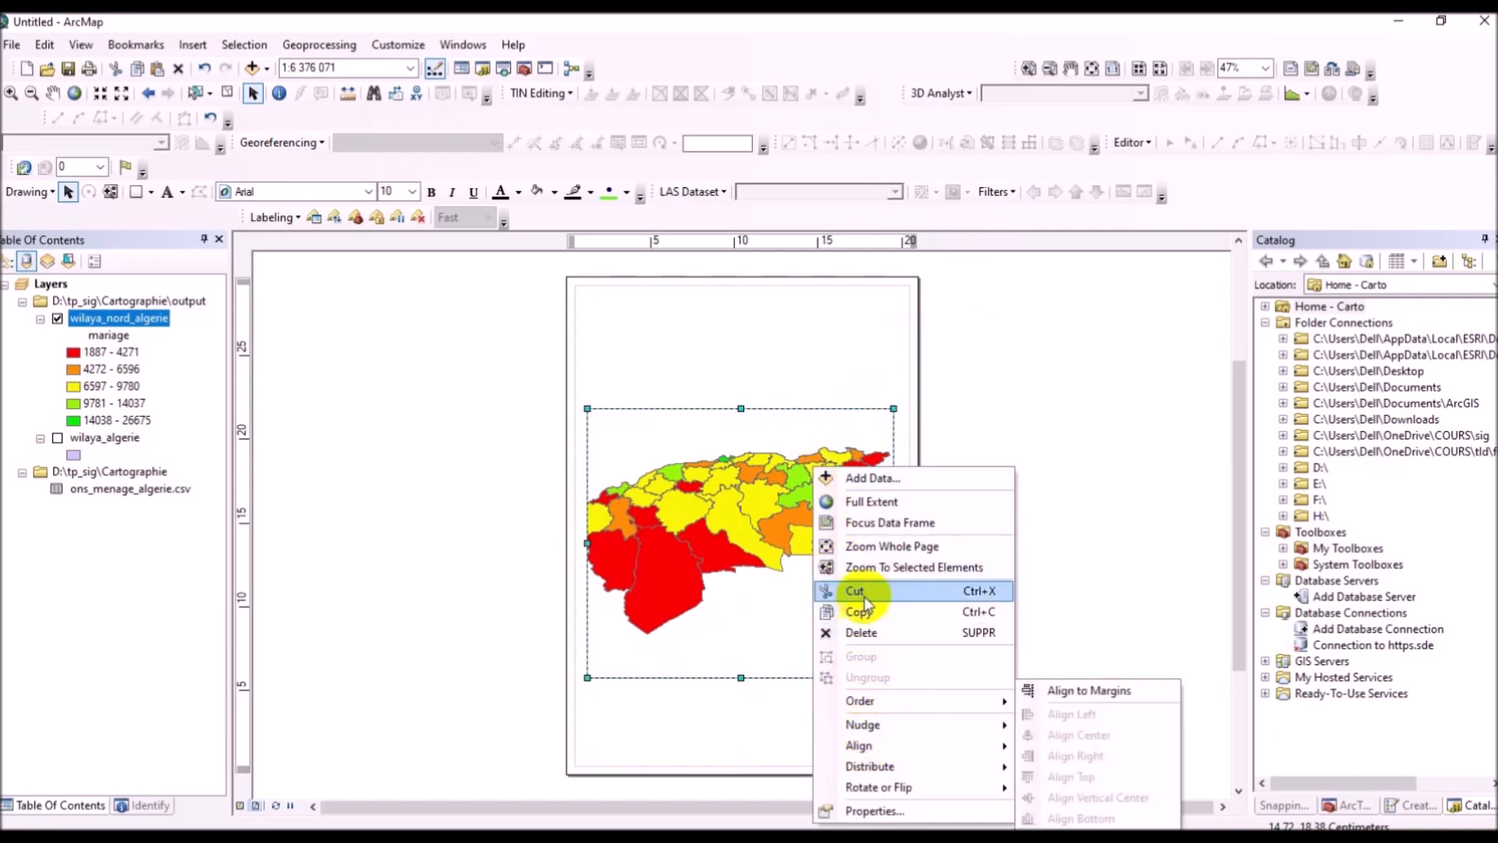
{"action": "mouse_move", "coordinate": [871, 767]}
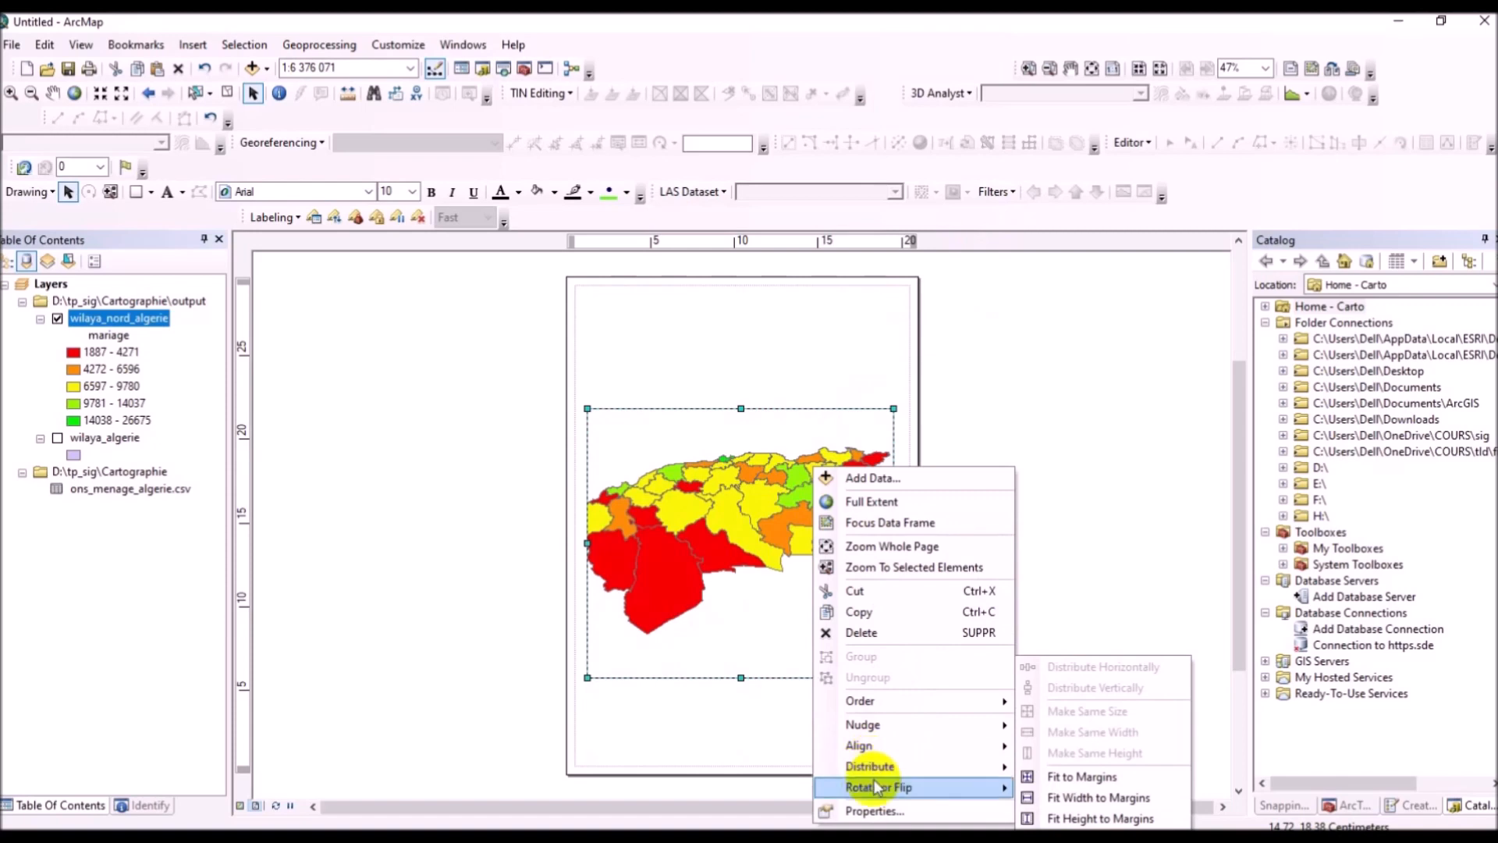
{"action": "left_click", "coordinate": [792, 732]}
{"action": "left_click", "coordinate": [796, 653]}
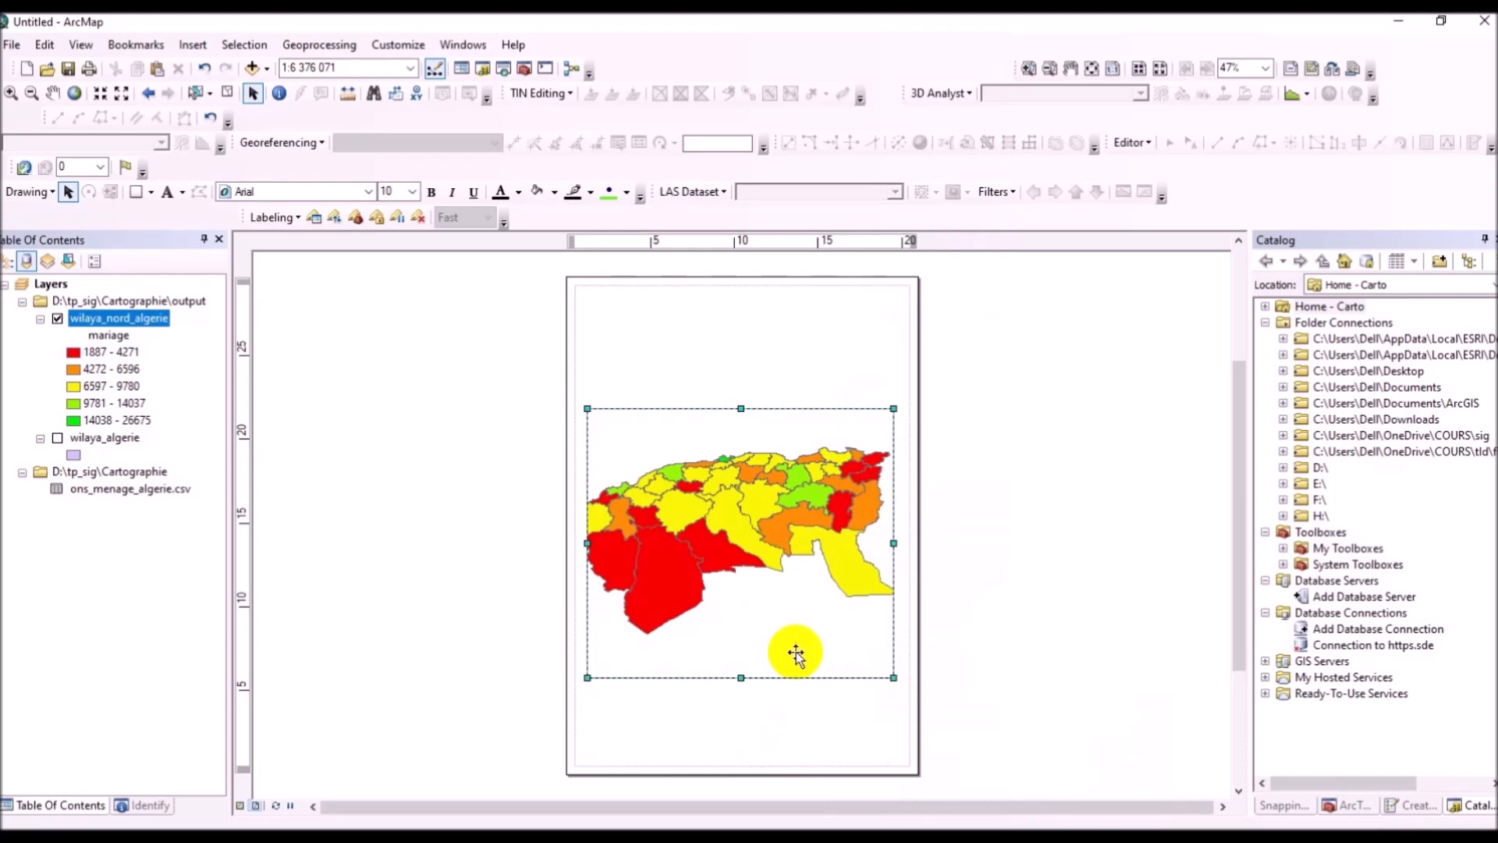
{"action": "right_click", "coordinate": [796, 654]}
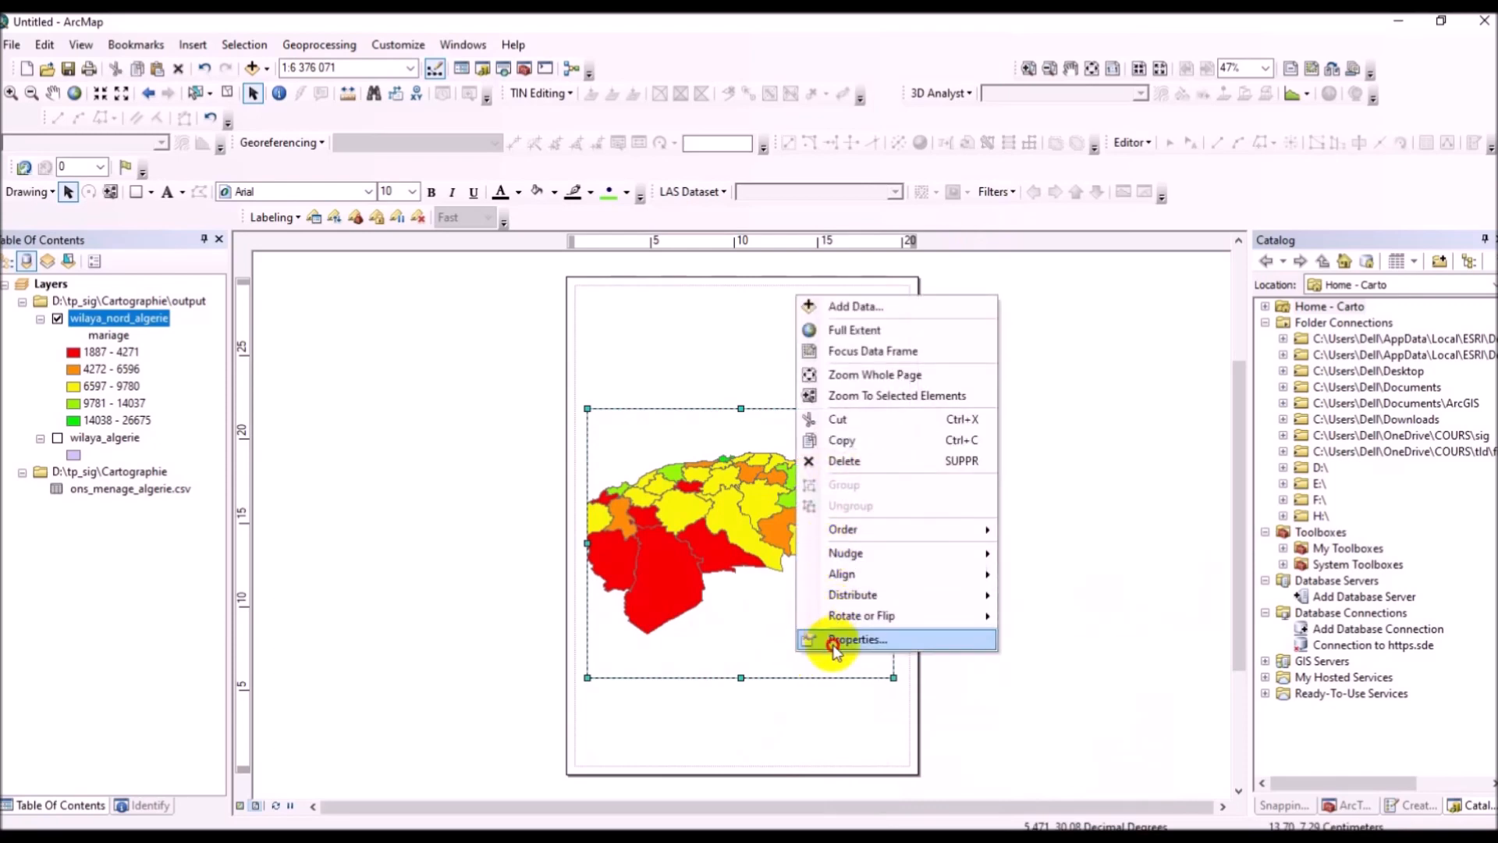
{"action": "left_click", "coordinate": [831, 641]}
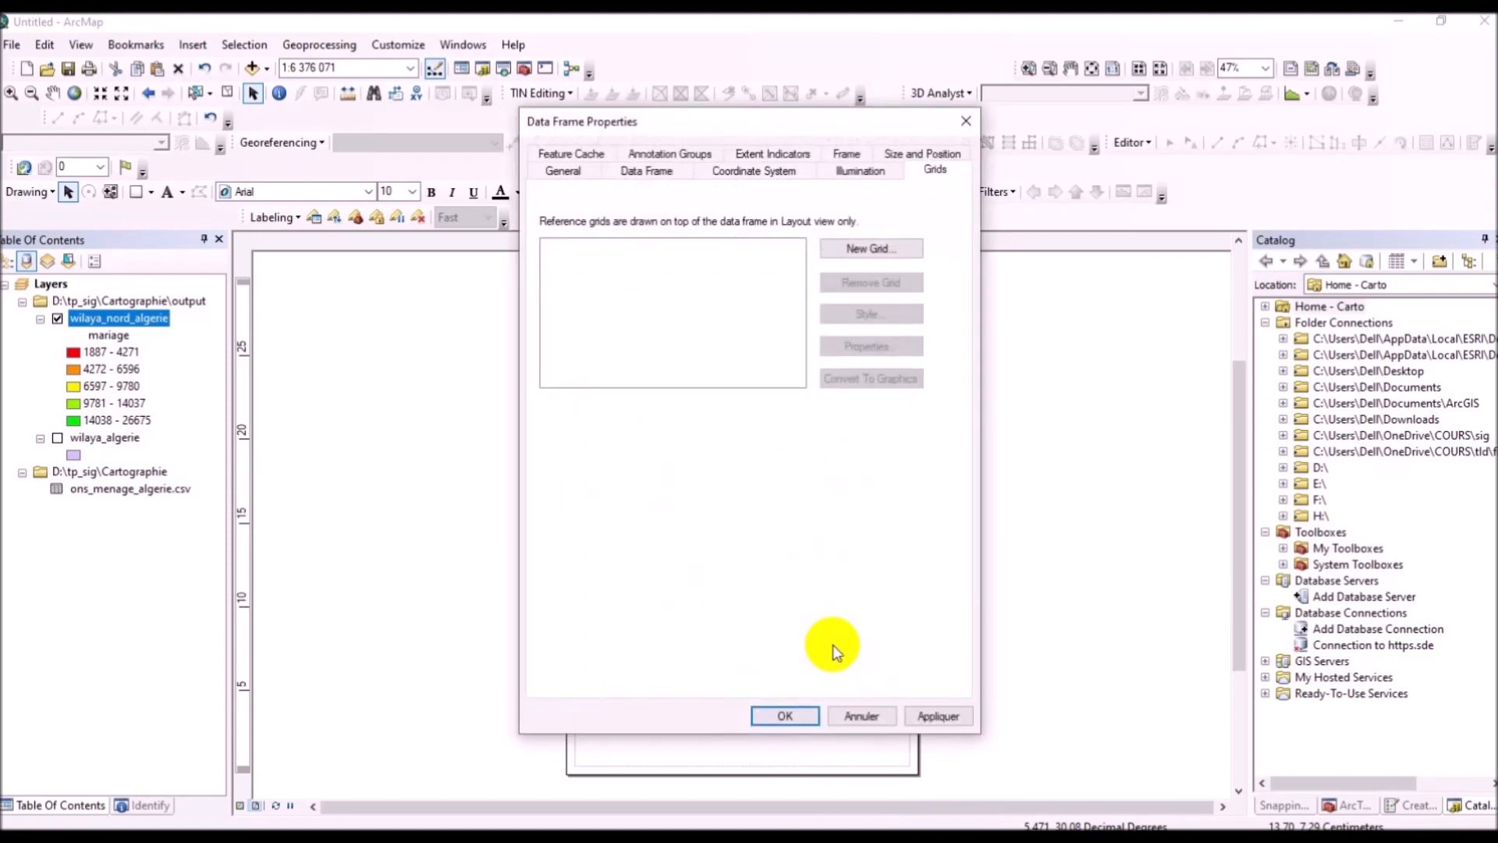
{"action": "key", "text": "Escape"}
Step: Start a new graticule for the data frame with parallels every 5 degrees and meridians every 3 degrees
{"action": "right_click", "coordinate": [738, 645]}
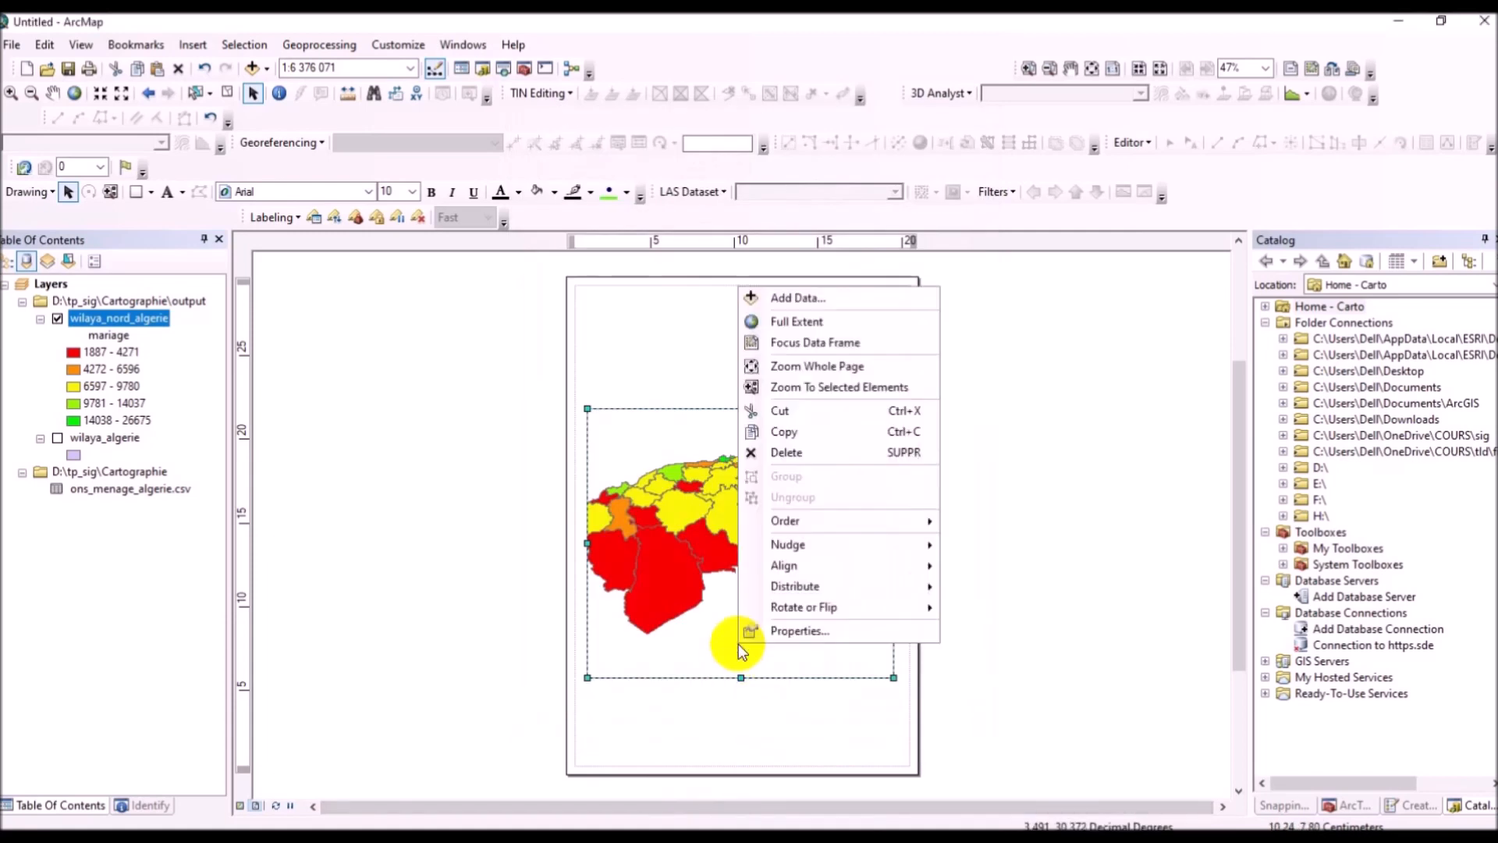
{"action": "left_click", "coordinate": [764, 628]}
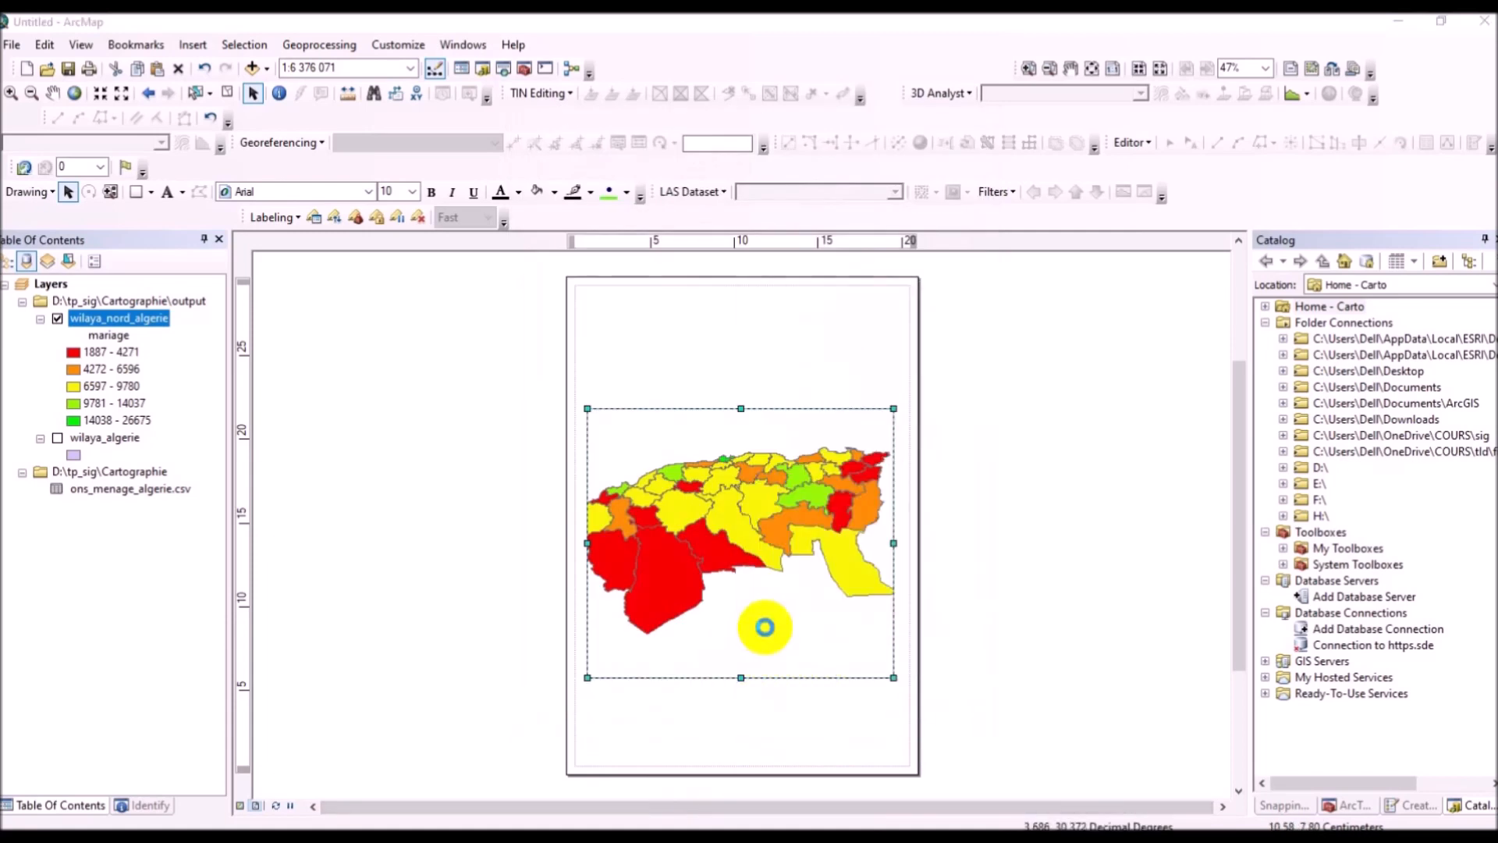
{"action": "left_click", "coordinate": [852, 258]}
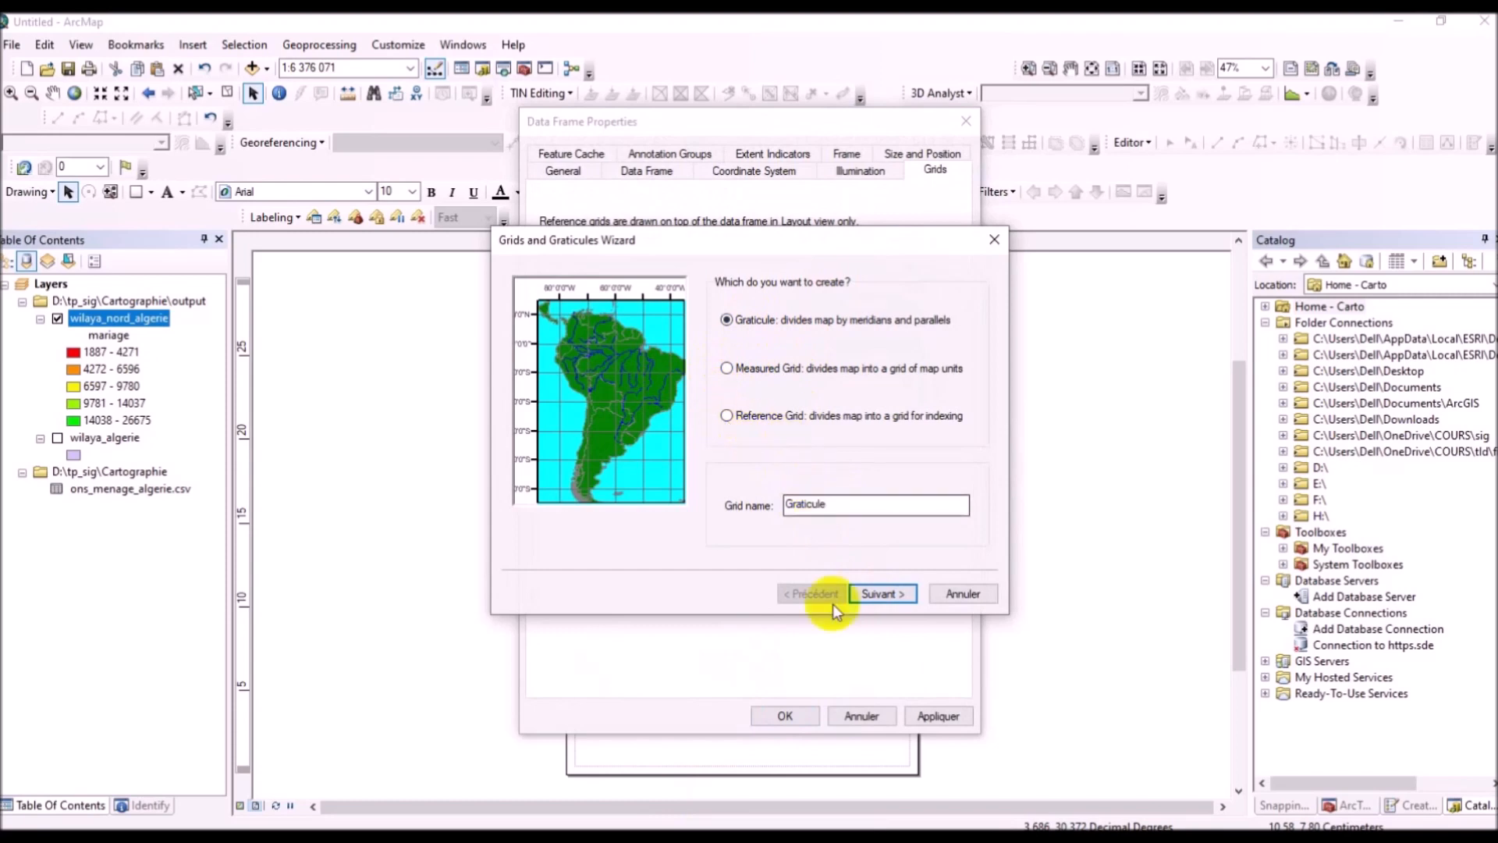
{"action": "left_click", "coordinate": [875, 596]}
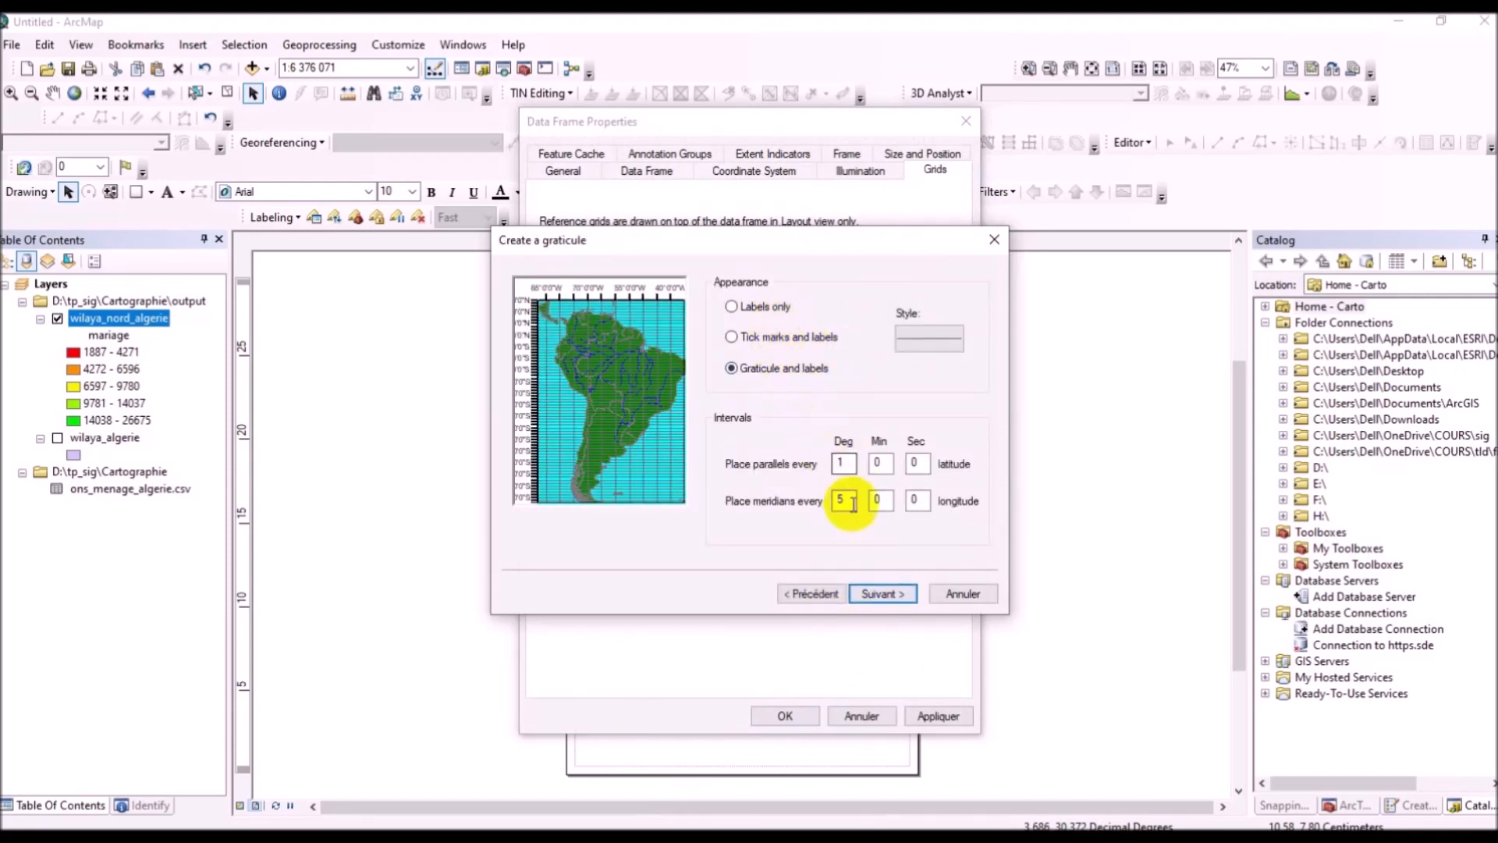
{"action": "double_click", "coordinate": [846, 464]}
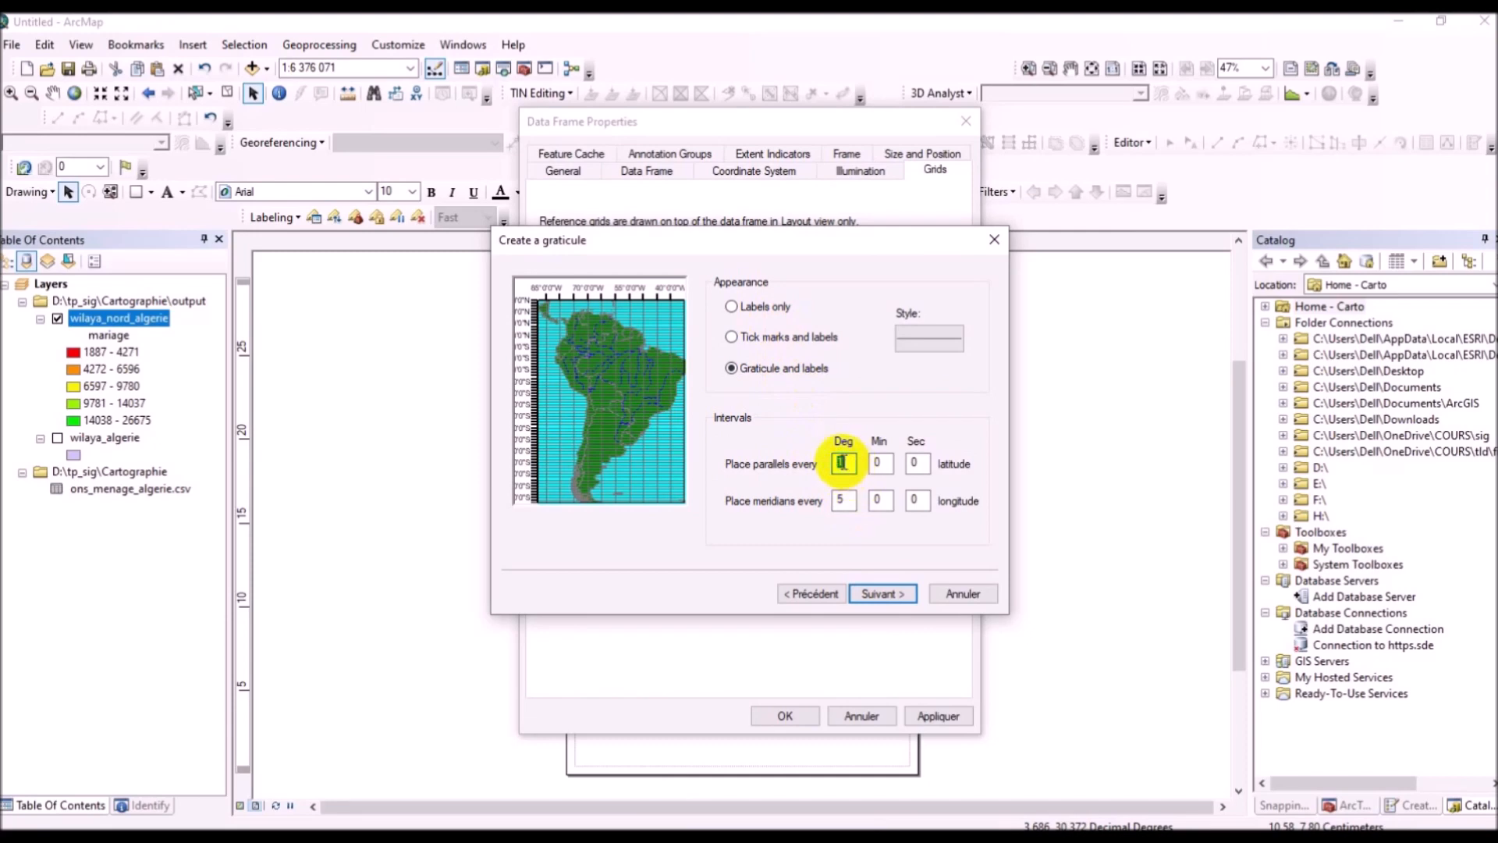
{"action": "type", "text": "5"}
{"action": "double_click", "coordinate": [840, 500]}
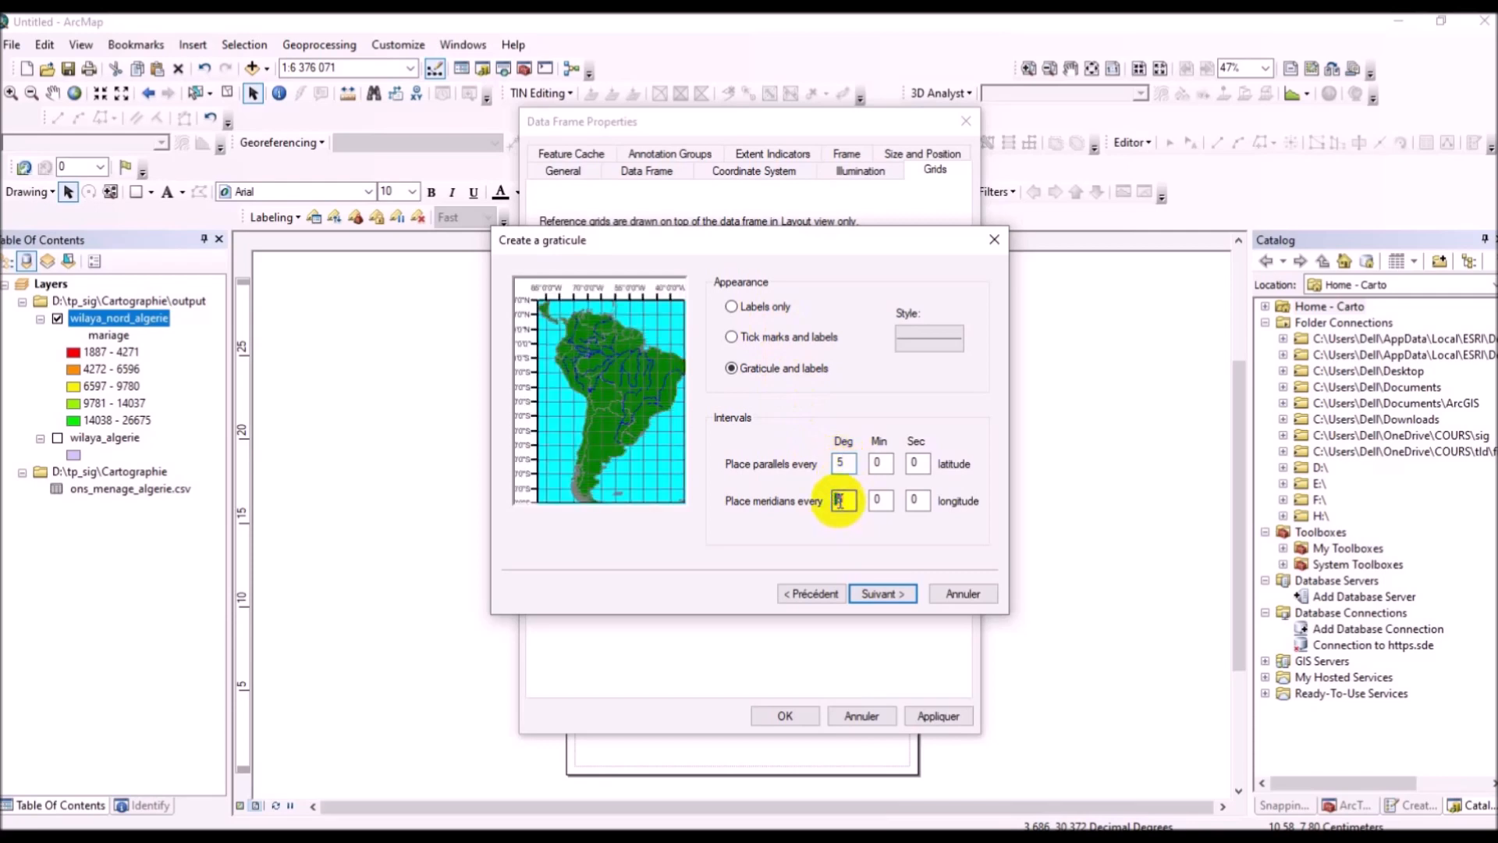
{"action": "type", "text": "3"}
{"action": "key", "text": "BackSpace"}
{"action": "left_click", "coordinate": [878, 462]}
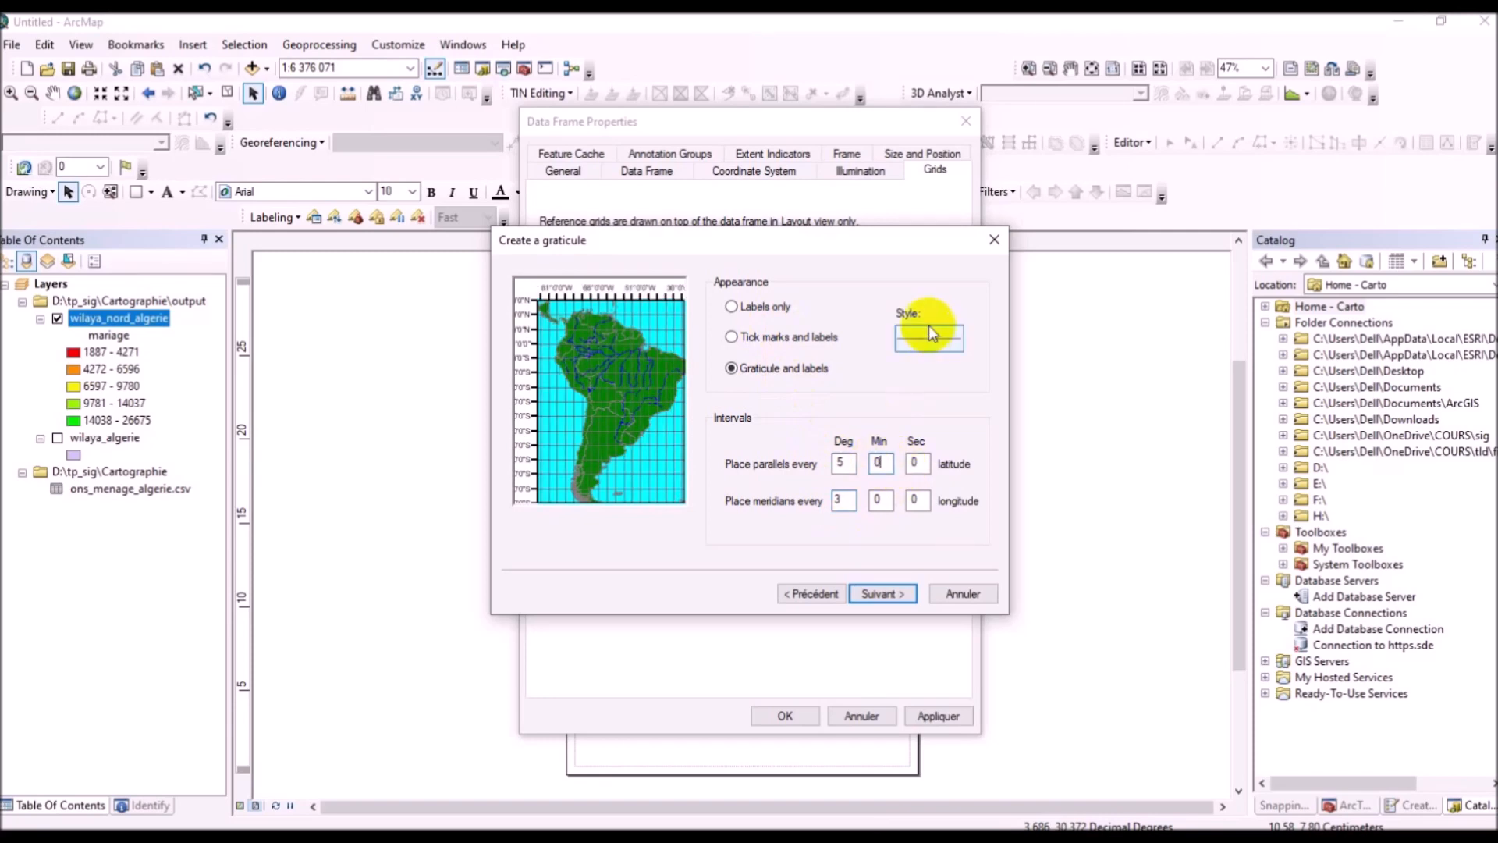
Step: Set the graticule's line style to the Road, Unpaved symbol
{"action": "left_click", "coordinate": [929, 345]}
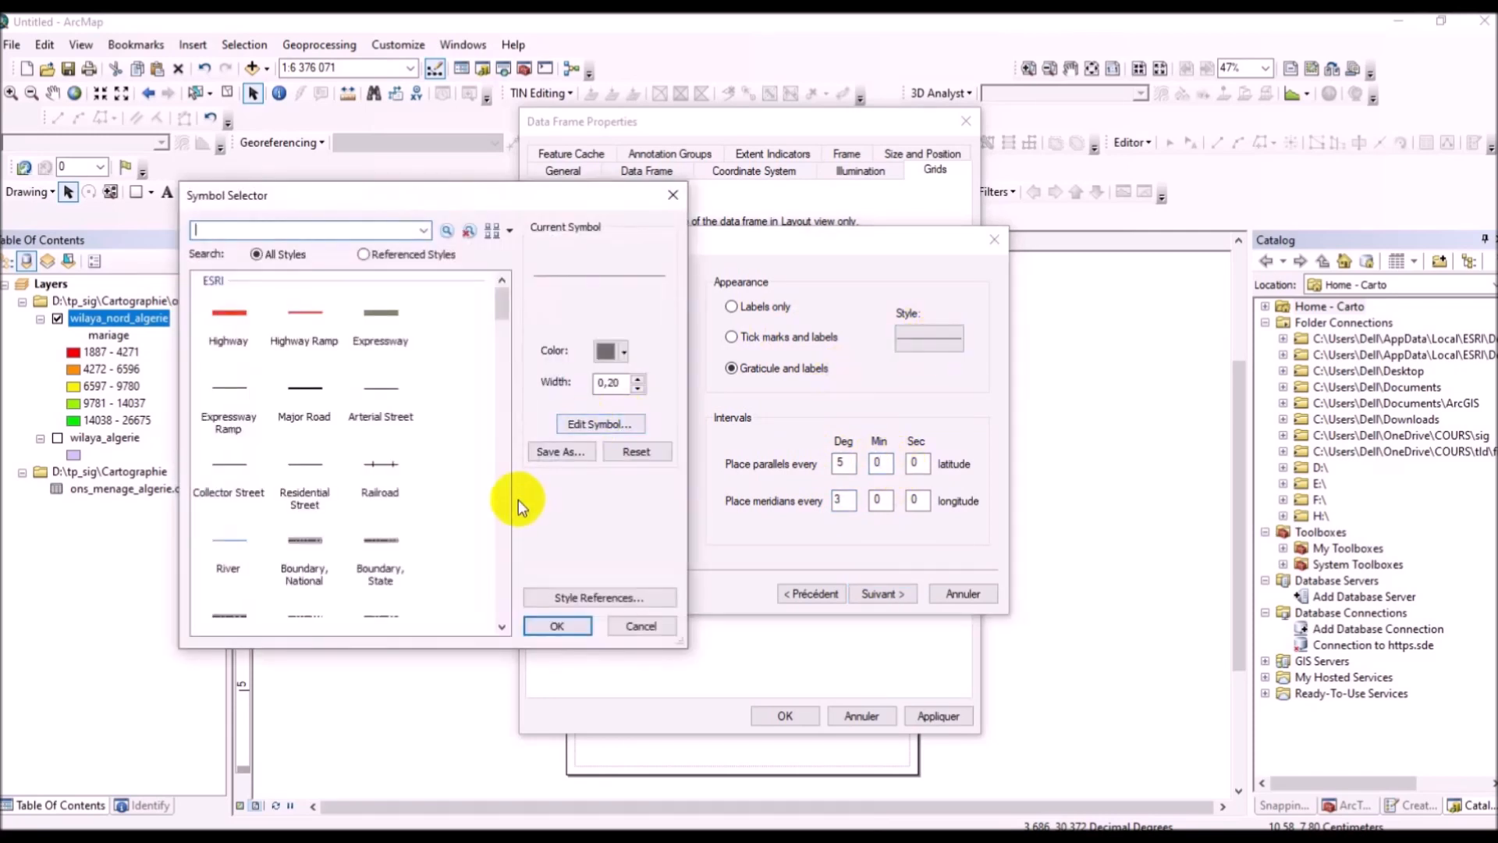
{"action": "scroll", "coordinate": [507, 557], "scroll_direction": "down", "scroll_amount": 3}
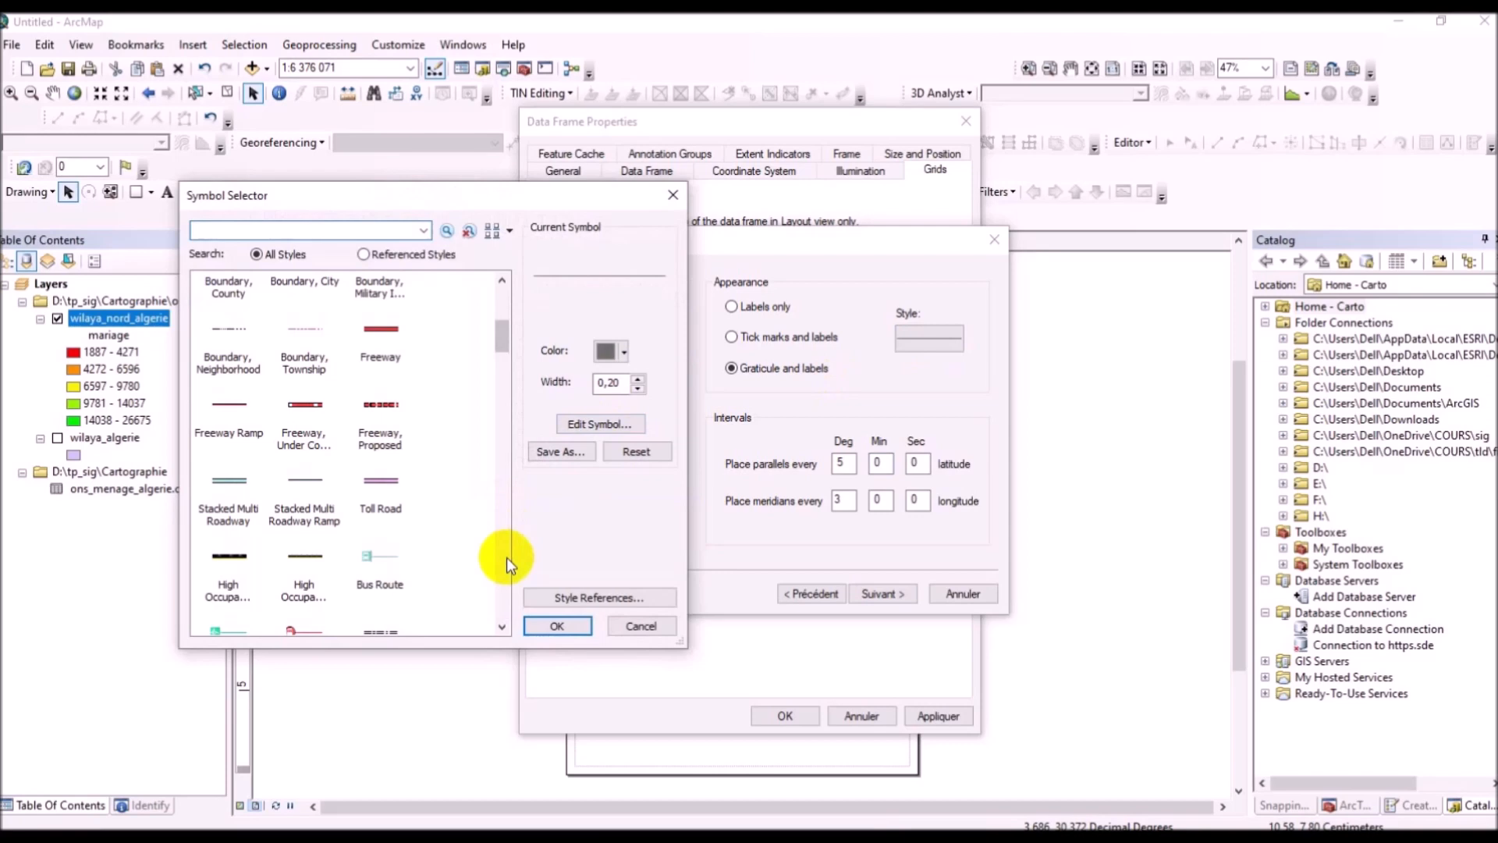
{"action": "scroll", "coordinate": [507, 557], "scroll_direction": "down", "scroll_amount": 3}
{"action": "left_click", "coordinate": [375, 344]}
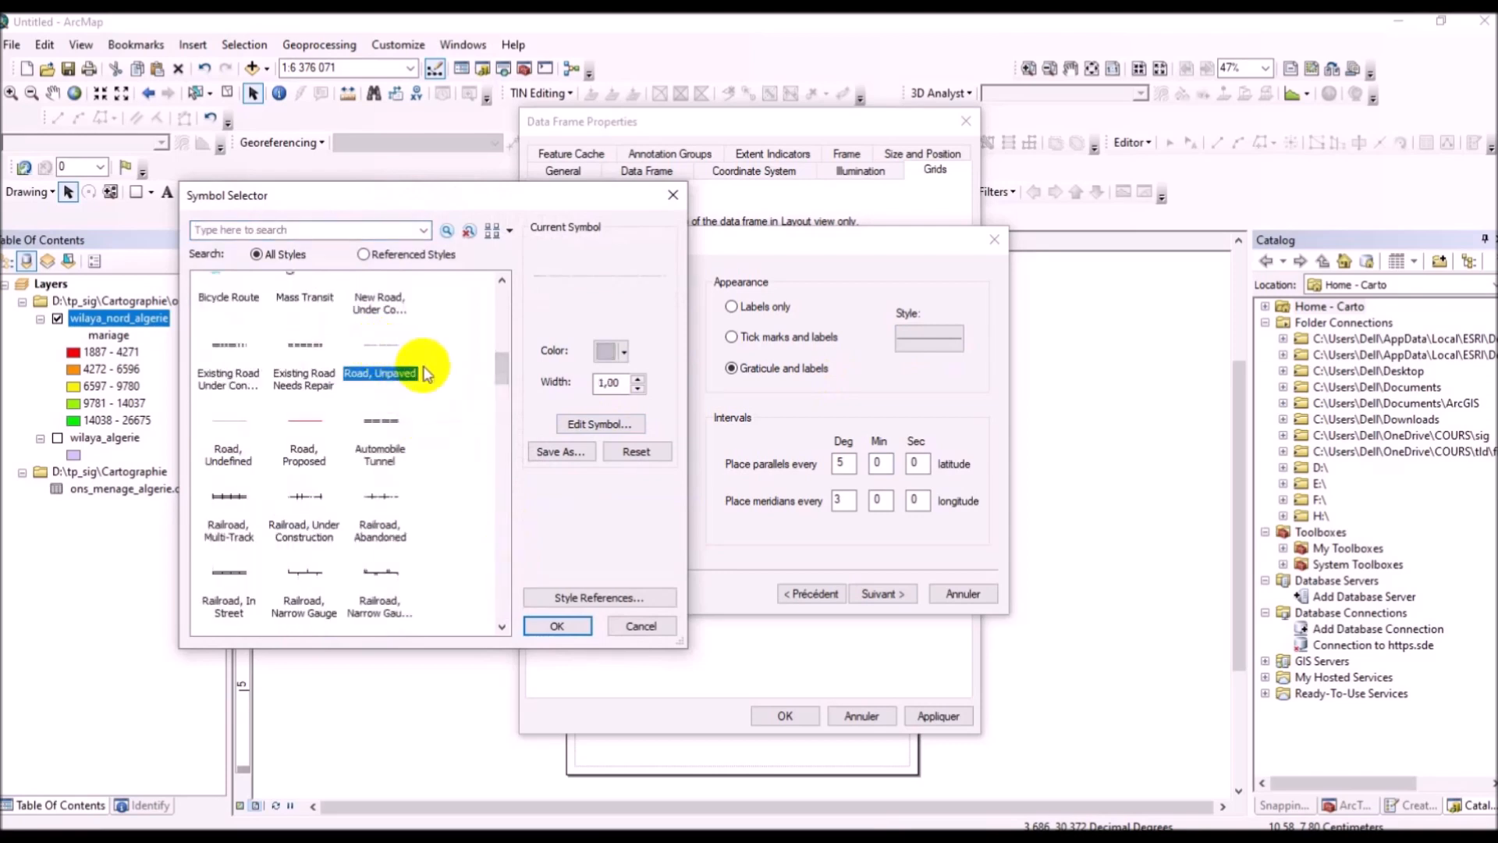
{"action": "left_click", "coordinate": [557, 626]}
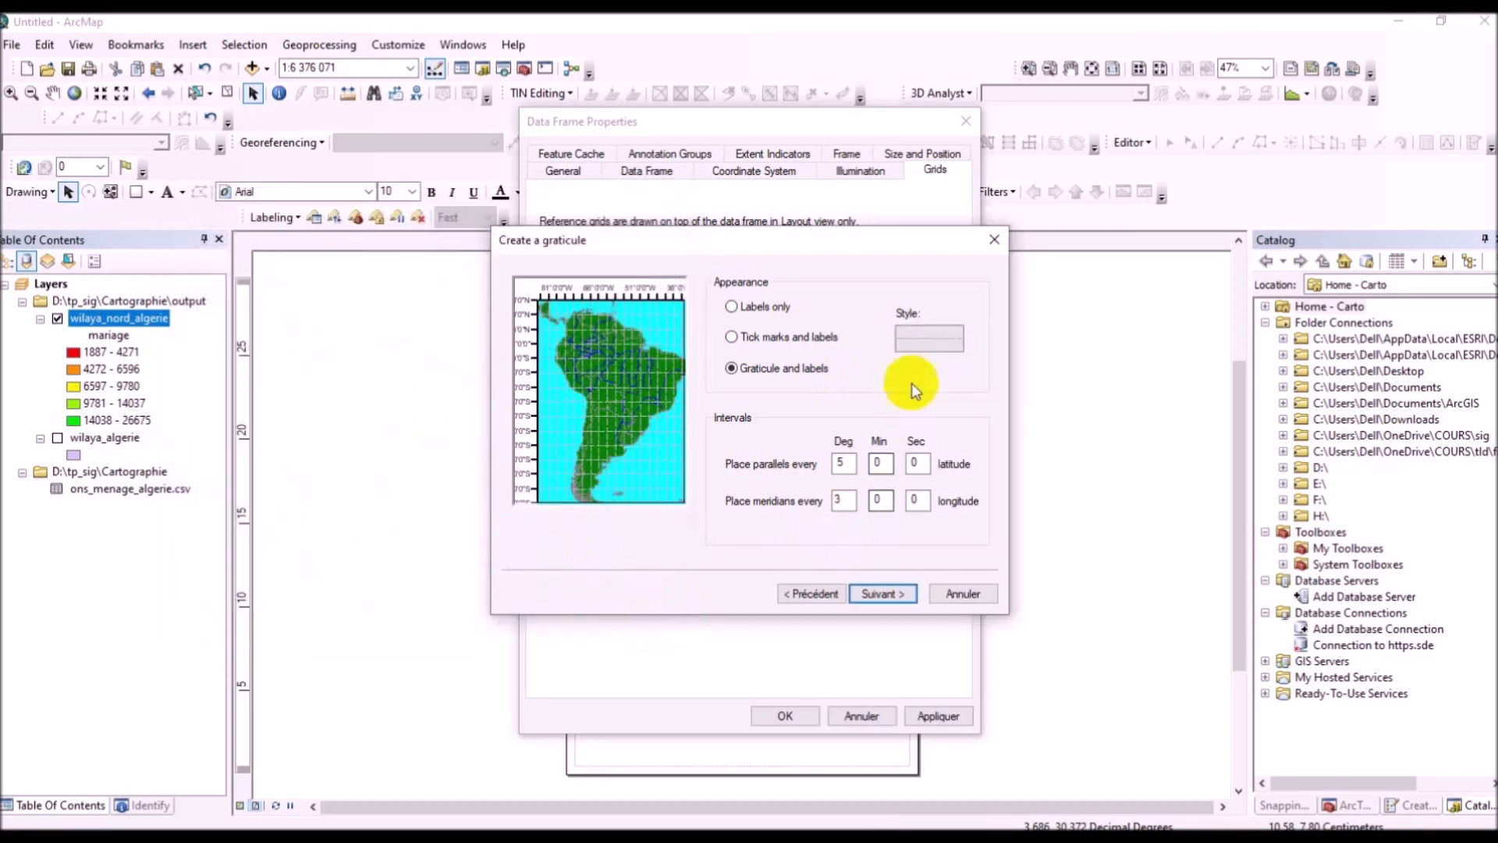
Step: Turn off minor division ticks and finish the graticule with a simple border, stored as a fixed grid that updates with the data frame
{"action": "left_click", "coordinate": [895, 593]}
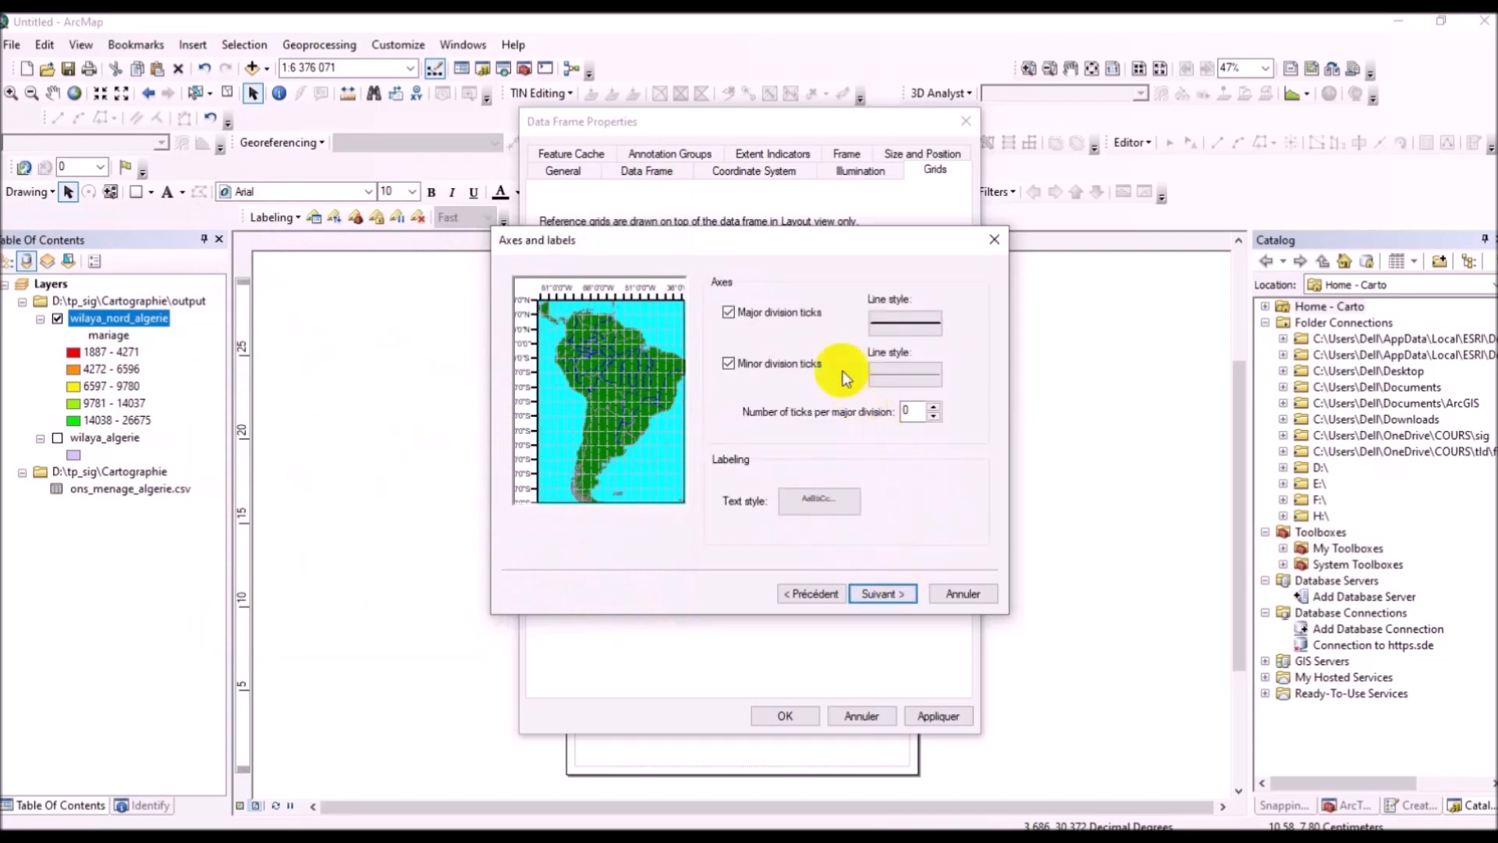
{"action": "left_click", "coordinate": [776, 368]}
{"action": "left_click", "coordinate": [776, 368]}
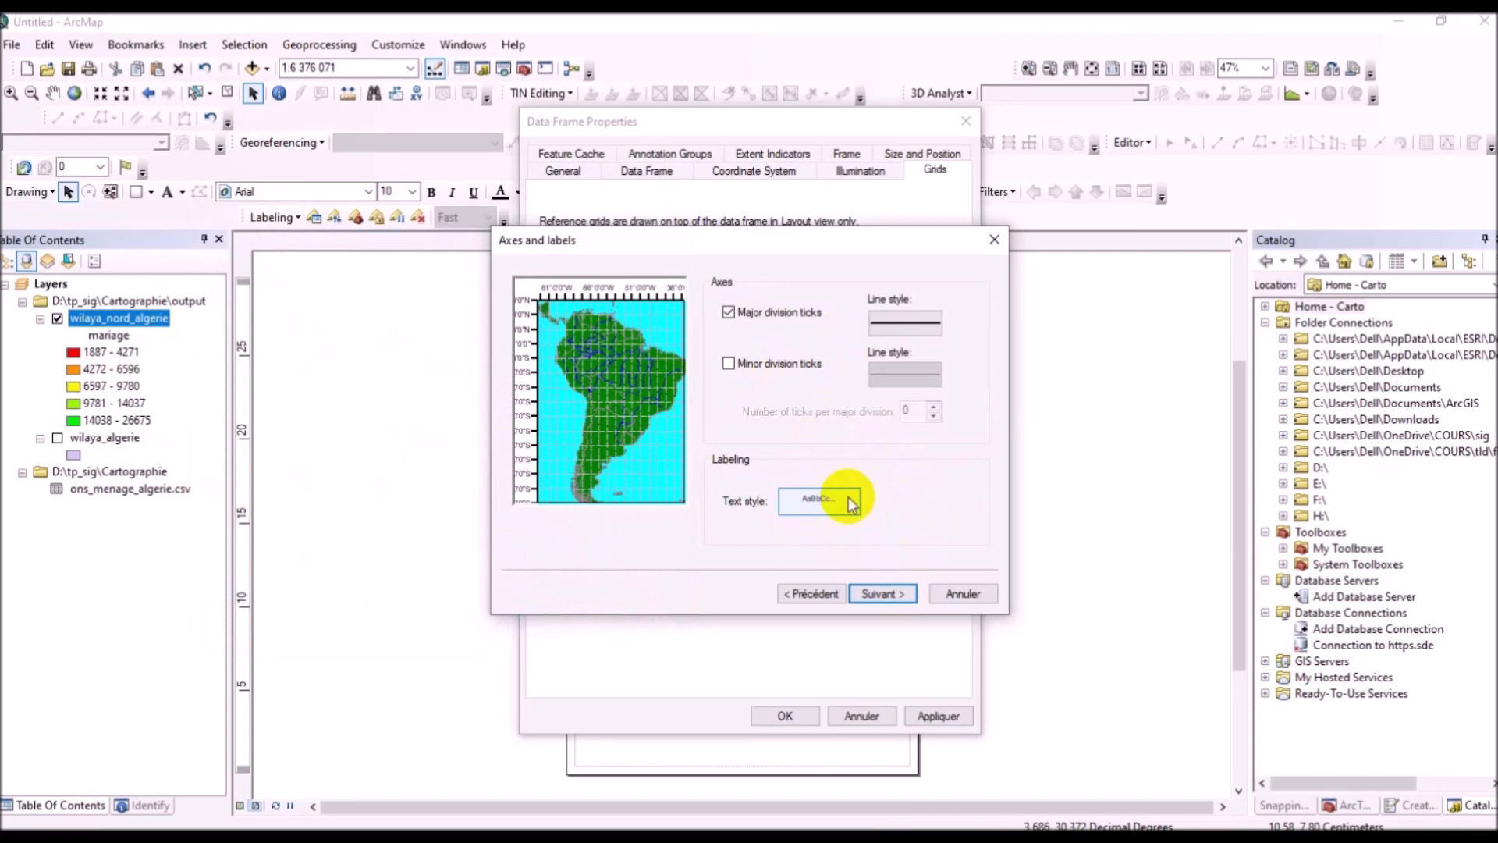
{"action": "left_click", "coordinate": [880, 596]}
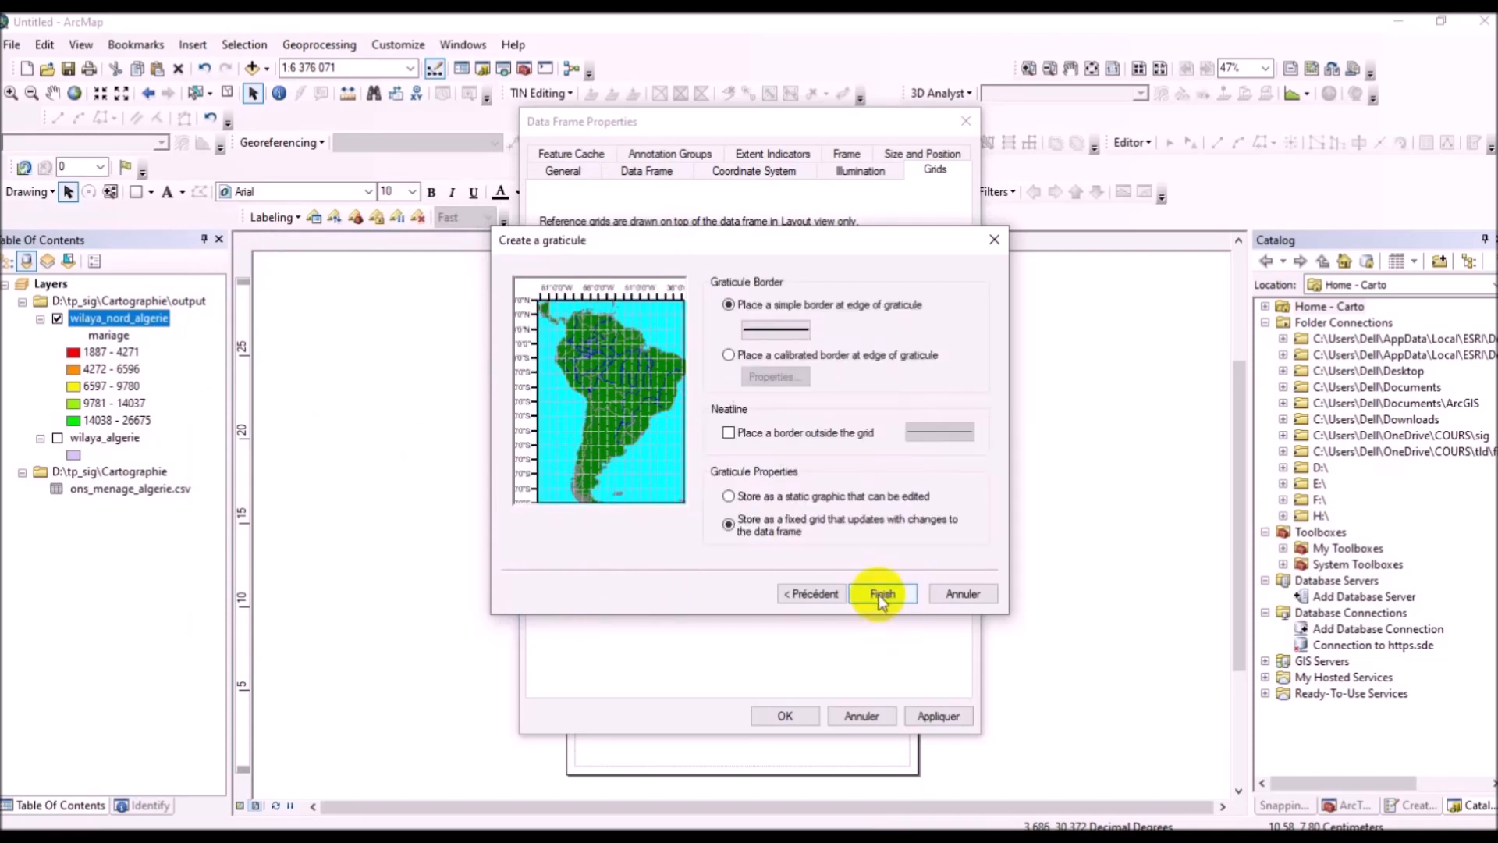
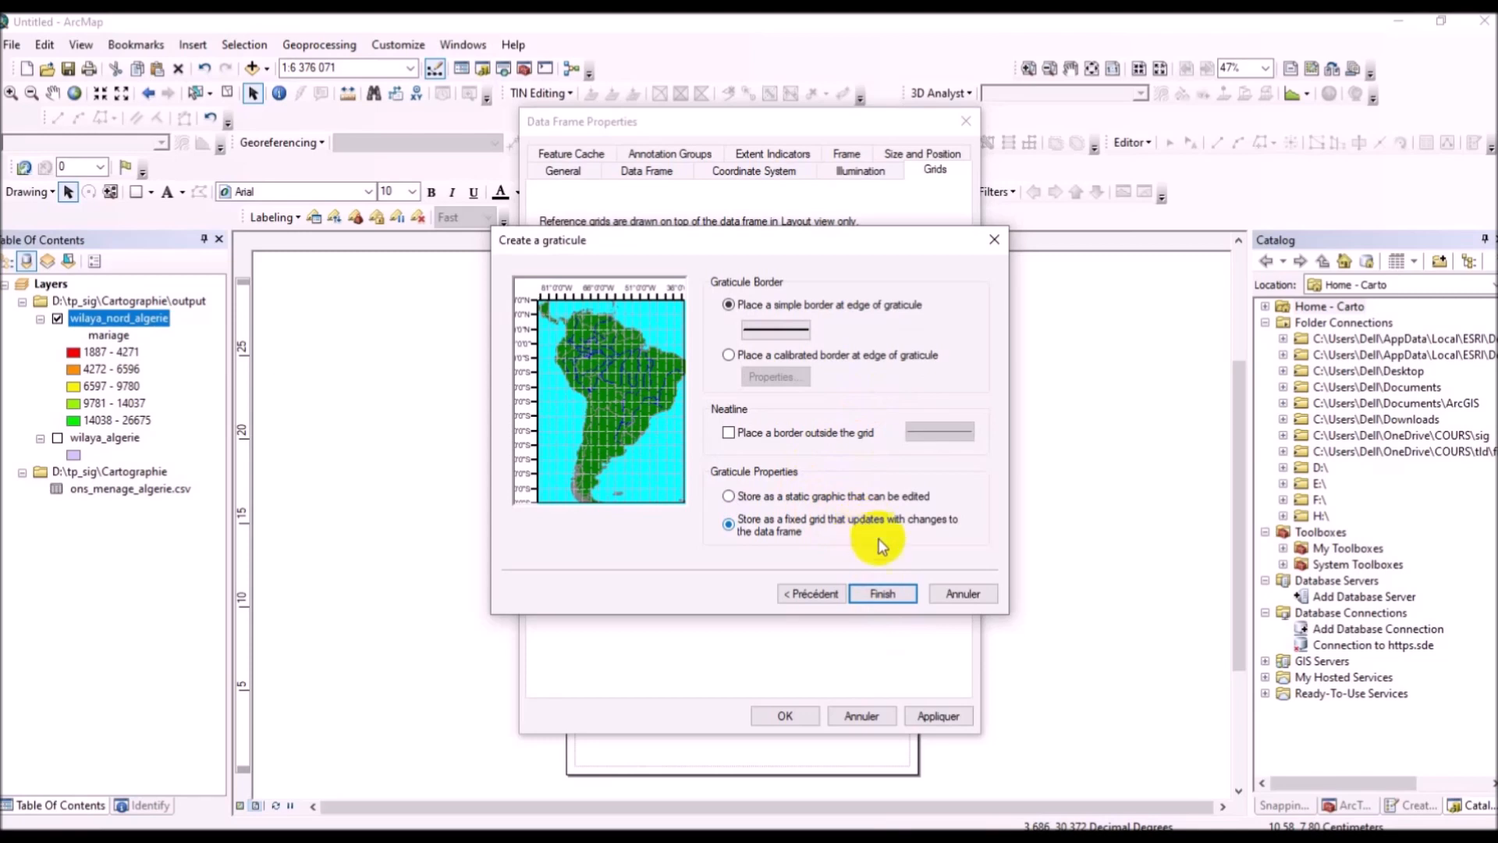
{"action": "left_click", "coordinate": [889, 595]}
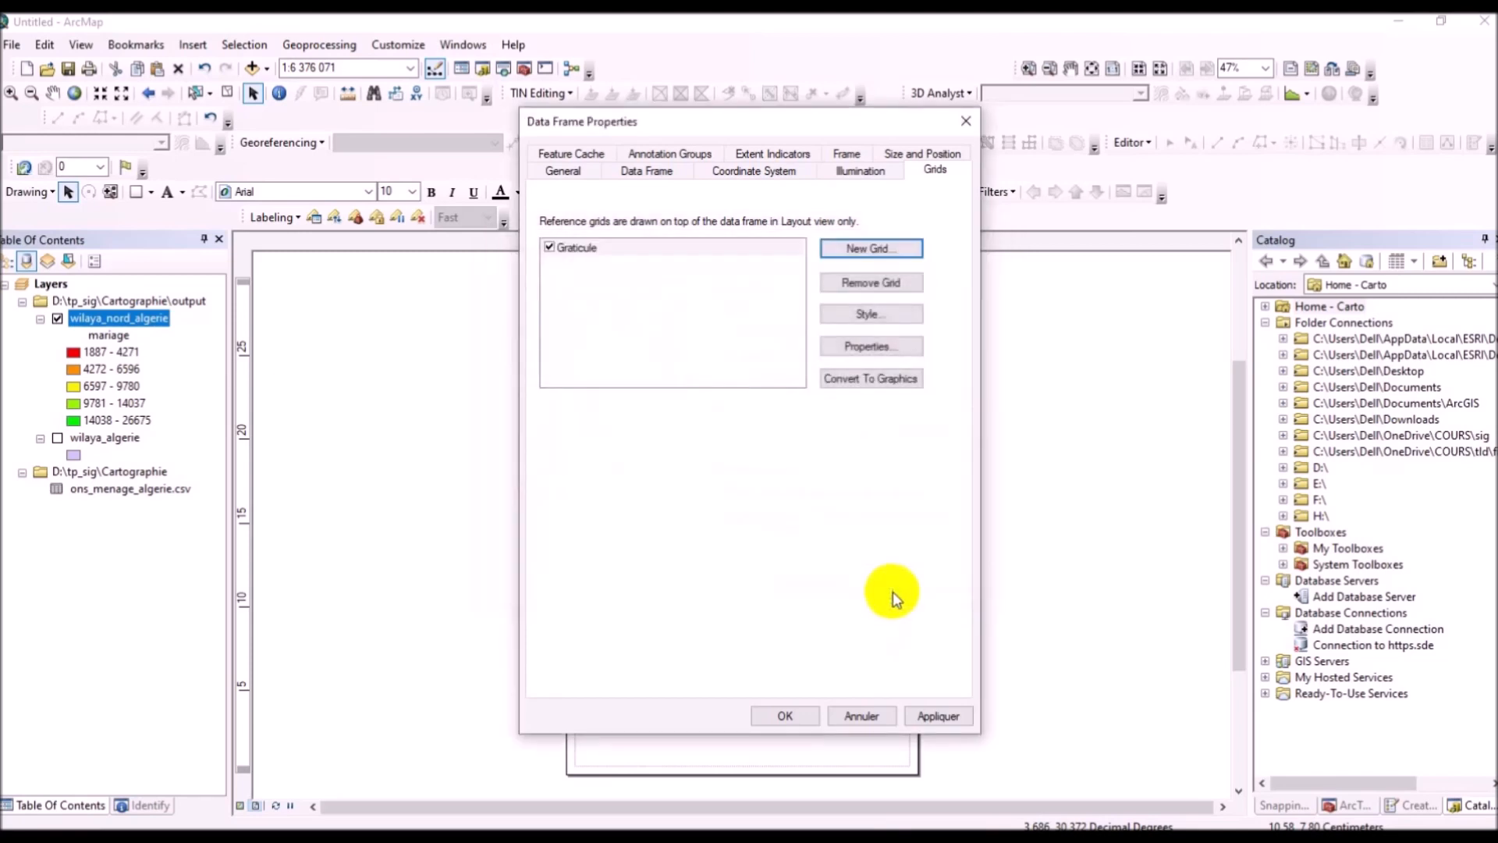
Step: Open the new graticule's properties and set its label font size to 11
{"action": "left_click", "coordinate": [747, 248]}
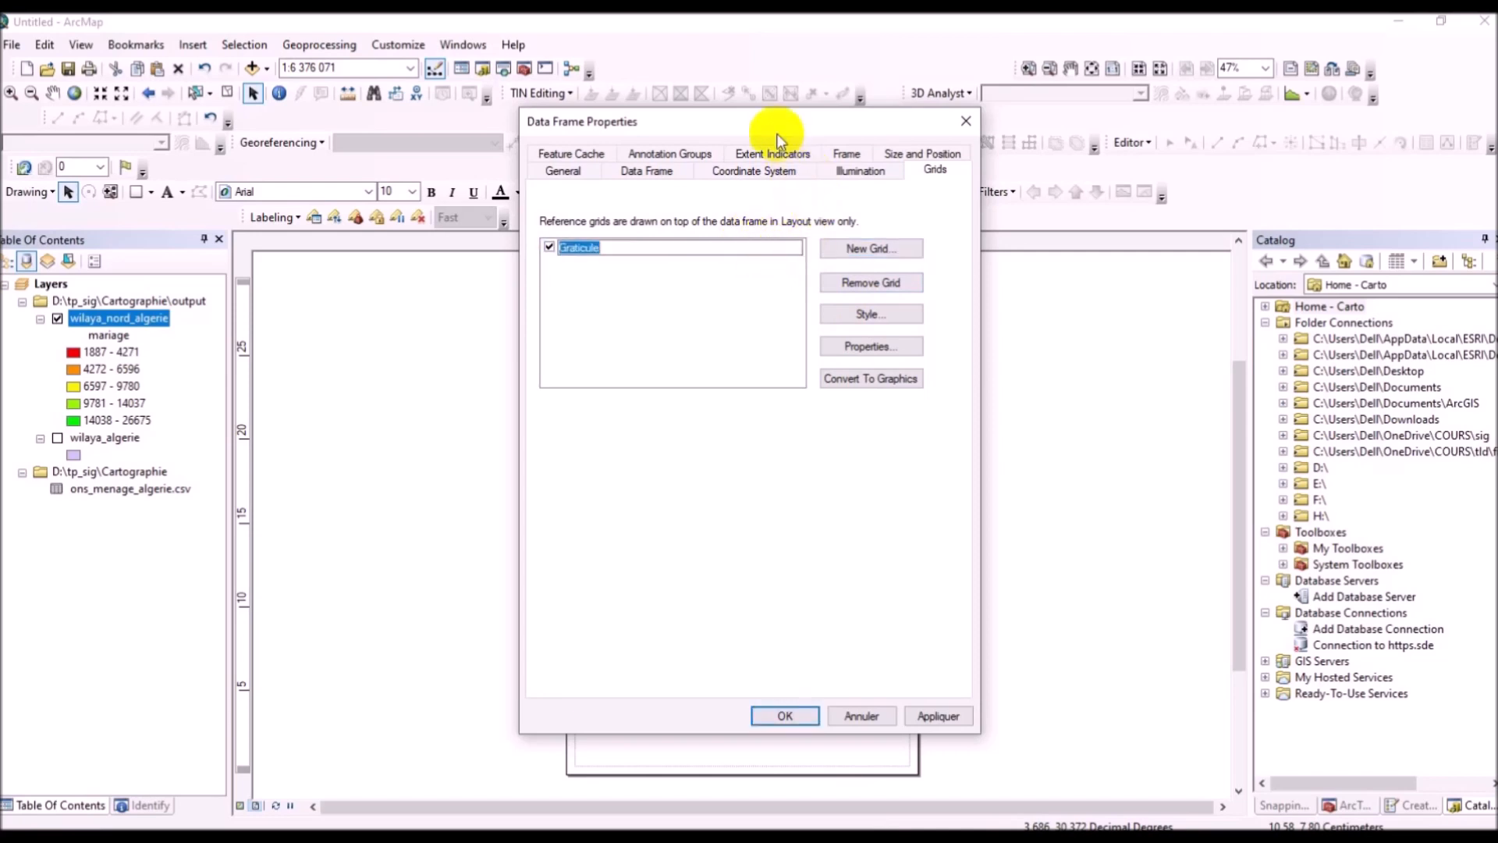
{"action": "key", "text": "Return"}
{"action": "left_click_drag", "start_coordinate": [741, 130], "coordinate": [1130, 185]}
{"action": "left_click", "coordinate": [1242, 400]}
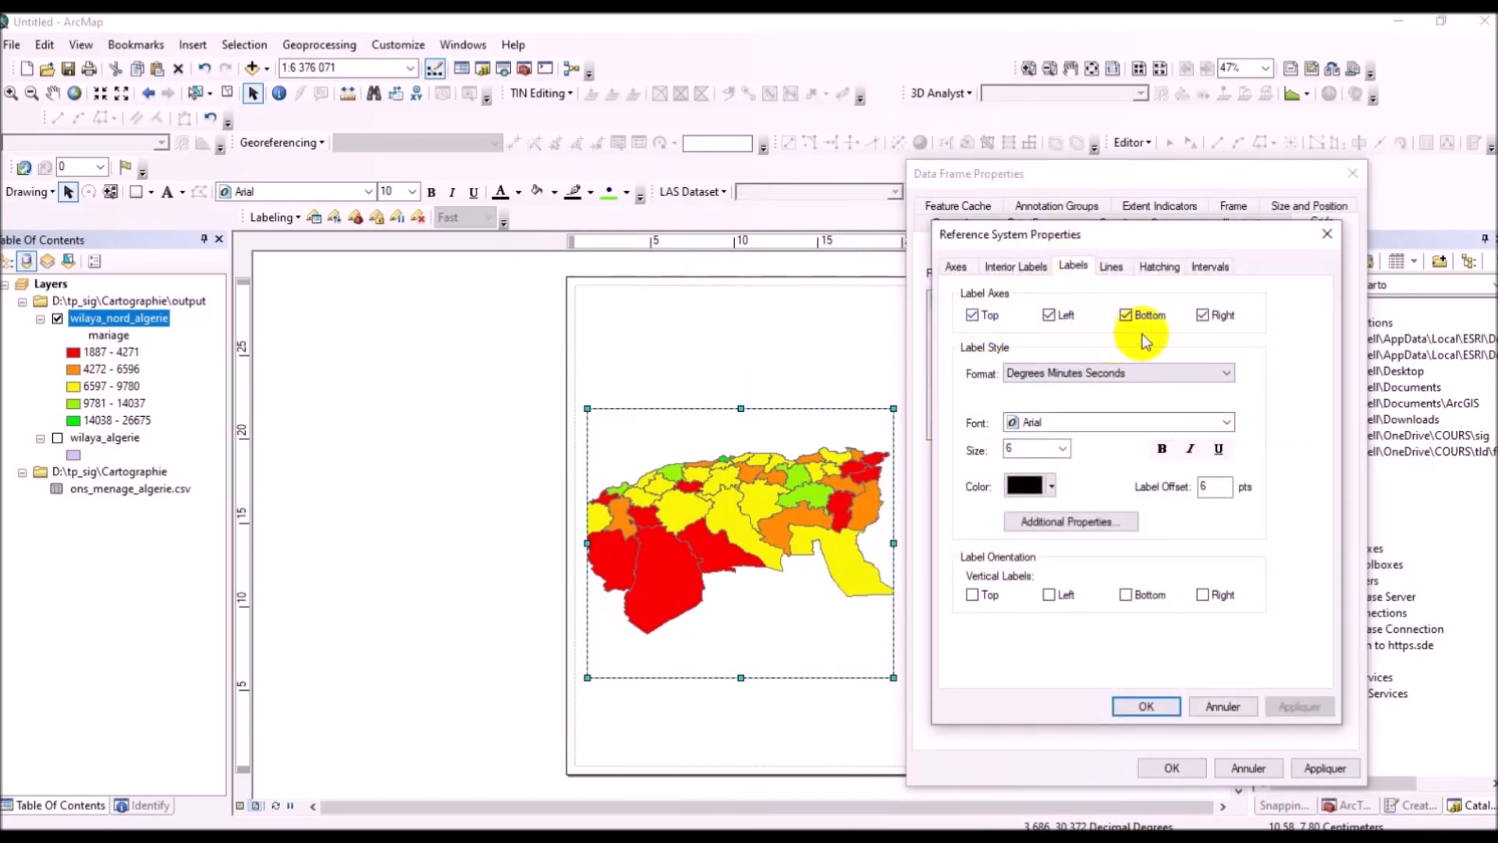
{"action": "left_click", "coordinate": [1192, 369]}
{"action": "left_click", "coordinate": [1191, 367]}
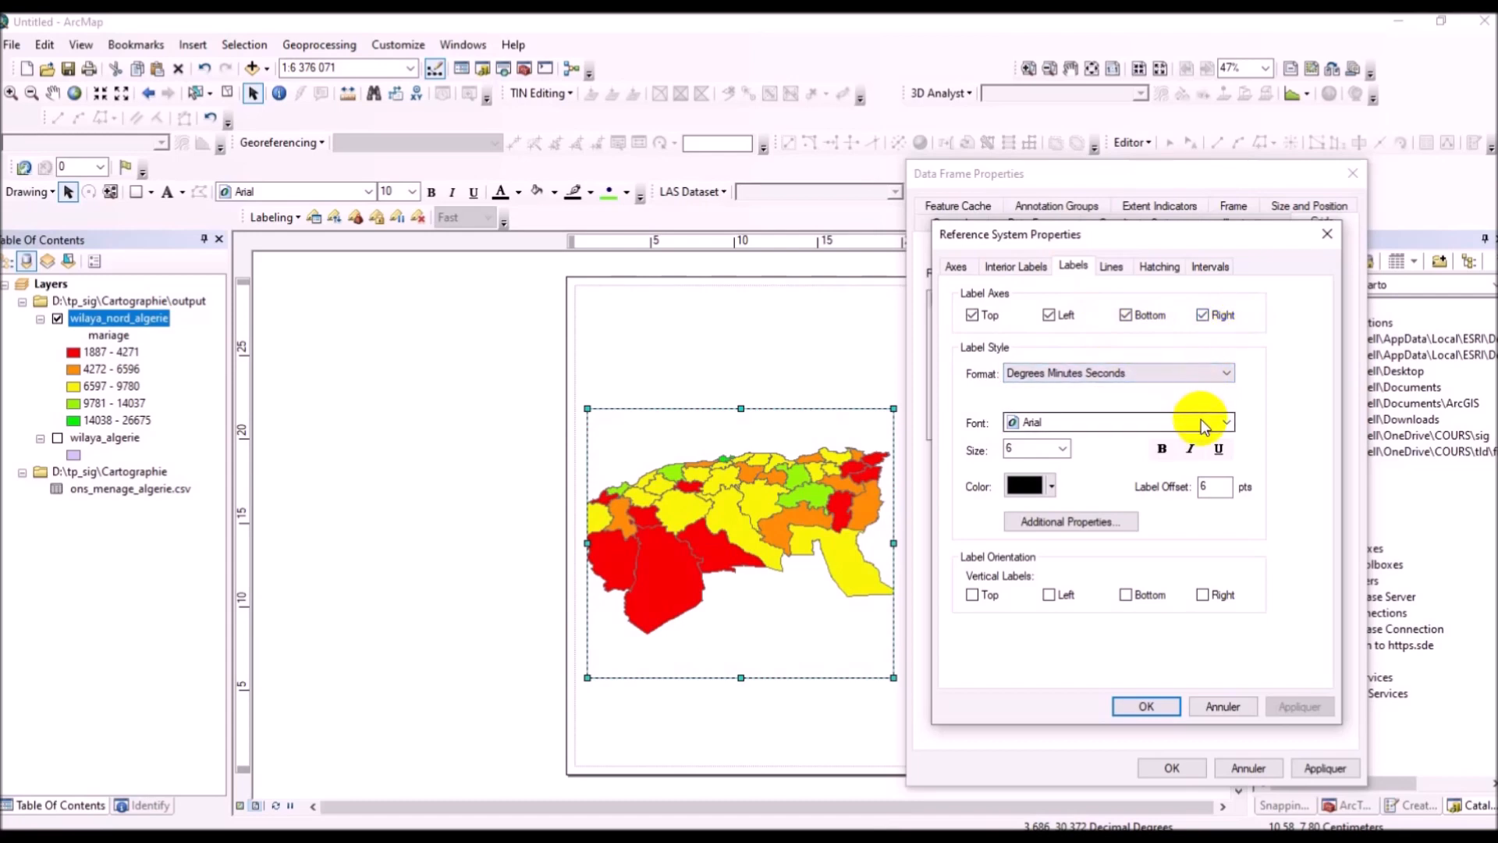
{"action": "left_click", "coordinate": [1061, 449]}
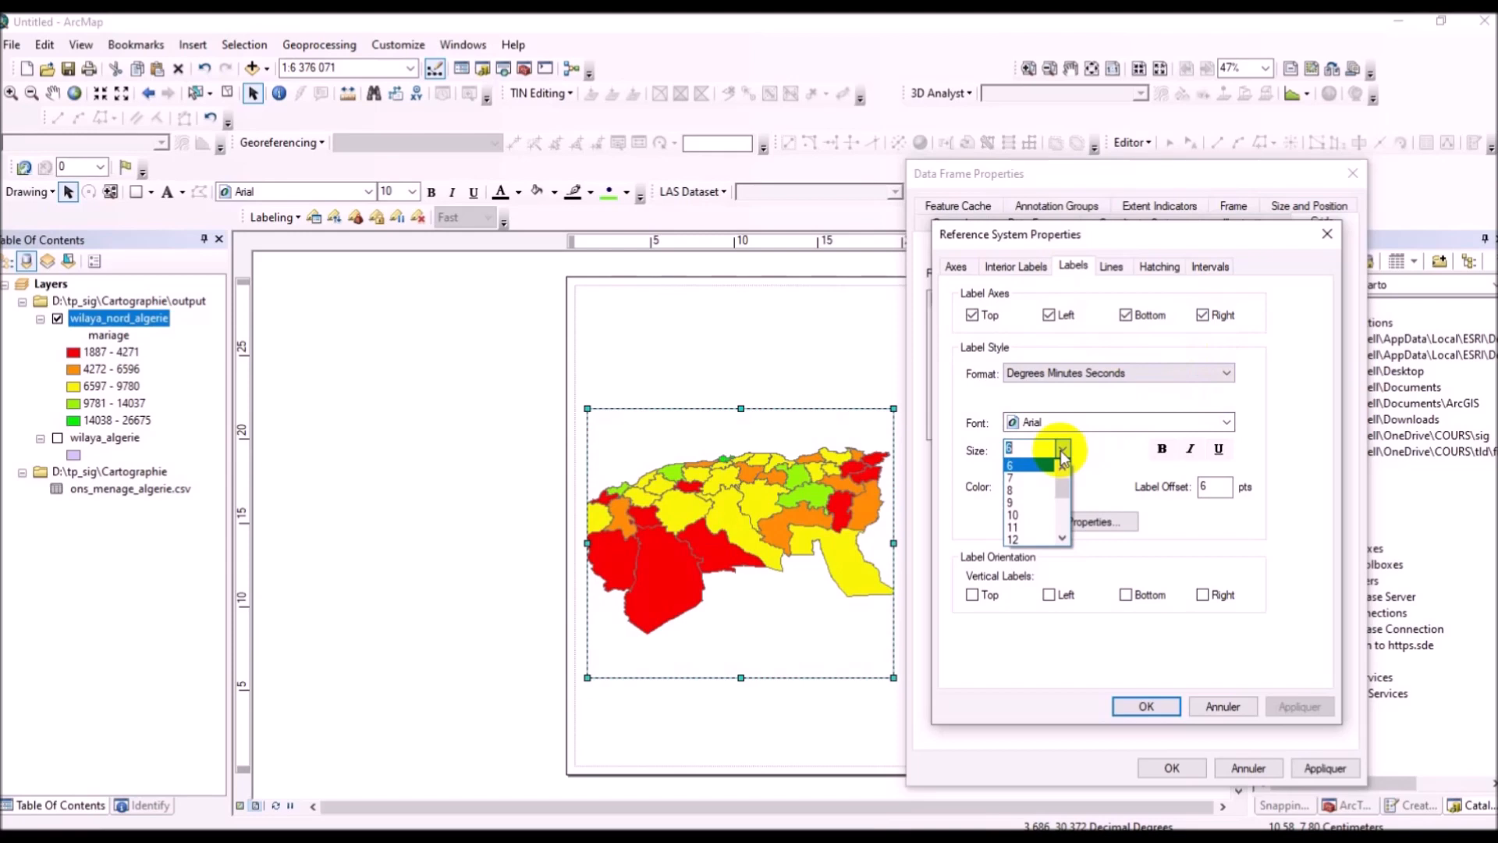
{"action": "left_click", "coordinate": [1033, 528]}
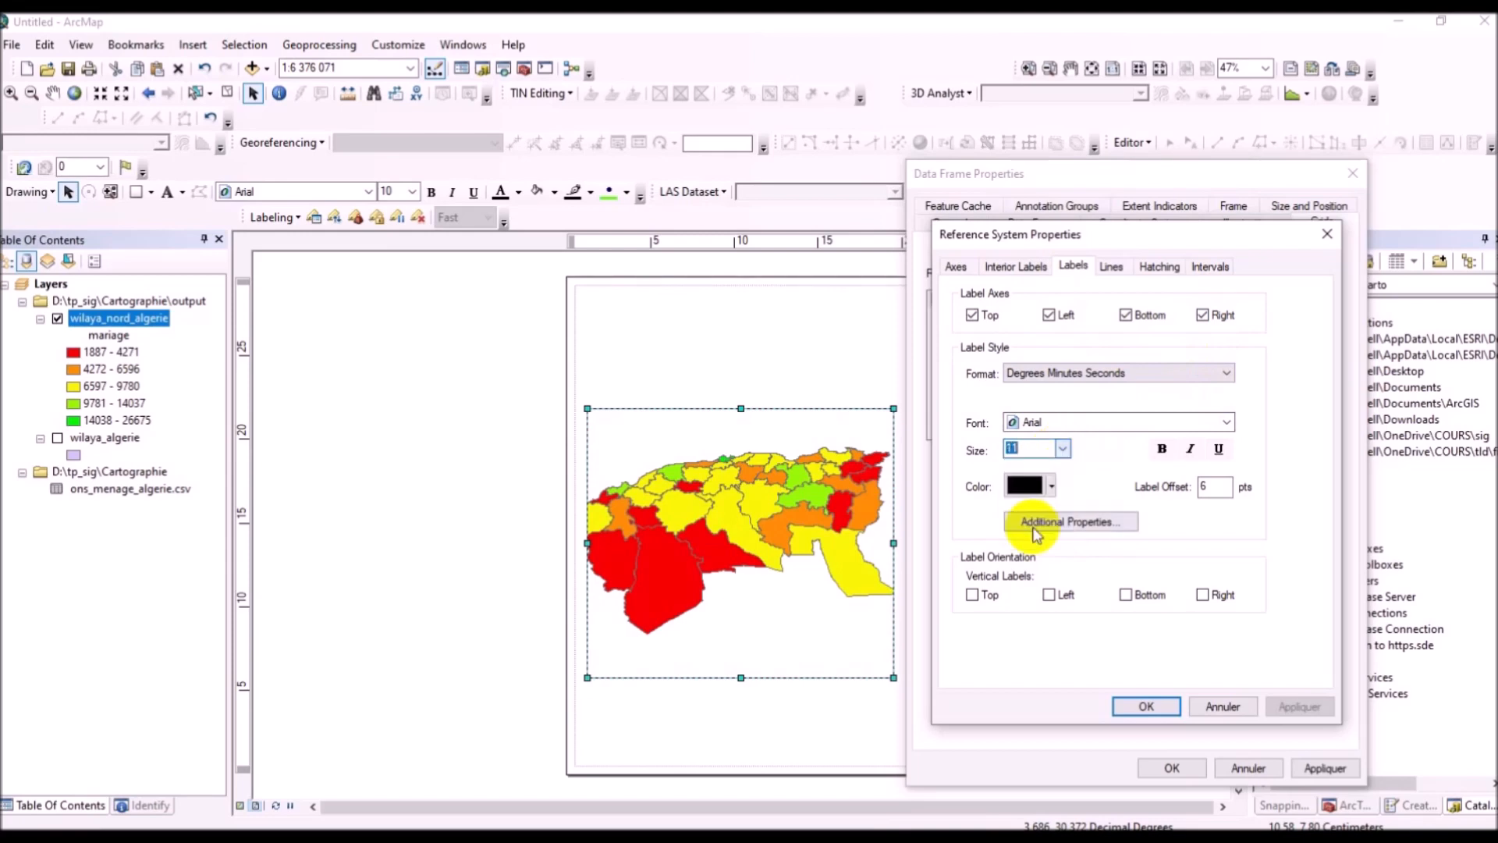
Step: Set the graticule's label offset to 2 pts and make the left and right labels vertical
{"action": "left_click", "coordinate": [1208, 488]}
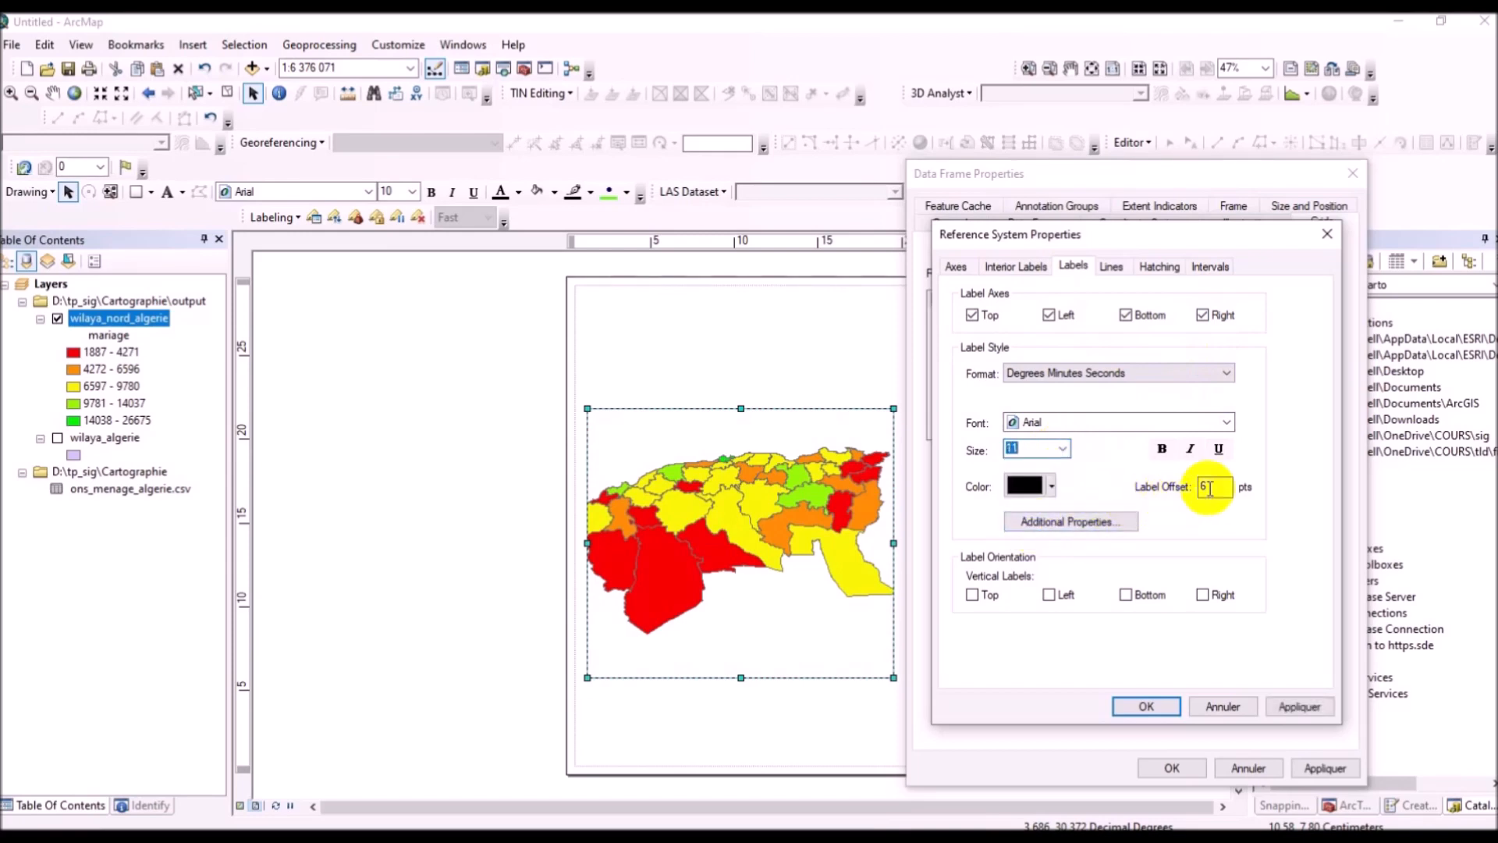
{"action": "double_click", "coordinate": [1213, 485]}
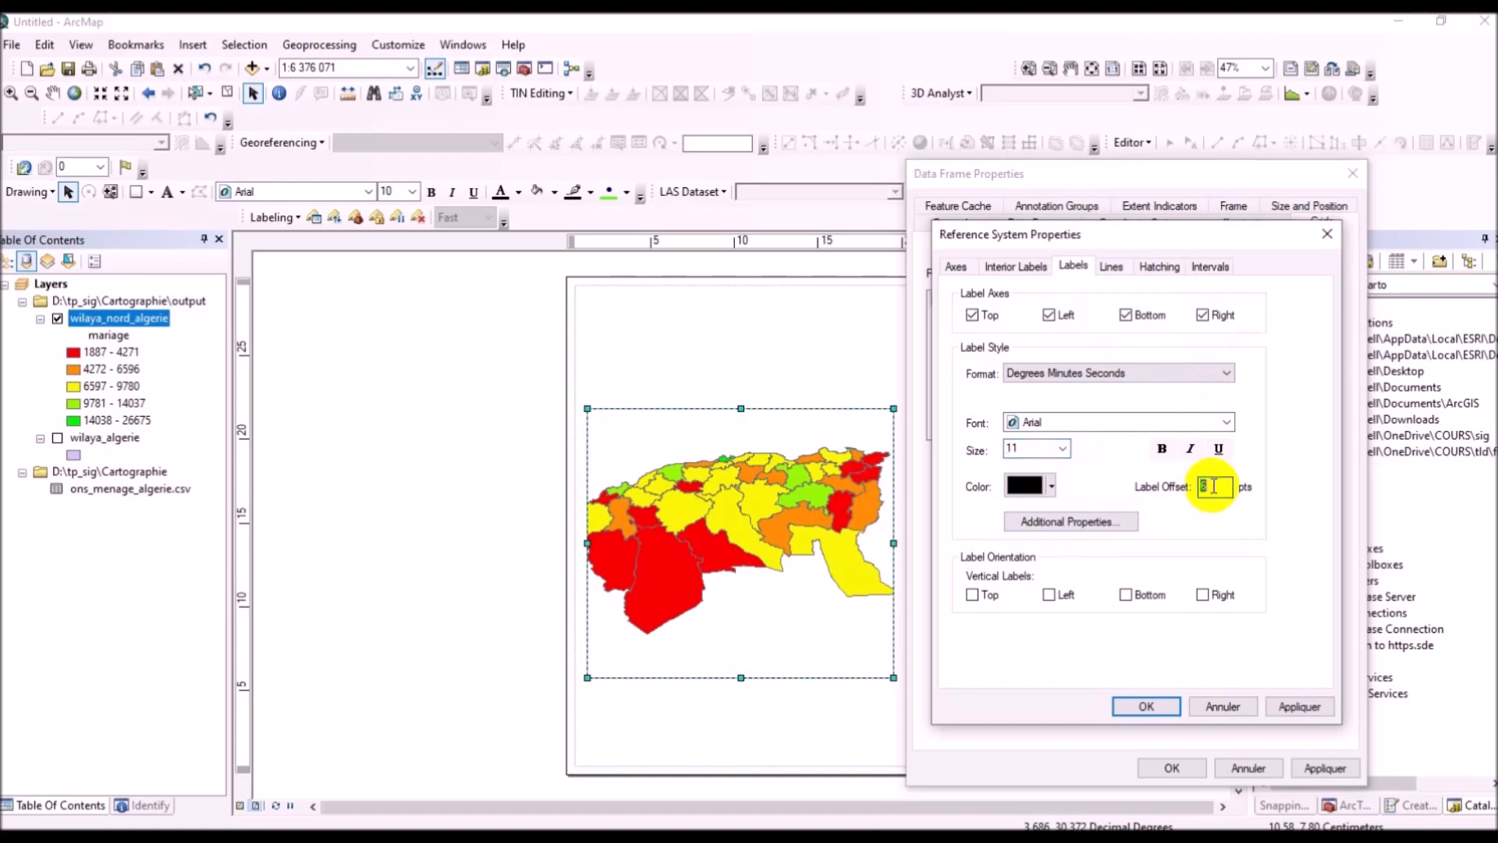
{"action": "type", "text": "2"}
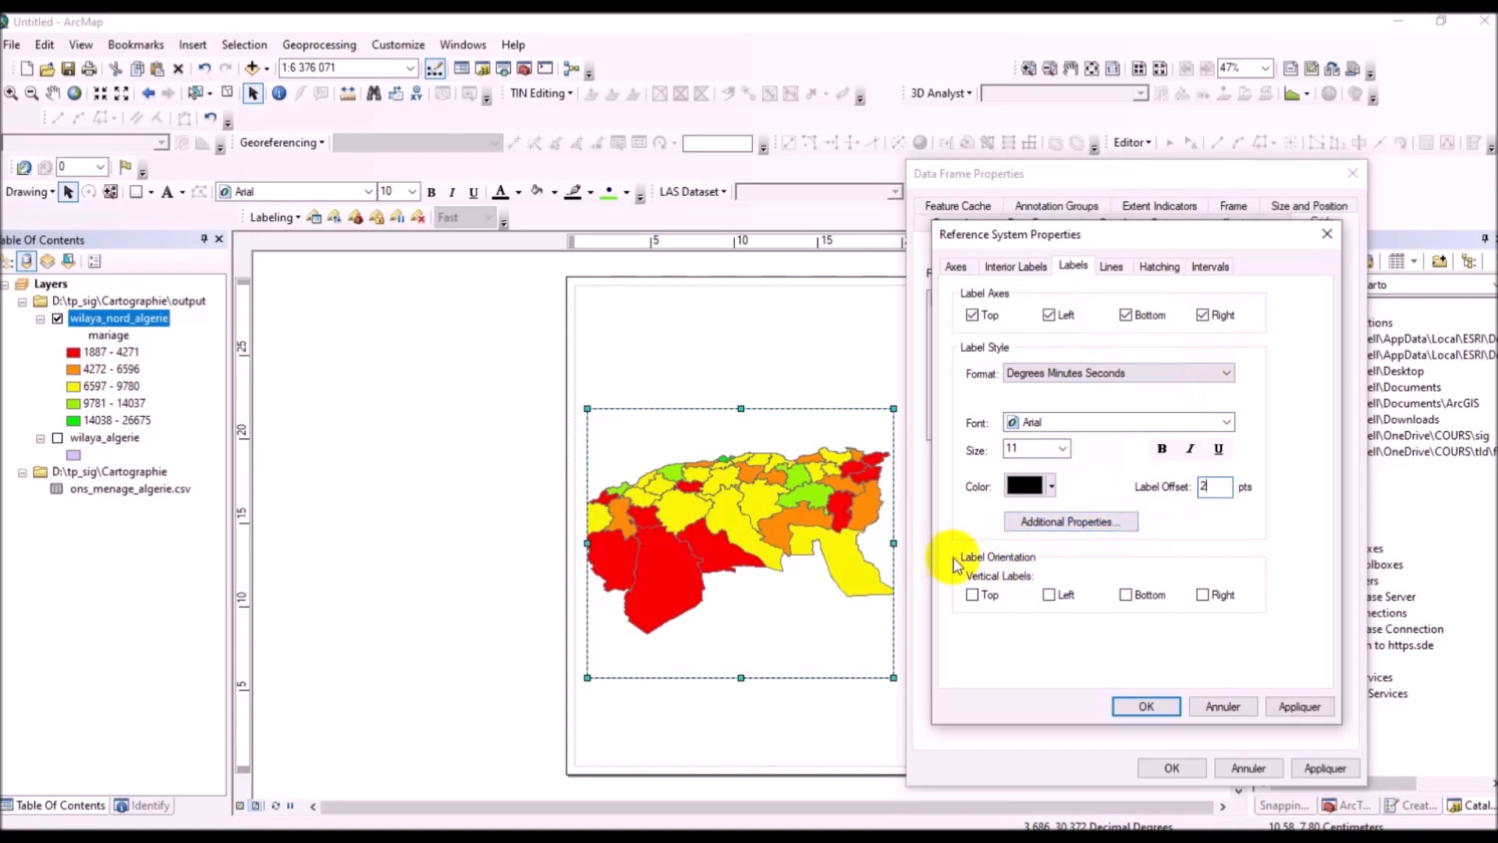
{"action": "left_click", "coordinate": [1048, 597]}
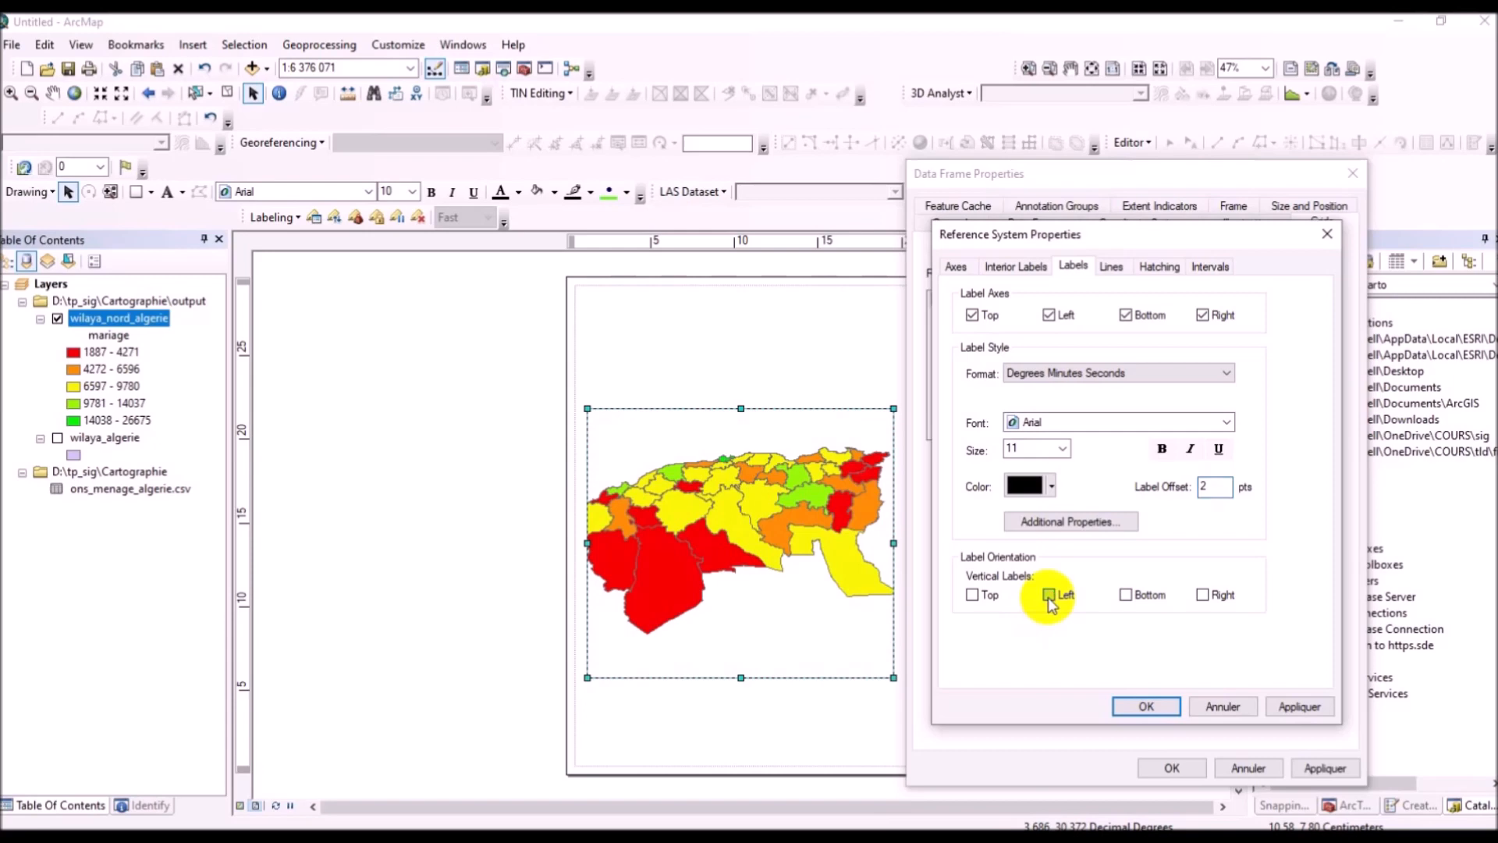
{"action": "left_click", "coordinate": [1214, 596]}
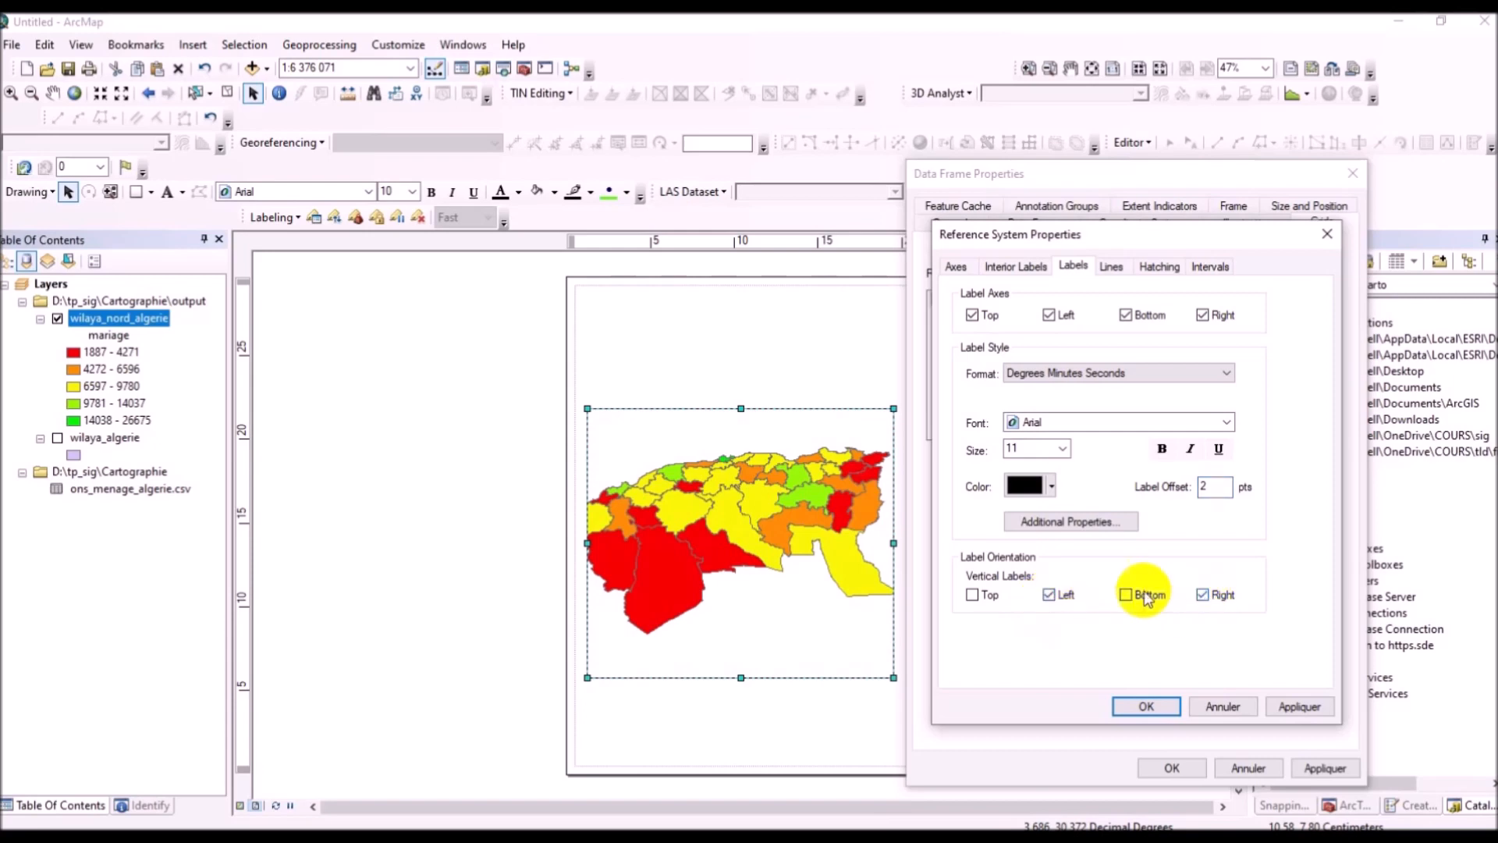
Step: Set the graticule's label type to Decimal Degrees and hide zero minutes and zero seconds
{"action": "left_click", "coordinate": [1068, 521]}
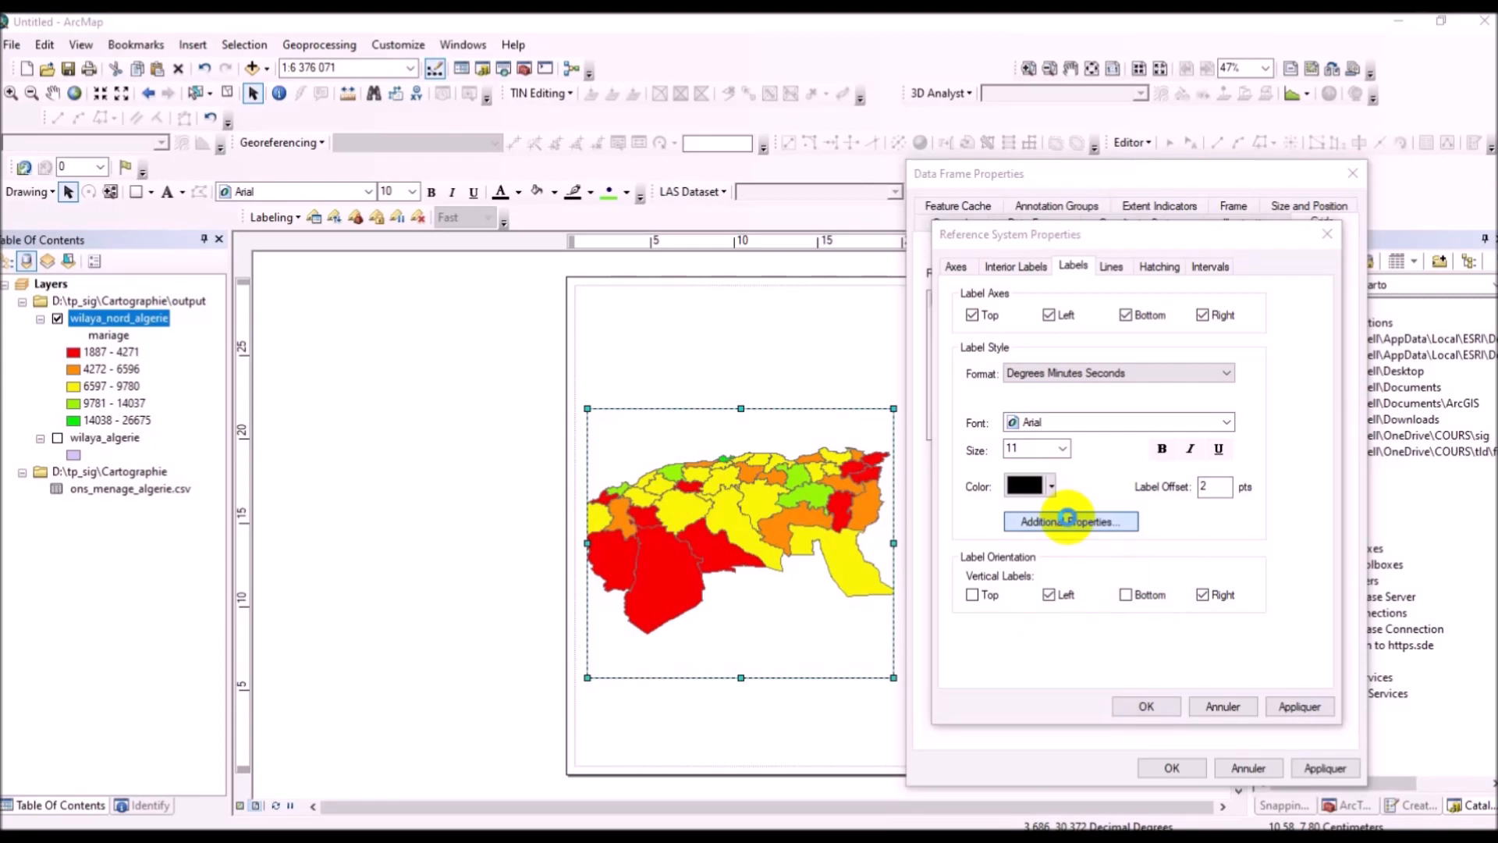
{"action": "left_click", "coordinate": [1066, 519]}
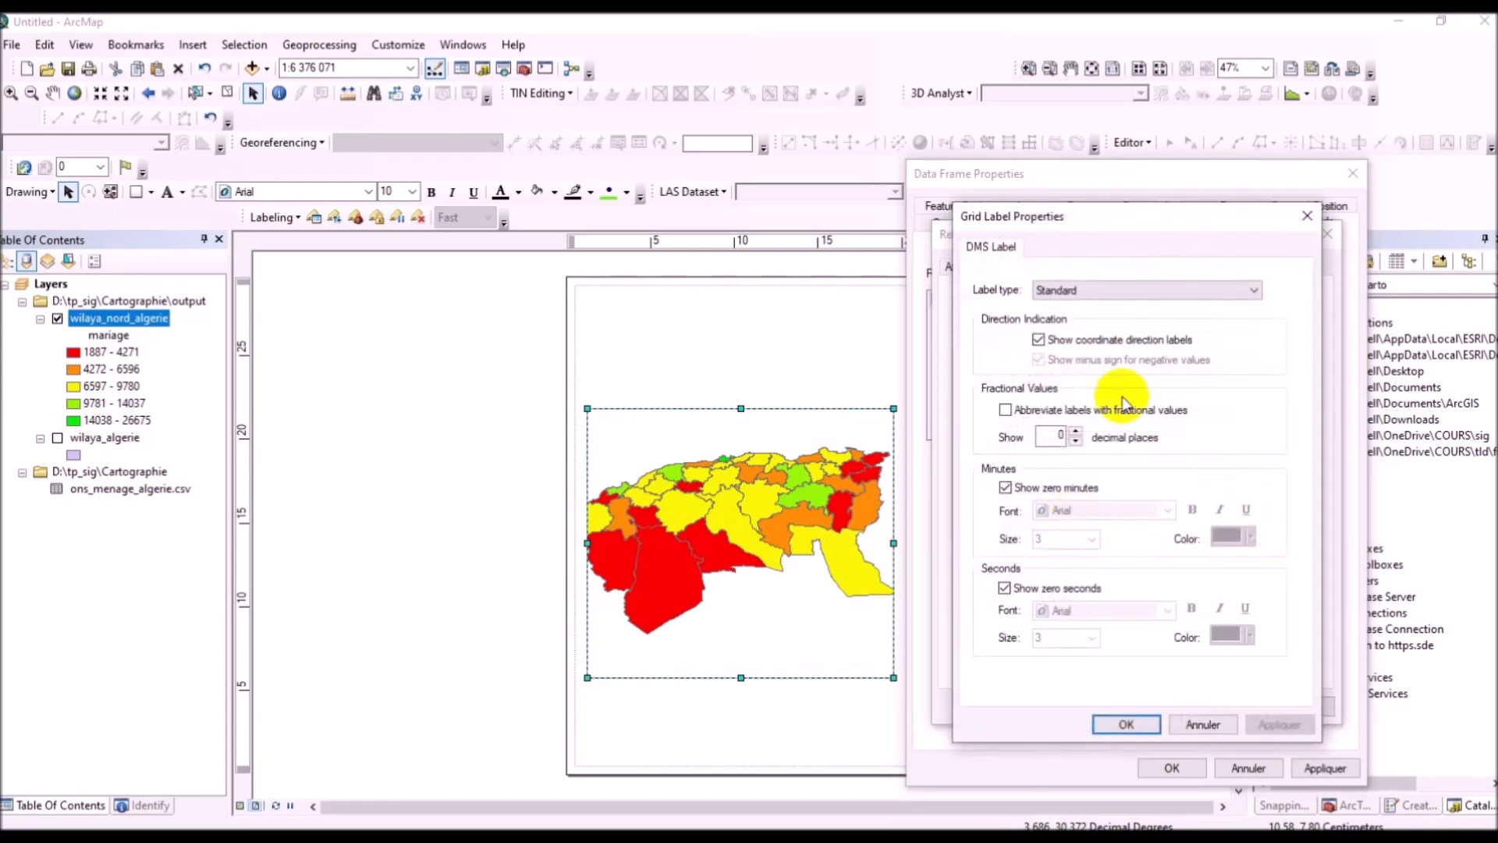
{"action": "left_click", "coordinate": [1131, 295]}
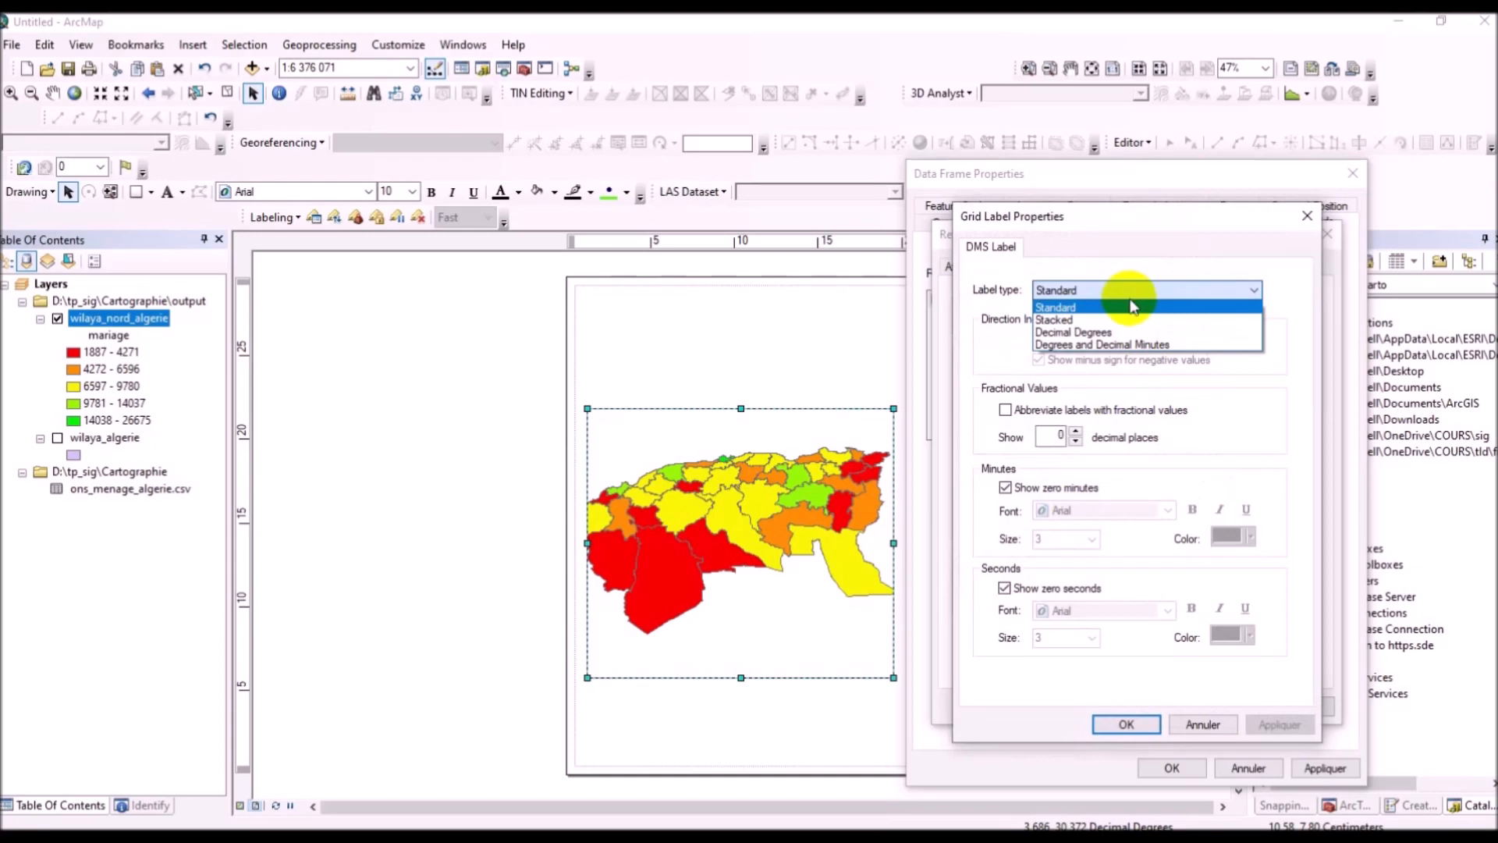
{"action": "left_click", "coordinate": [1138, 335]}
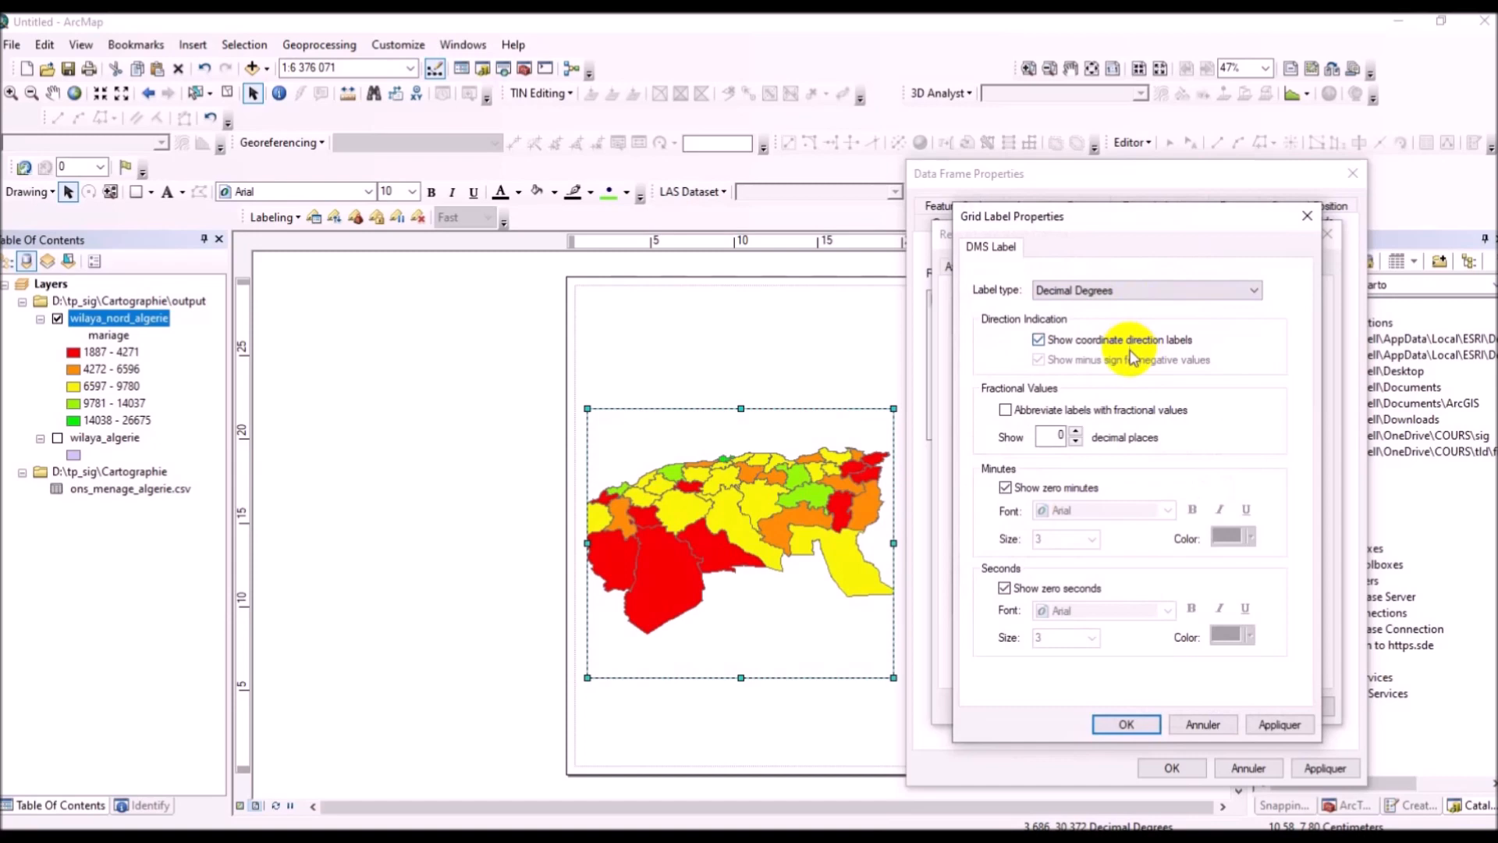
{"action": "left_click", "coordinate": [1007, 486]}
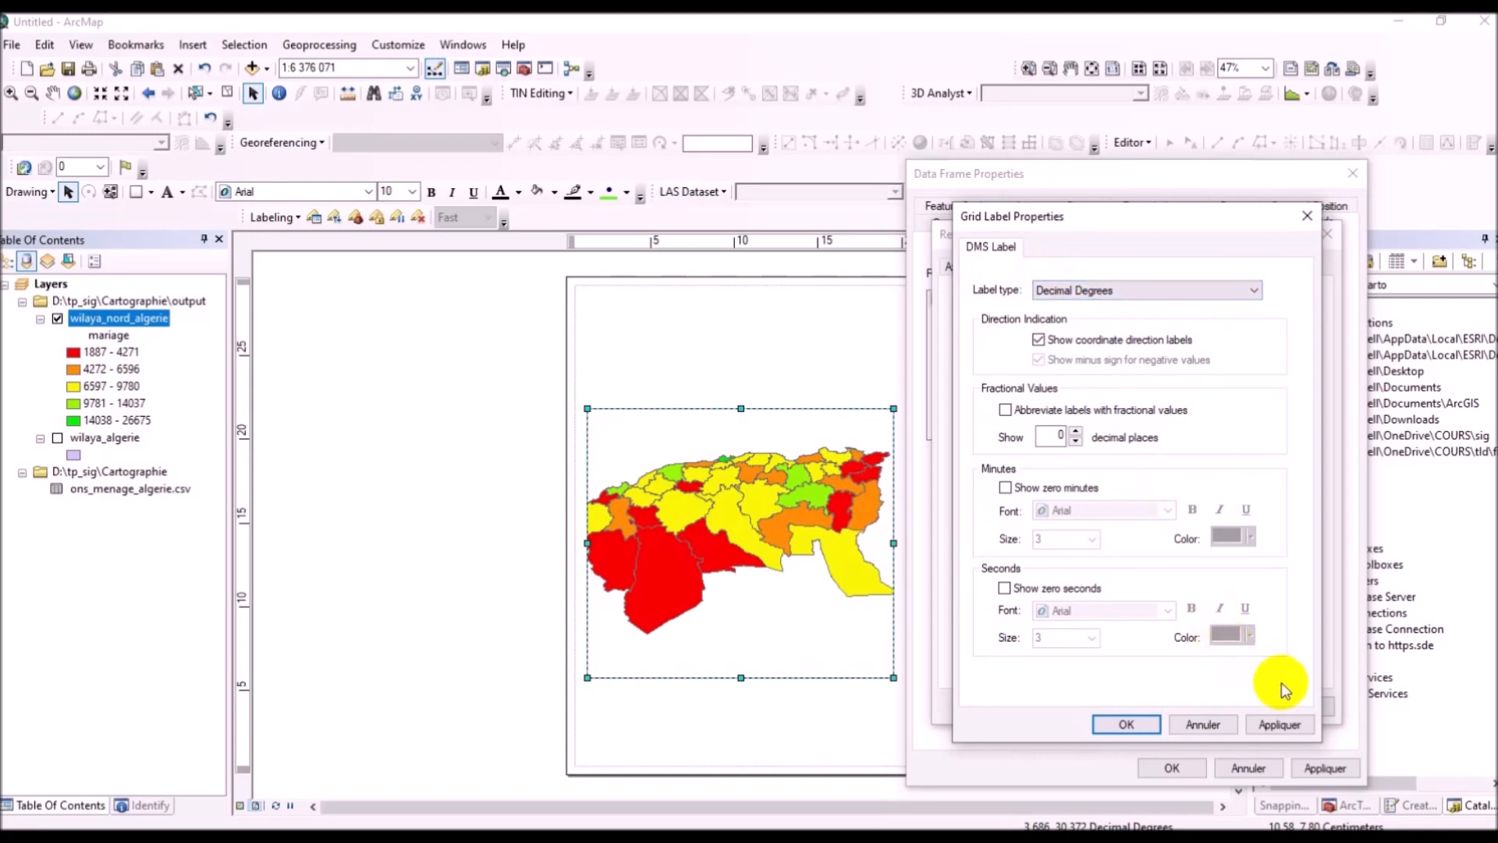
{"action": "left_click", "coordinate": [1293, 723]}
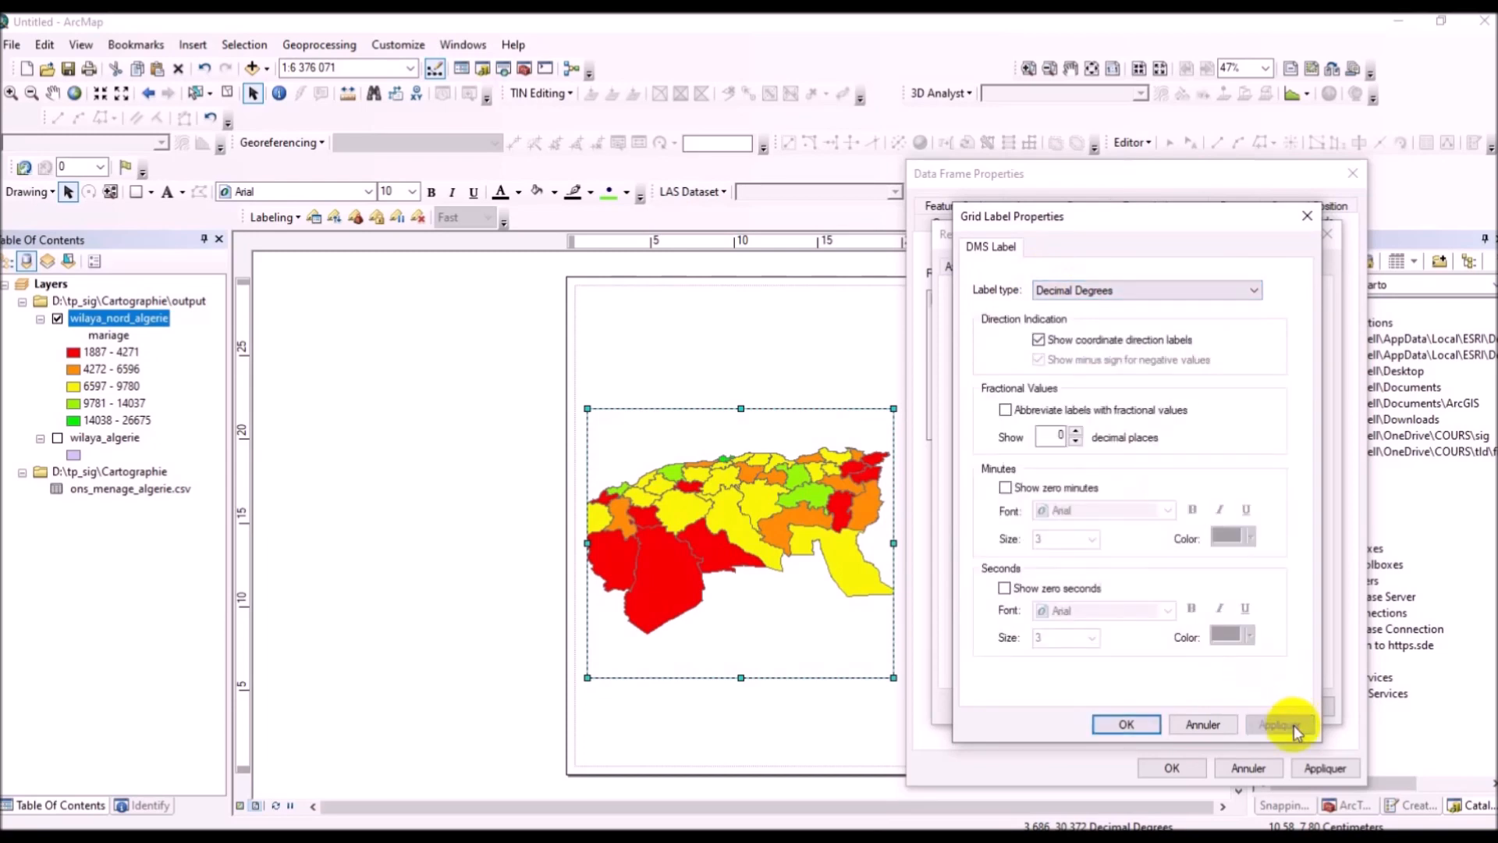
{"action": "left_click", "coordinate": [1140, 725]}
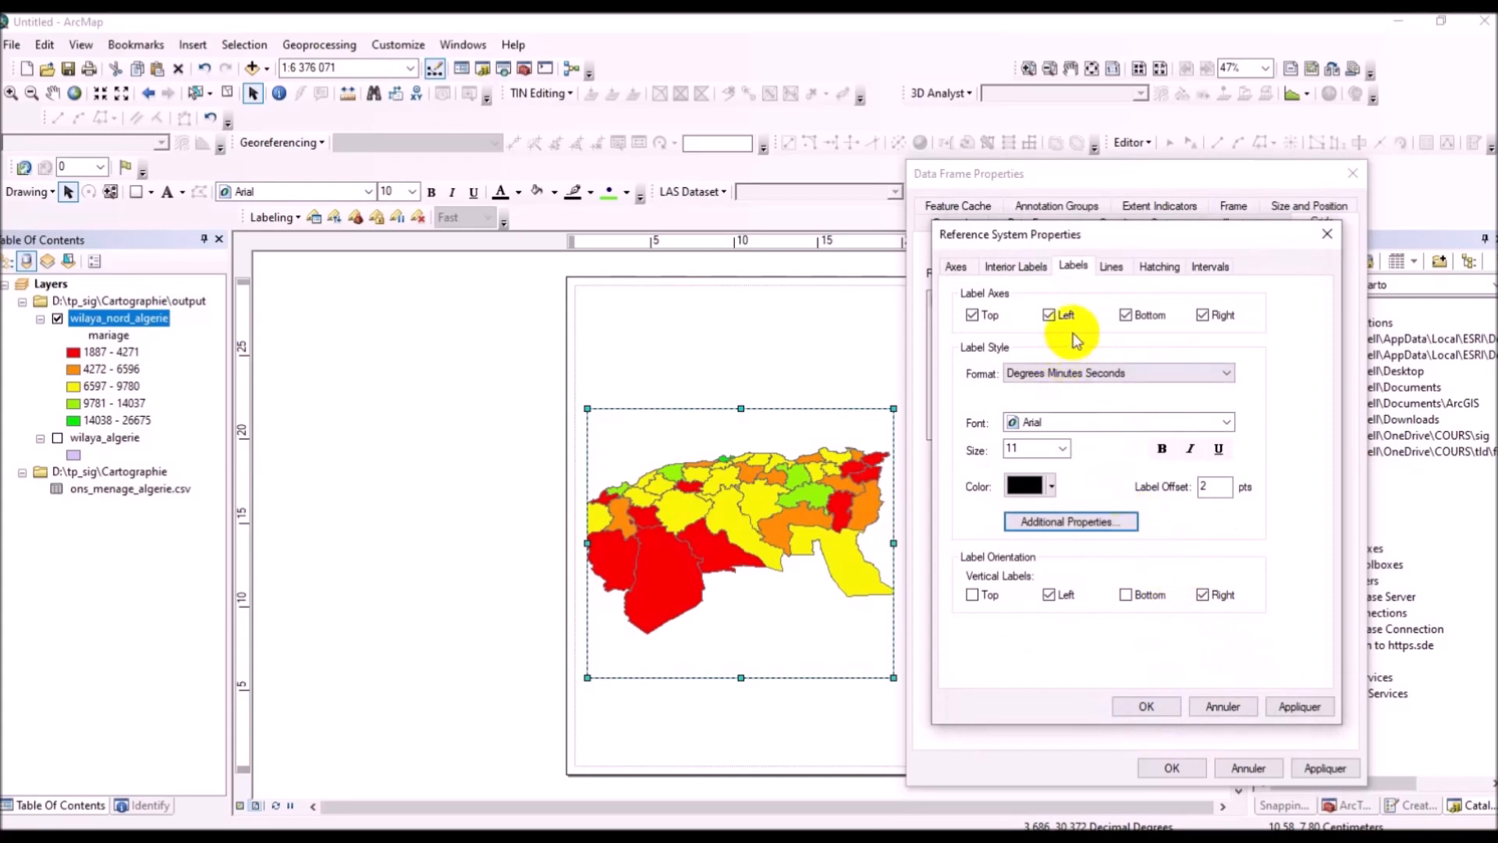
Step: Check the graticule's line, interior label and axis settings, and apply the reference system properties
{"action": "left_click", "coordinate": [1118, 271]}
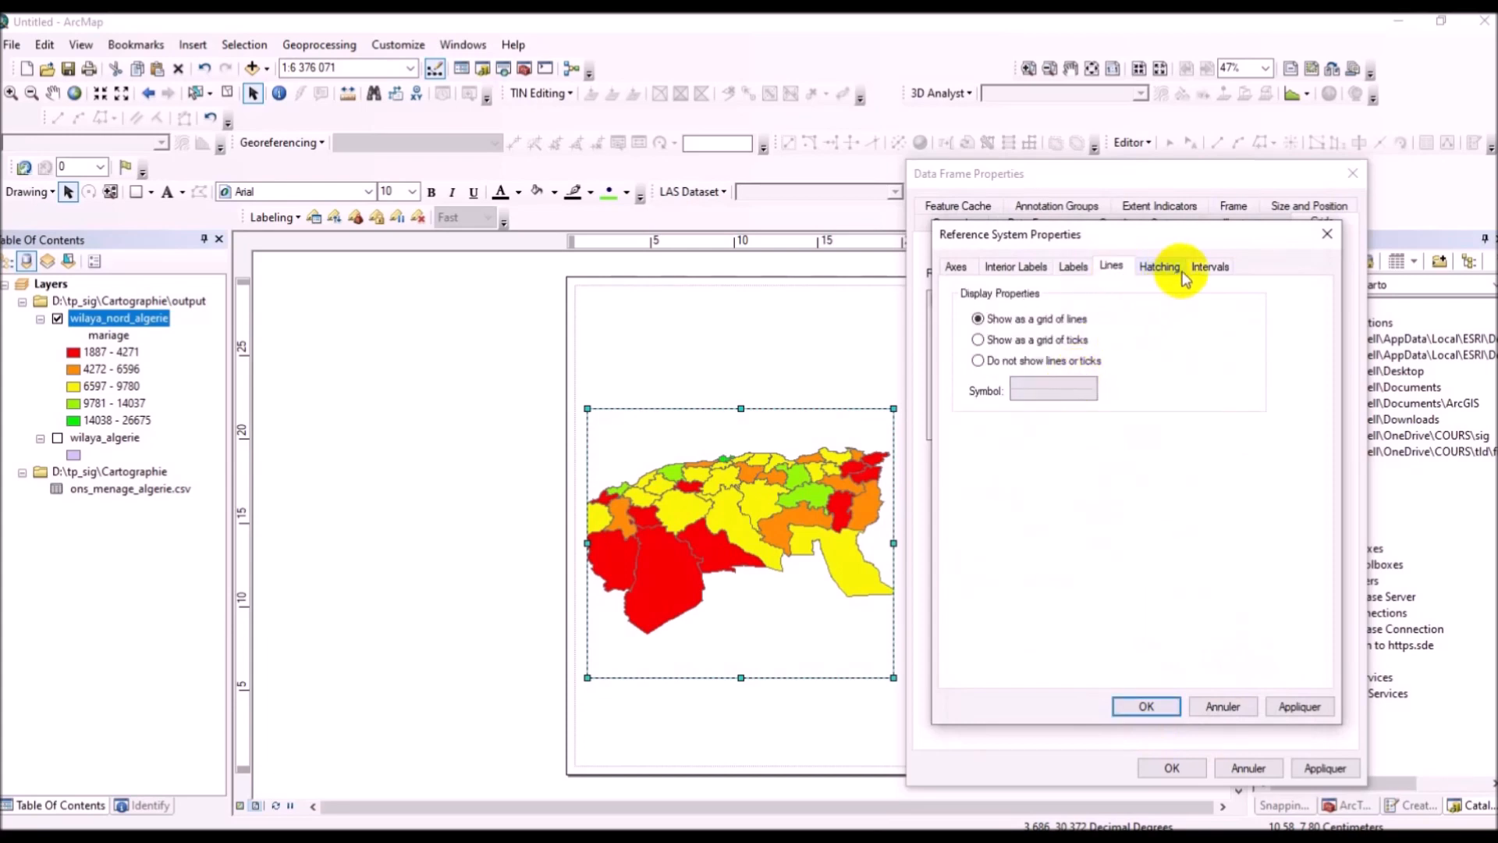
{"action": "left_click", "coordinate": [1038, 273]}
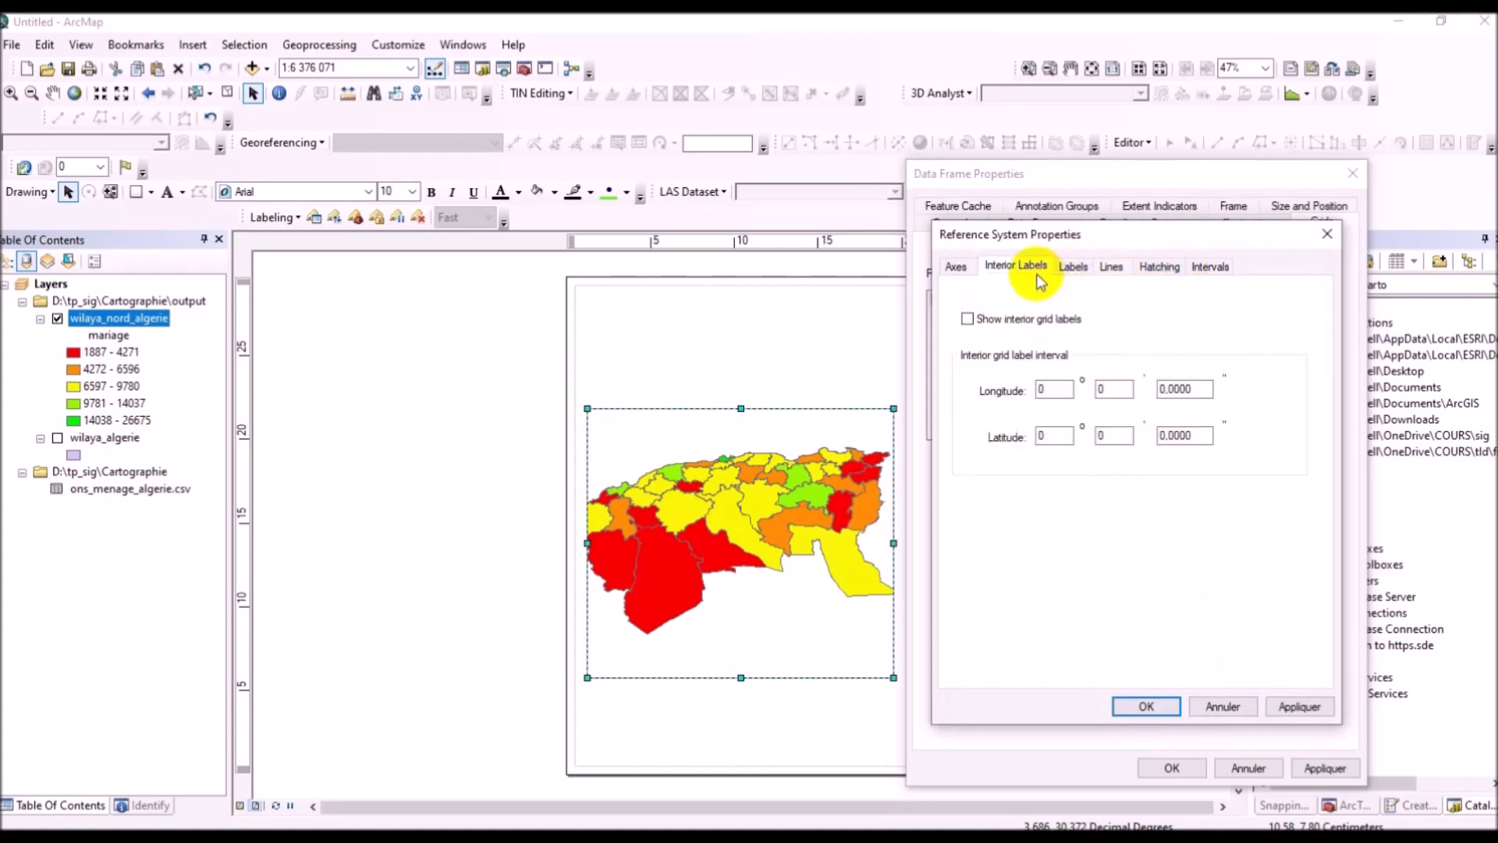
{"action": "left_click", "coordinate": [967, 269]}
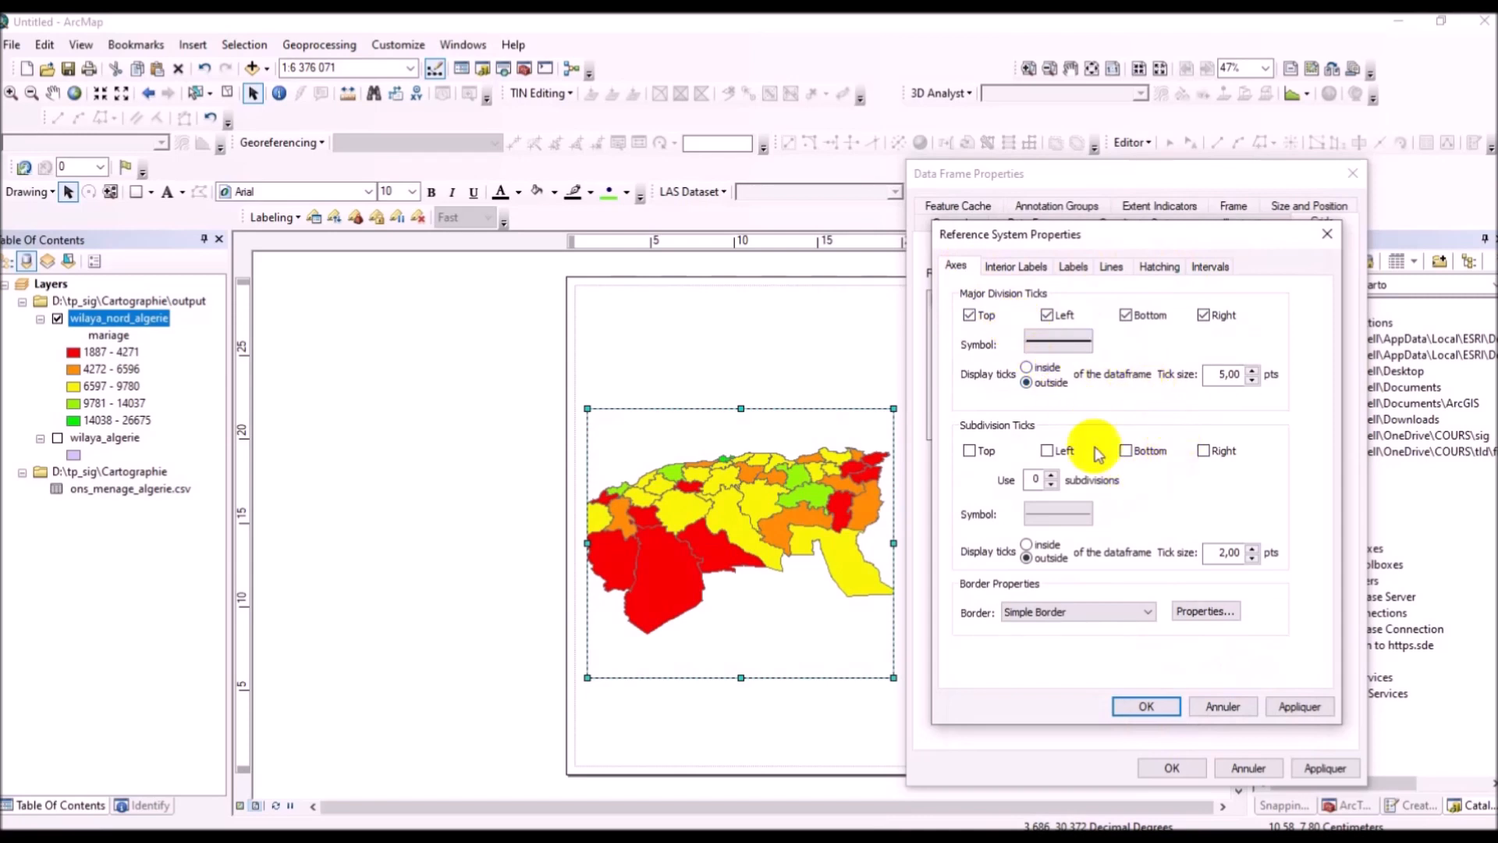
{"action": "left_click", "coordinate": [1275, 711]}
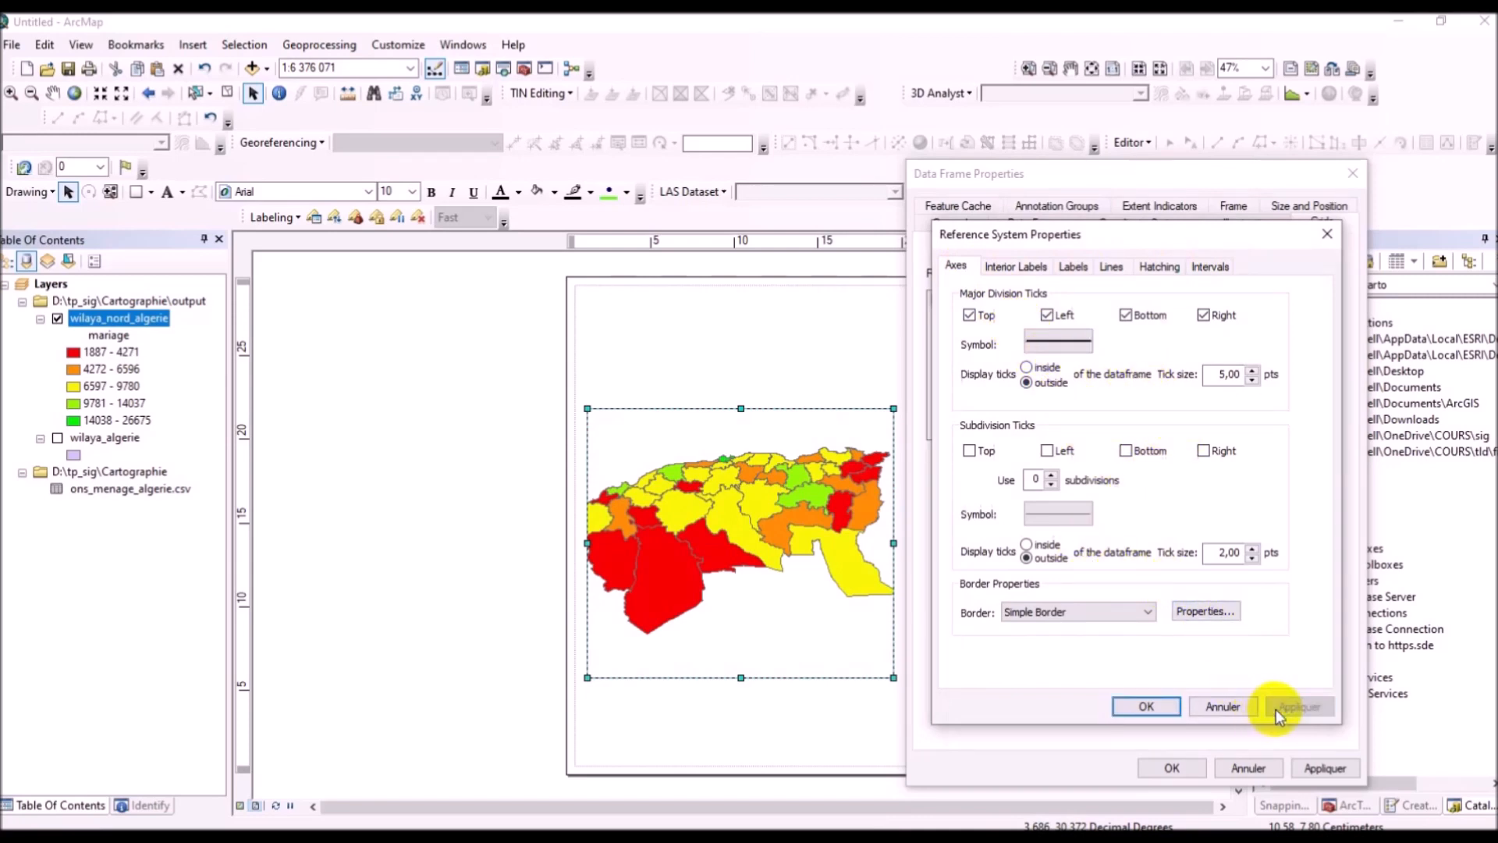
Step: Change the graticule's border to Calibrated Border and apply the grid to the data frame
{"action": "left_click", "coordinate": [1122, 615]}
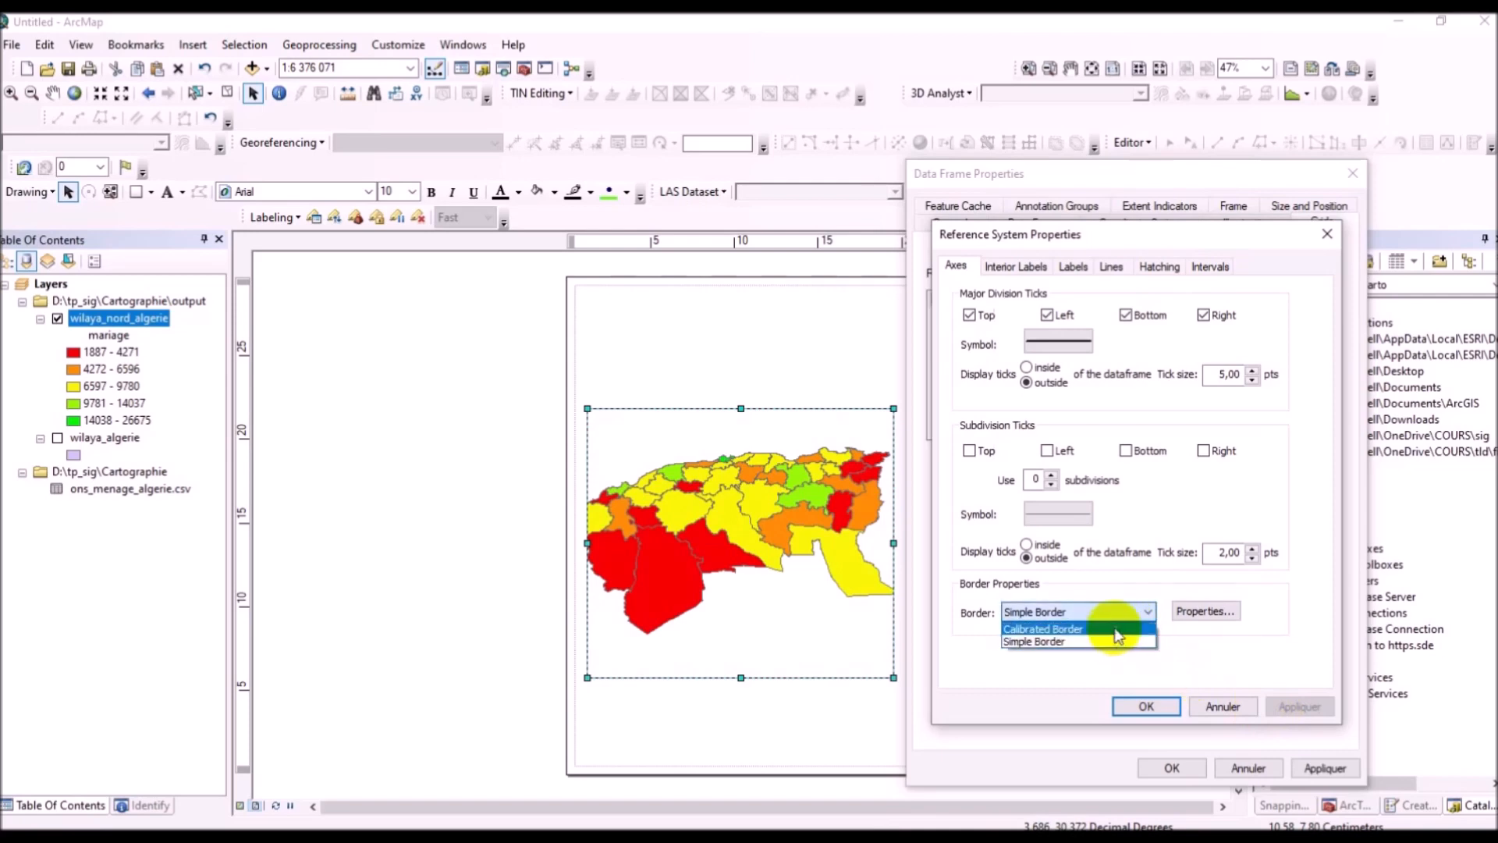
{"action": "left_click", "coordinate": [1114, 628]}
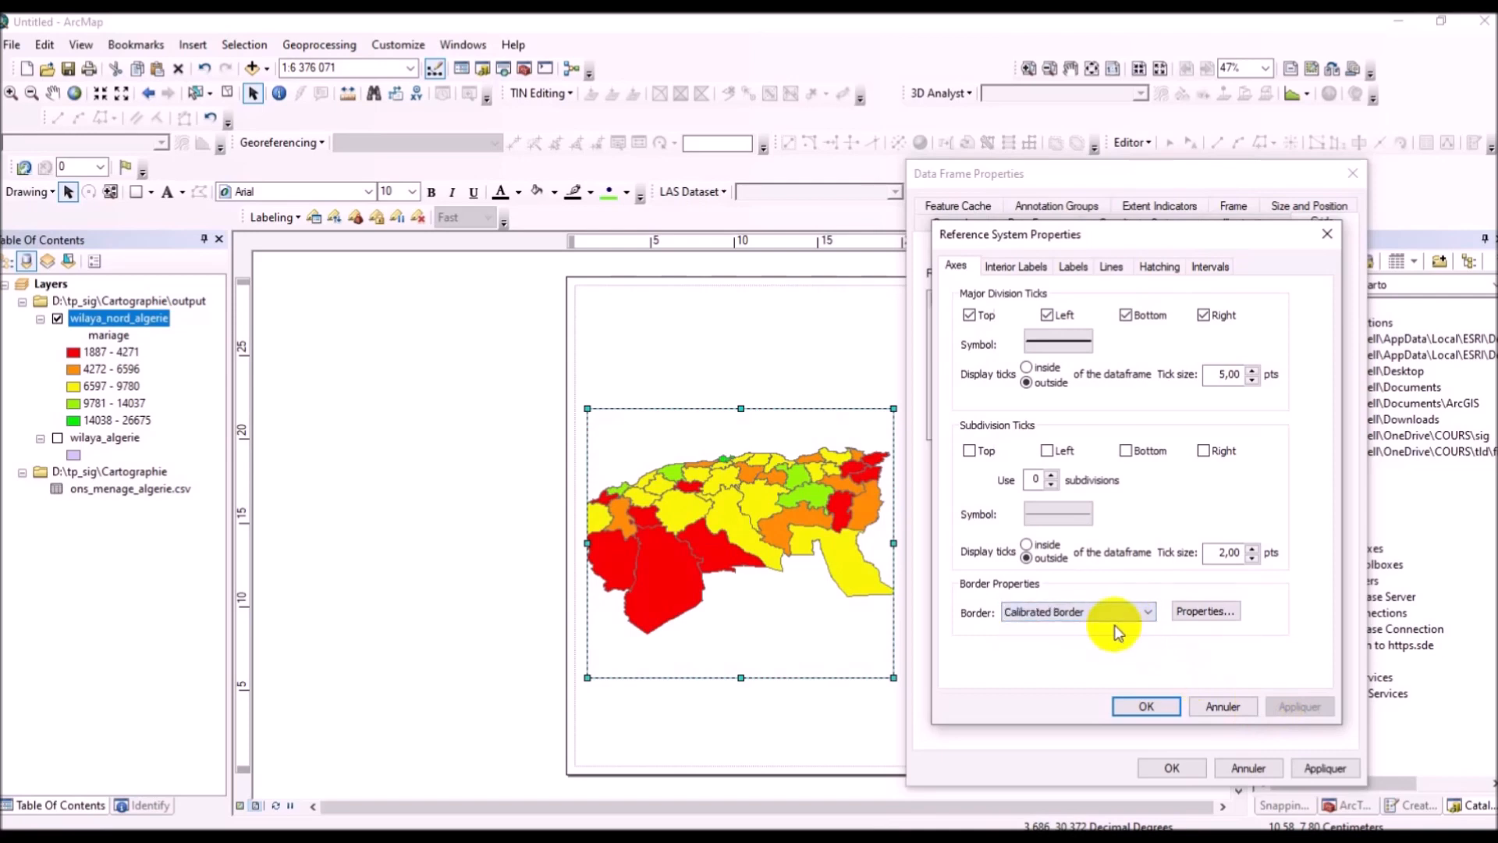
{"action": "left_click", "coordinate": [1148, 706]}
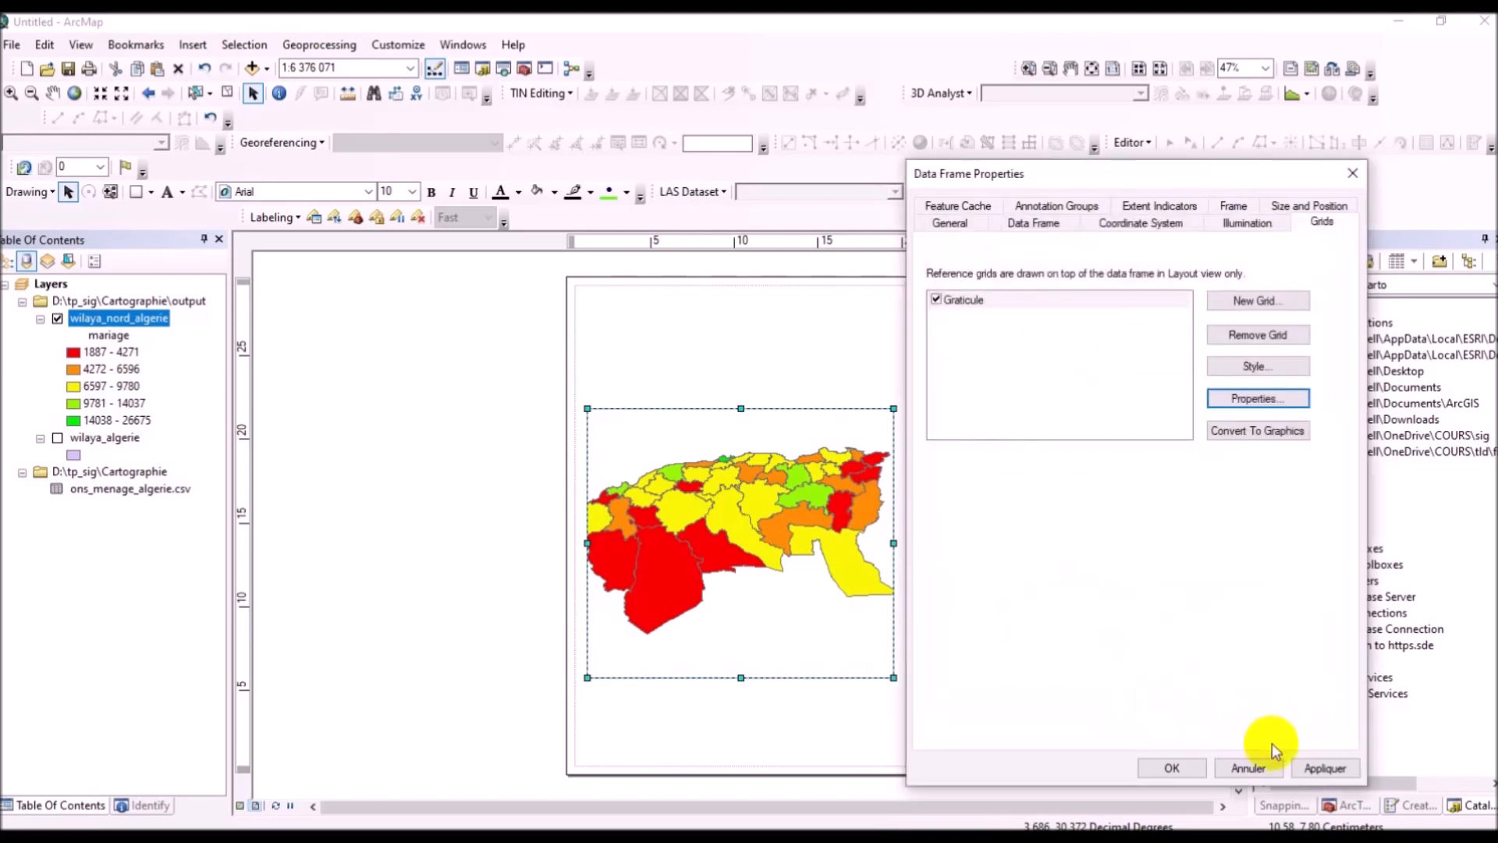
{"action": "left_click", "coordinate": [1305, 769]}
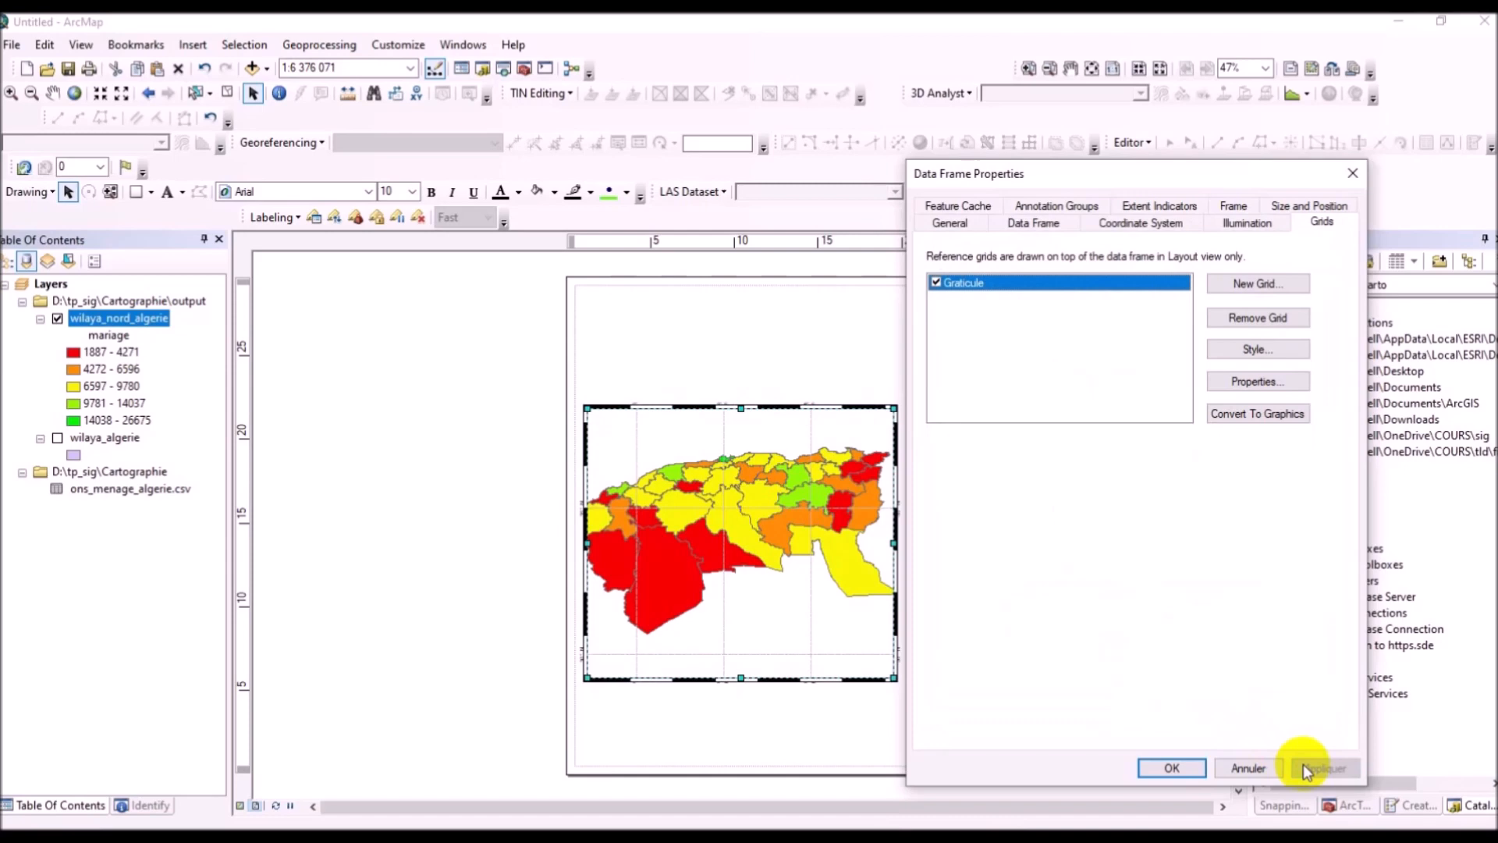
Step: Review the graticule's axes and label settings, leaving the data frame properties without changing anything
{"action": "left_click", "coordinate": [1233, 383]}
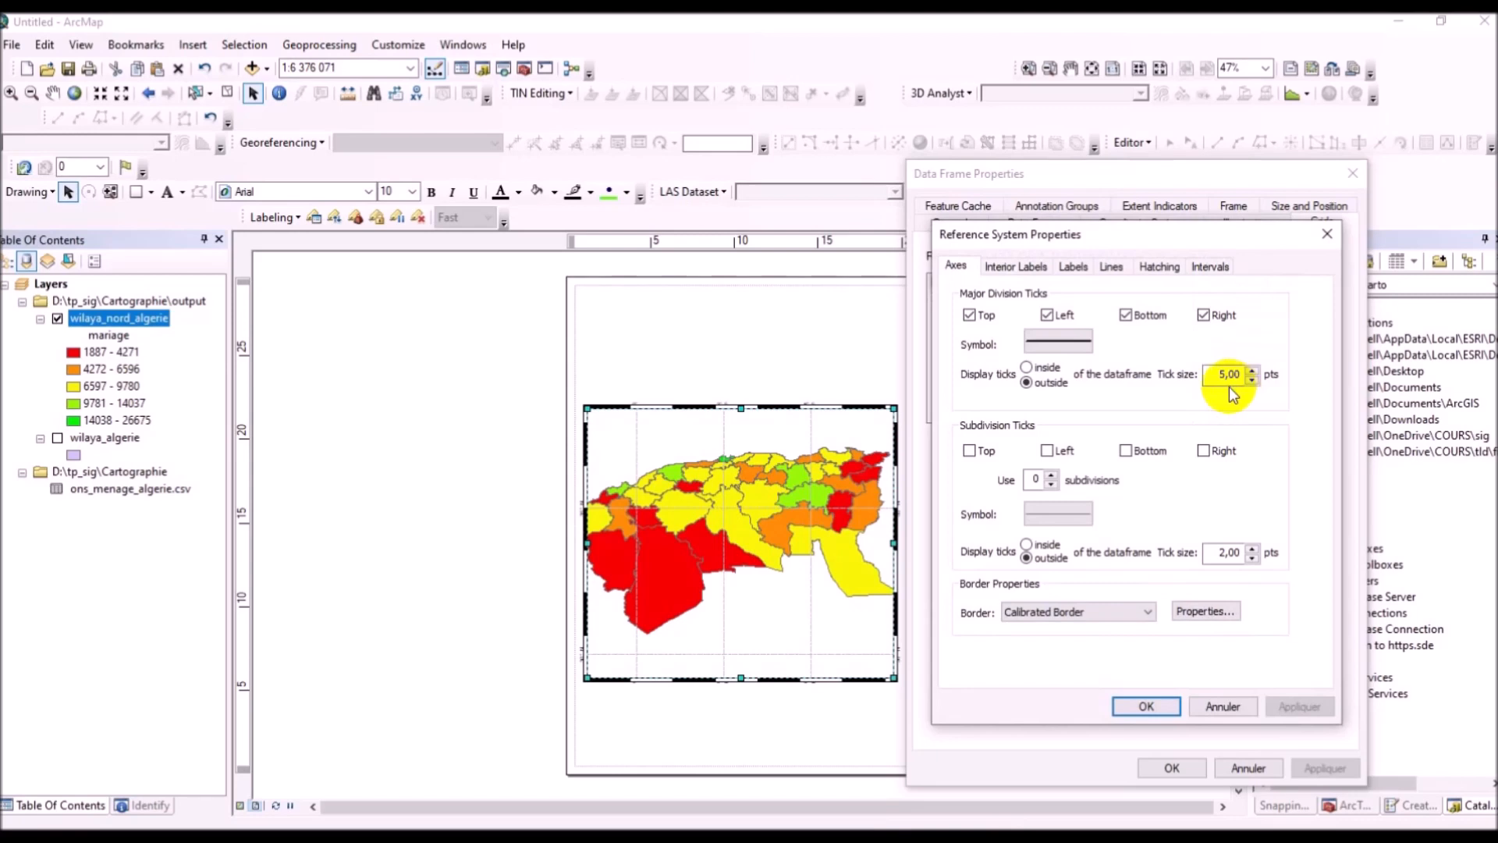
{"action": "left_click", "coordinate": [1072, 269]}
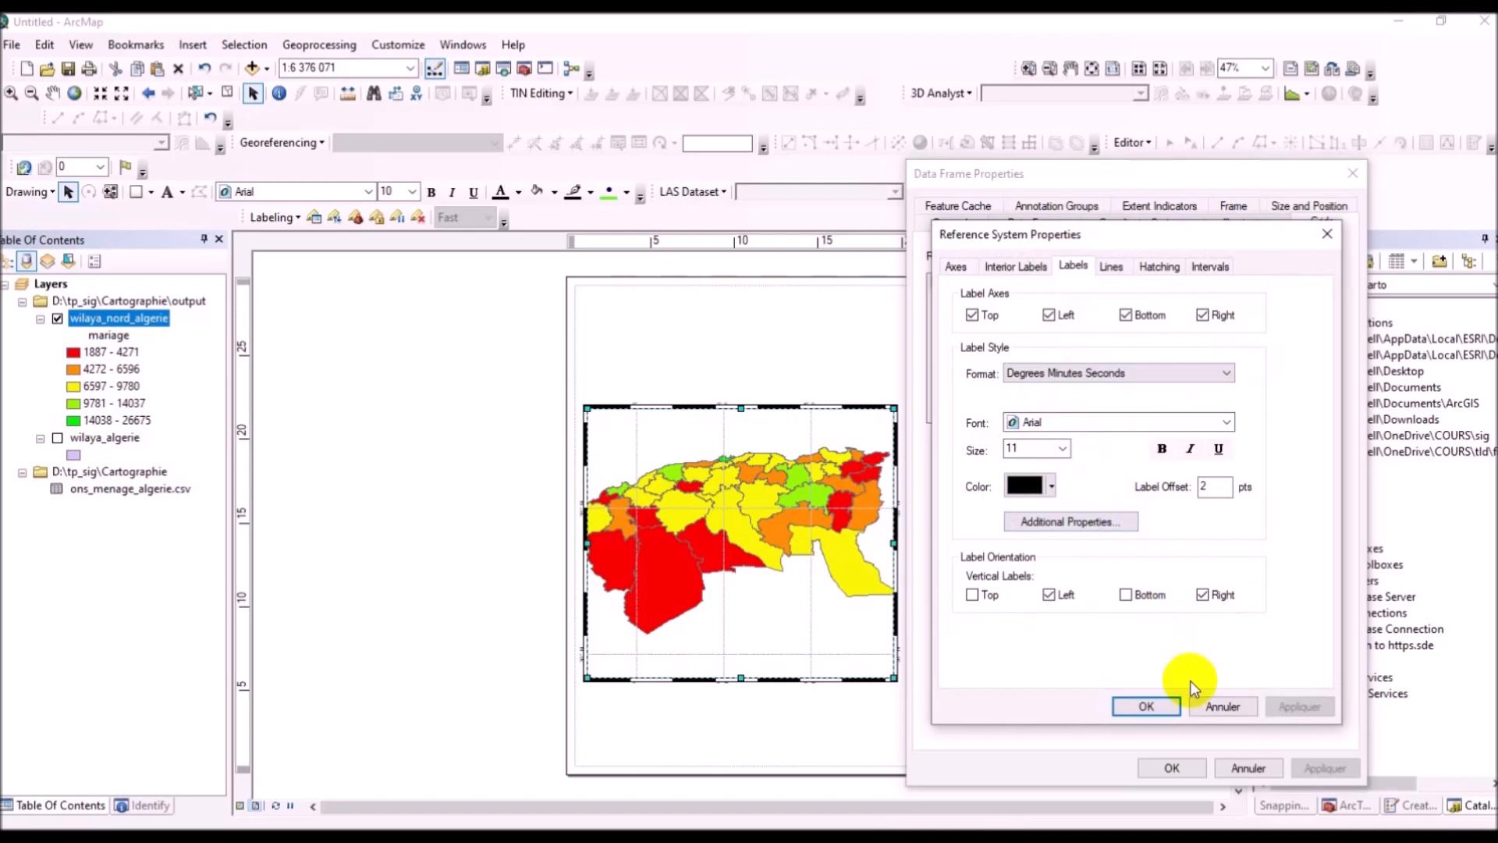
{"action": "left_click", "coordinate": [1205, 707]}
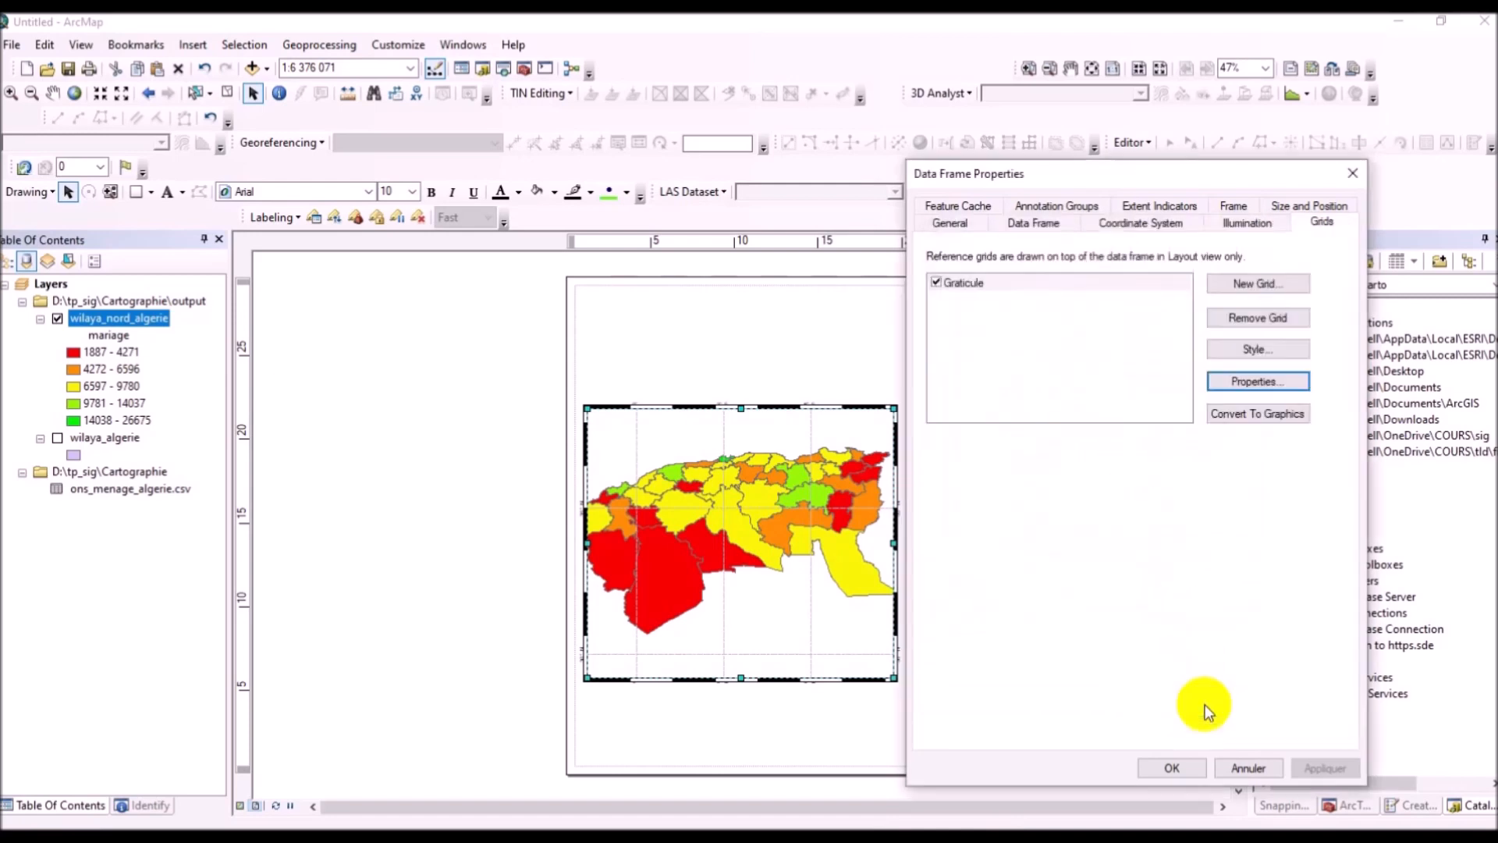
{"action": "left_click", "coordinate": [1225, 769]}
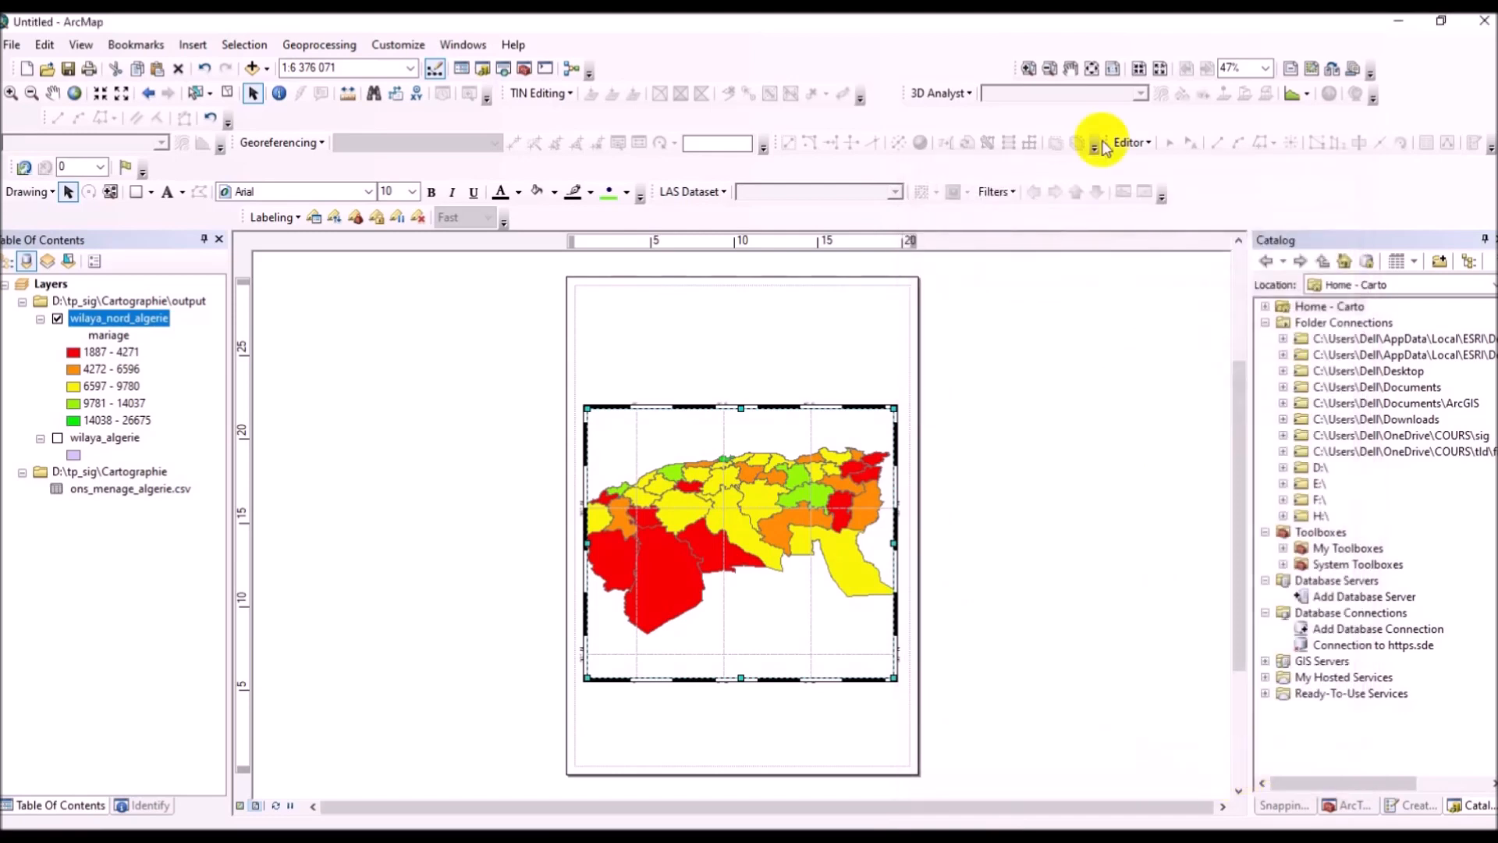
Step: Reopen the map data frame's grid properties and set the graticule's label offset to 3 pts
{"action": "left_click", "coordinate": [1029, 69]}
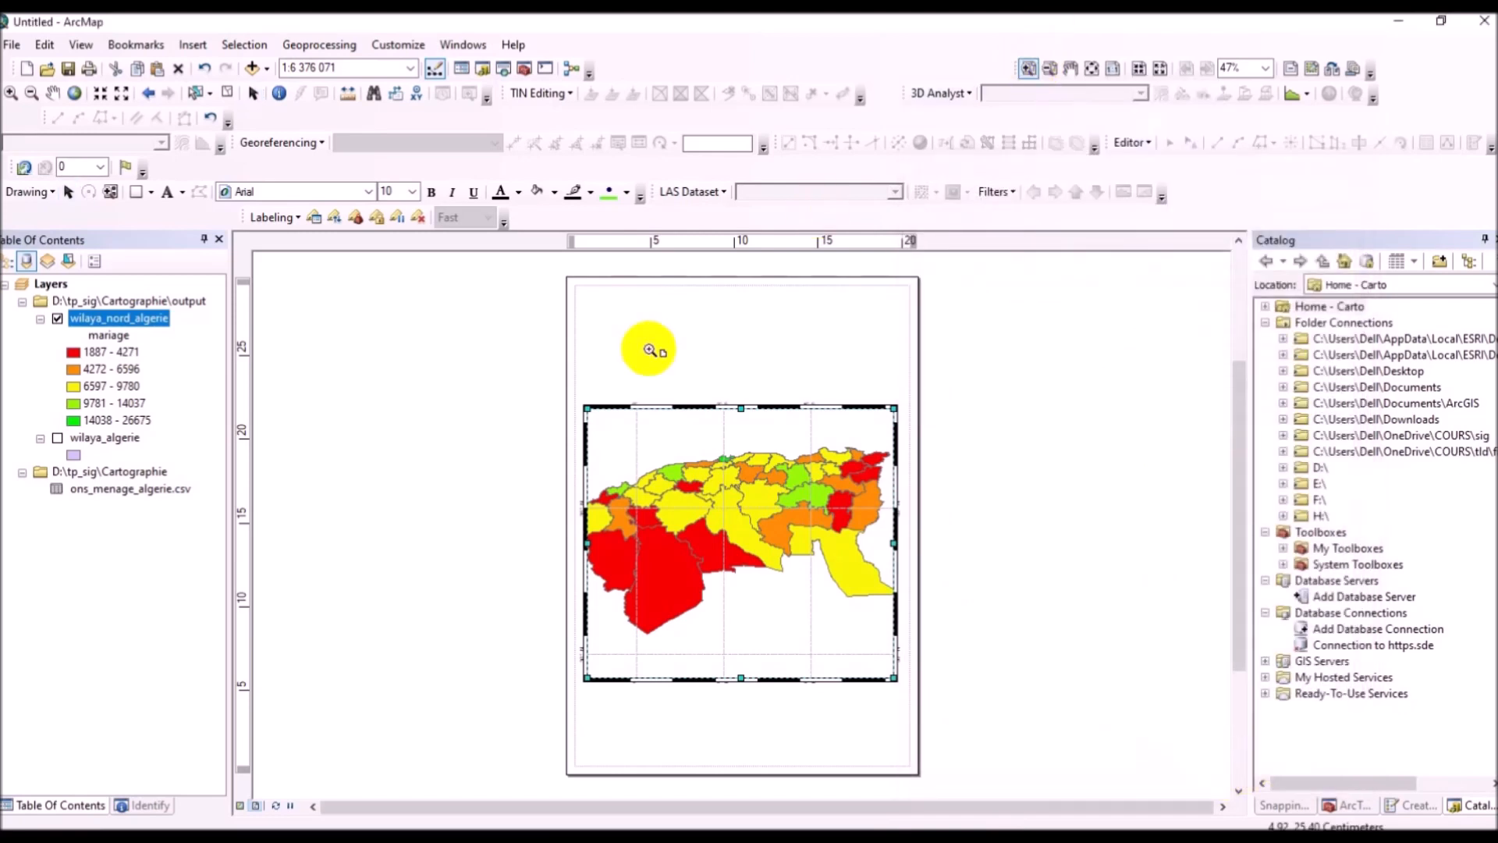
{"action": "left_click_drag", "start_coordinate": [566, 388], "coordinate": [910, 693]}
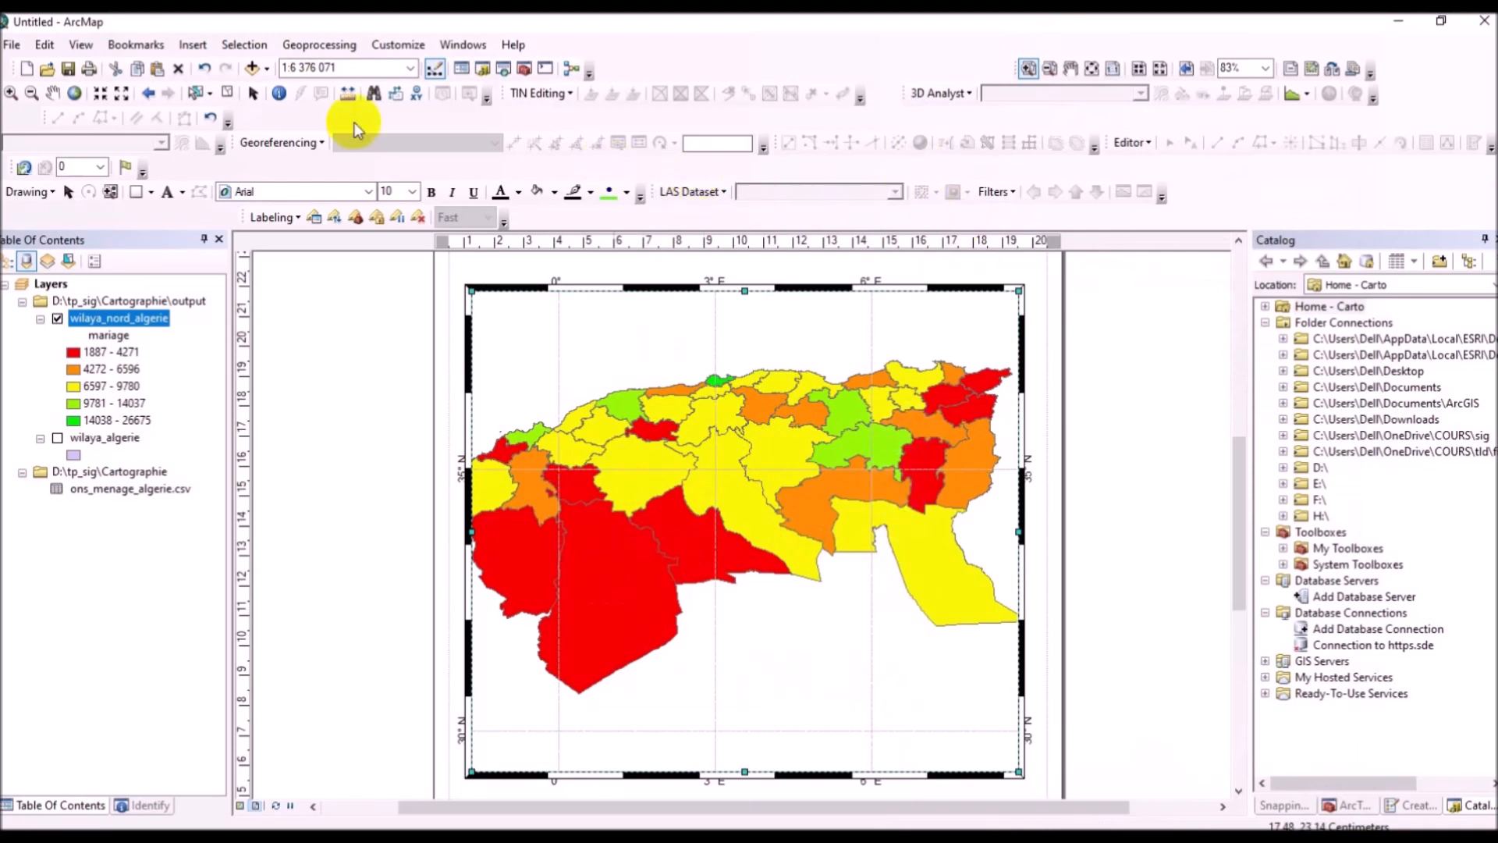
{"action": "left_click", "coordinate": [253, 93]}
{"action": "left_click", "coordinate": [655, 402]}
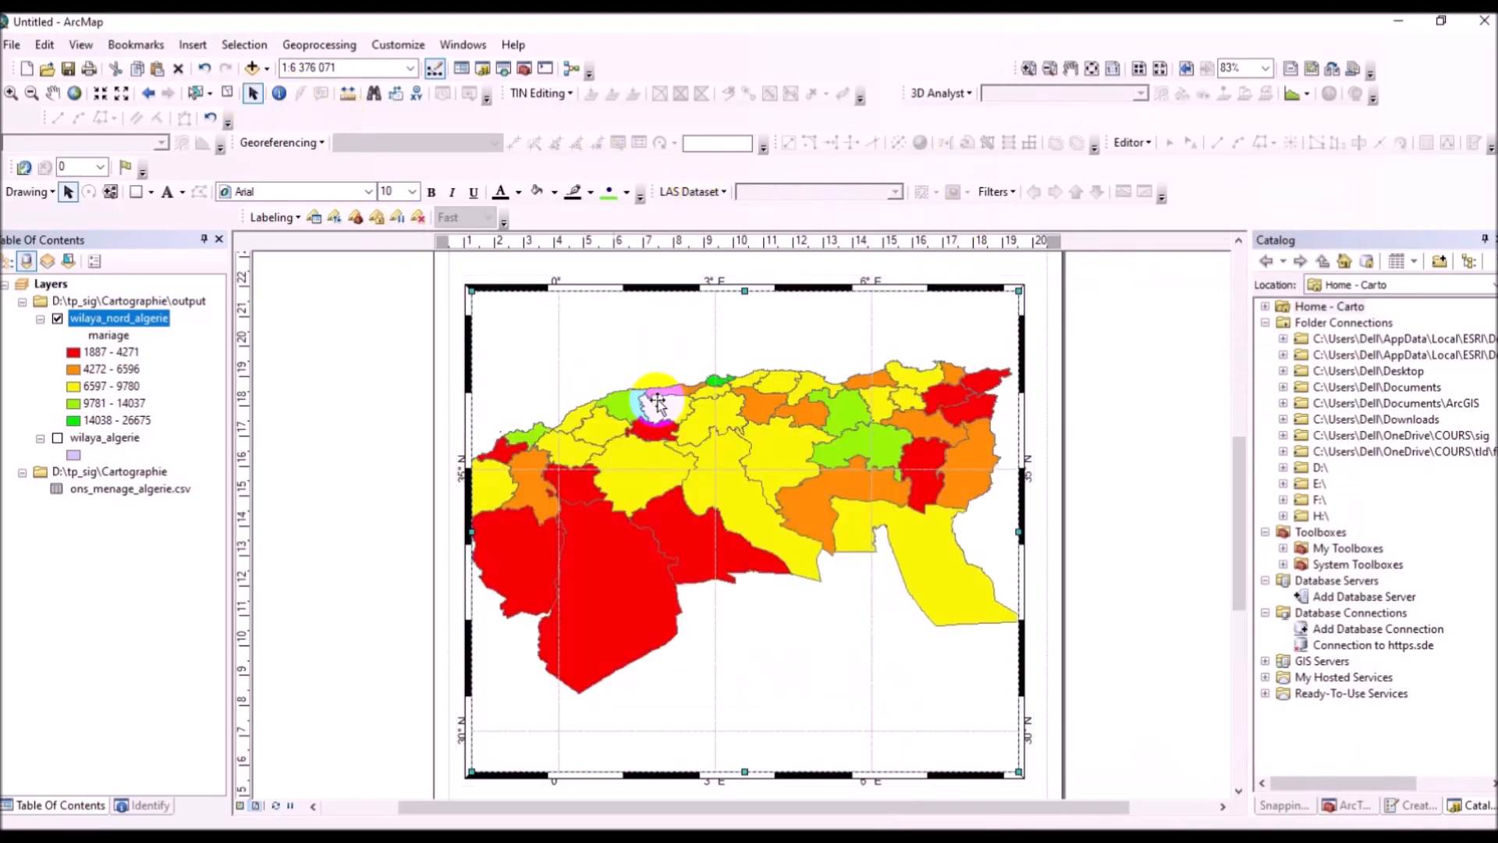
{"action": "right_click", "coordinate": [658, 402]}
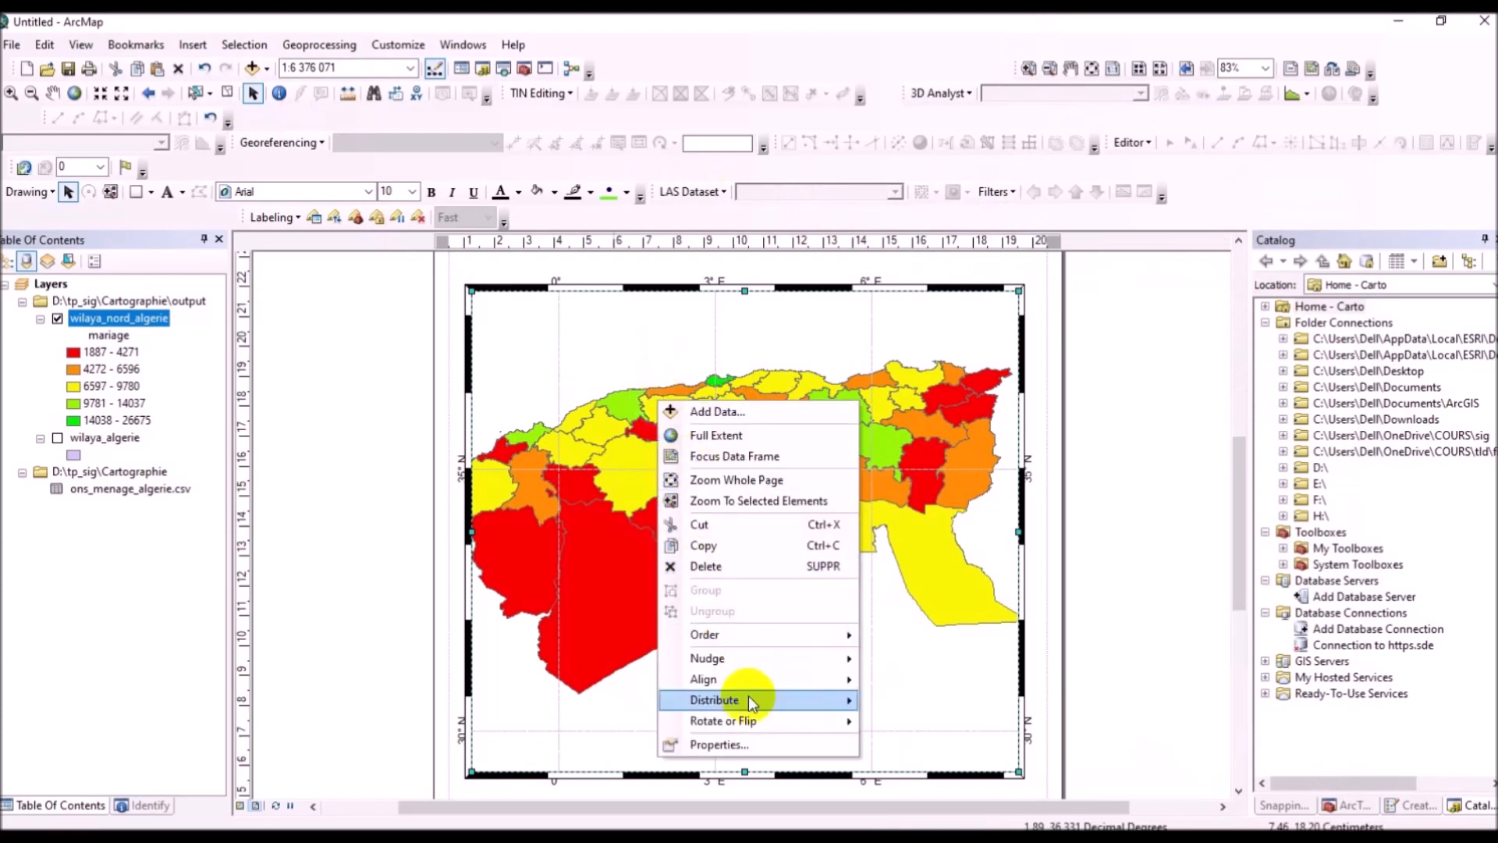
{"action": "left_click", "coordinate": [758, 745]}
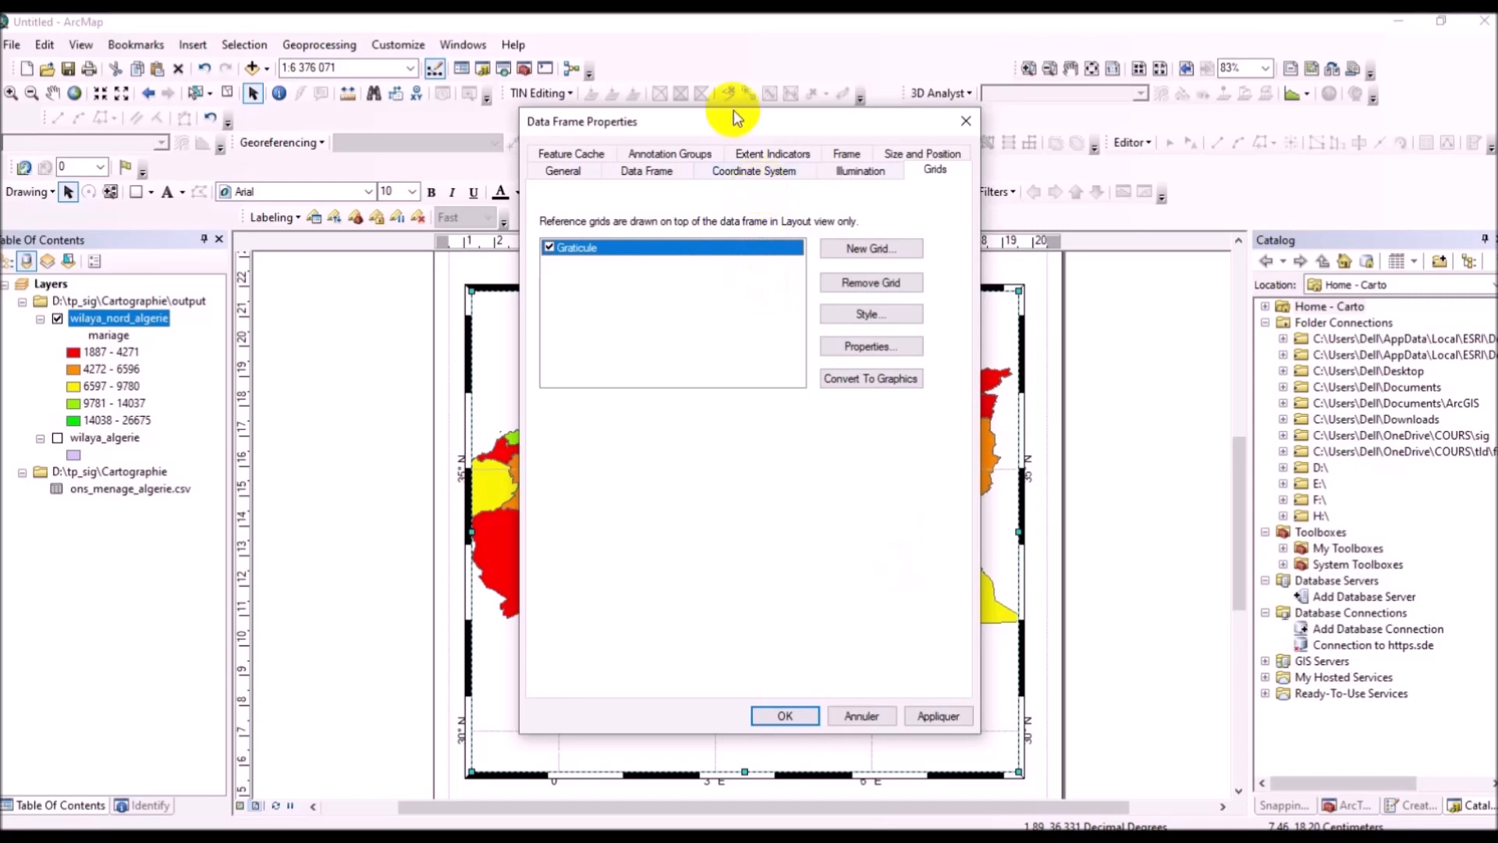
{"action": "left_click_drag", "start_coordinate": [735, 124], "coordinate": [1203, 215]}
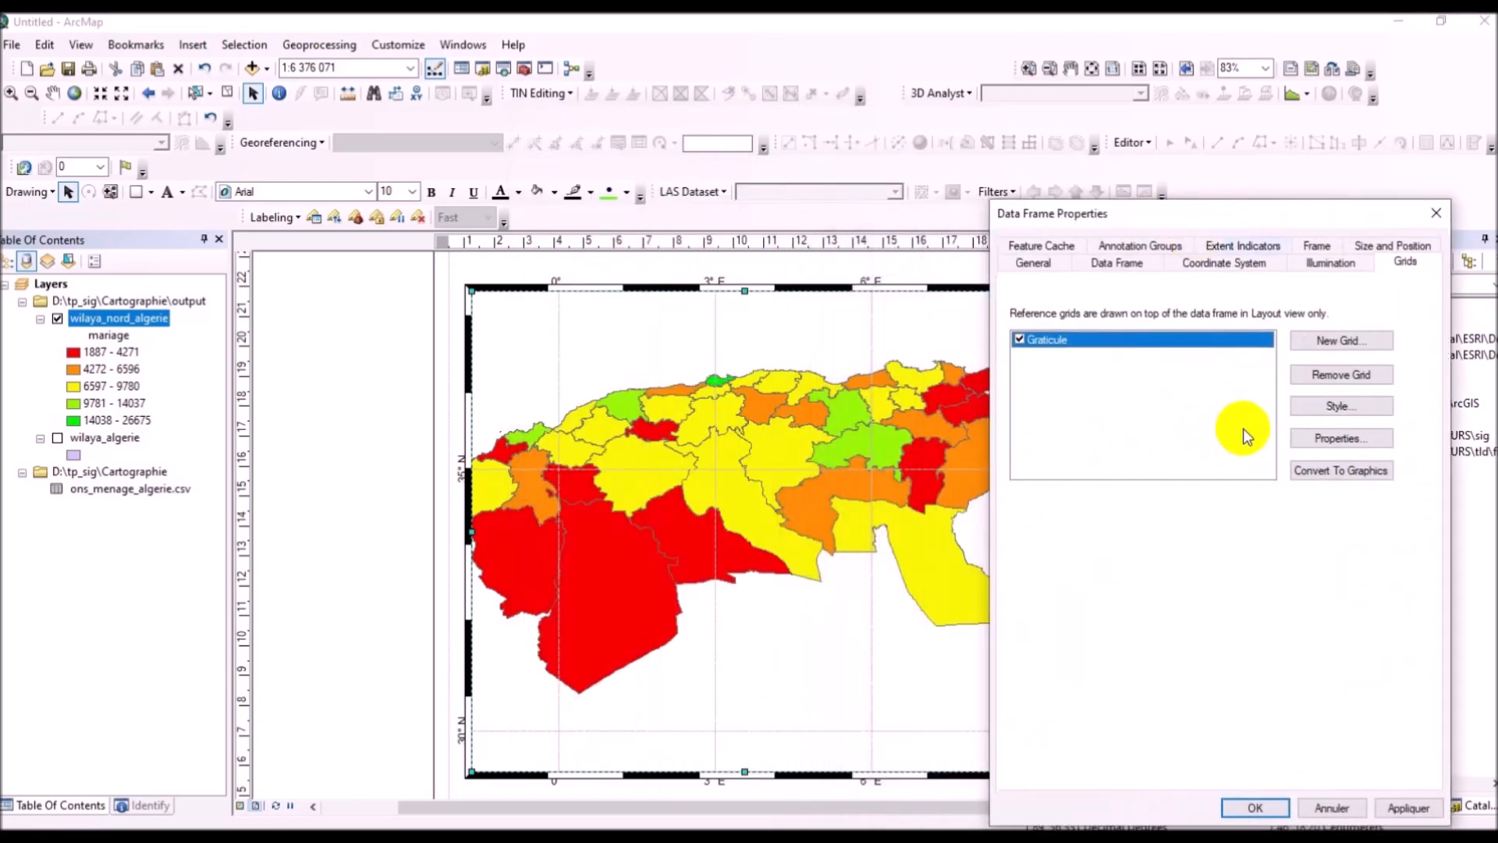
{"action": "left_click", "coordinate": [1298, 441]}
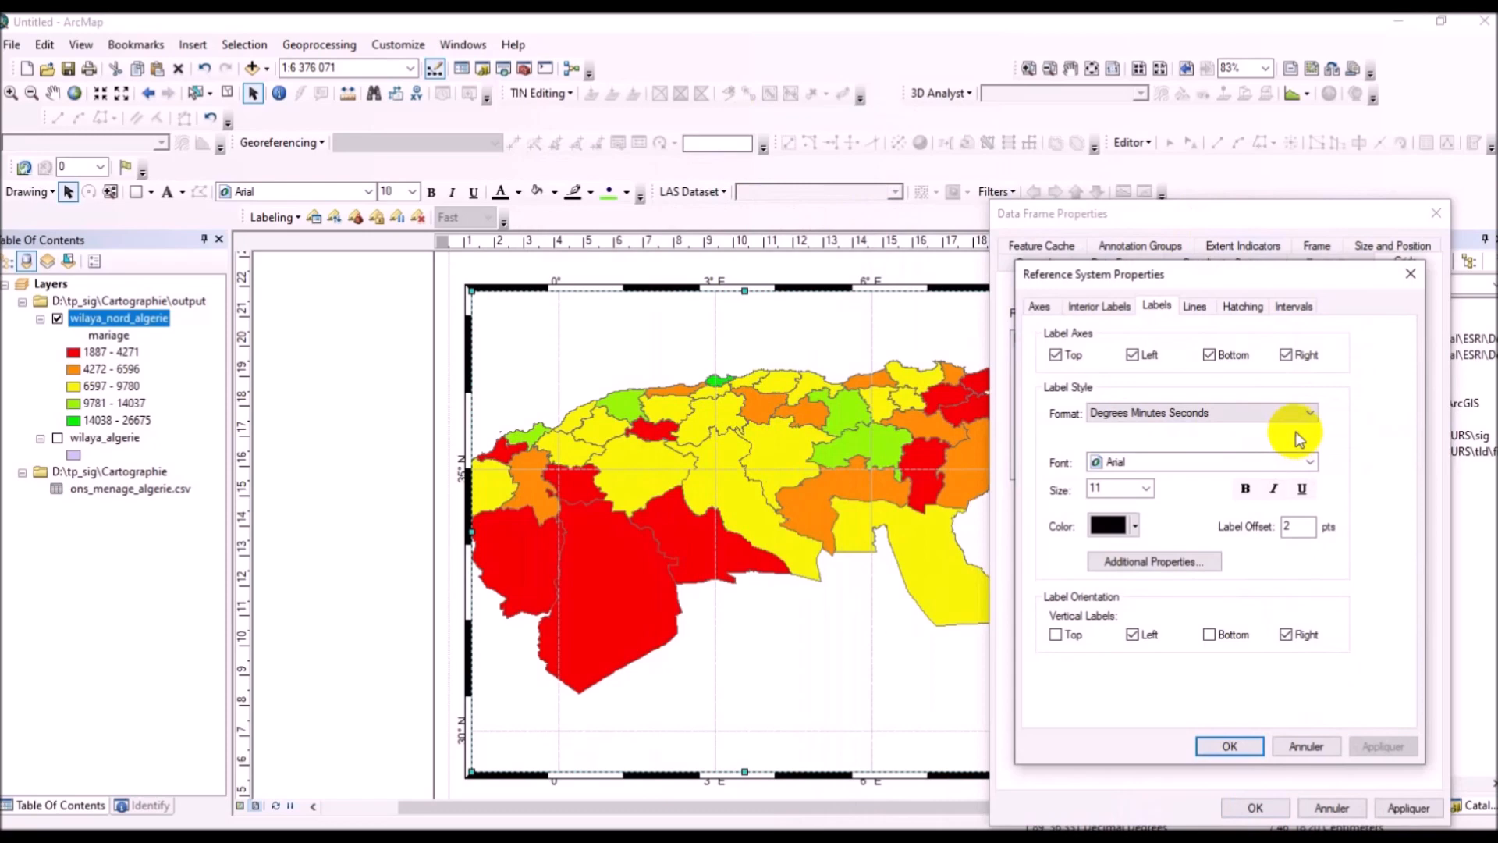
{"action": "double_click", "coordinate": [1293, 528]}
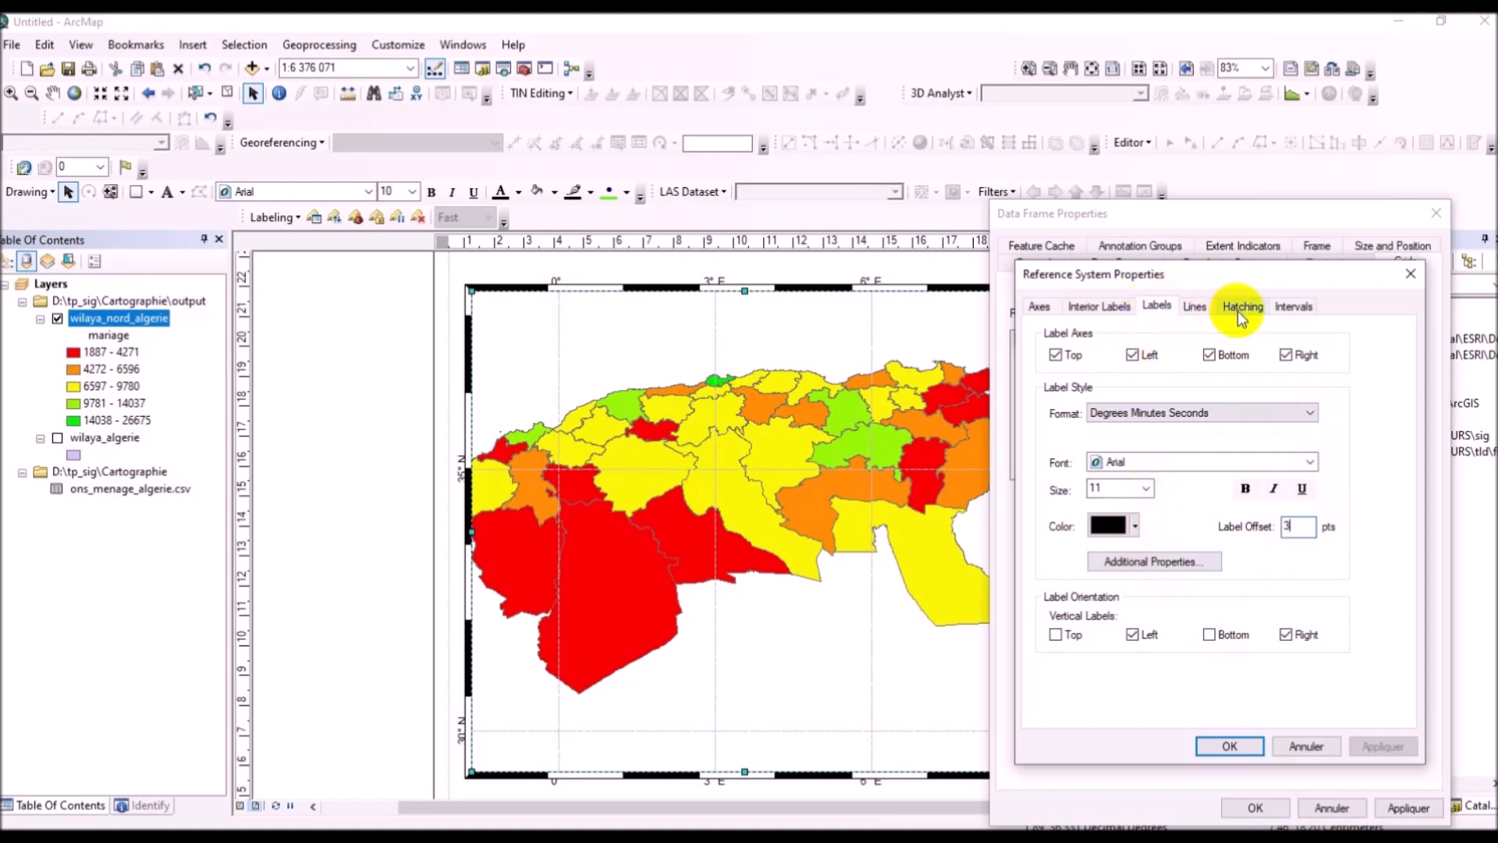
Step: Set the graticule's Y axis interval to 3 degrees and apply it
{"action": "left_click", "coordinate": [1292, 307]}
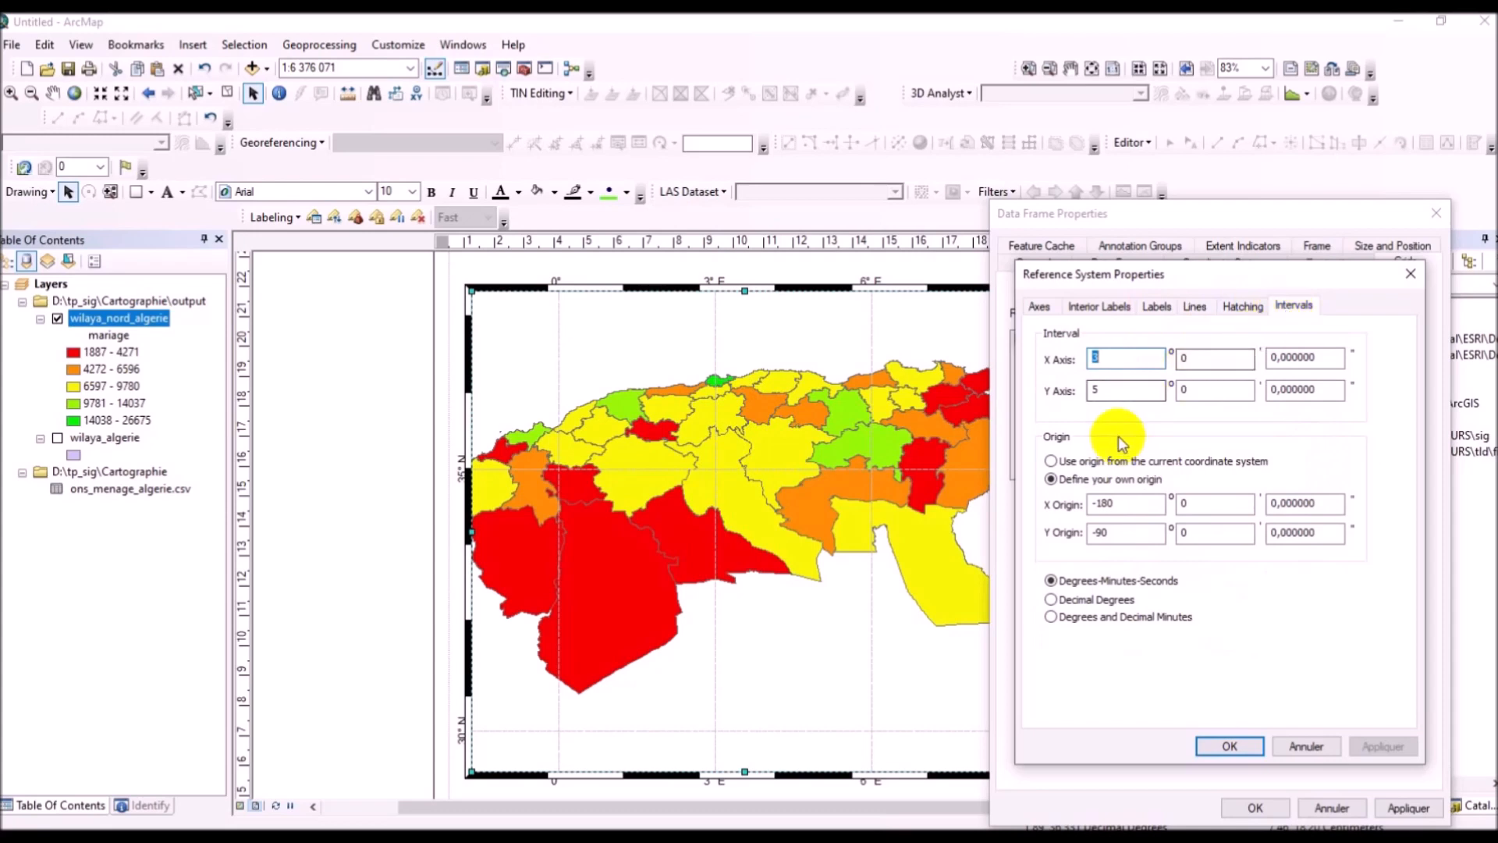
{"action": "left_click", "coordinate": [1103, 390]}
{"action": "type", "text": "3"}
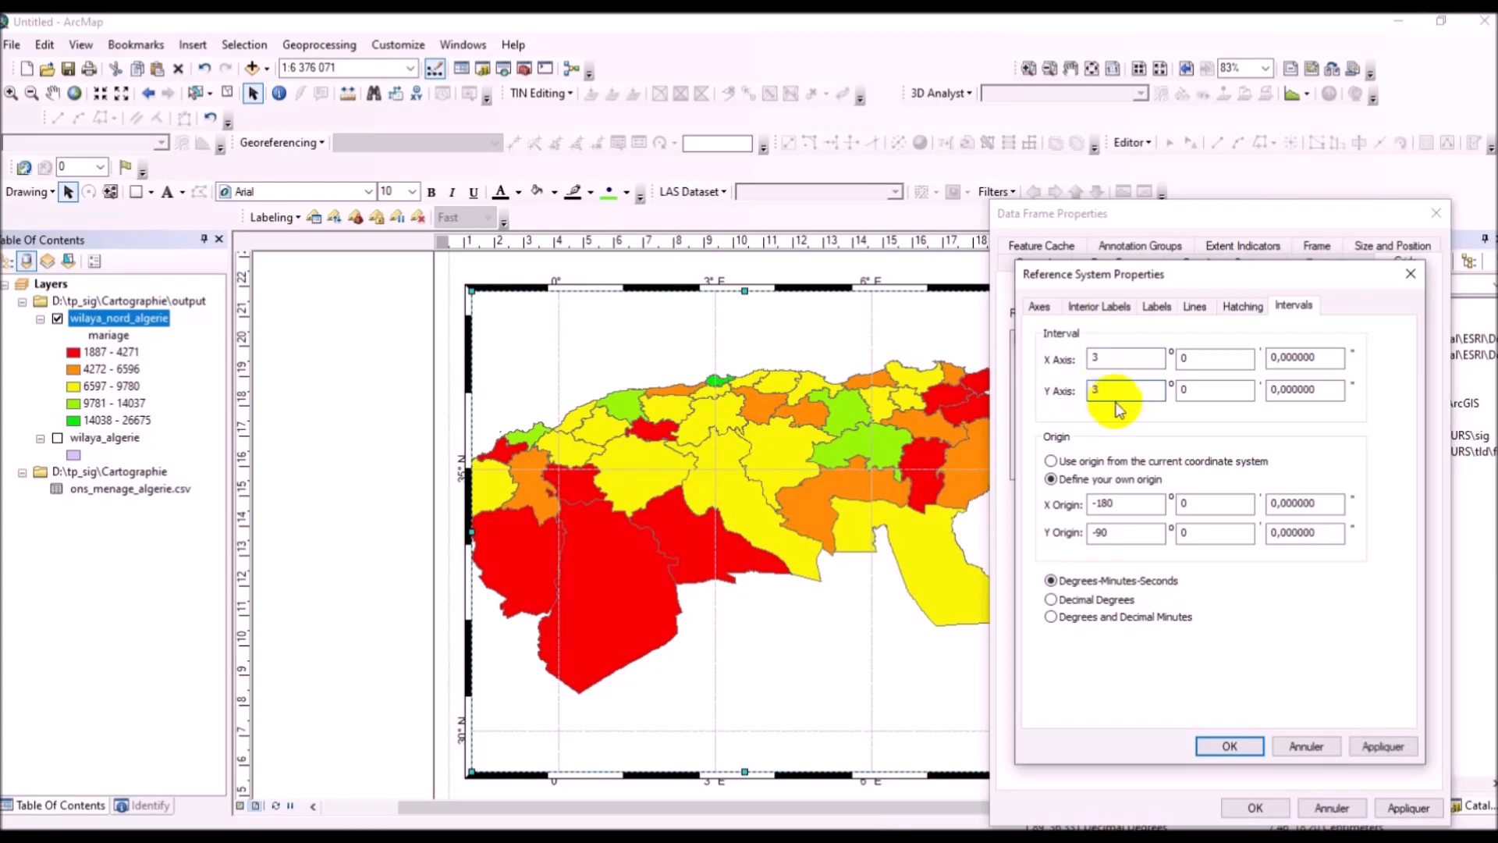
{"action": "left_click", "coordinate": [1379, 748]}
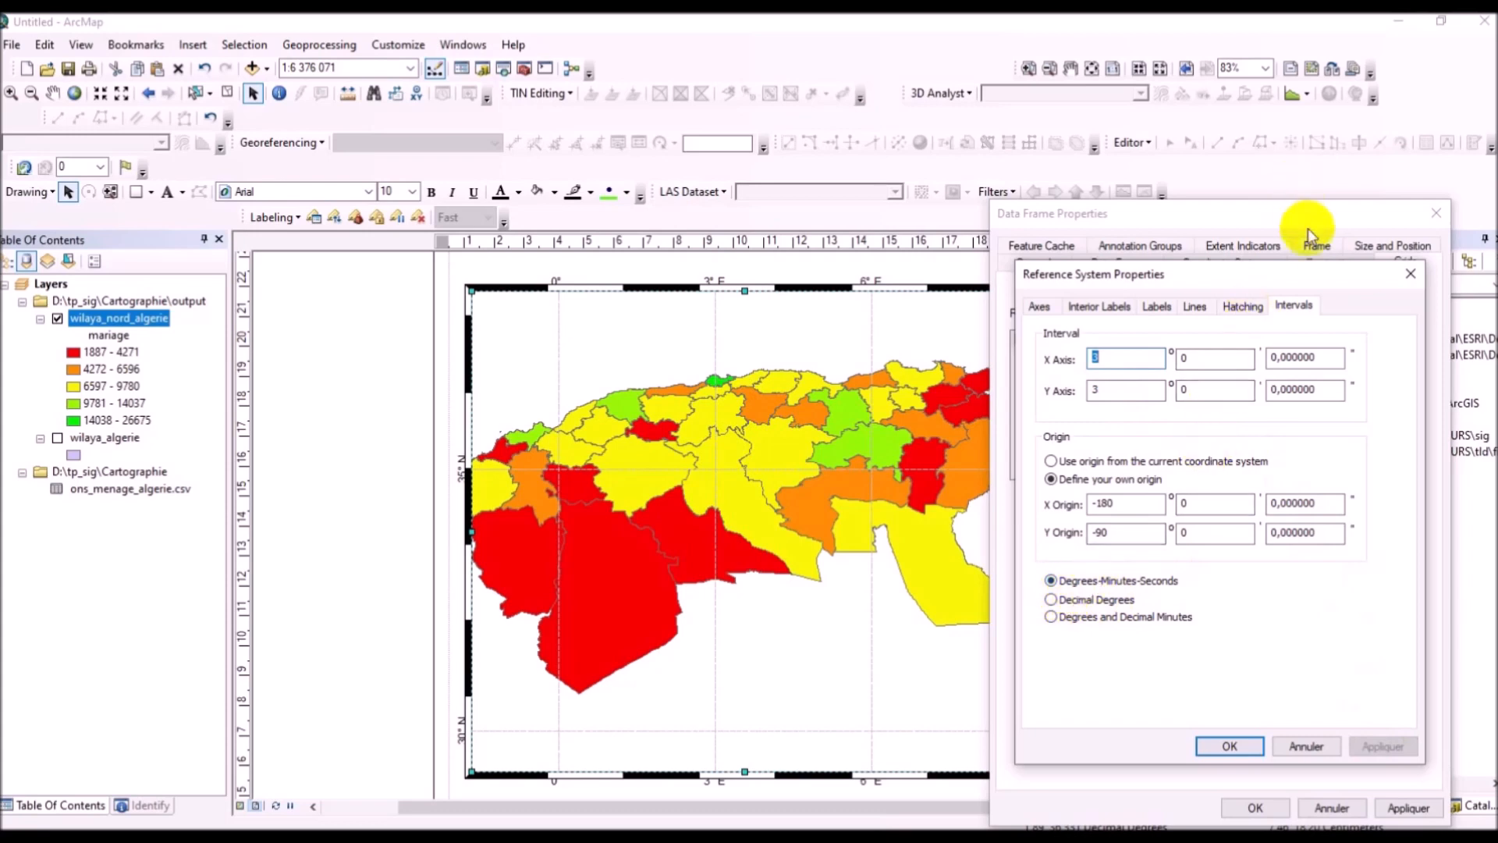
Step: Change the graticule's border to Simple Border in its axes settings
{"action": "left_click", "coordinate": [1196, 307]}
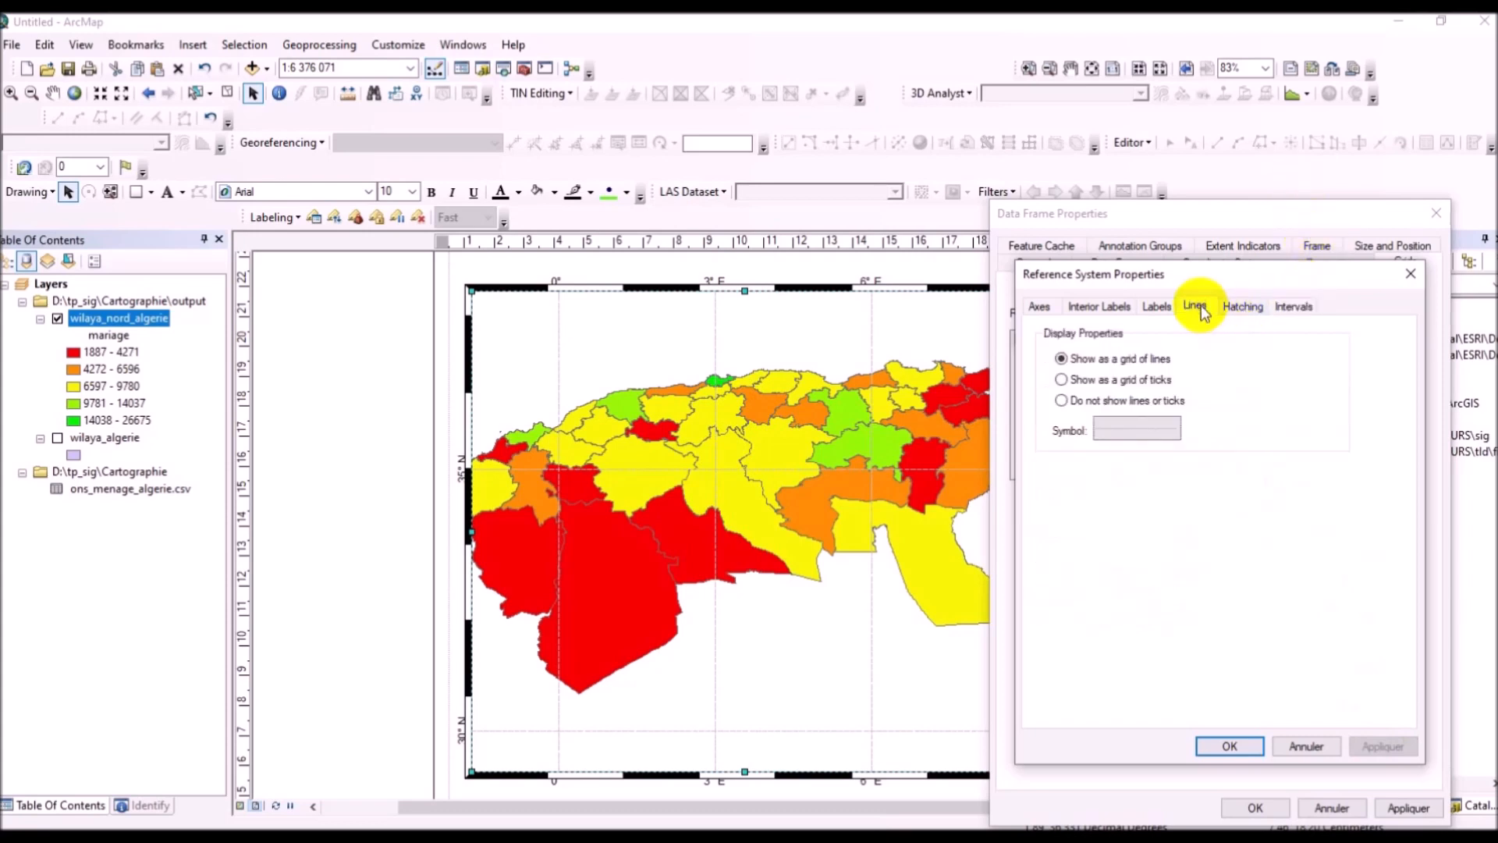
{"action": "left_click", "coordinate": [1155, 308]}
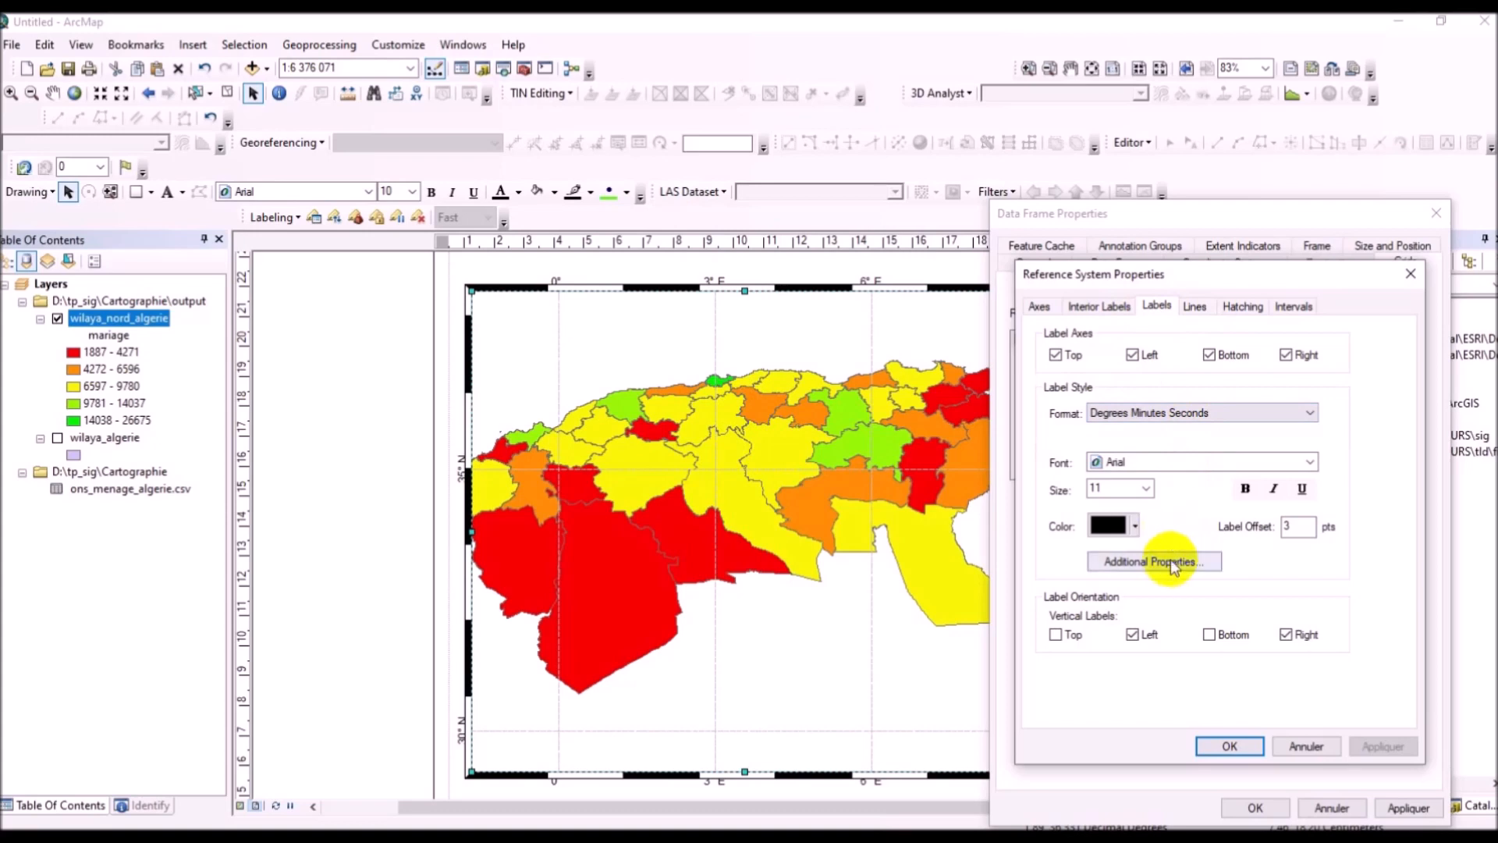
{"action": "left_click", "coordinate": [1050, 309]}
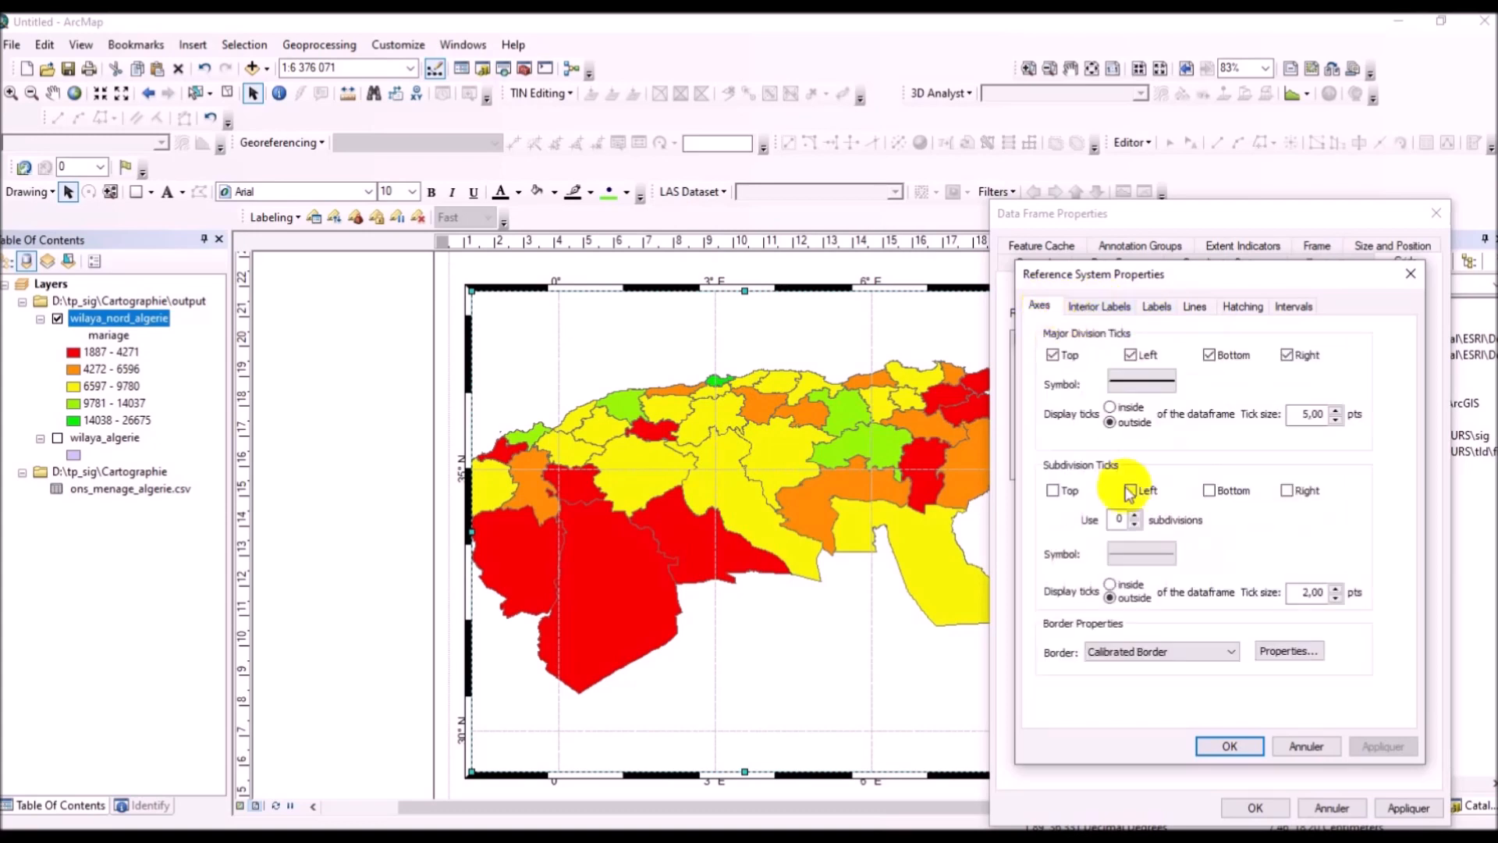
{"action": "left_click", "coordinate": [1179, 651]}
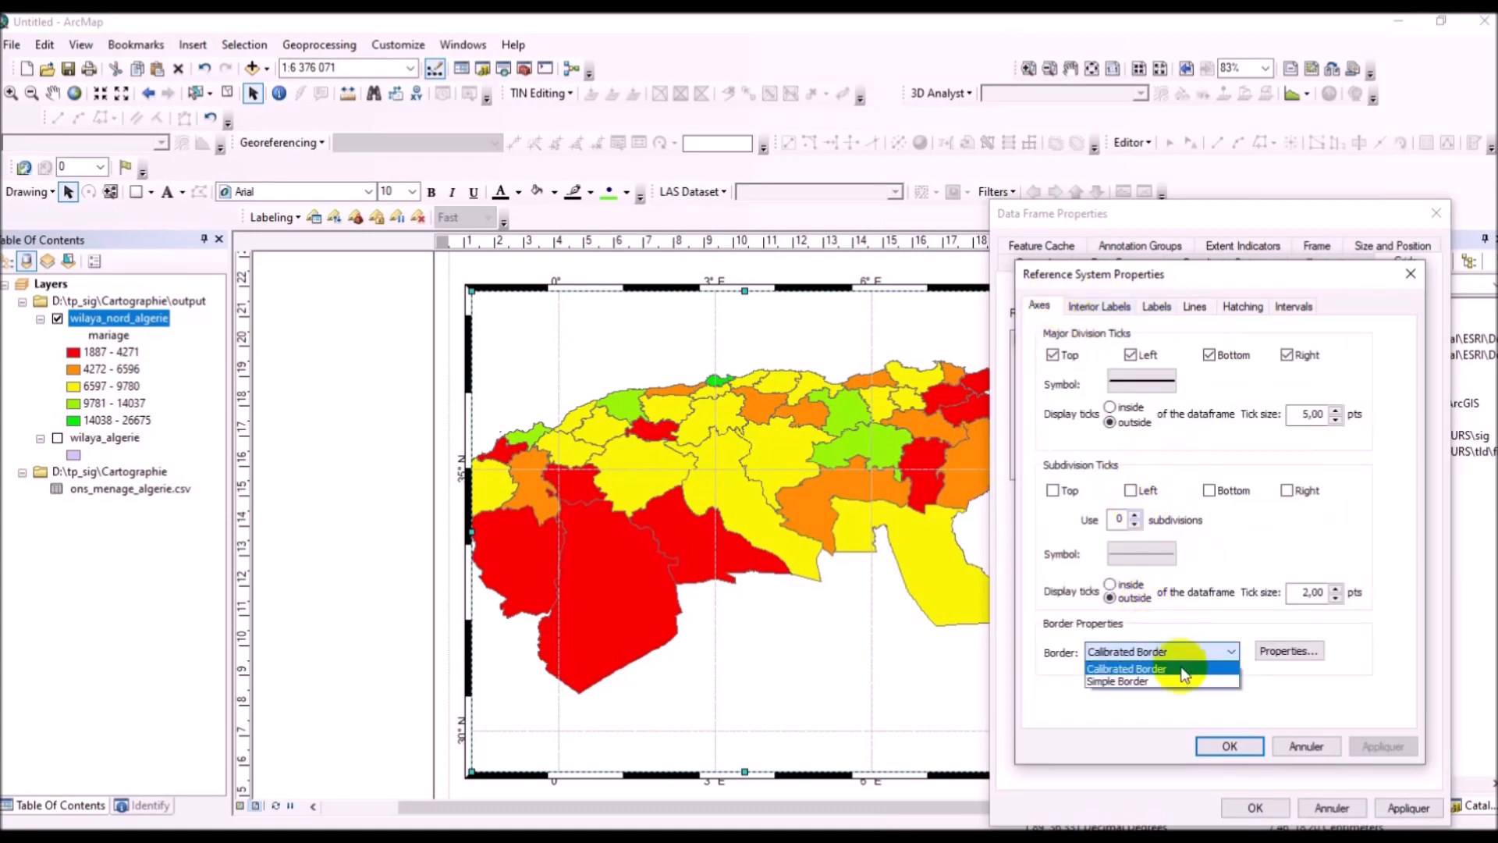
{"action": "left_click", "coordinate": [1185, 681]}
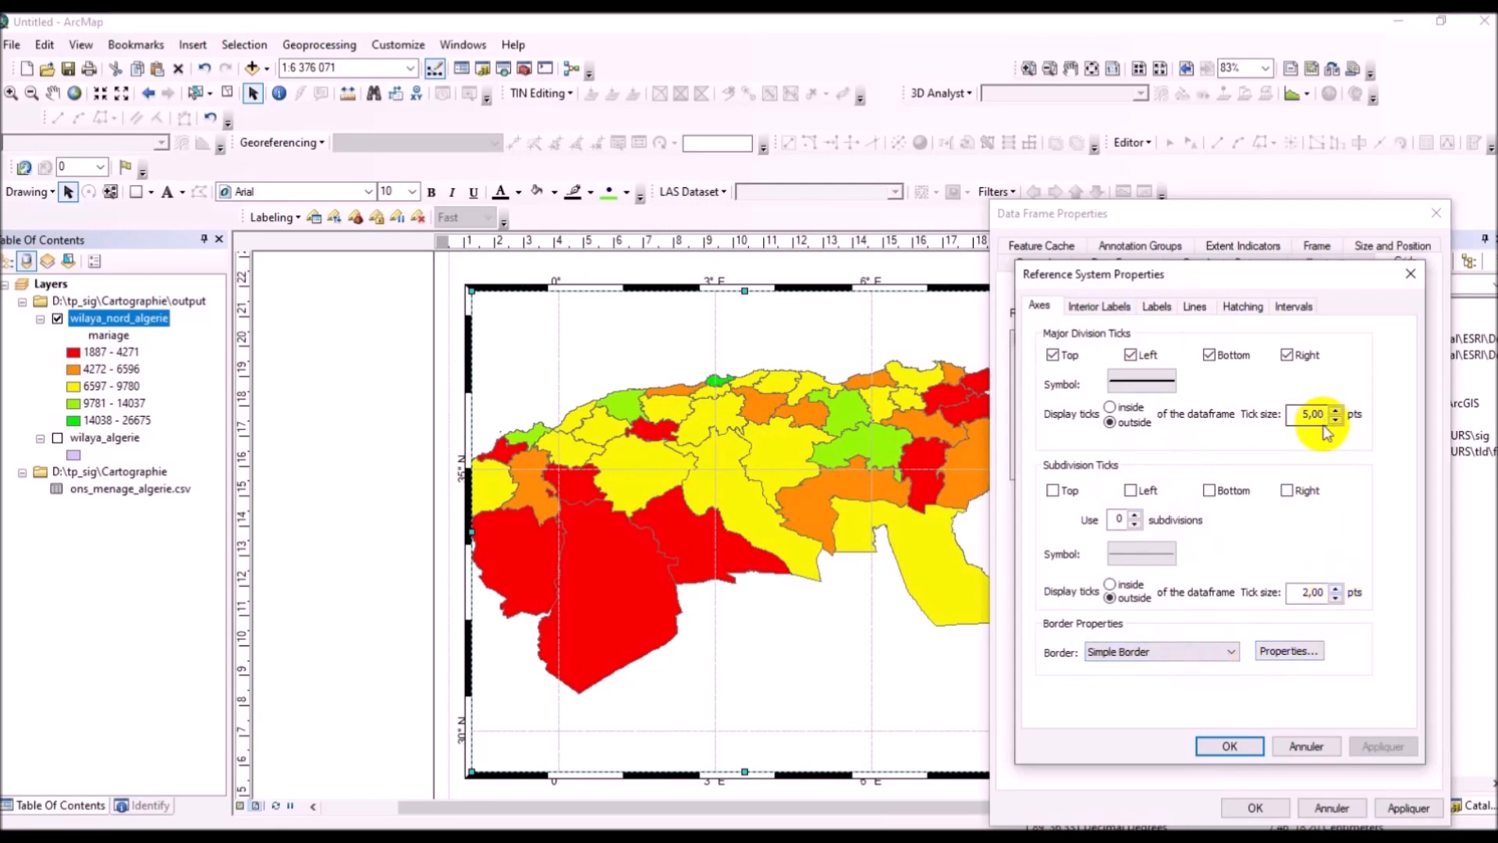
Step: Set the graticule labels' offset to 4 pts and font size to 12, and apply the grid settings to the data frame
{"action": "left_click", "coordinate": [1157, 310]}
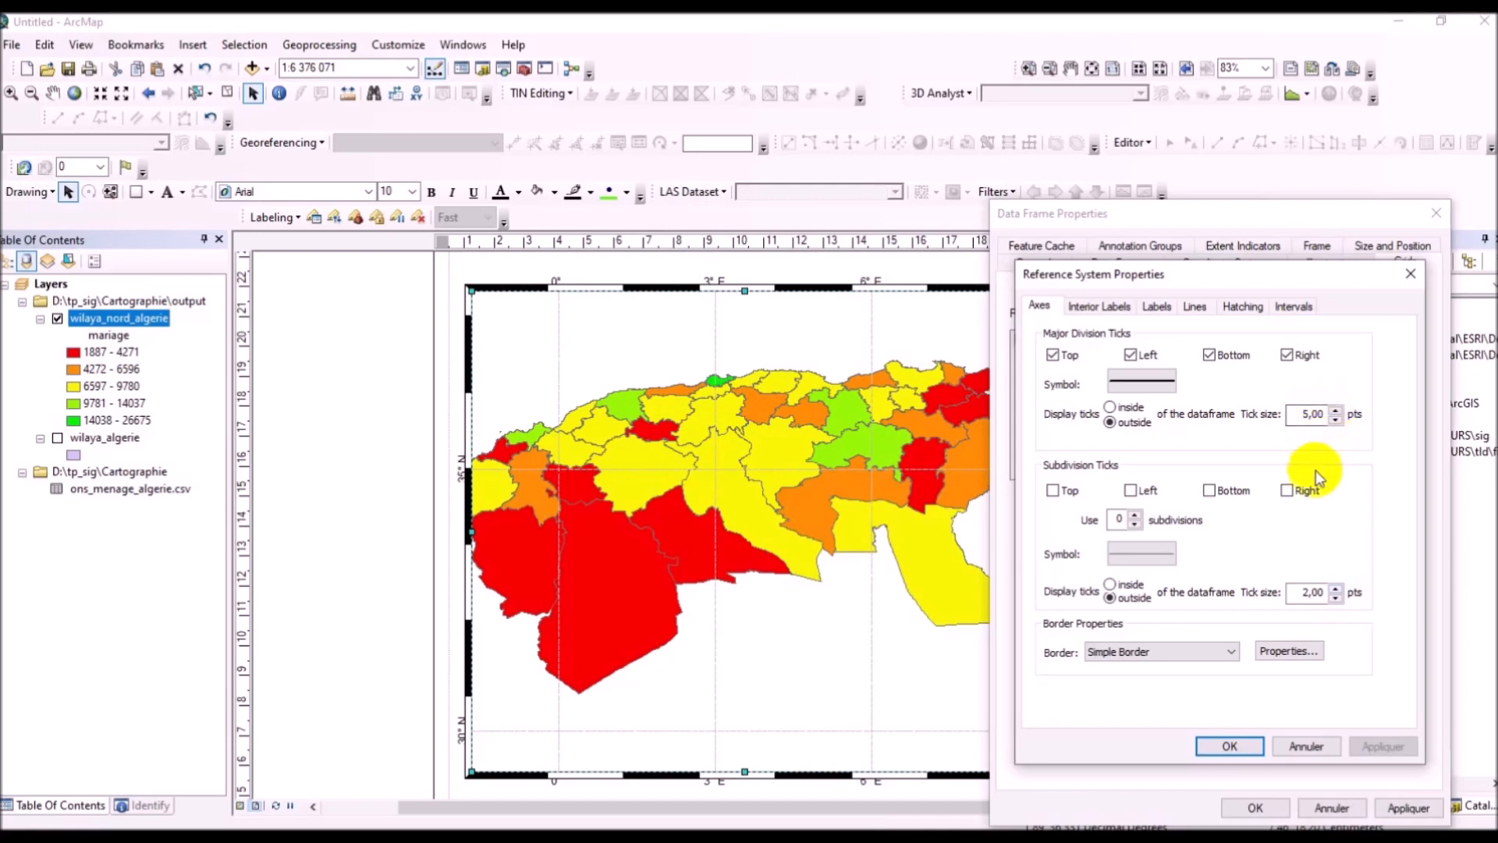
{"action": "left_click", "coordinate": [1157, 305]}
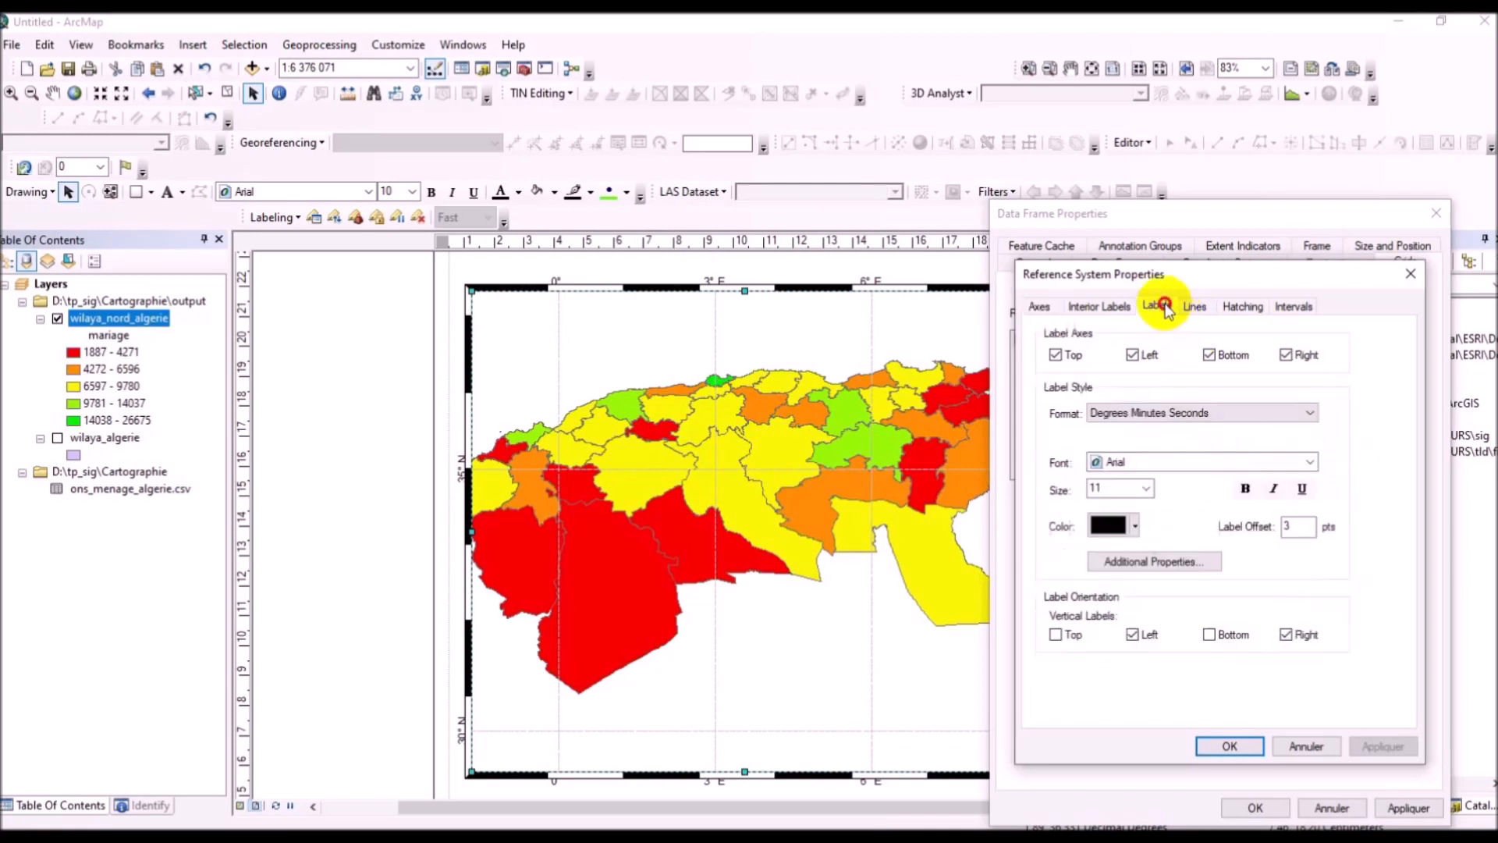
{"action": "double_click", "coordinate": [1290, 527]}
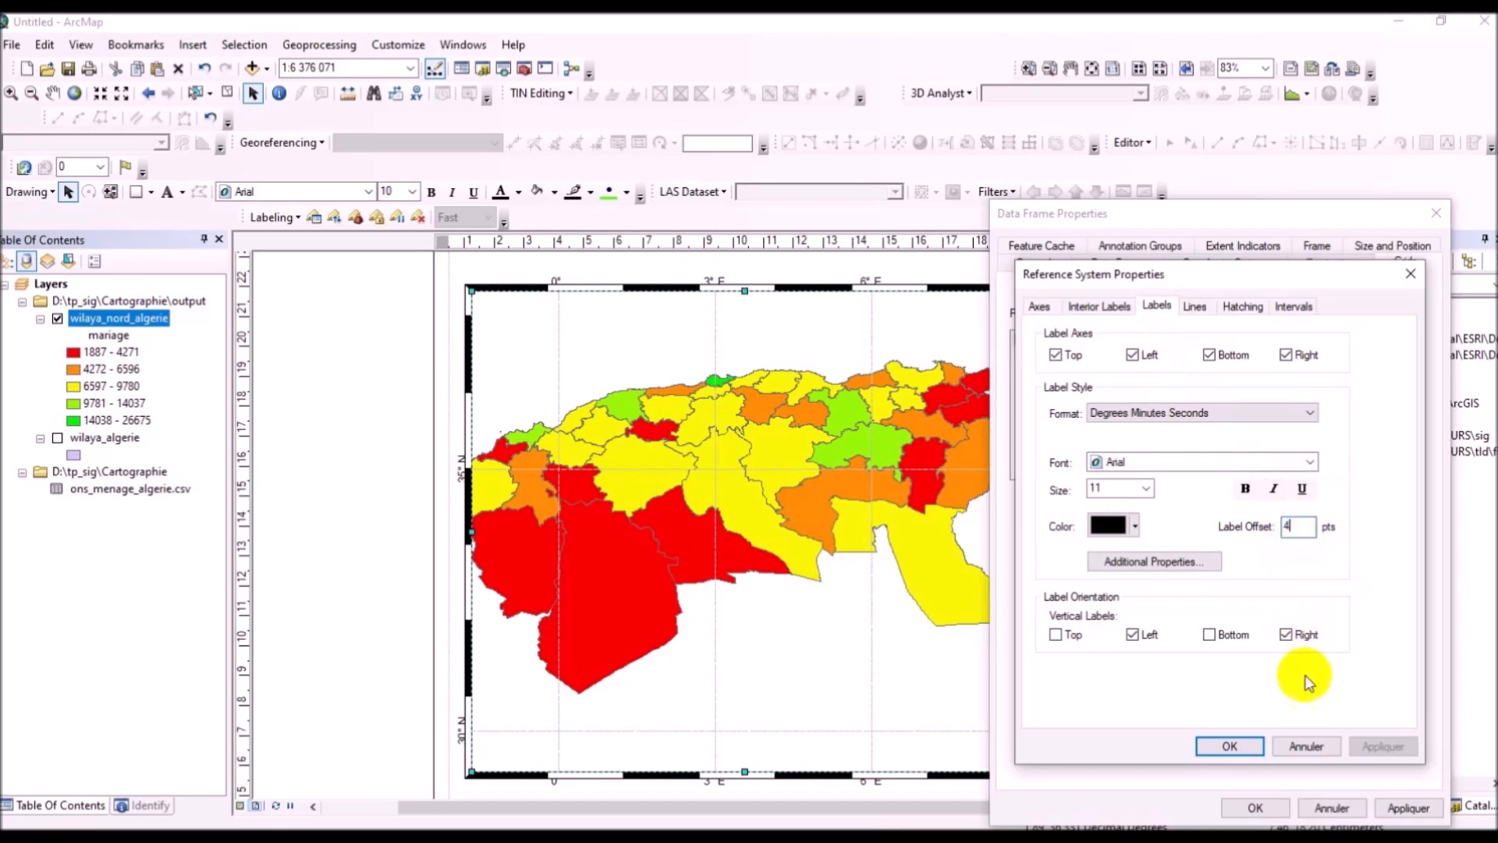
{"action": "left_click", "coordinate": [1112, 523]}
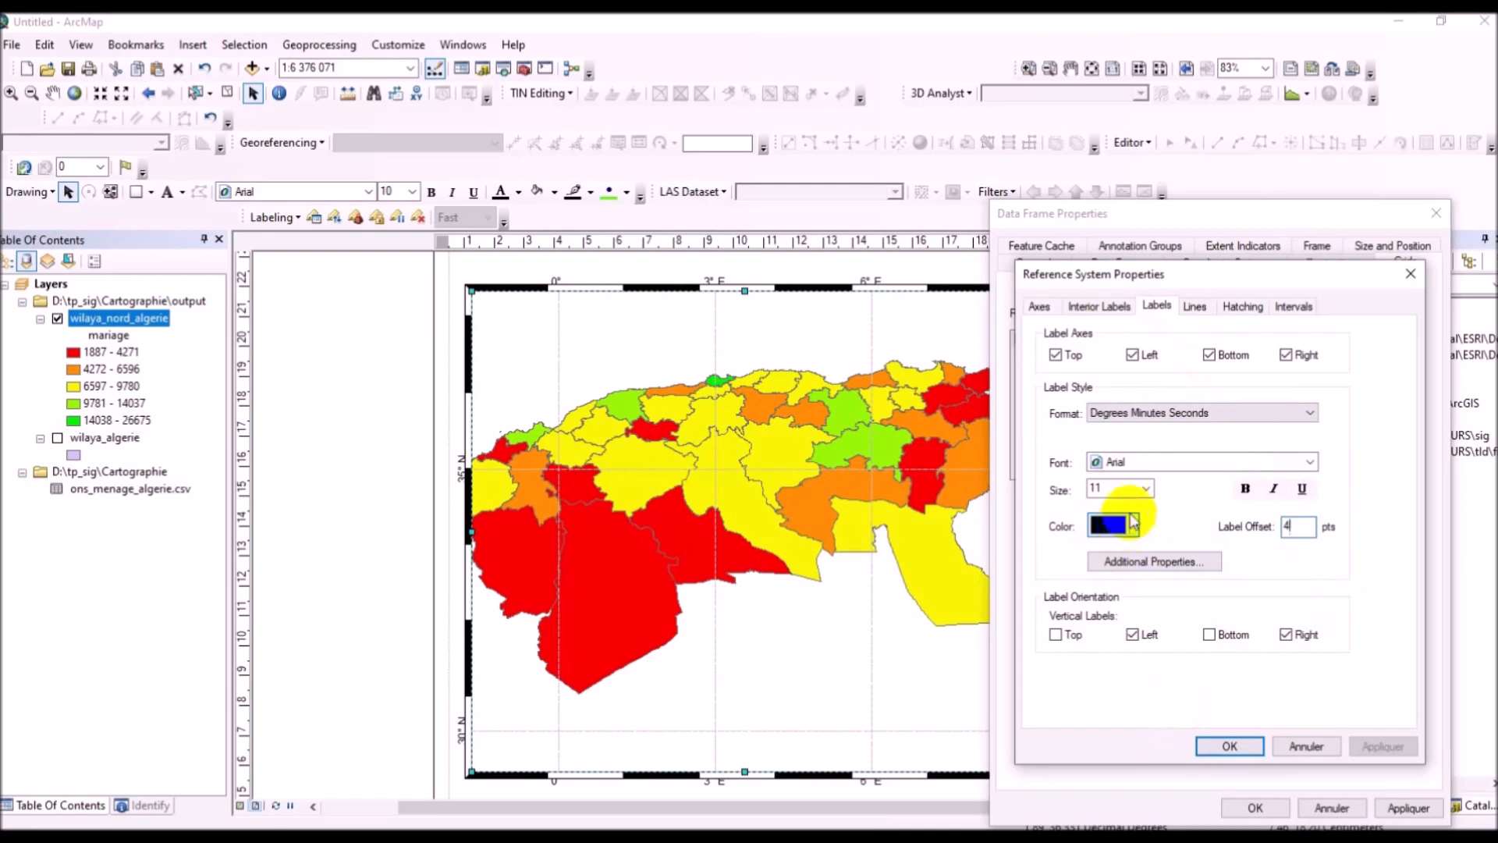
{"action": "left_click", "coordinate": [1144, 488]}
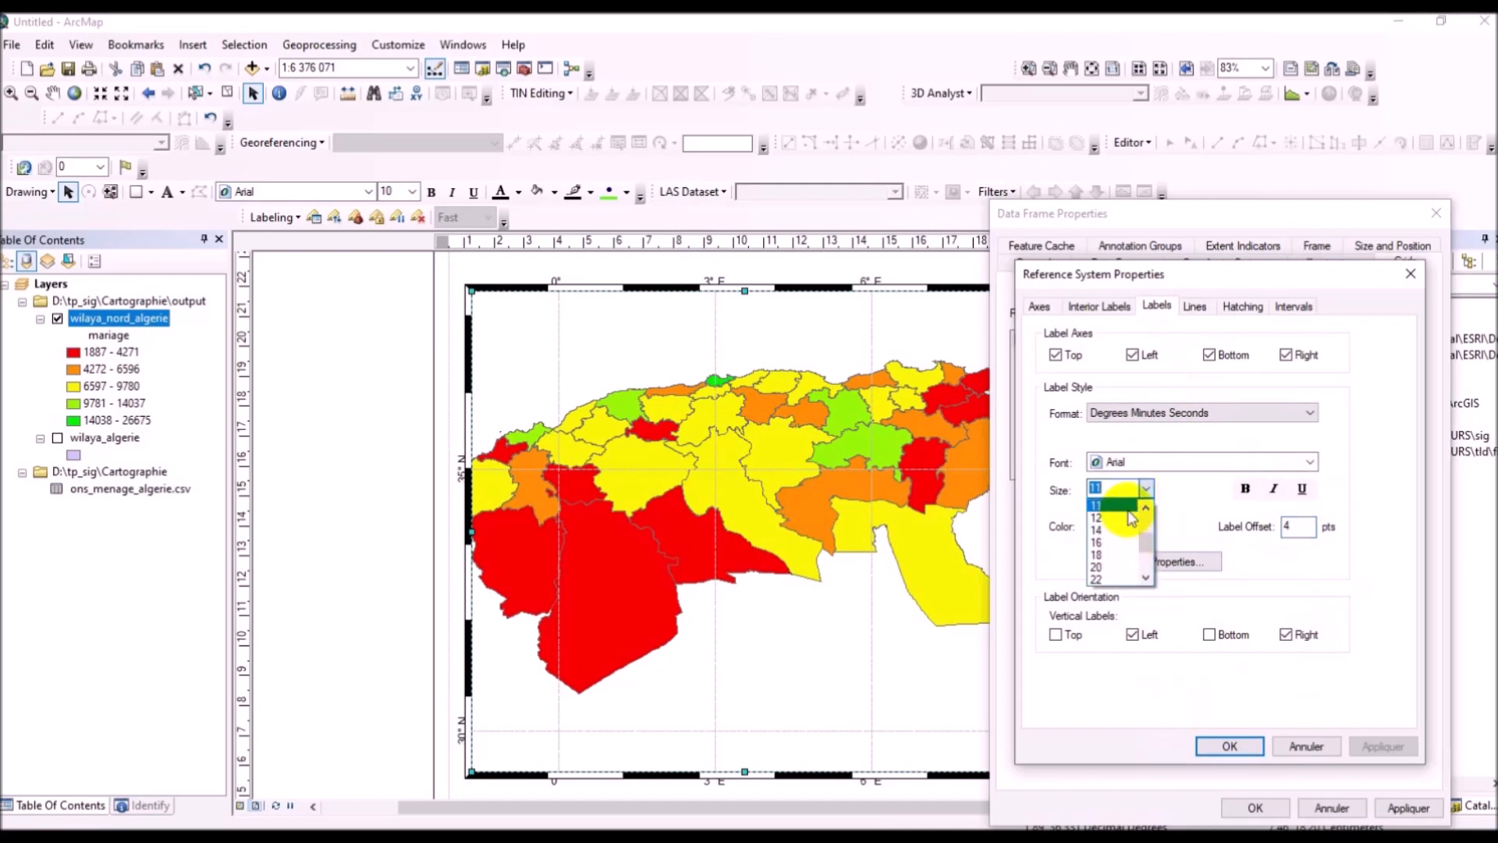
{"action": "left_click", "coordinate": [1130, 518]}
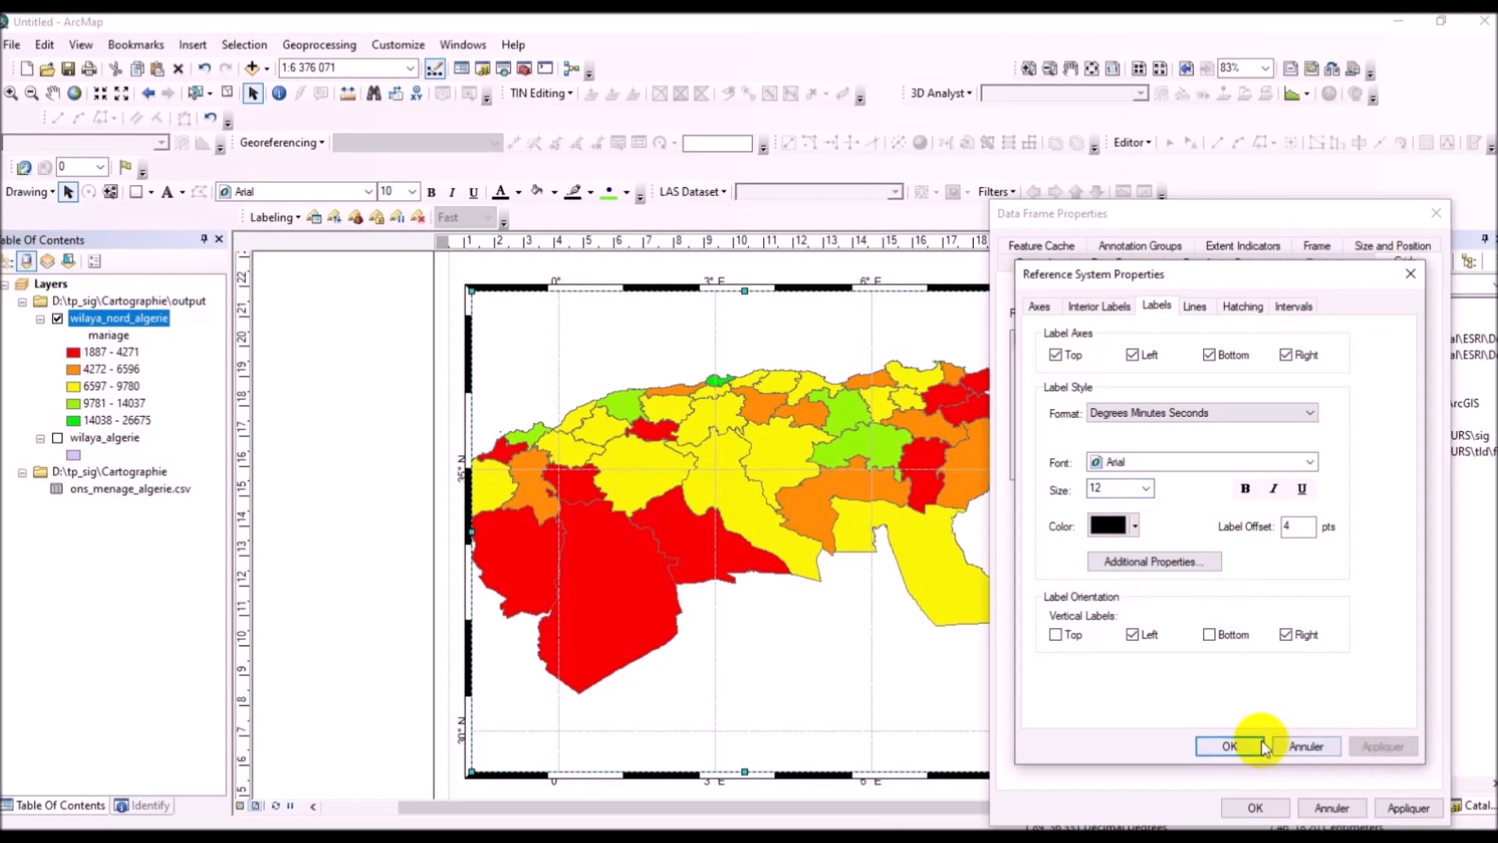
{"action": "left_click", "coordinate": [1234, 745]}
{"action": "left_click", "coordinate": [1388, 809]}
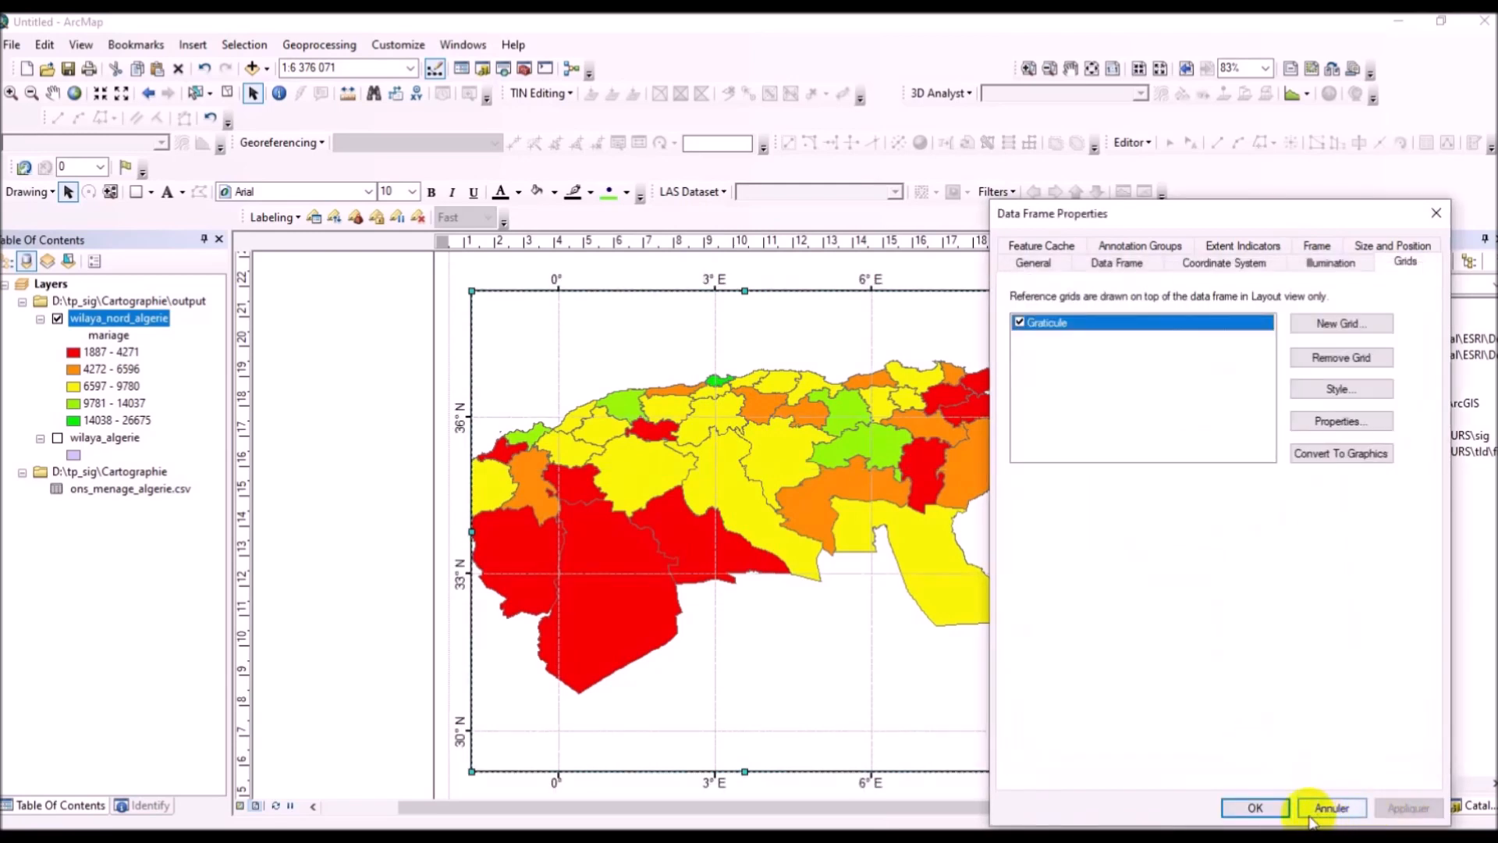
{"action": "left_click", "coordinate": [1256, 808]}
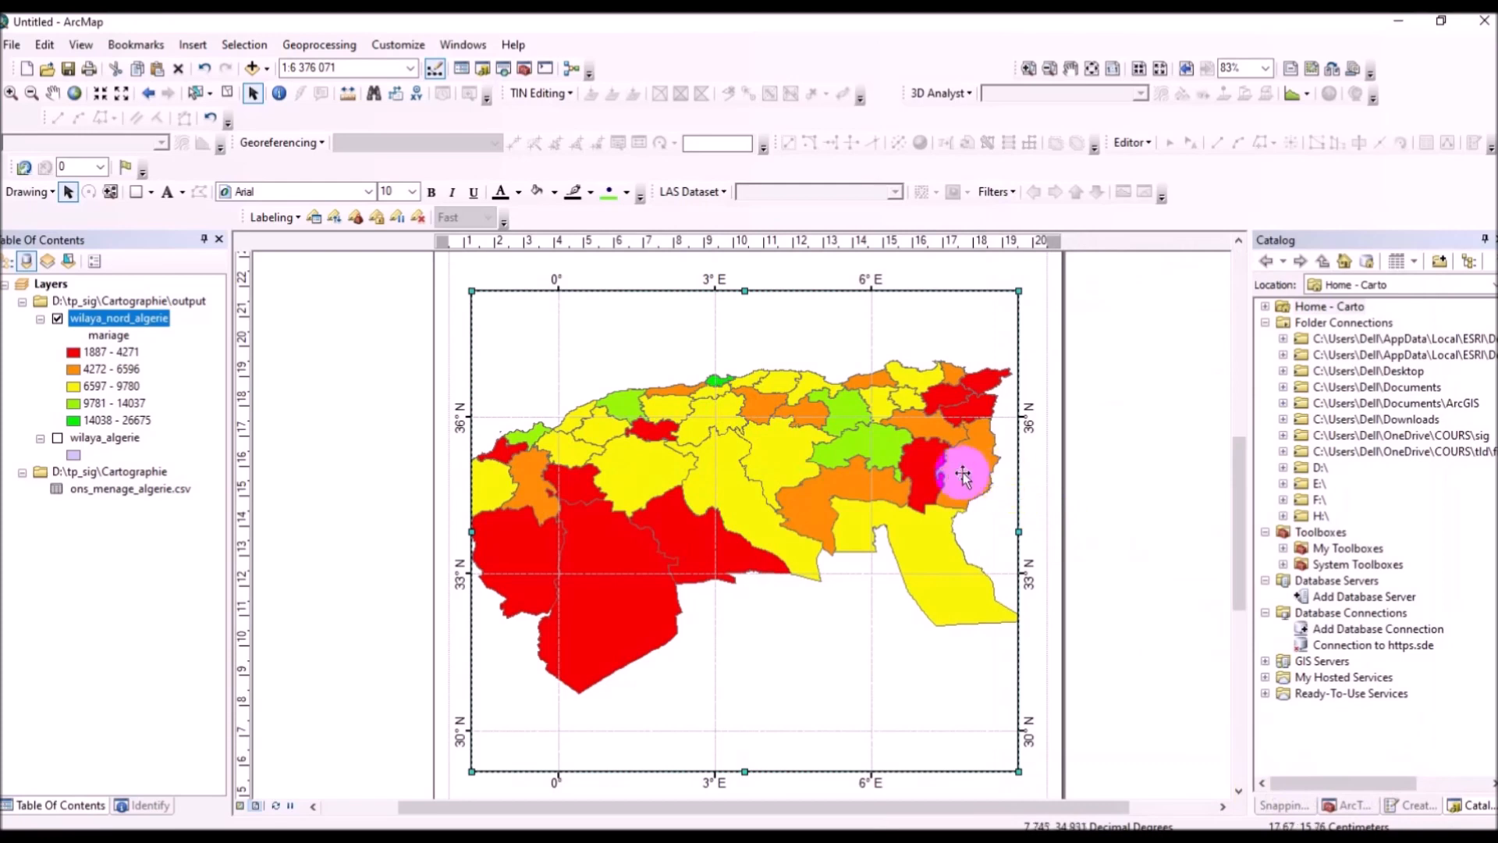
Step: Move the data frame slightly down and right on the page, then fit the northern wilayas inside it from the full extent
{"action": "left_click_drag", "start_coordinate": [924, 462], "coordinate": [932, 479]}
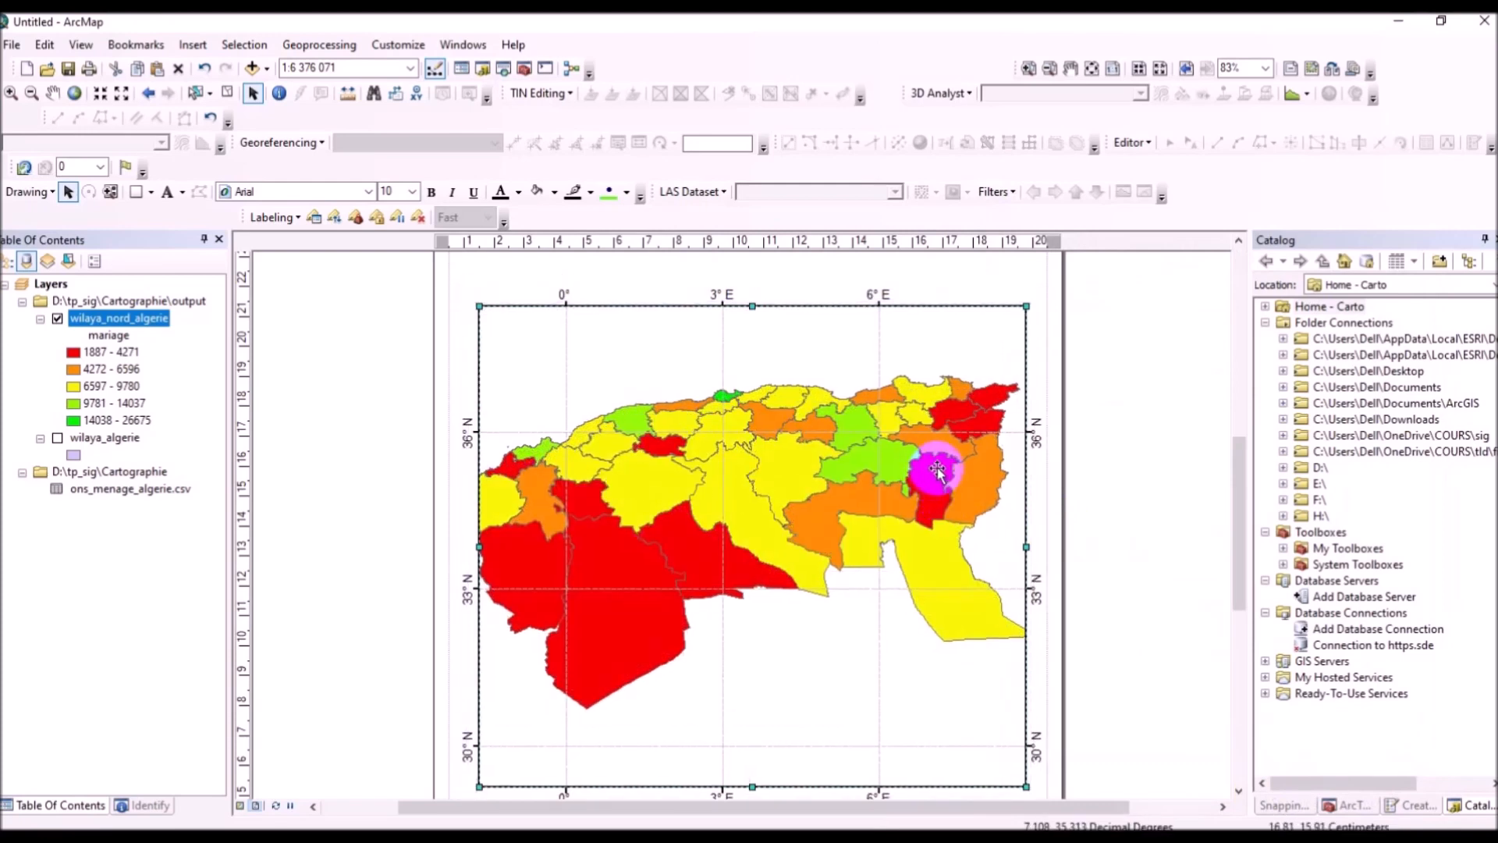
{"action": "left_click", "coordinate": [74, 93]}
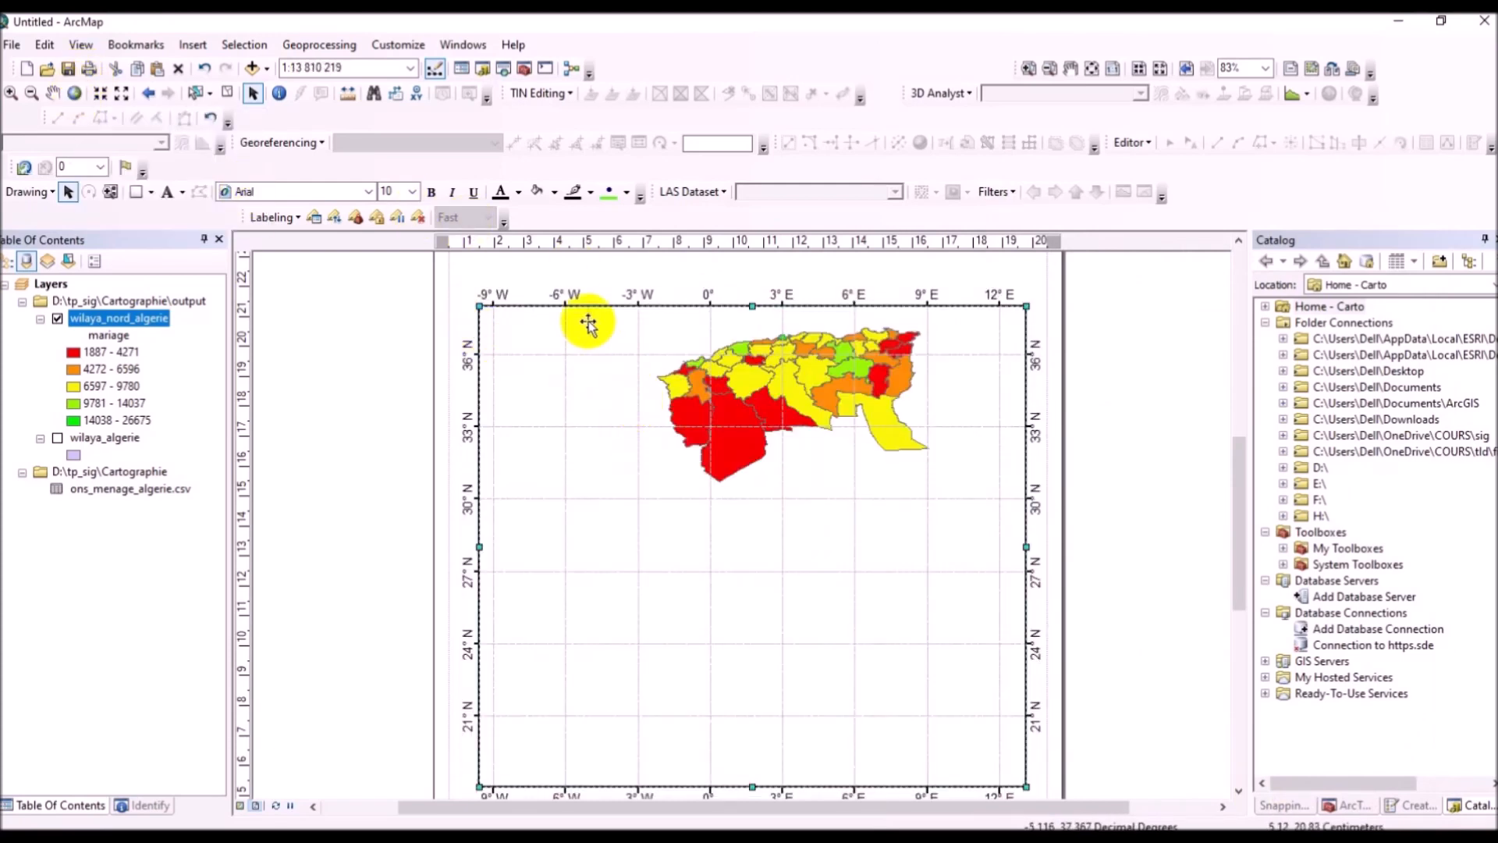
{"action": "left_click", "coordinate": [11, 94]}
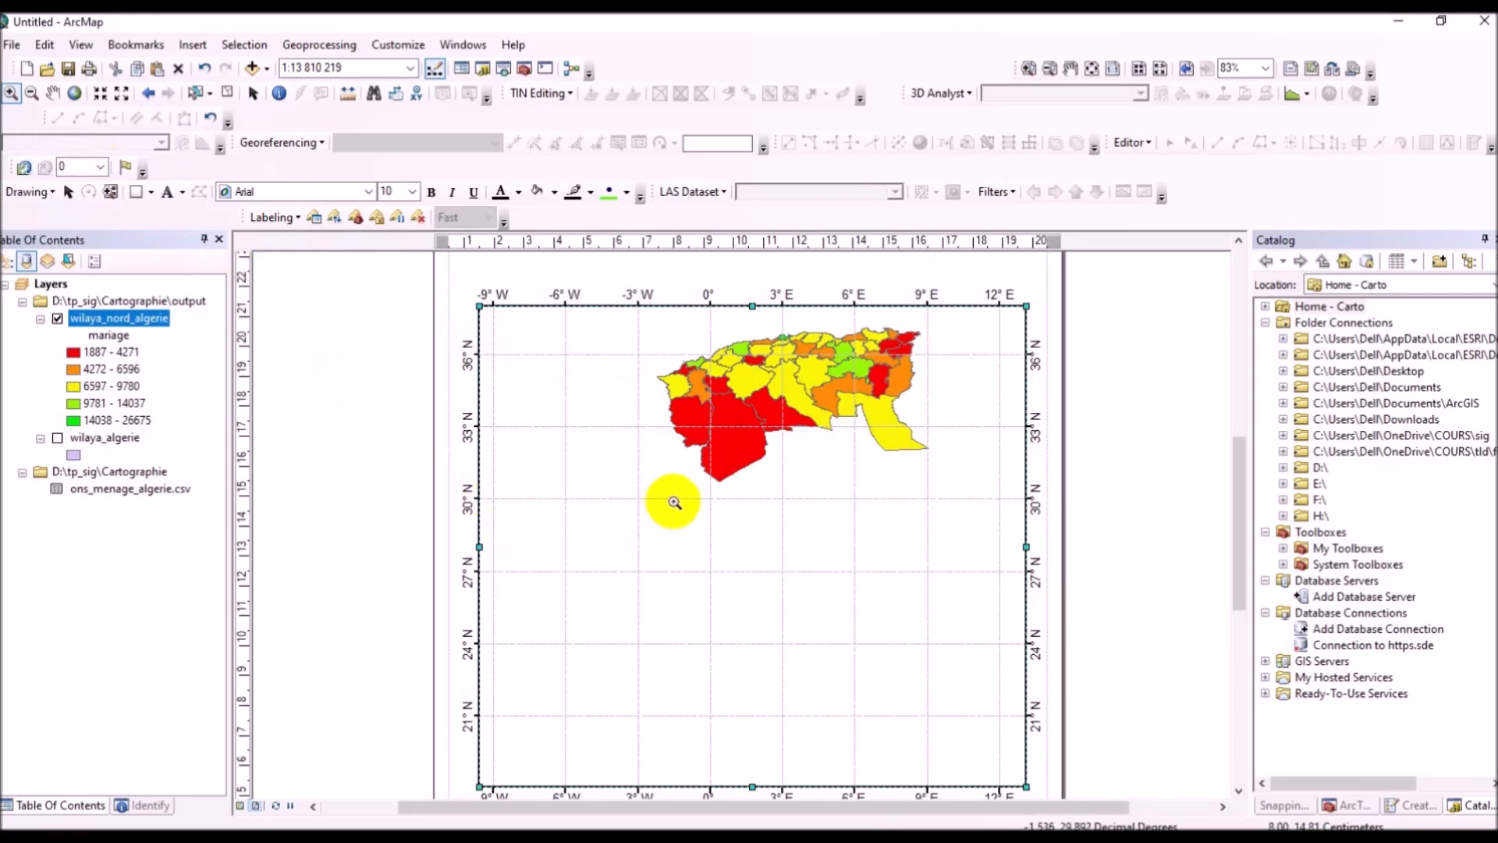
{"action": "left_click_drag", "start_coordinate": [663, 497], "coordinate": [948, 328]}
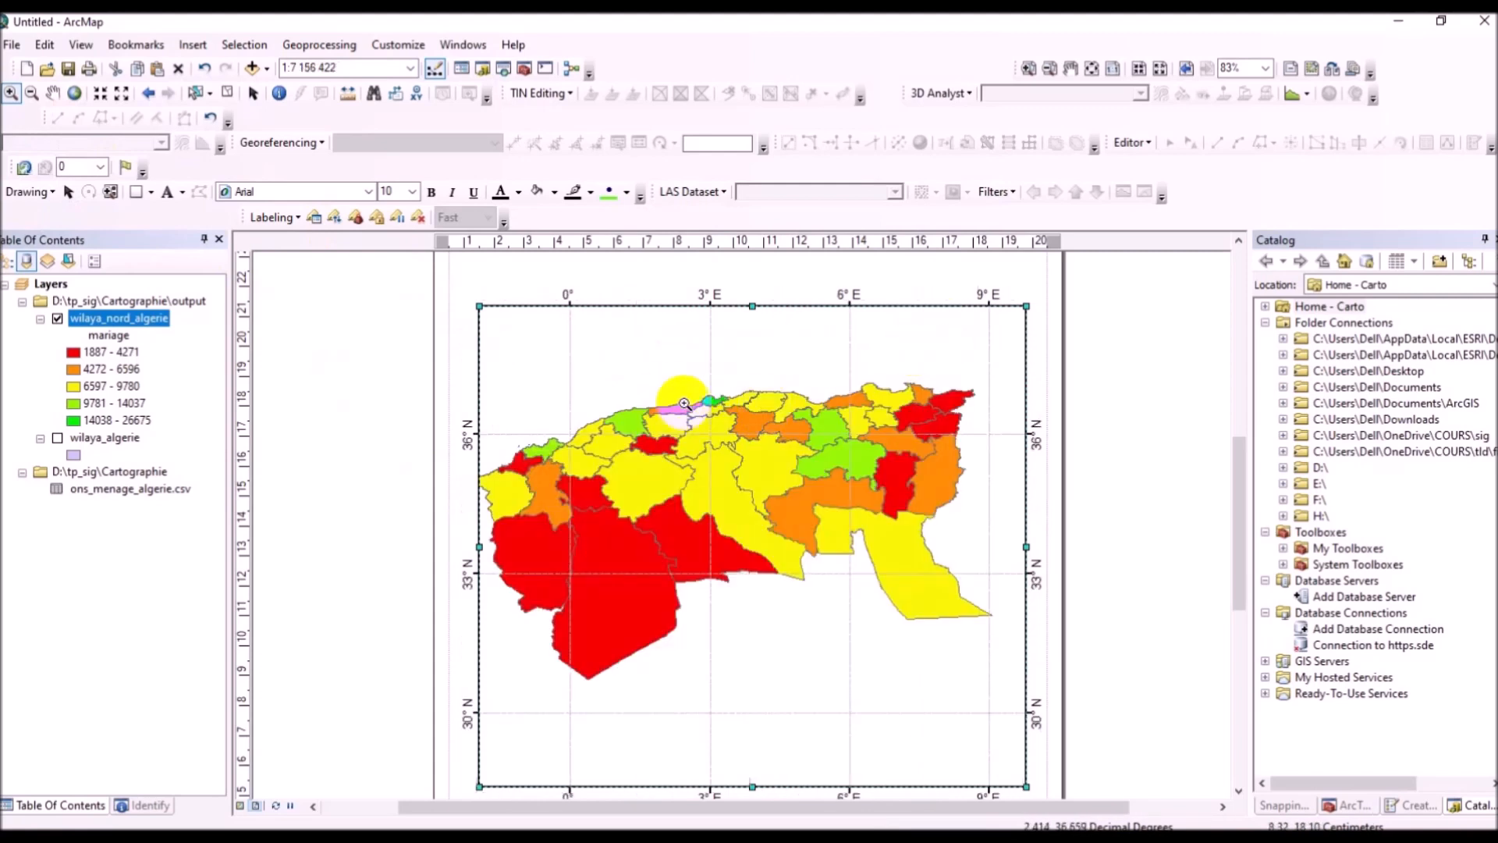
{"action": "left_click", "coordinate": [53, 93]}
{"action": "left_click_drag", "start_coordinate": [648, 561], "coordinate": [679, 614]}
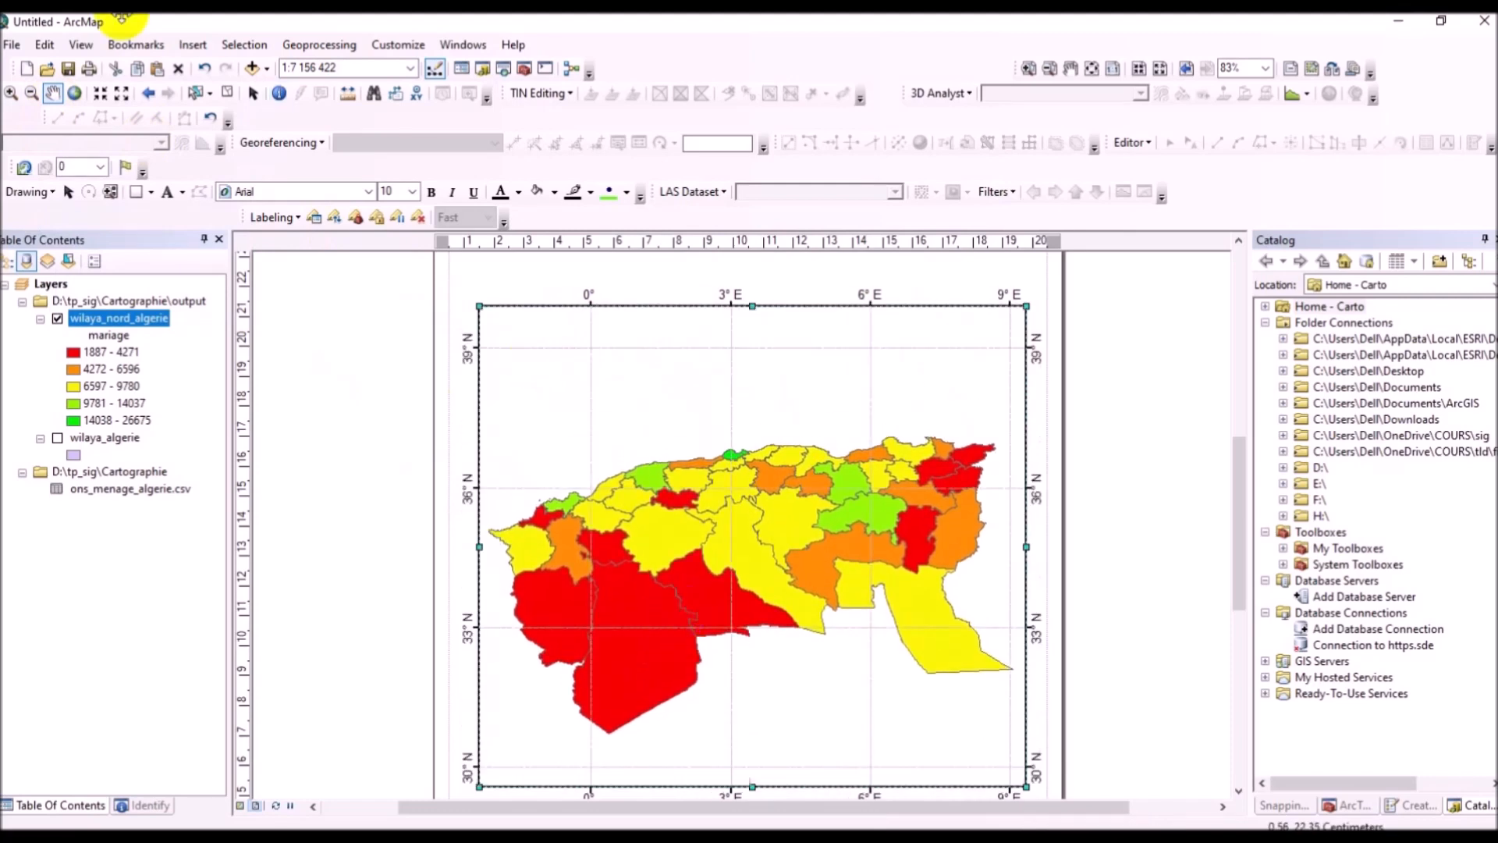
Step: Try to enlarge the northern wilayas inside the data frame to a scale of about 1:6 000 000
{"action": "left_click", "coordinate": [13, 94]}
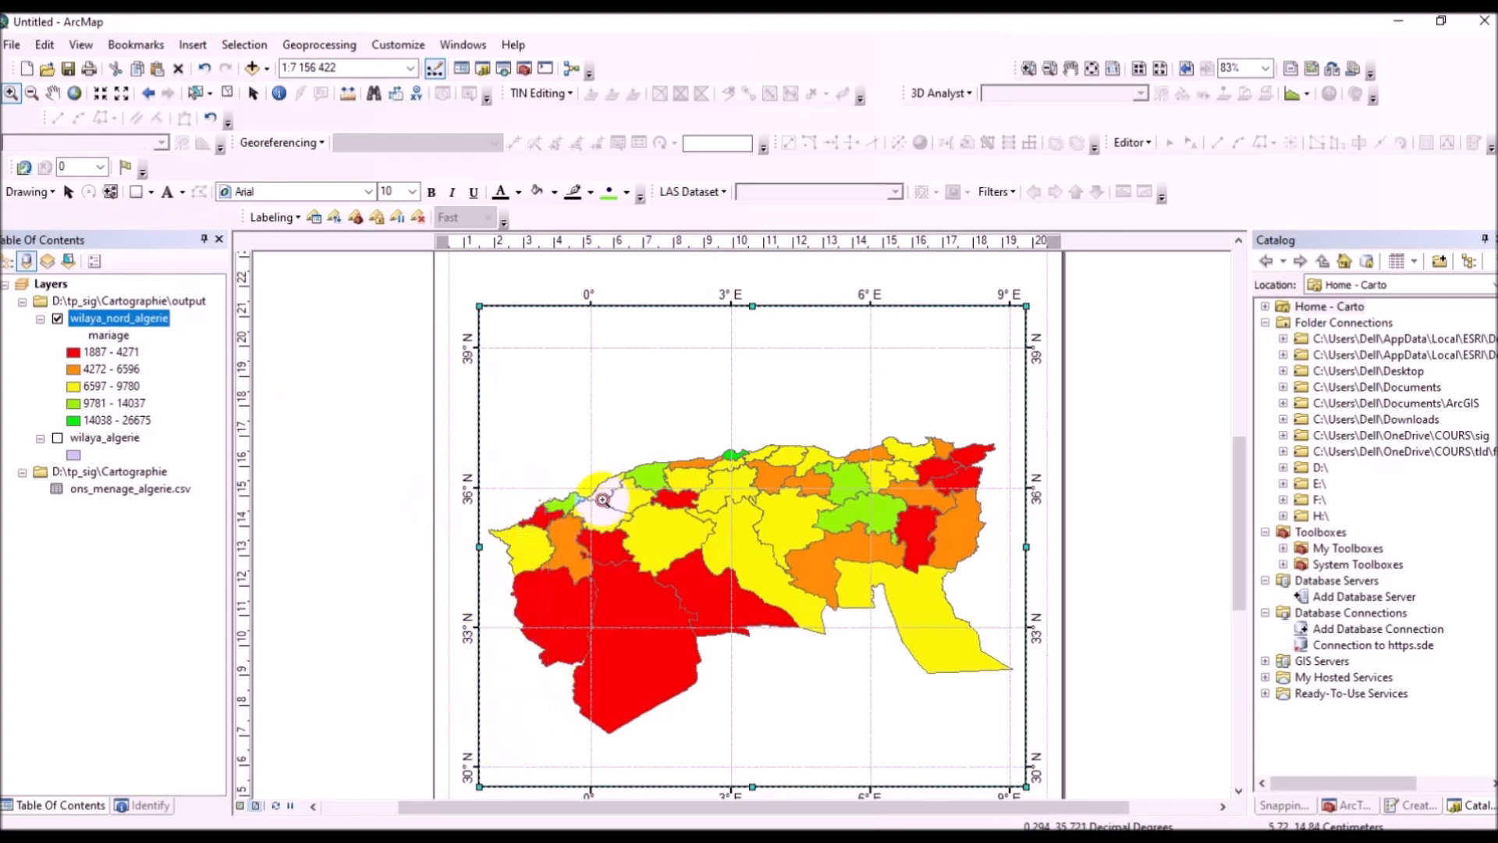
{"action": "left_click_drag", "start_coordinate": [507, 746], "coordinate": [995, 438]}
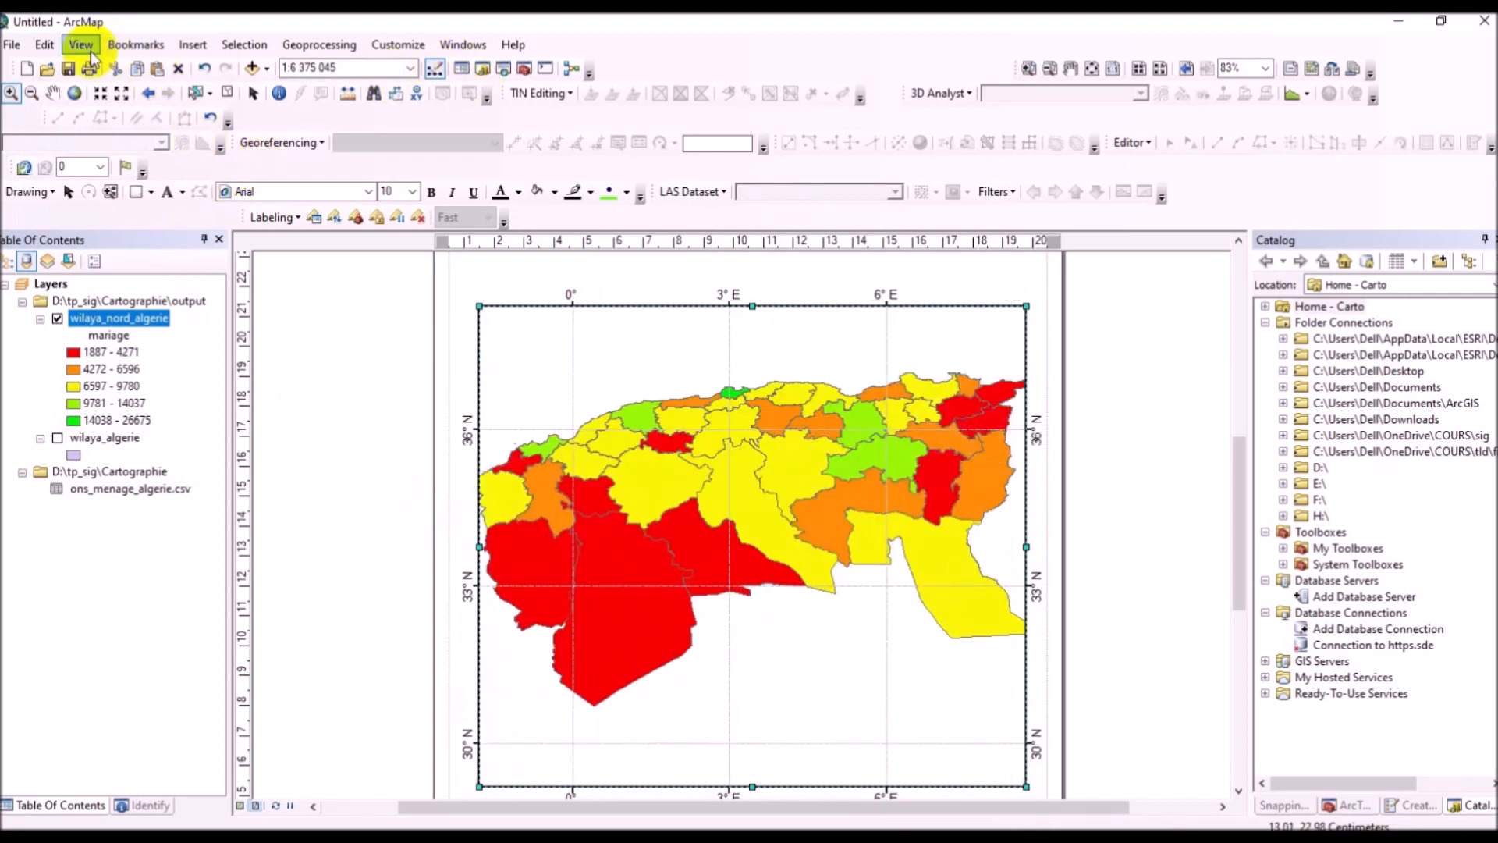
{"action": "left_click", "coordinate": [52, 94]}
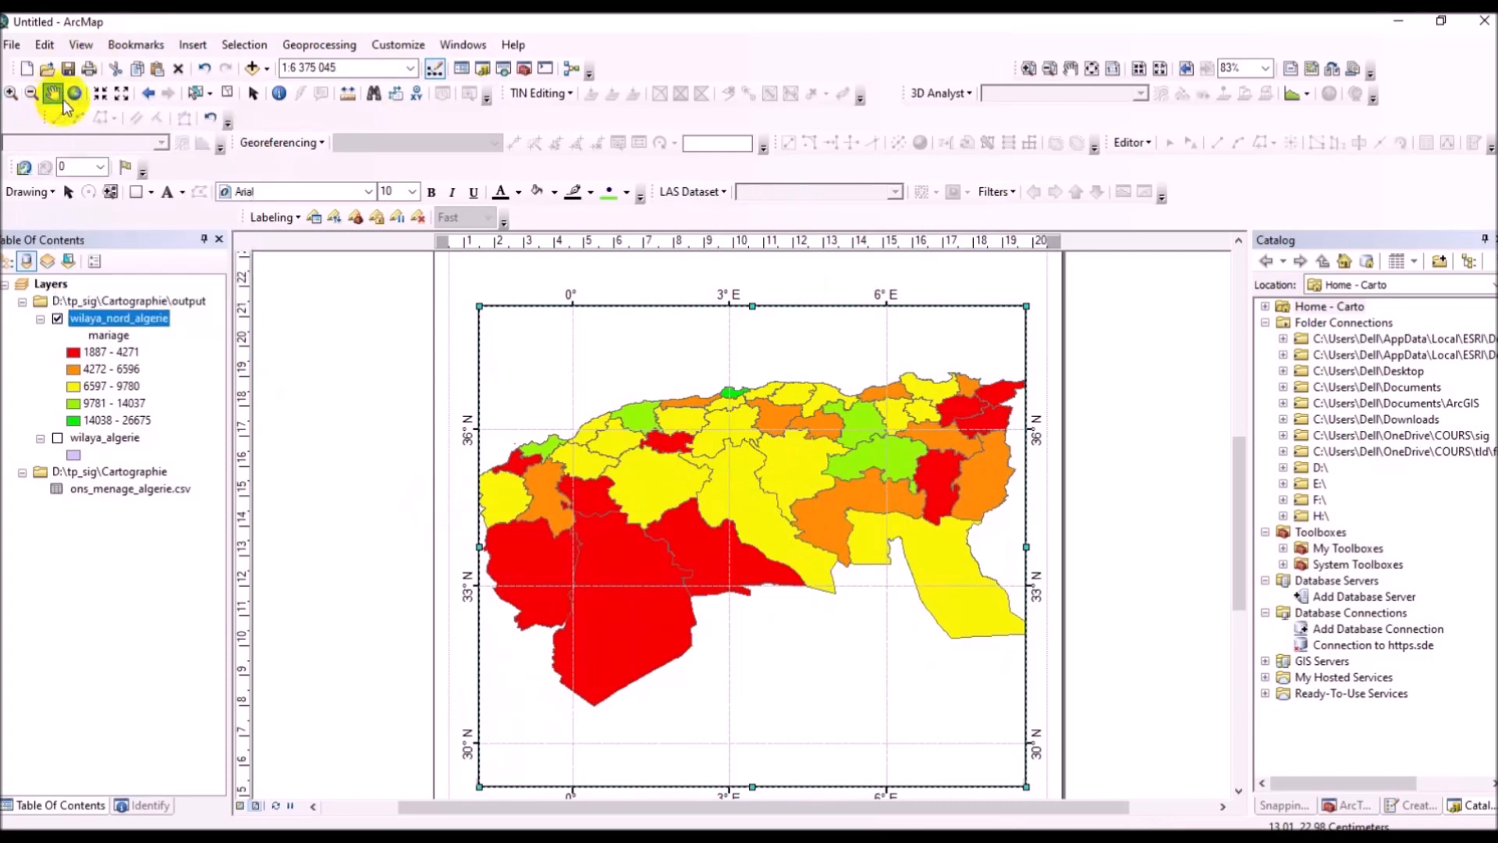
{"action": "left_click", "coordinate": [664, 565]}
{"action": "left_click_drag", "start_coordinate": [665, 564], "coordinate": [680, 578]}
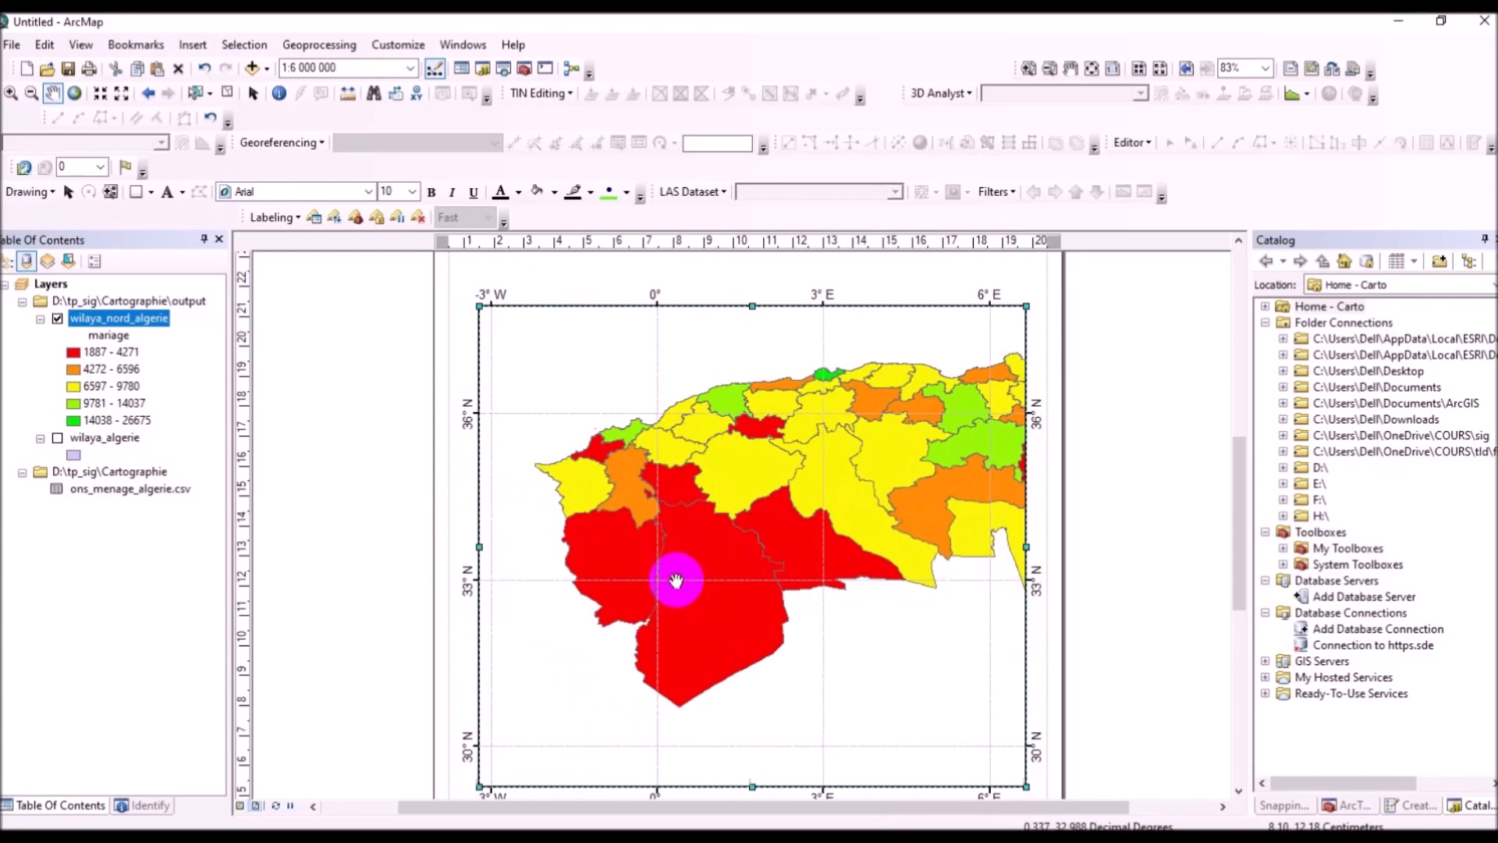
{"action": "left_click_drag", "start_coordinate": [706, 532], "coordinate": [679, 562]}
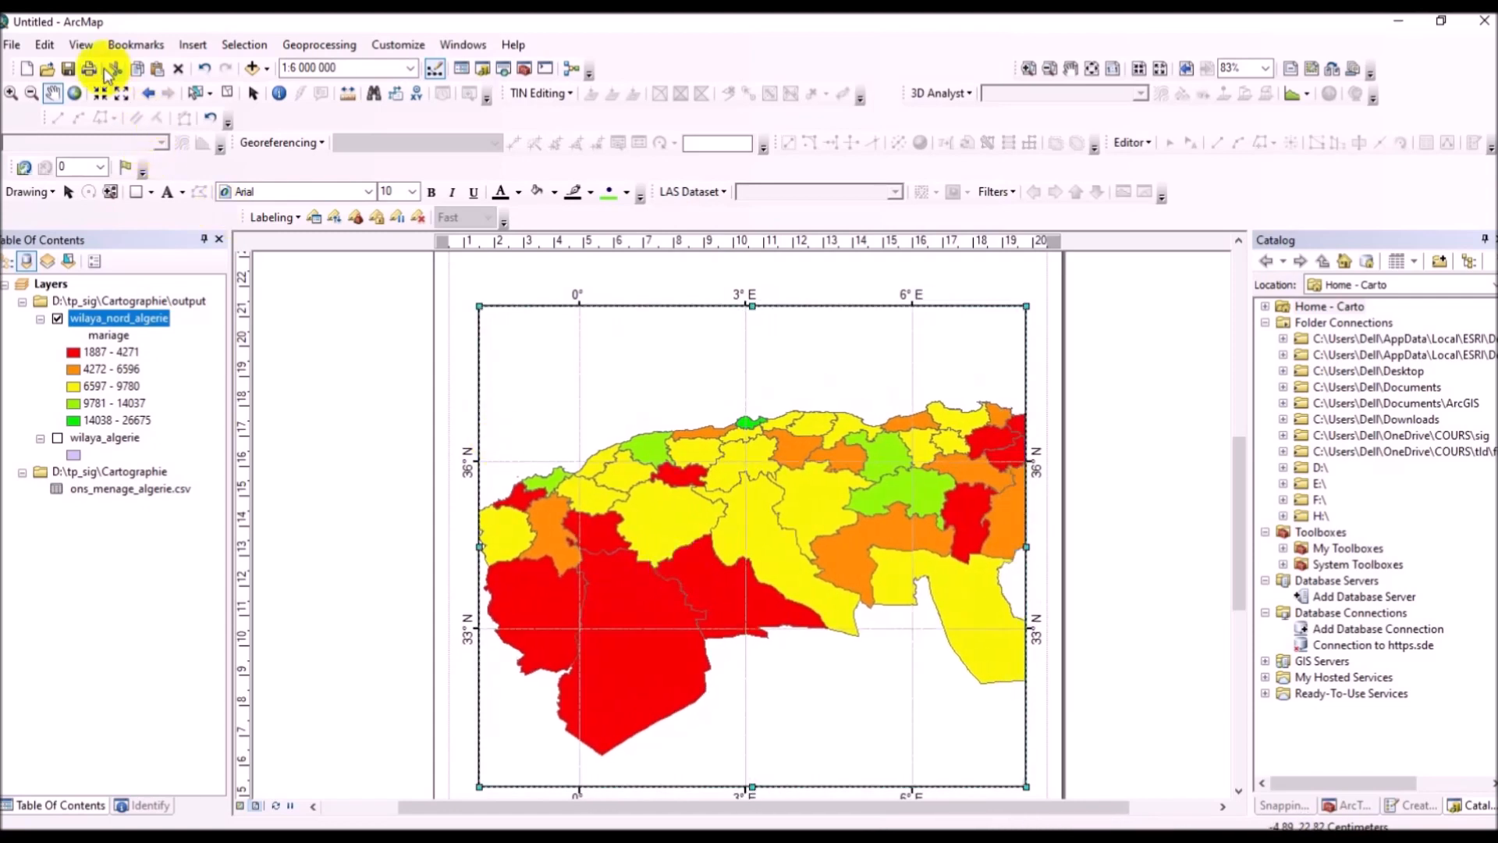
Step: Fit all the northern wilayas inside the data frame at a scale of about 1:7 000 000 and centre them
{"action": "left_click", "coordinate": [31, 93]}
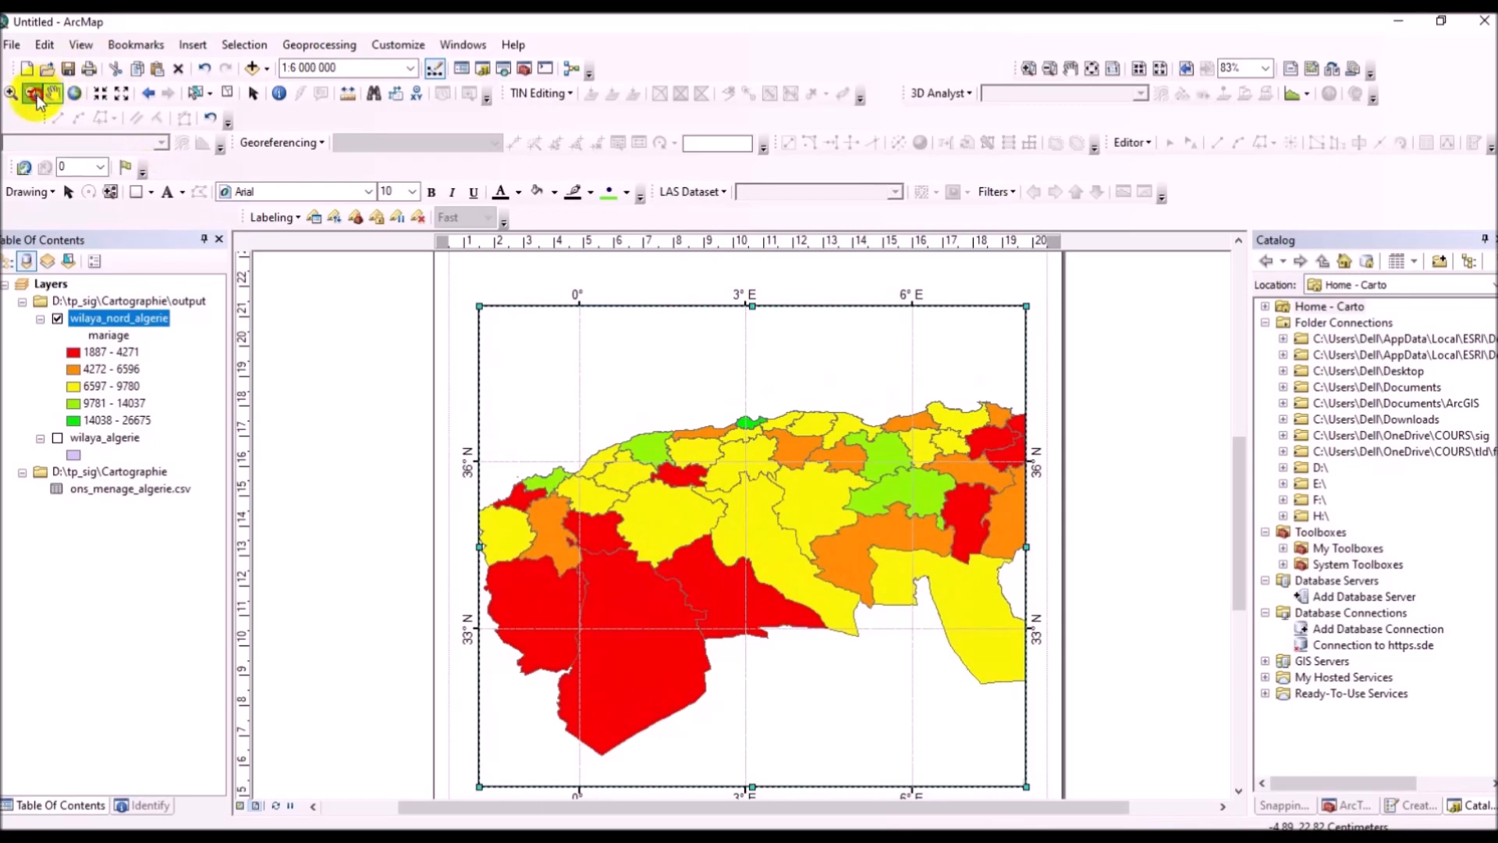
{"action": "left_click", "coordinate": [753, 529]}
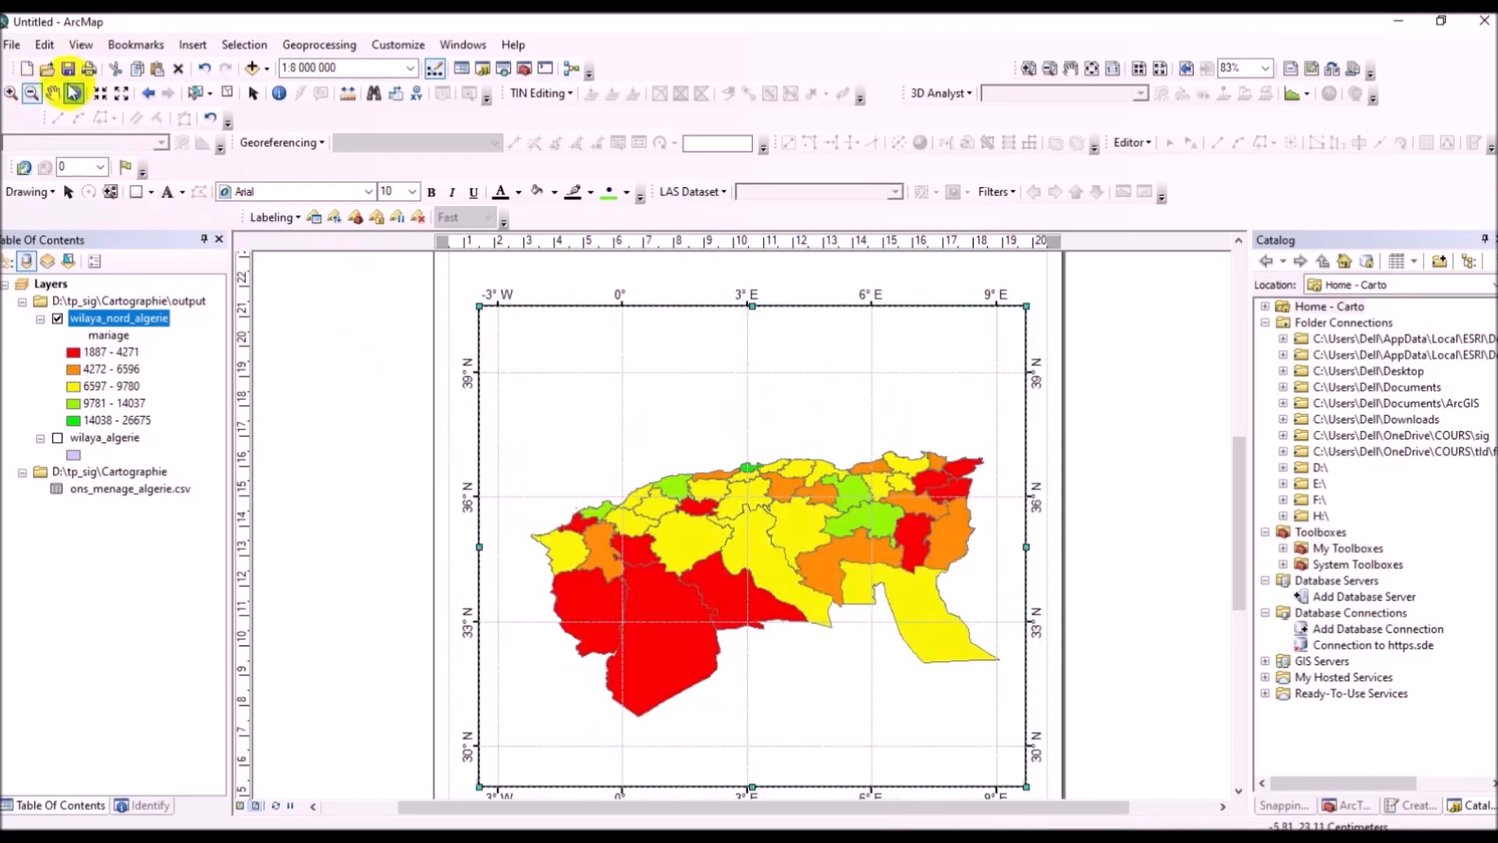
{"action": "left_click", "coordinate": [11, 93]}
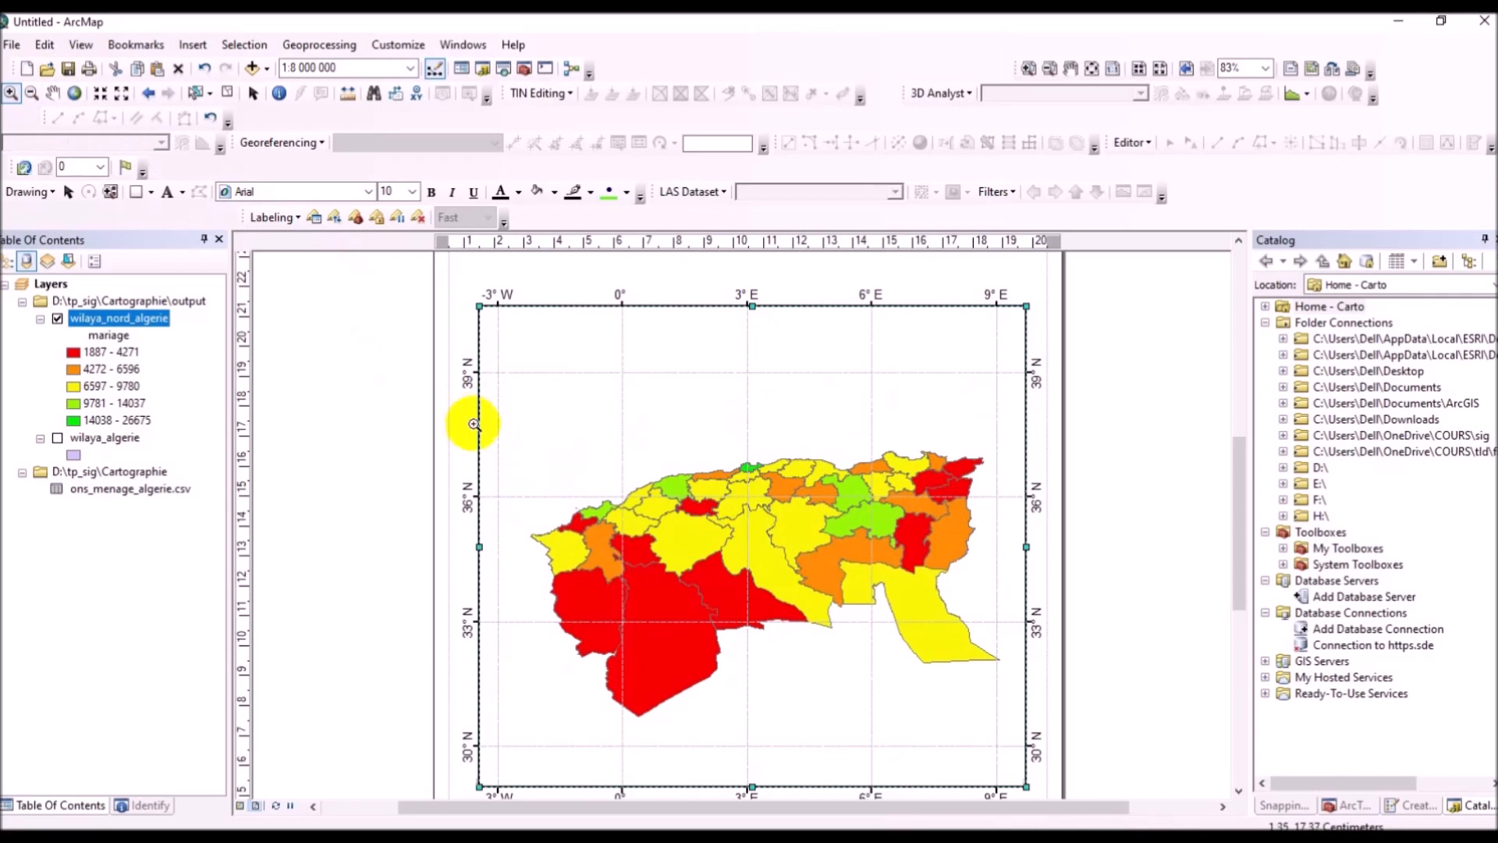
{"action": "left_click_drag", "start_coordinate": [526, 446], "coordinate": [1007, 718]}
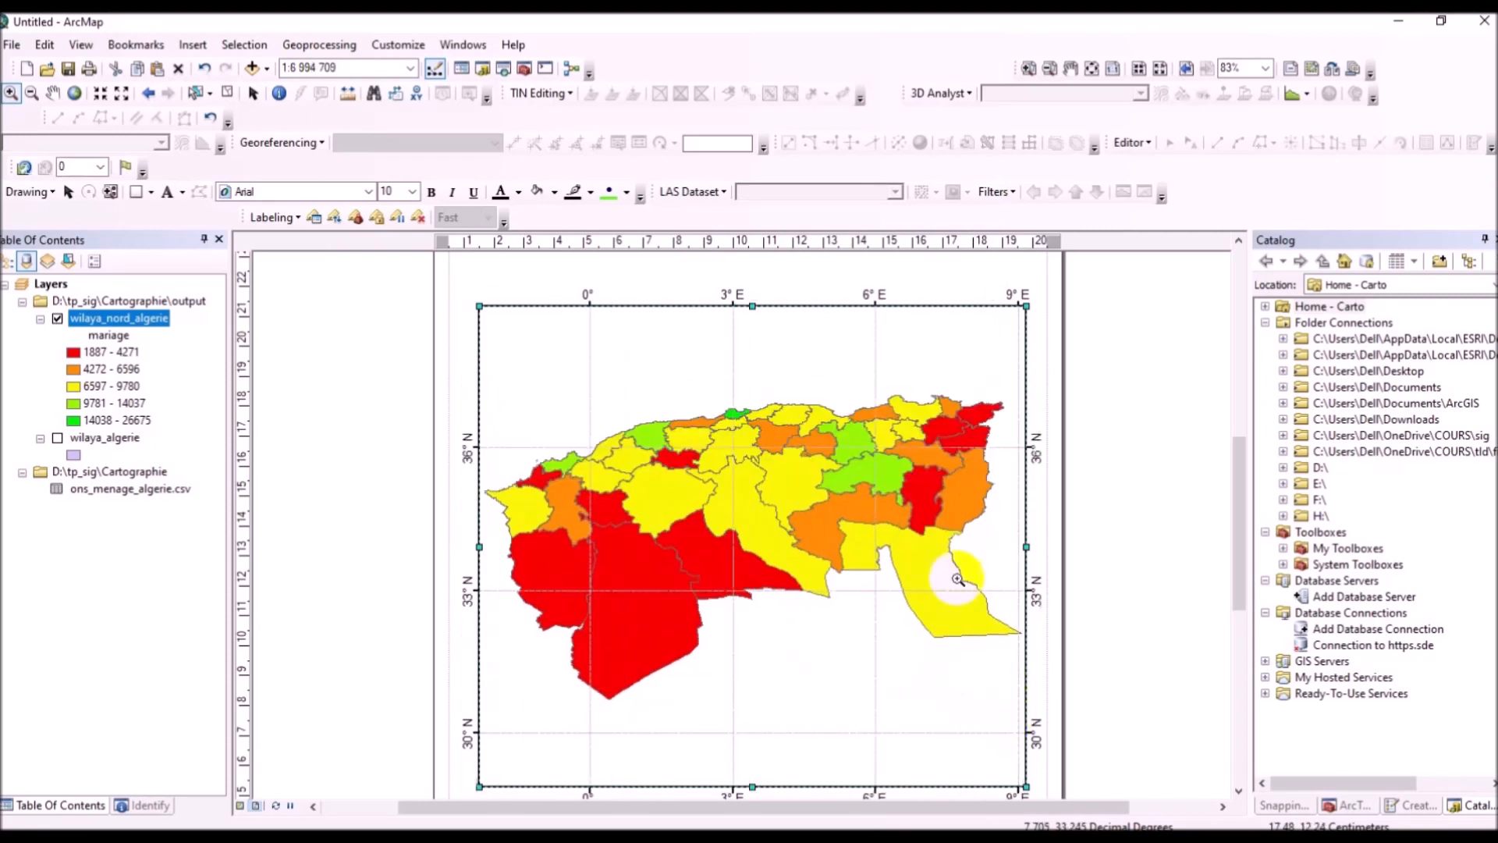
{"action": "left_click", "coordinate": [53, 93]}
{"action": "left_click_drag", "start_coordinate": [649, 506], "coordinate": [660, 523]}
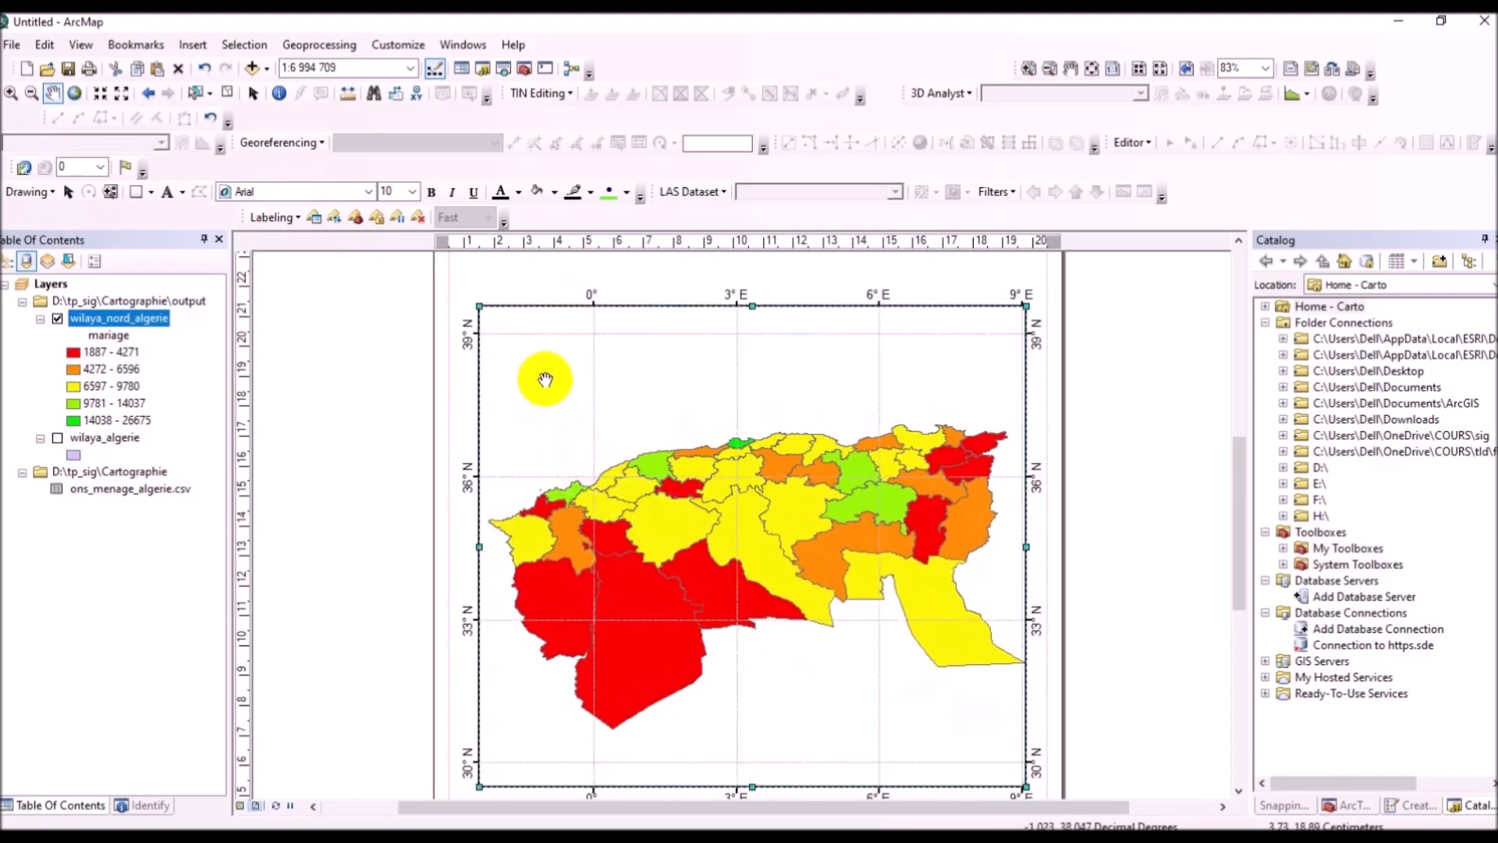
Step: Insert a text element on the layout and set its wording to "Nombre de mariages par Wilaya"
{"action": "left_click", "coordinate": [193, 44]}
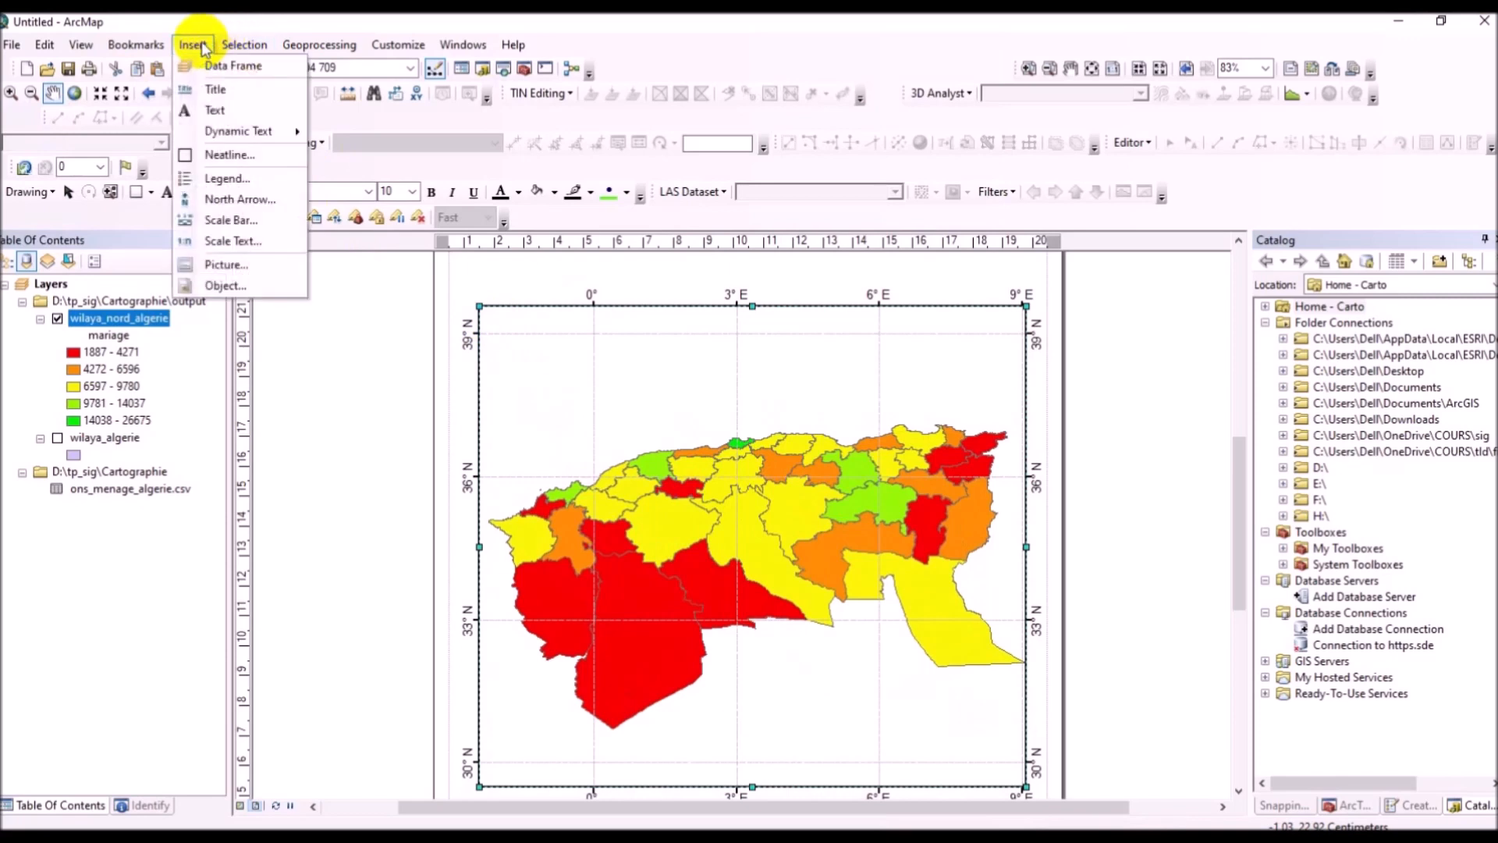
{"action": "left_click", "coordinate": [234, 109]}
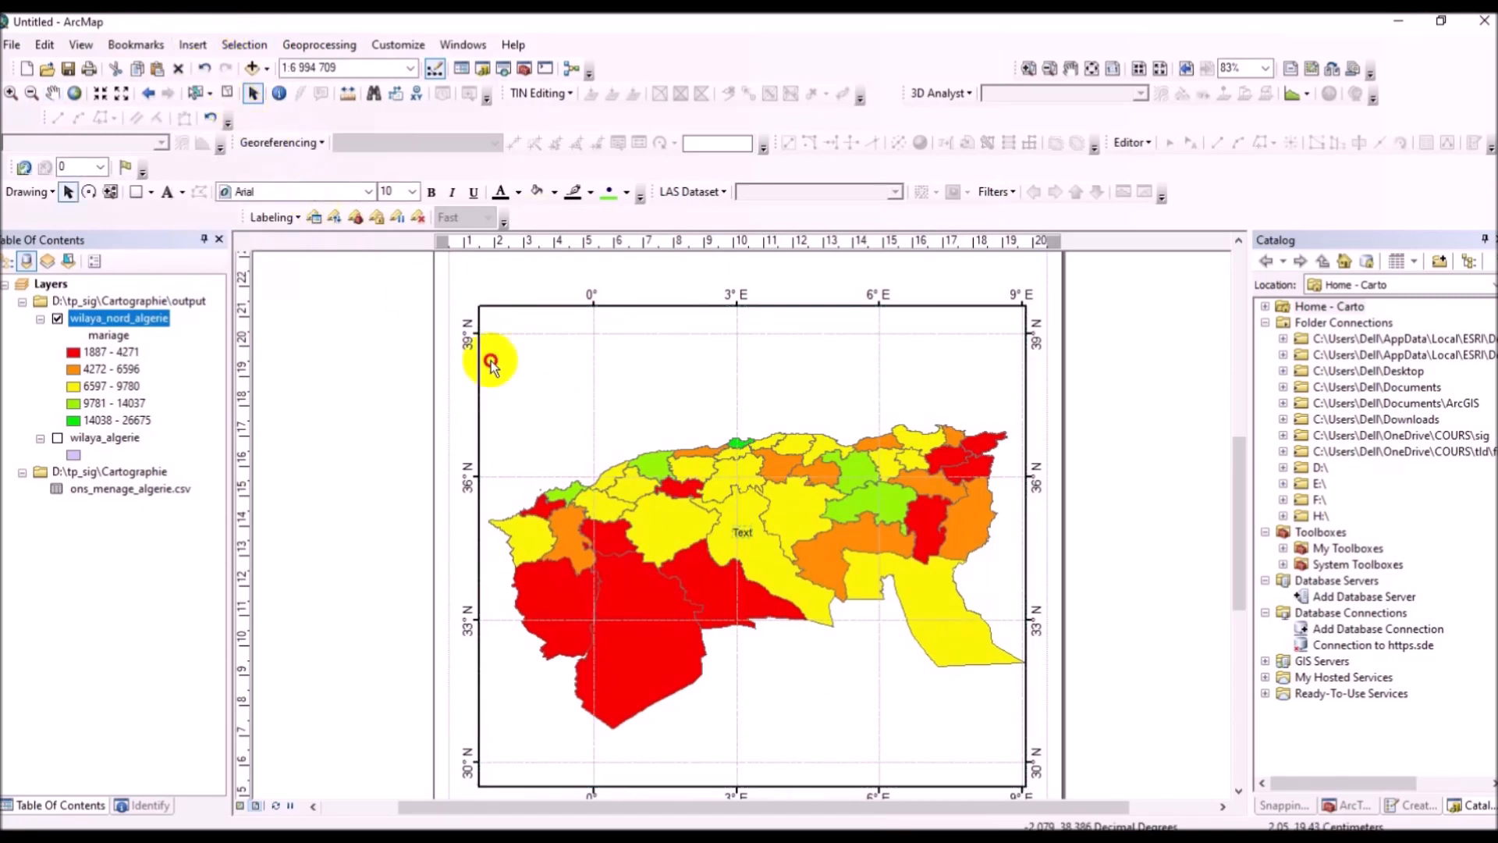
{"action": "left_click", "coordinate": [746, 534]}
{"action": "double_click", "coordinate": [747, 534]}
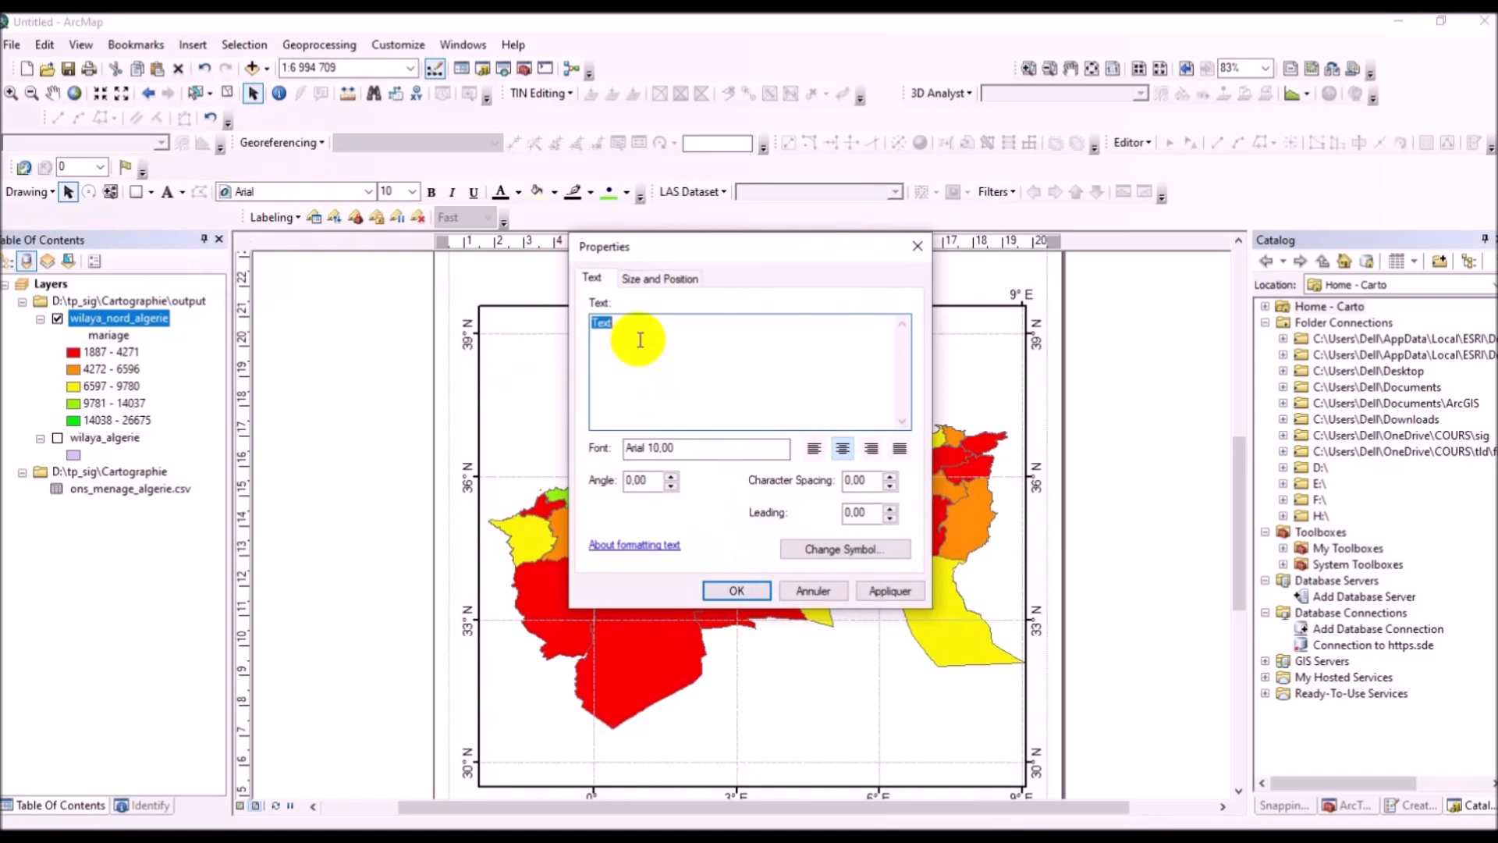
{"action": "type", "text": "Nombre de mariages par Wilaya"}
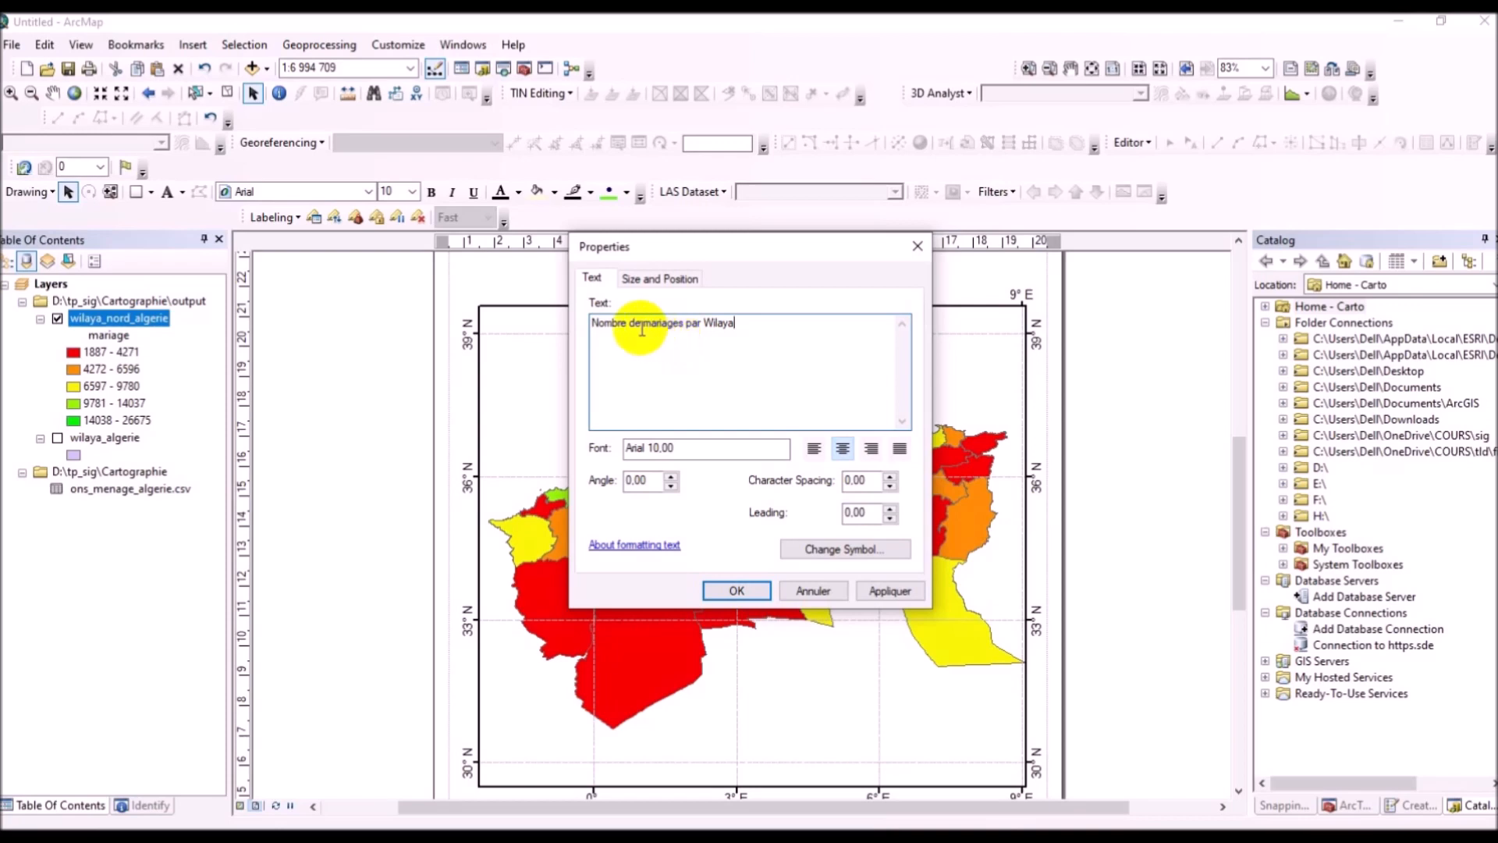
Step: Rewrite the start of the text in capitals as "NOMBRE DE MARIAGES PAR WILAYA", followed by an opening bracket and the year
{"action": "double_click", "coordinate": [610, 323]}
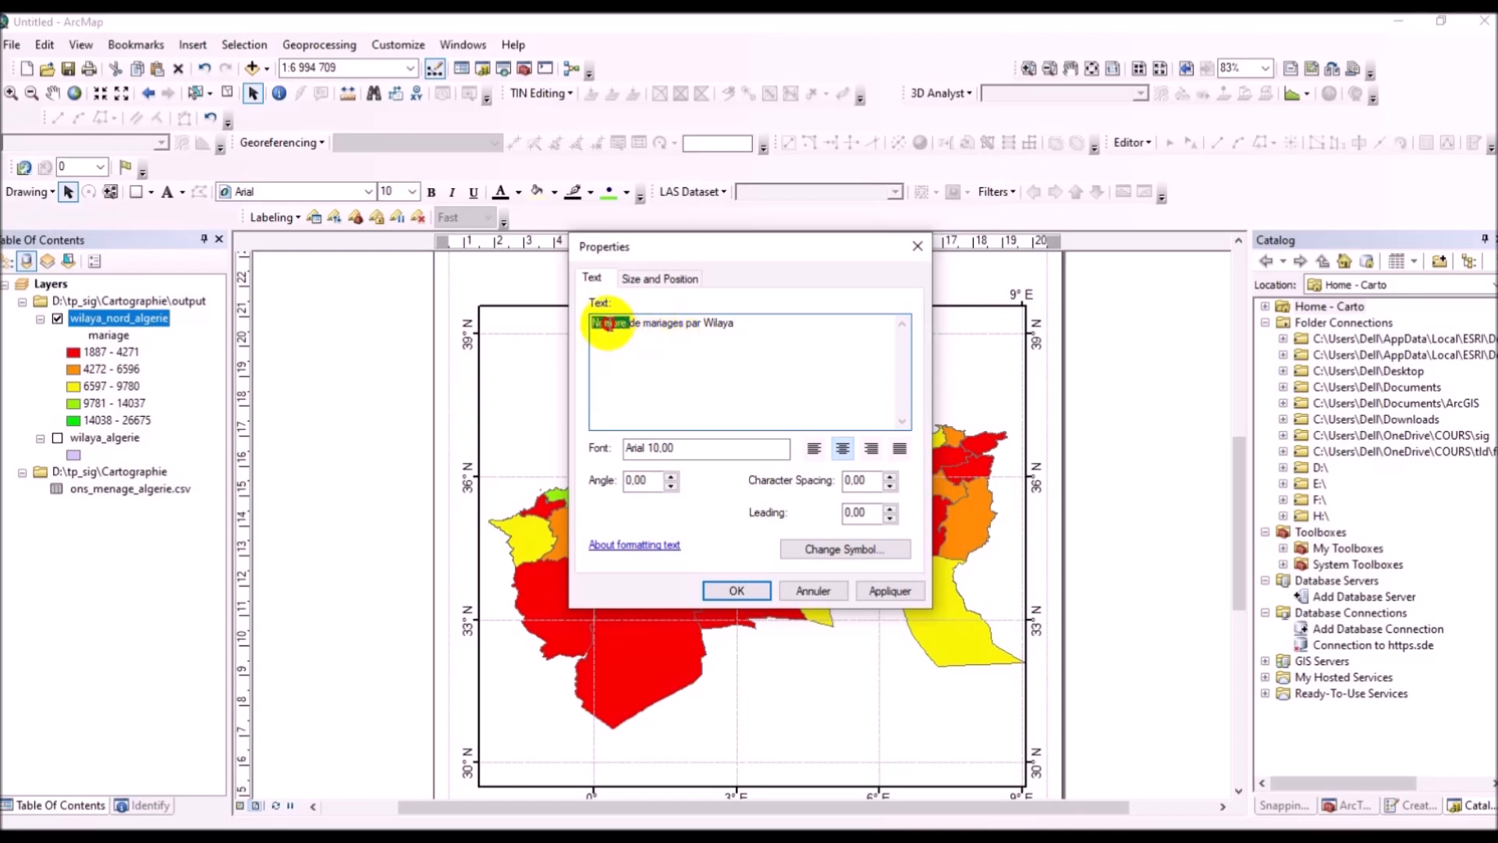
{"action": "type", "text": "NOMB"}
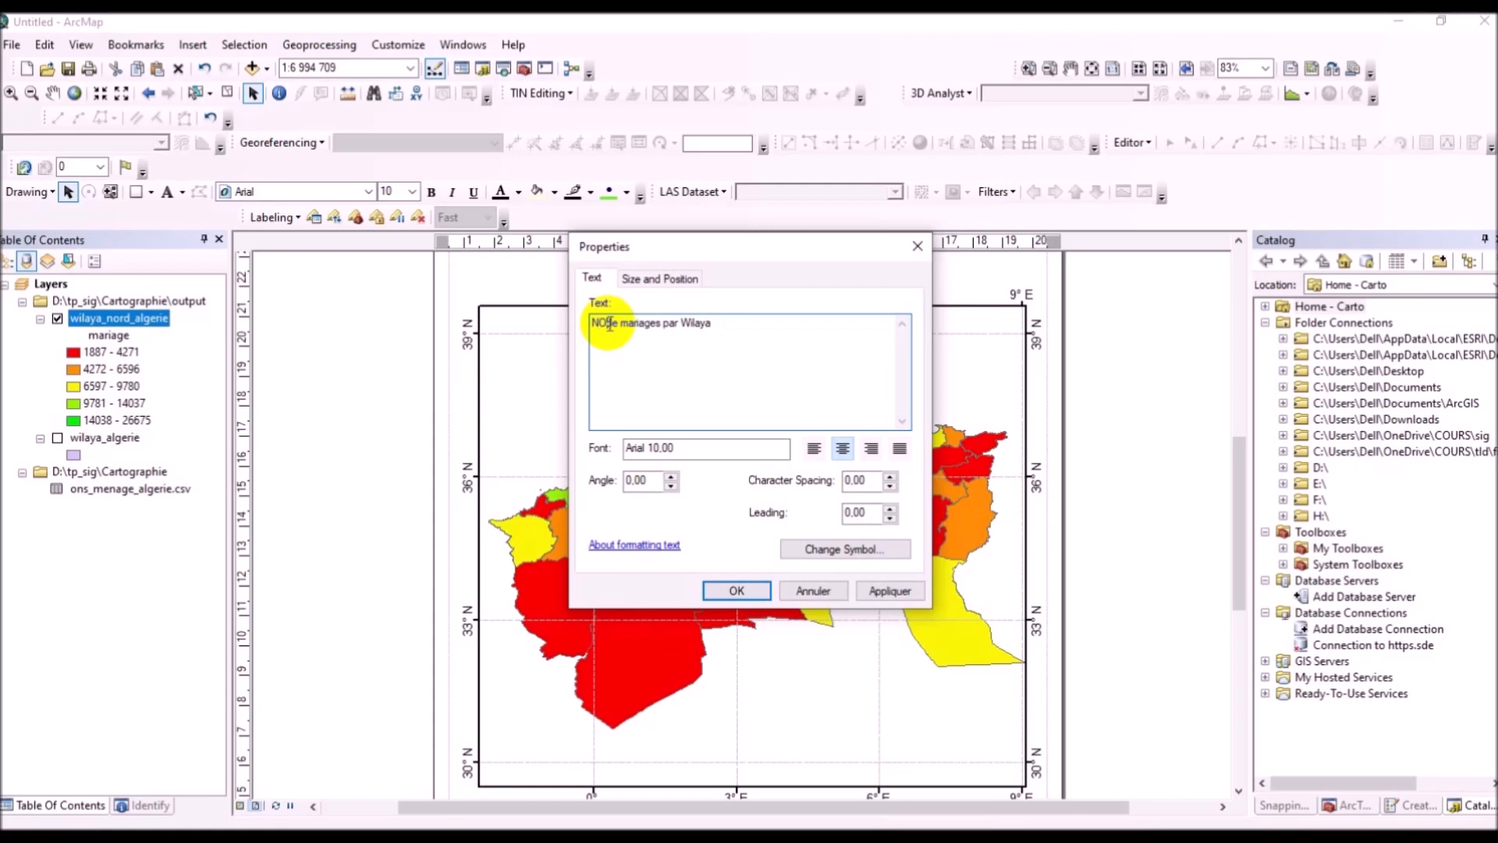
{"action": "type", "text": "RE"}
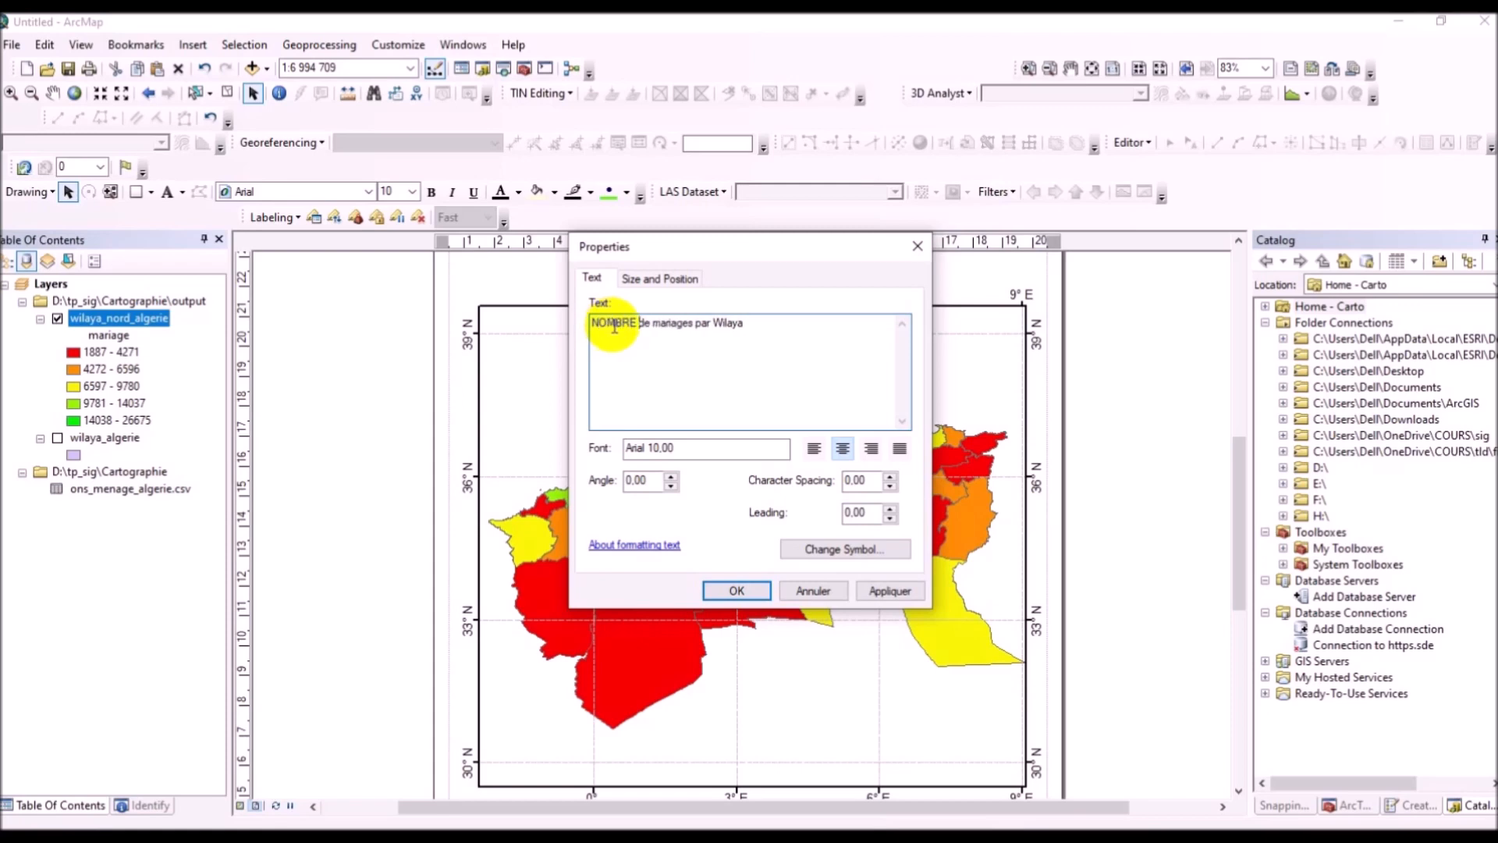
{"action": "type", "text": " DE MARIAGES"}
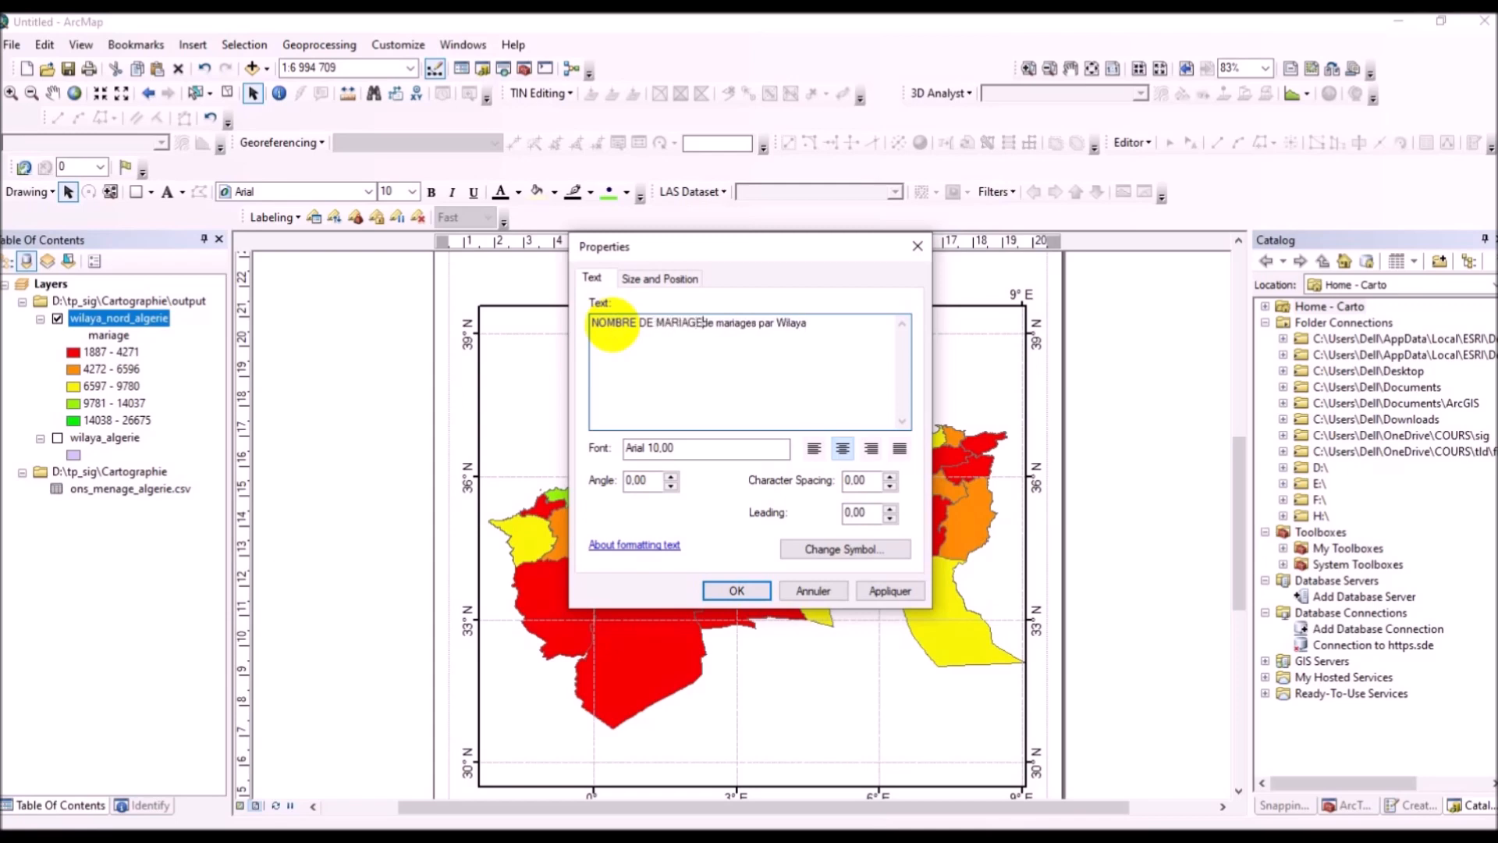
{"action": "type", "text": " PAR WILAYA "}
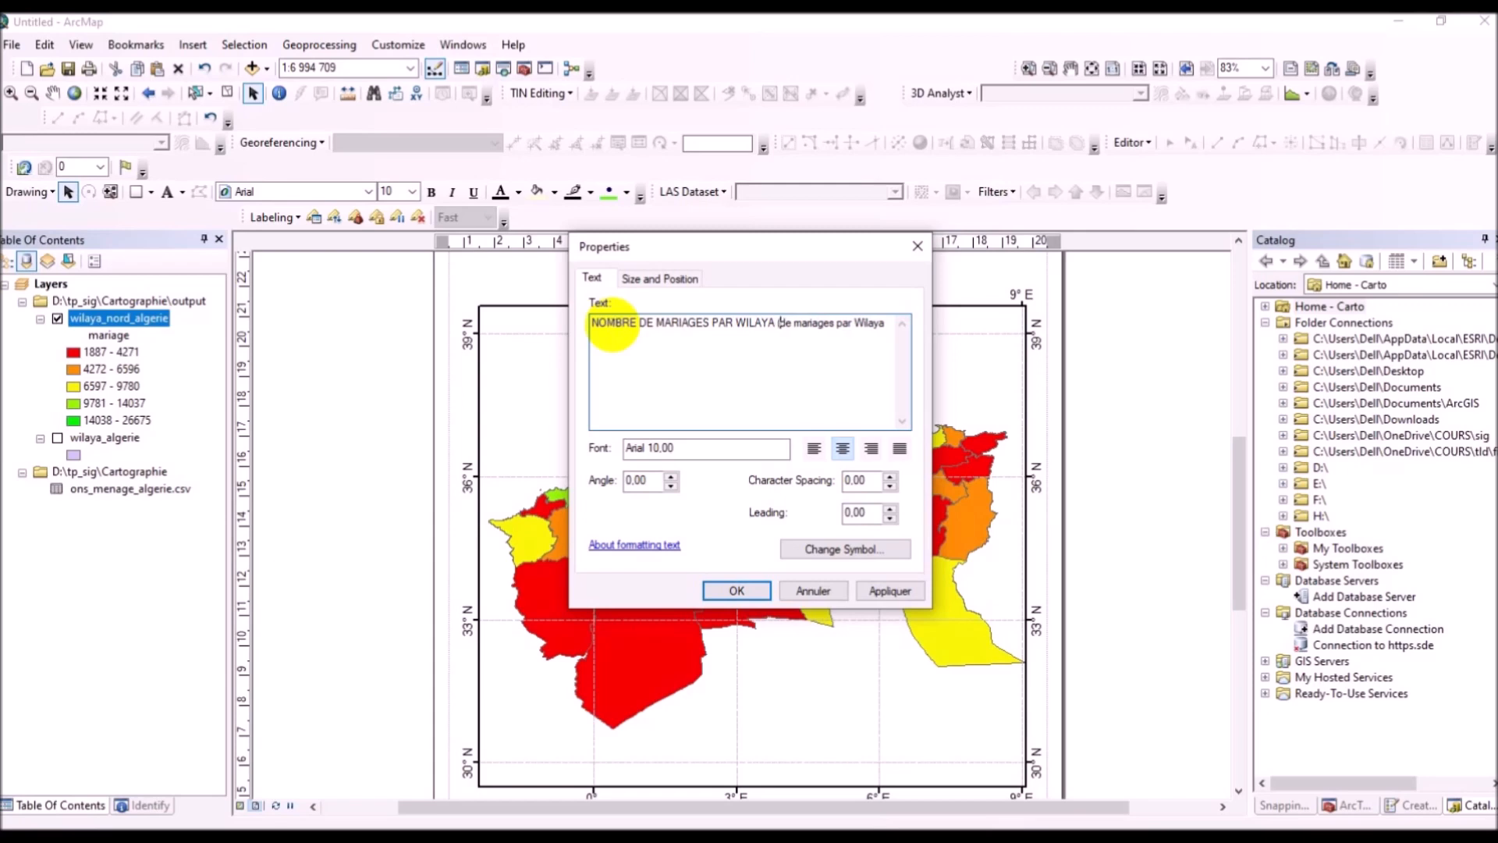
{"action": "type", "text": " (2022"}
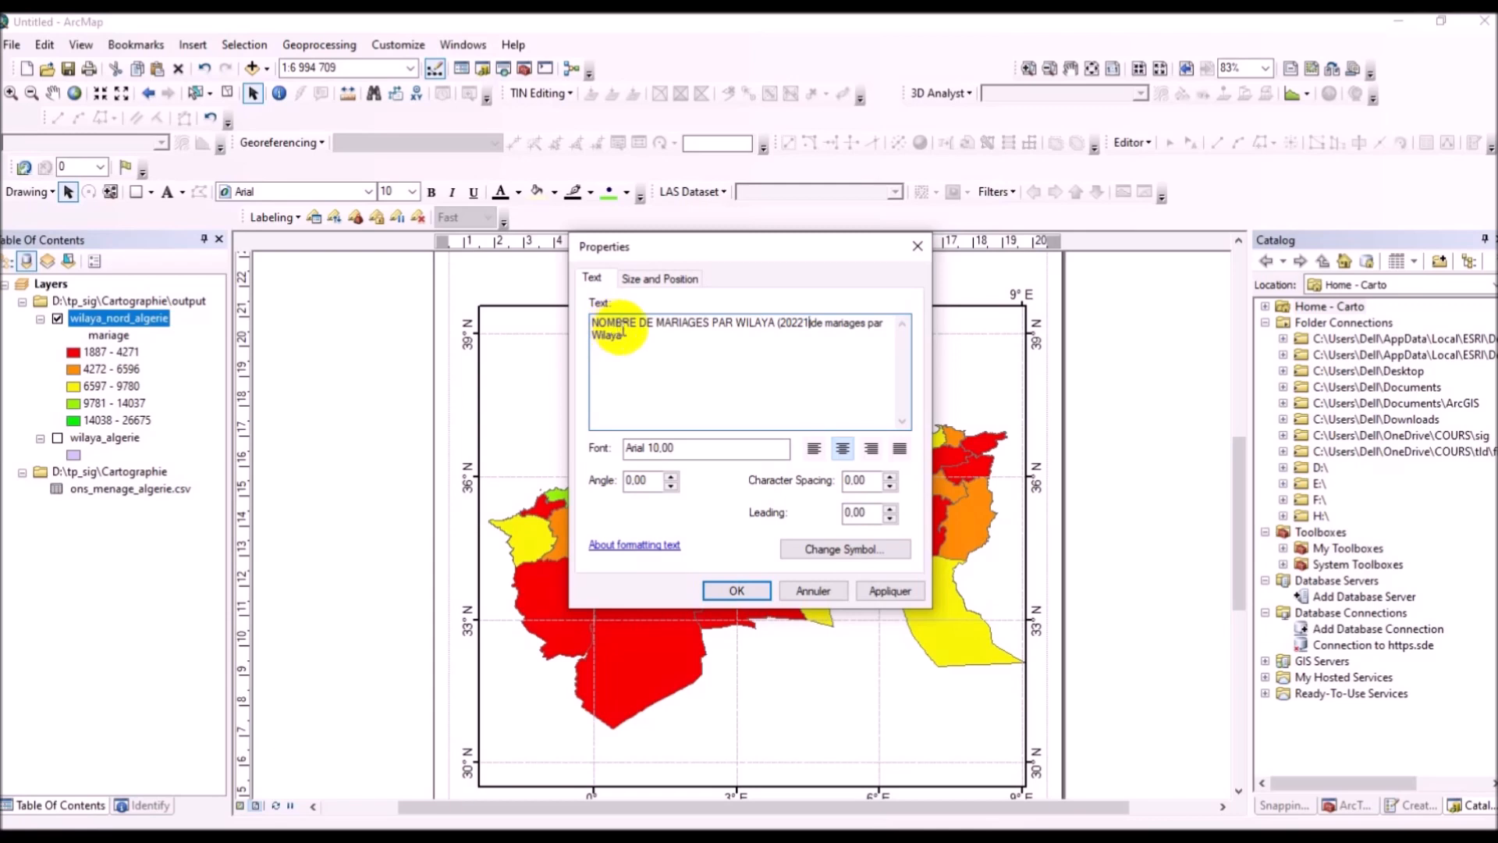
Step: Delete the leftover lowercase "de mariages par Wilaya" from the end of the text and correct the year to 2021
{"action": "key", "text": "Delete"}
{"action": "key", "text": "Delete"}
{"action": "key", "text": "Delete"}
{"action": "key", "text": "Delete"}
{"action": "key", "text": "Delete"}
{"action": "key", "text": "Delete"}
{"action": "key", "text": "Delete"}
{"action": "key", "text": "Delete"}
{"action": "key", "text": "Delete"}
{"action": "key", "text": "Delete"}
{"action": "key", "text": "Delete"}
{"action": "key", "text": "Delete"}
{"action": "key", "text": "Delete"}
{"action": "key", "text": "Delete"}
{"action": "key", "text": "Delete"}
{"action": "key", "text": "Delete"}
{"action": "key", "text": "Delete"}
{"action": "key", "text": "Delete"}
{"action": "key", "text": "Delete"}
{"action": "key", "text": "Delete"}
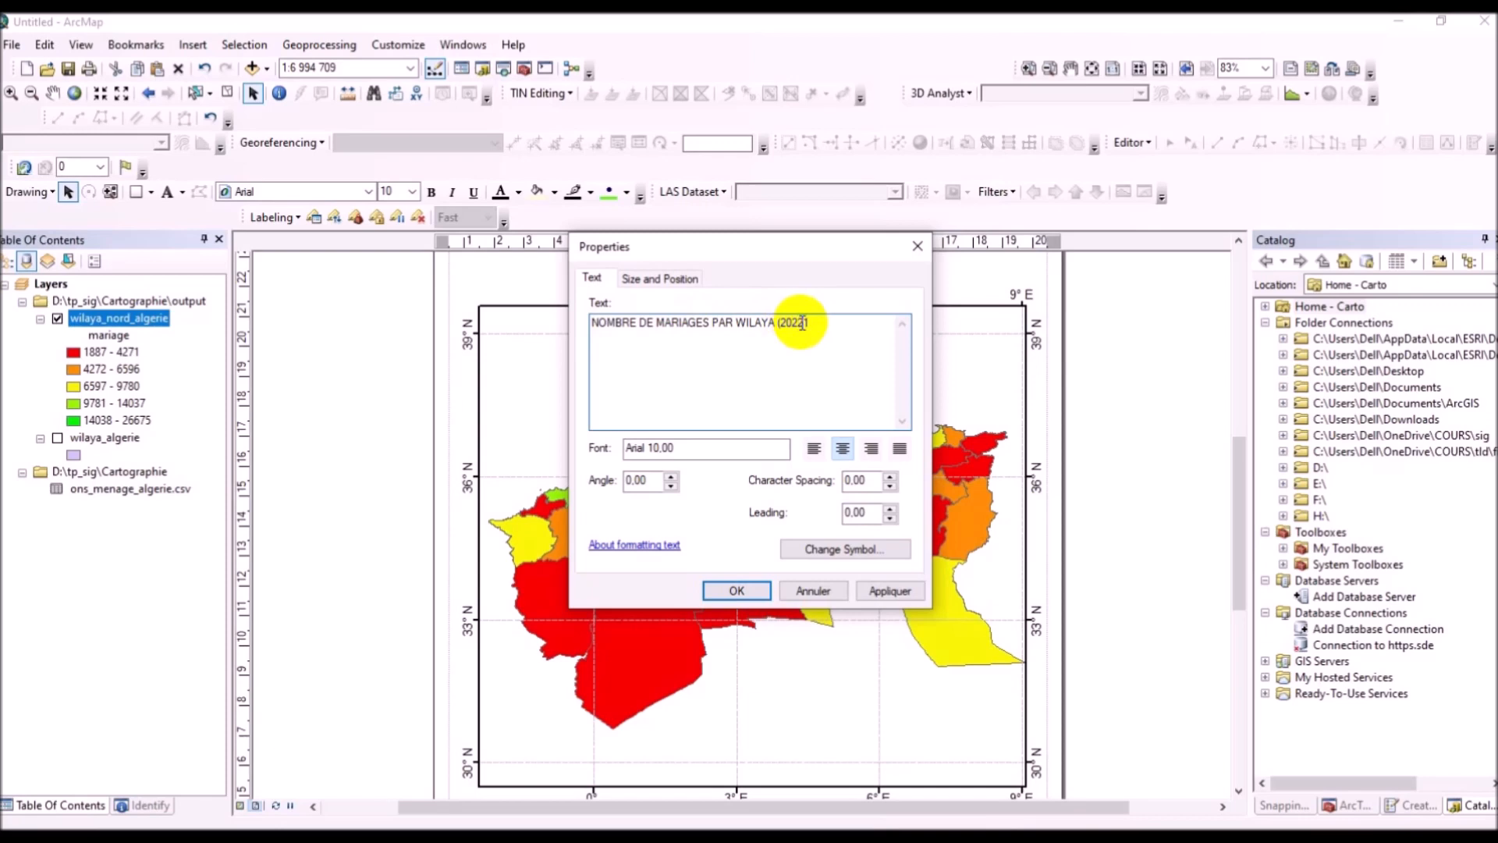
Step: Reword the title to "ETAT DES MARIAGES PAR WILAYA (2021)" and apply it to the layout
{"action": "double_click", "coordinate": [618, 322]}
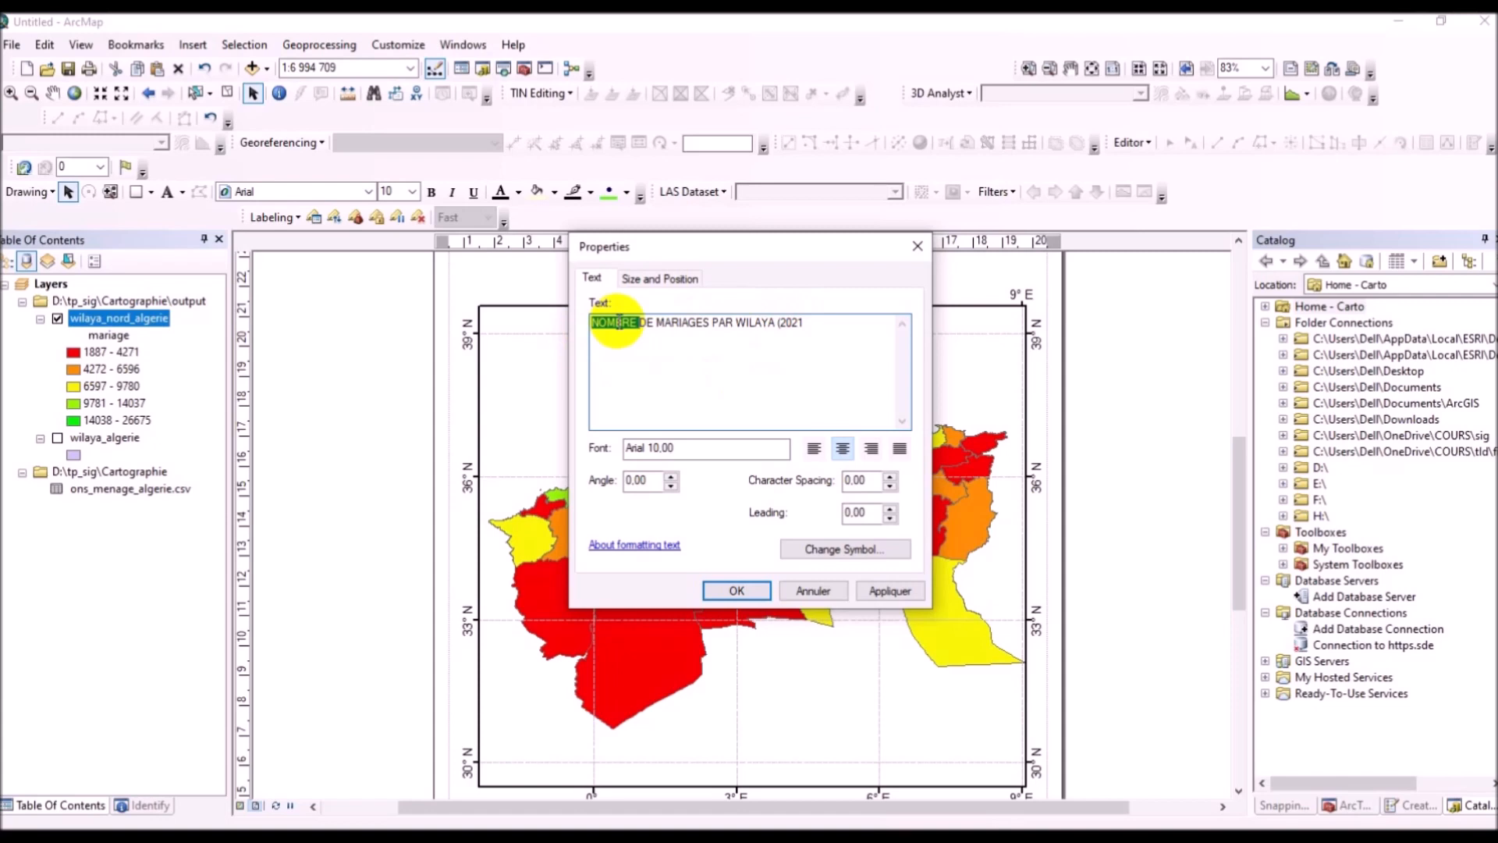
{"action": "type", "text": "ETAT"}
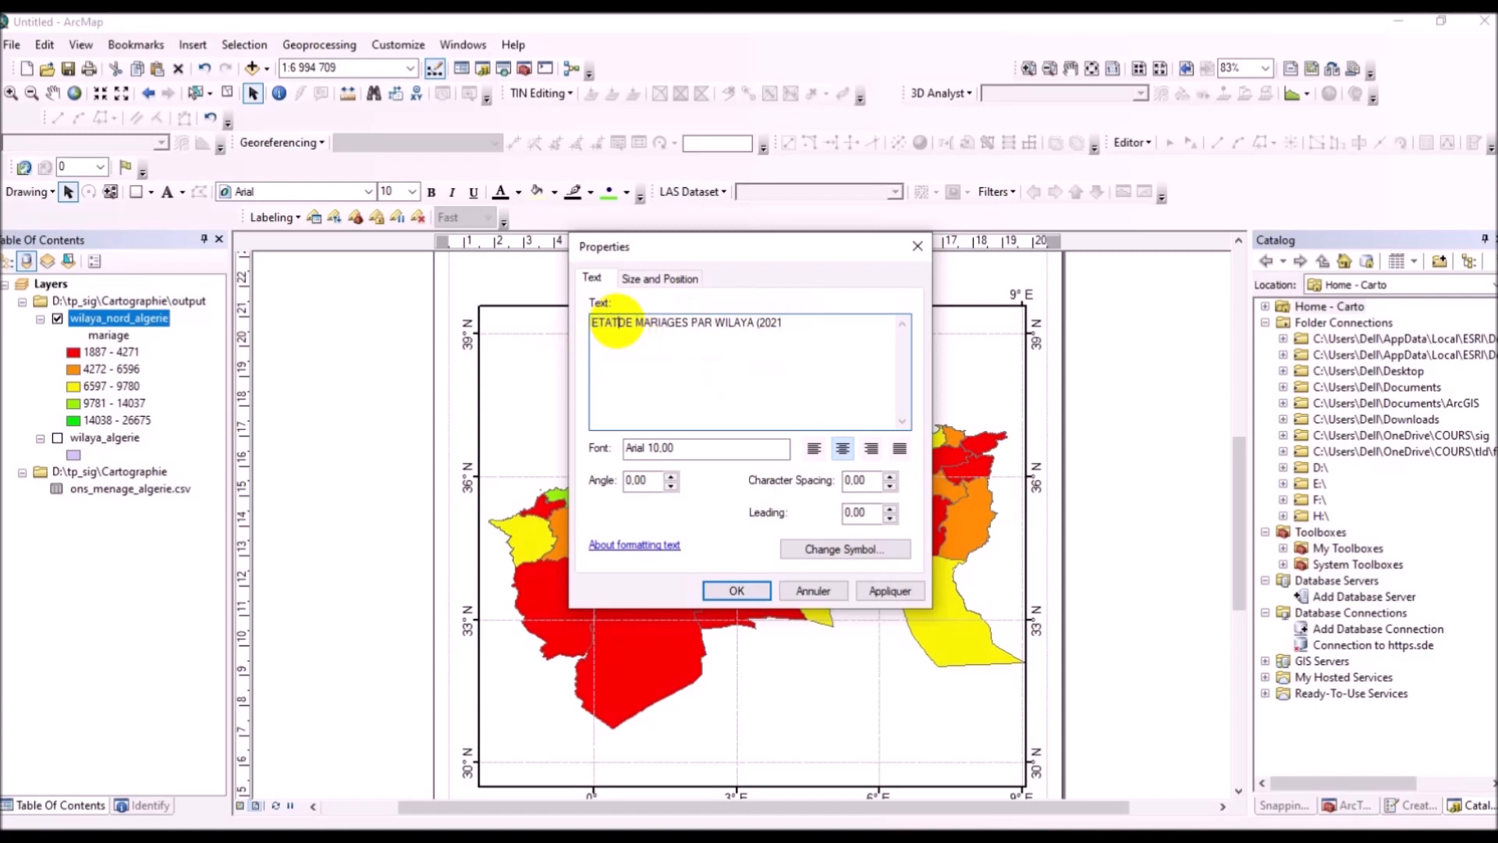
{"action": "type", "text": " DE"}
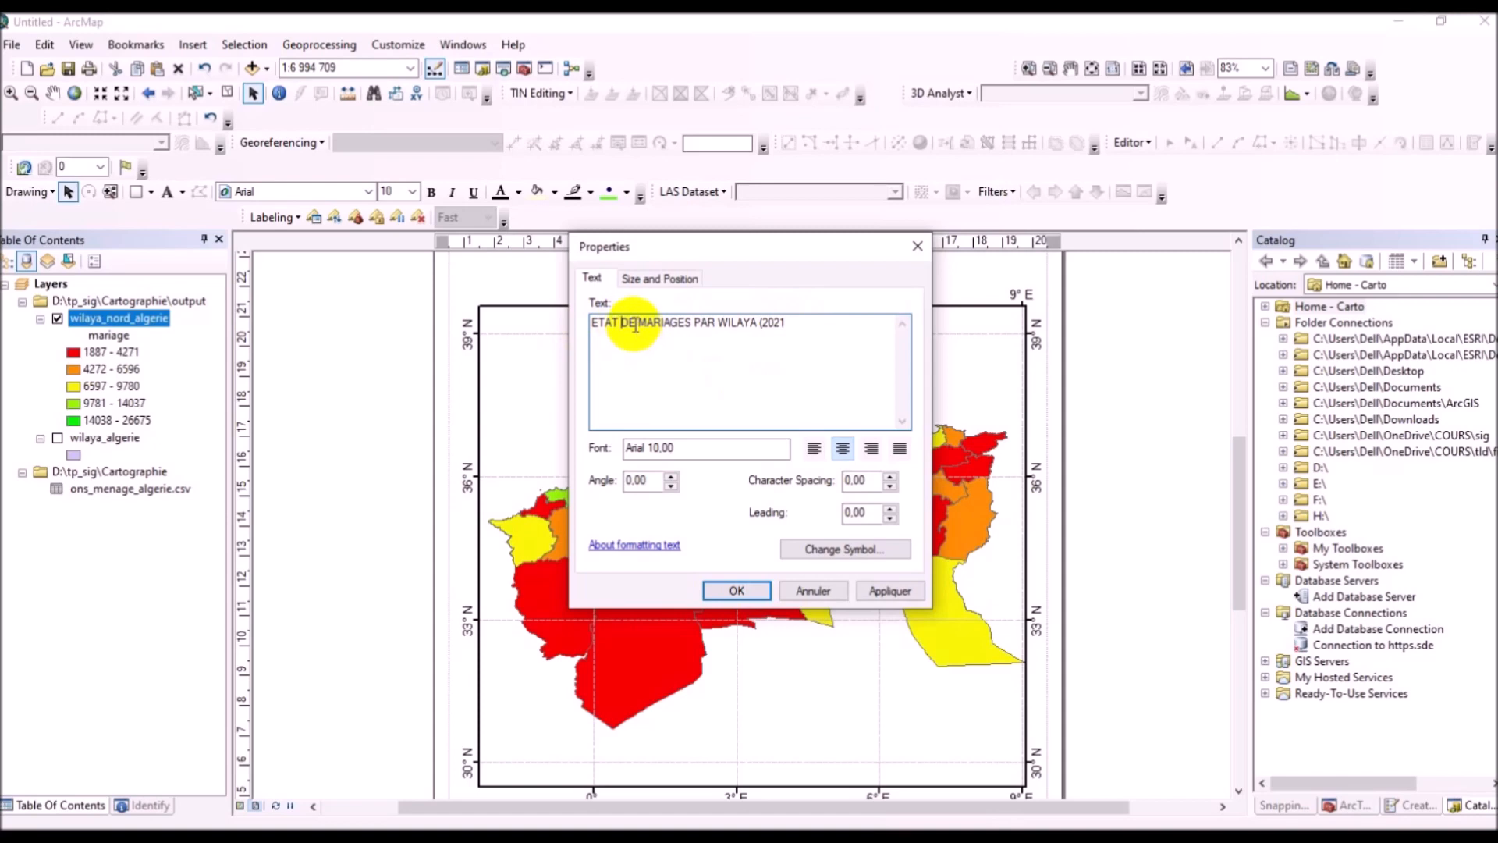
{"action": "type", "text": "S"}
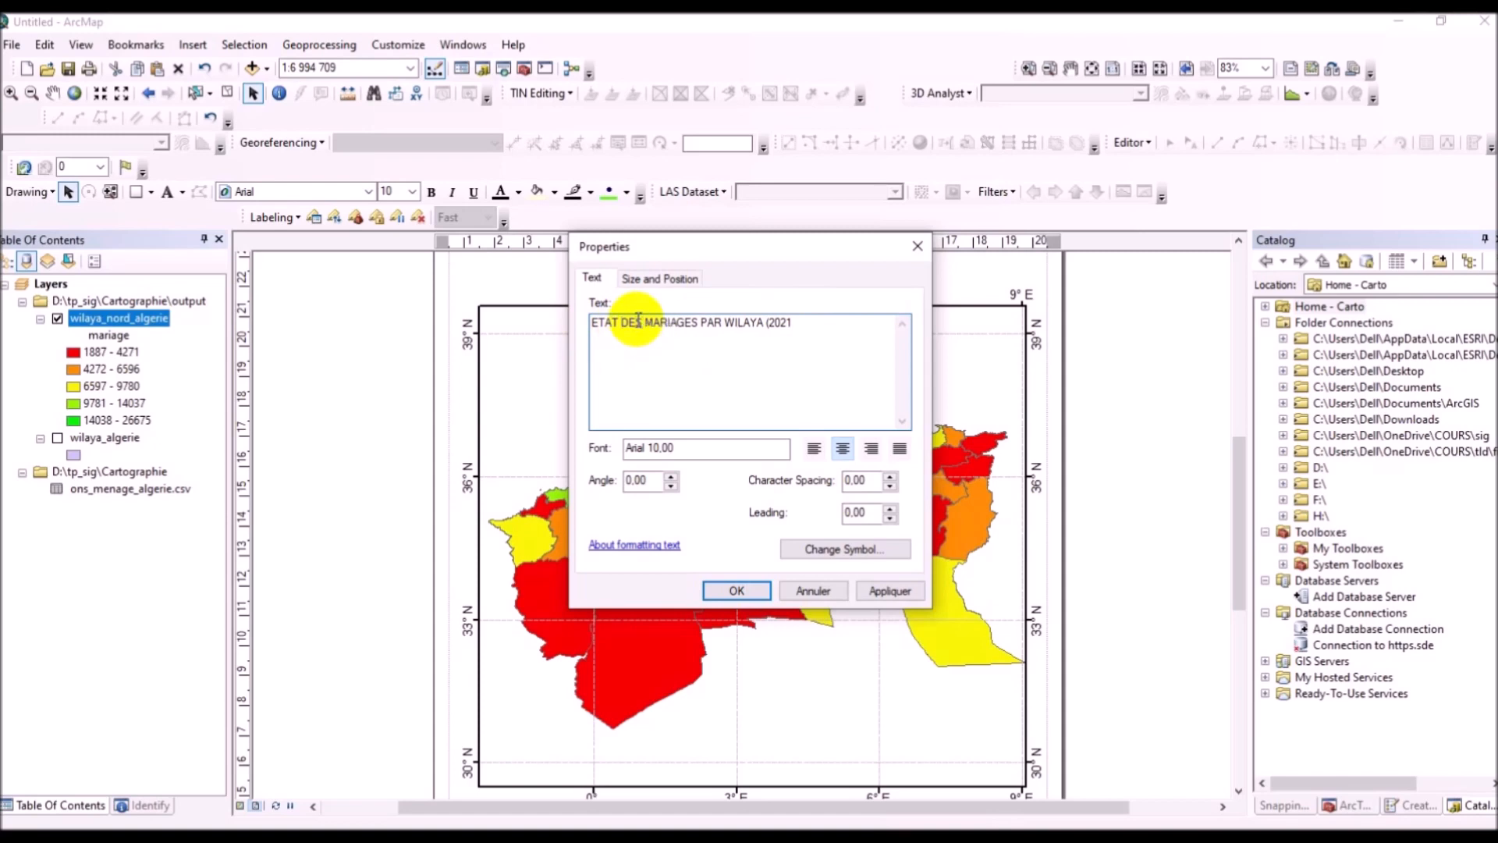
{"action": "left_click", "coordinate": [793, 327]}
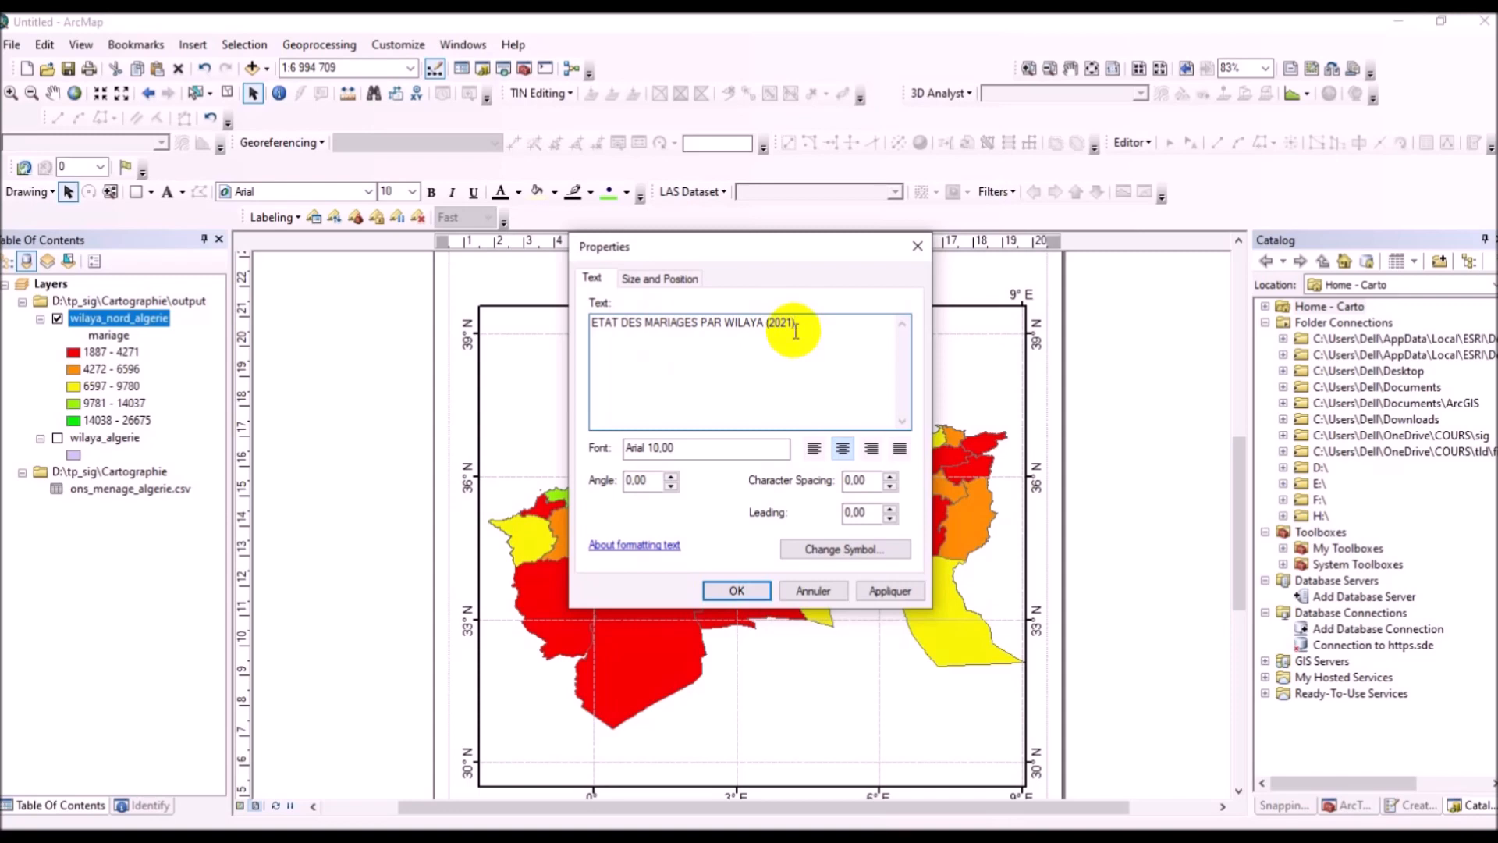
{"action": "left_click", "coordinate": [882, 597]}
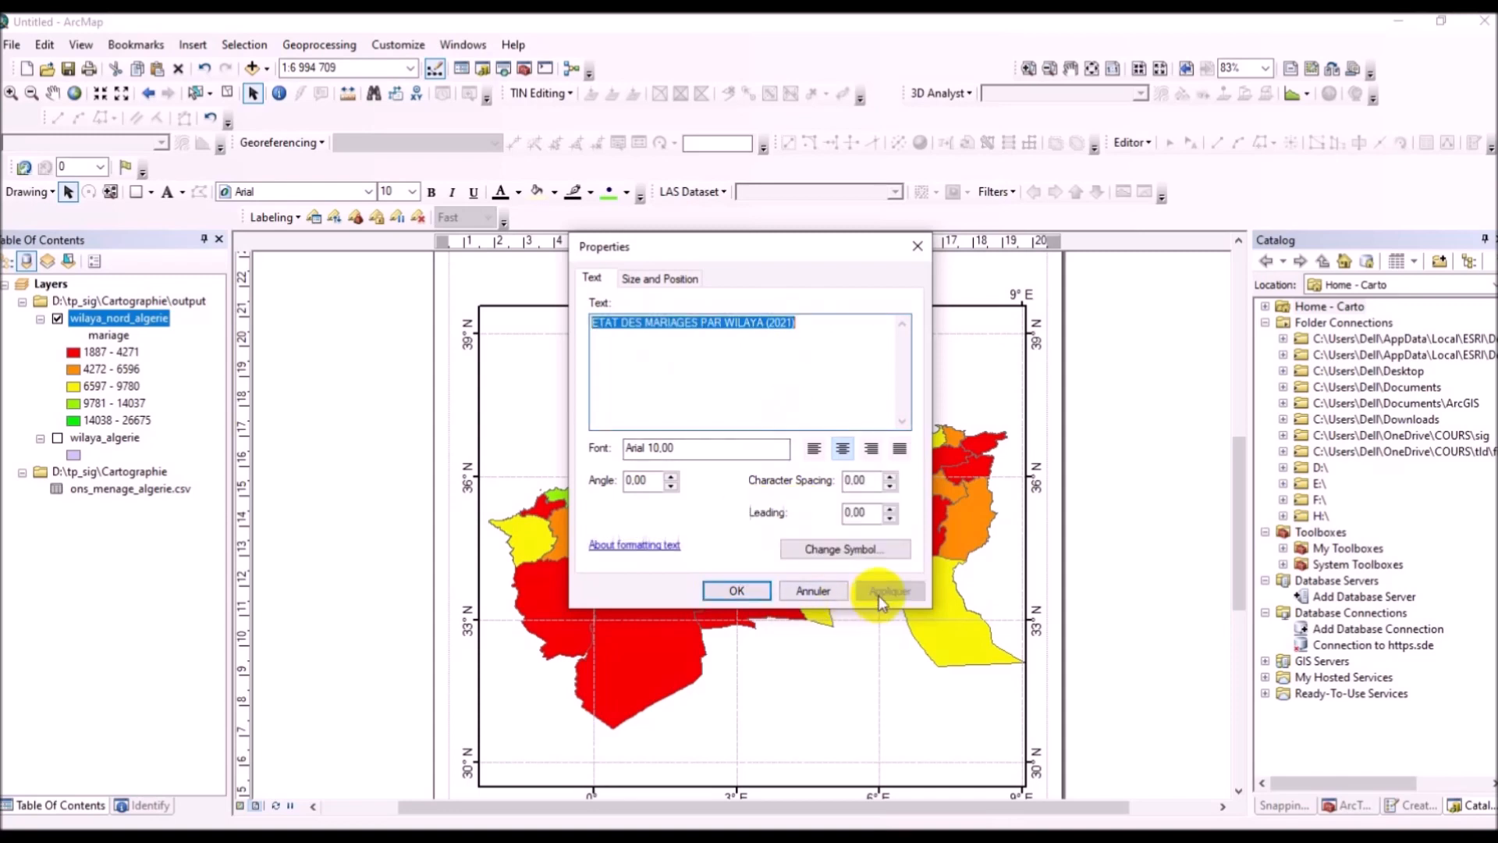
{"action": "left_click", "coordinate": [741, 593]}
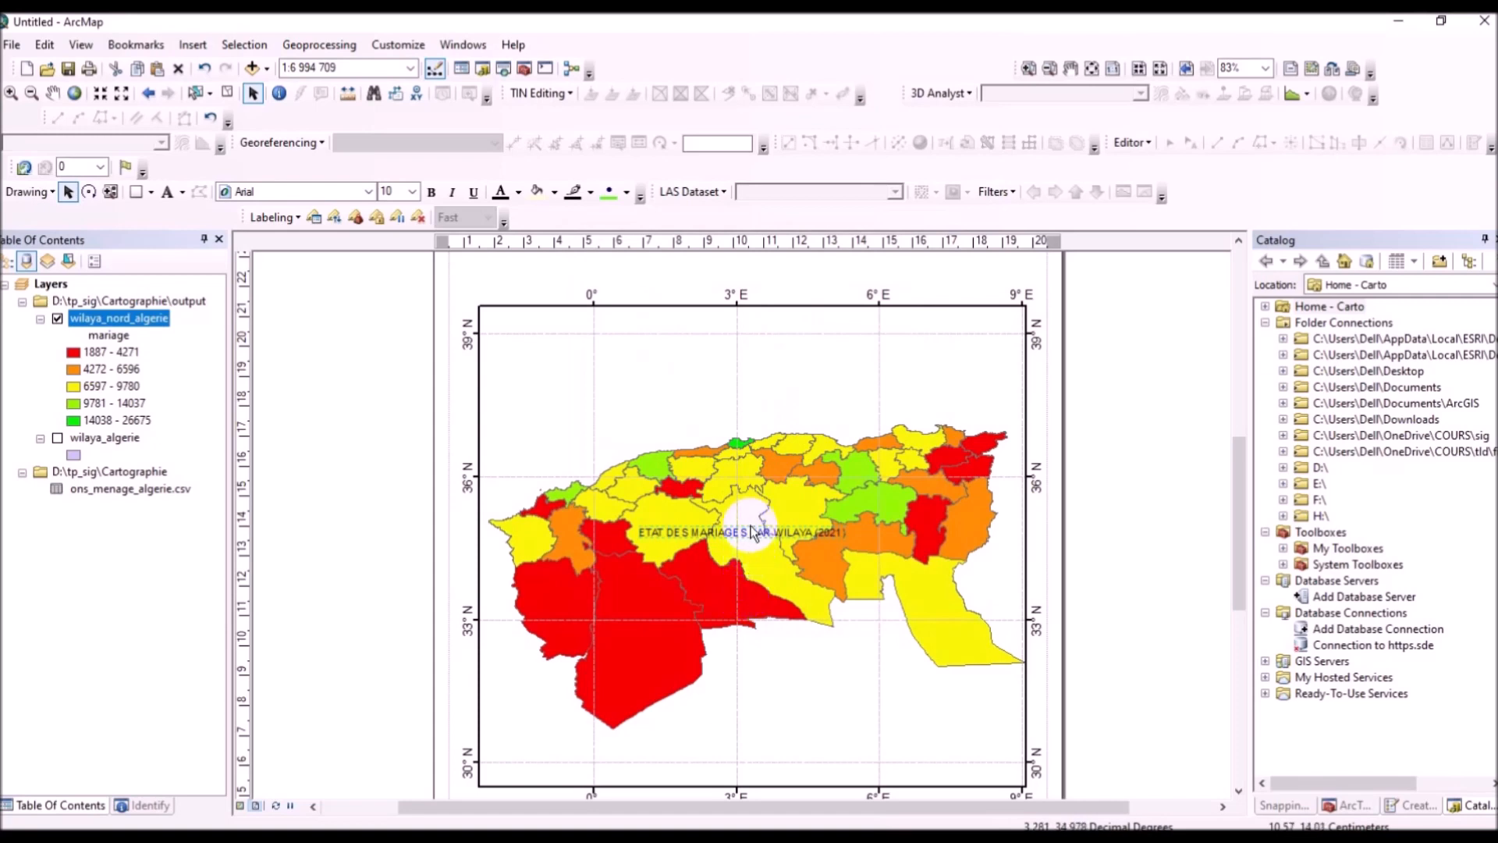
Step: Move the title to the top centre of the map frame and format it in bold at size 14
{"action": "left_click_drag", "start_coordinate": [752, 533], "coordinate": [745, 336]}
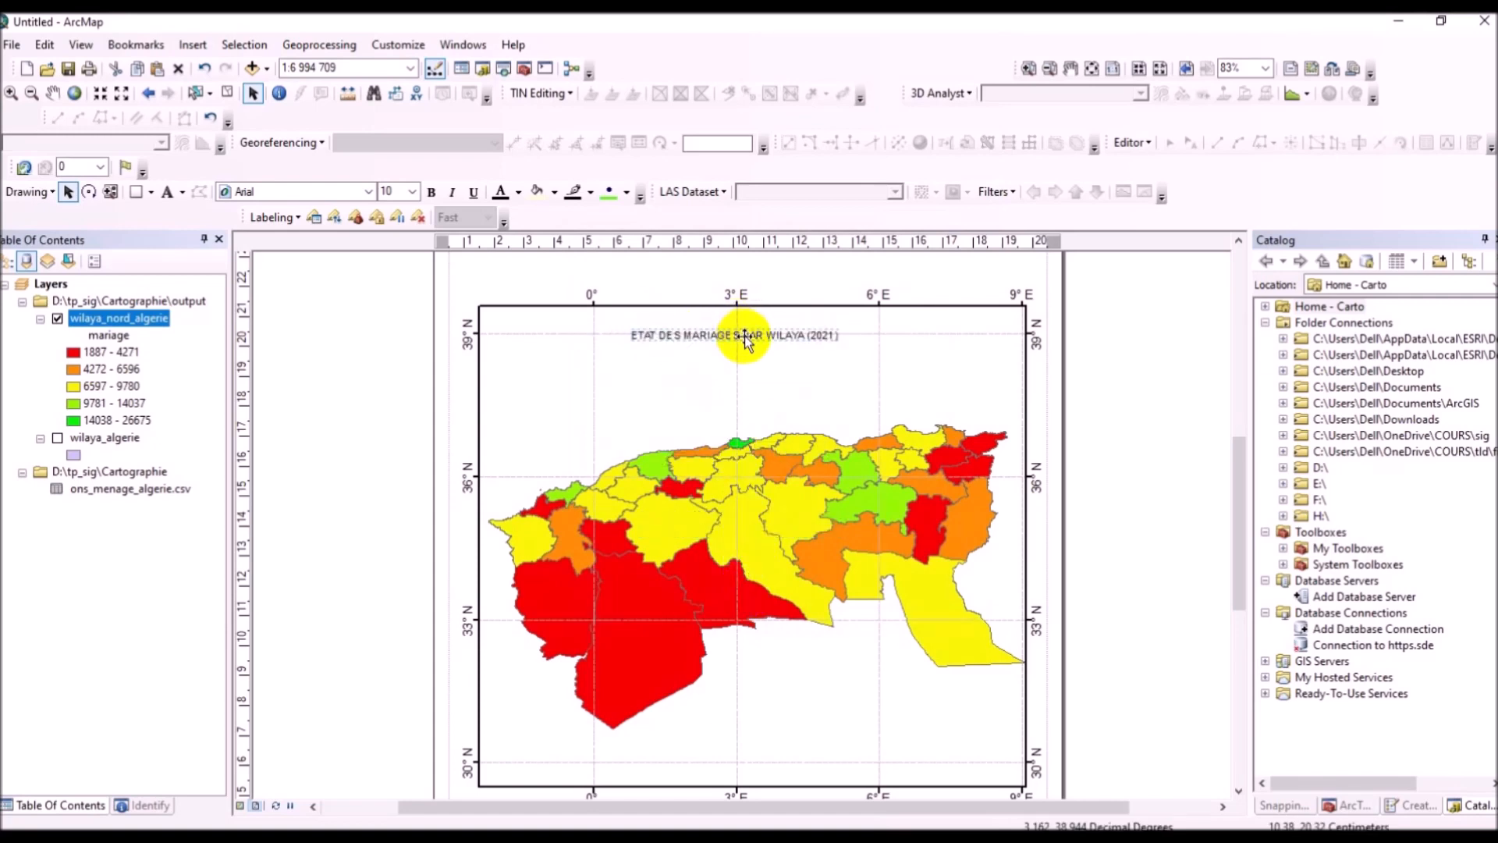
{"action": "double_click", "coordinate": [745, 336]}
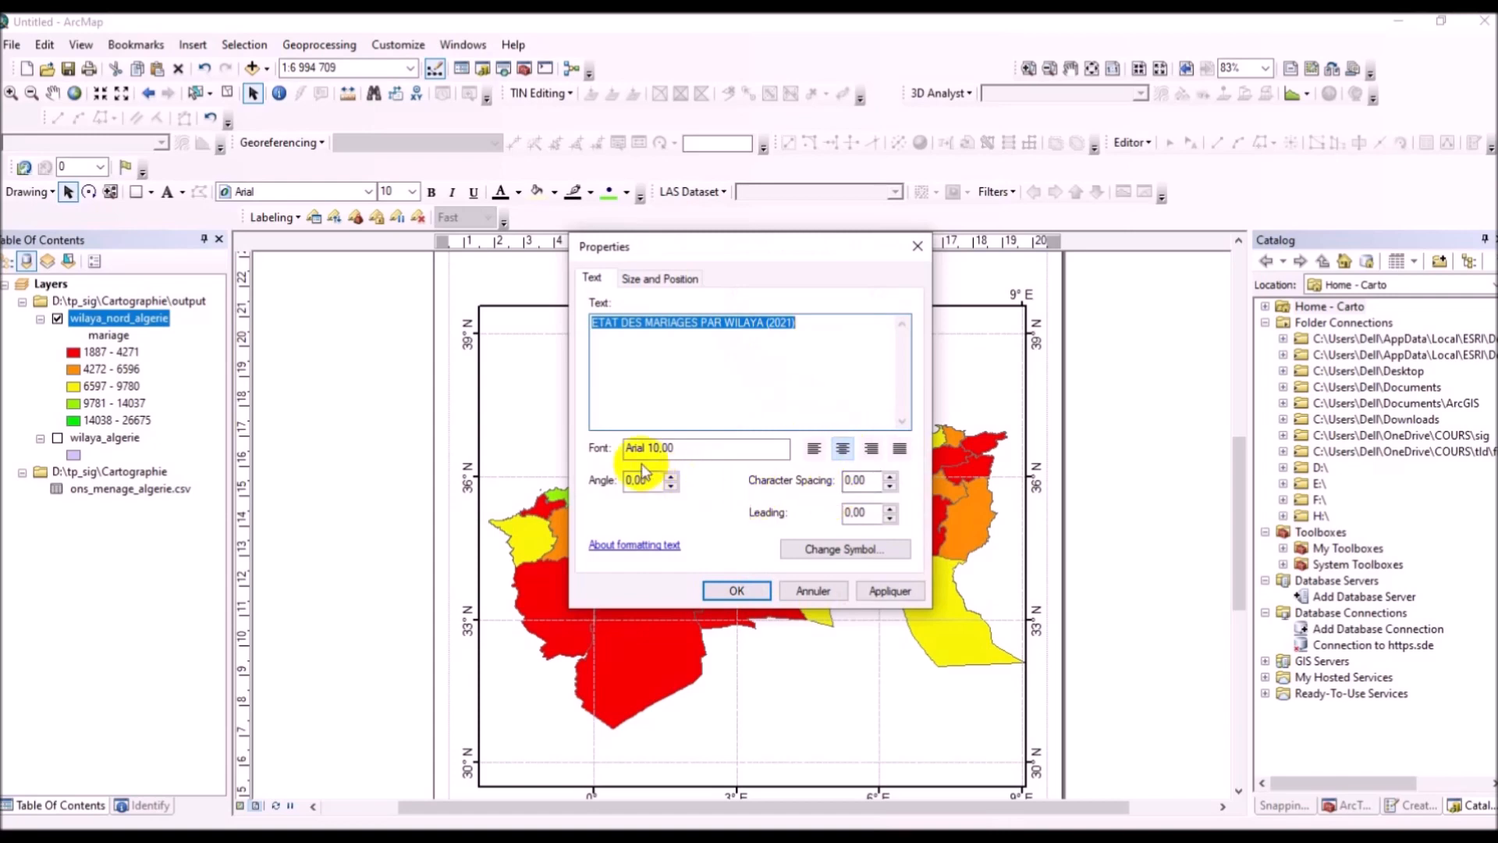
{"action": "left_click", "coordinate": [840, 550]}
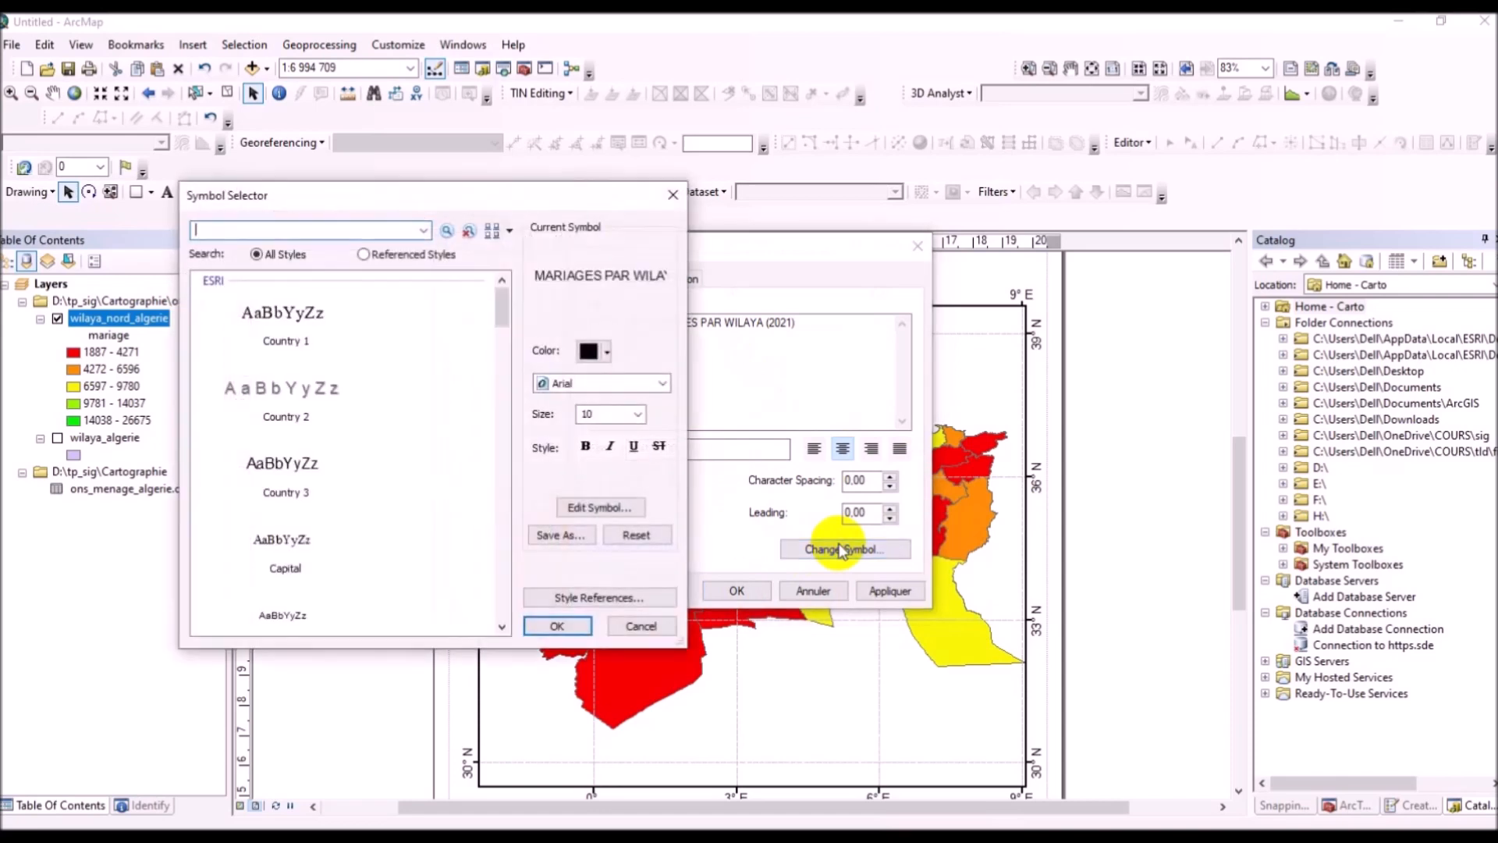
{"action": "left_click", "coordinate": [637, 414]}
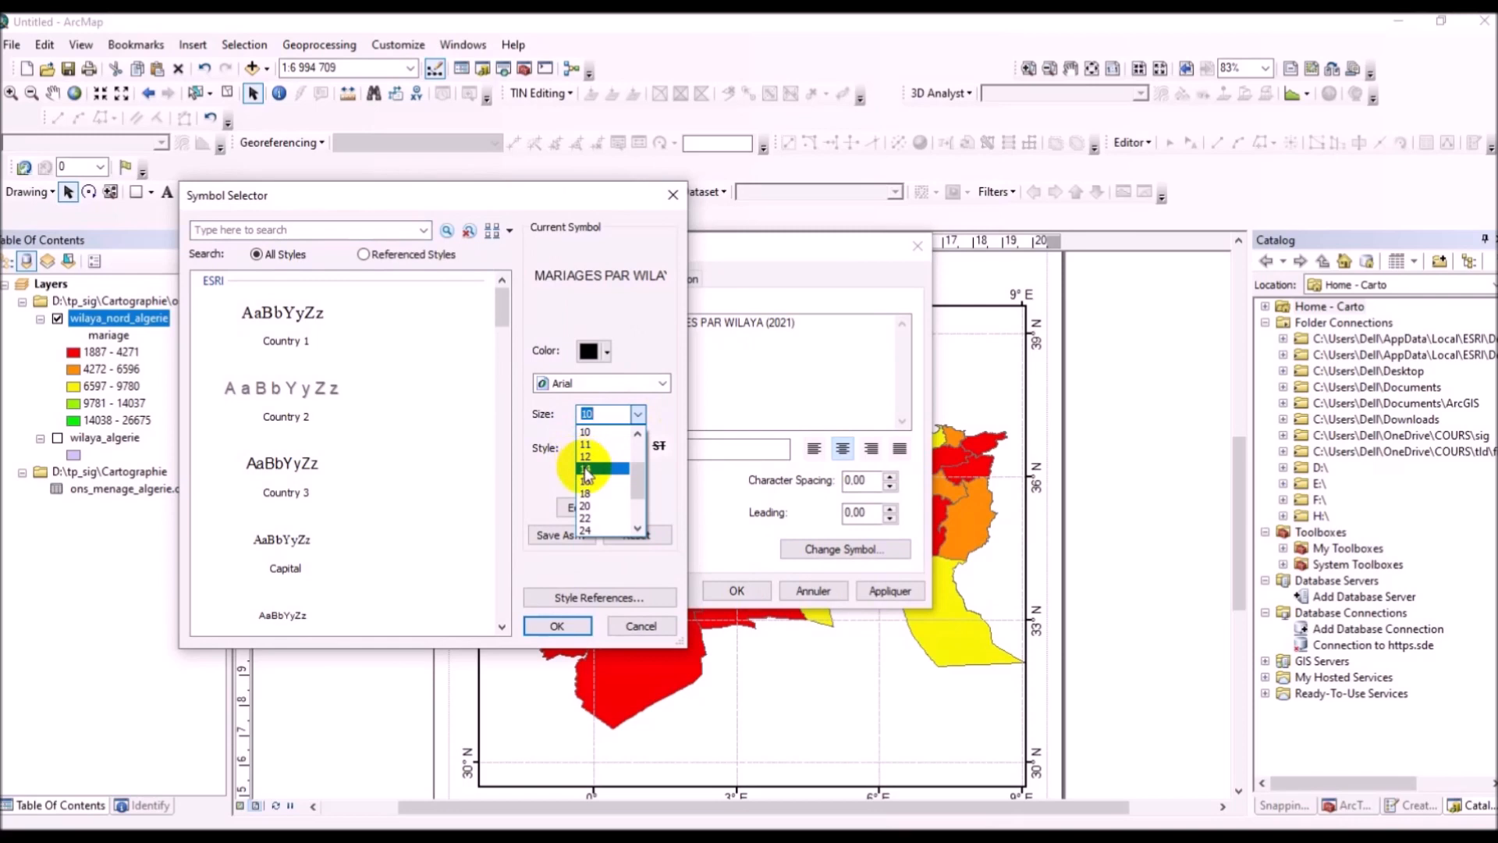
{"action": "left_click", "coordinate": [585, 468]}
{"action": "left_click", "coordinate": [585, 445]}
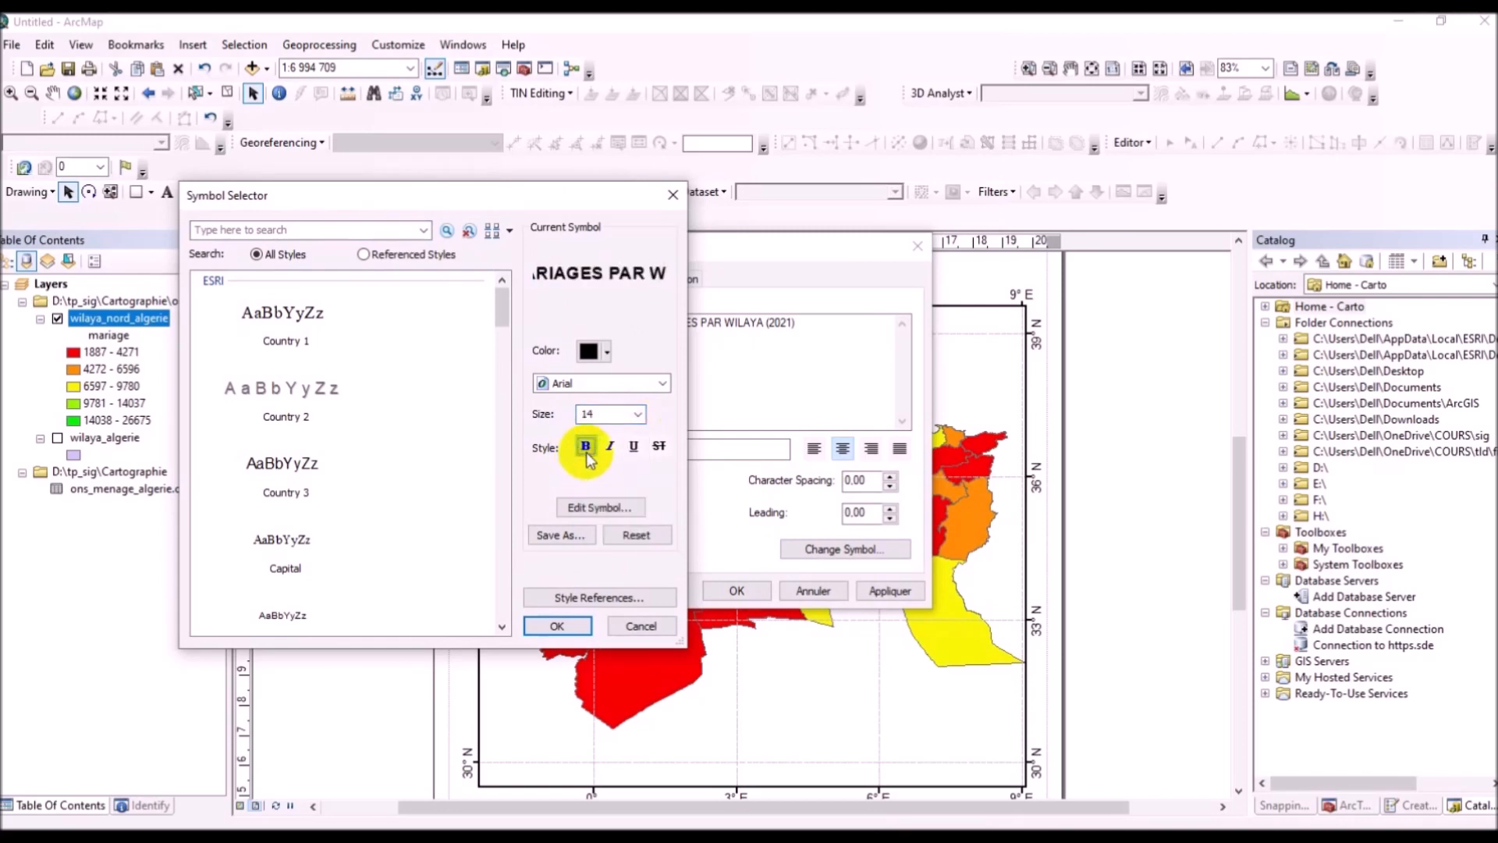
{"action": "left_click", "coordinate": [556, 625]}
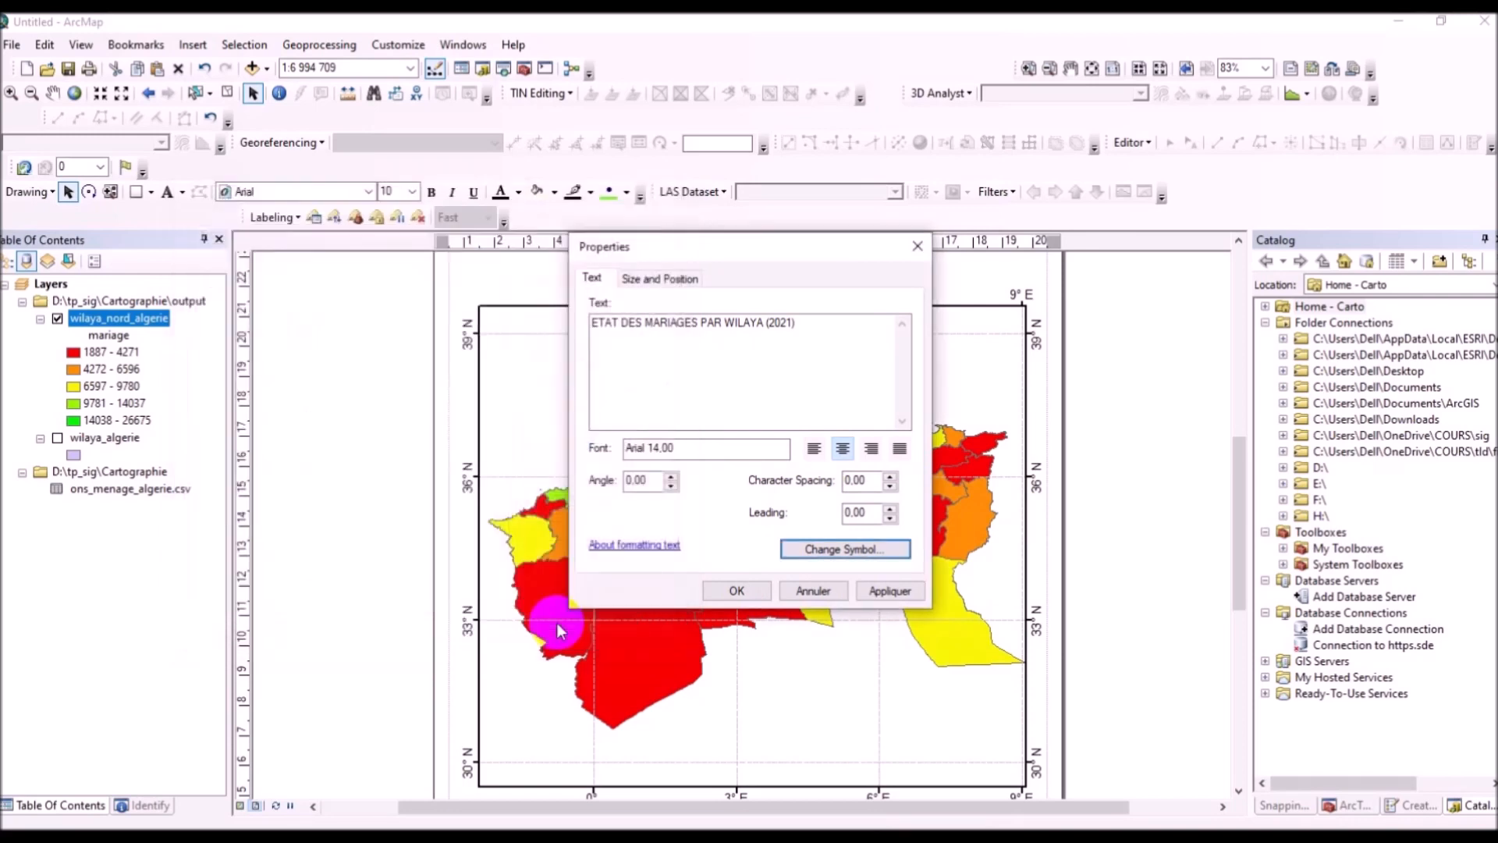
{"action": "left_click", "coordinate": [873, 591]}
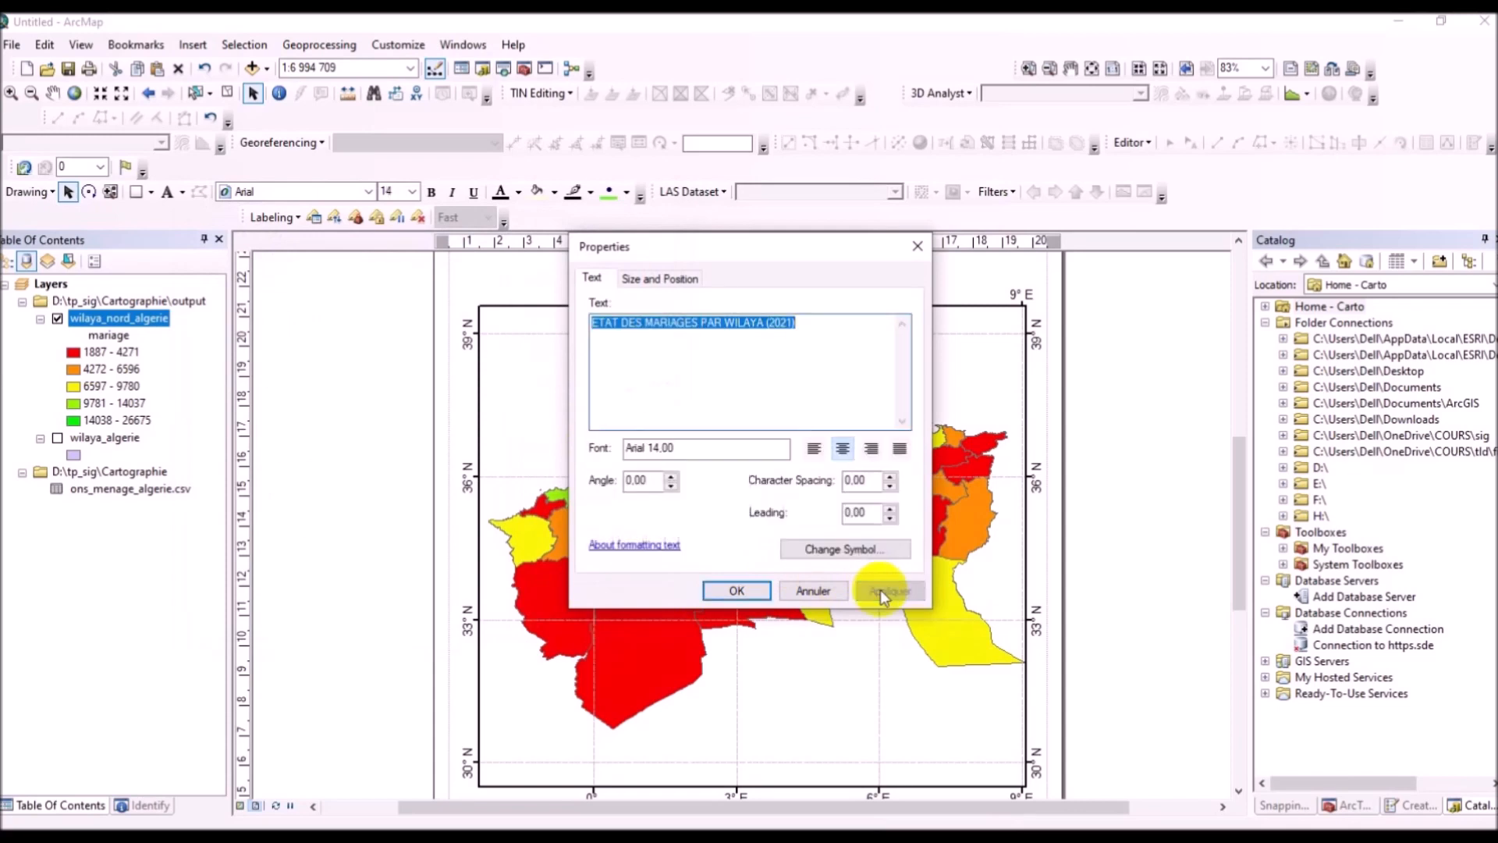
{"action": "left_click", "coordinate": [734, 590]}
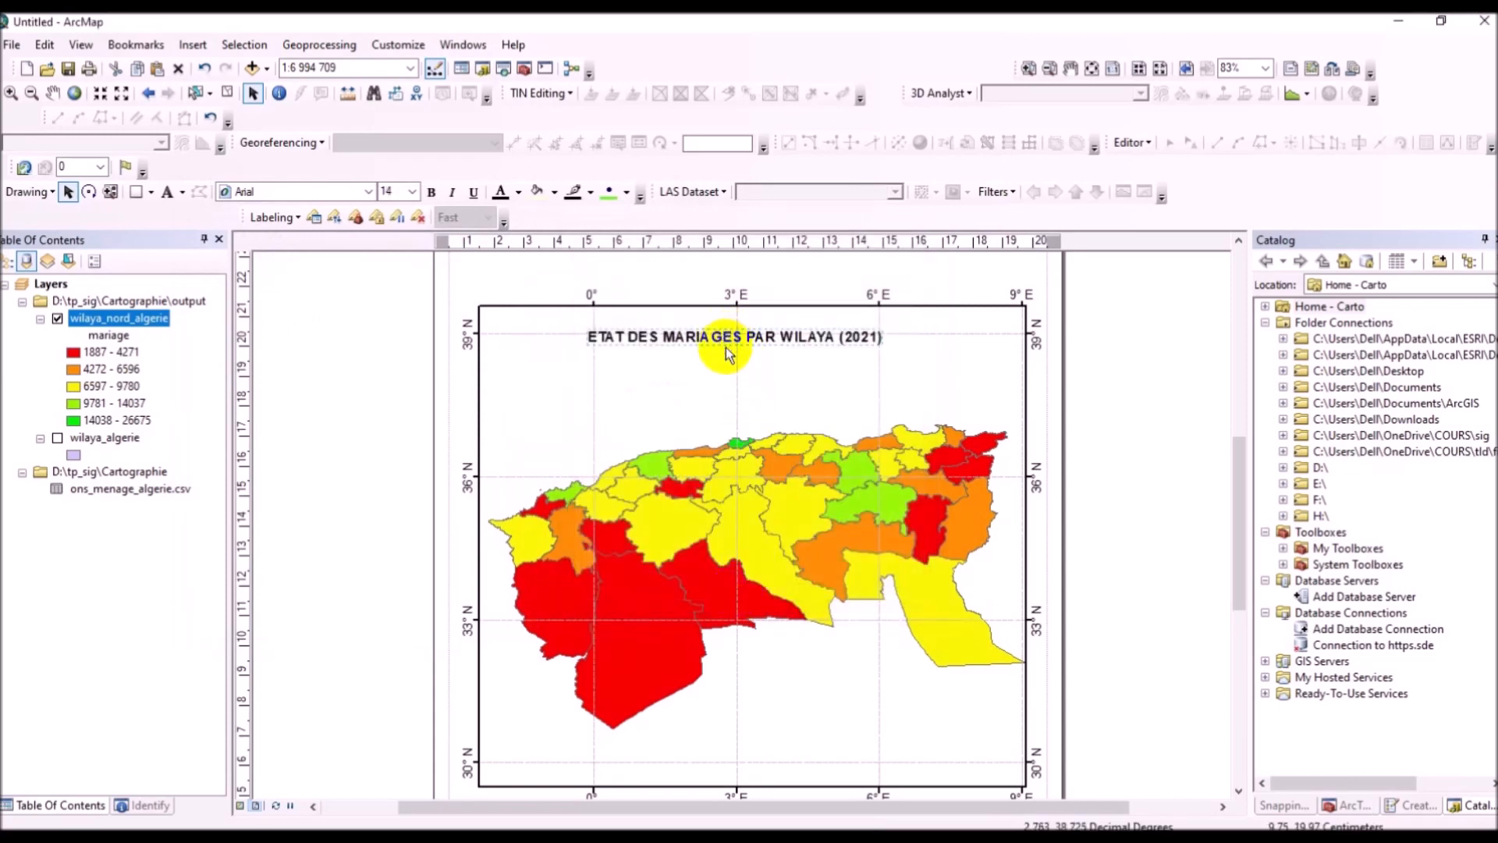
{"action": "left_click_drag", "start_coordinate": [726, 348], "coordinate": [734, 352]}
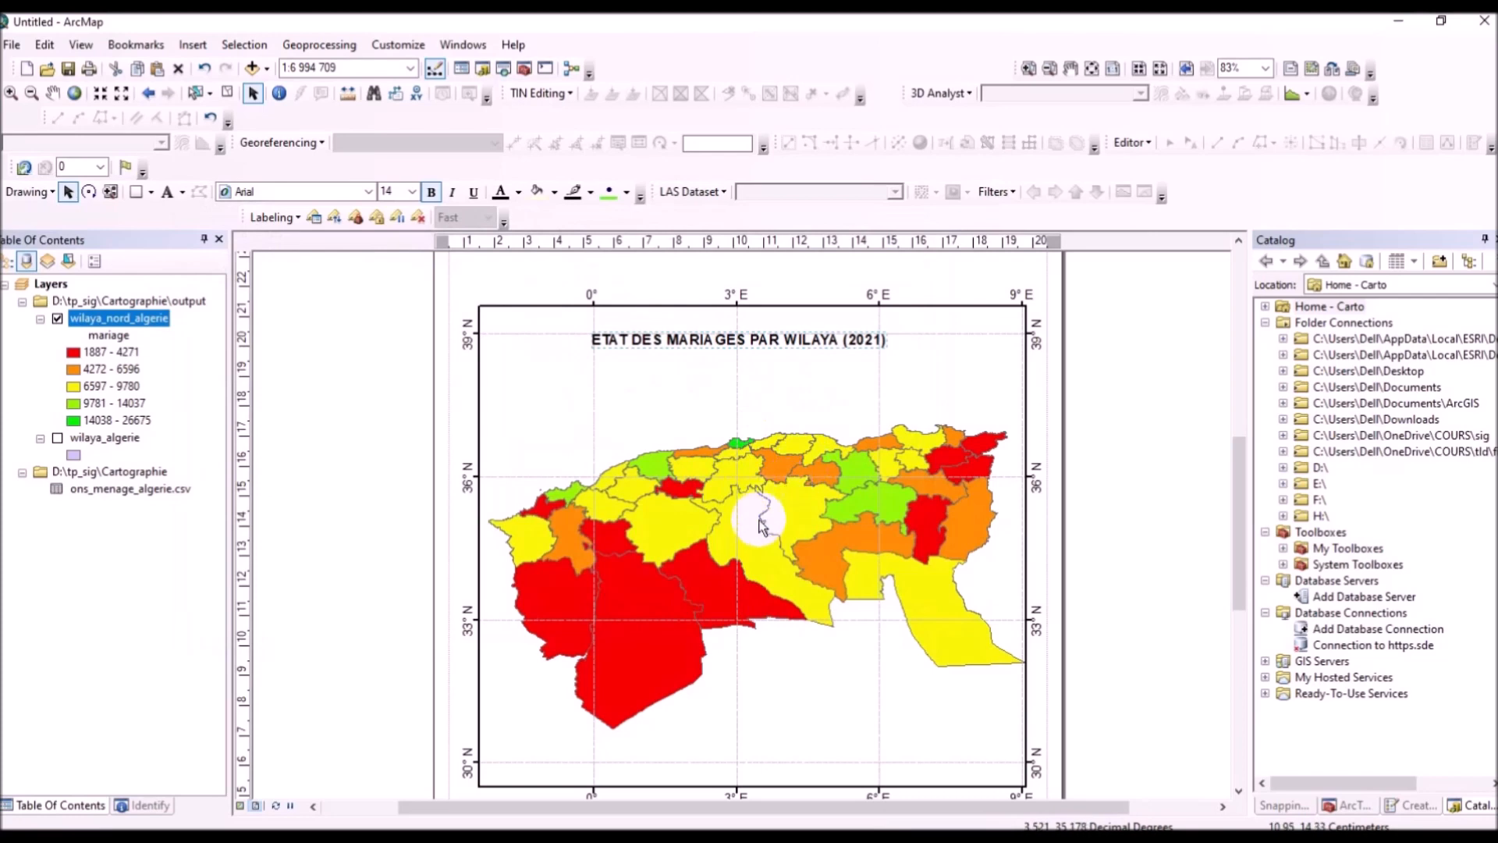
Step: Start inserting a north arrow and choose the ESRI North 8 style
{"action": "left_click", "coordinate": [193, 45]}
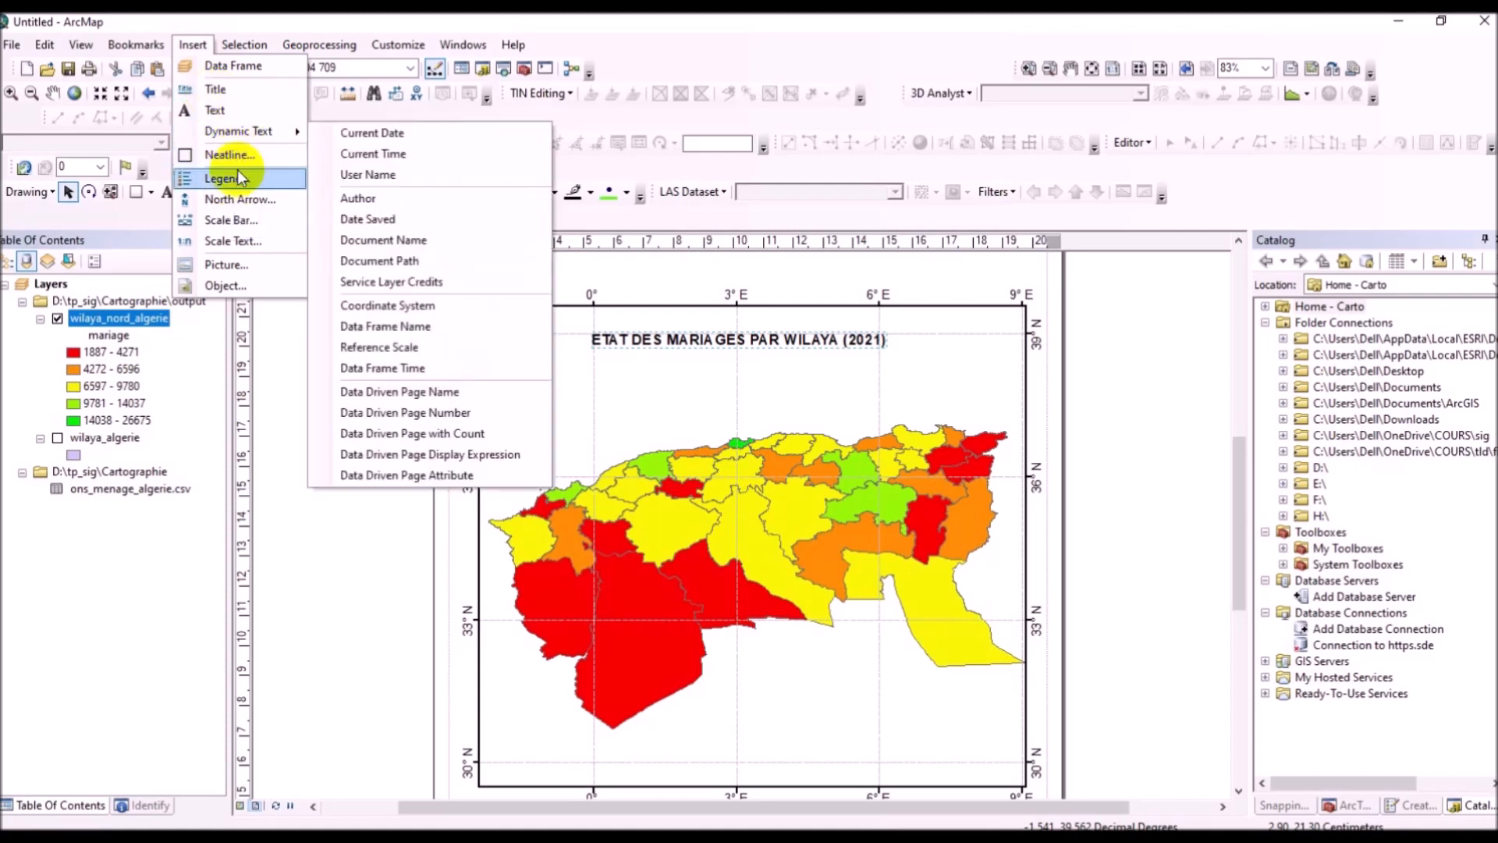
{"action": "left_click", "coordinate": [238, 199]}
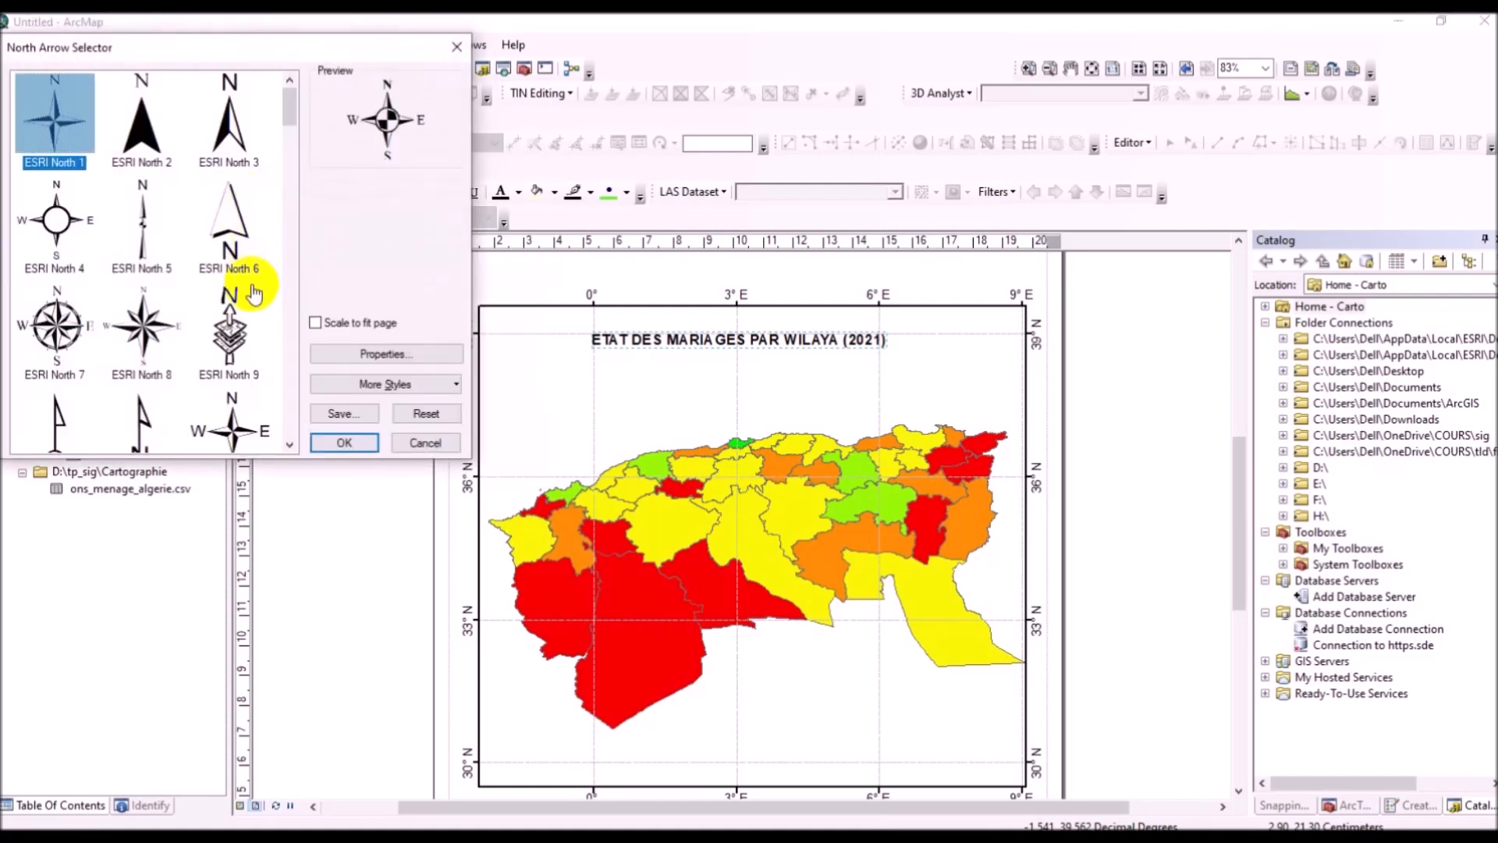
{"action": "left_click", "coordinate": [147, 320]}
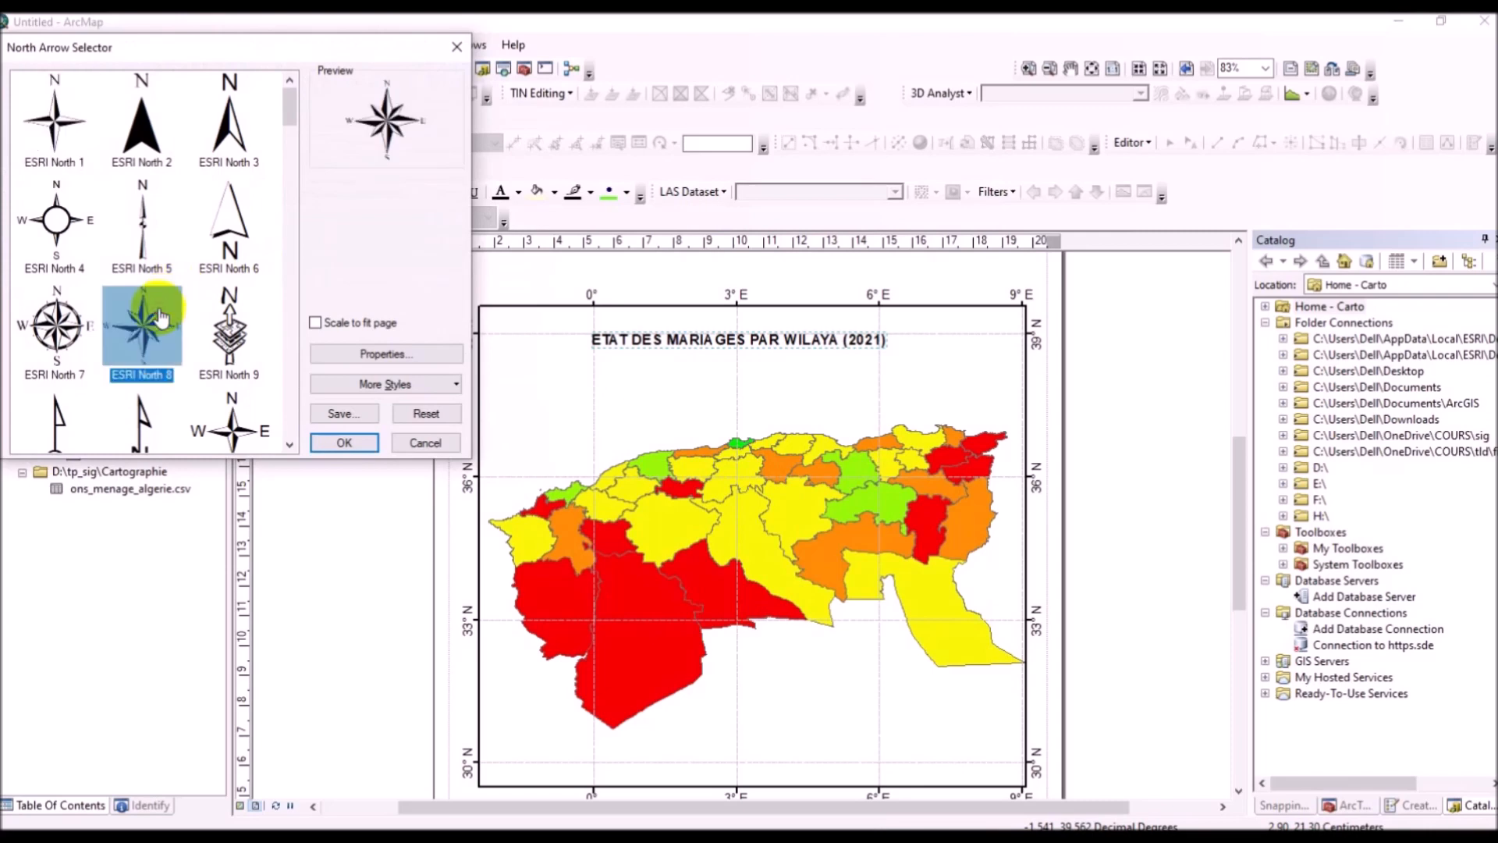
Step: Set the north arrow's size to 70, insert it and place it in the map frame's lower-right corner
{"action": "left_click", "coordinate": [386, 355]}
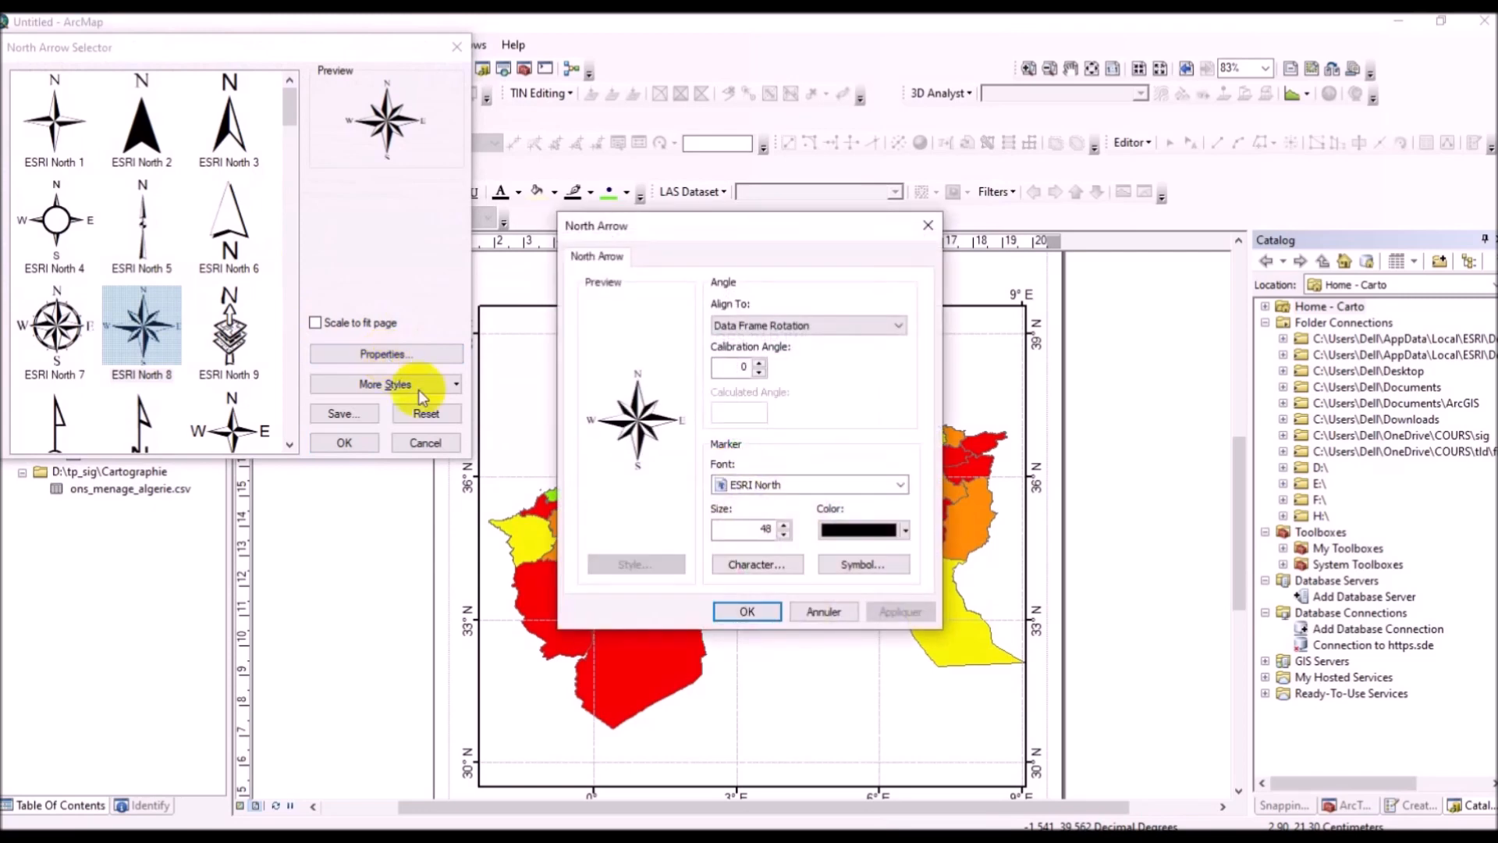
{"action": "left_click", "coordinate": [783, 525]}
{"action": "left_click", "coordinate": [783, 525]}
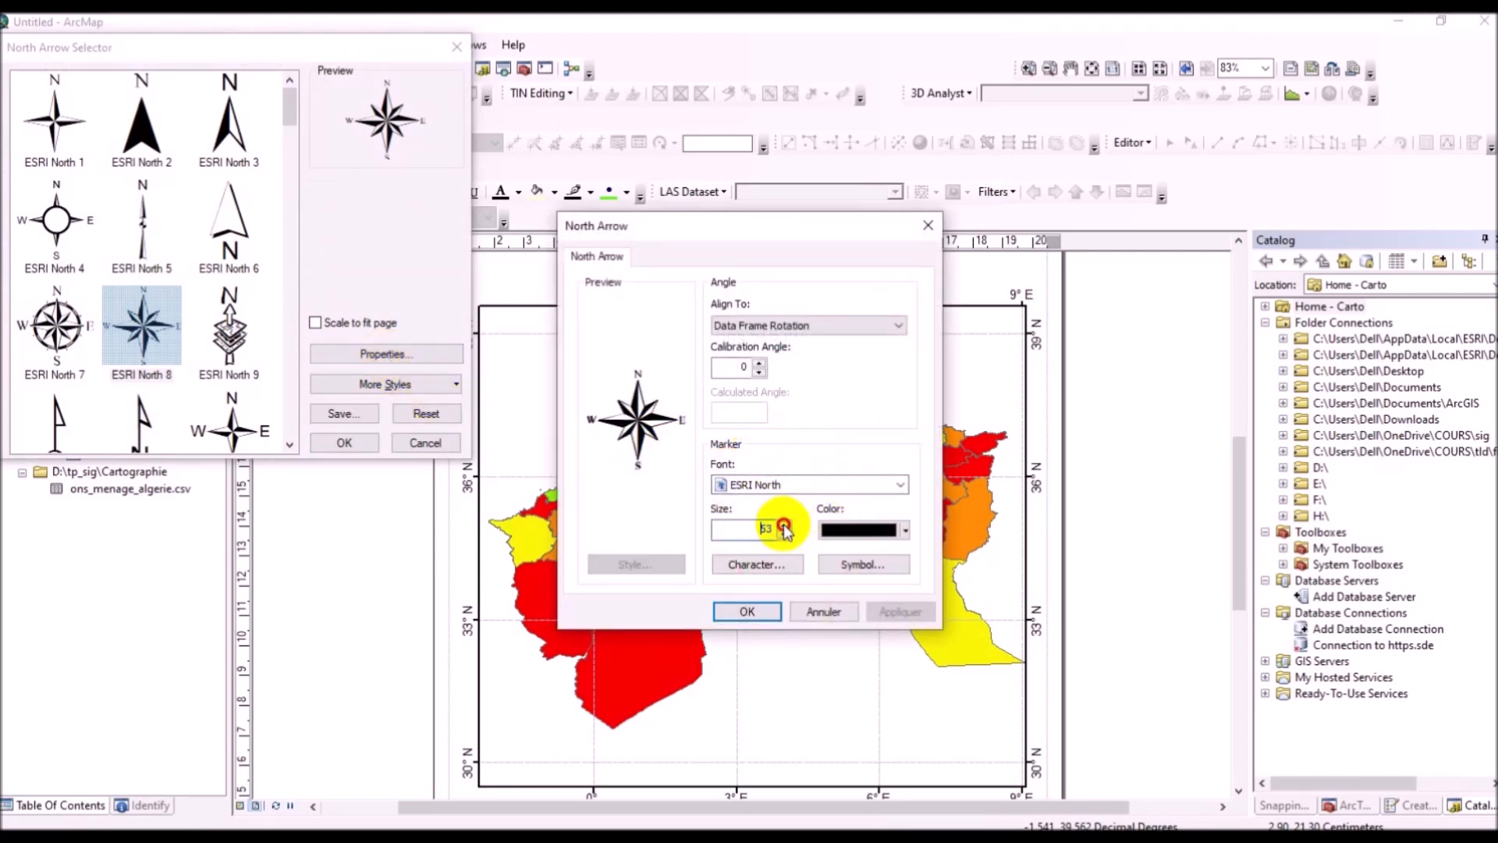
{"action": "left_click", "coordinate": [783, 525]}
{"action": "left_click", "coordinate": [784, 525]}
{"action": "left_click", "coordinate": [894, 612]}
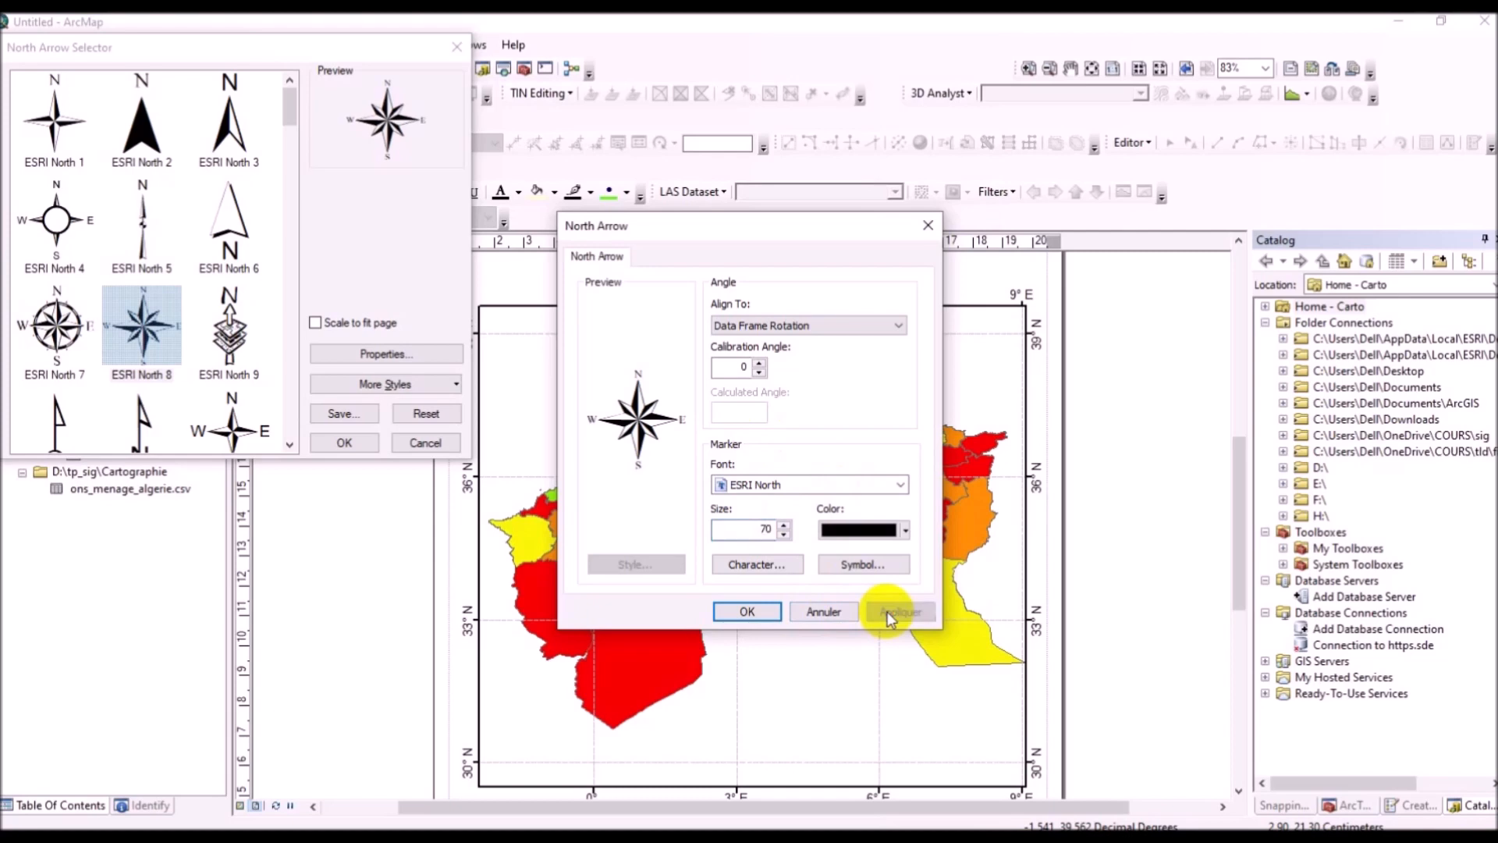
{"action": "left_click", "coordinate": [745, 612]}
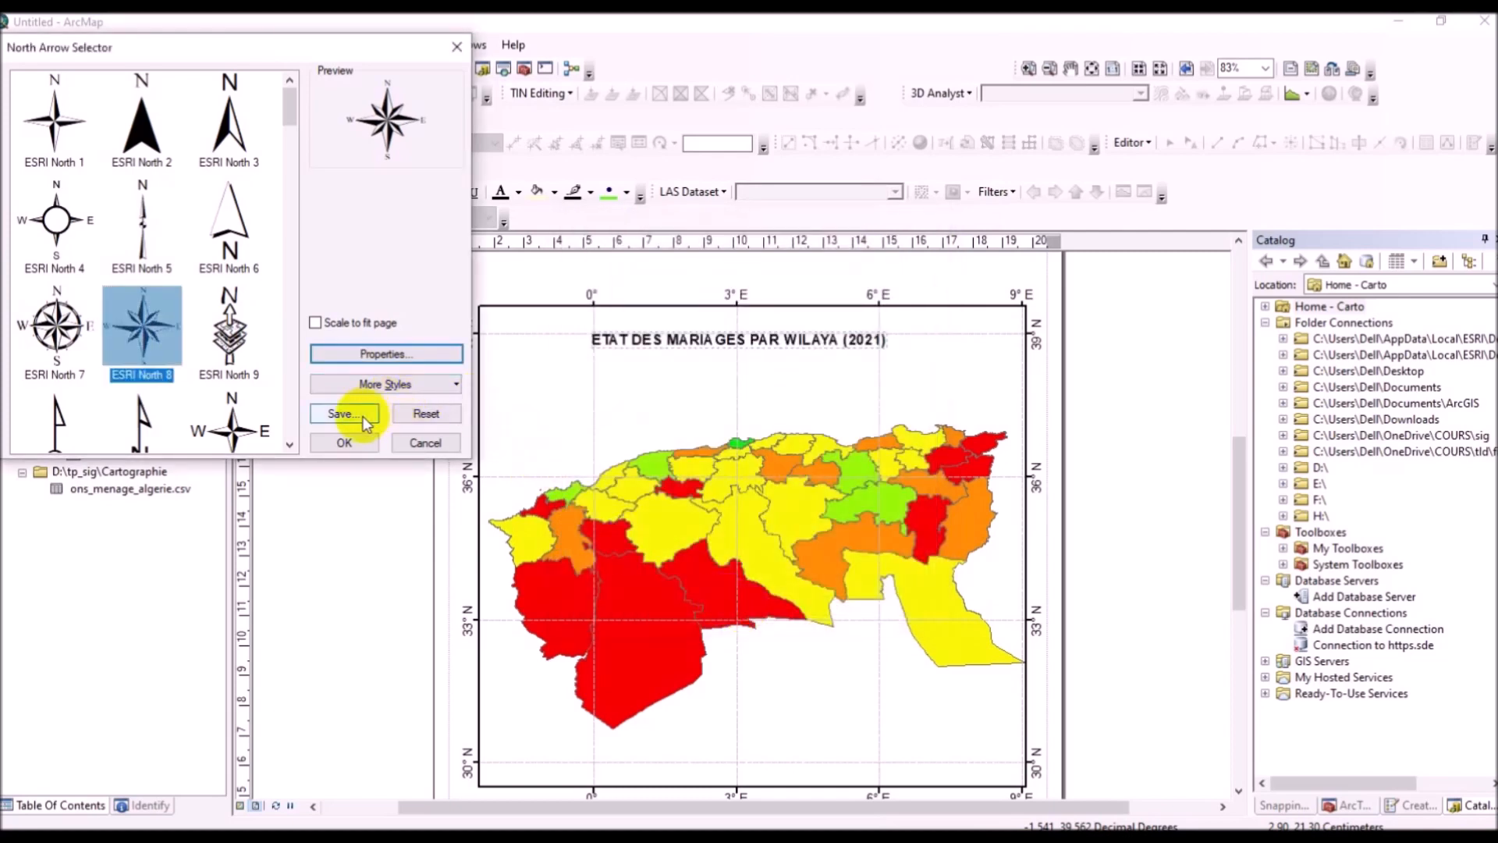
{"action": "left_click", "coordinate": [343, 442]}
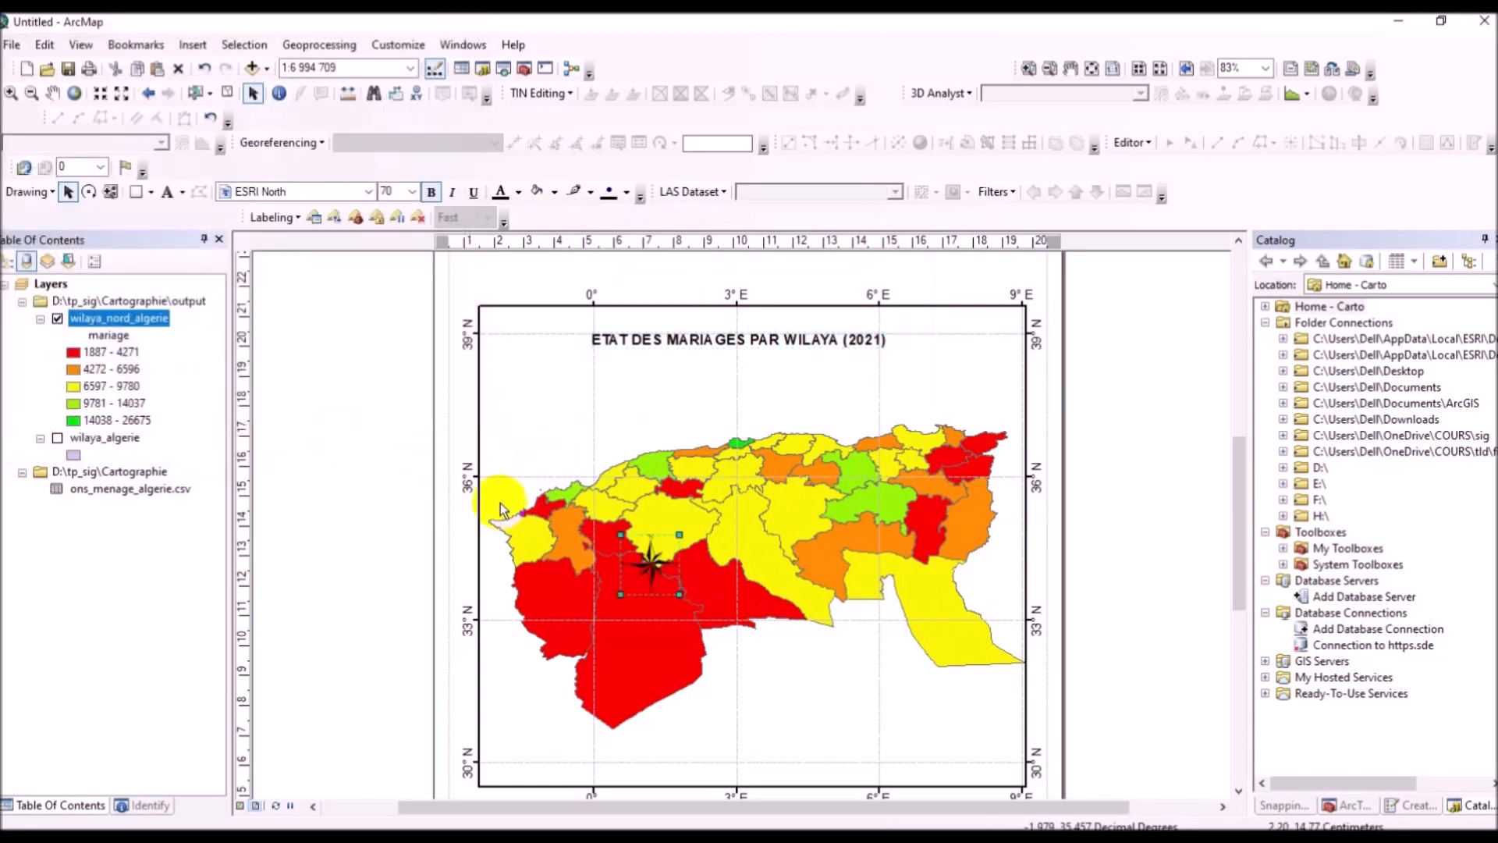
{"action": "left_click_drag", "start_coordinate": [504, 499], "coordinate": [980, 748]}
{"action": "left_click", "coordinate": [907, 716]}
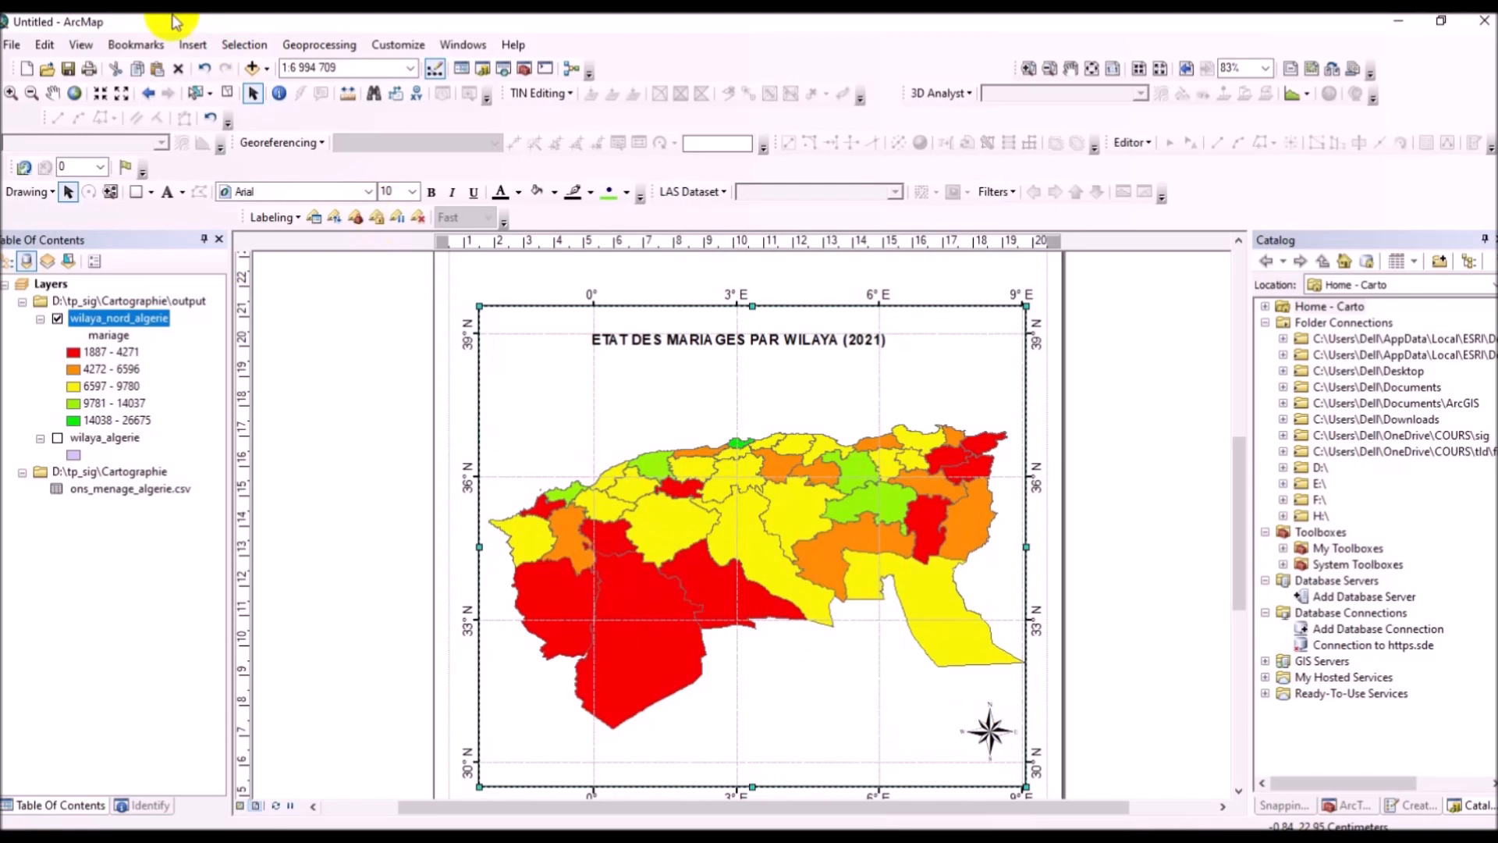
Step: Insert a one-column legend for the wilaya_nord_algerie layer, keeping the default title, frame and patch settings
{"action": "left_click", "coordinate": [192, 45]}
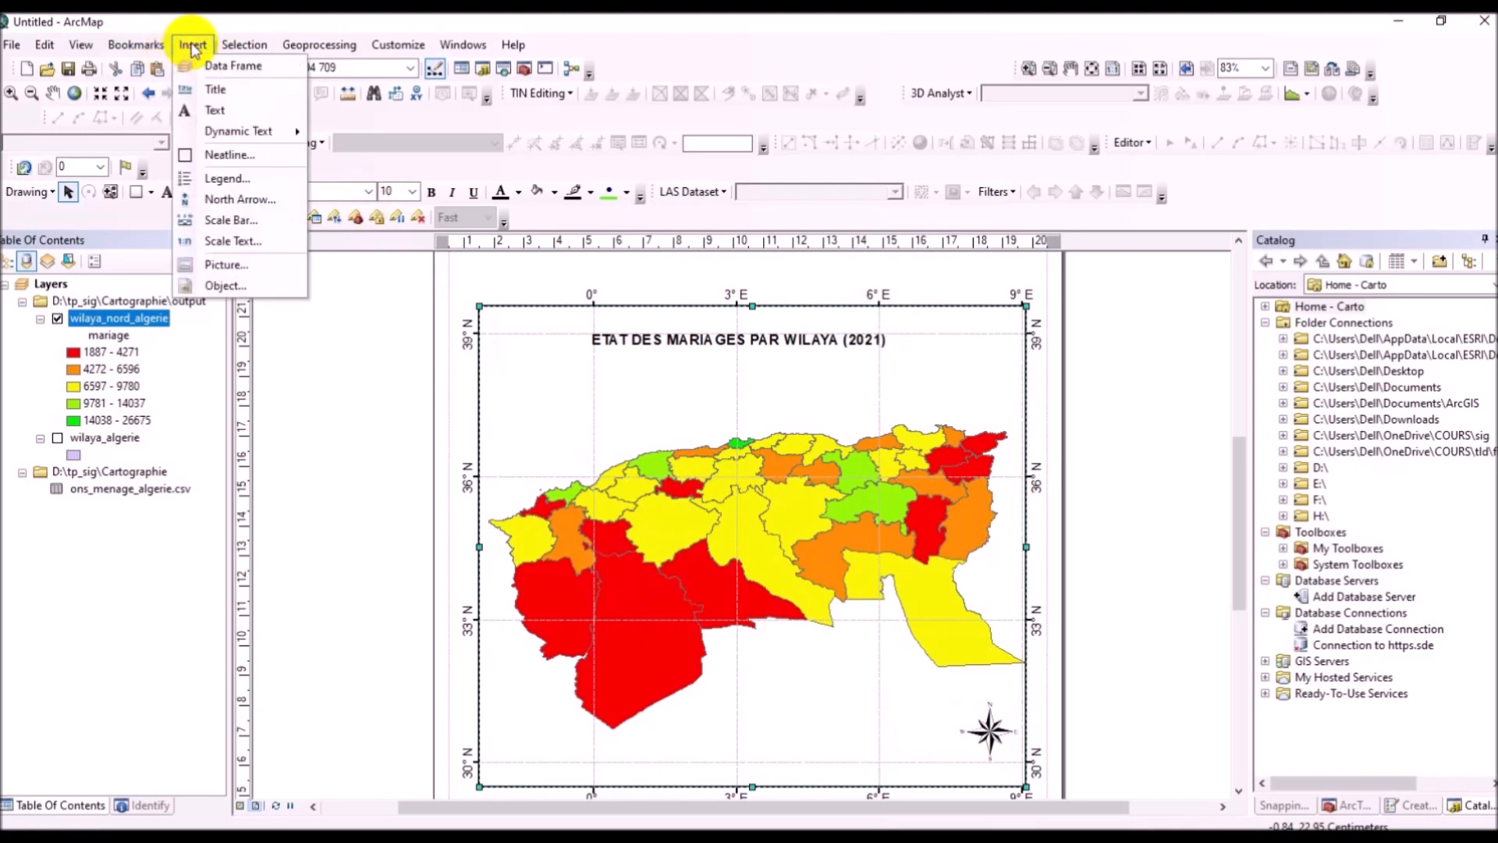
{"action": "left_click", "coordinate": [224, 178]}
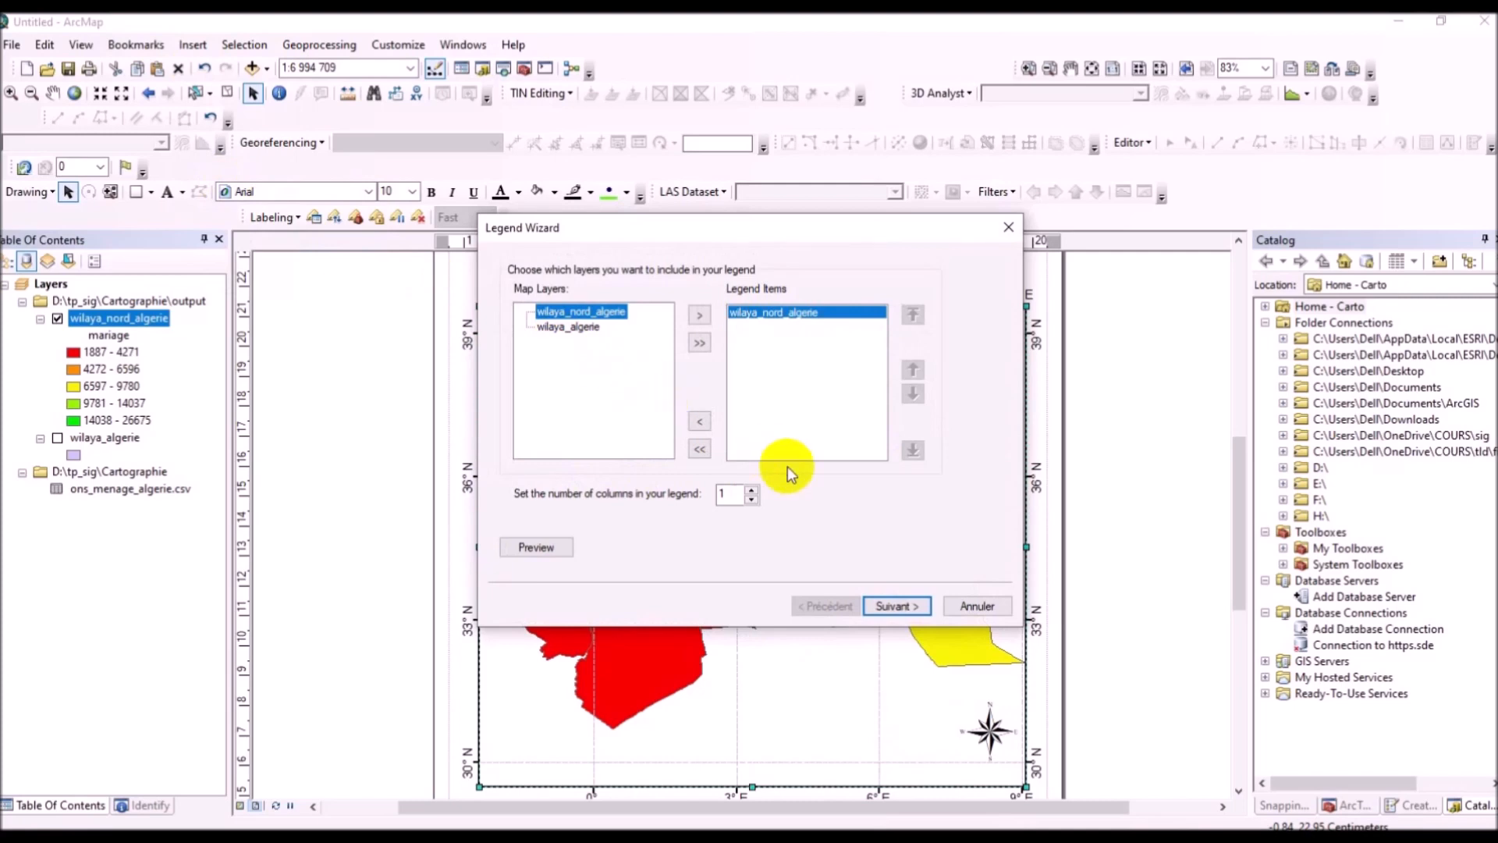
{"action": "left_click", "coordinate": [897, 607]}
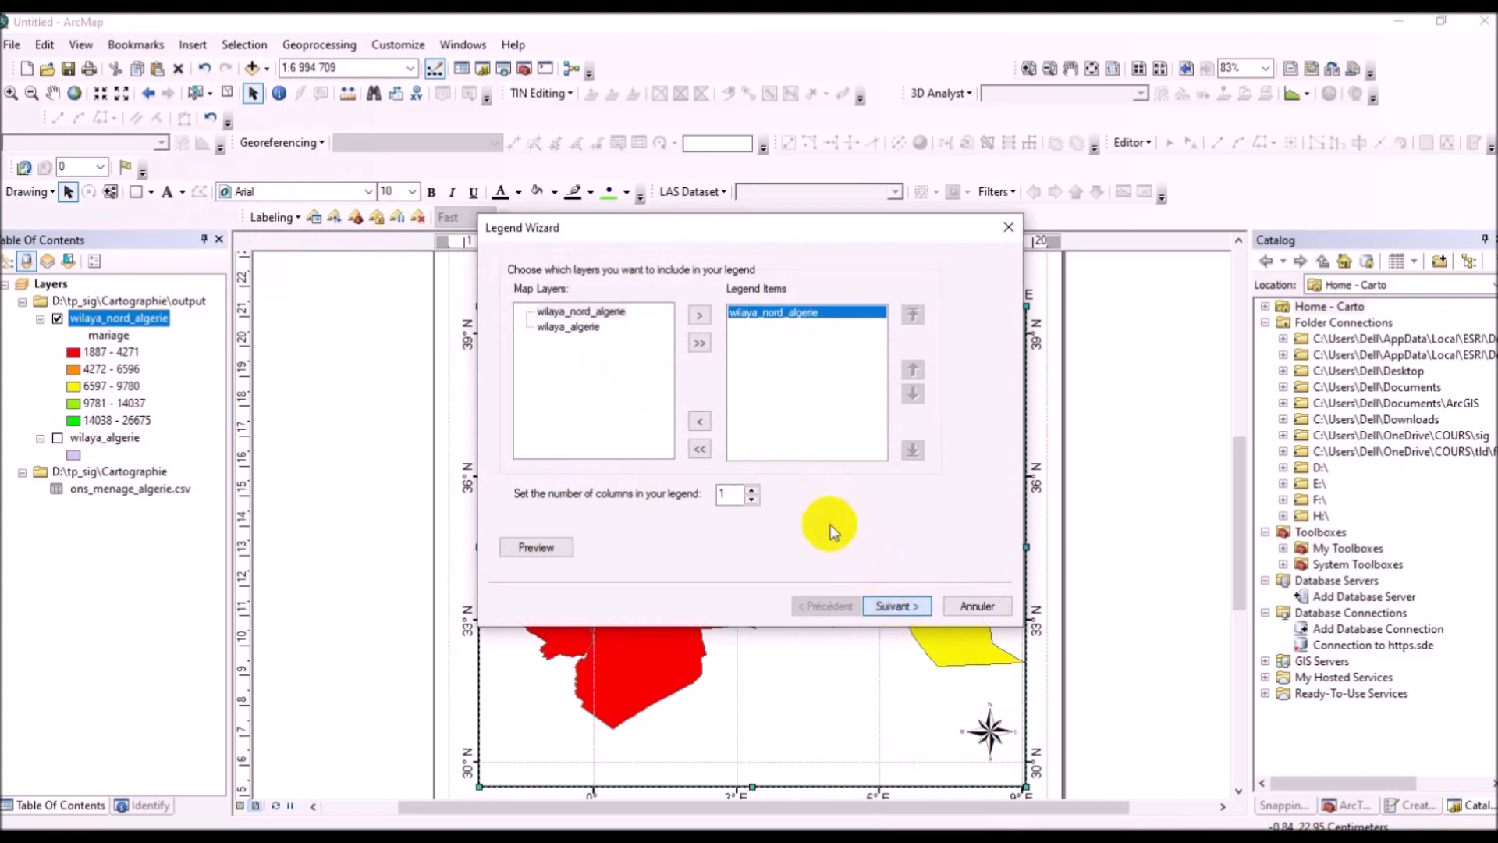
{"action": "left_click", "coordinate": [885, 607]}
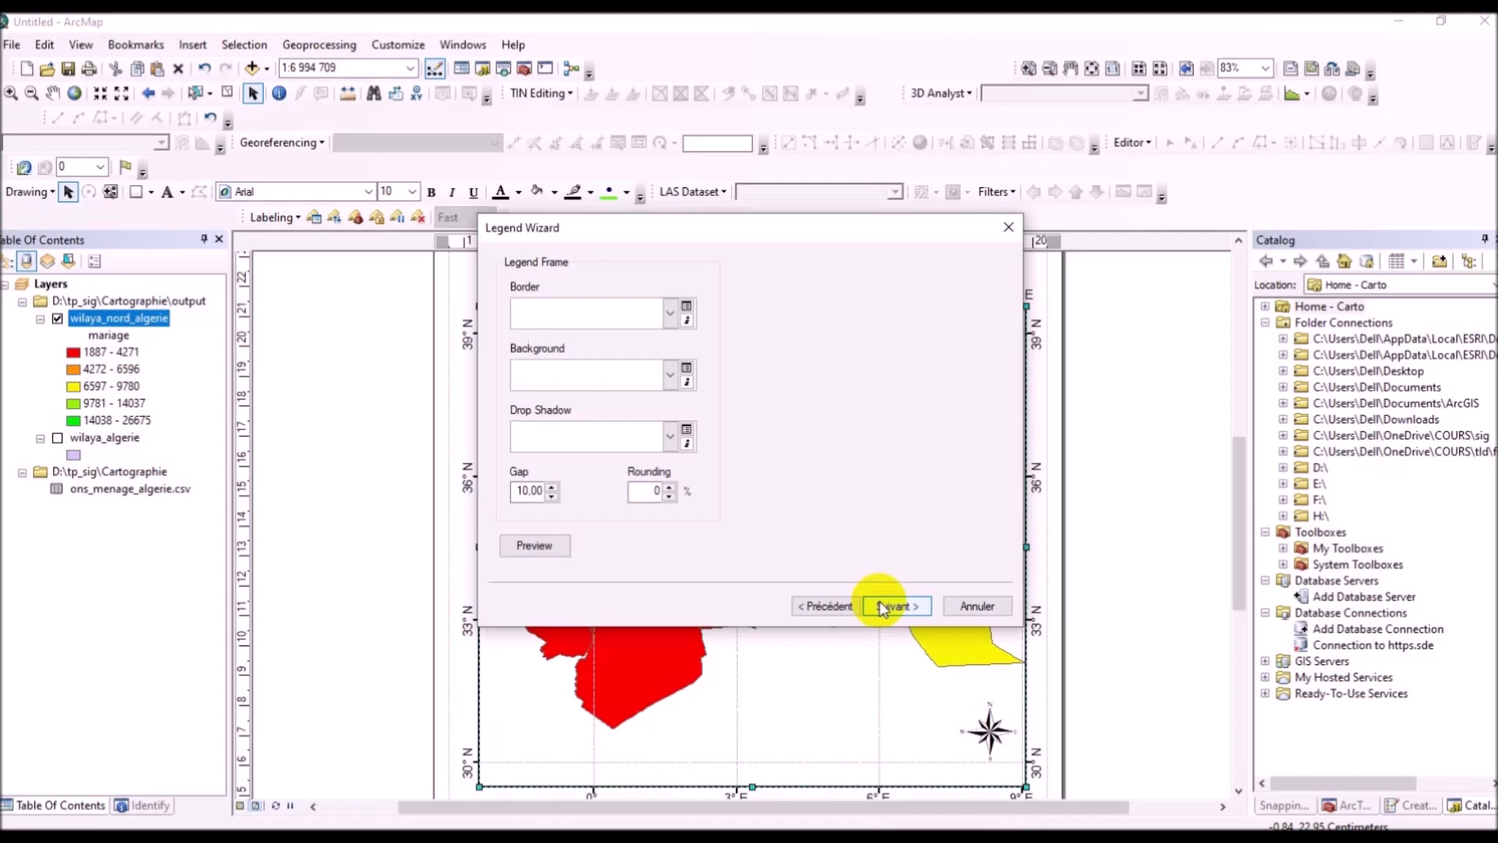
{"action": "left_click", "coordinate": [885, 612]}
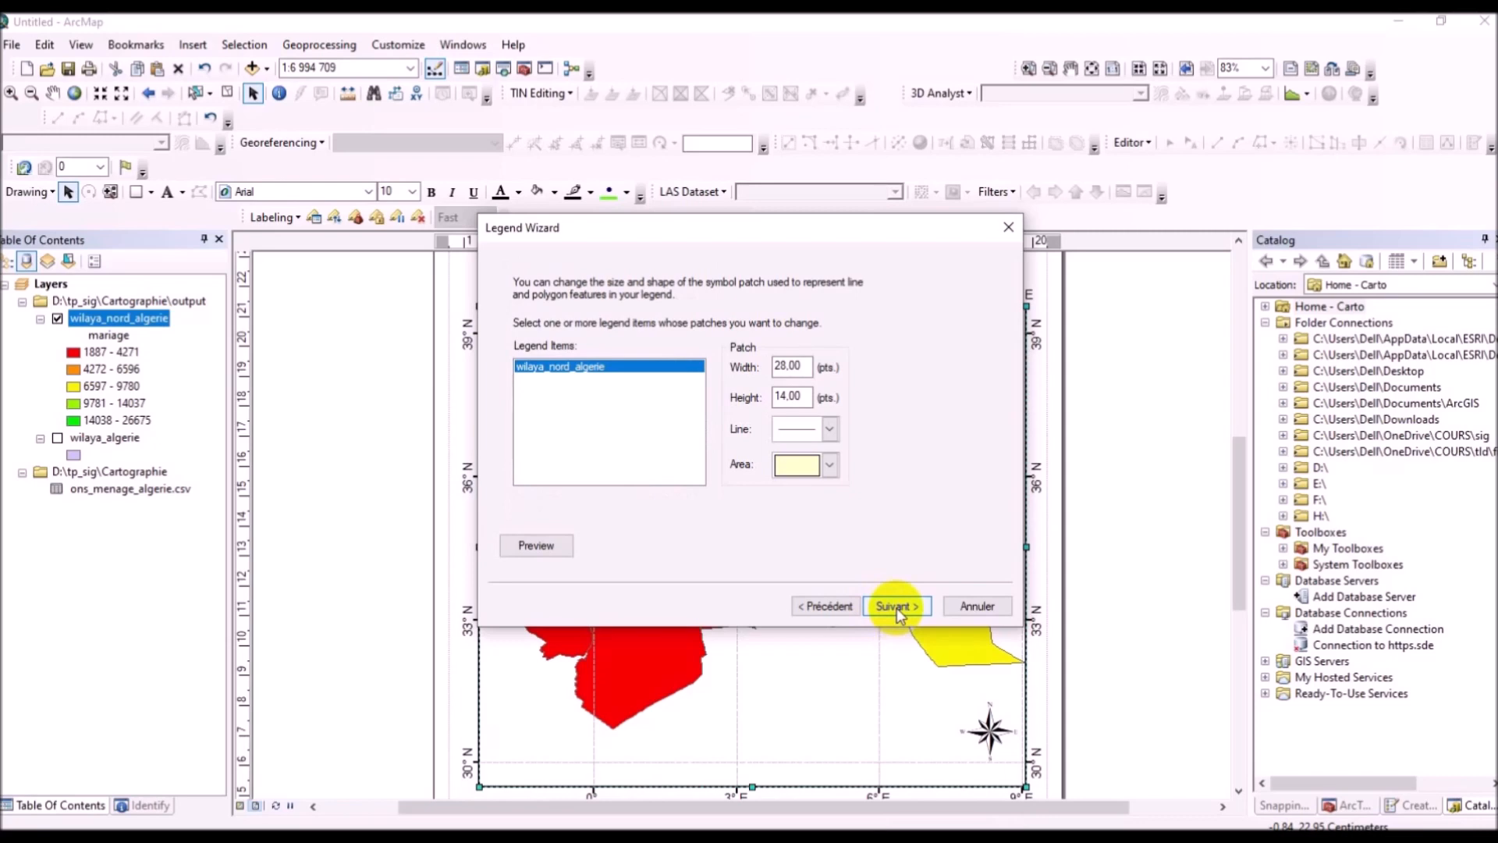
{"action": "left_click", "coordinate": [897, 608]}
{"action": "left_click", "coordinate": [897, 608]}
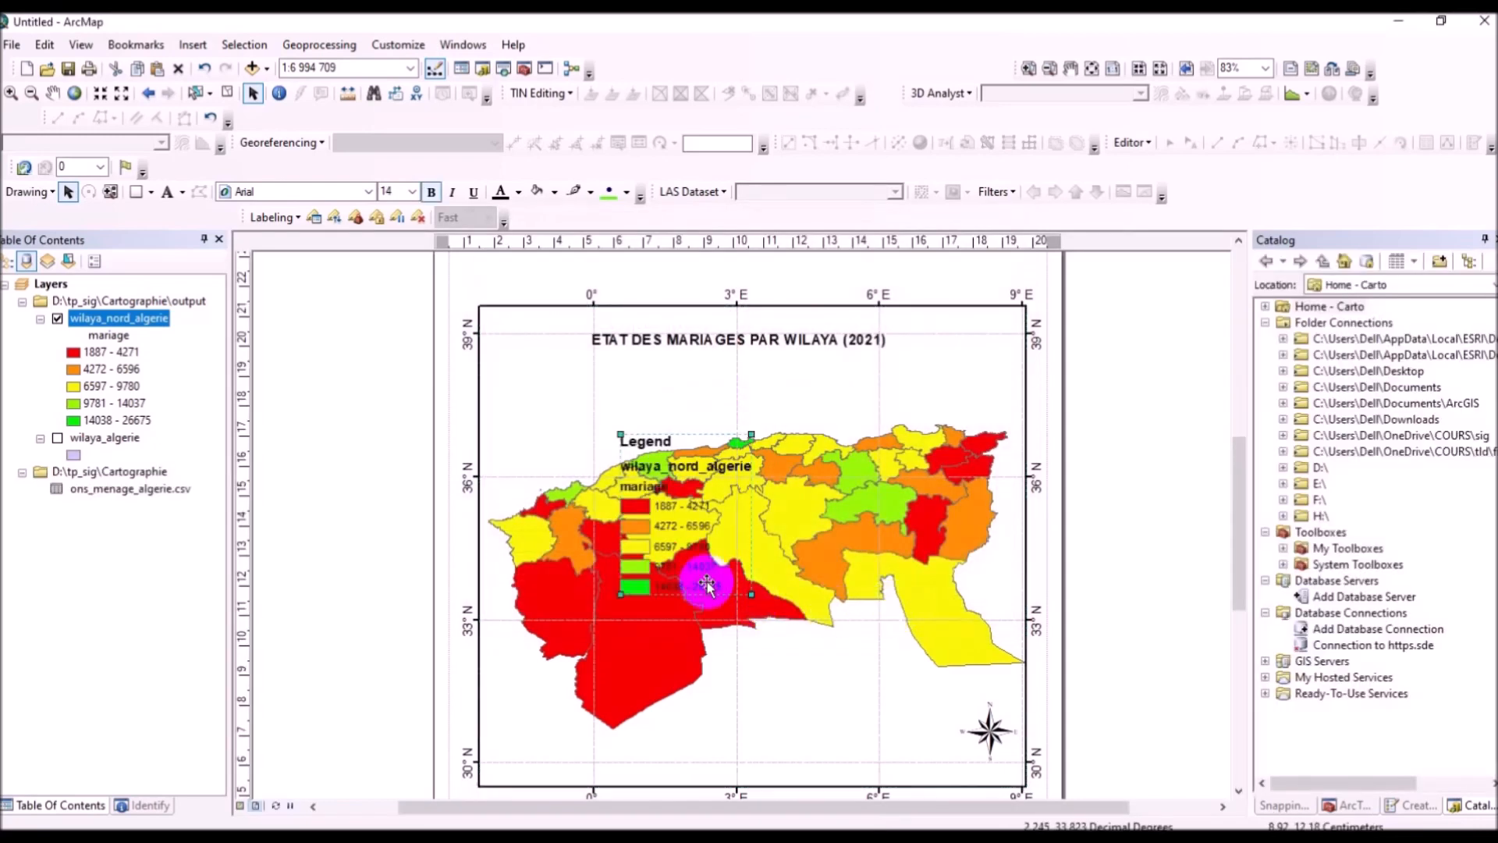
Step: Place the legend in the map frame's lower-left corner and shift the map slightly upward within the frame
{"action": "left_click_drag", "start_coordinate": [673, 544], "coordinate": [543, 728]}
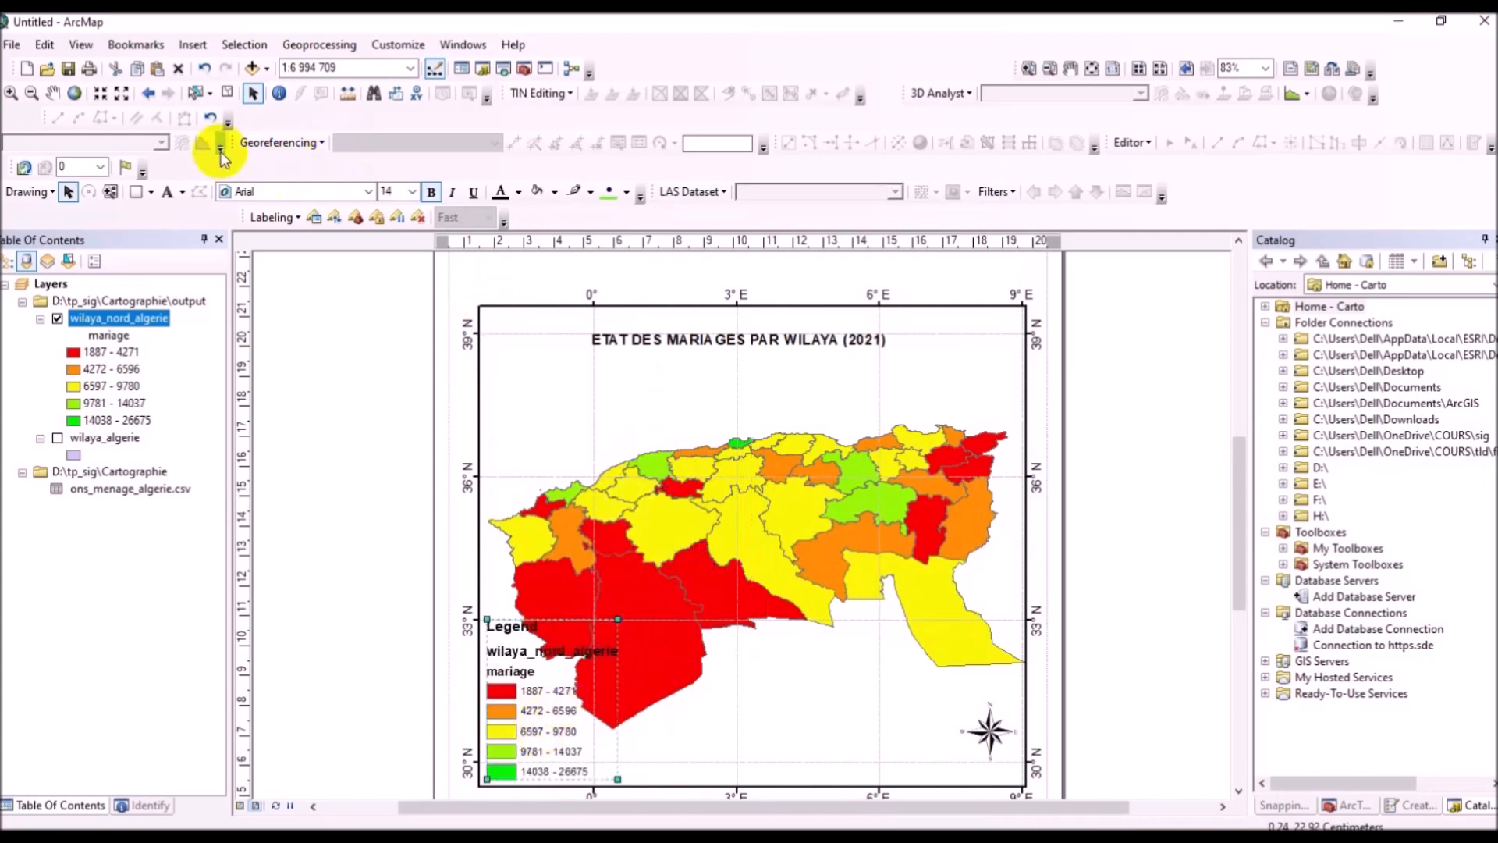
{"action": "left_click", "coordinate": [53, 93]}
{"action": "left_click_drag", "start_coordinate": [763, 541], "coordinate": [770, 508]}
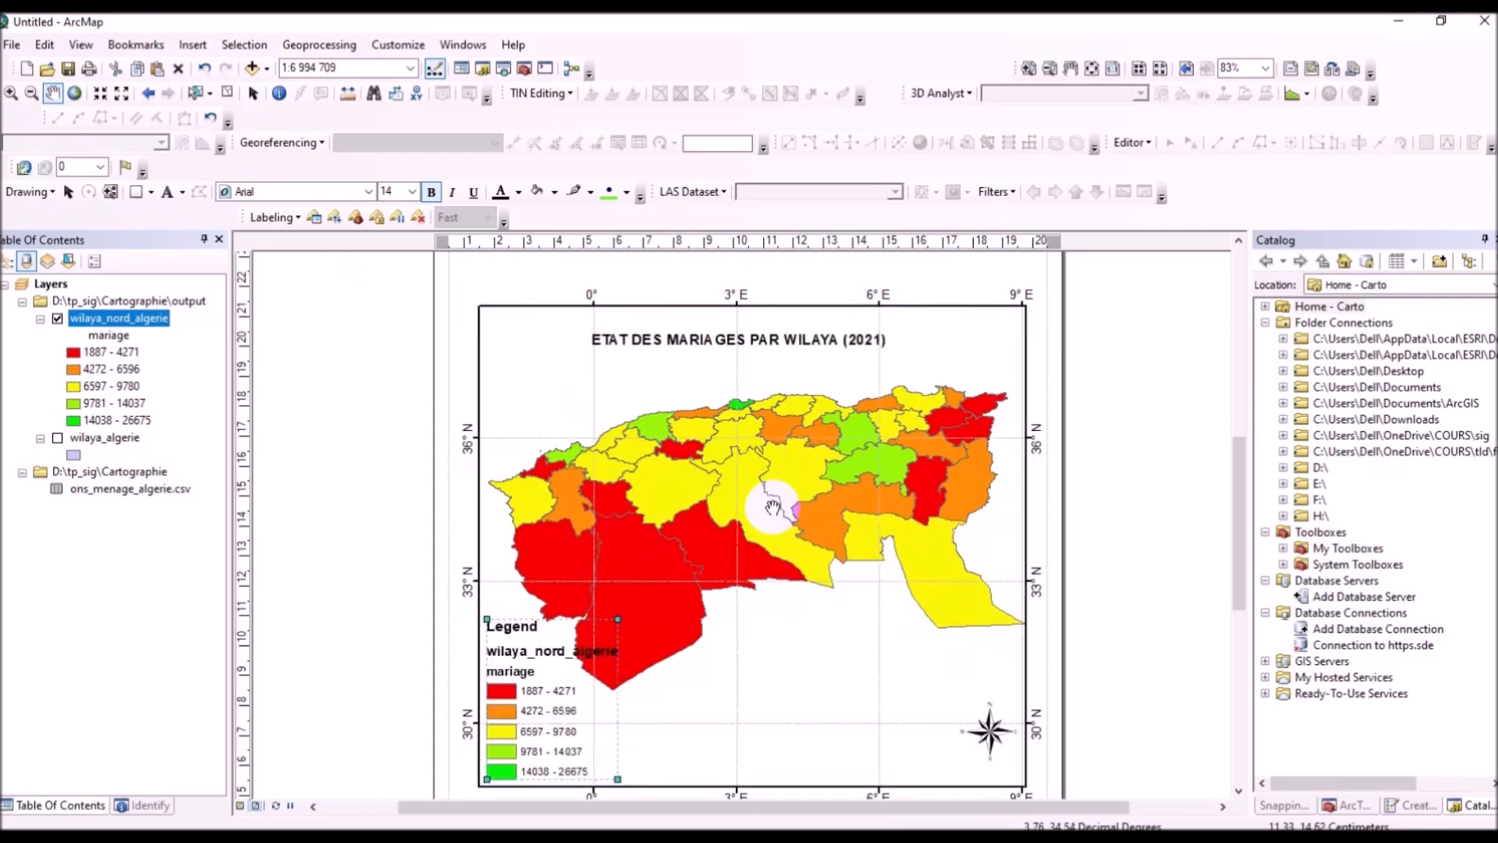
Step: Change the legend's title to "Mariages" in its properties
{"action": "right_click", "coordinate": [574, 669]}
{"action": "left_click", "coordinate": [595, 656]}
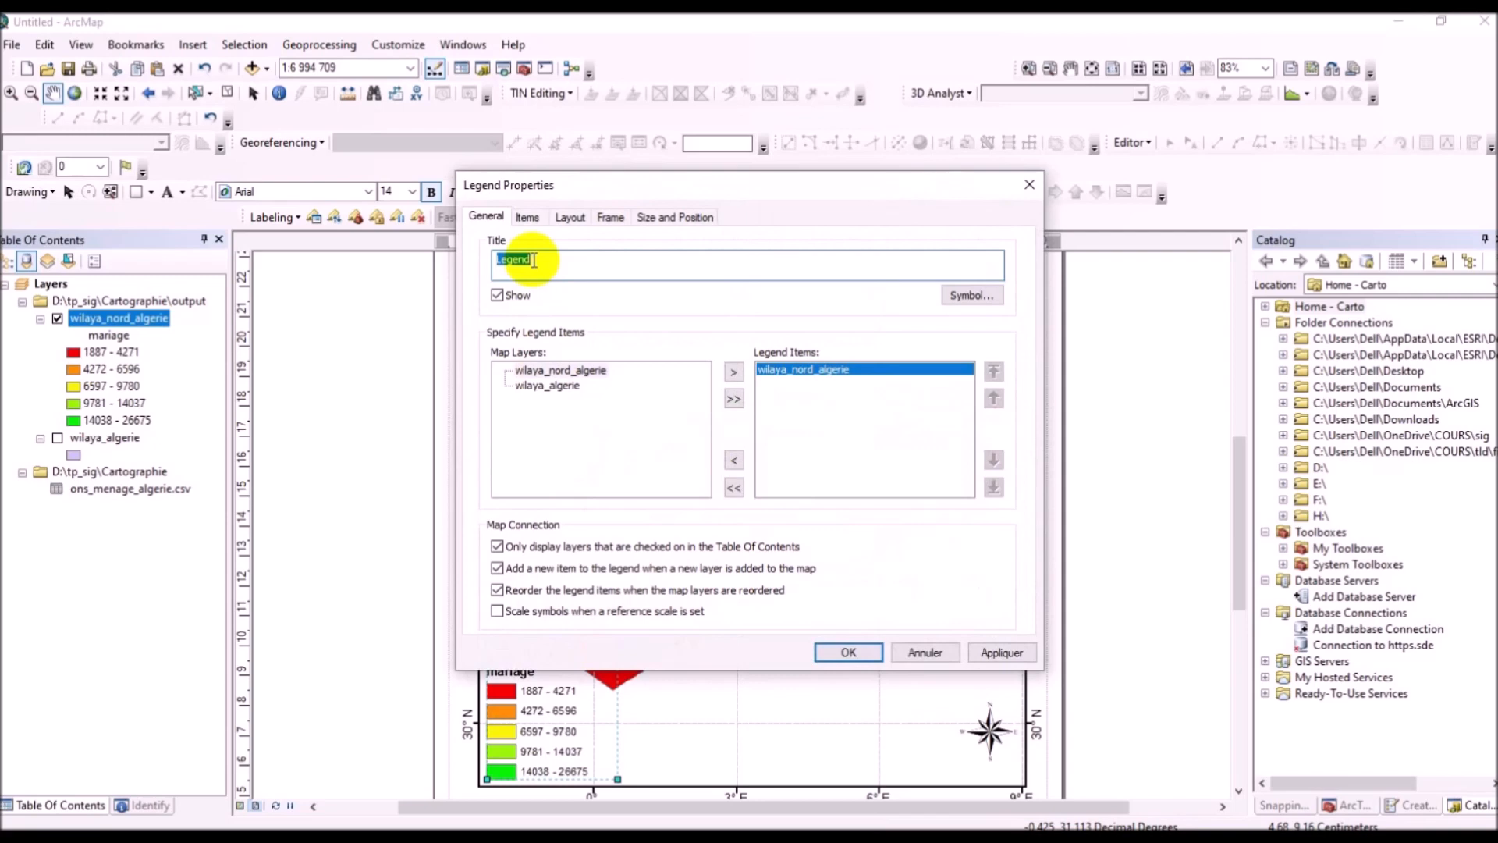
{"action": "type", "text": "H"}
{"action": "type", "text": "ab"}
{"action": "type", "text": "i"}
{"action": "key", "text": "BackSpace"}
{"action": "key", "text": "BackSpace"}
{"action": "type", "text": "Mariages"}
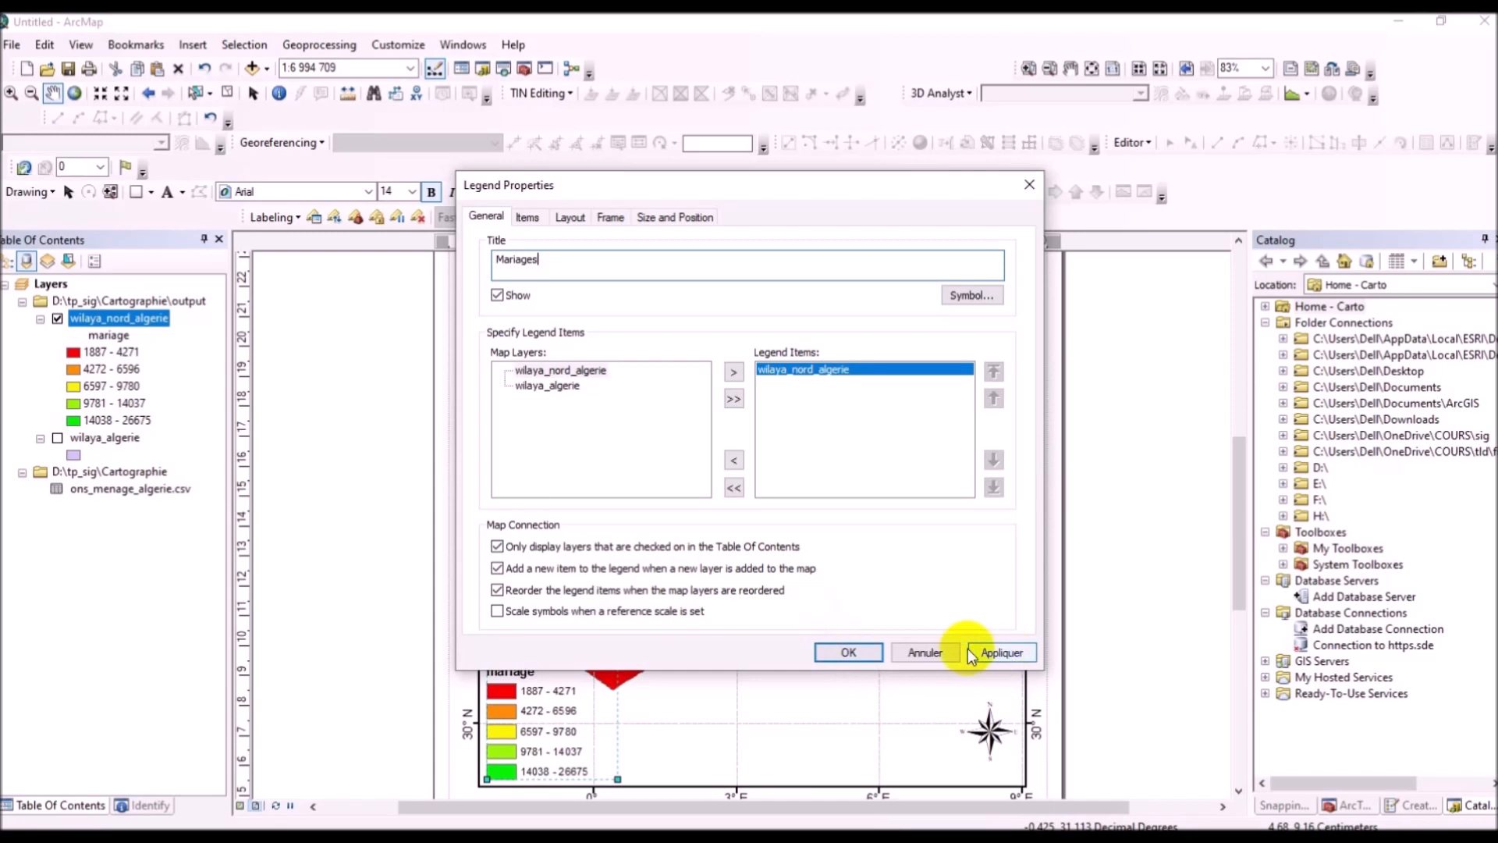
Step: Hide the layer name and heading of the wilaya_nord_algerie item in the legend, keeping only its labels, and accept the legend properties
{"action": "left_click", "coordinate": [529, 219]}
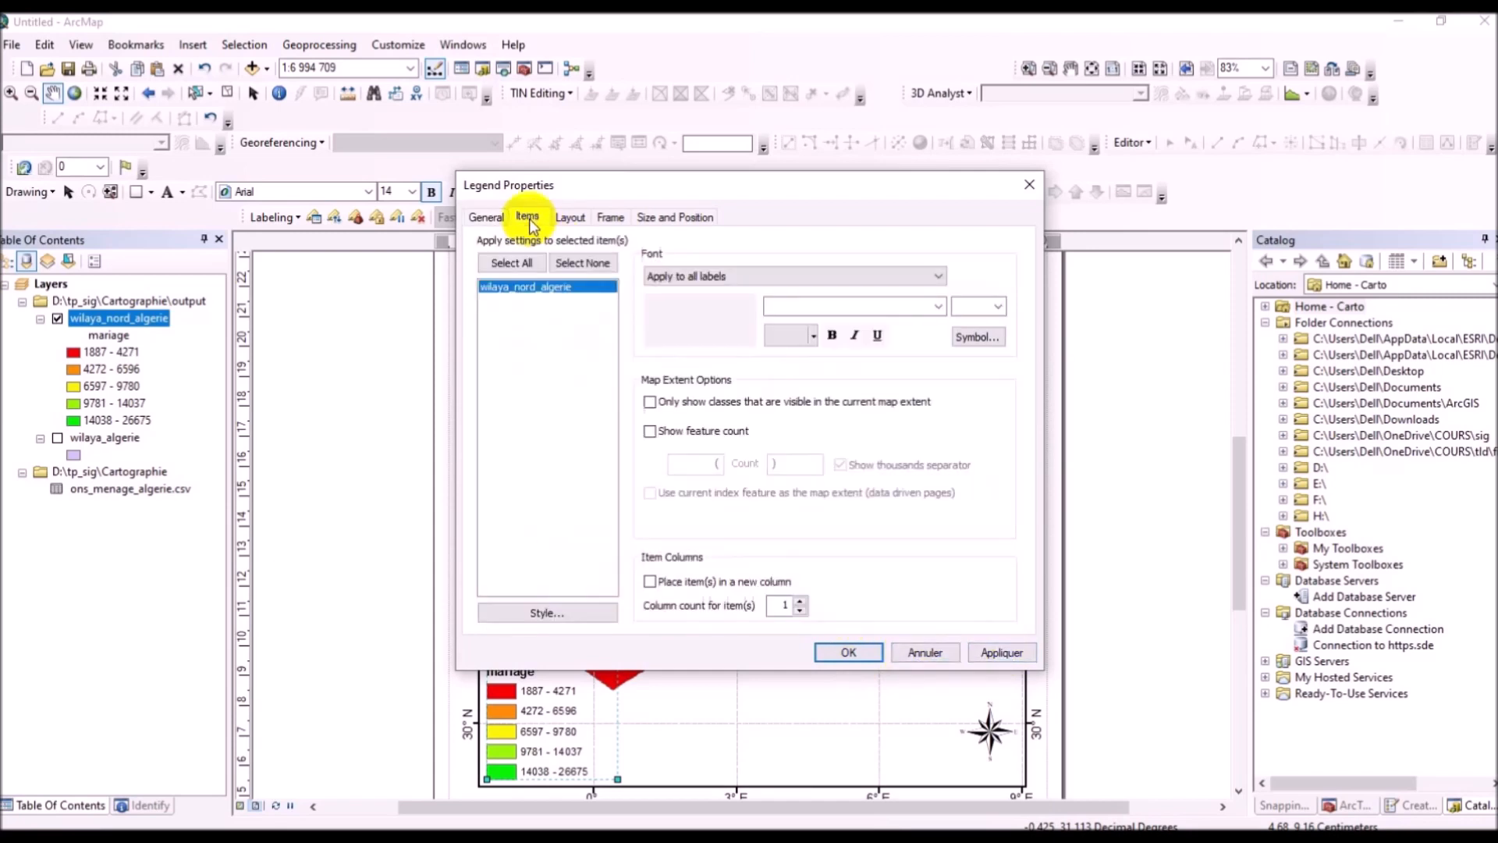
{"action": "left_click", "coordinate": [533, 611]}
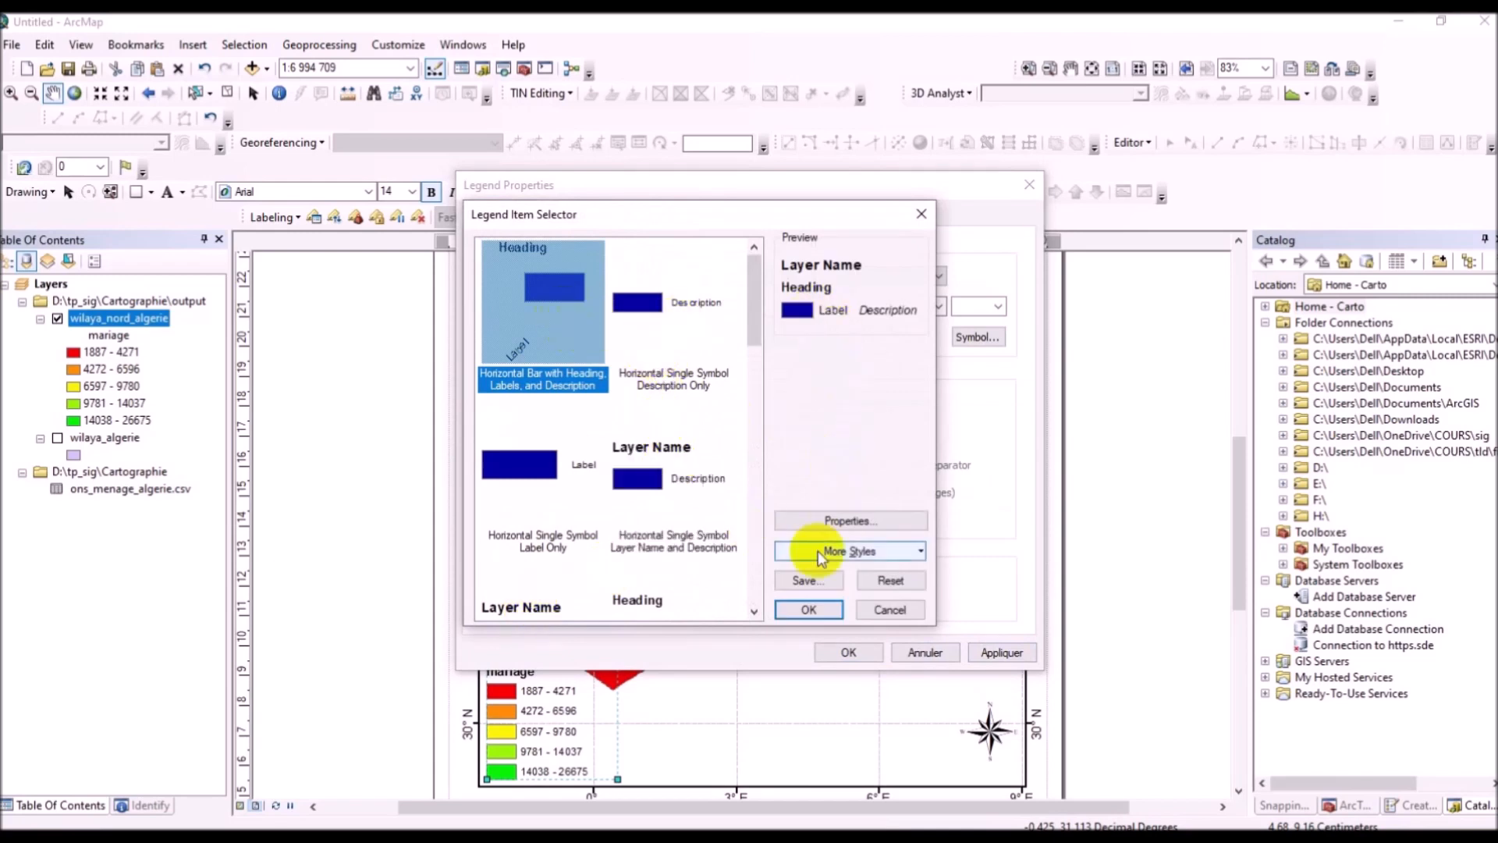
{"action": "left_click", "coordinate": [820, 520]}
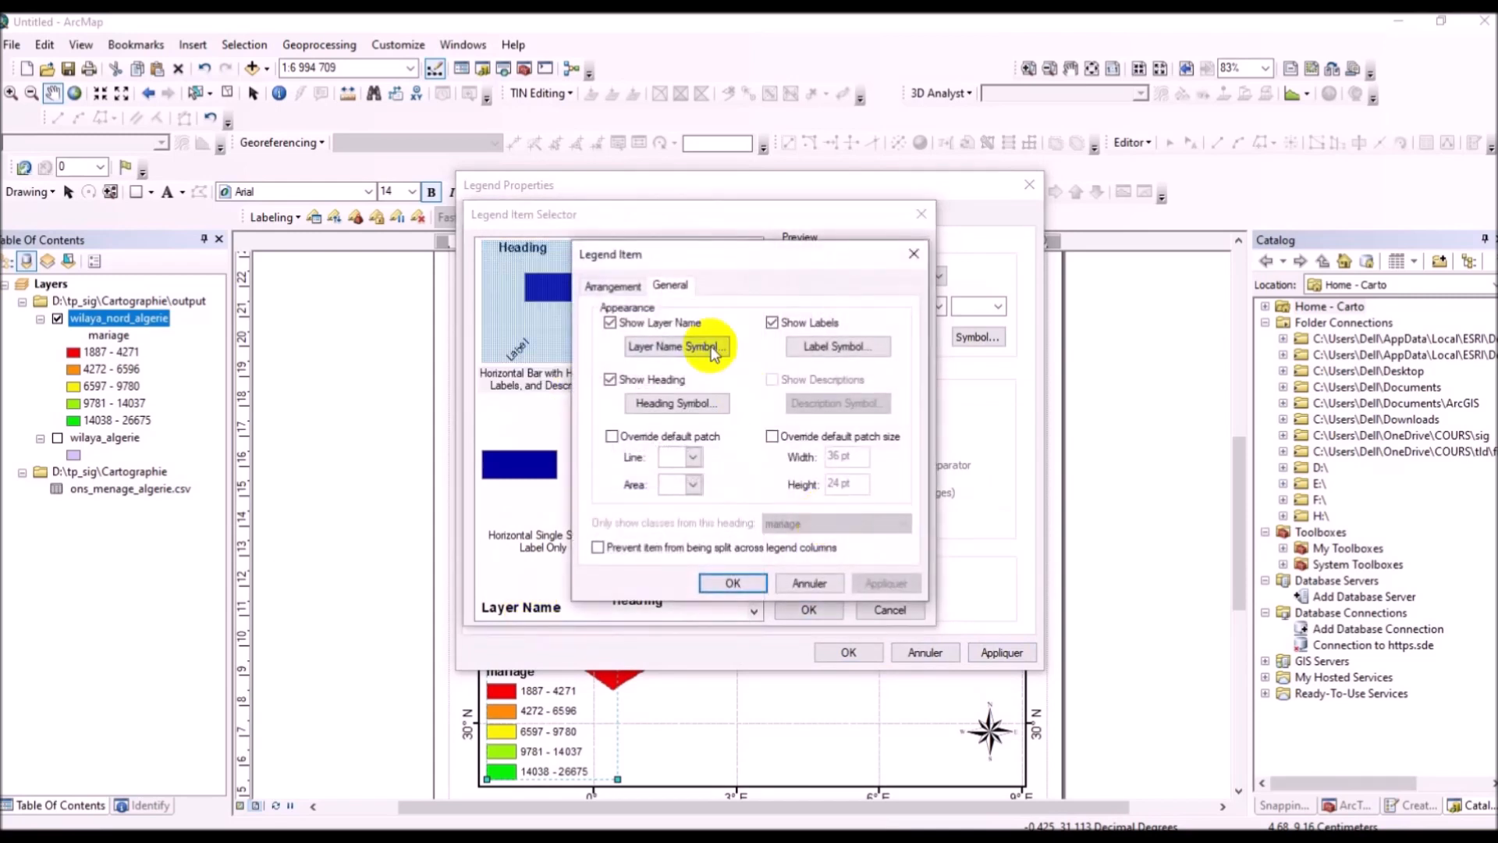
{"action": "left_click", "coordinate": [611, 324]}
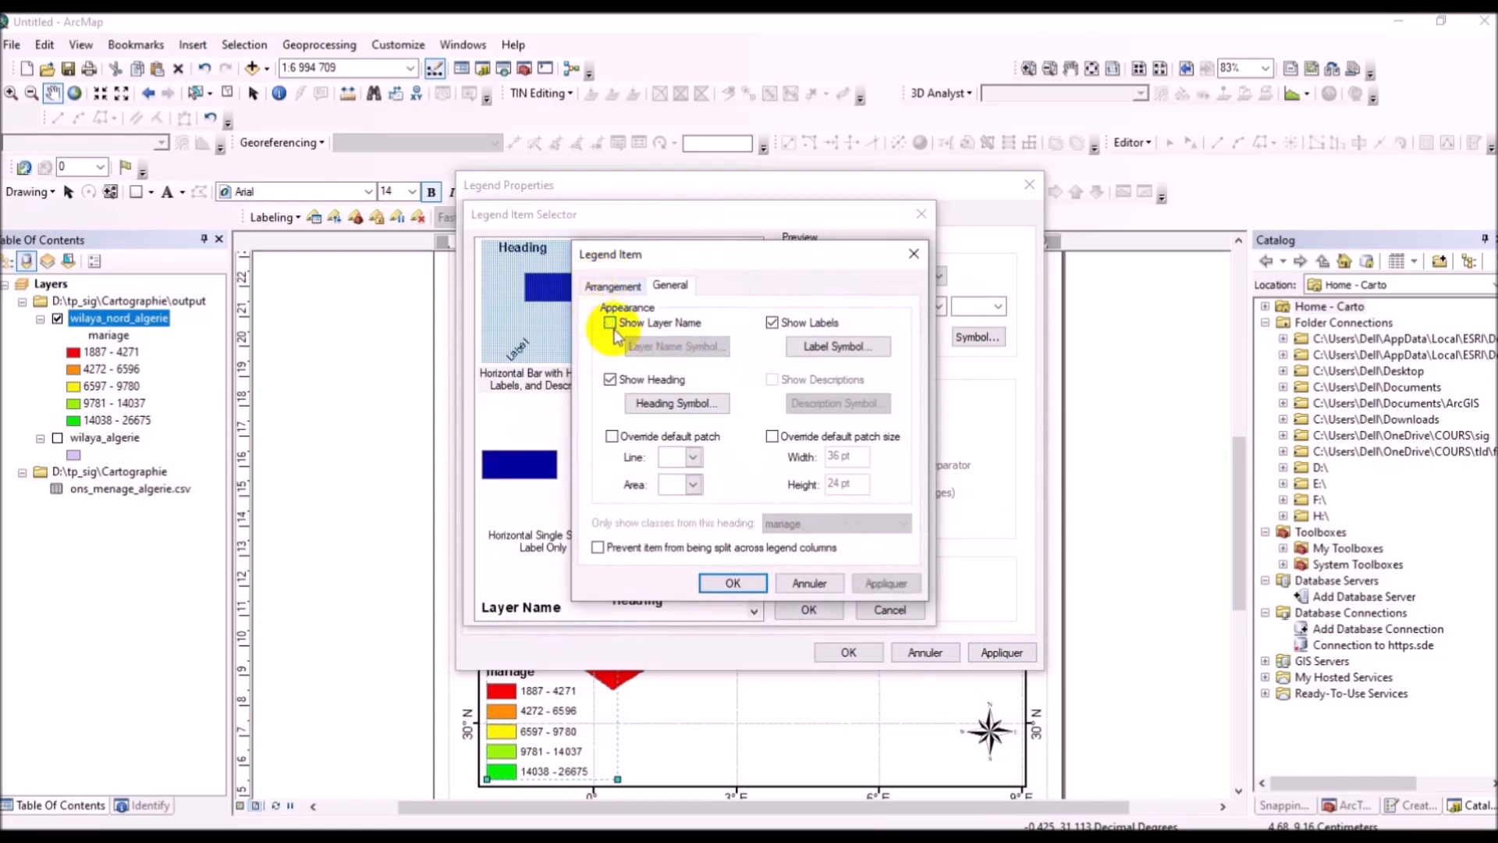
{"action": "left_click", "coordinate": [619, 381]}
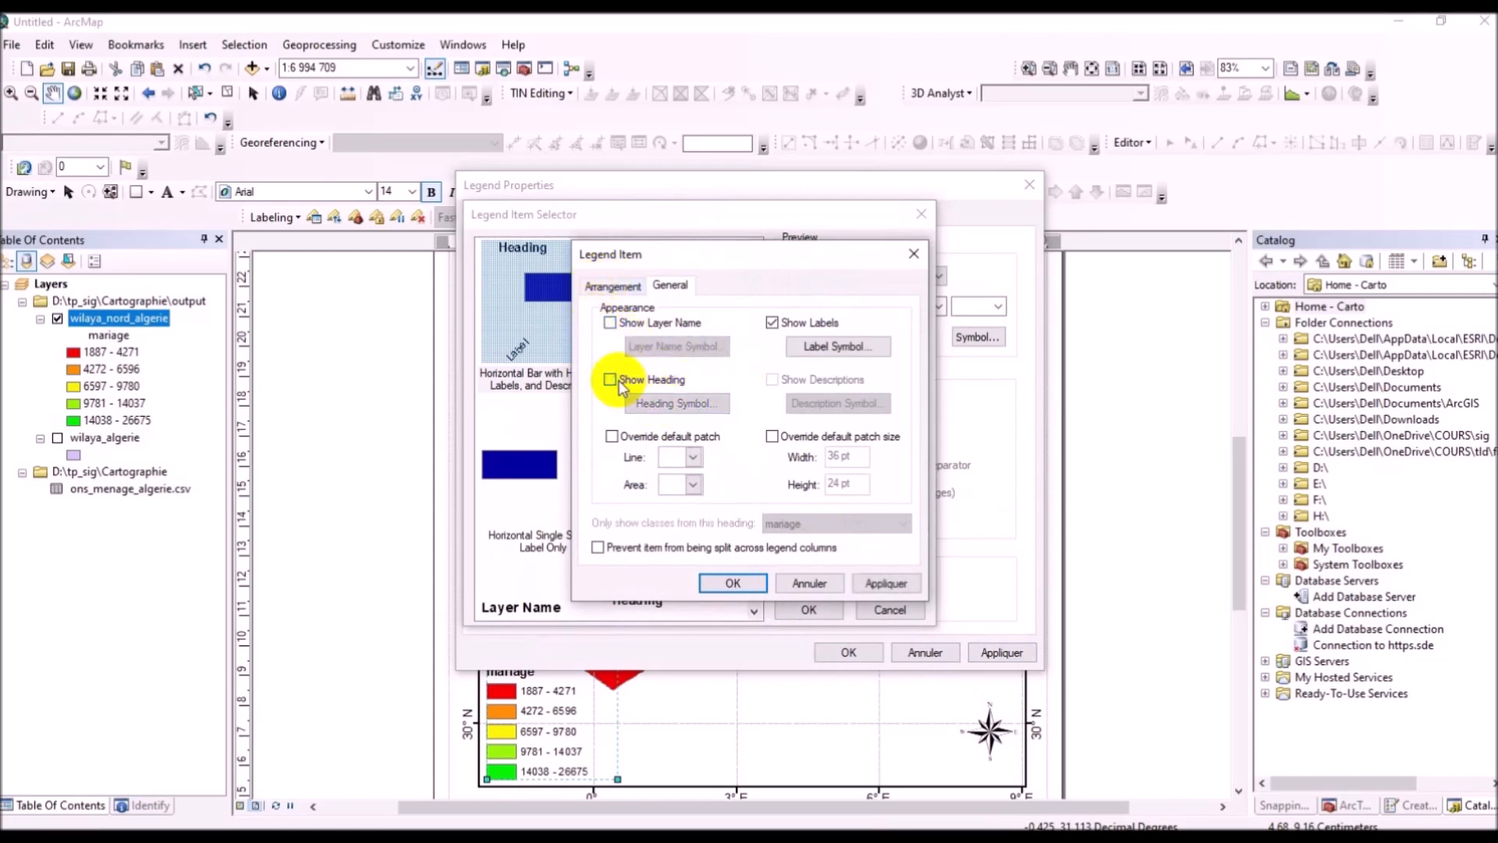
{"action": "left_click", "coordinate": [876, 581]}
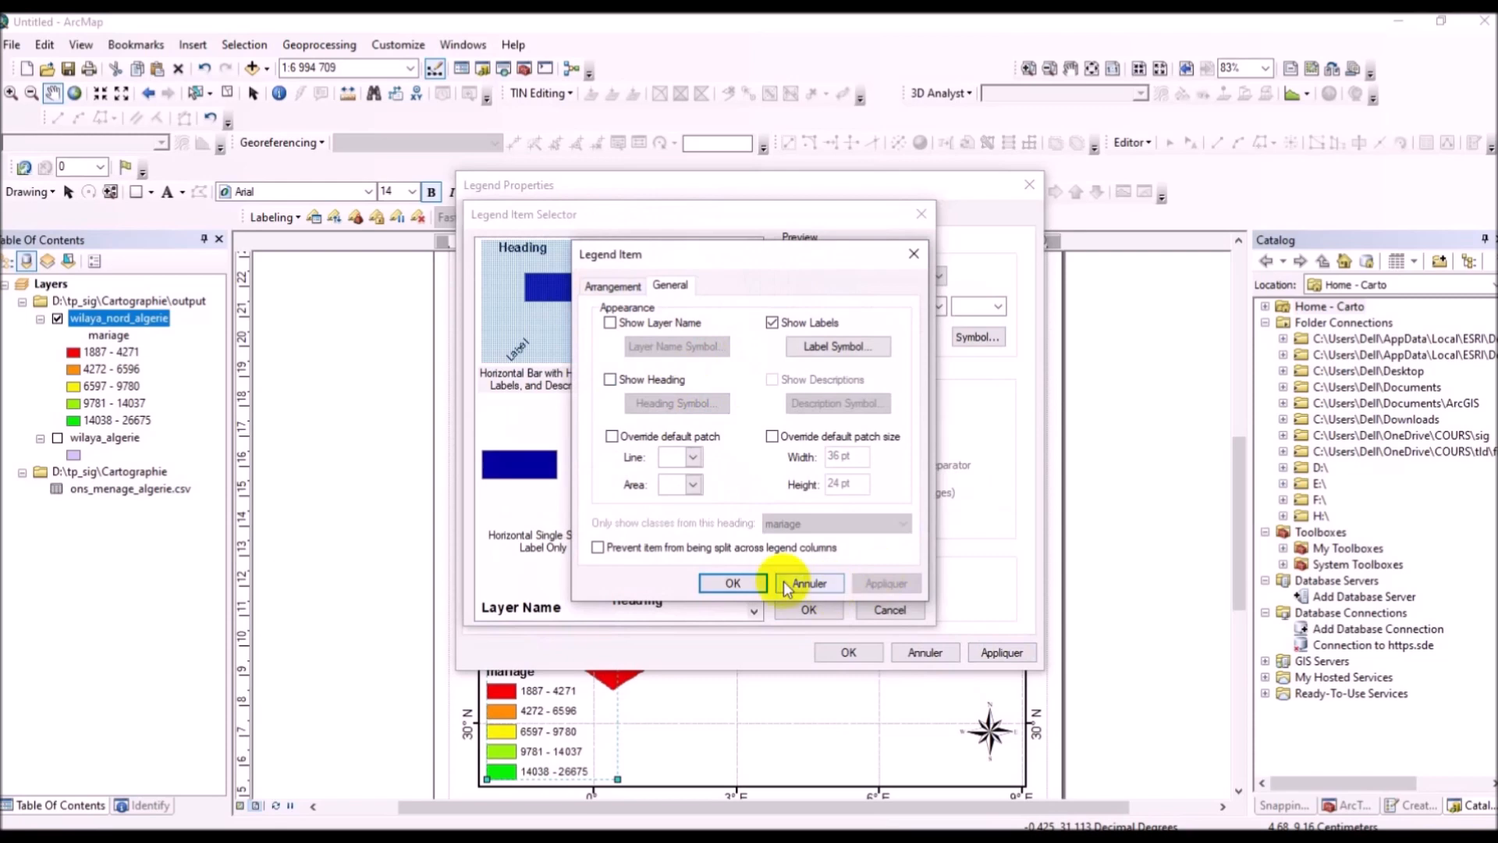
{"action": "left_click", "coordinate": [754, 579]}
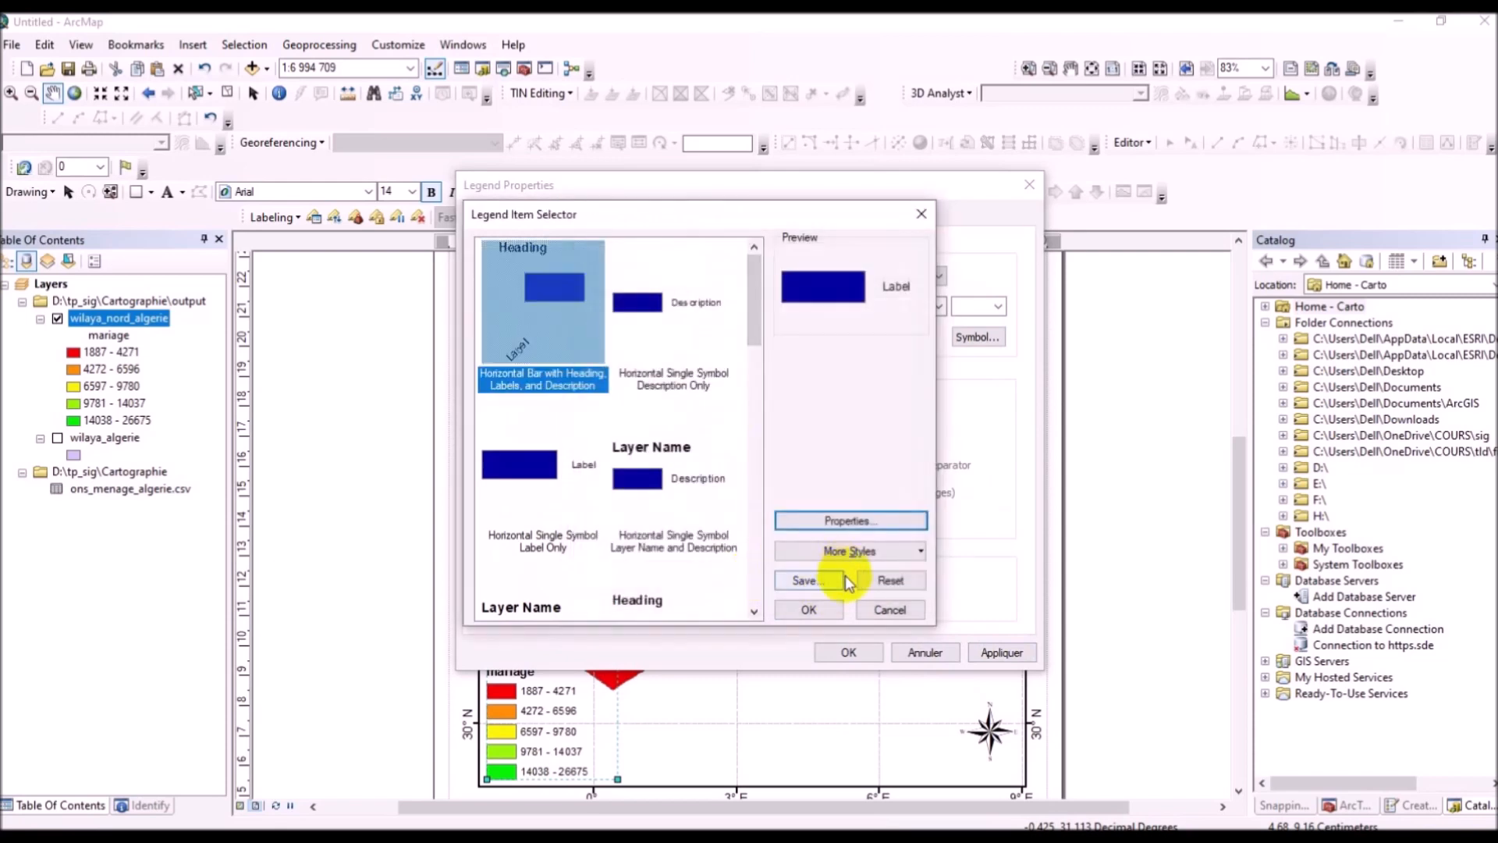
{"action": "left_click", "coordinate": [822, 607]}
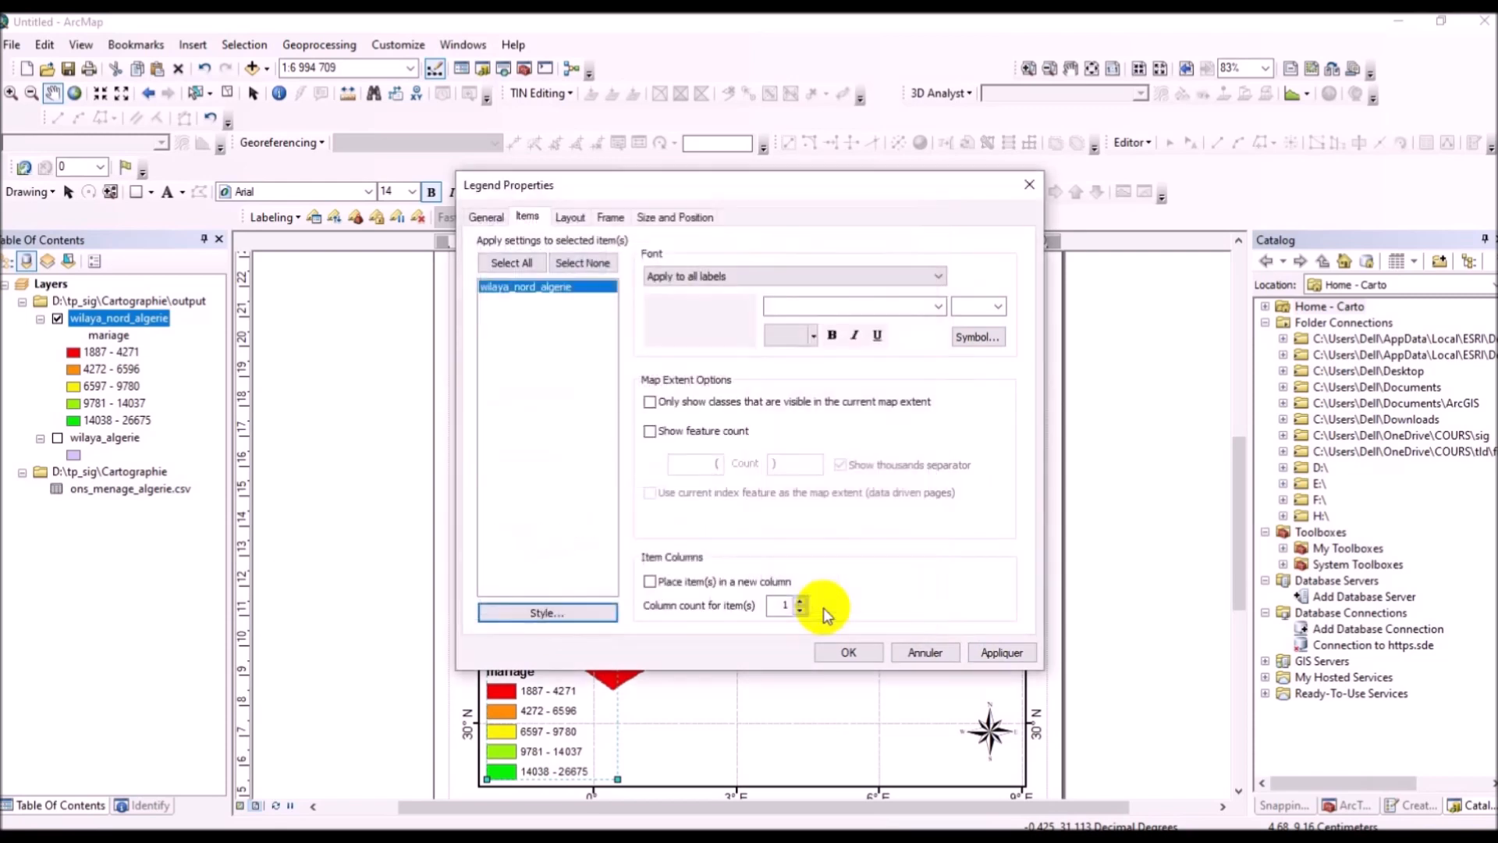
{"action": "left_click", "coordinate": [999, 653]}
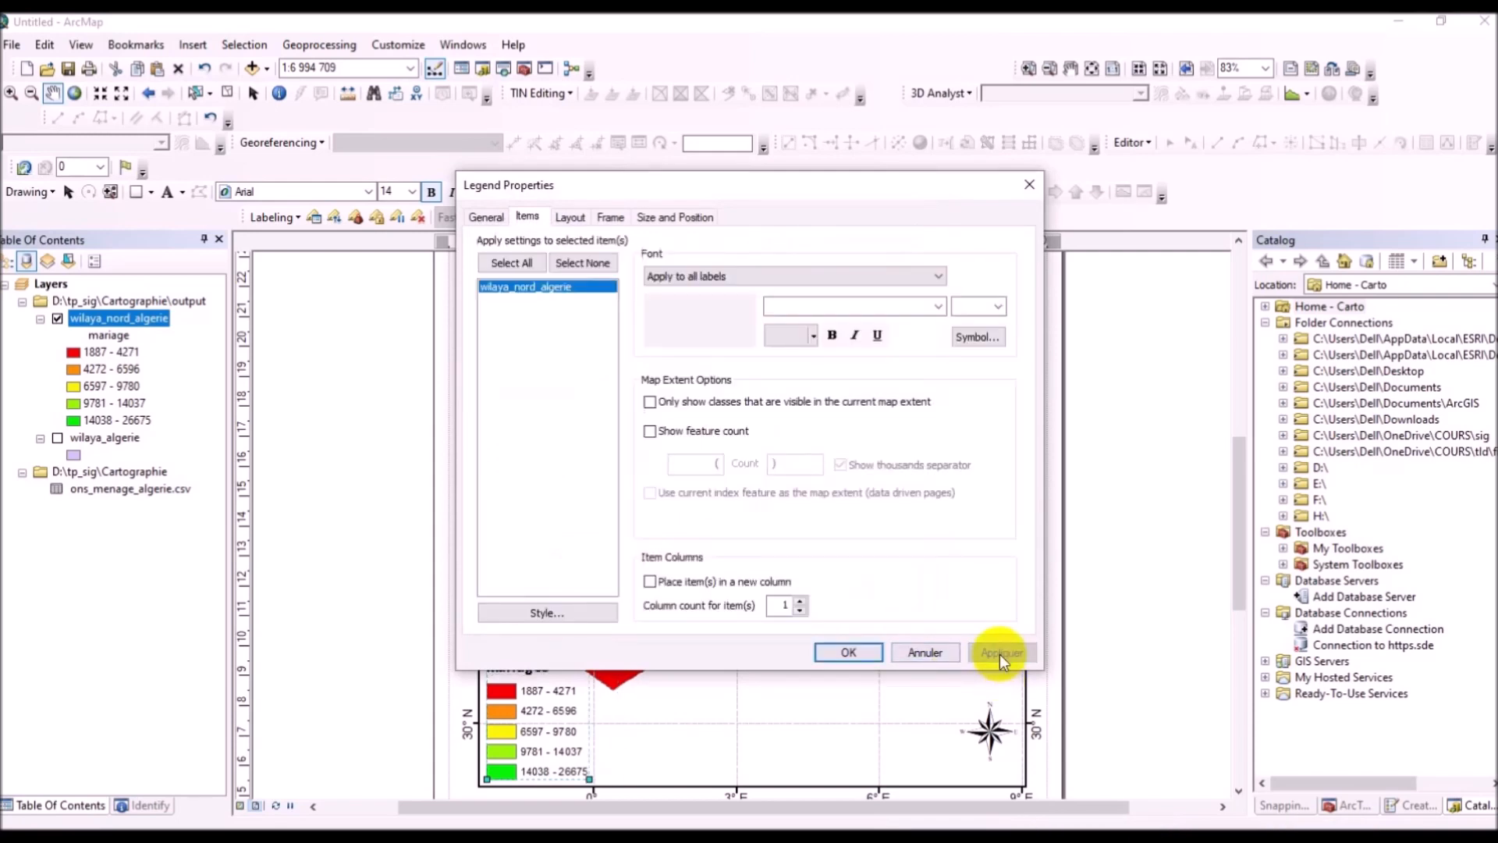
{"action": "left_click", "coordinate": [585, 219]}
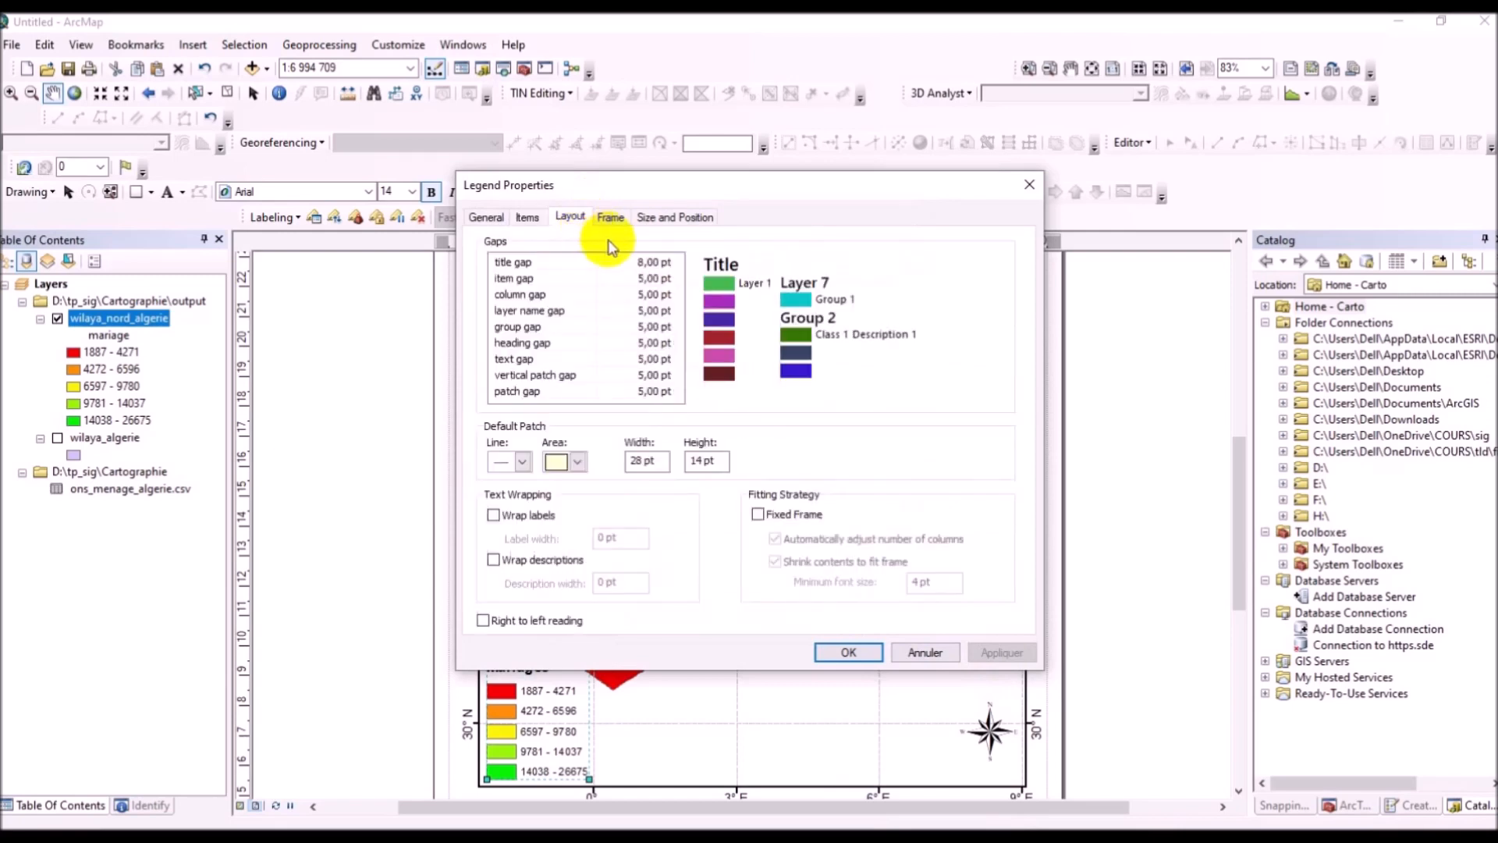
{"action": "left_click", "coordinate": [610, 220]}
{"action": "left_click", "coordinate": [664, 223]}
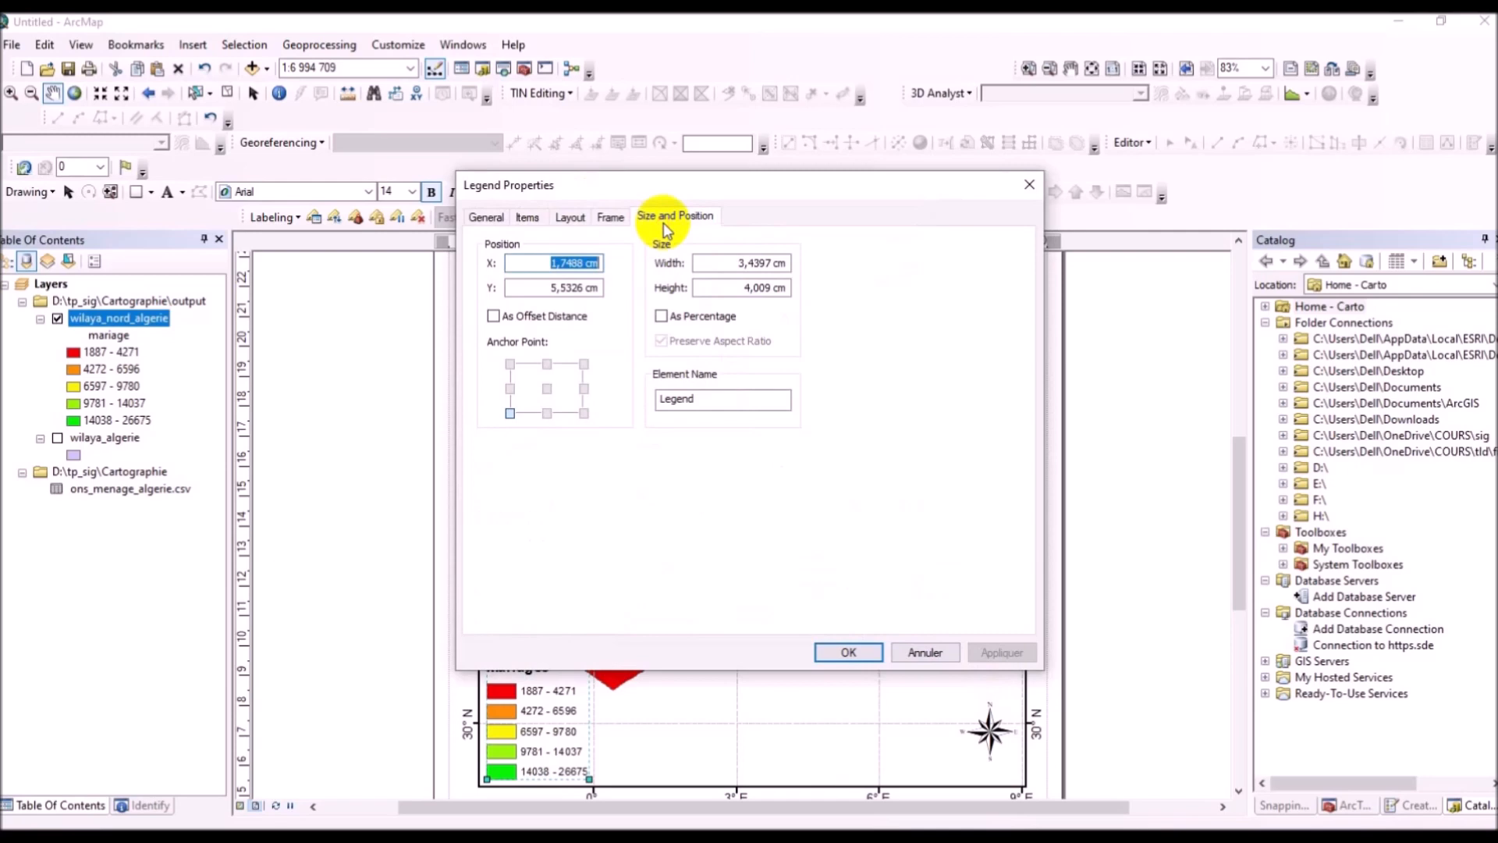
{"action": "left_click", "coordinate": [848, 653]}
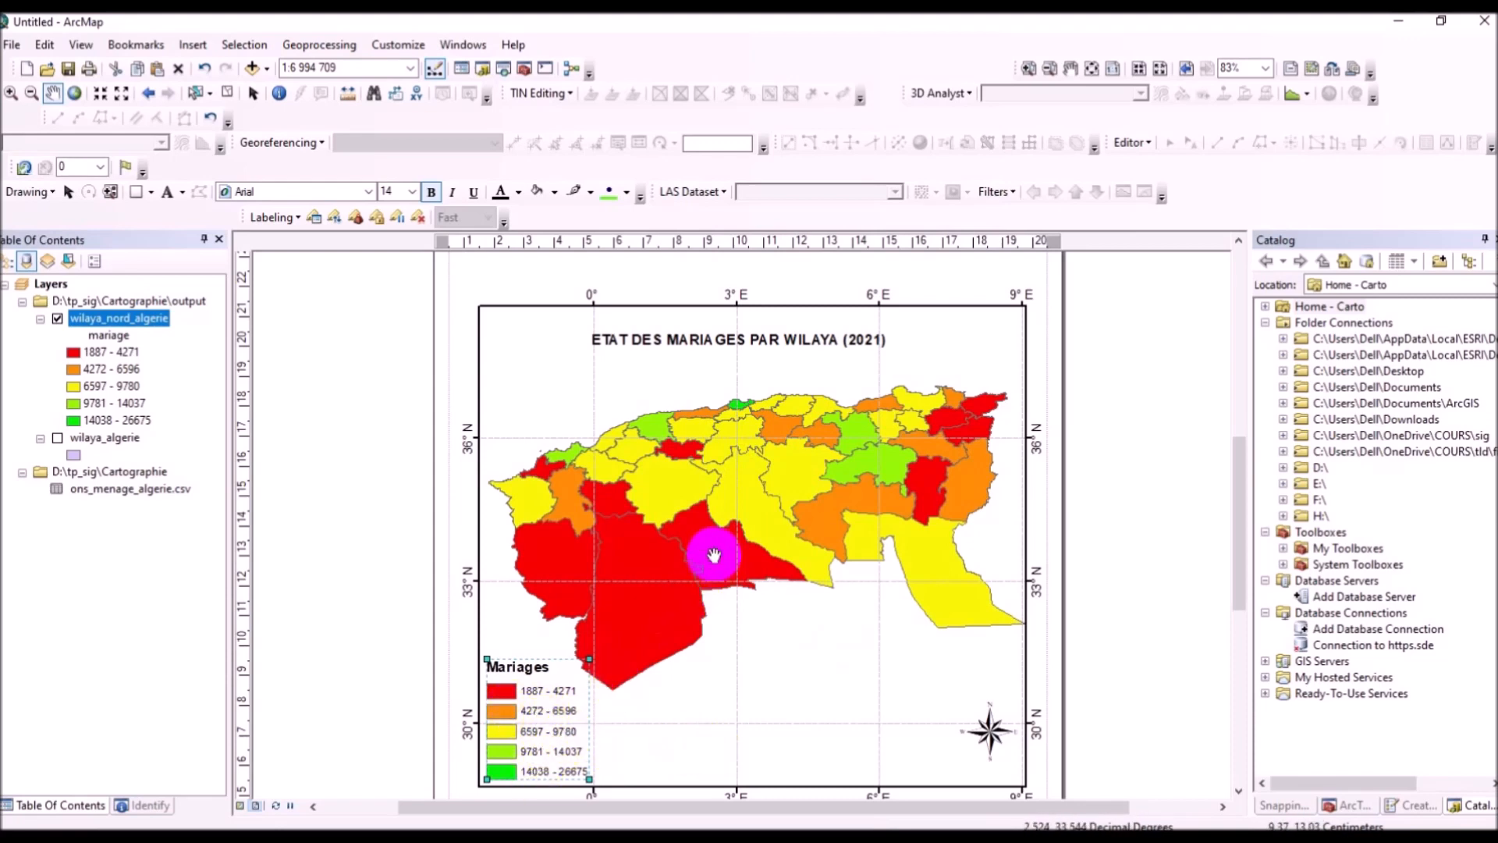
Step: Turn on labels for the wilaya_nord_algerie layer using the Wilaya field, with the font size set to 9
{"action": "right_click", "coordinate": [149, 321]}
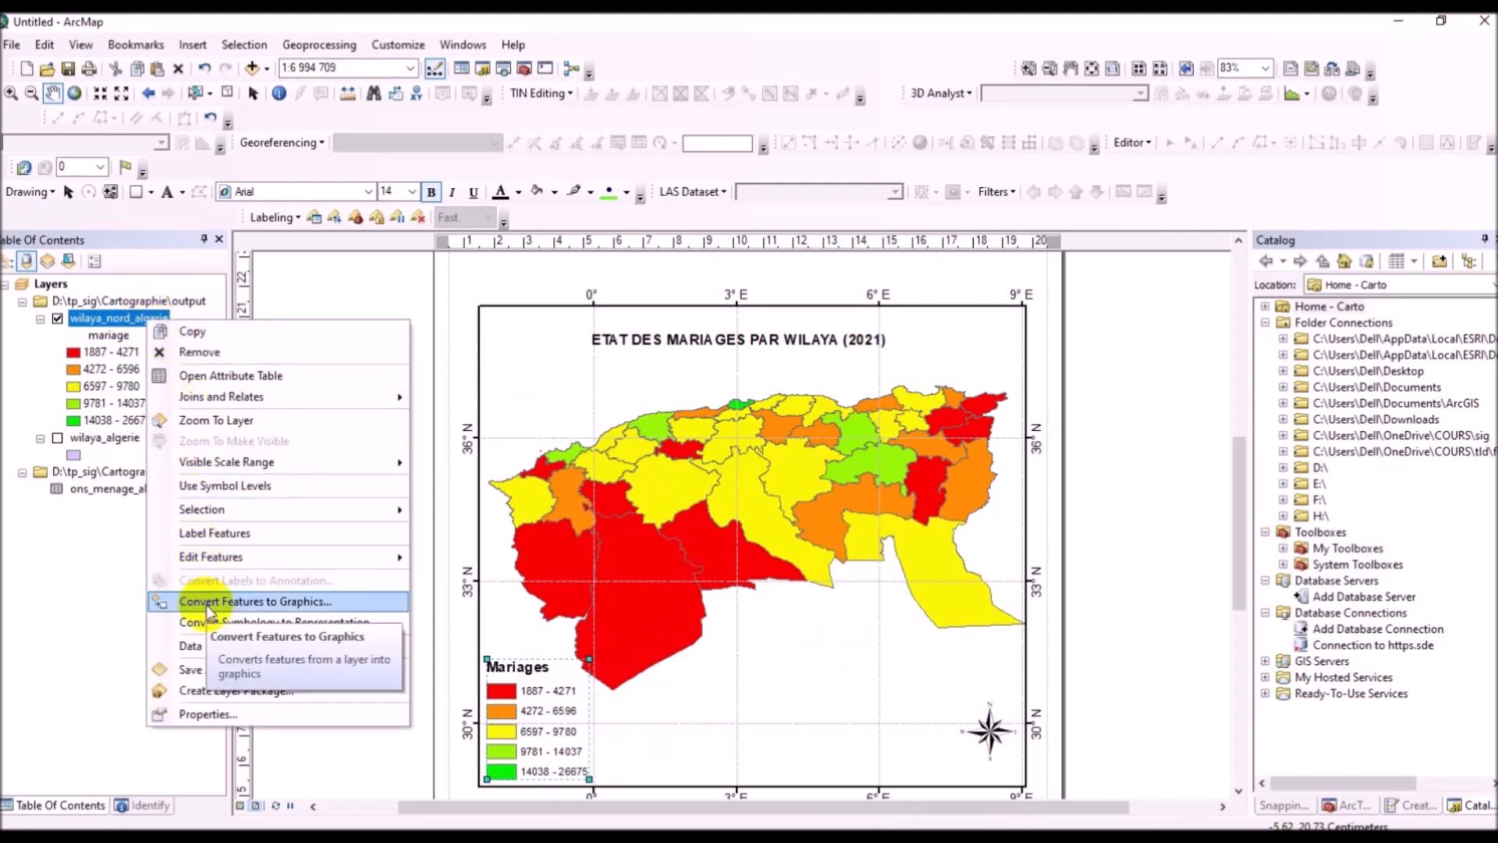
{"action": "left_click", "coordinate": [228, 714]}
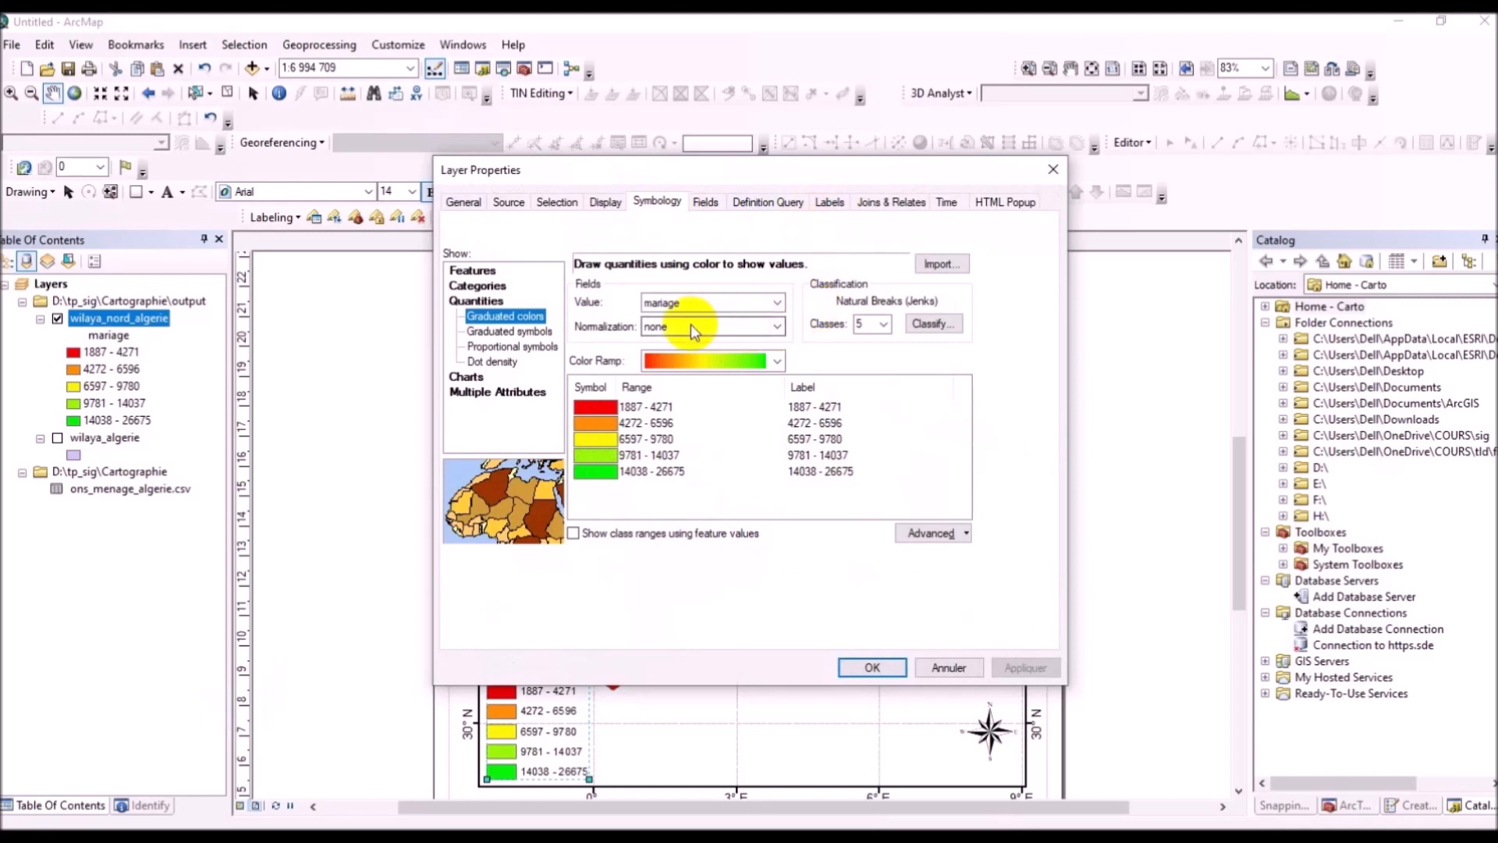
{"action": "left_click", "coordinate": [829, 203]}
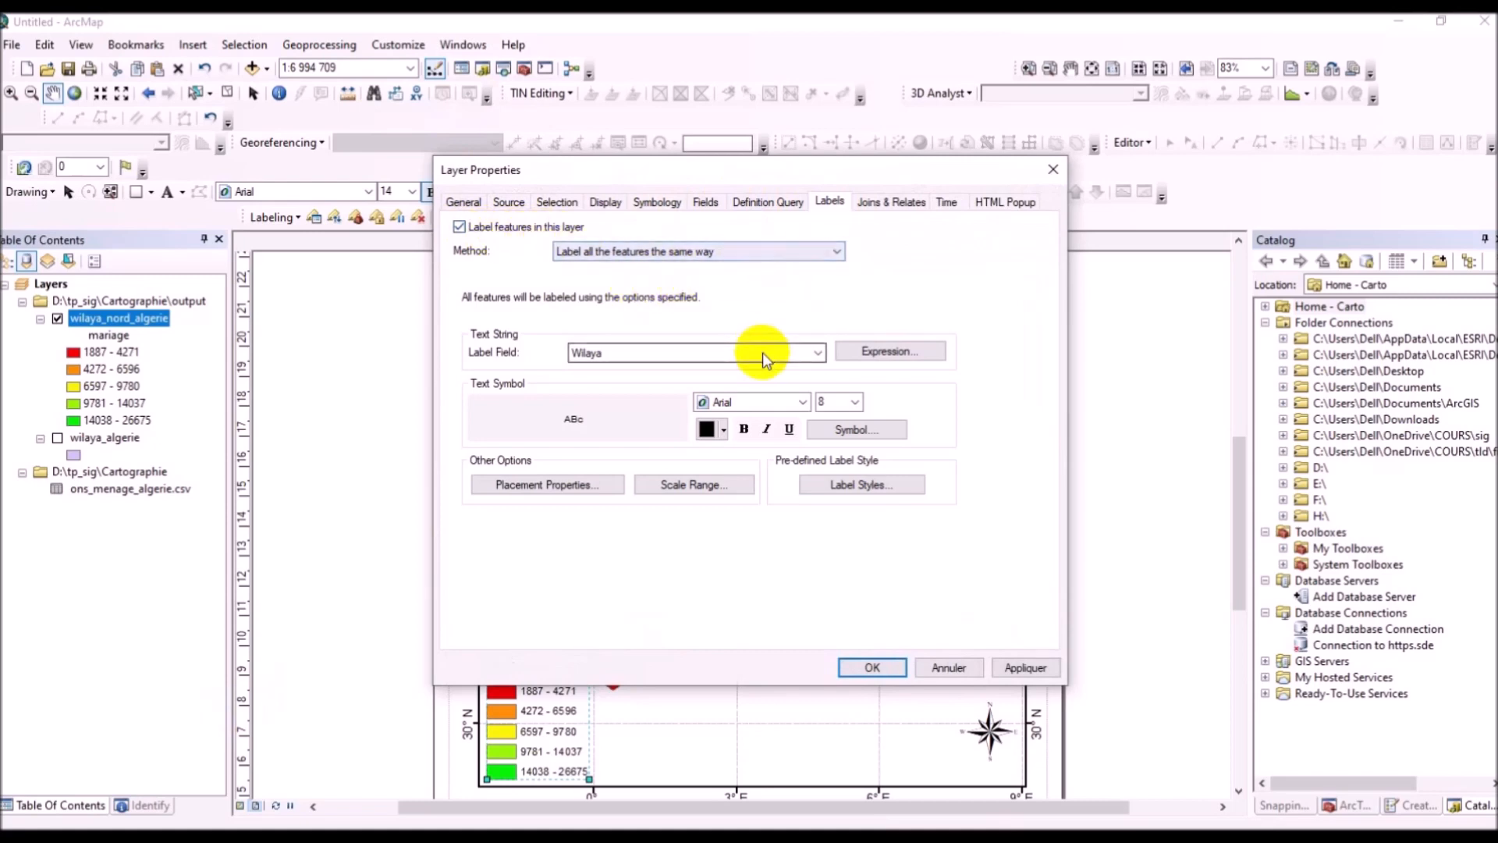
{"action": "left_click", "coordinate": [819, 352]}
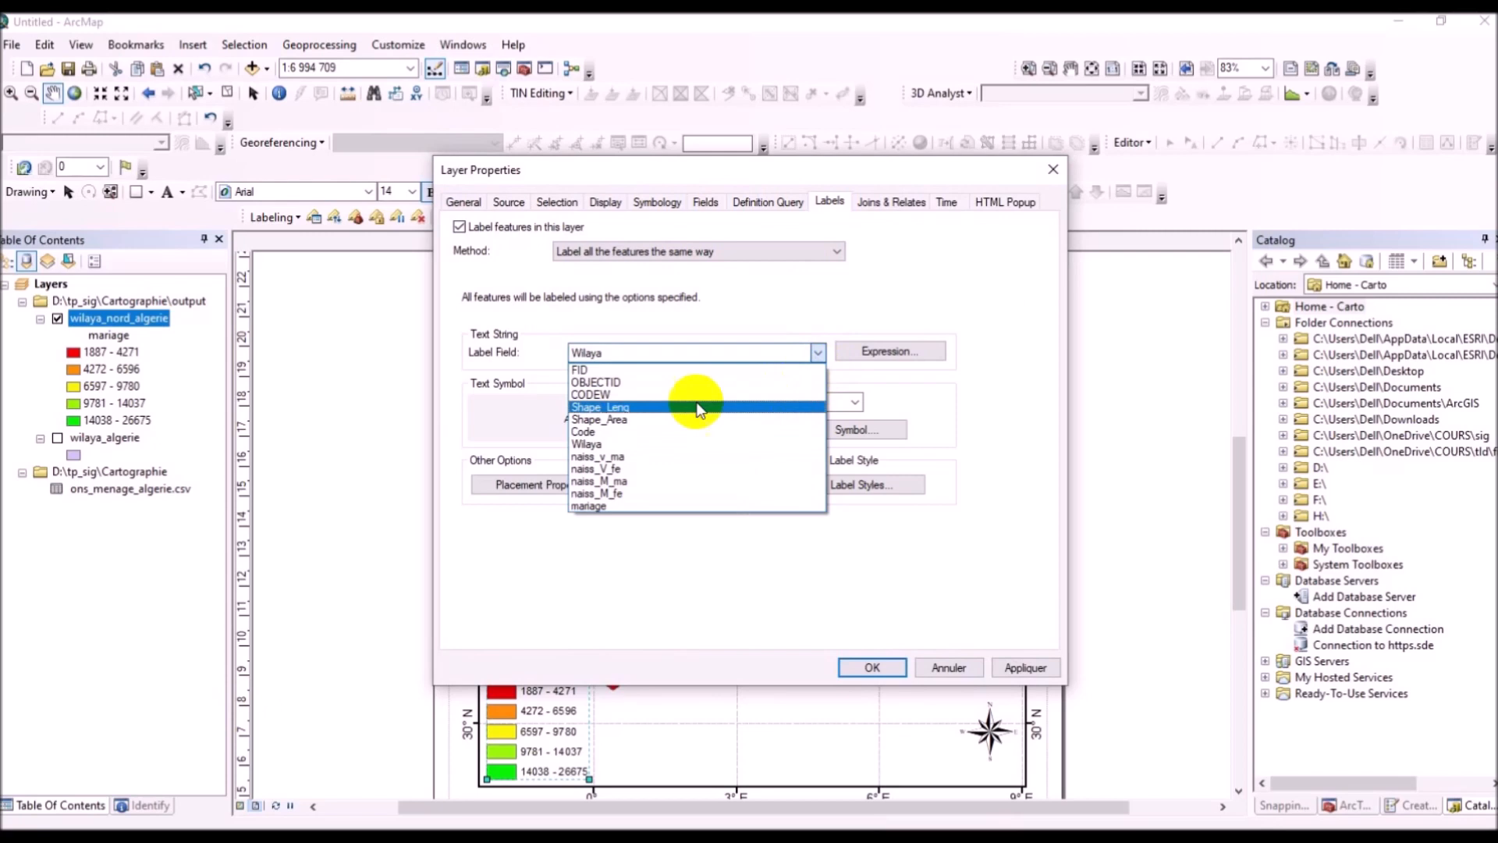
{"action": "left_click", "coordinate": [616, 445]}
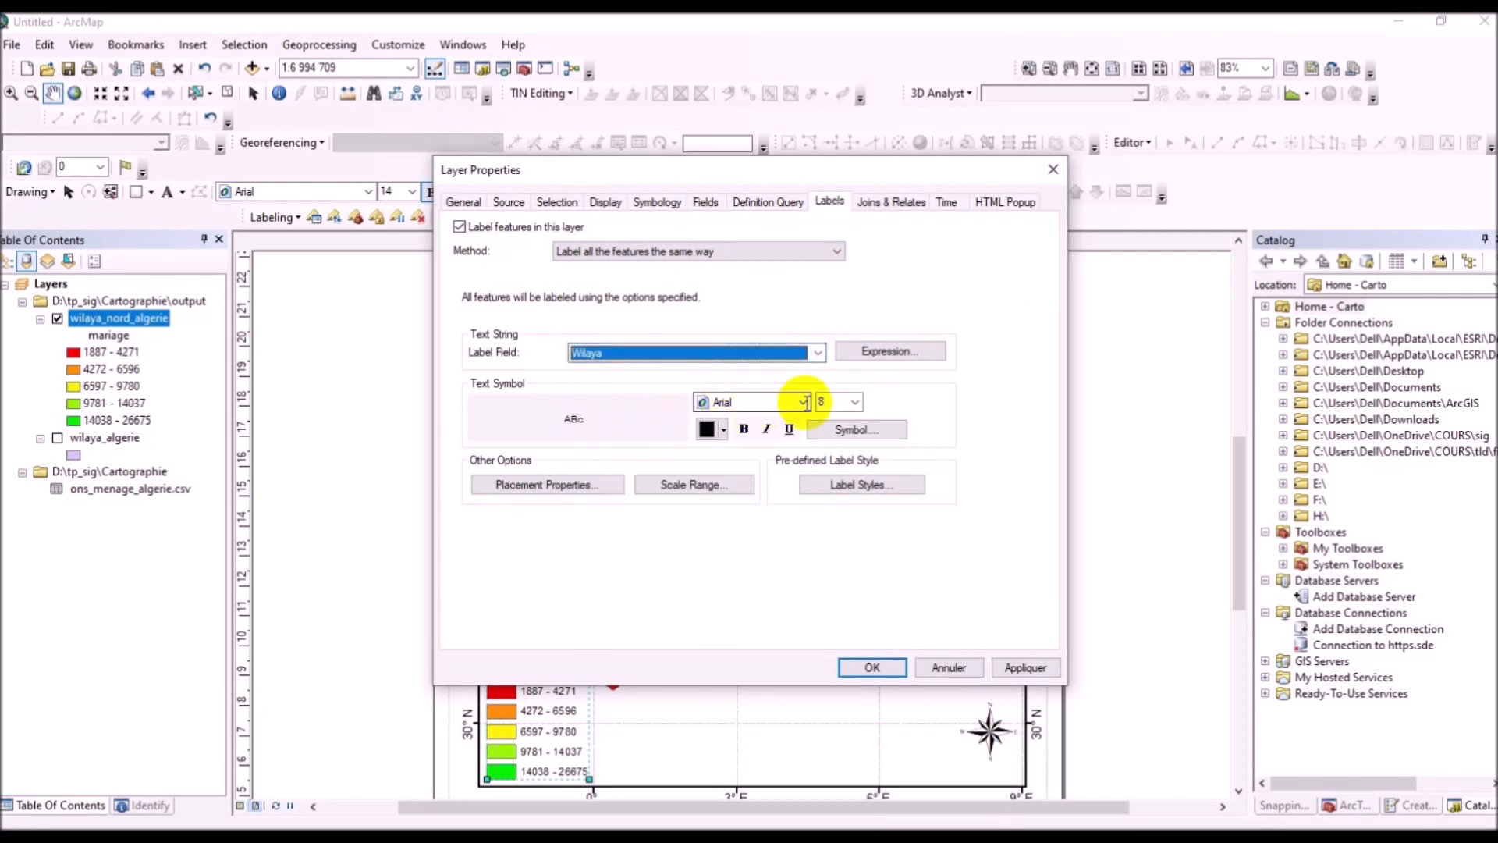
{"action": "left_click", "coordinate": [856, 401]}
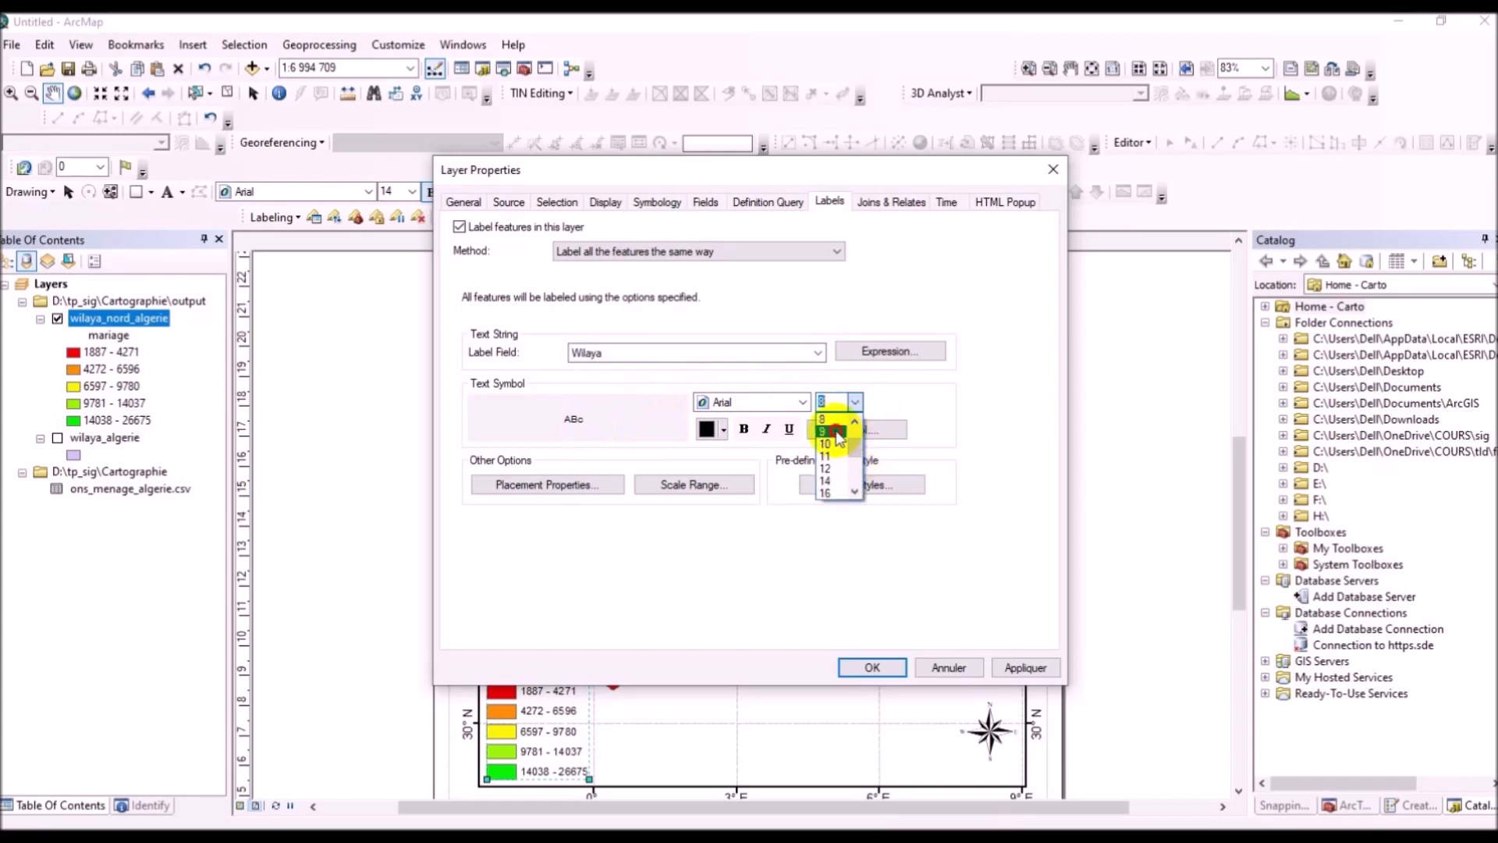
{"action": "left_click", "coordinate": [835, 431]}
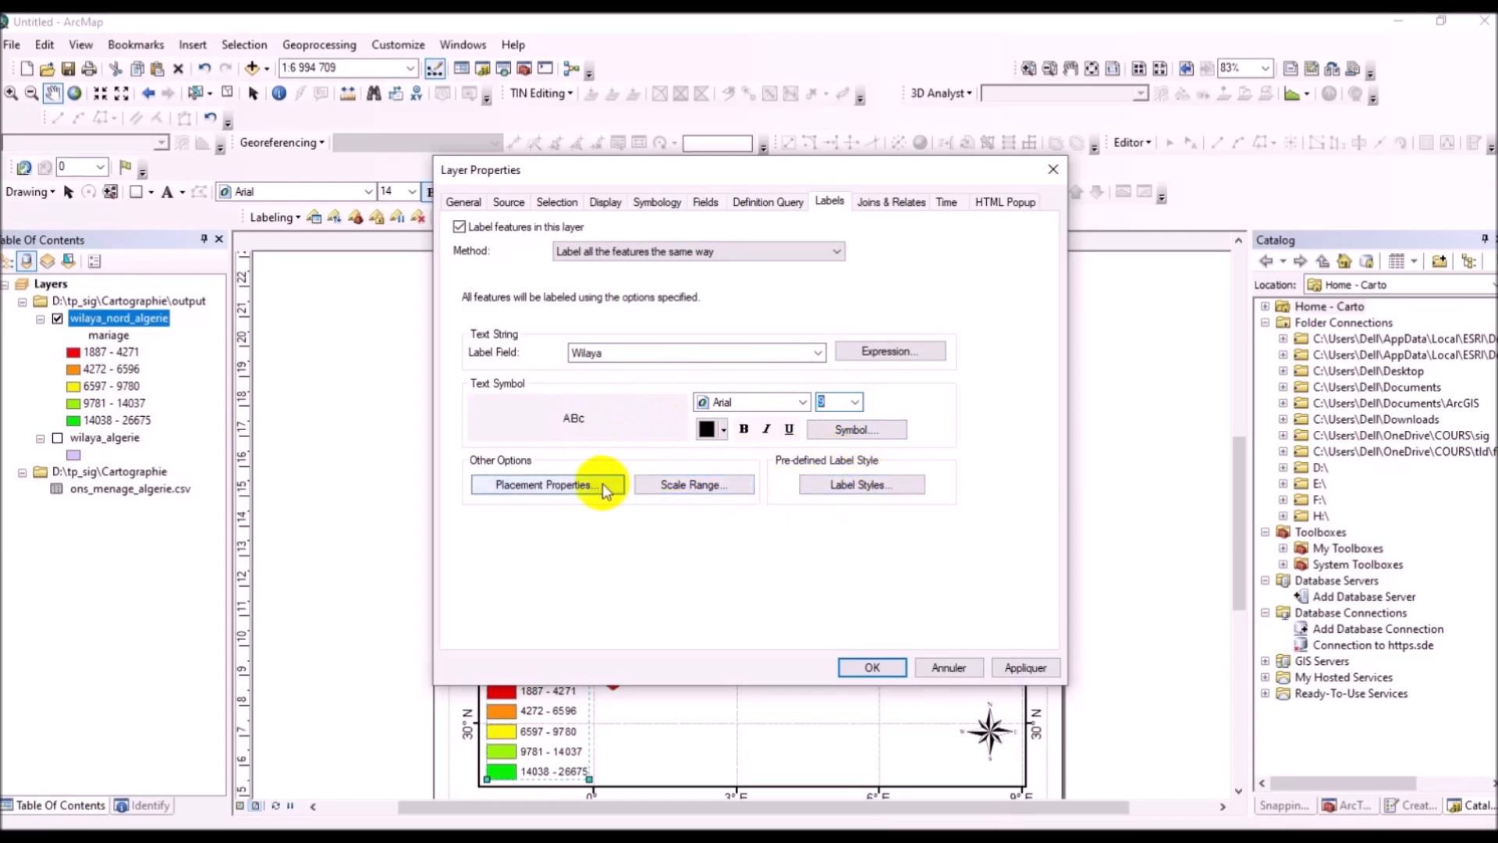
Step: Restrict the wilaya labels to placement inside their polygons, keep them always horizontal, and apply the labelling to the map
{"action": "left_click", "coordinate": [574, 484]}
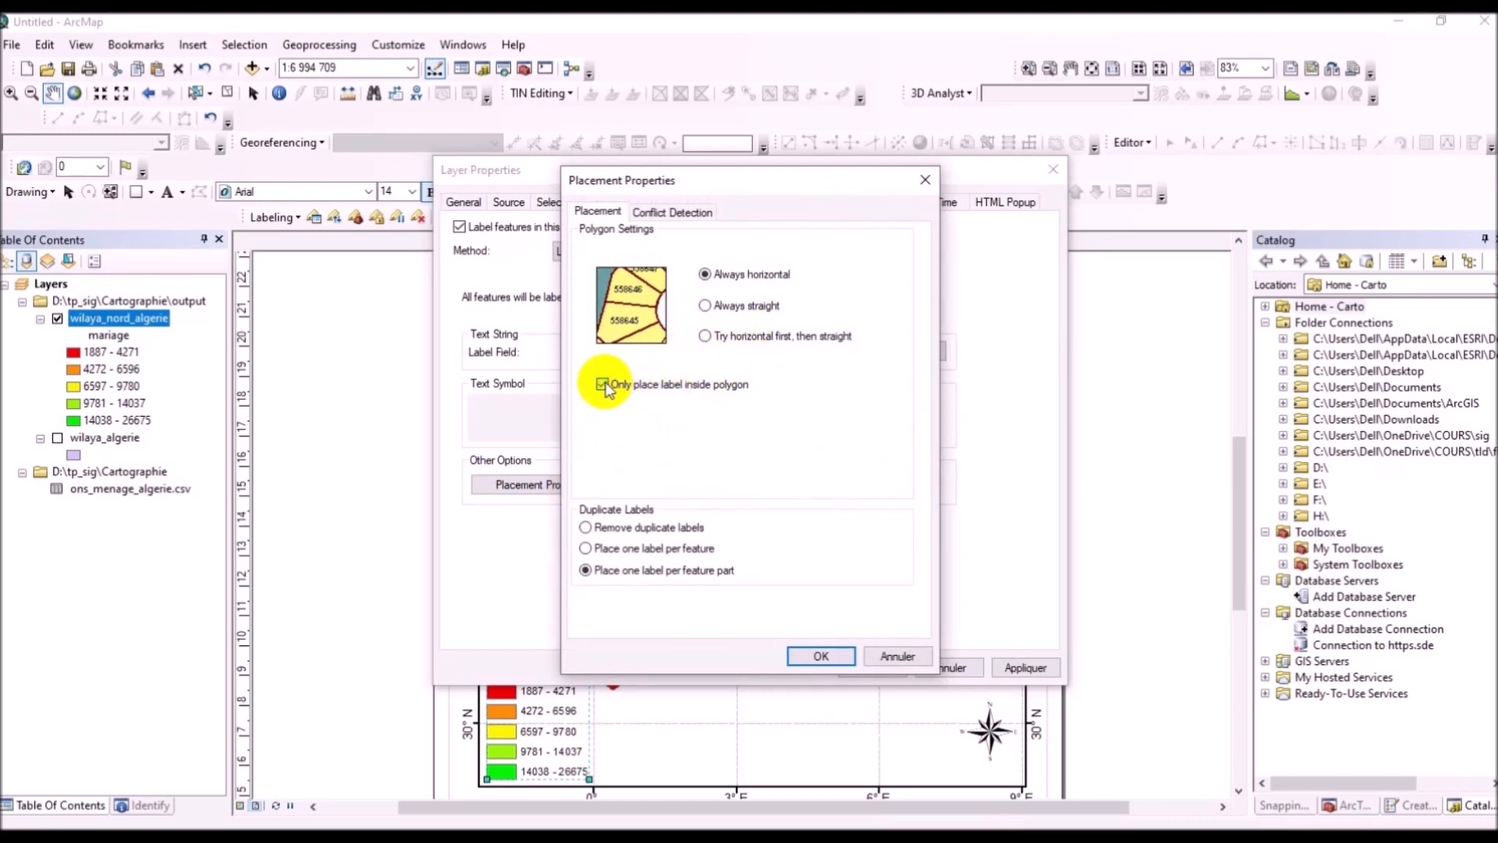
{"action": "left_click", "coordinate": [682, 208]}
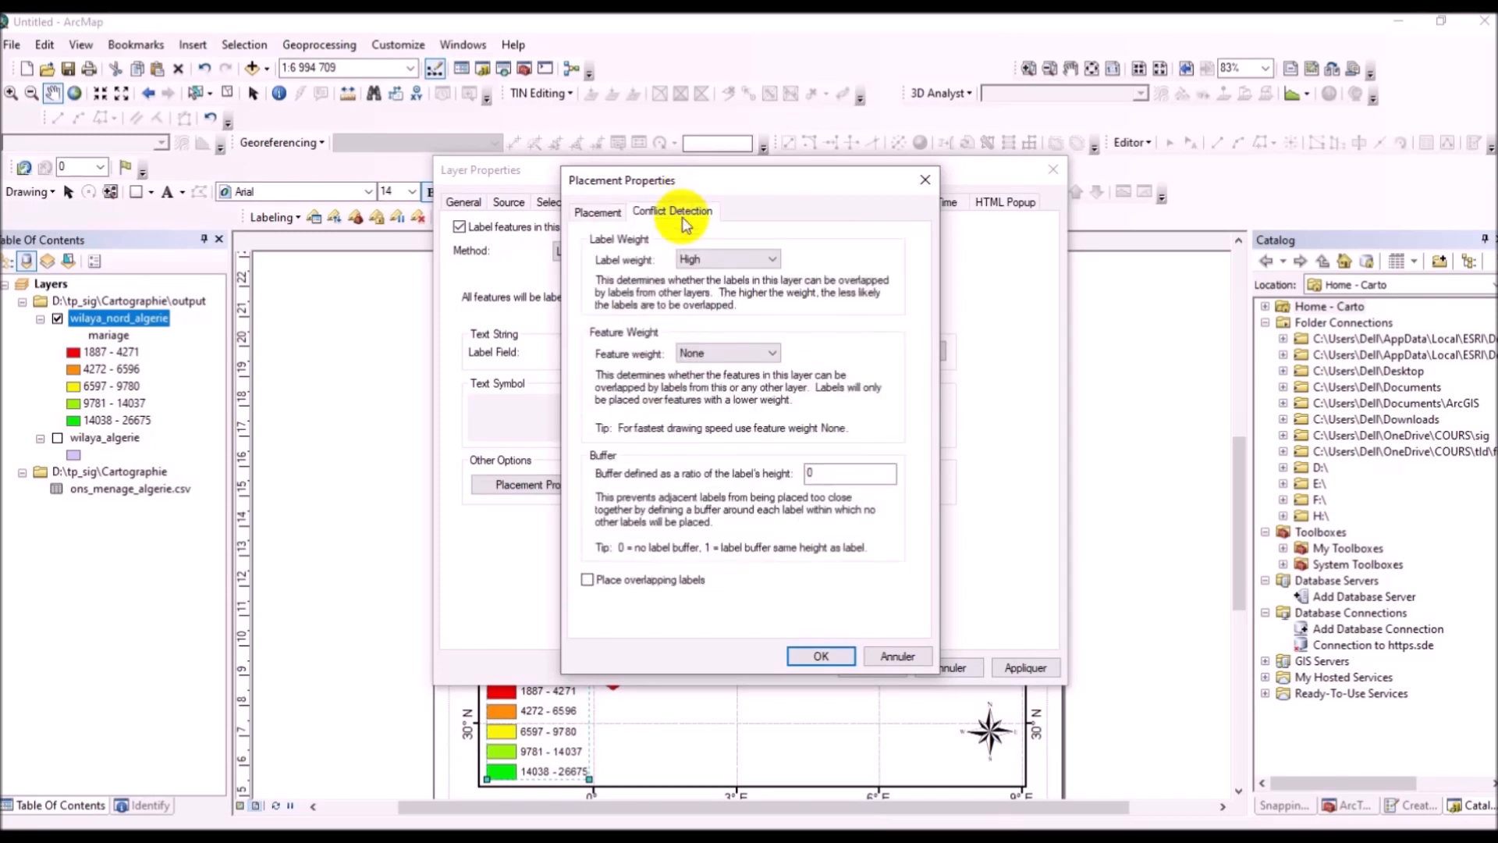
{"action": "left_click", "coordinate": [614, 215]}
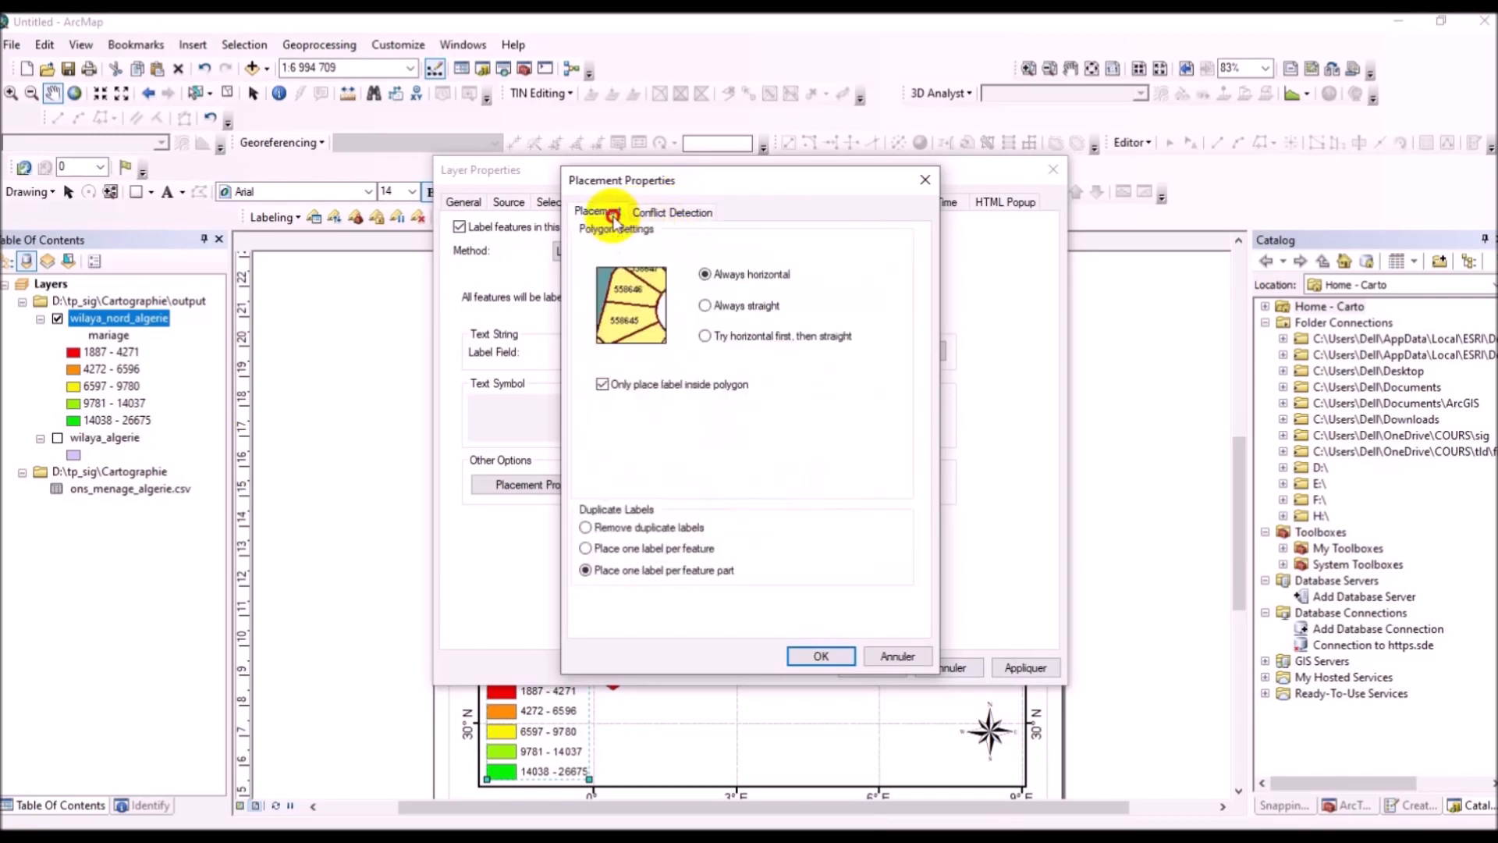
{"action": "left_click", "coordinate": [823, 656]}
{"action": "left_click", "coordinate": [1022, 668]}
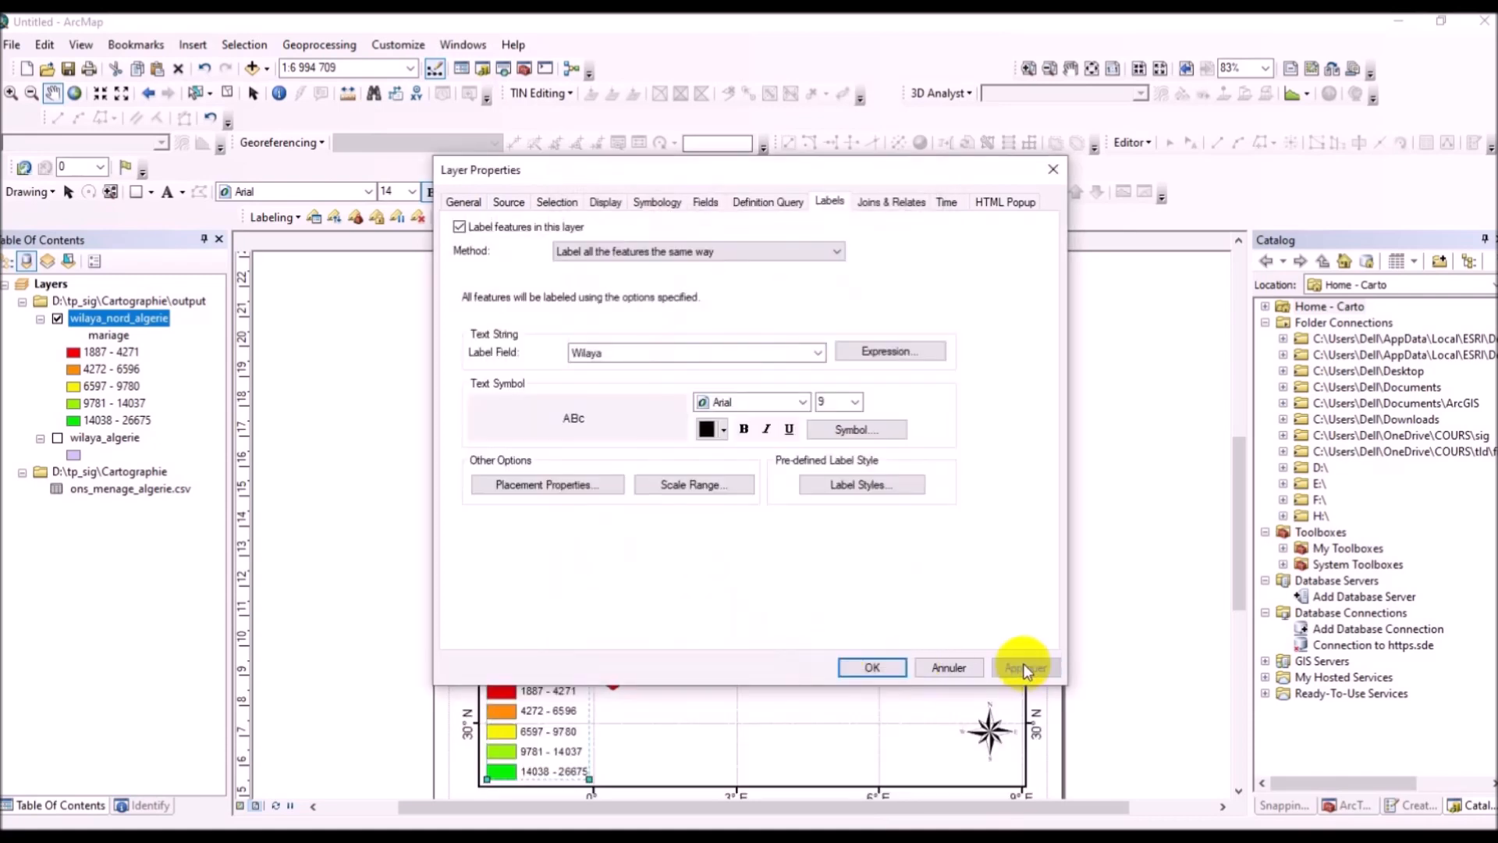
{"action": "left_click", "coordinate": [872, 667]}
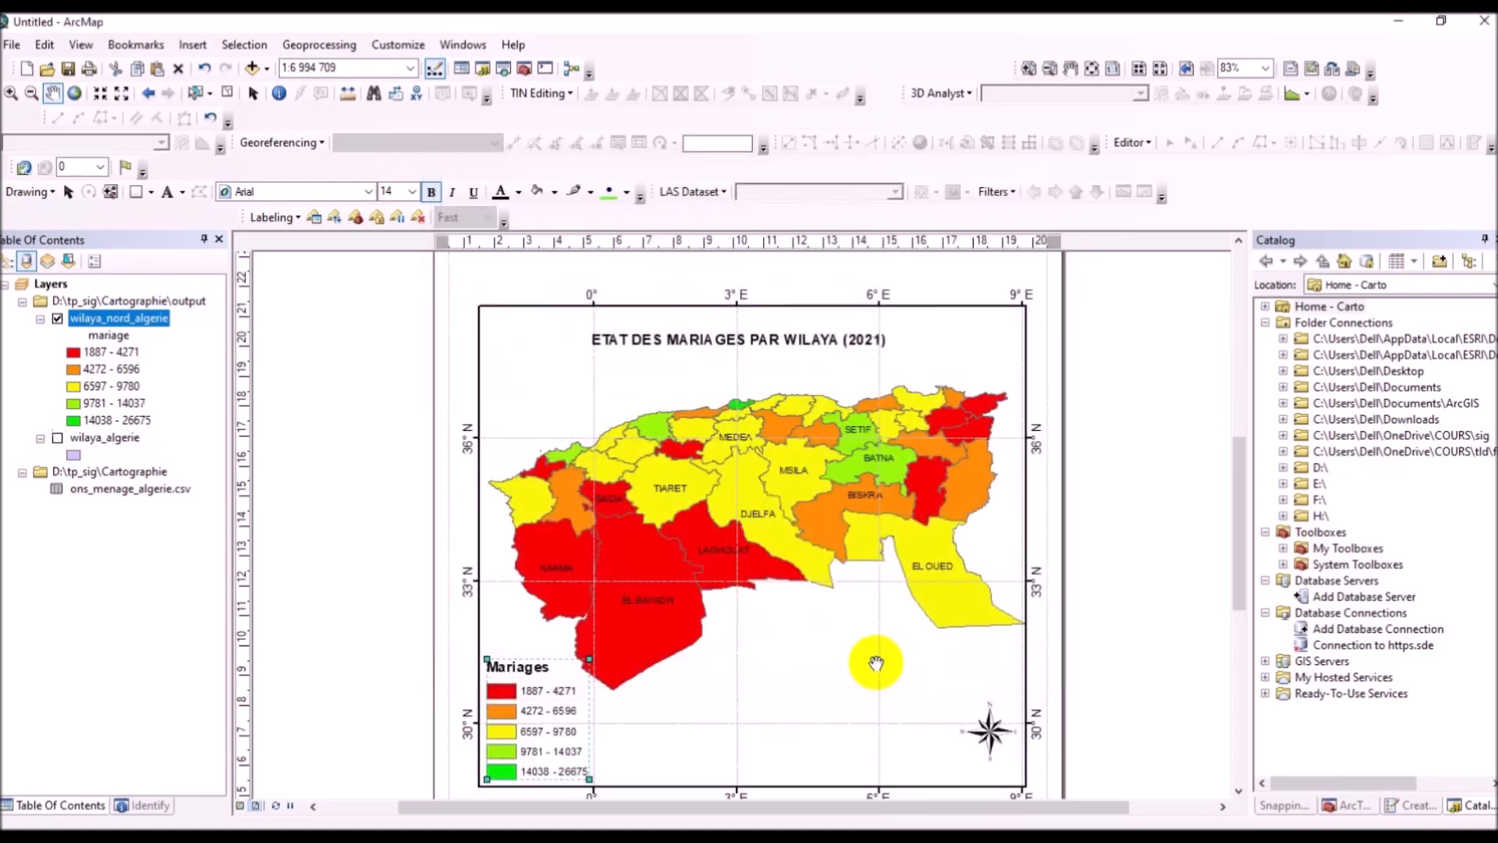
{"action": "left_click", "coordinate": [679, 489]}
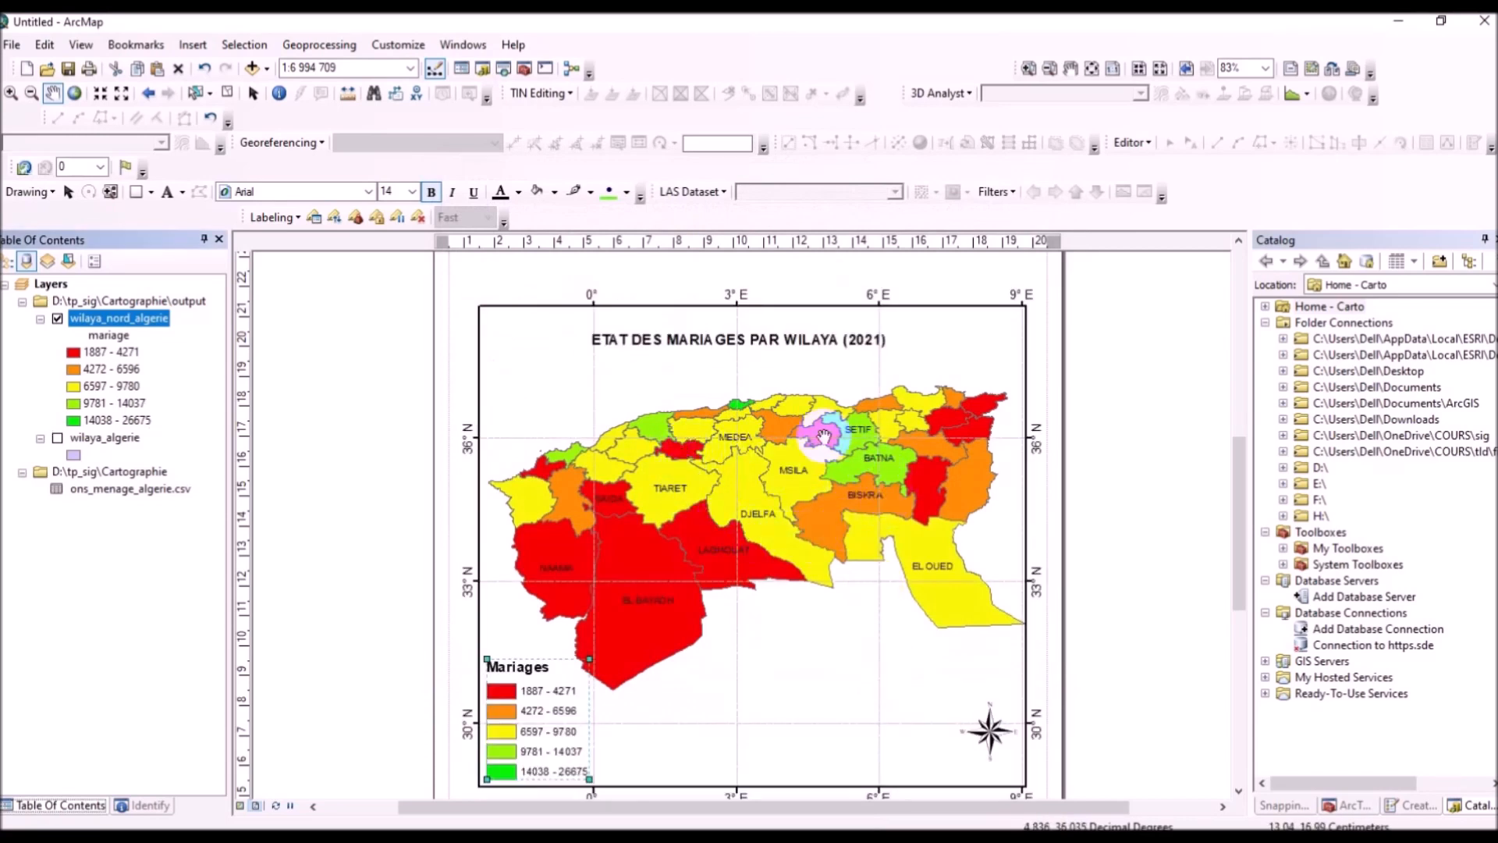
Step: Set the map data frame's extent to Fixed Scale in its properties, keeping the current scale and coordinate system
{"action": "left_click", "coordinate": [253, 94]}
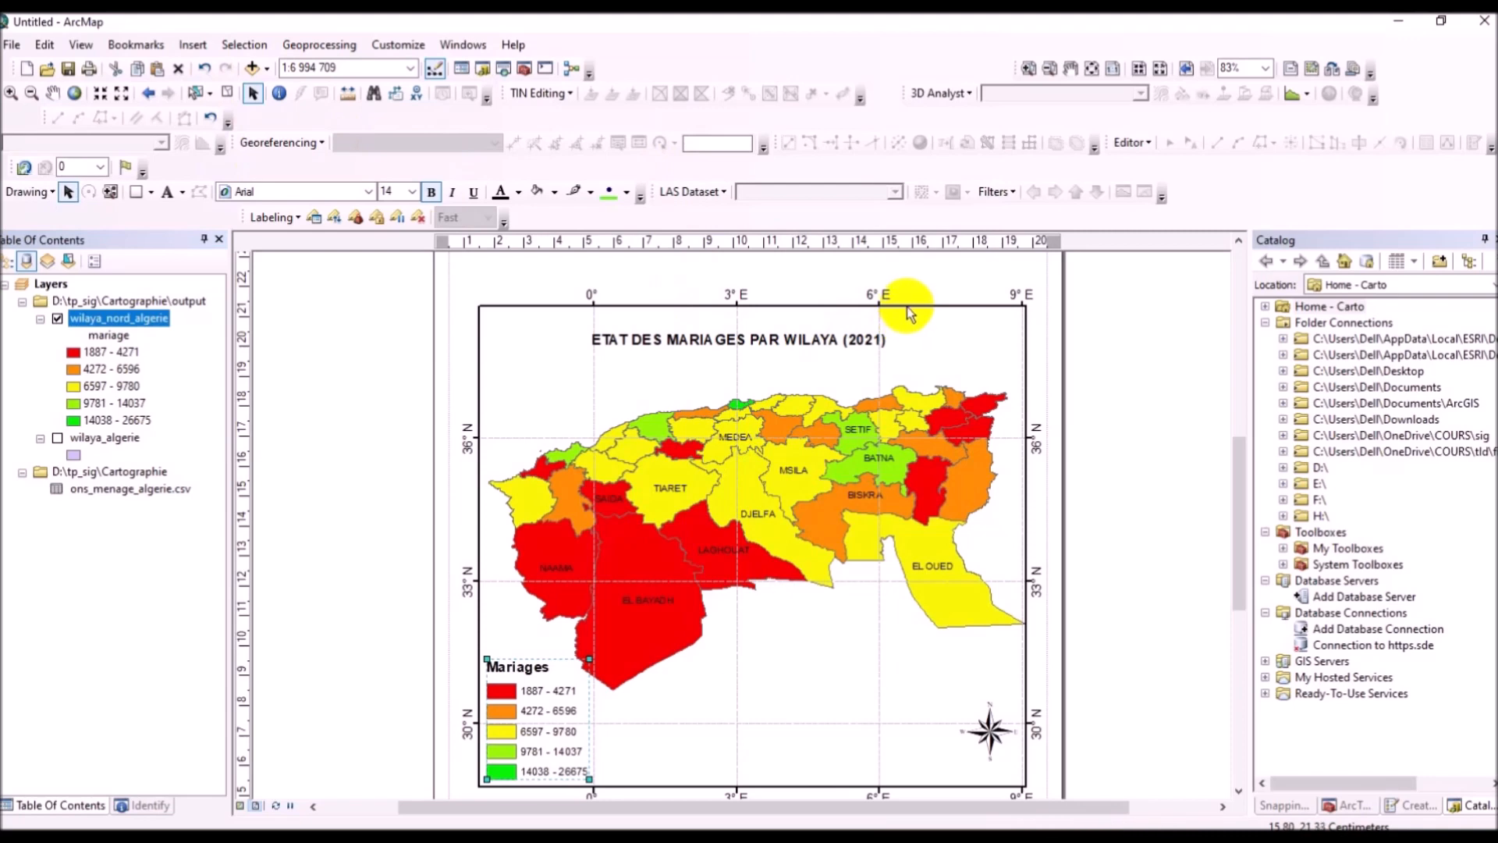
{"action": "left_click", "coordinate": [905, 307]}
{"action": "right_click", "coordinate": [905, 307]}
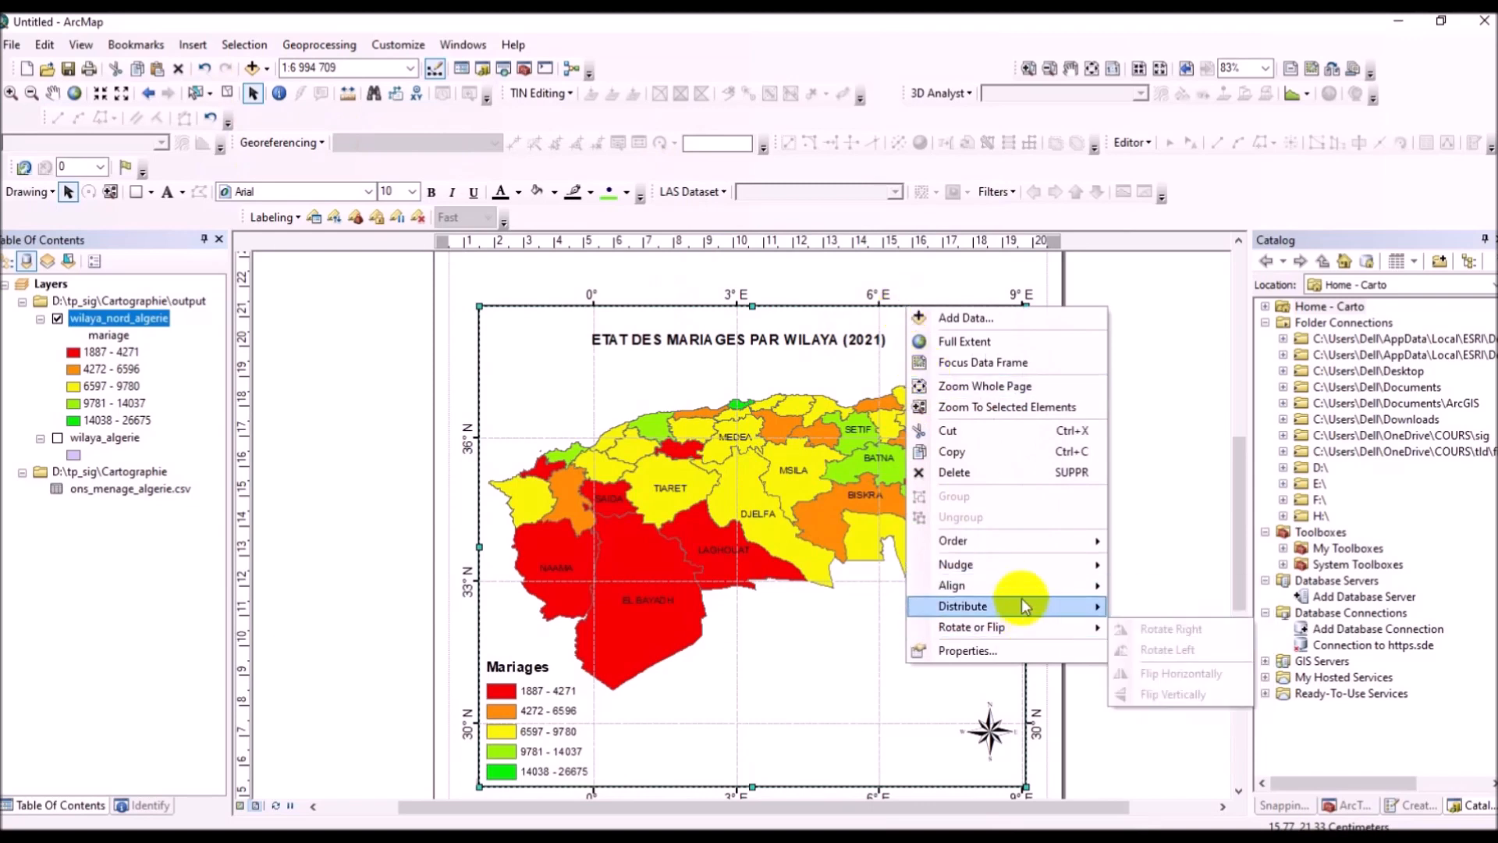
{"action": "left_click", "coordinate": [1018, 653]}
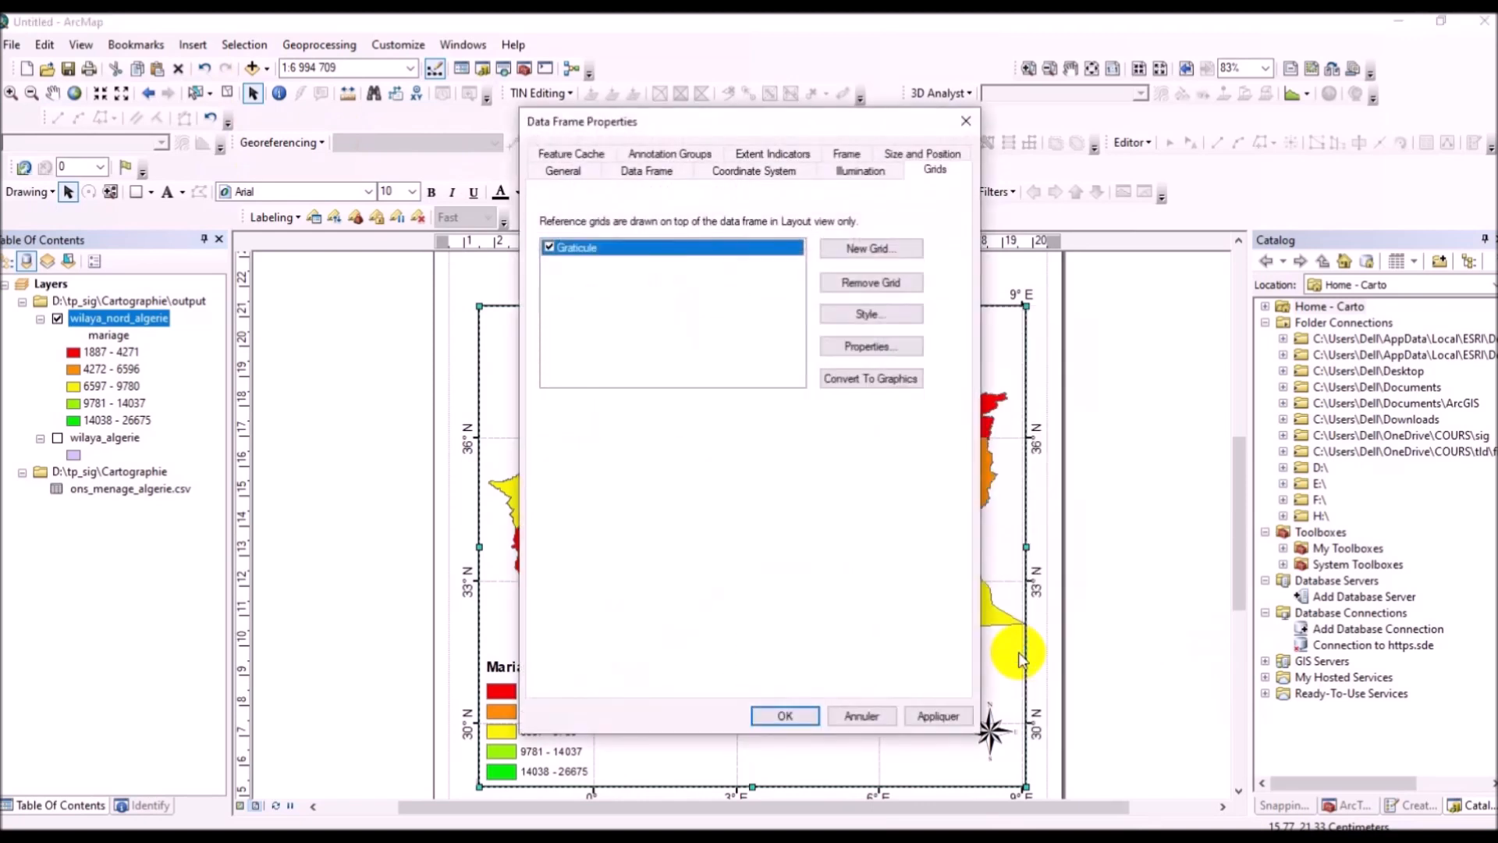
{"action": "left_click", "coordinate": [642, 176]}
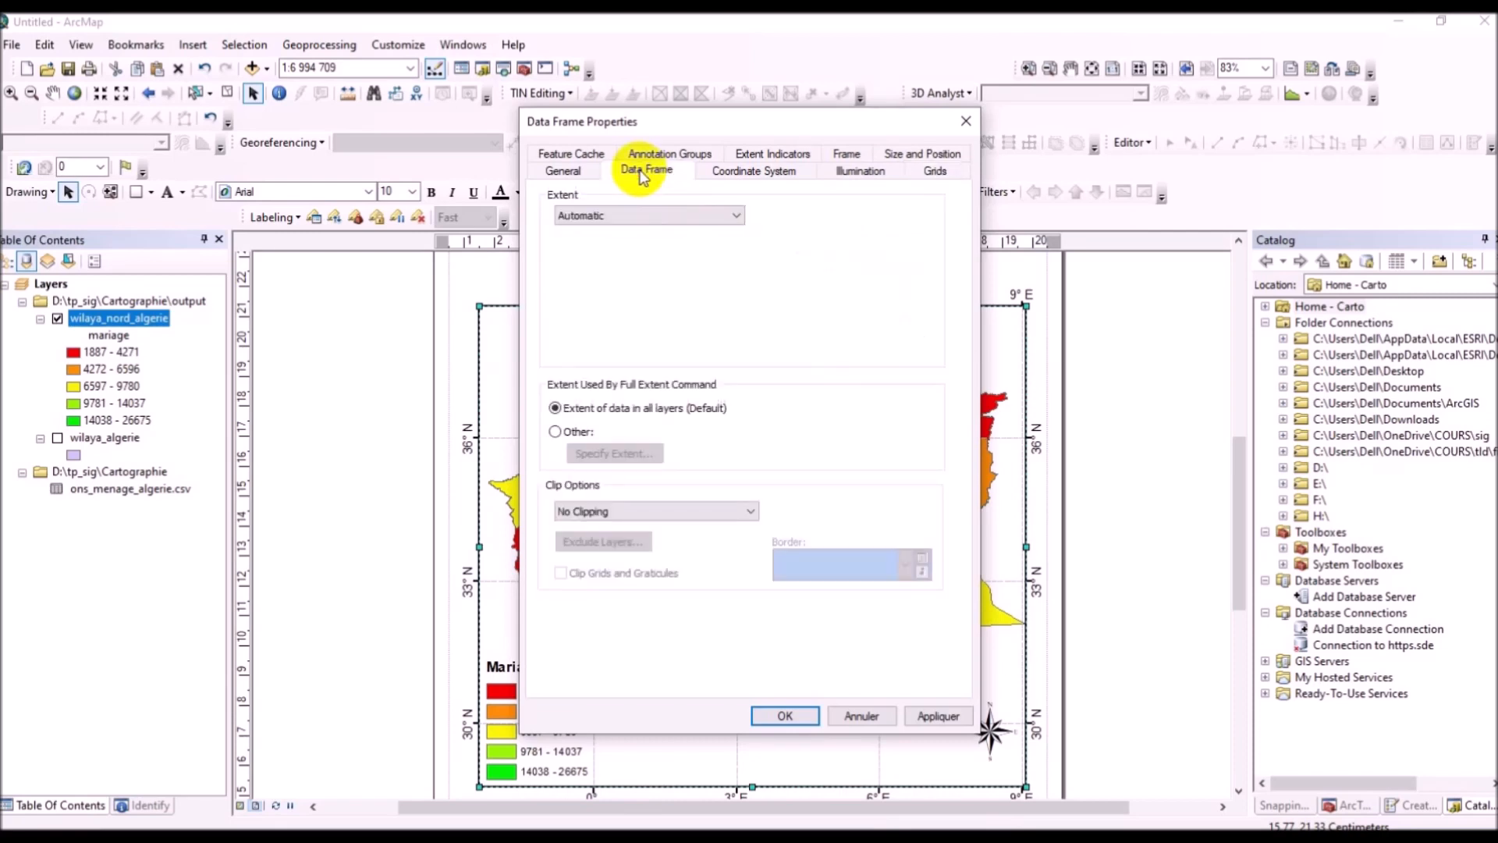
{"action": "left_click", "coordinate": [667, 216]}
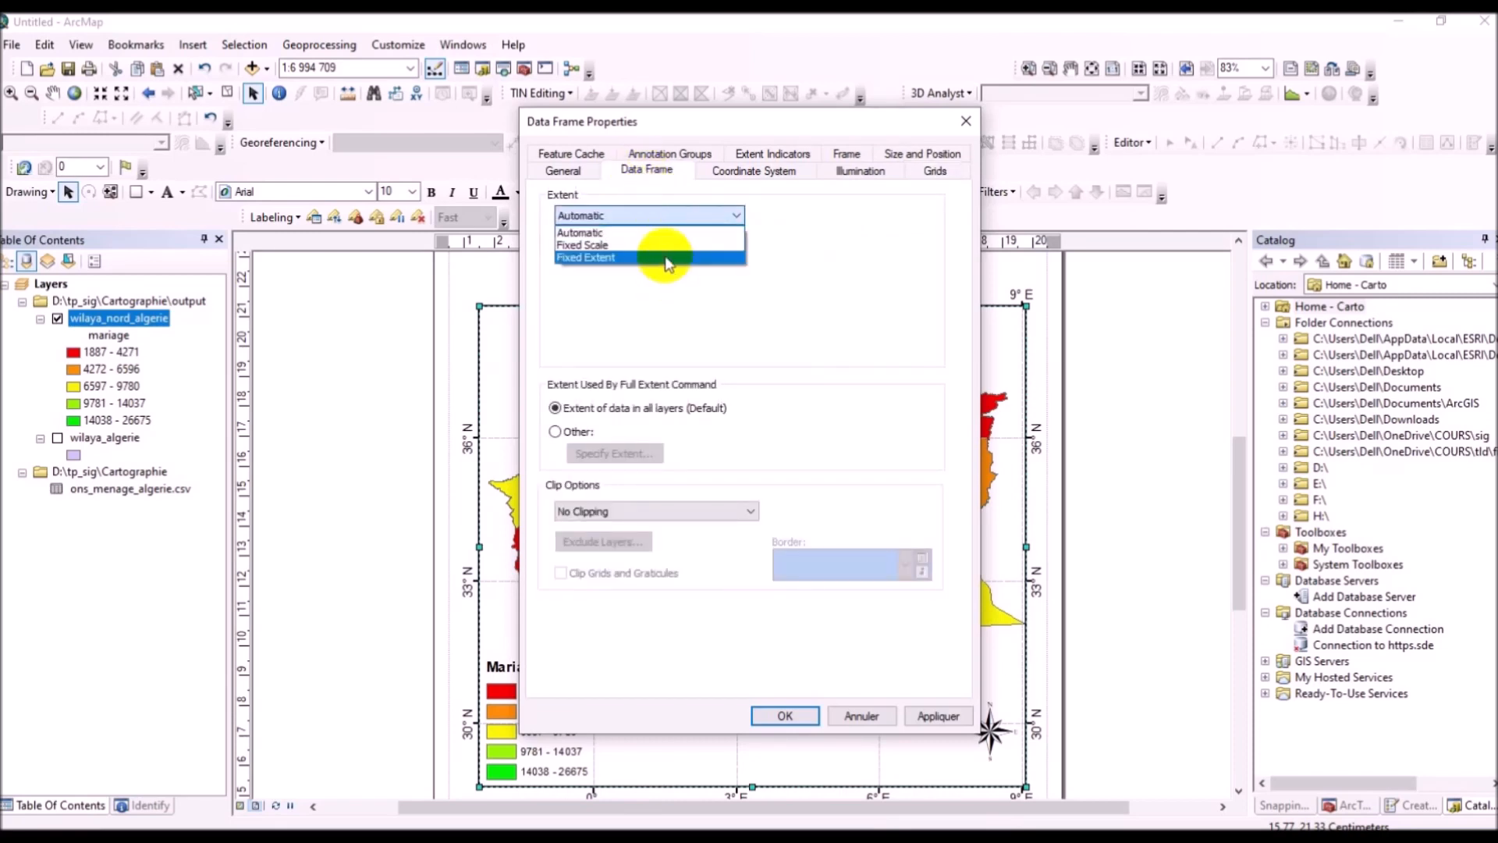
{"action": "left_click", "coordinate": [661, 248]}
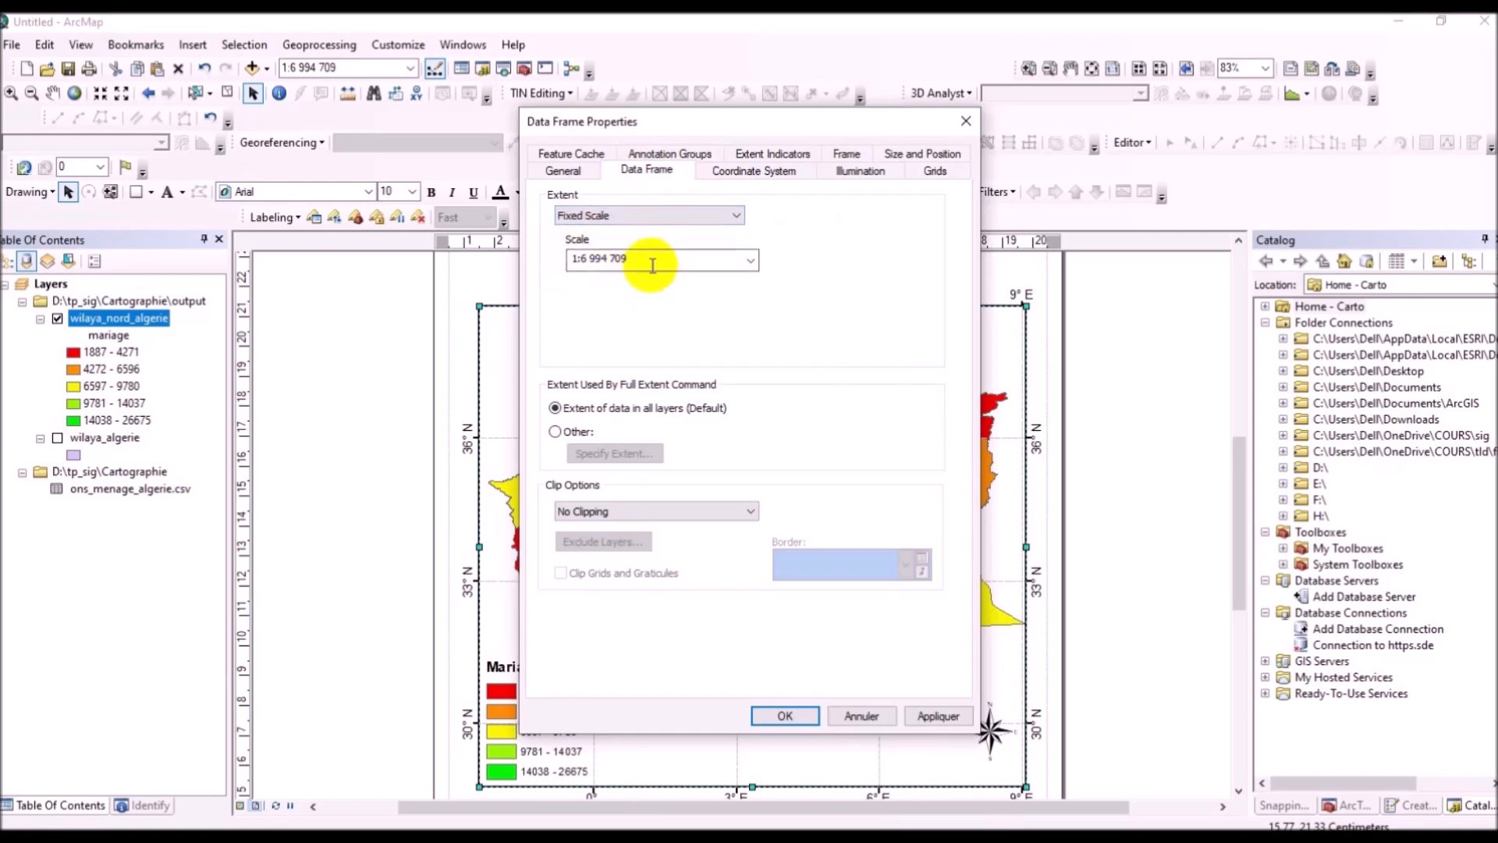
{"action": "left_click", "coordinate": [706, 172]}
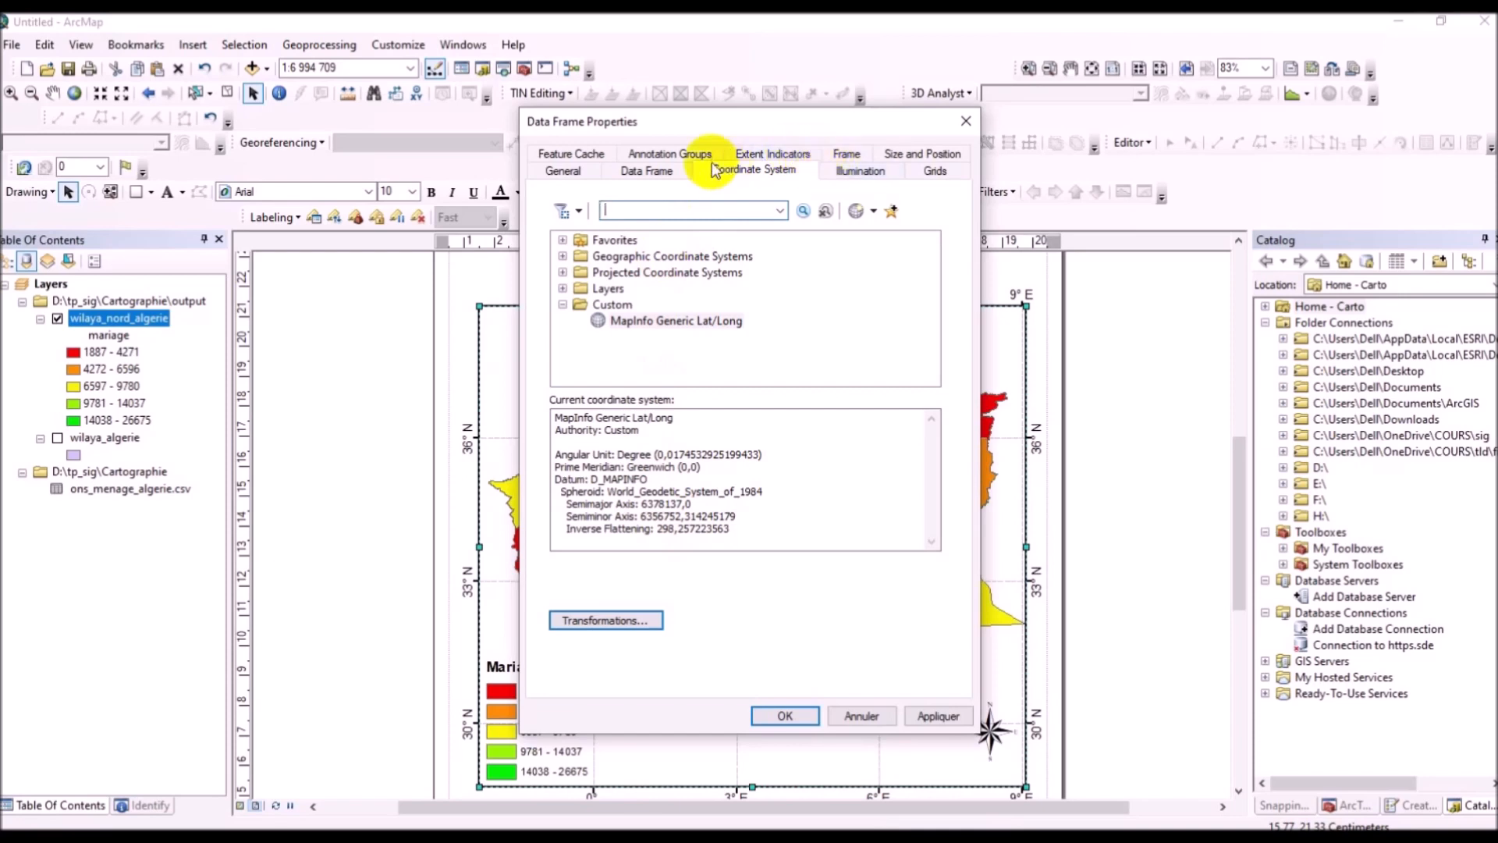
{"action": "left_click", "coordinate": [663, 172]}
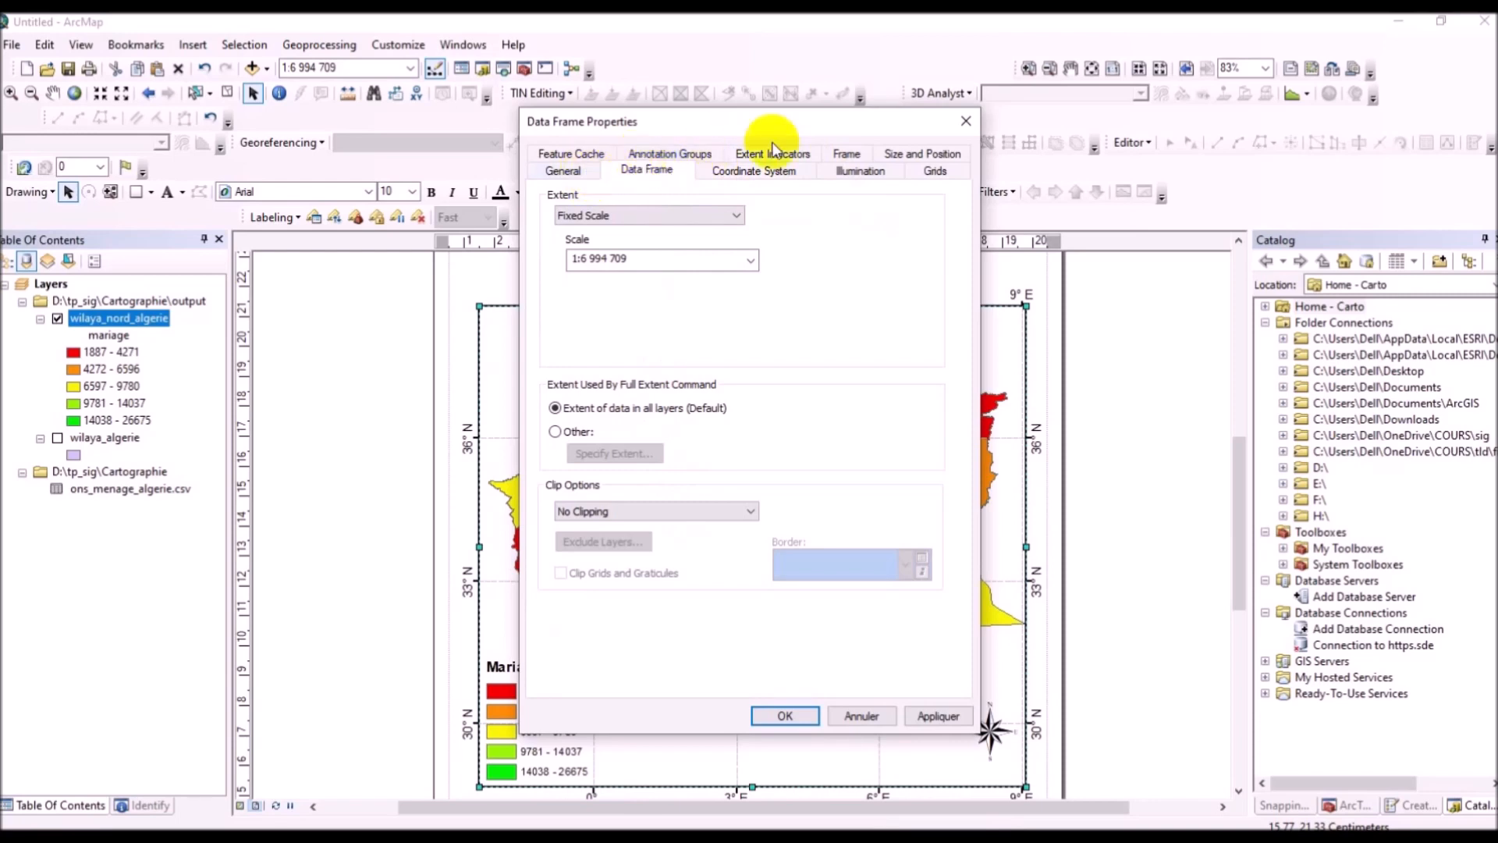
Step: Give the map data frame a Lt Blue background and accept the data frame properties
{"action": "left_click", "coordinate": [855, 156]}
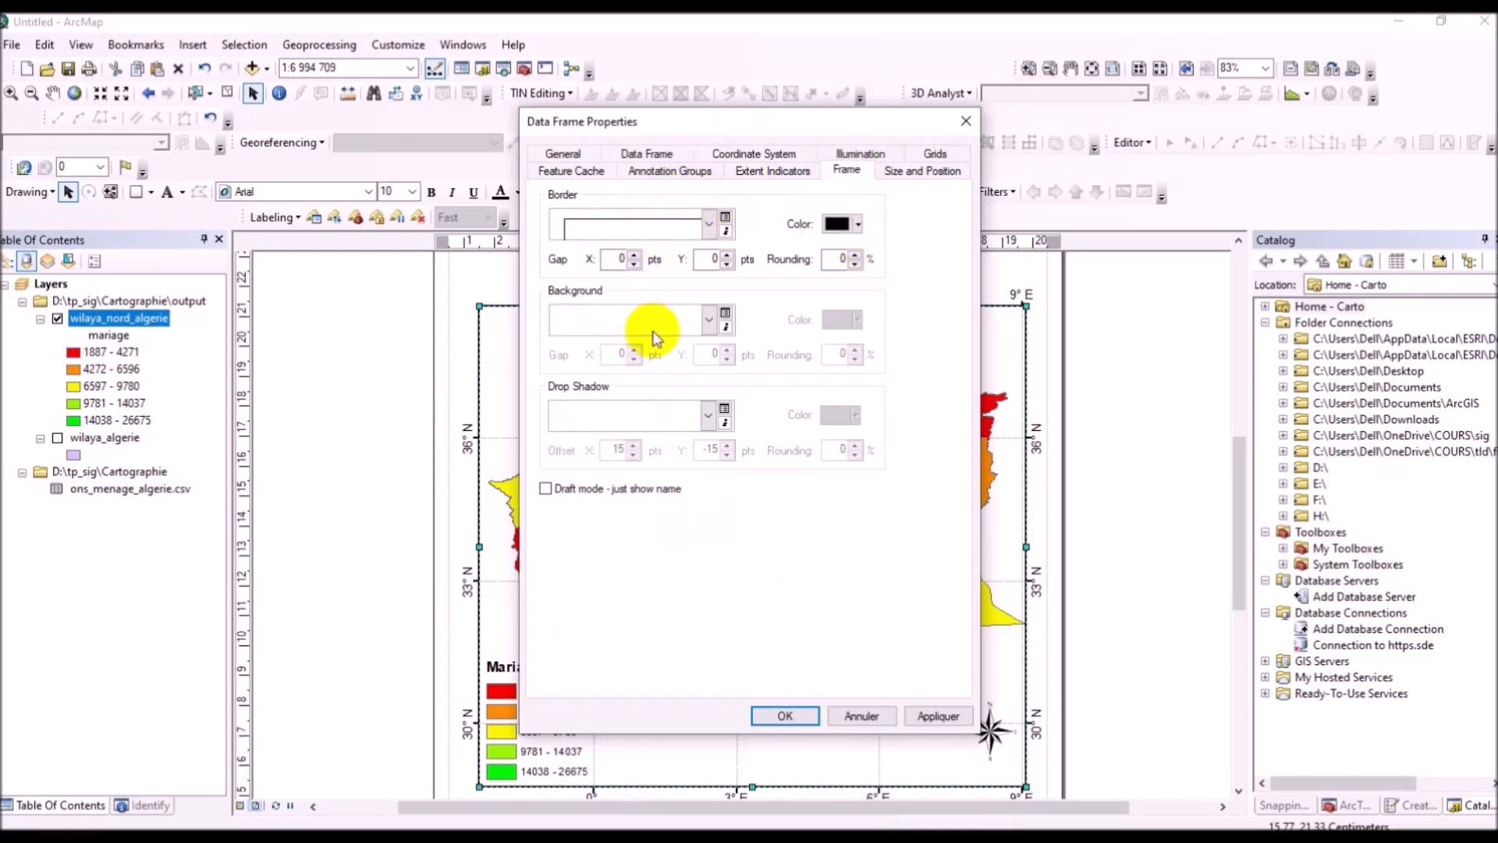
{"action": "left_click", "coordinate": [712, 320]}
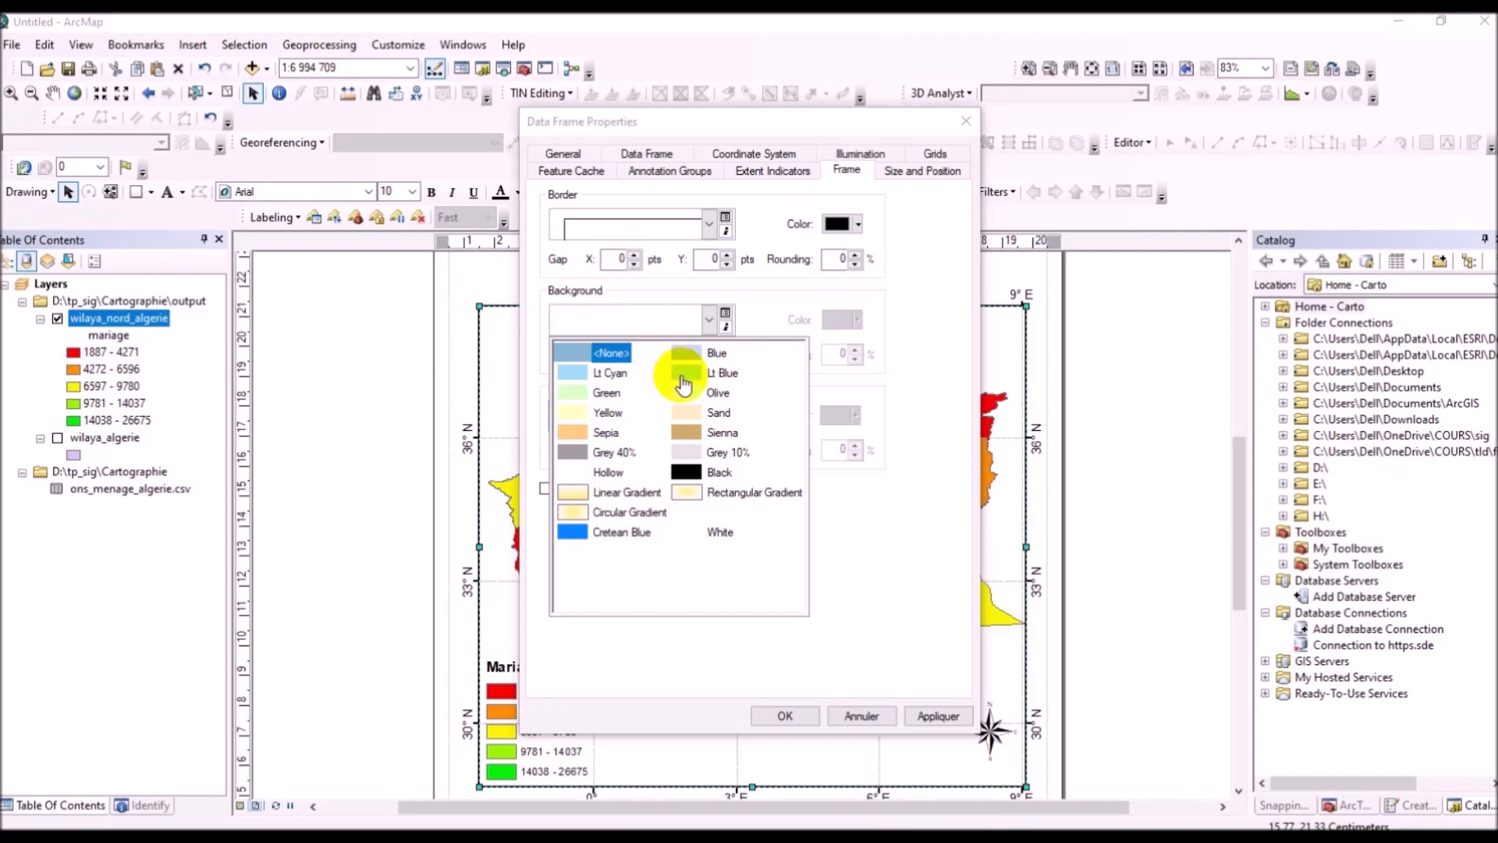
{"action": "left_click", "coordinate": [681, 376]}
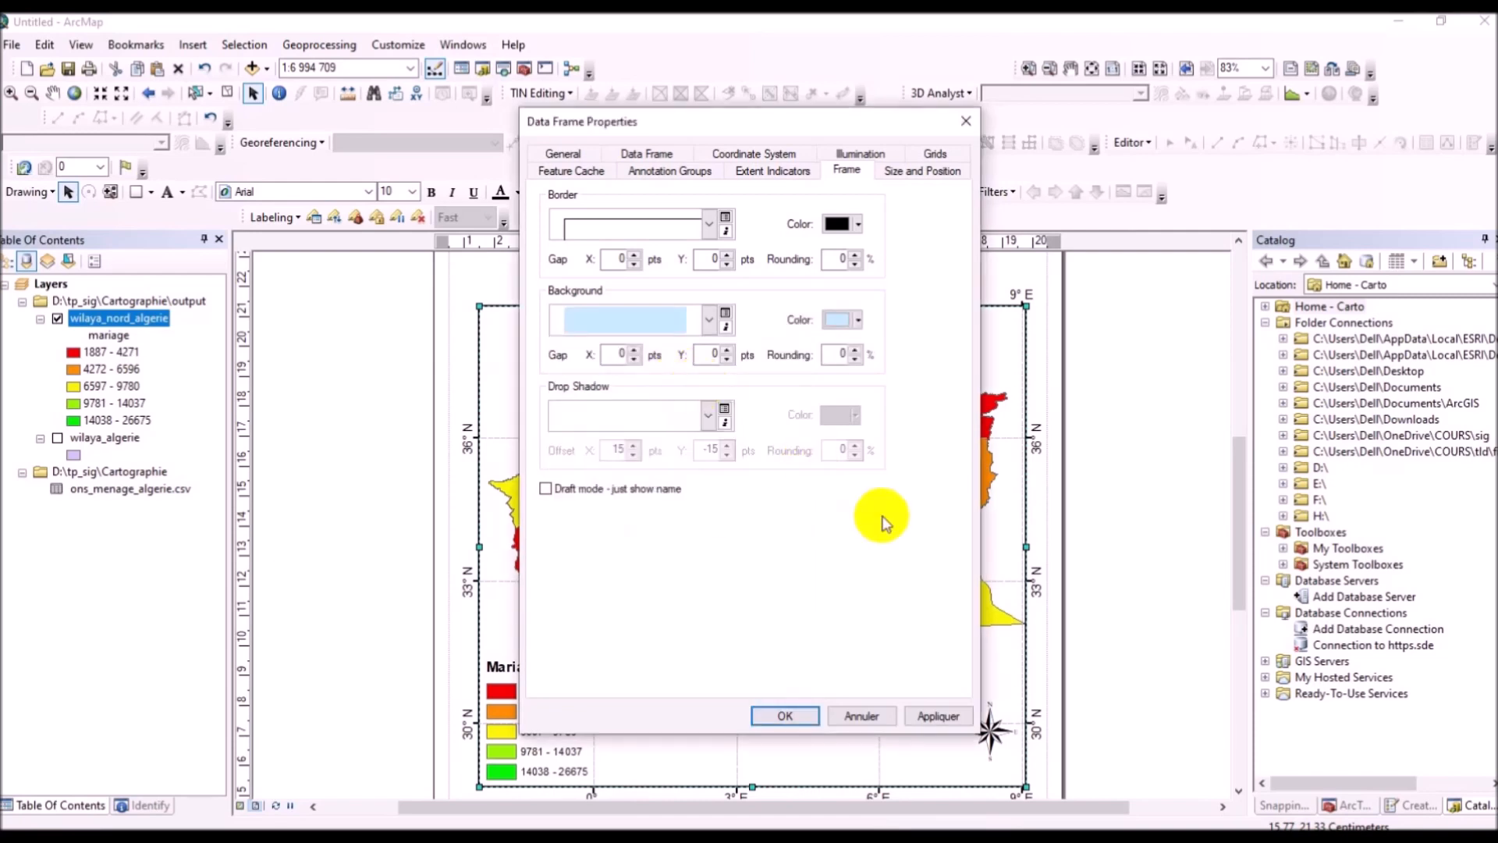
{"action": "left_click", "coordinate": [926, 716]}
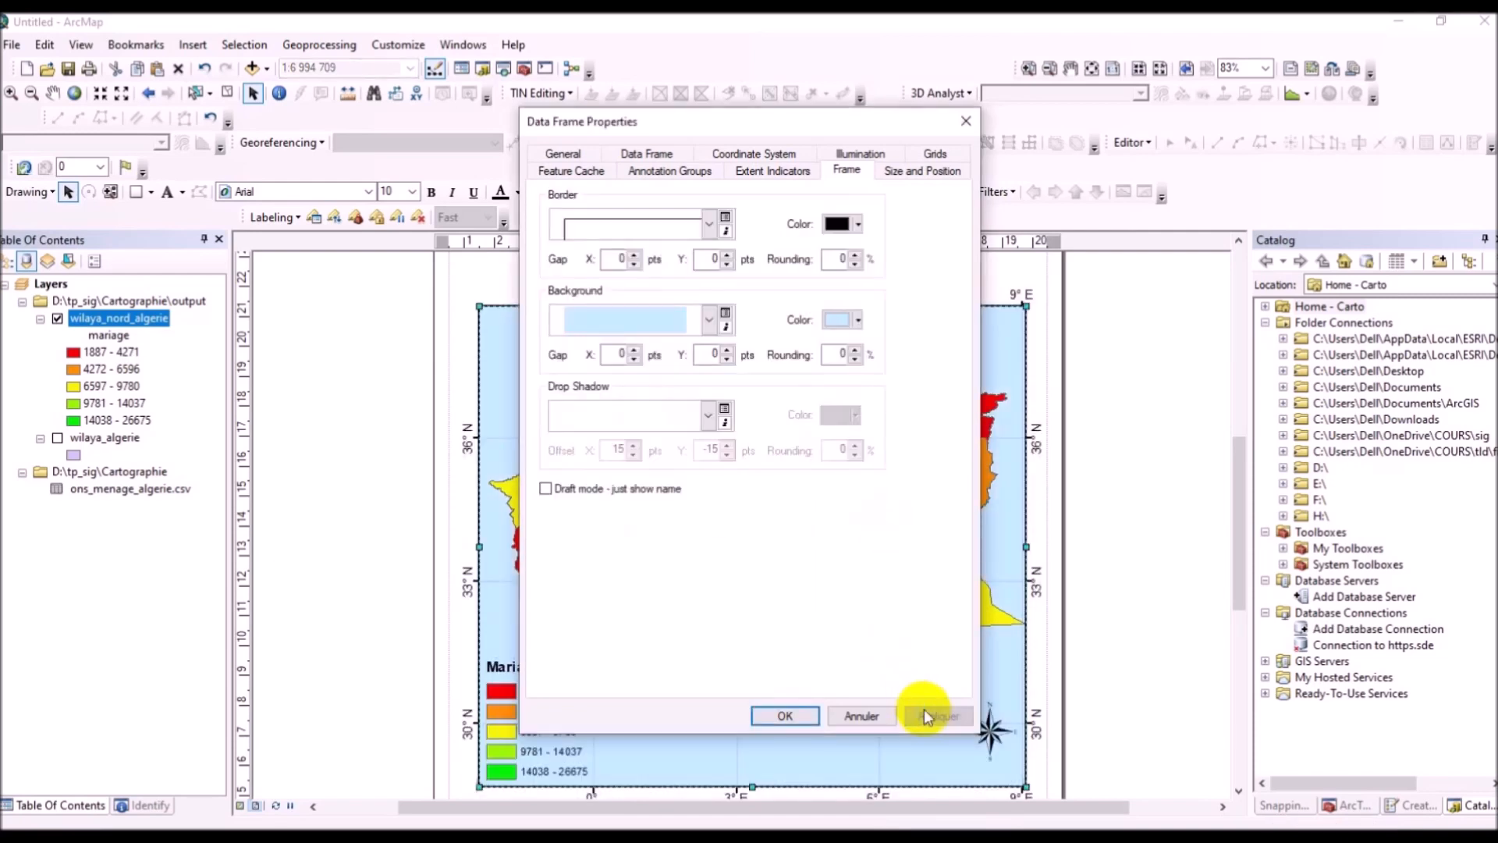
{"action": "left_click", "coordinate": [785, 716]}
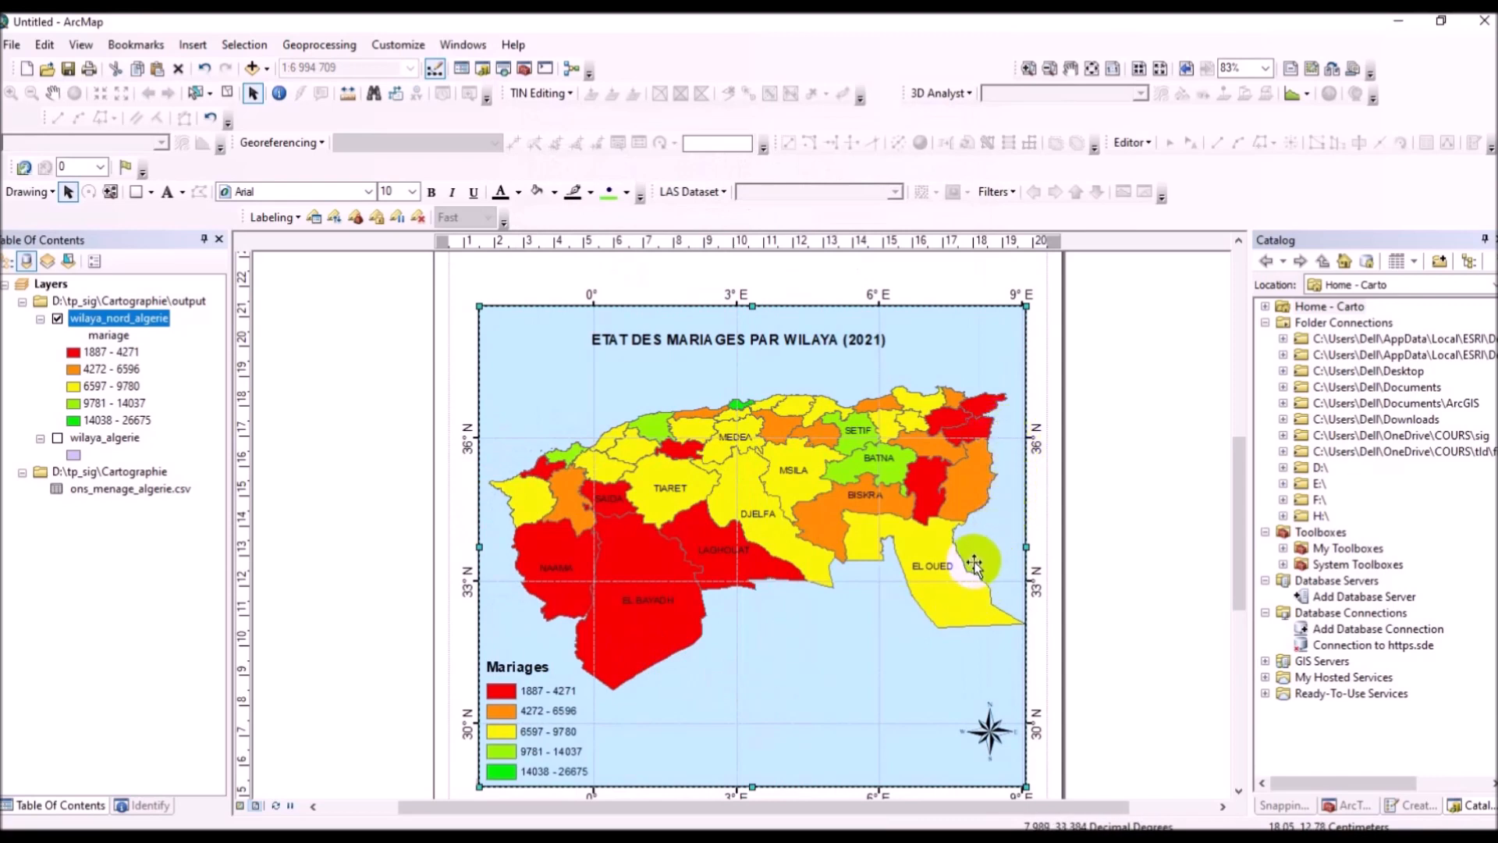
Step: List the layers by drawing order and add the world-administrative-boundaries shapefile to the map
{"action": "left_click", "coordinate": [252, 67]}
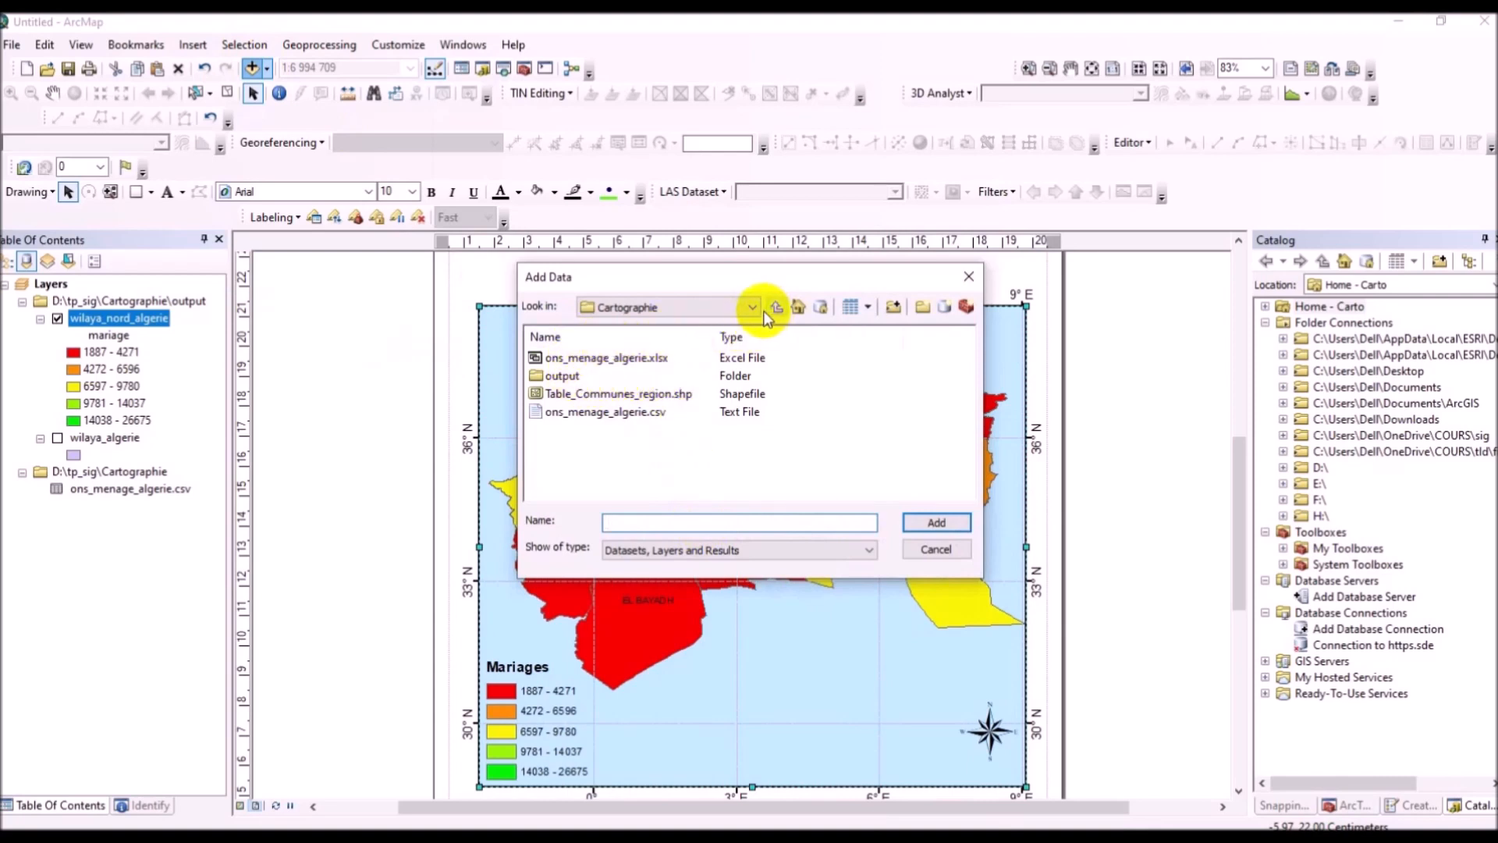
{"action": "left_click", "coordinate": [915, 554]}
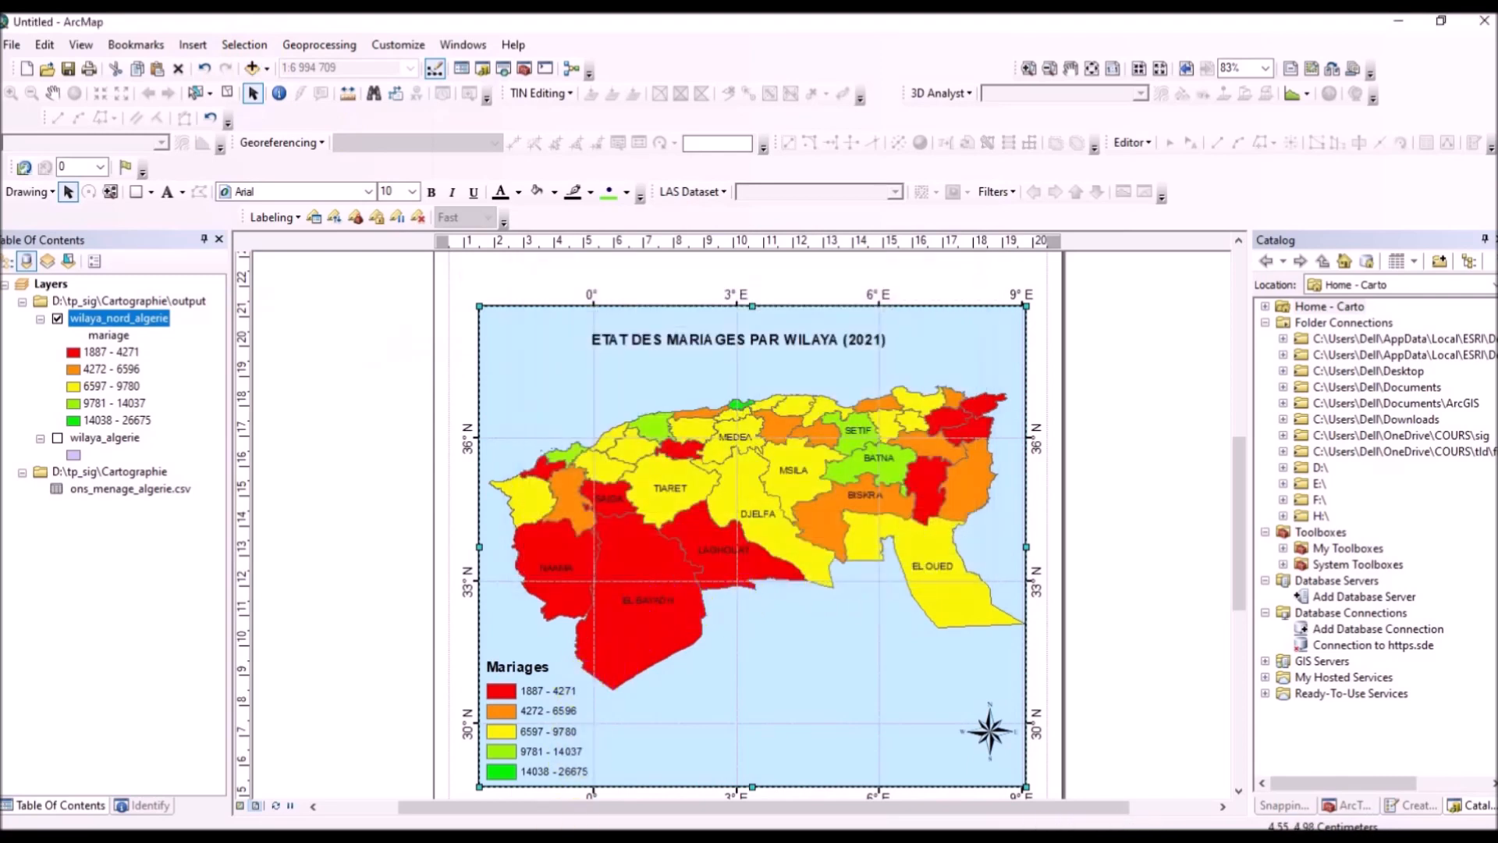
{"action": "left_click", "coordinate": [8, 261]}
{"action": "left_click", "coordinate": [594, 616]}
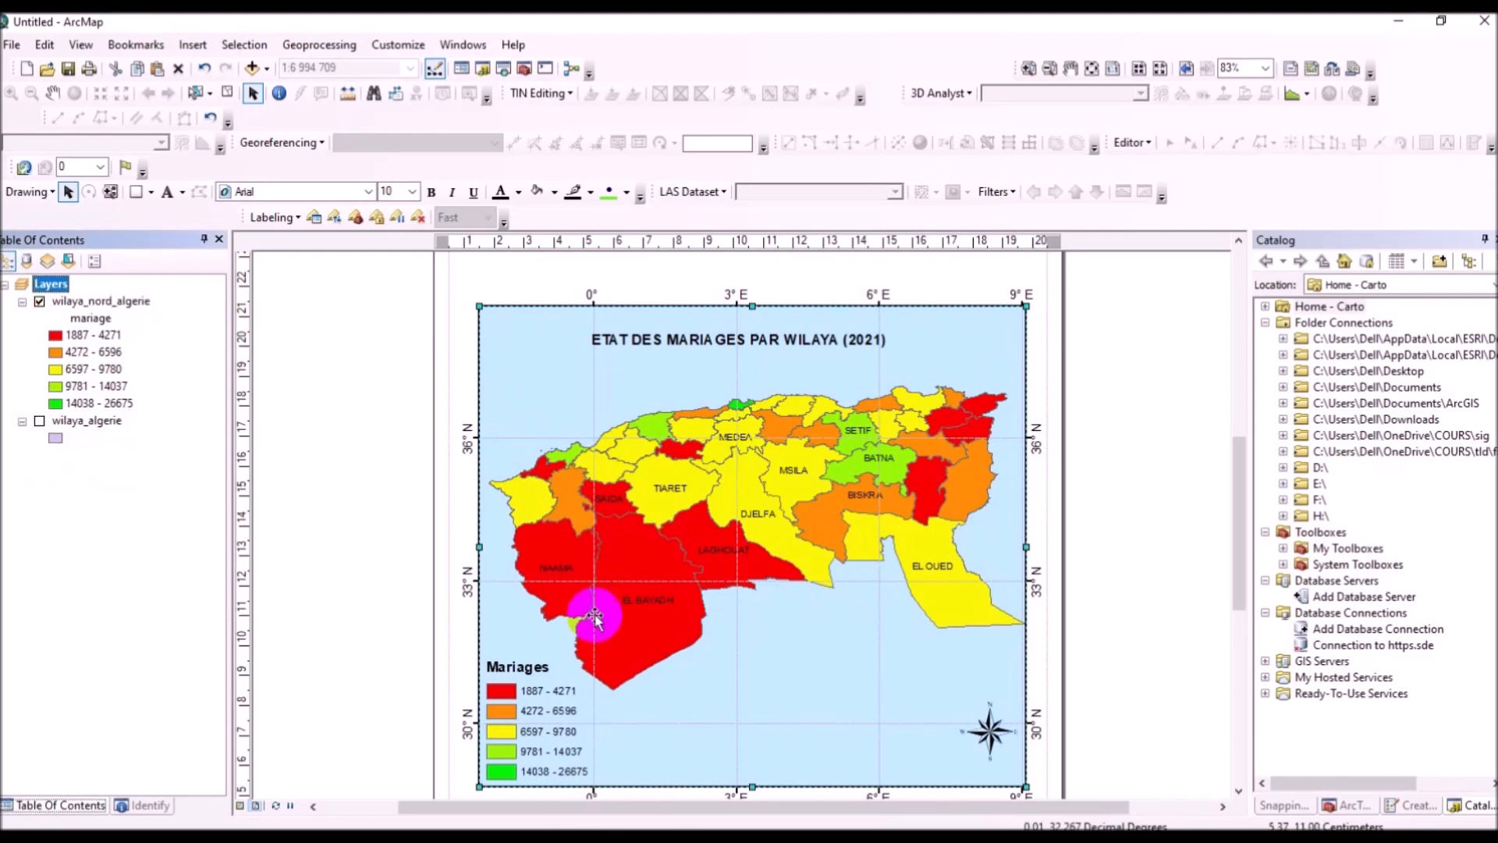
{"action": "left_click", "coordinate": [251, 68]}
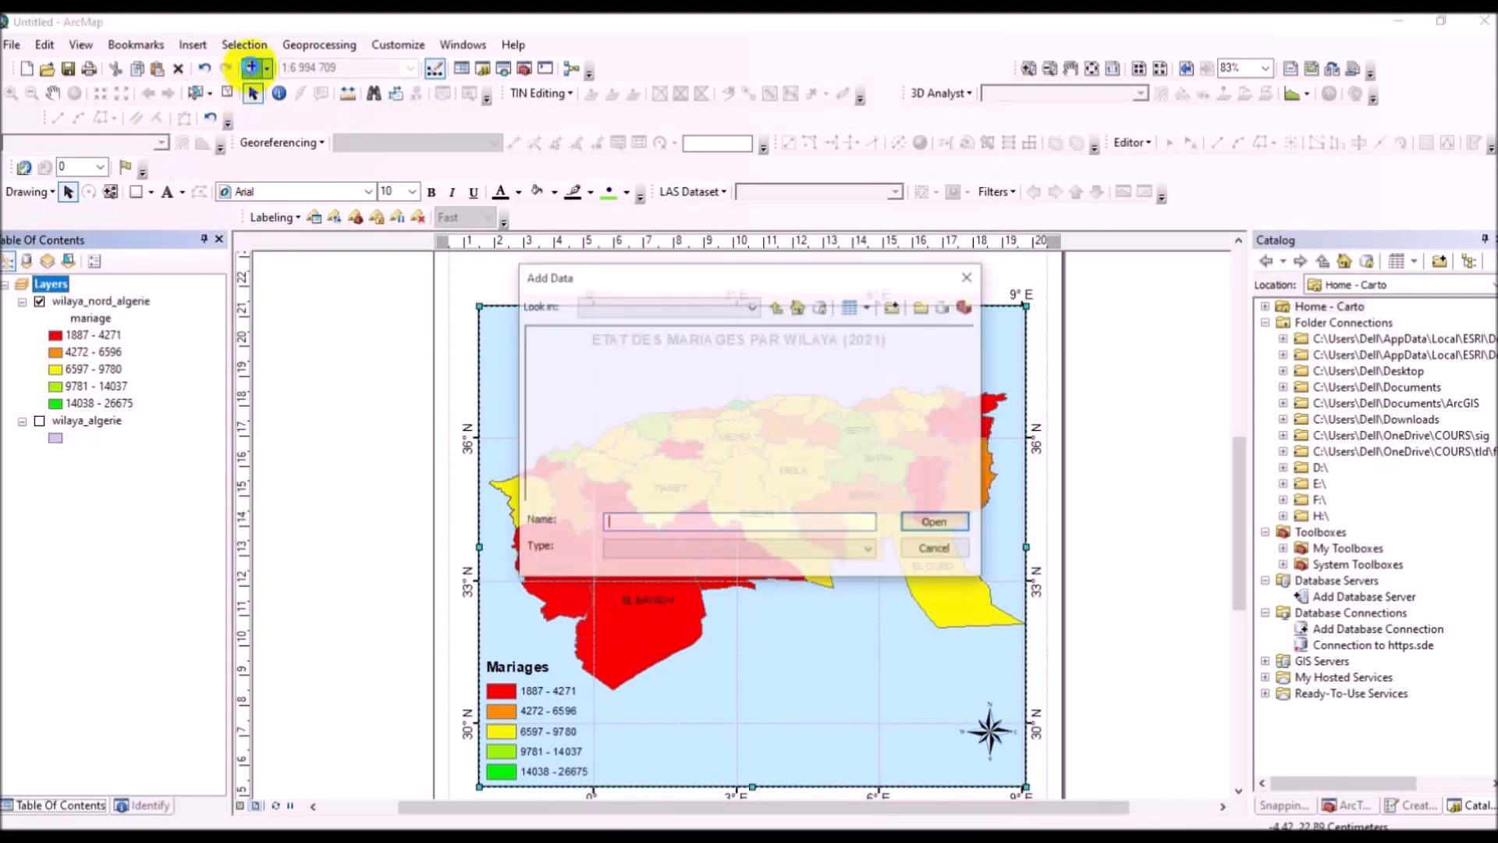
{"action": "left_click", "coordinate": [640, 359]}
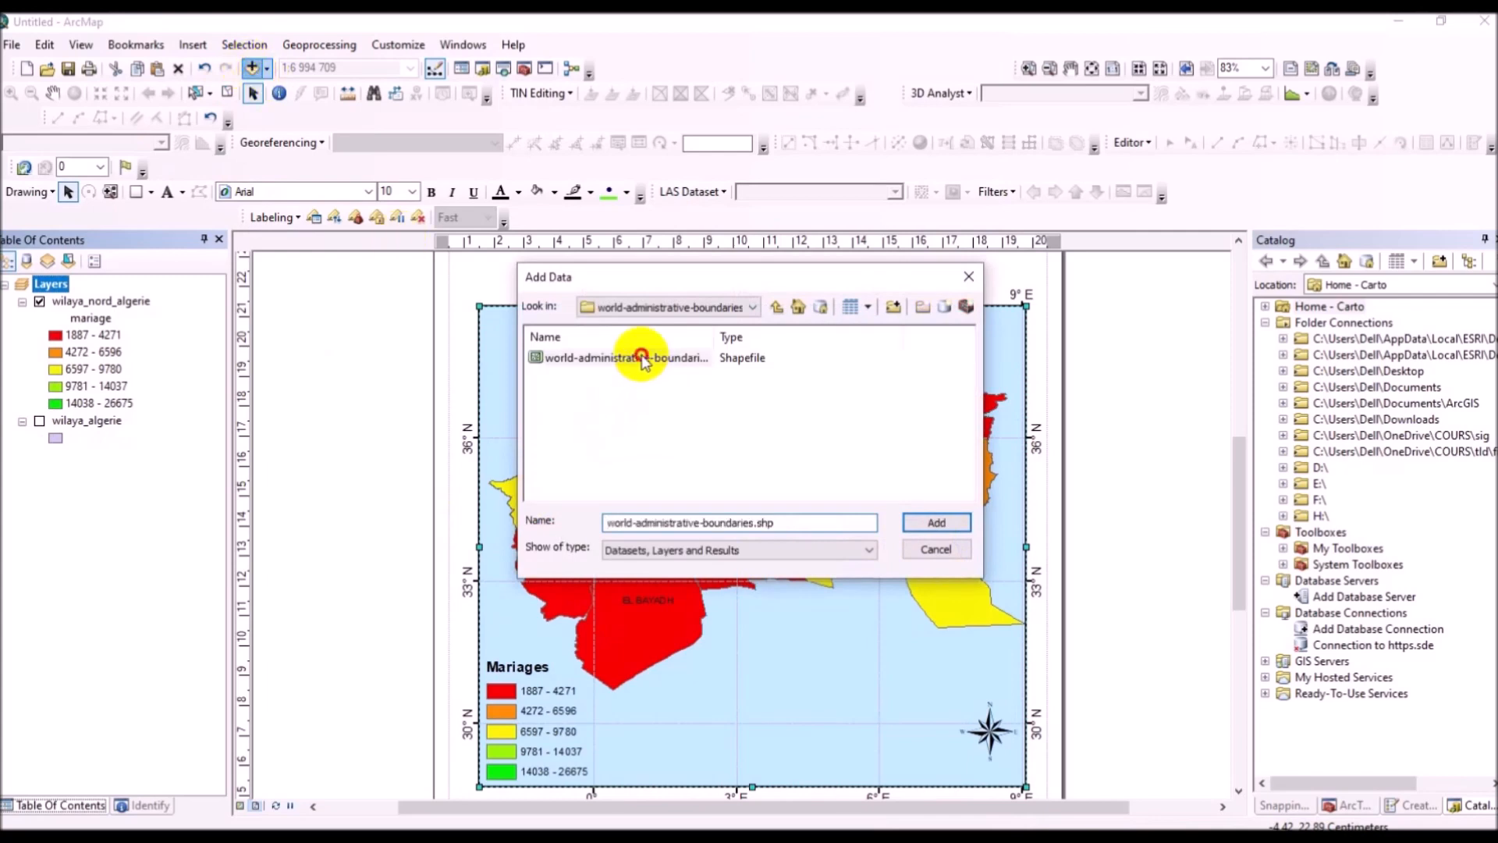
{"action": "left_click", "coordinate": [939, 523]}
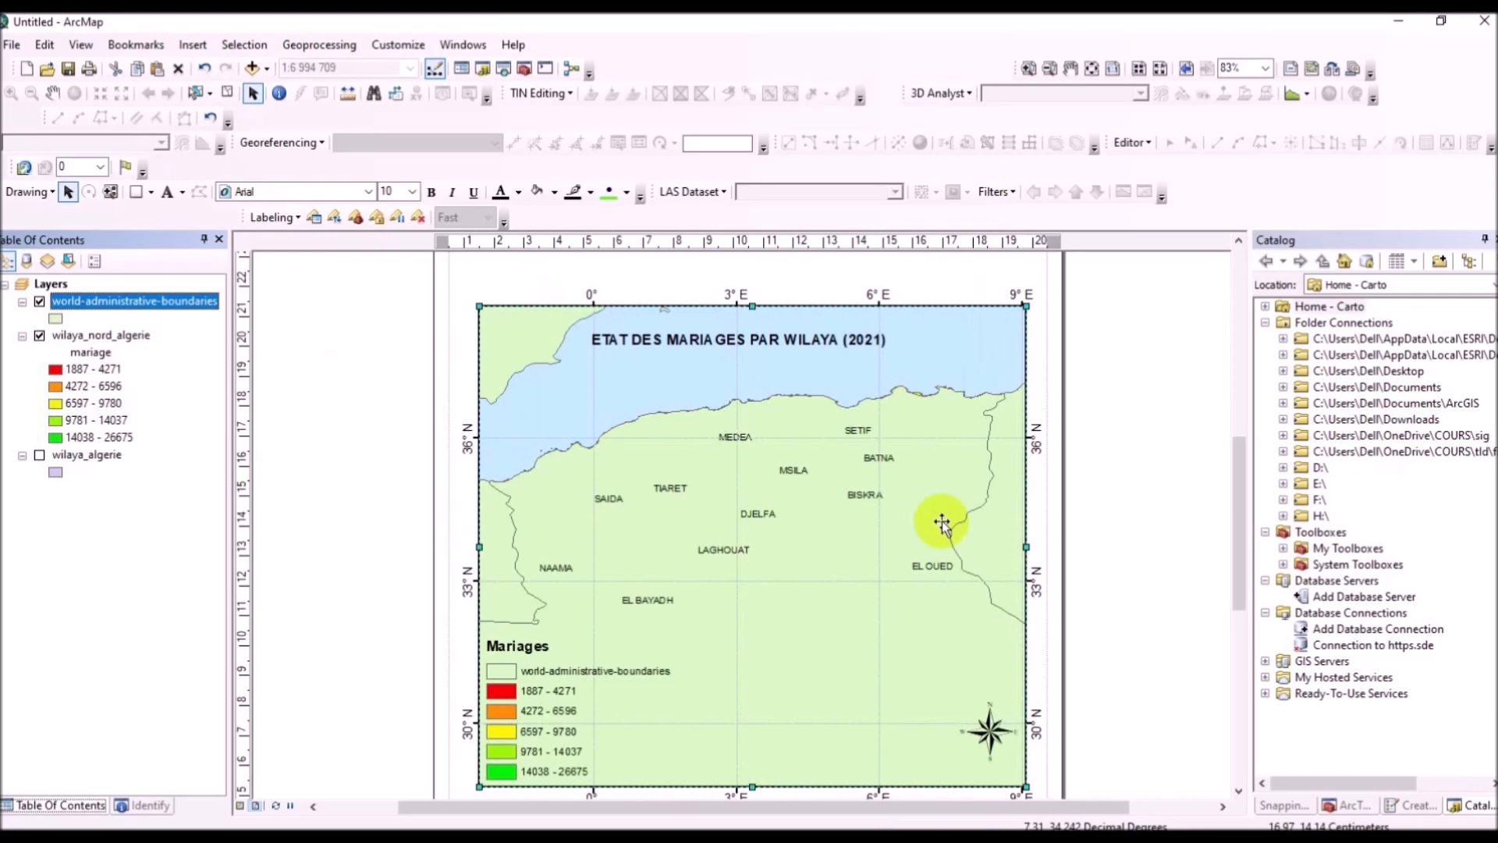
Step: Apply the preset Grey symbol to the world-administrative-boundaries layer
{"action": "left_click", "coordinate": [59, 314]}
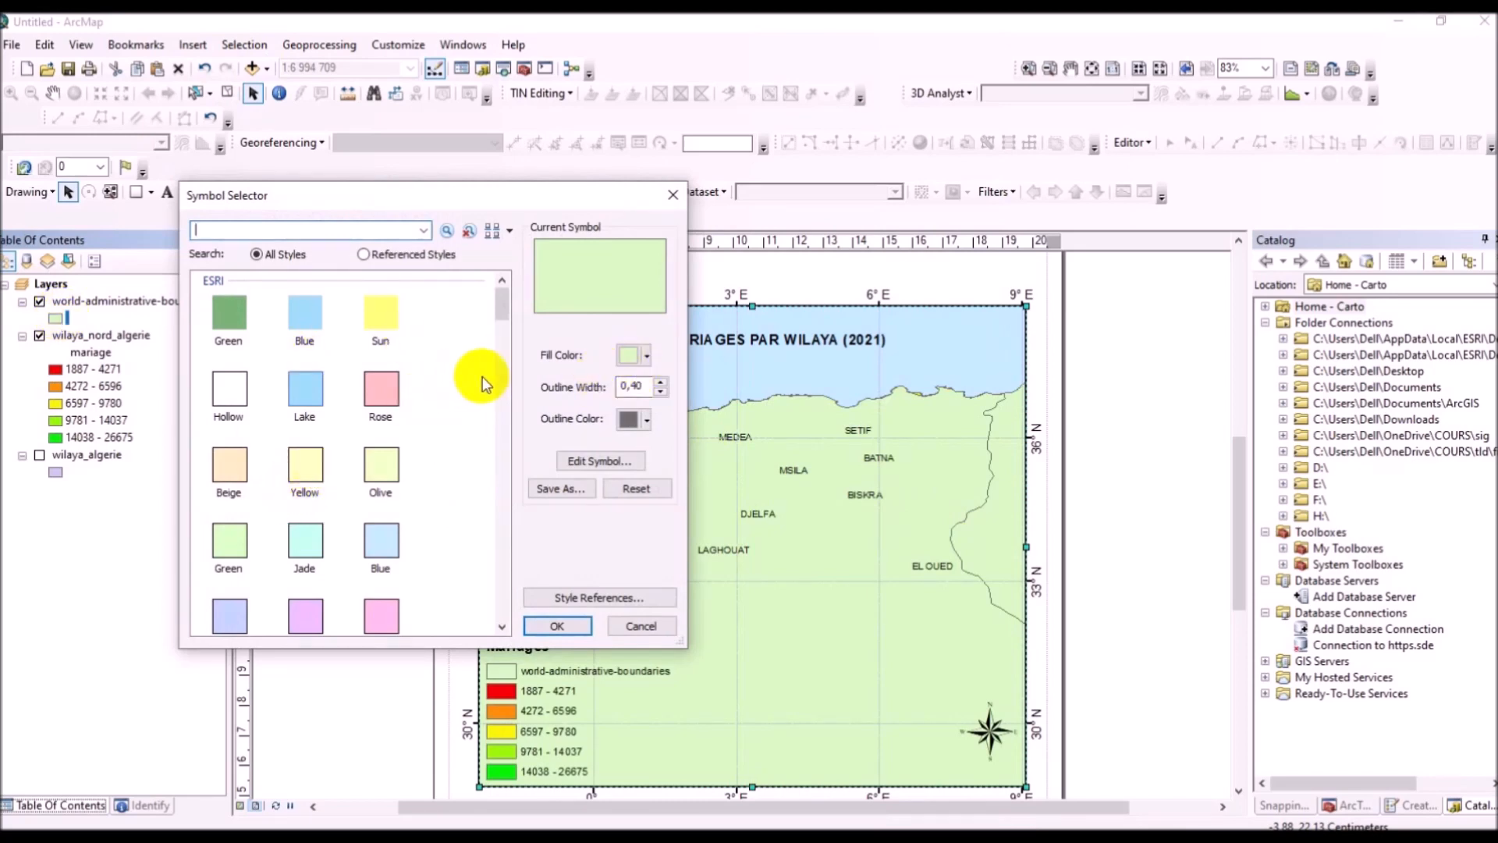
{"action": "scroll", "coordinate": [499, 378], "scroll_direction": "down", "scroll_amount": 5}
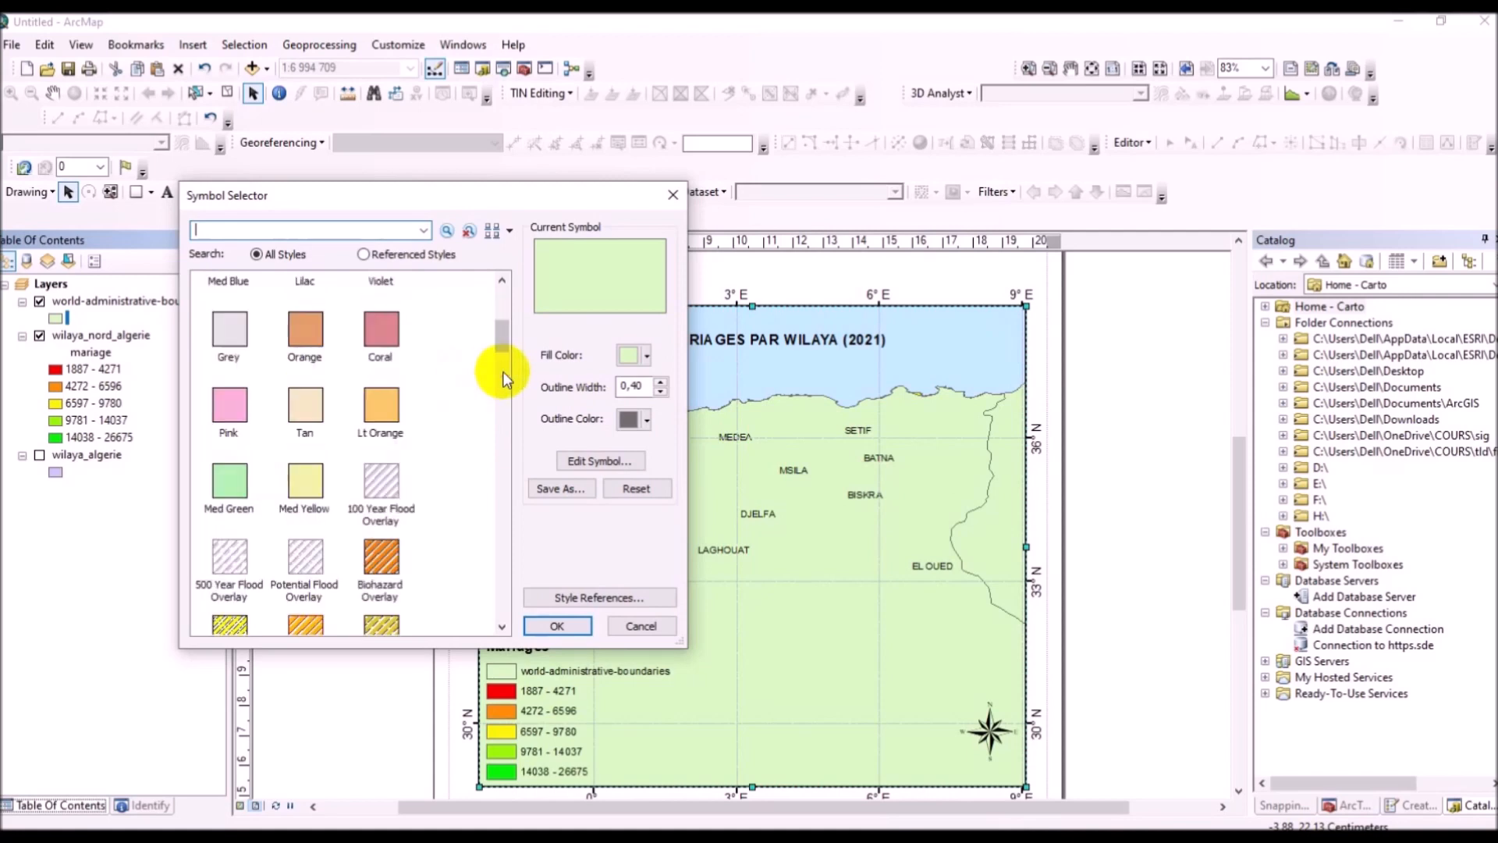
{"action": "left_click", "coordinate": [229, 332]}
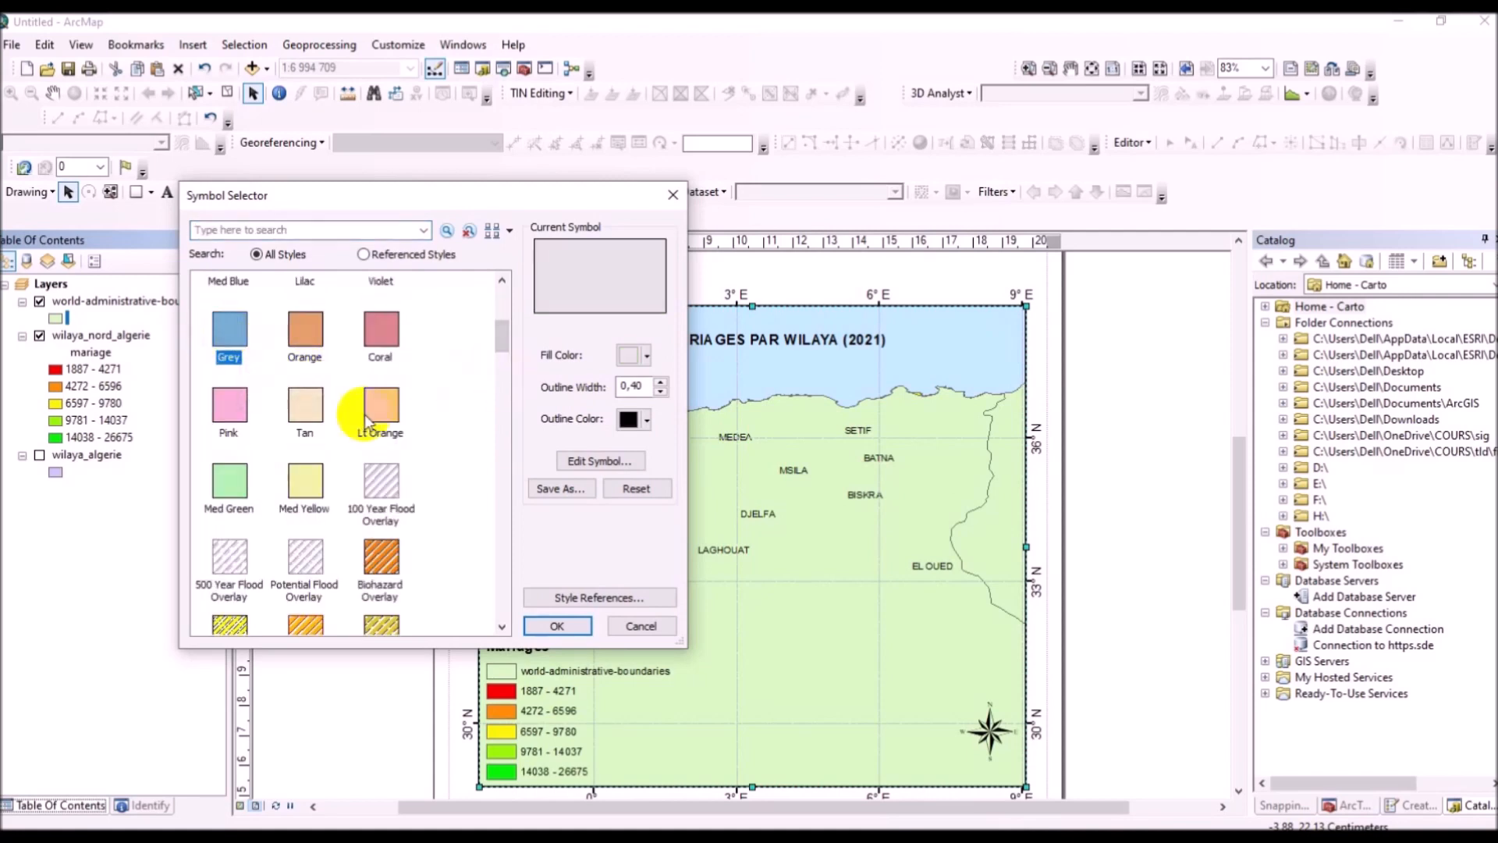
{"action": "left_click", "coordinate": [557, 626]}
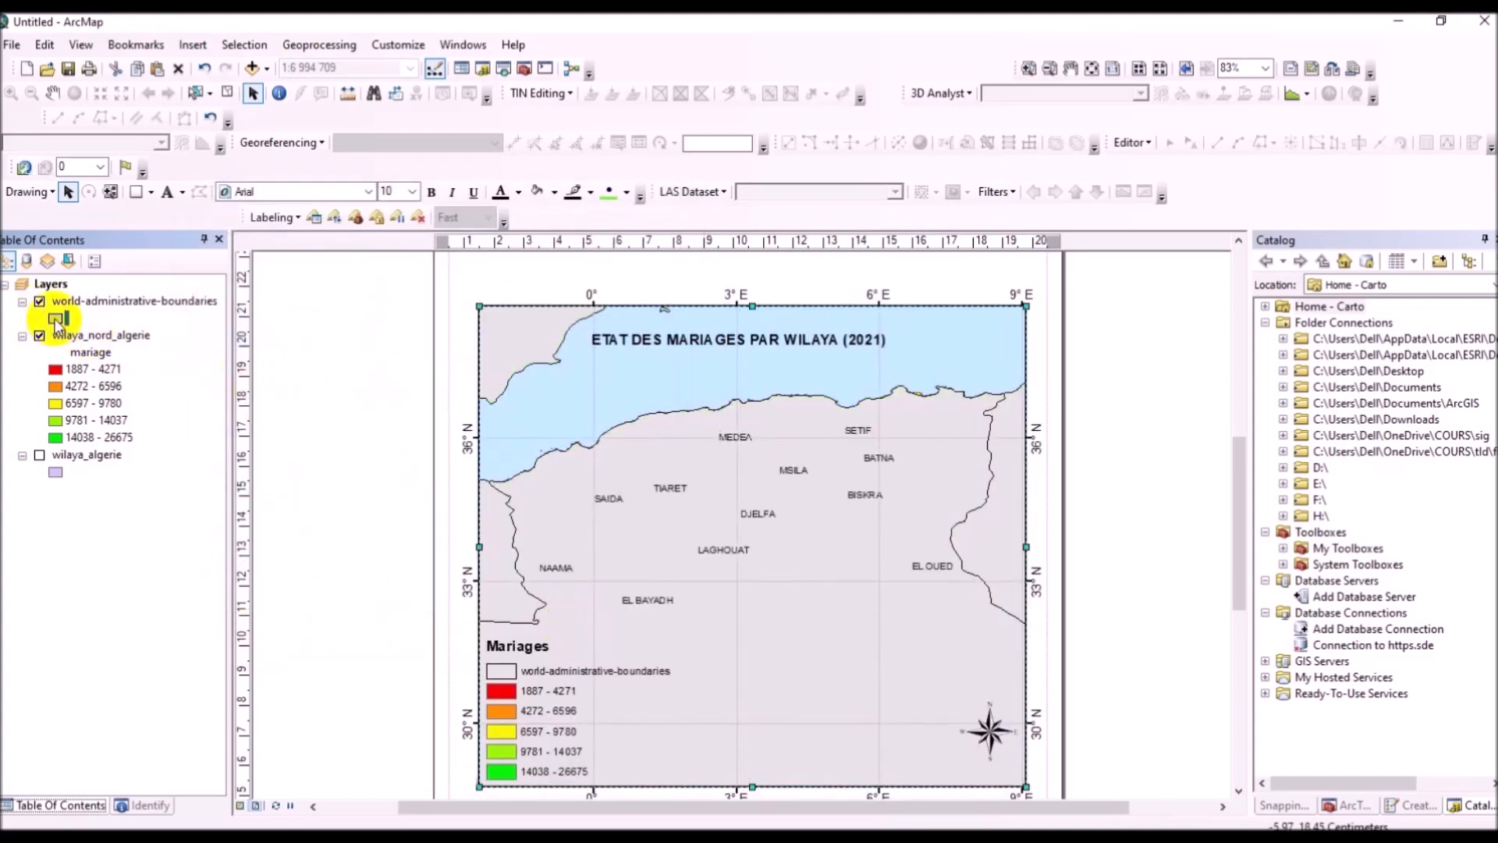
Step: Set the fill colour of world-administrative-boundaries to Gray 30% and move the layer to the end of the drawing order
{"action": "left_click", "coordinate": [55, 319]}
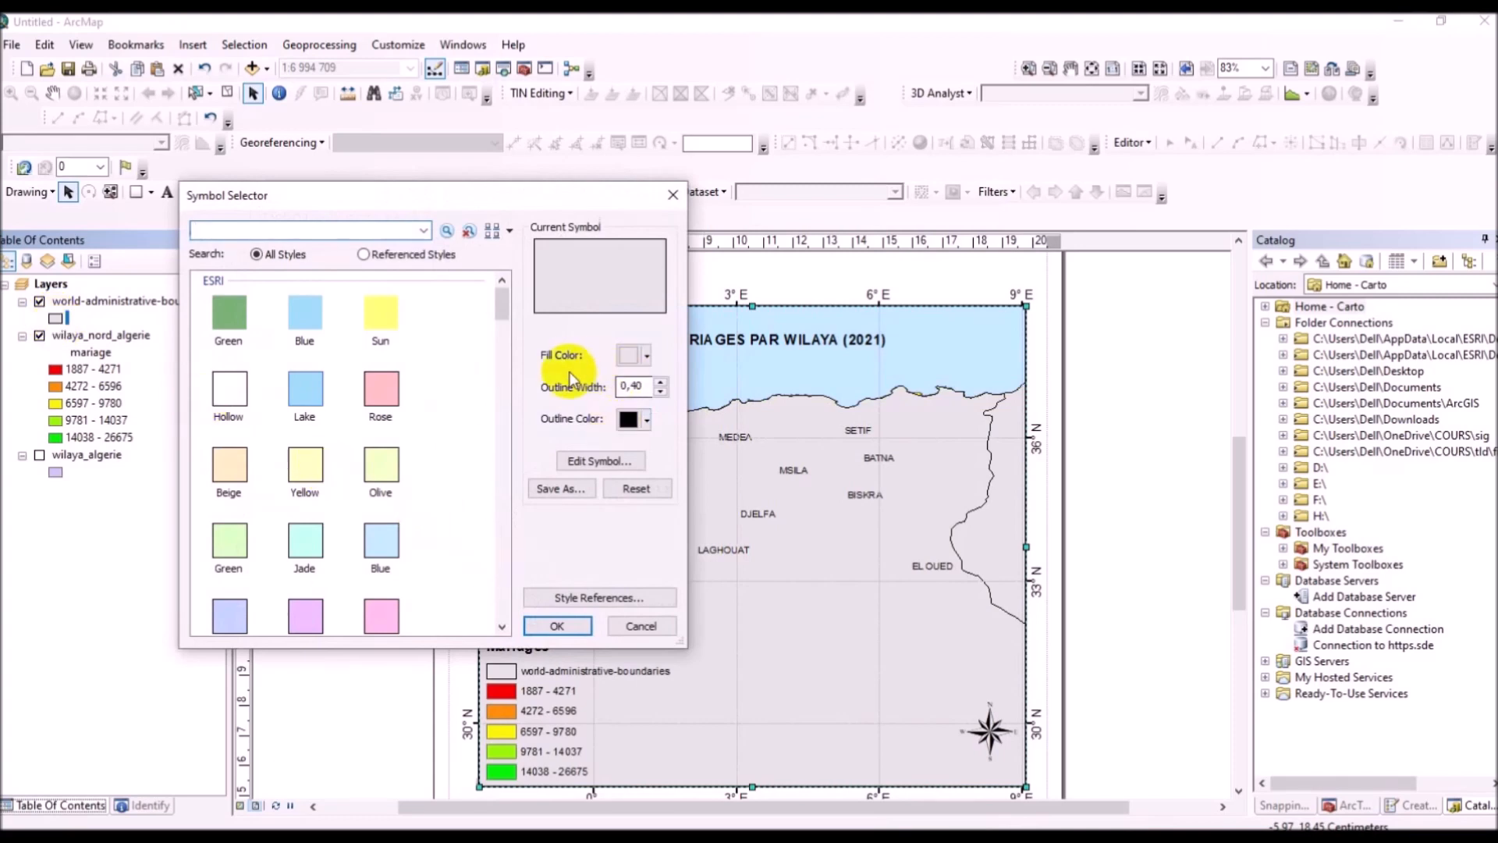
{"action": "left_click", "coordinate": [647, 355]}
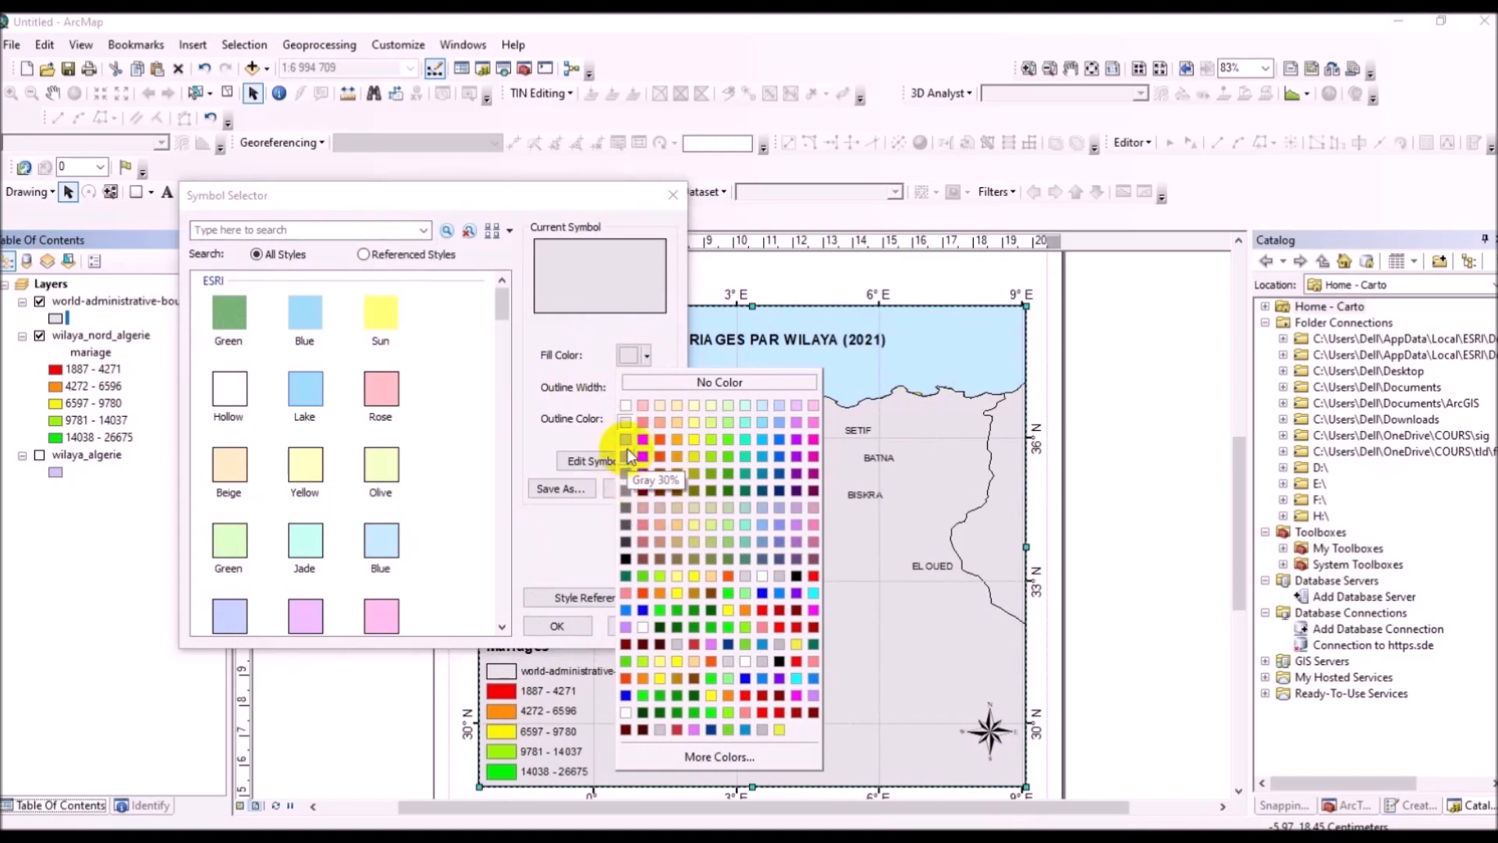
{"action": "left_click", "coordinate": [629, 454]}
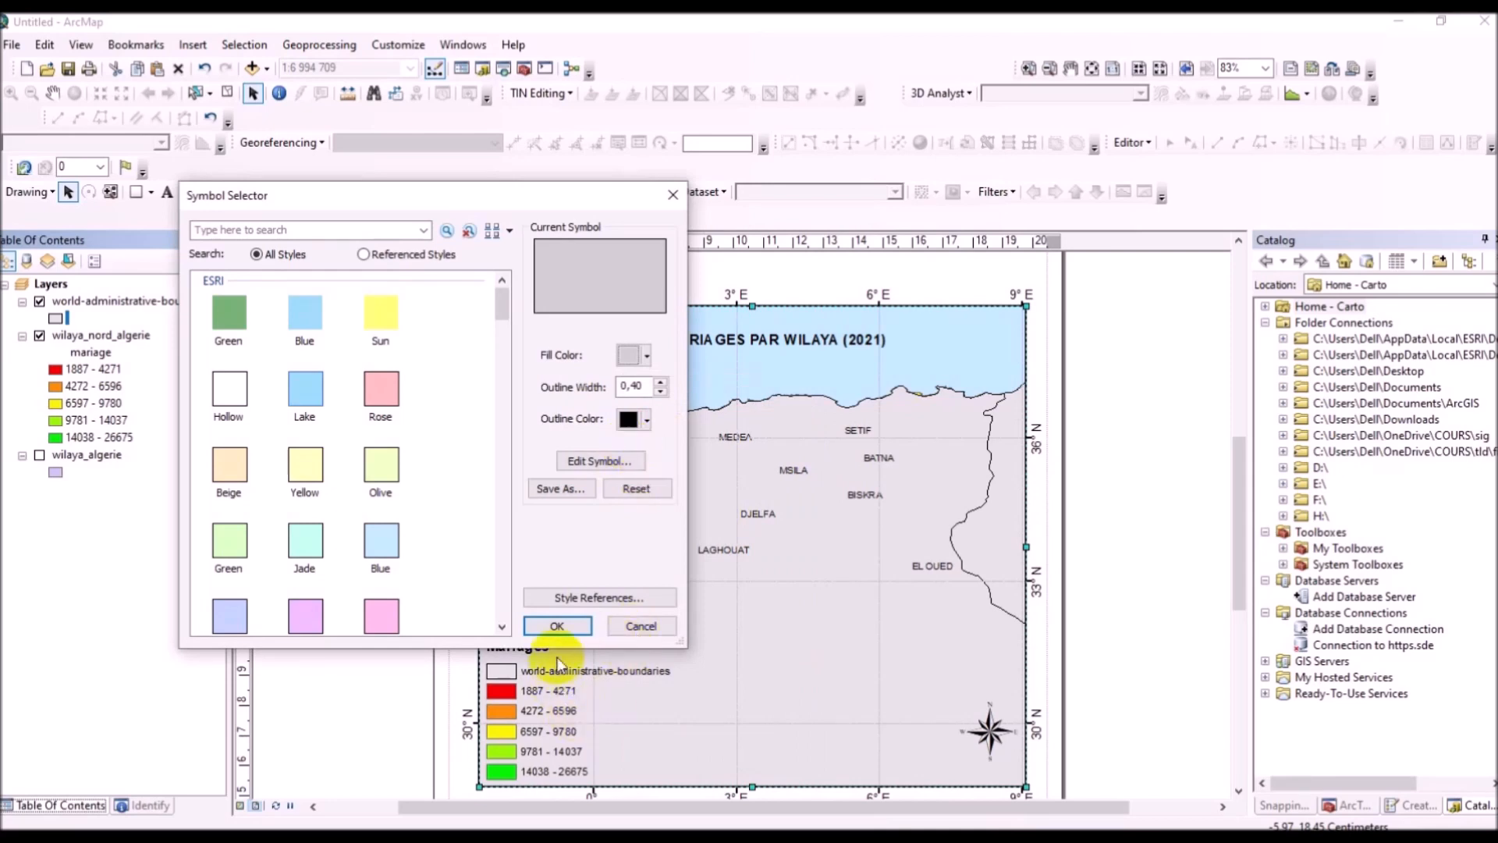
{"action": "left_click", "coordinate": [560, 625]}
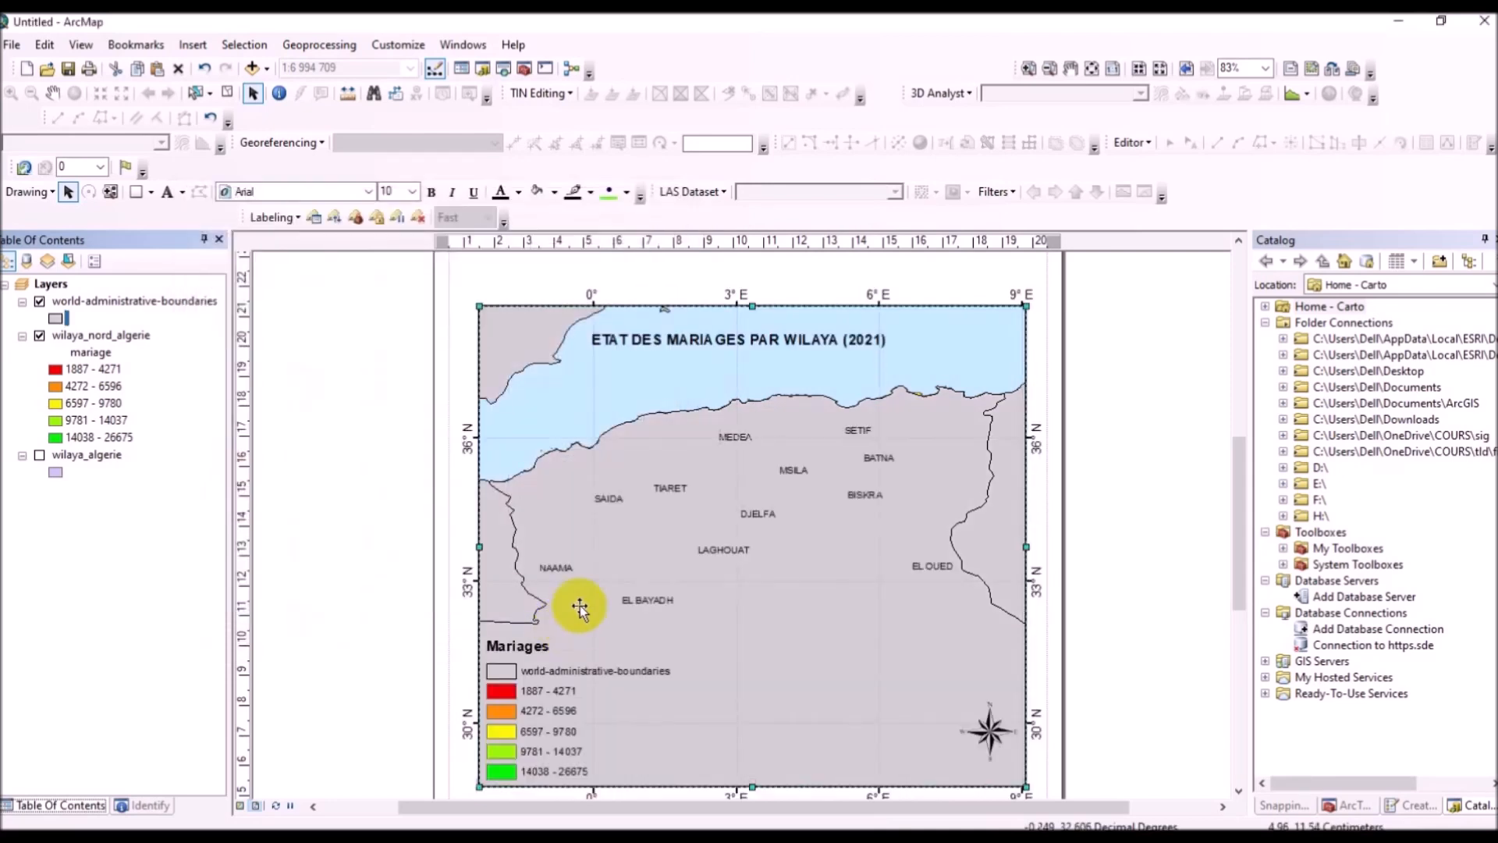
{"action": "left_click", "coordinate": [67, 302]}
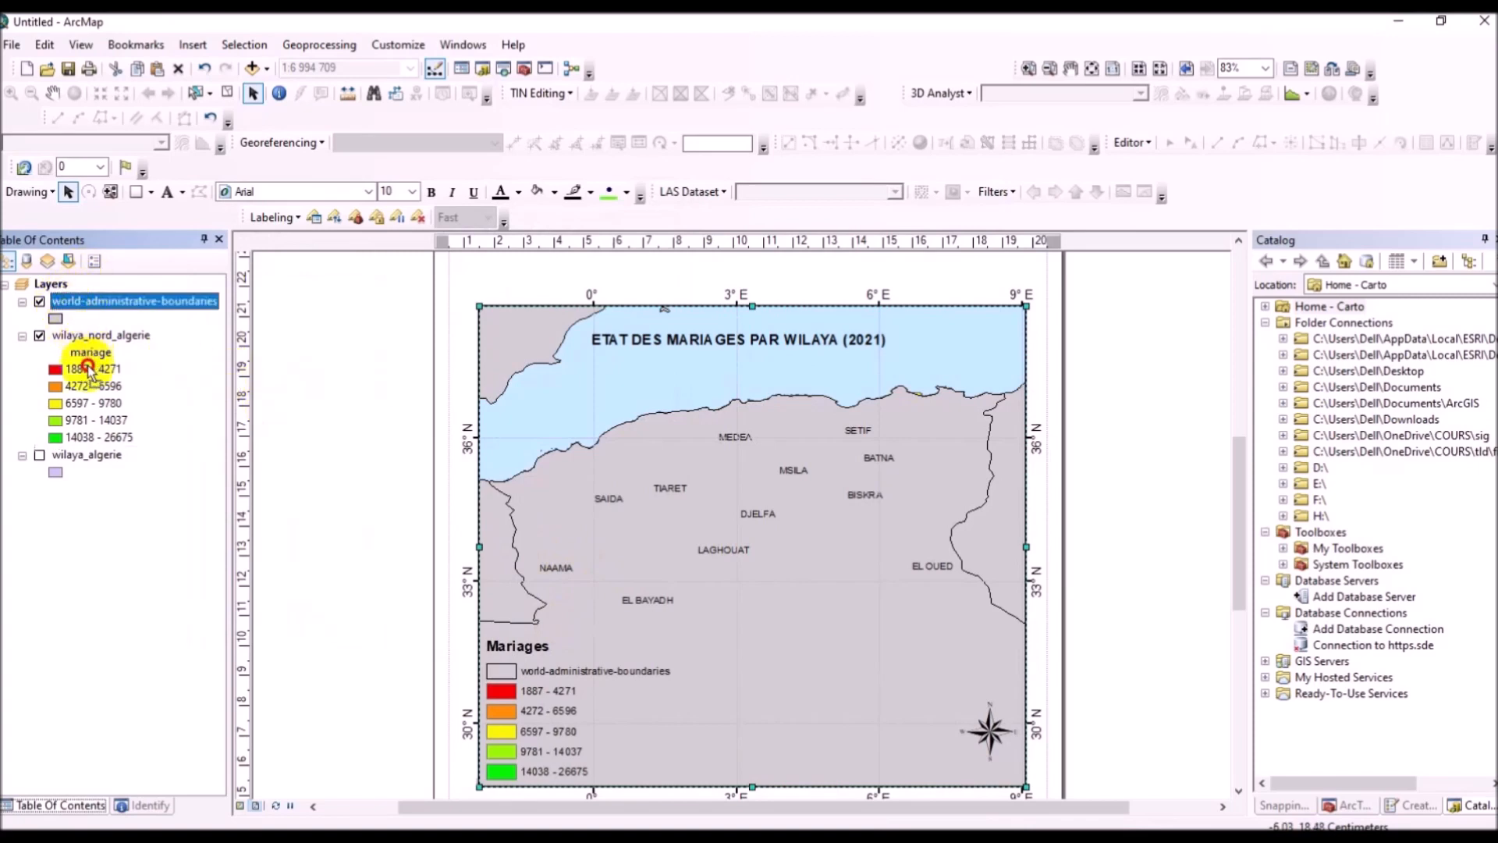
{"action": "left_click_drag", "start_coordinate": [99, 451], "coordinate": [106, 465]}
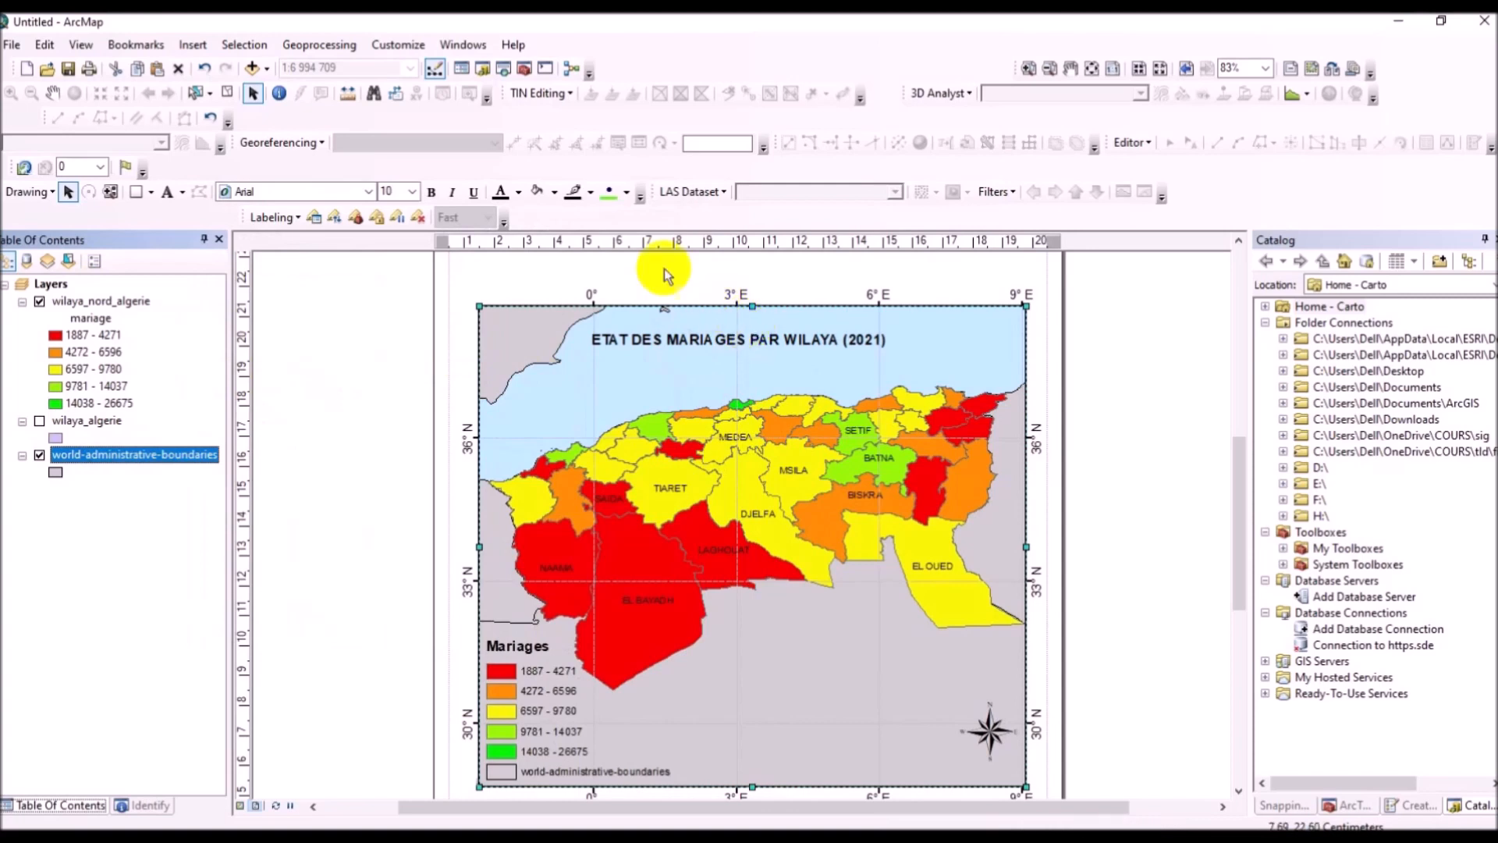
Step: Add the algerie shapefile from the littoral-algérien folder and move the wilaya_nord_algerie layer above it
{"action": "left_click", "coordinate": [253, 72]}
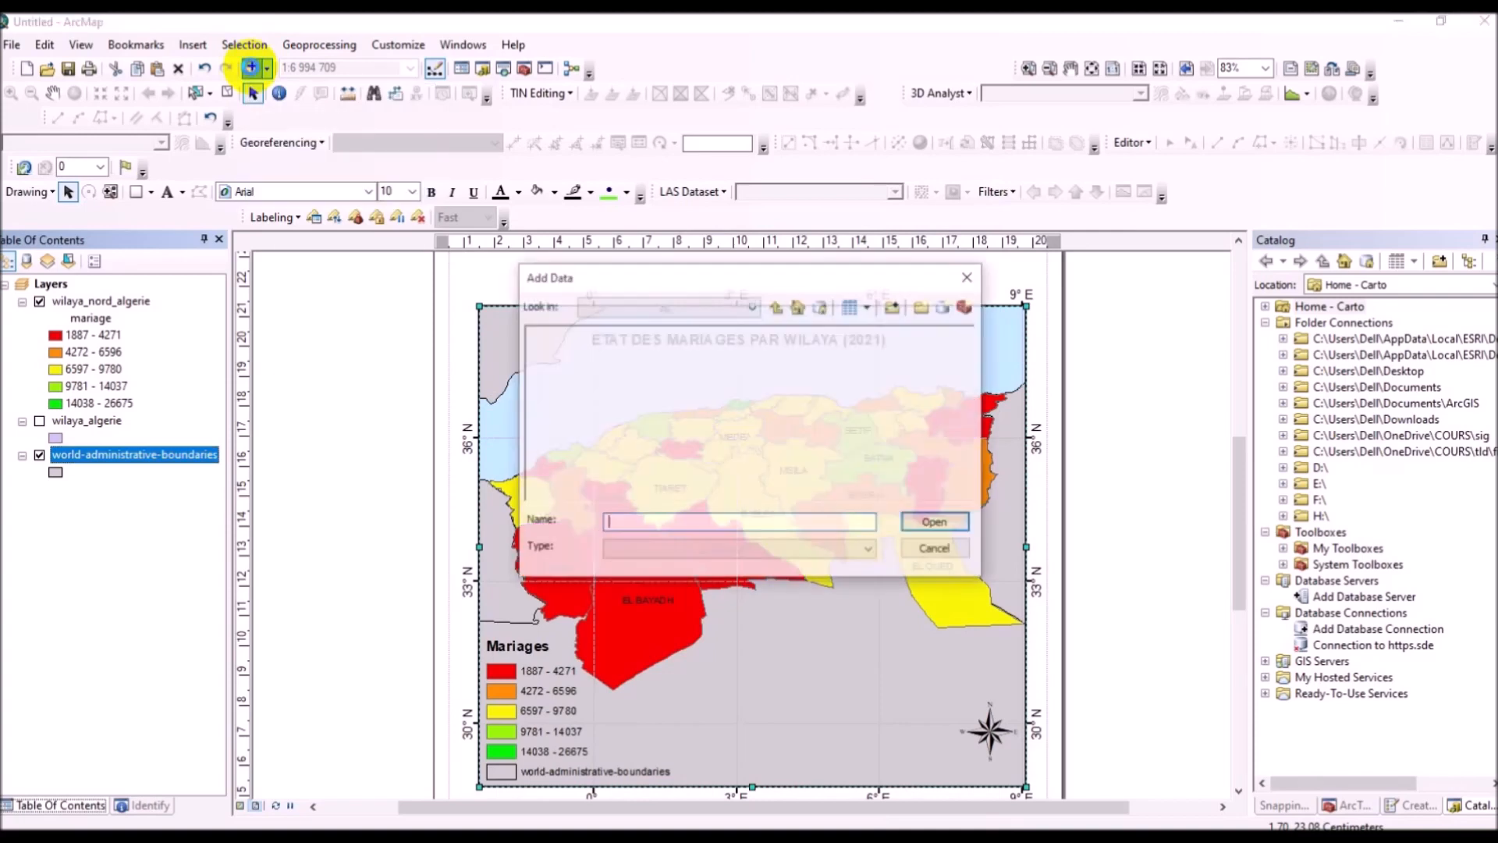
{"action": "left_click", "coordinate": [776, 307]}
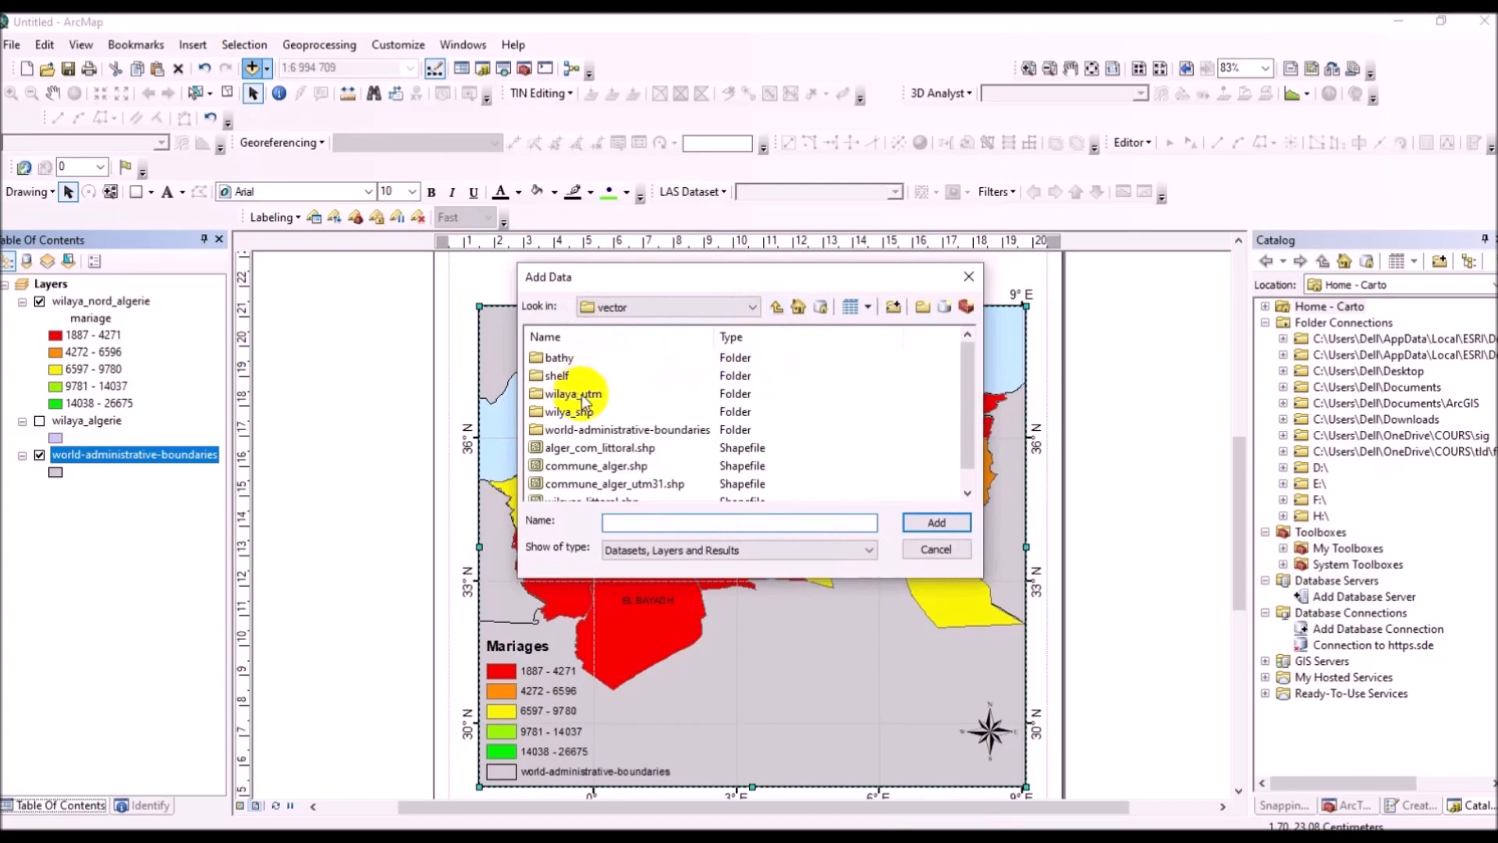
{"action": "left_click", "coordinate": [663, 624]}
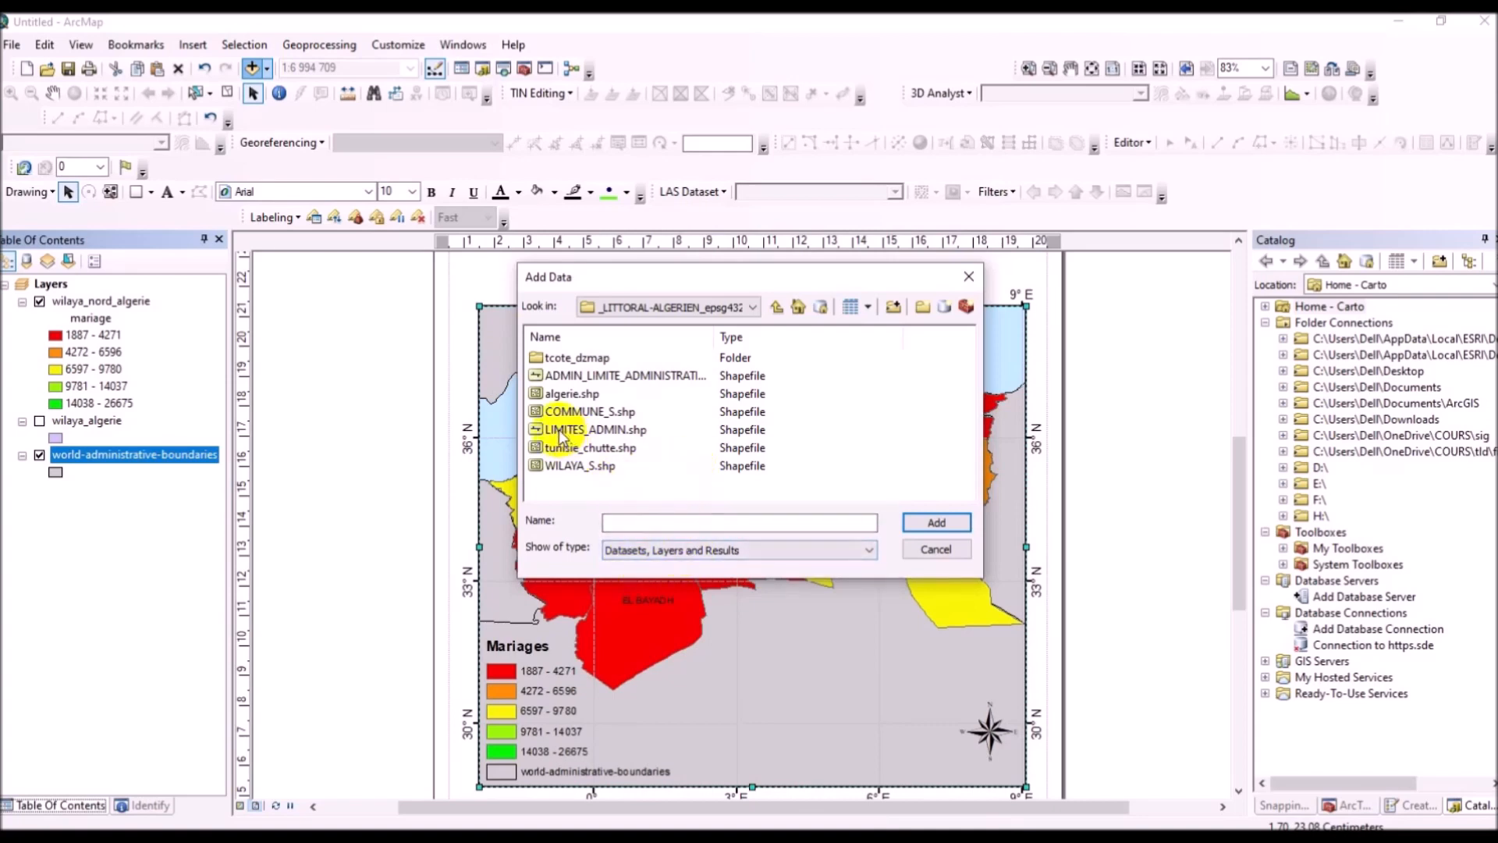
{"action": "left_click", "coordinate": [569, 395]}
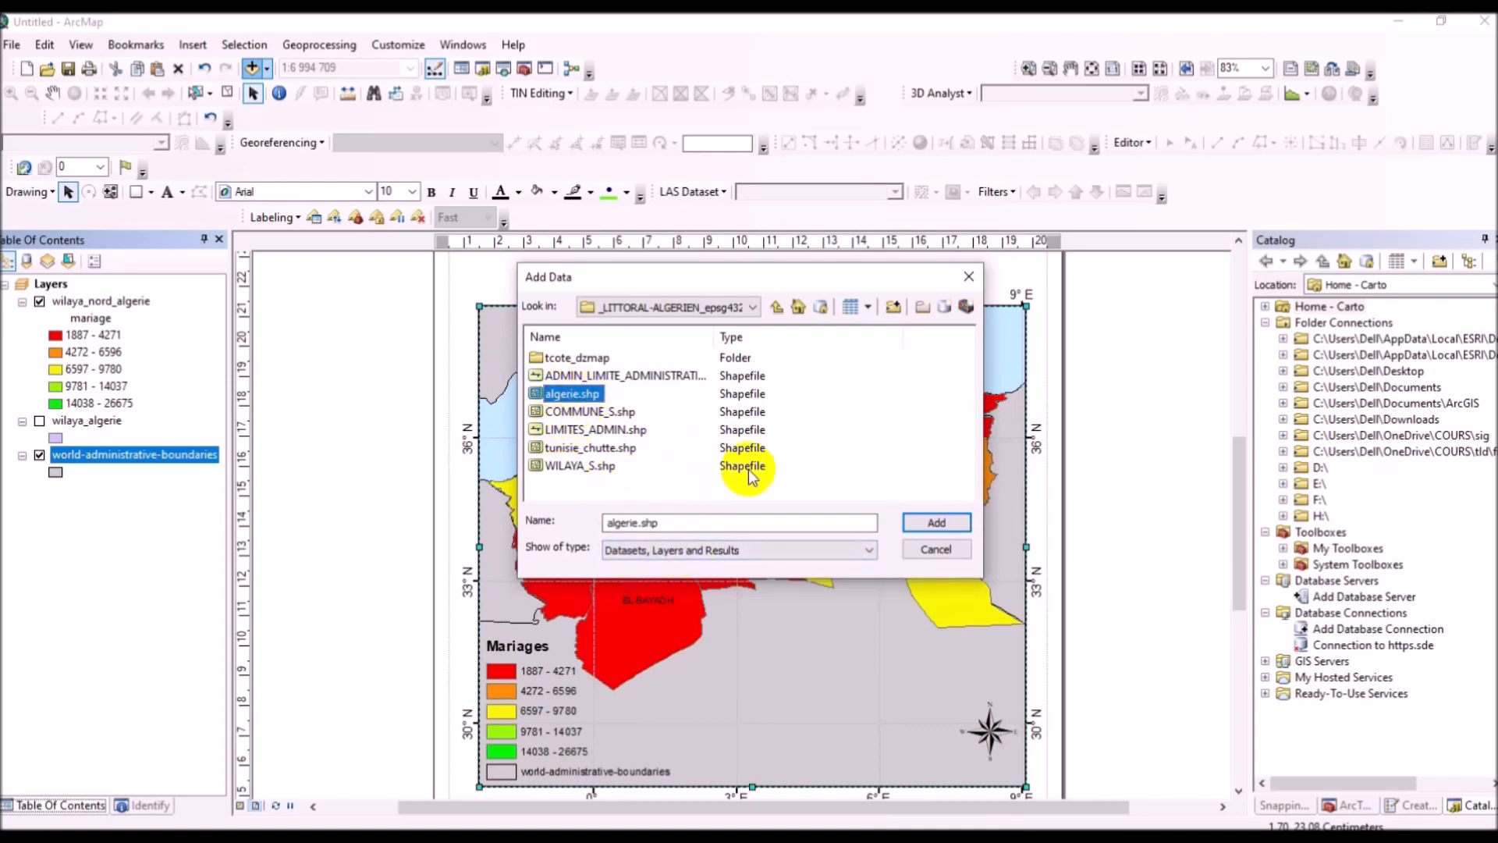
{"action": "left_click", "coordinate": [919, 521]}
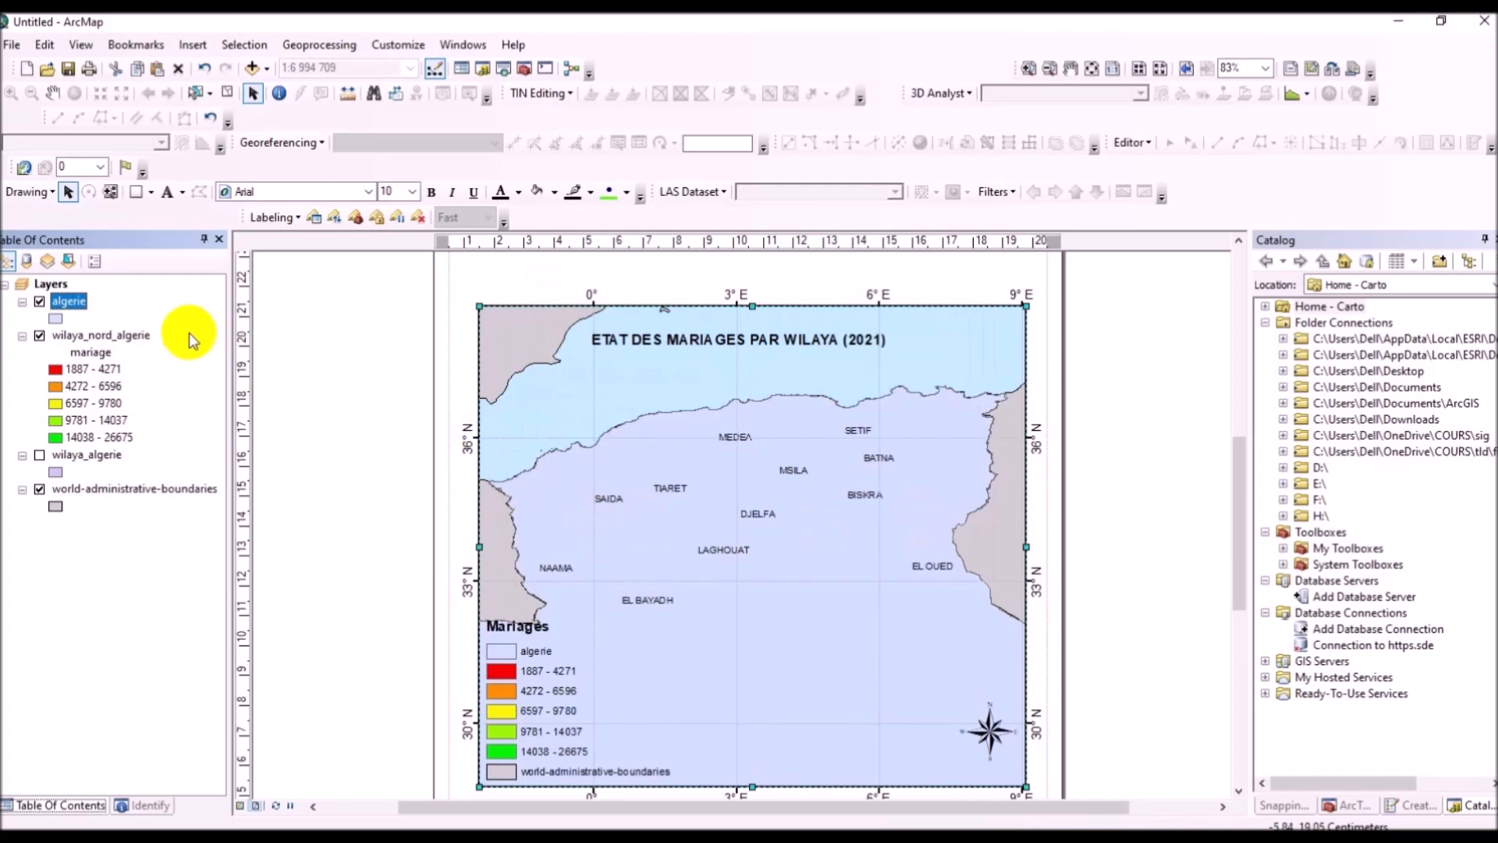
{"action": "left_click", "coordinate": [74, 333]}
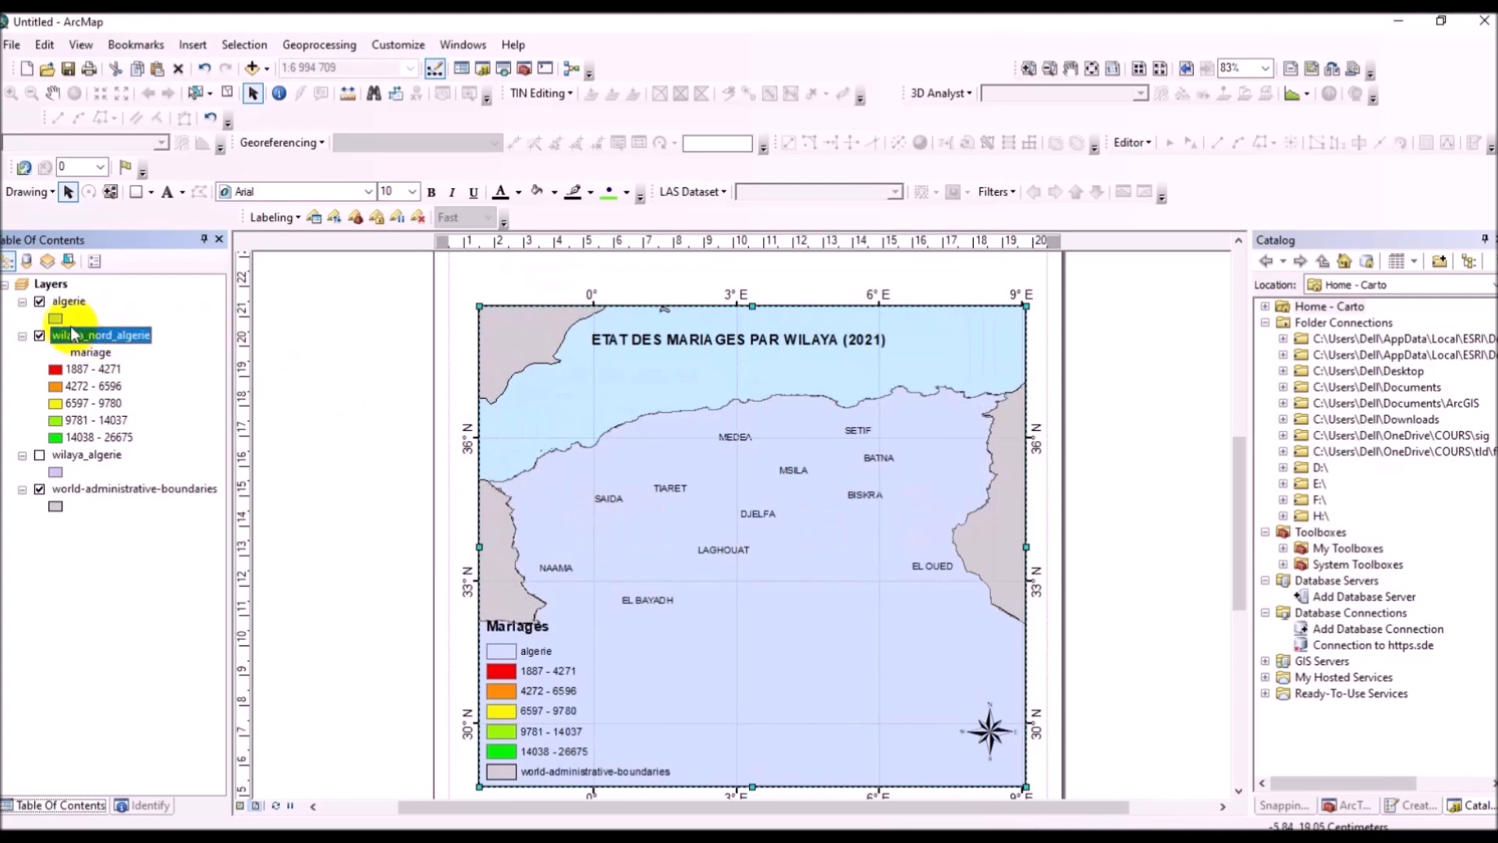
{"action": "left_click_drag", "start_coordinate": [73, 334], "coordinate": [74, 295]}
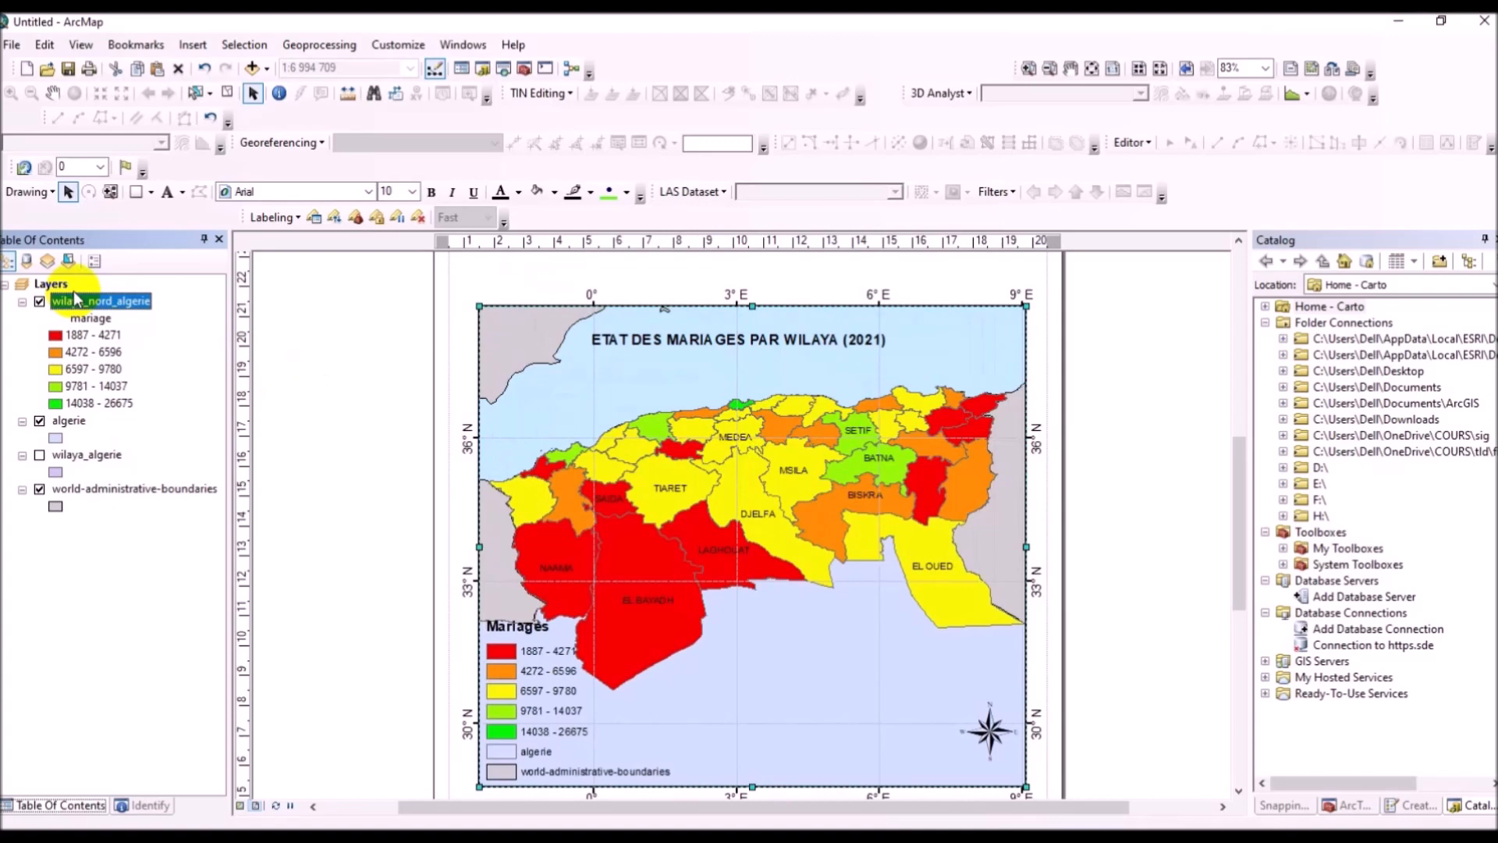
Step: Change the fill colour of the algerie layer's symbol to grey
{"action": "left_click", "coordinate": [56, 437]}
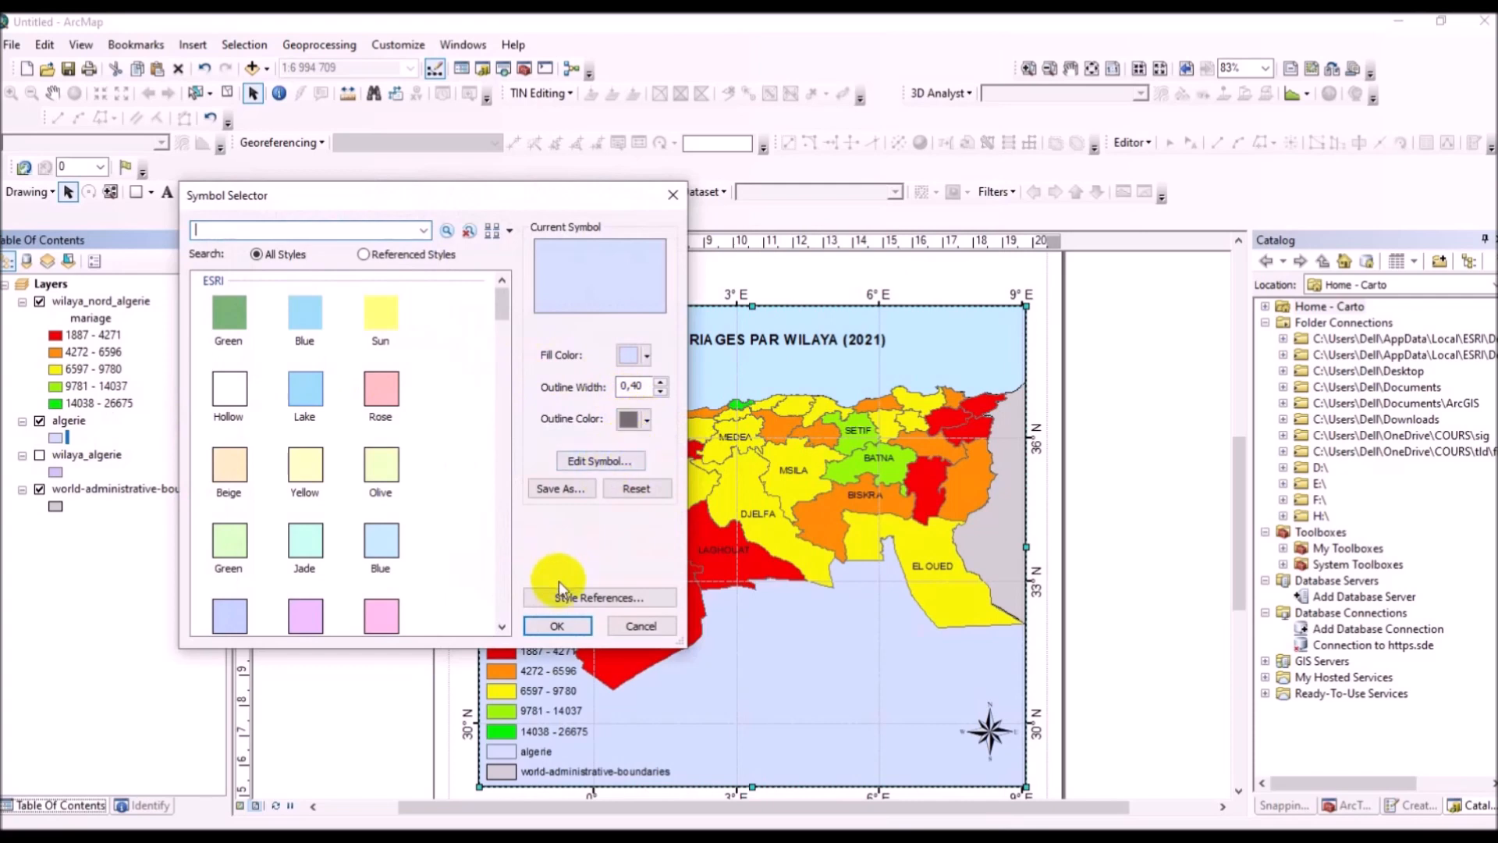
{"action": "left_click", "coordinate": [558, 627]}
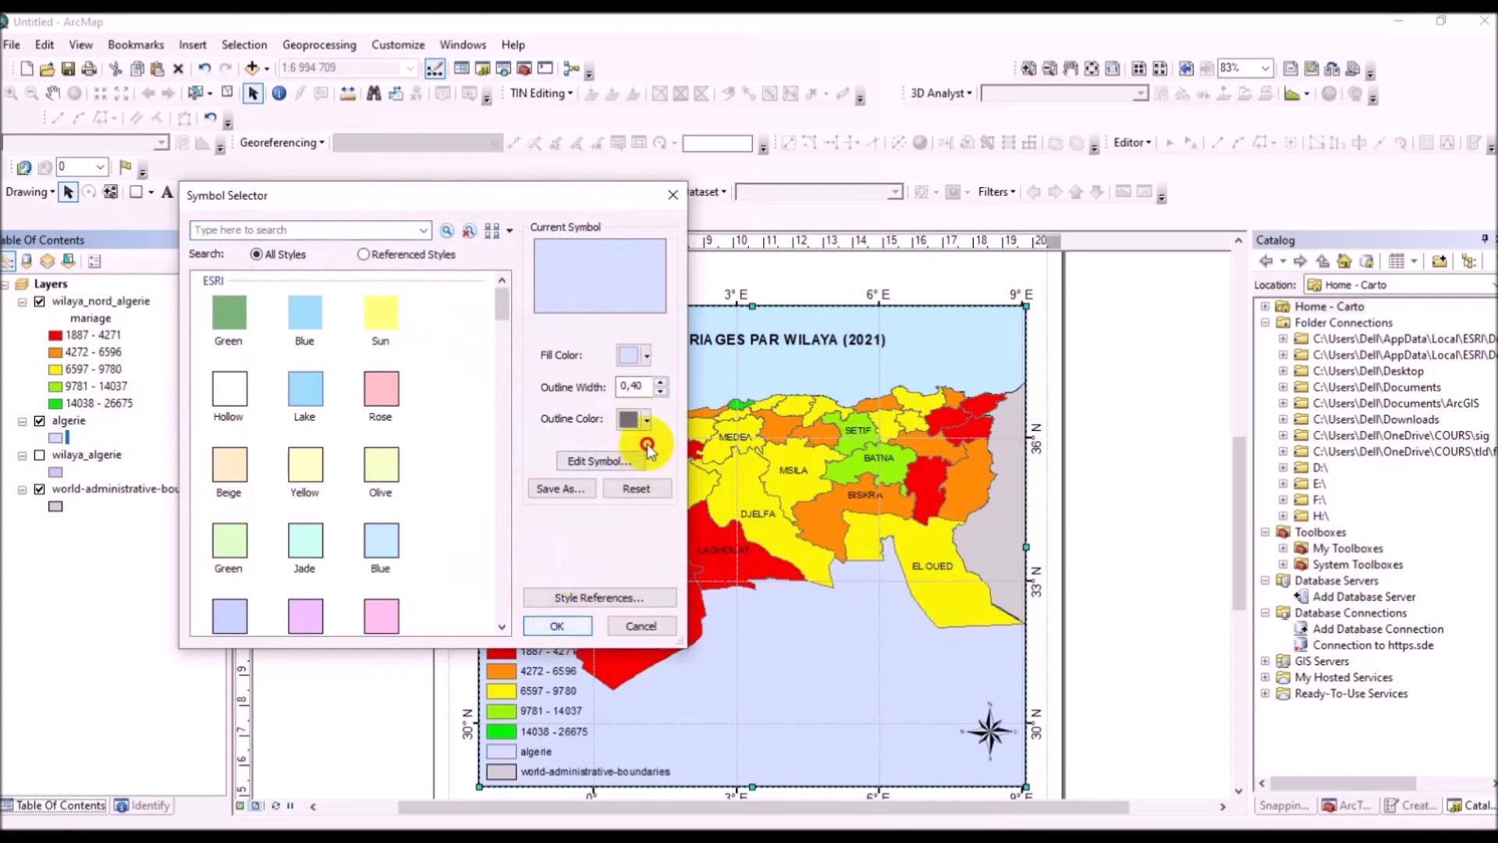
{"action": "left_click", "coordinate": [647, 356]}
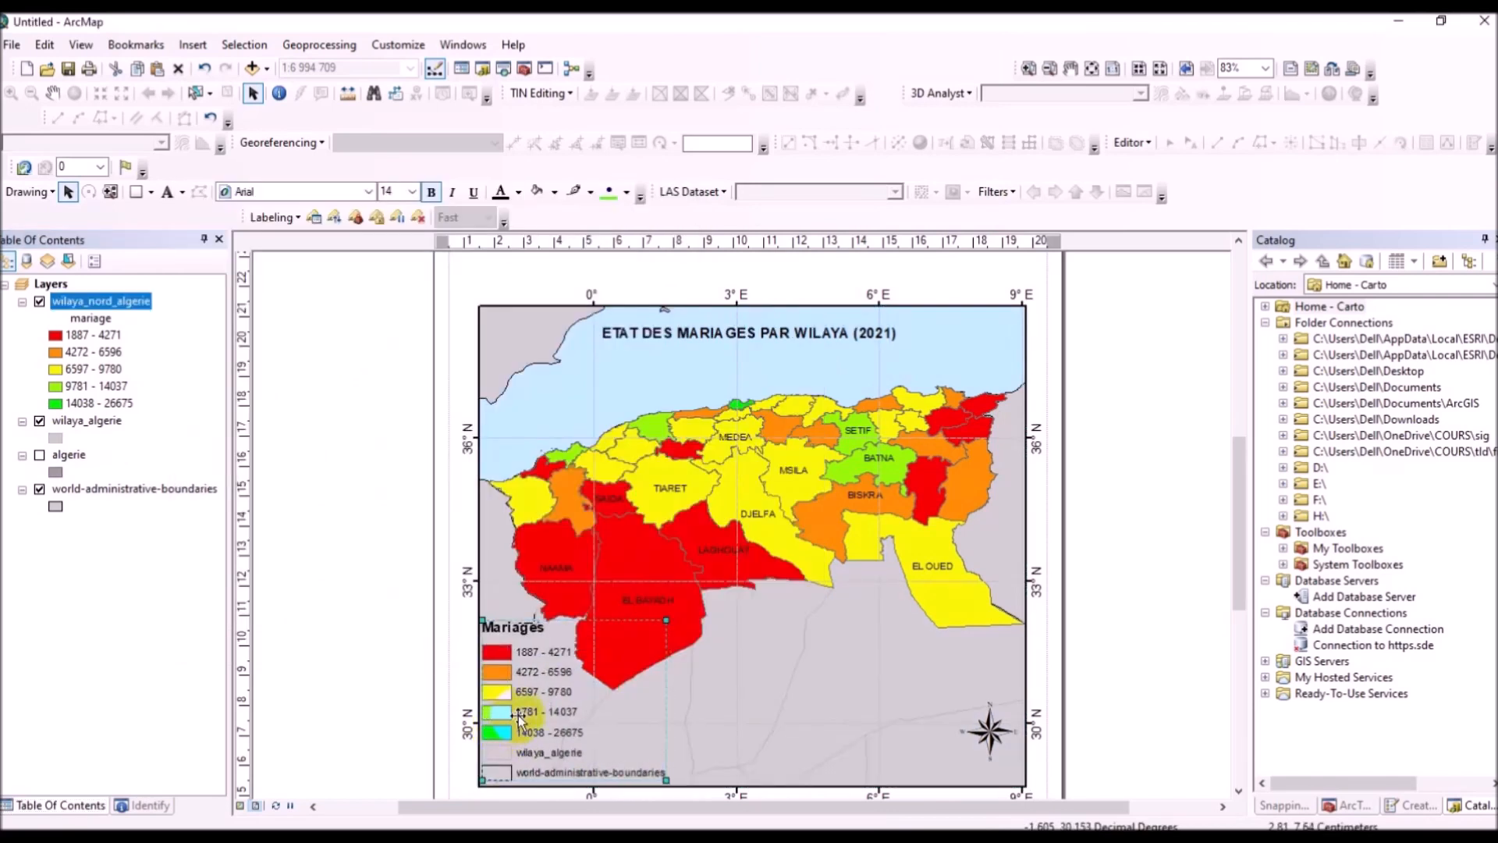
Step: Remove wilaya_algerie, algerie and world-administrative-boundaries from the Mariages legend items, keeping only wilaya_nord_algerie
{"action": "right_click", "coordinate": [518, 715]}
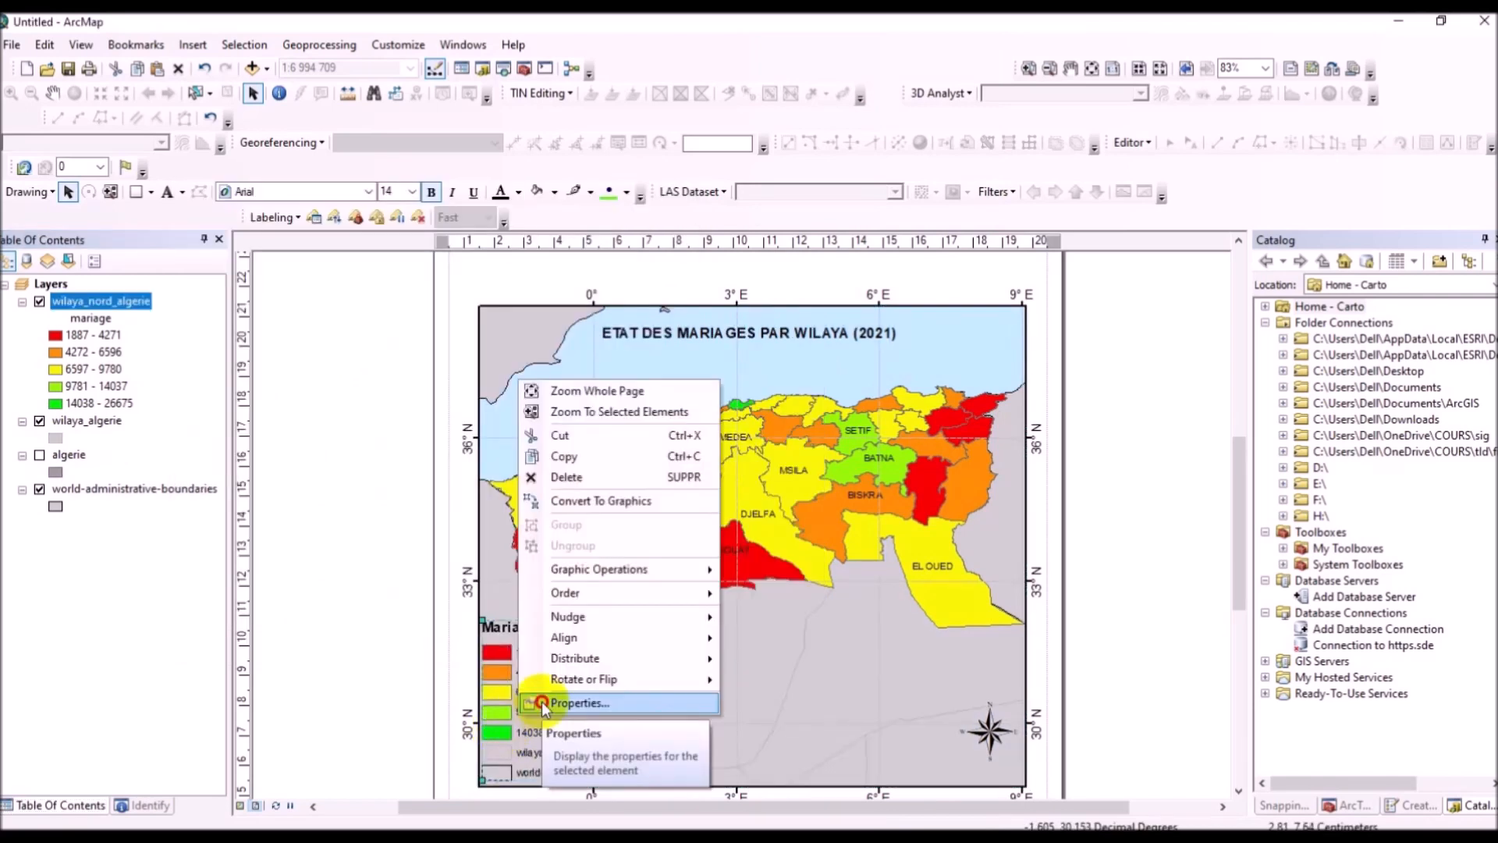
{"action": "left_click", "coordinate": [546, 696]}
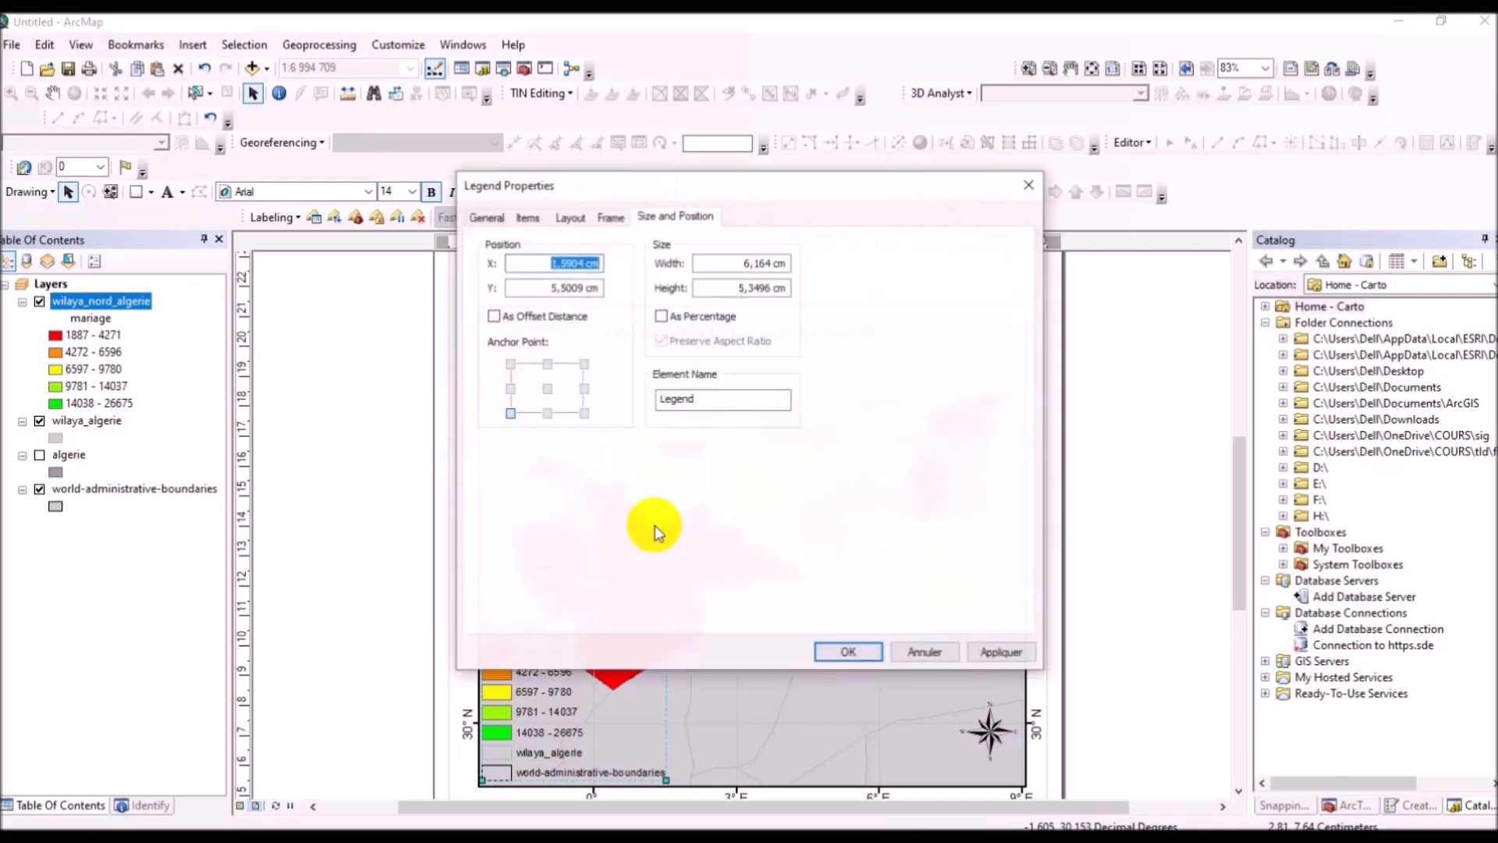
{"action": "left_click", "coordinate": [527, 216]}
{"action": "left_click", "coordinate": [496, 221]}
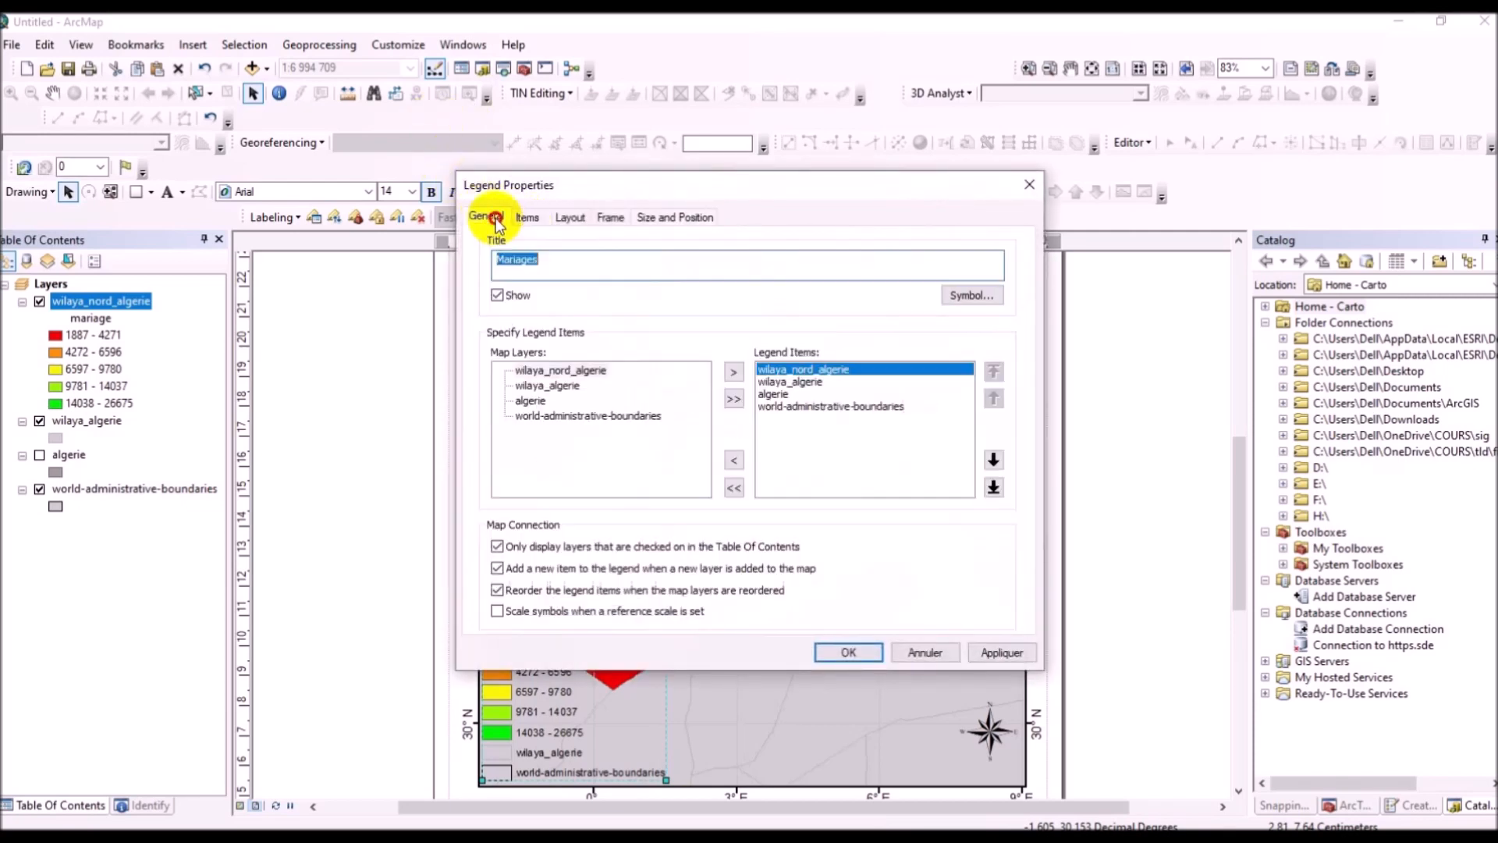
{"action": "left_click", "coordinate": [771, 383]}
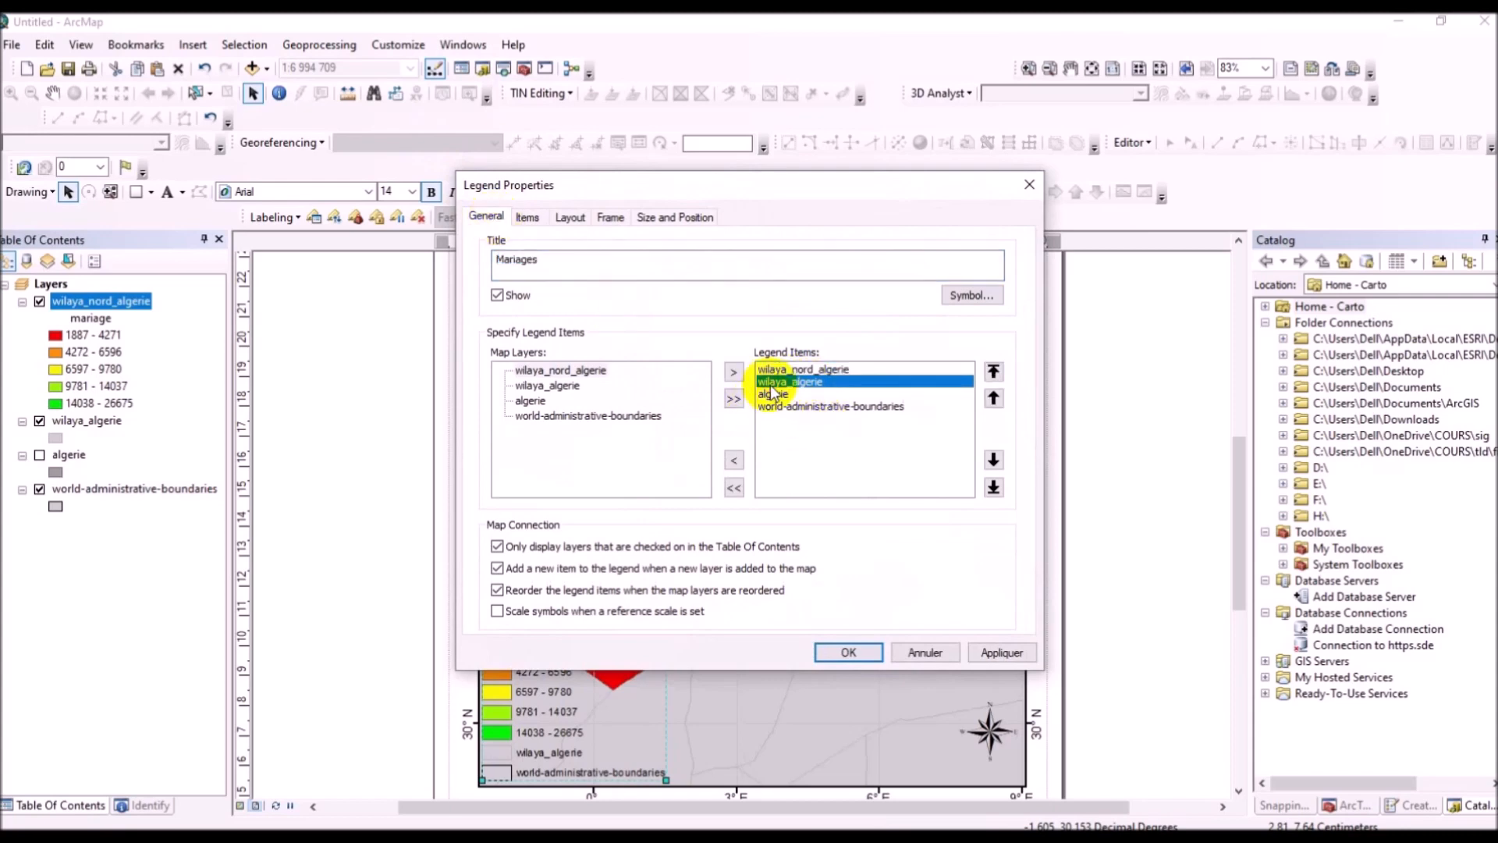
{"action": "left_click", "coordinate": [733, 460]}
{"action": "left_click", "coordinate": [733, 460]}
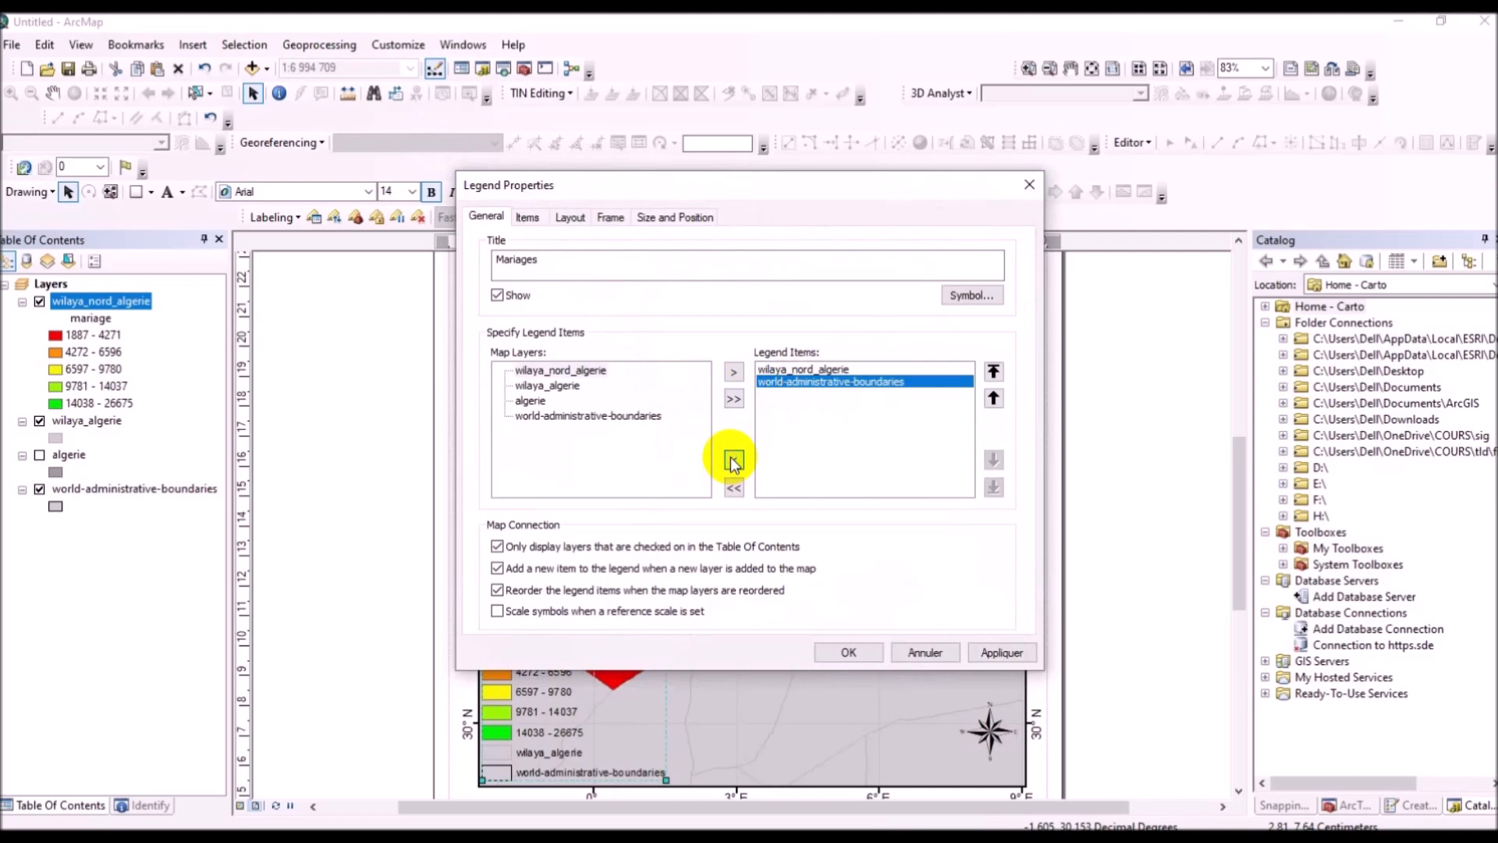
{"action": "left_click", "coordinate": [733, 460]}
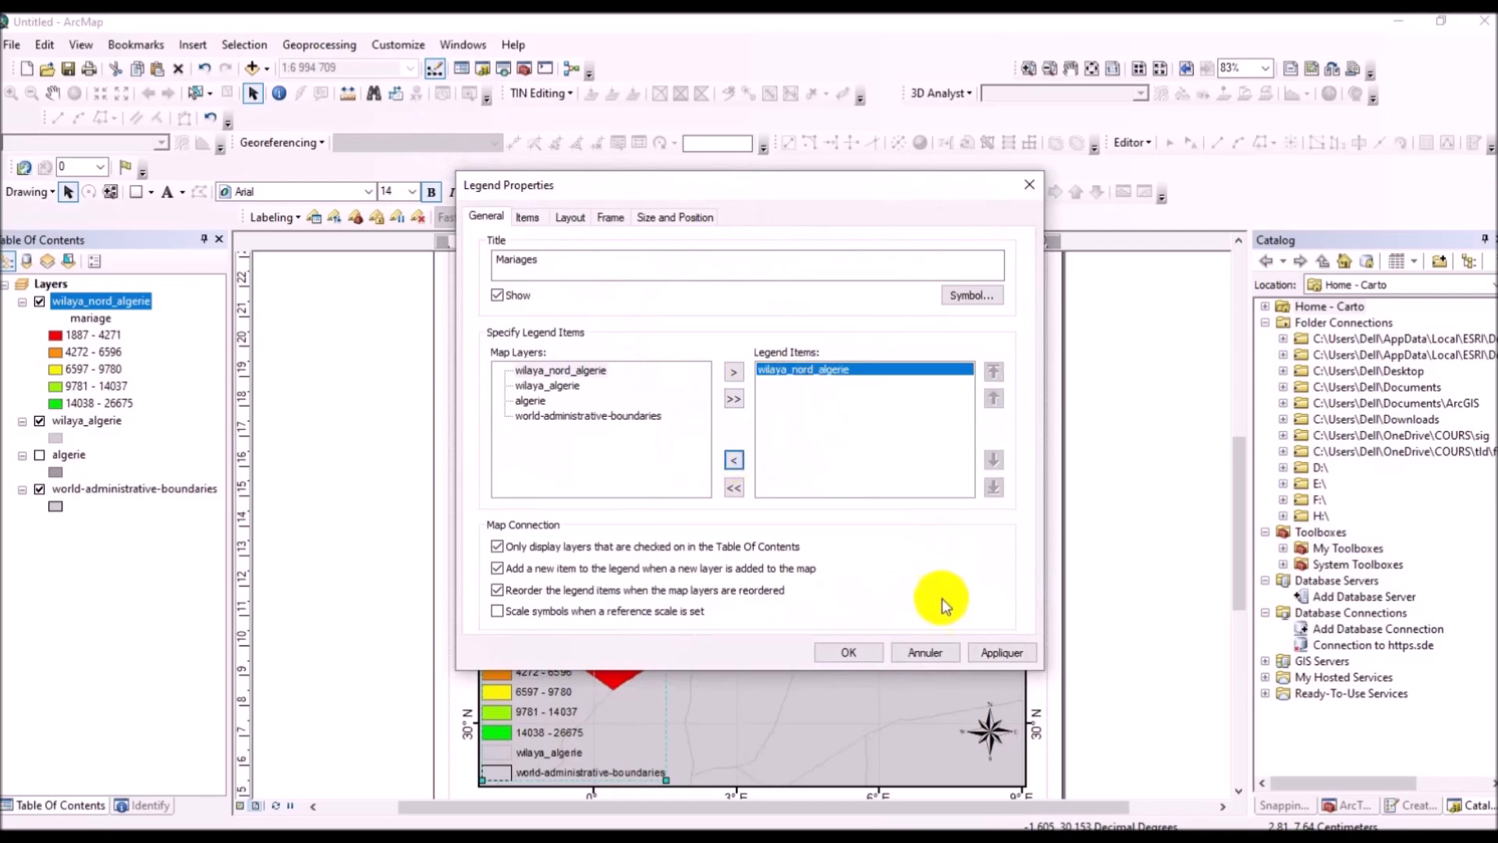
{"action": "left_click", "coordinate": [985, 654]}
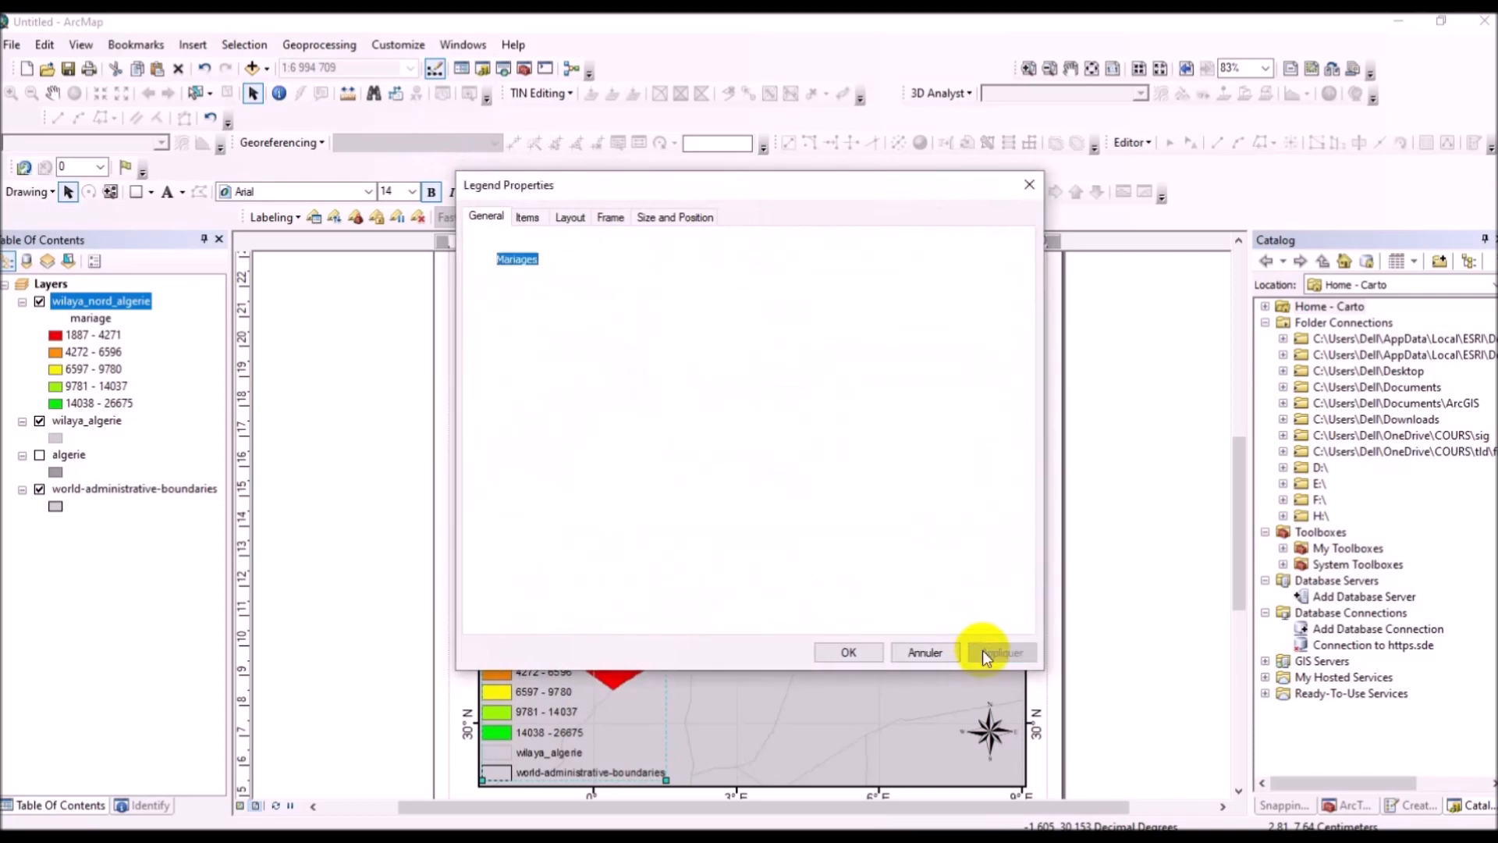
{"action": "left_click", "coordinate": [848, 654]}
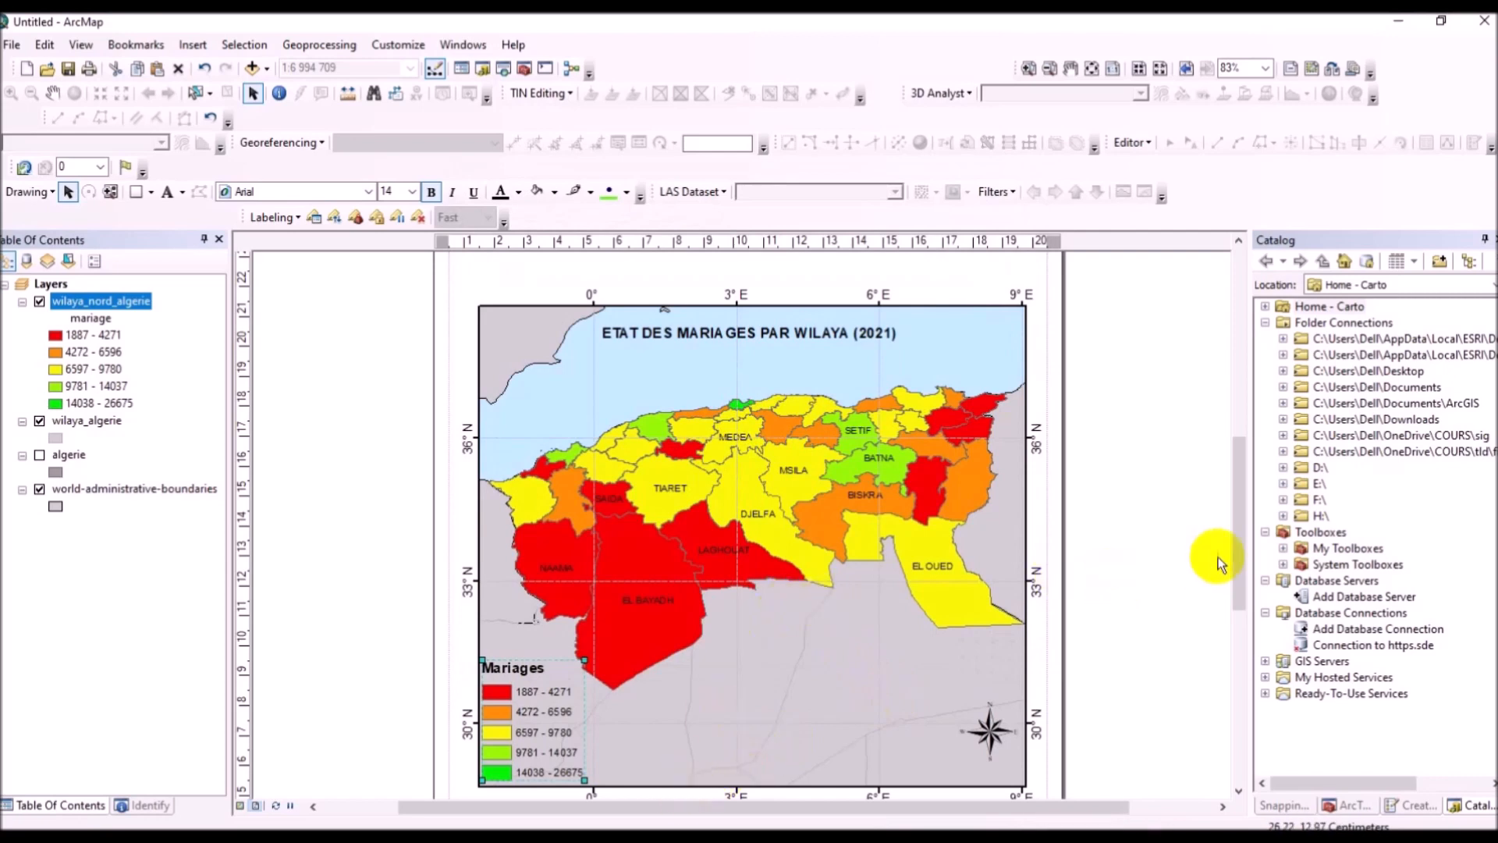
Step: Start inserting a scale bar in the layout using the Single Division Scale Bar style
{"action": "left_click_drag", "start_coordinate": [1239, 555], "coordinate": [1236, 560]}
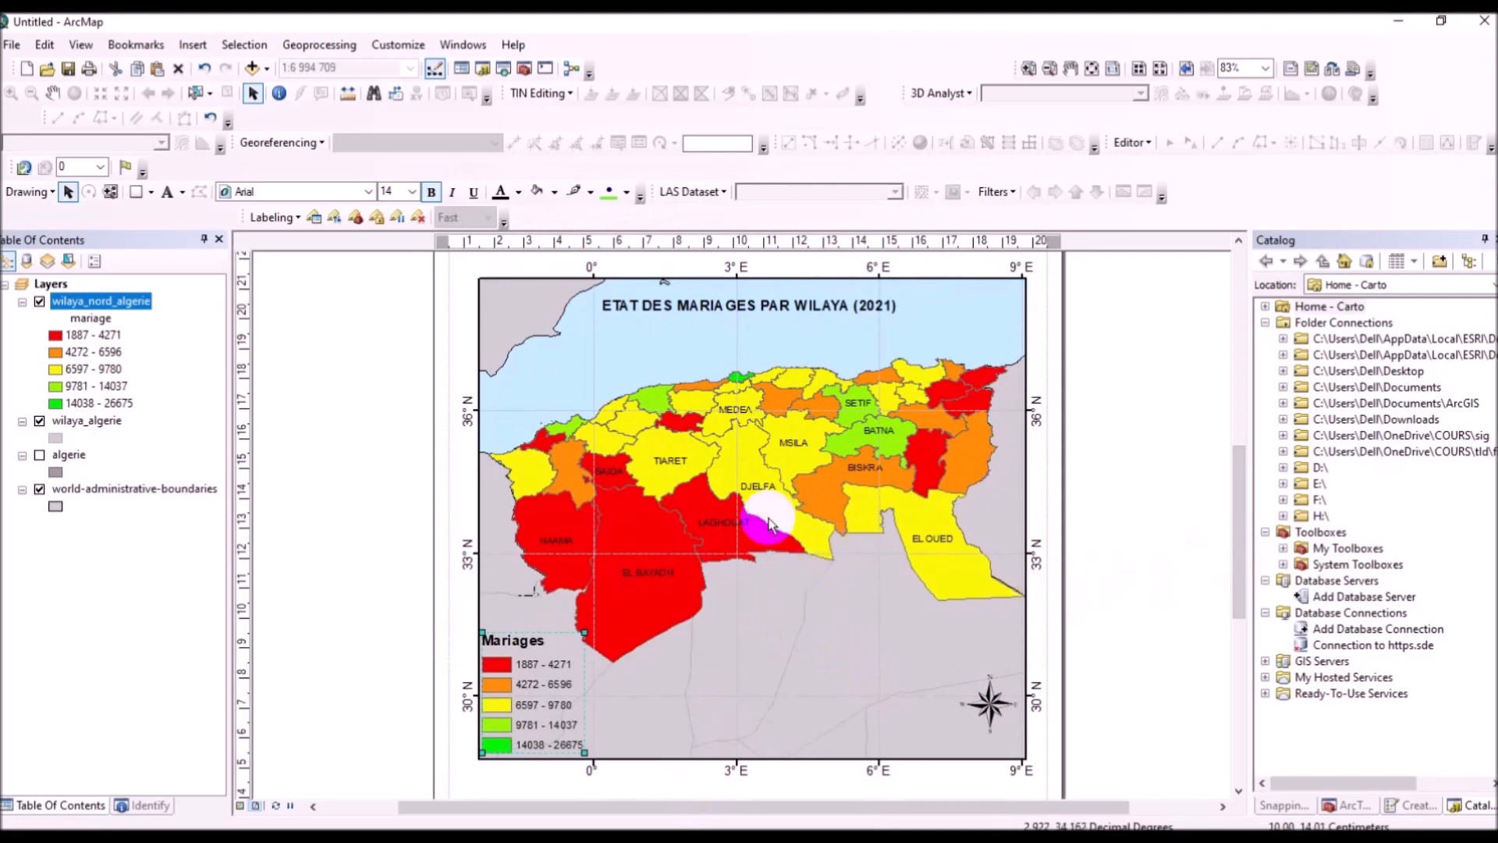
{"action": "left_click", "coordinate": [192, 45]}
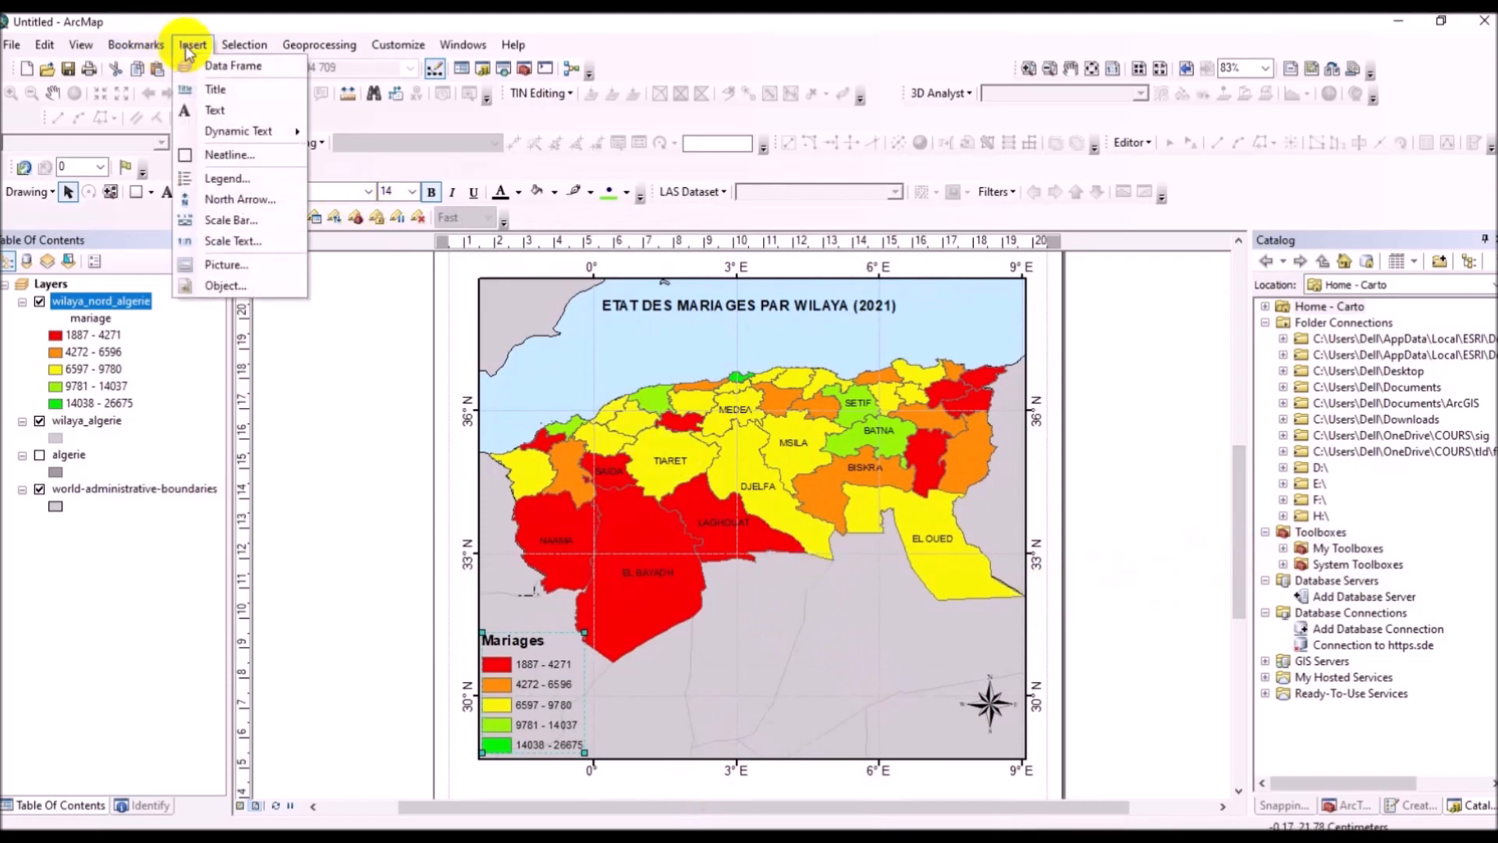
{"action": "left_click", "coordinate": [207, 220]}
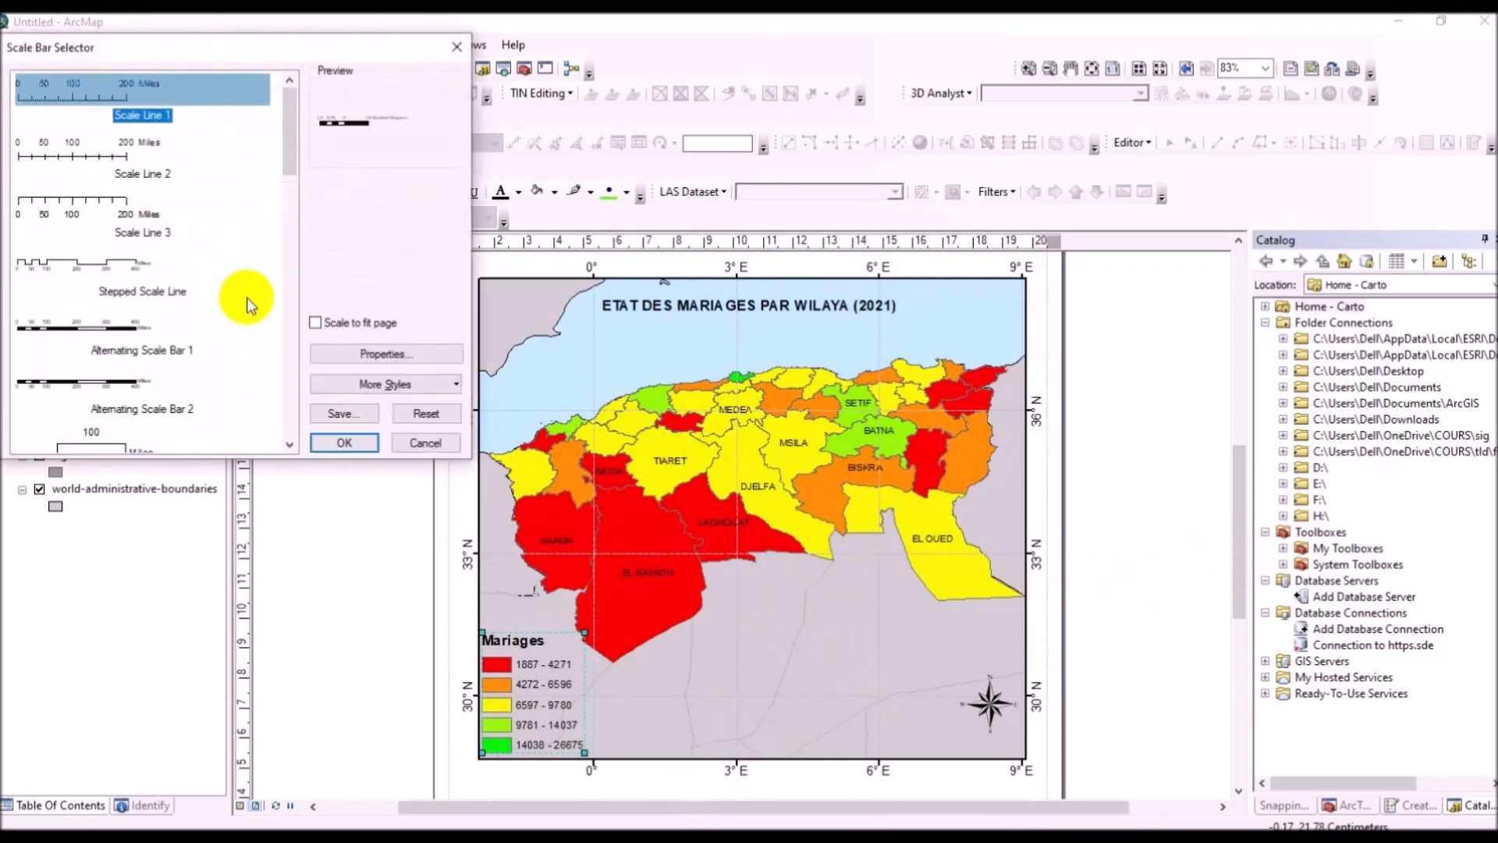
{"action": "left_click", "coordinate": [290, 444]}
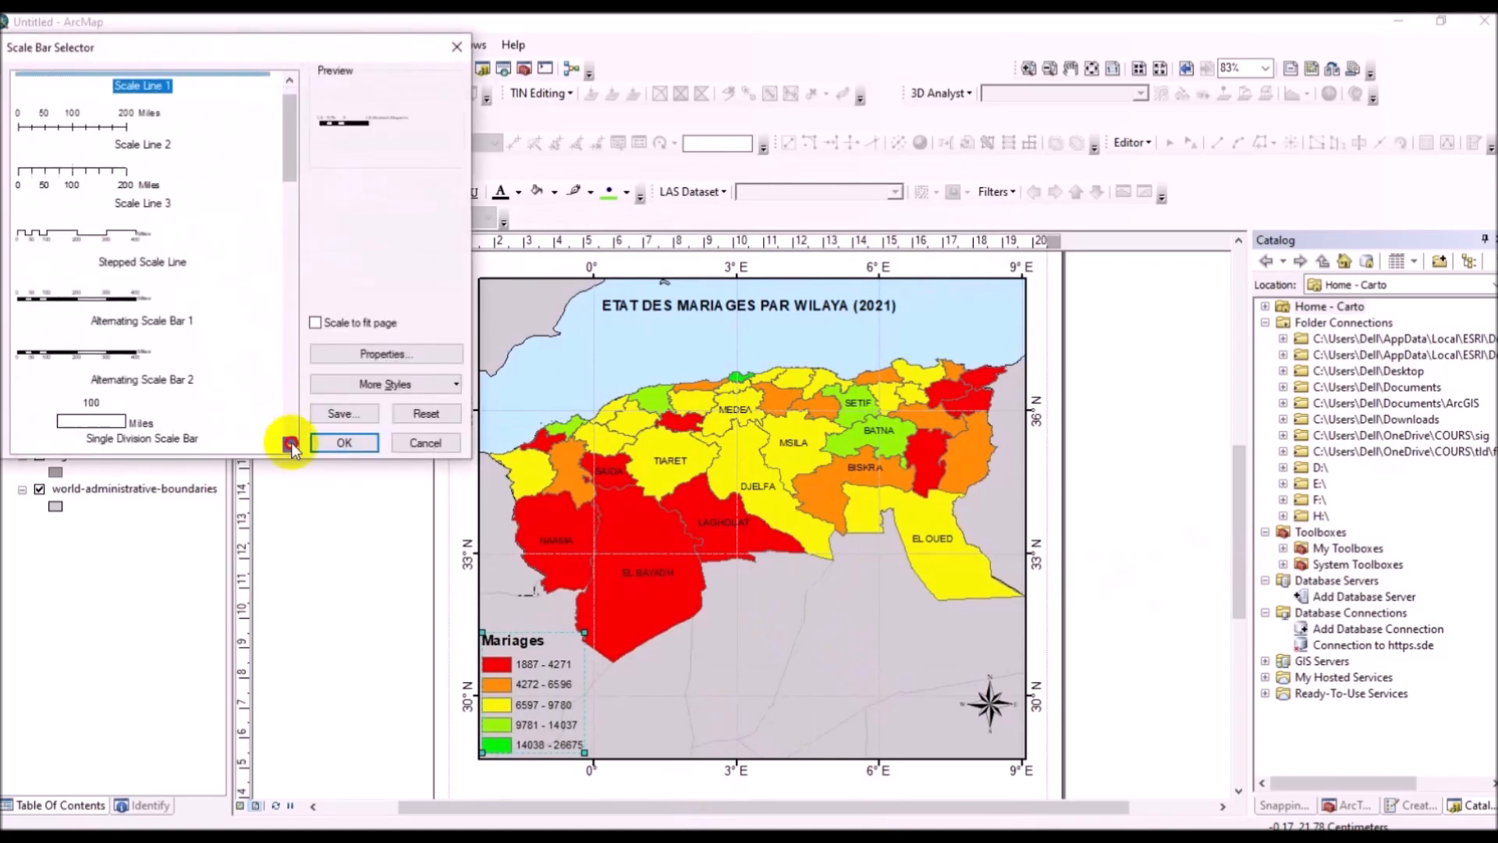
{"action": "left_click", "coordinate": [145, 396]}
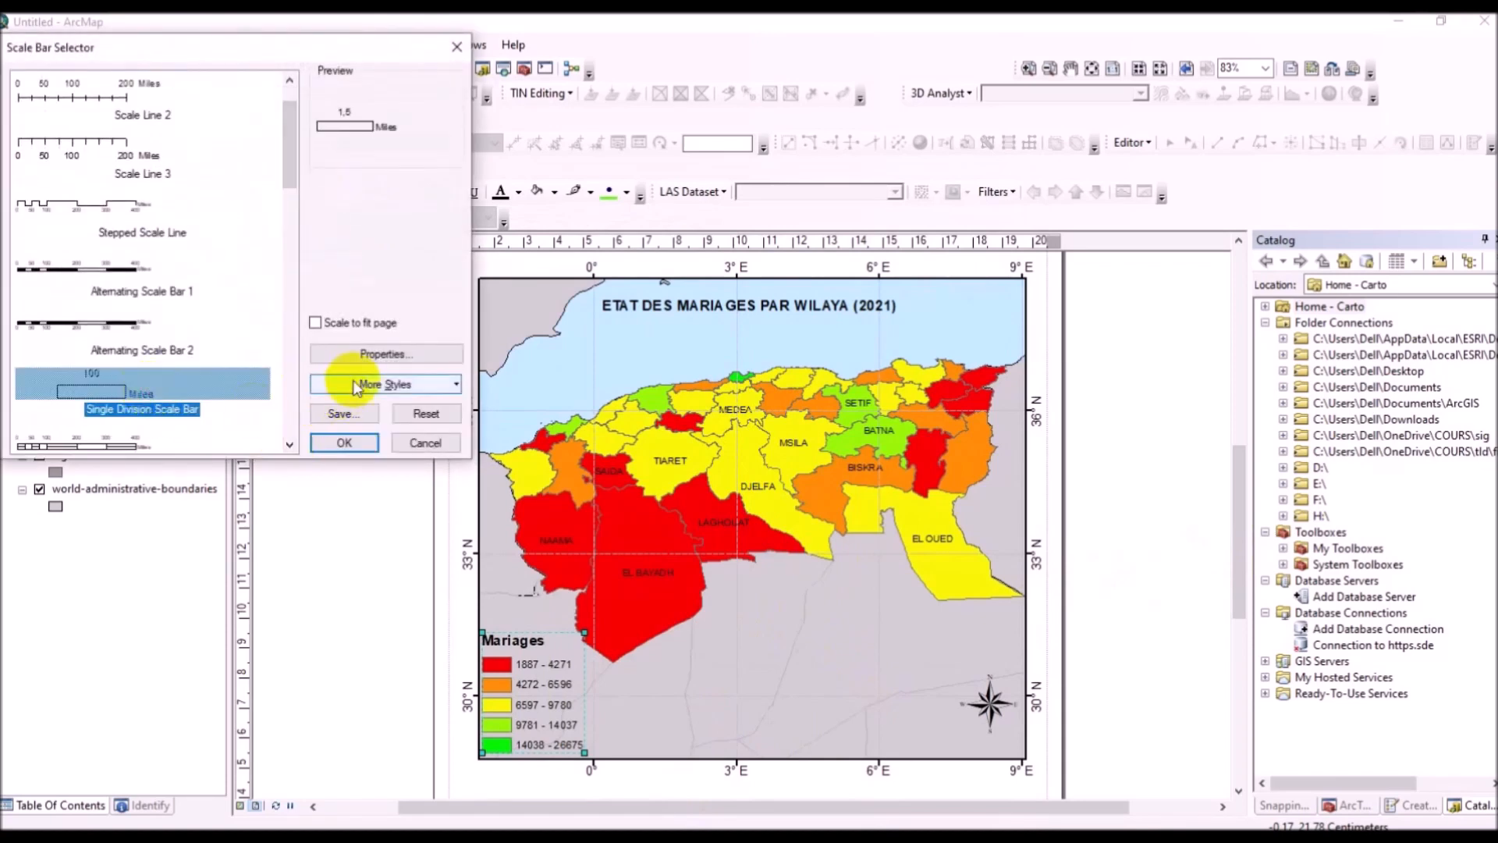
Step: Set the scale bar's division units to Kilometers in its properties
{"action": "left_click", "coordinate": [351, 354]}
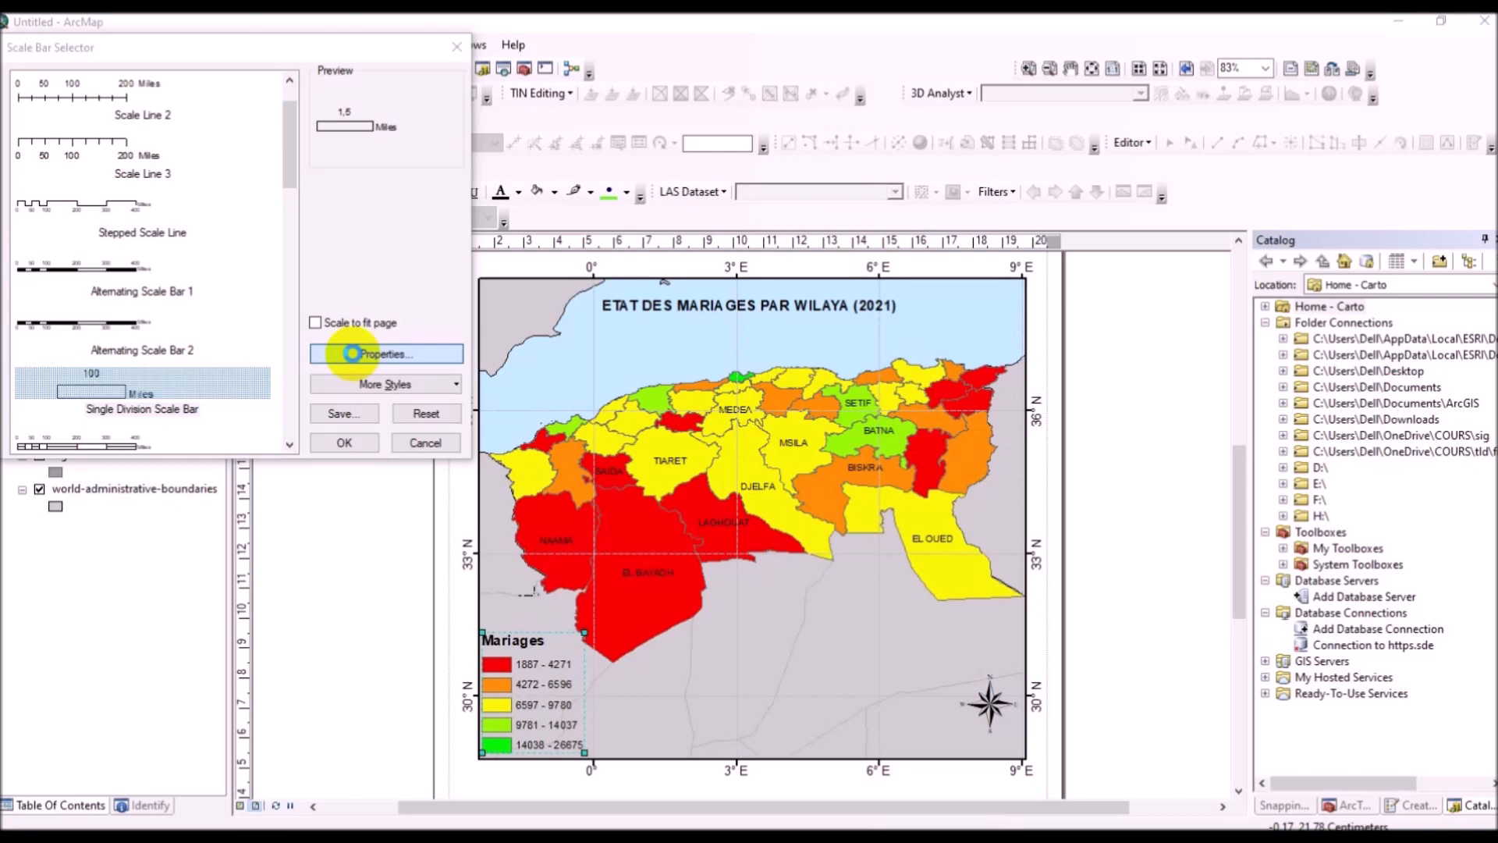
{"action": "left_click", "coordinate": [352, 354]}
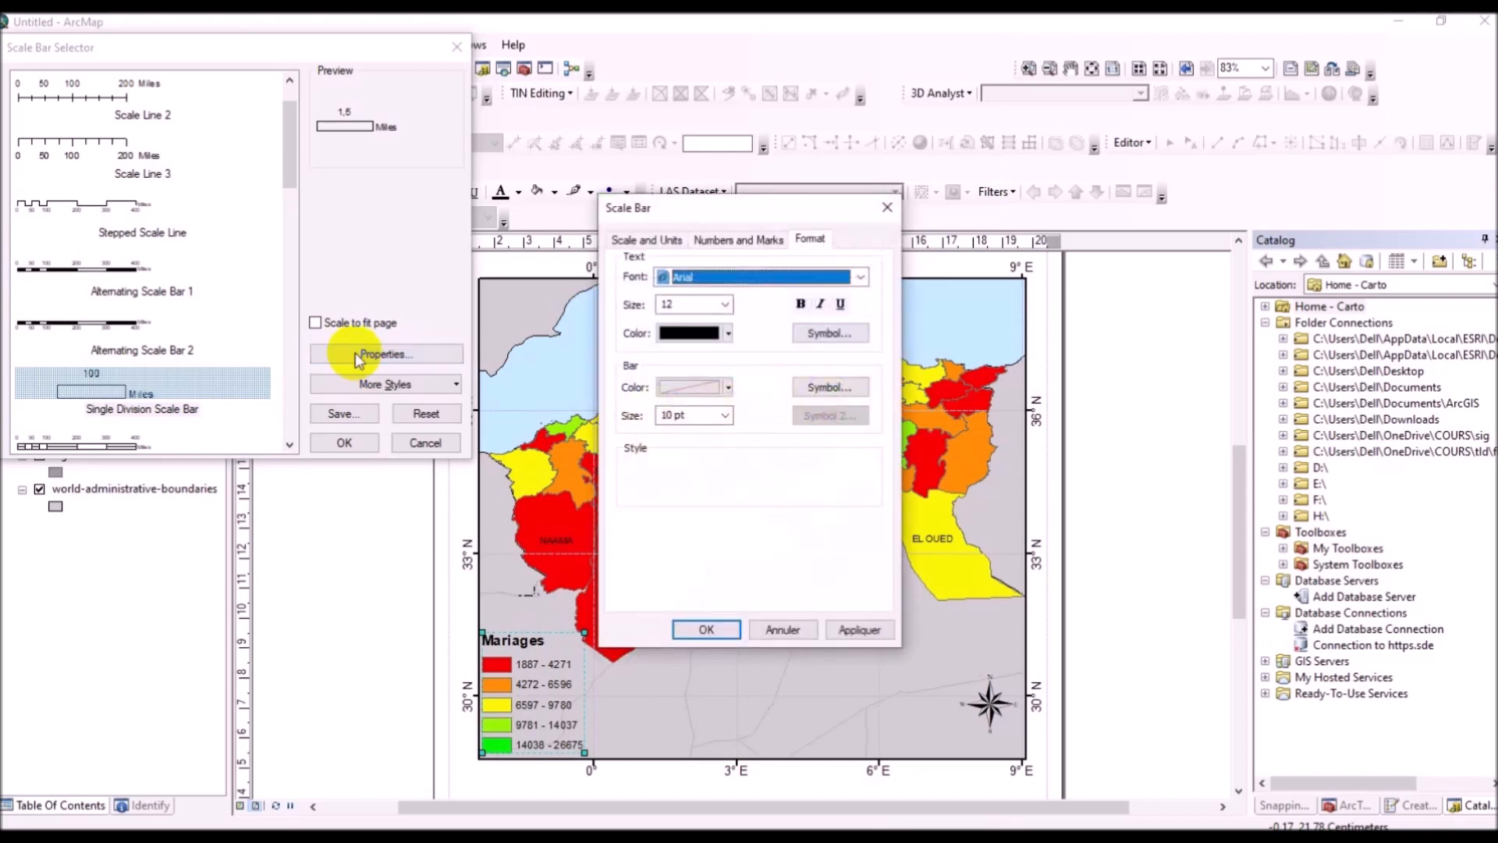
{"action": "left_click", "coordinate": [768, 242]}
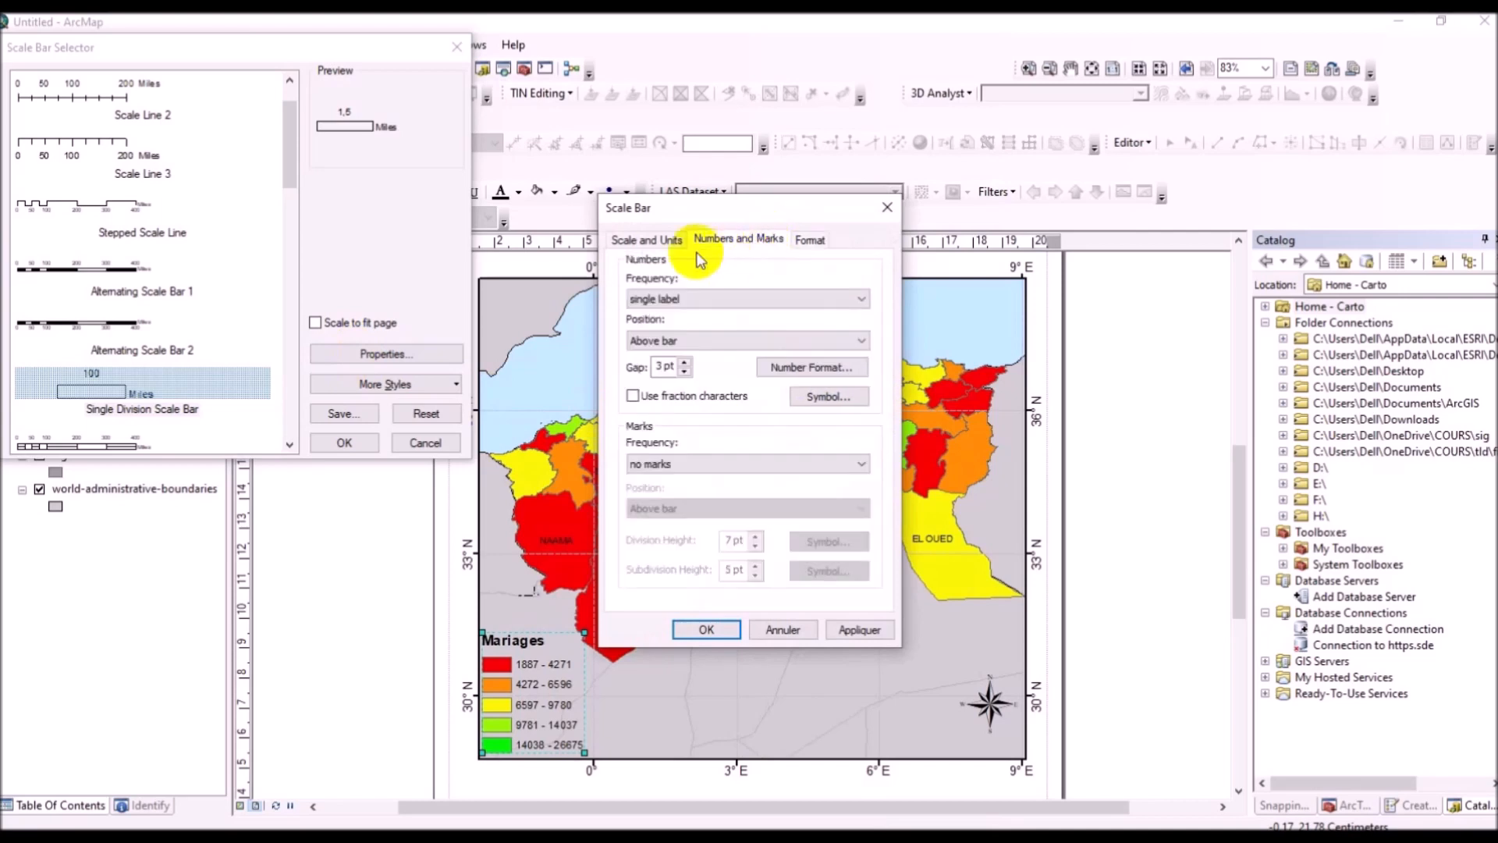
{"action": "left_click", "coordinate": [667, 244]}
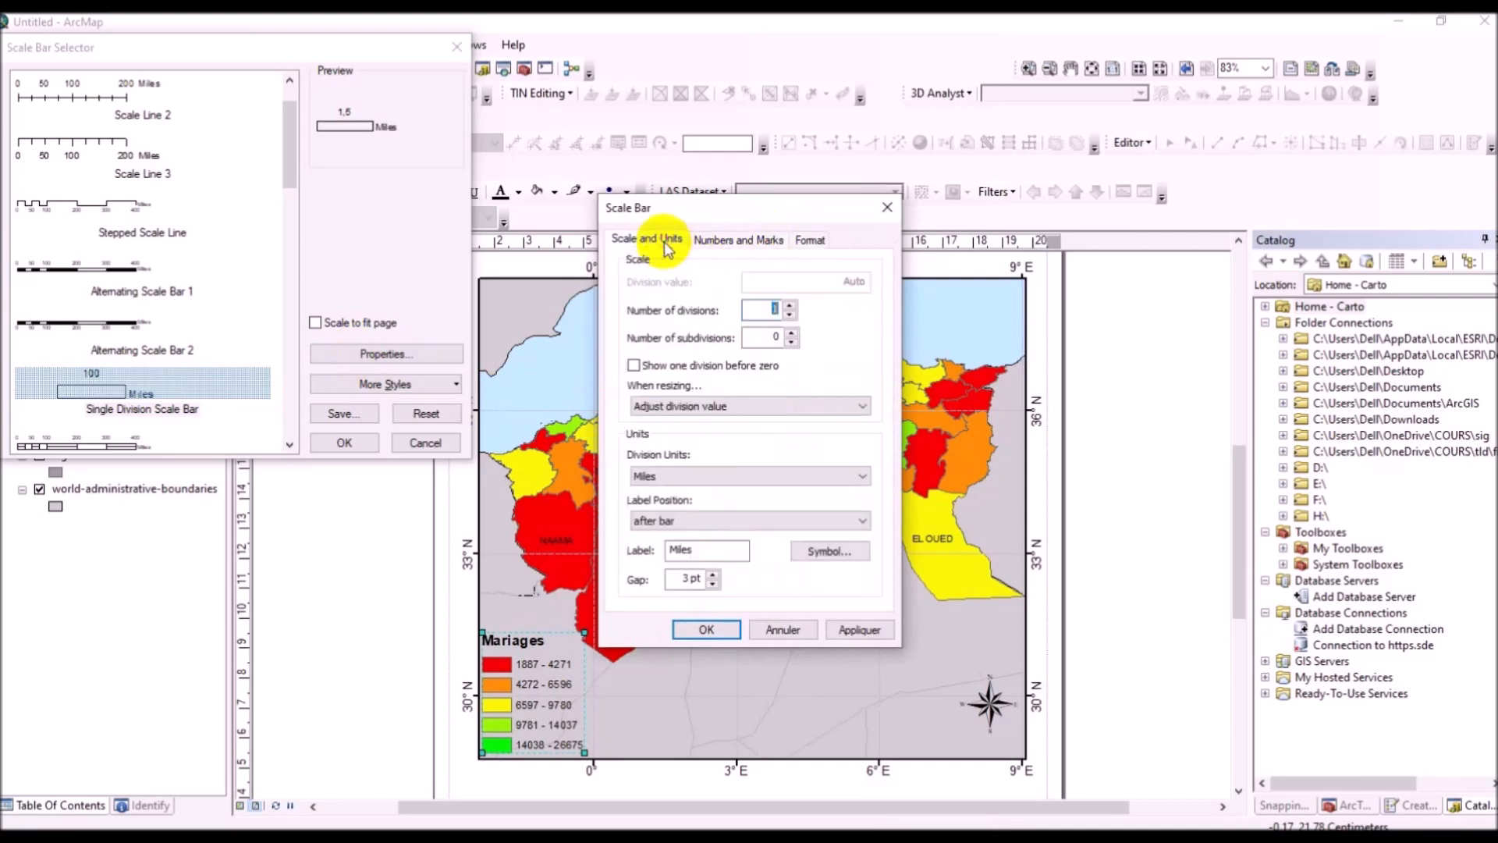
{"action": "left_click", "coordinate": [764, 476]}
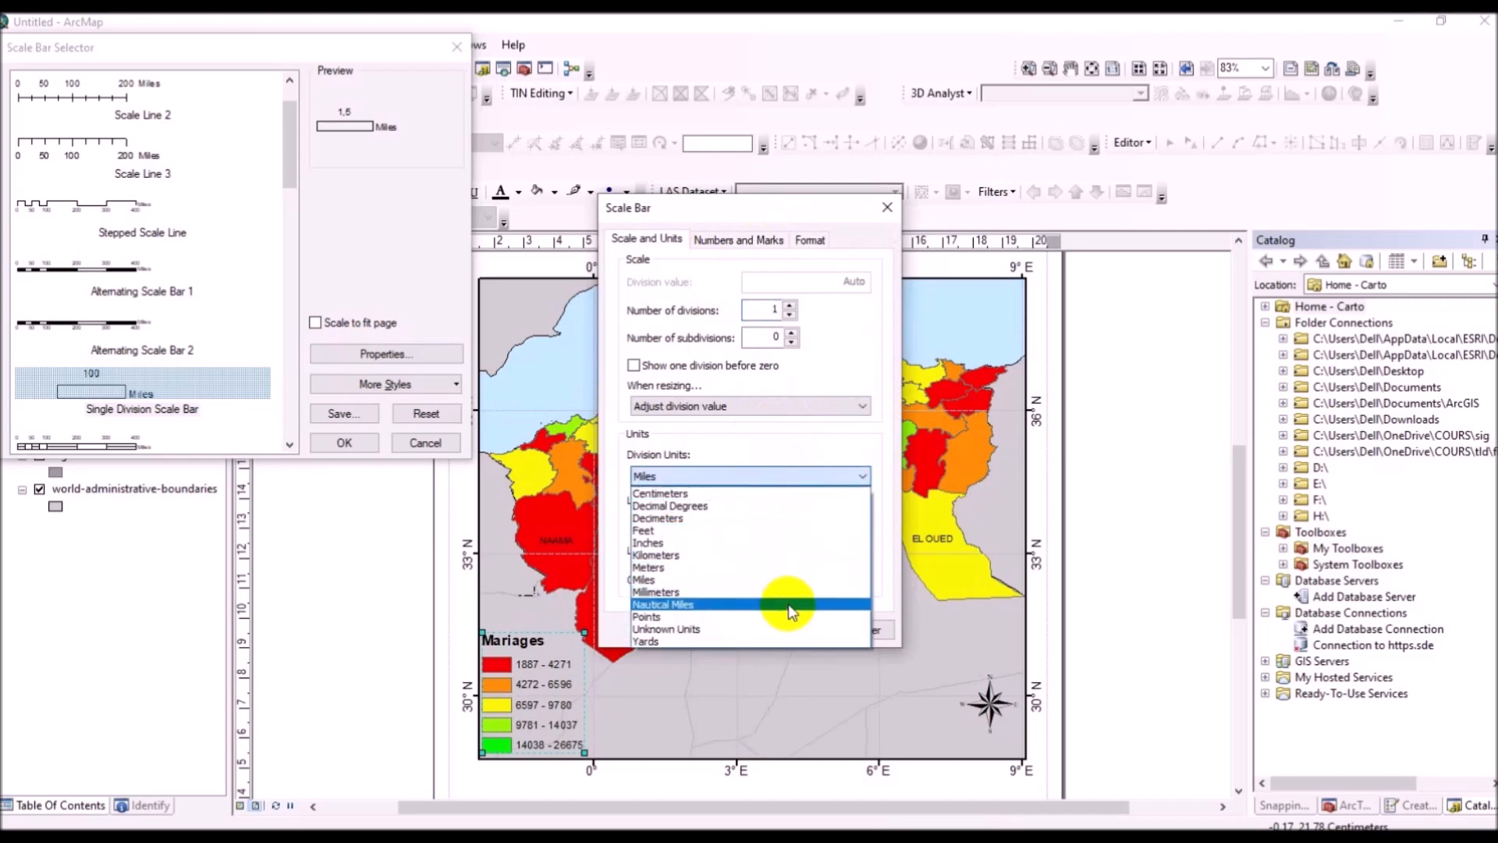
{"action": "left_click", "coordinate": [796, 555]}
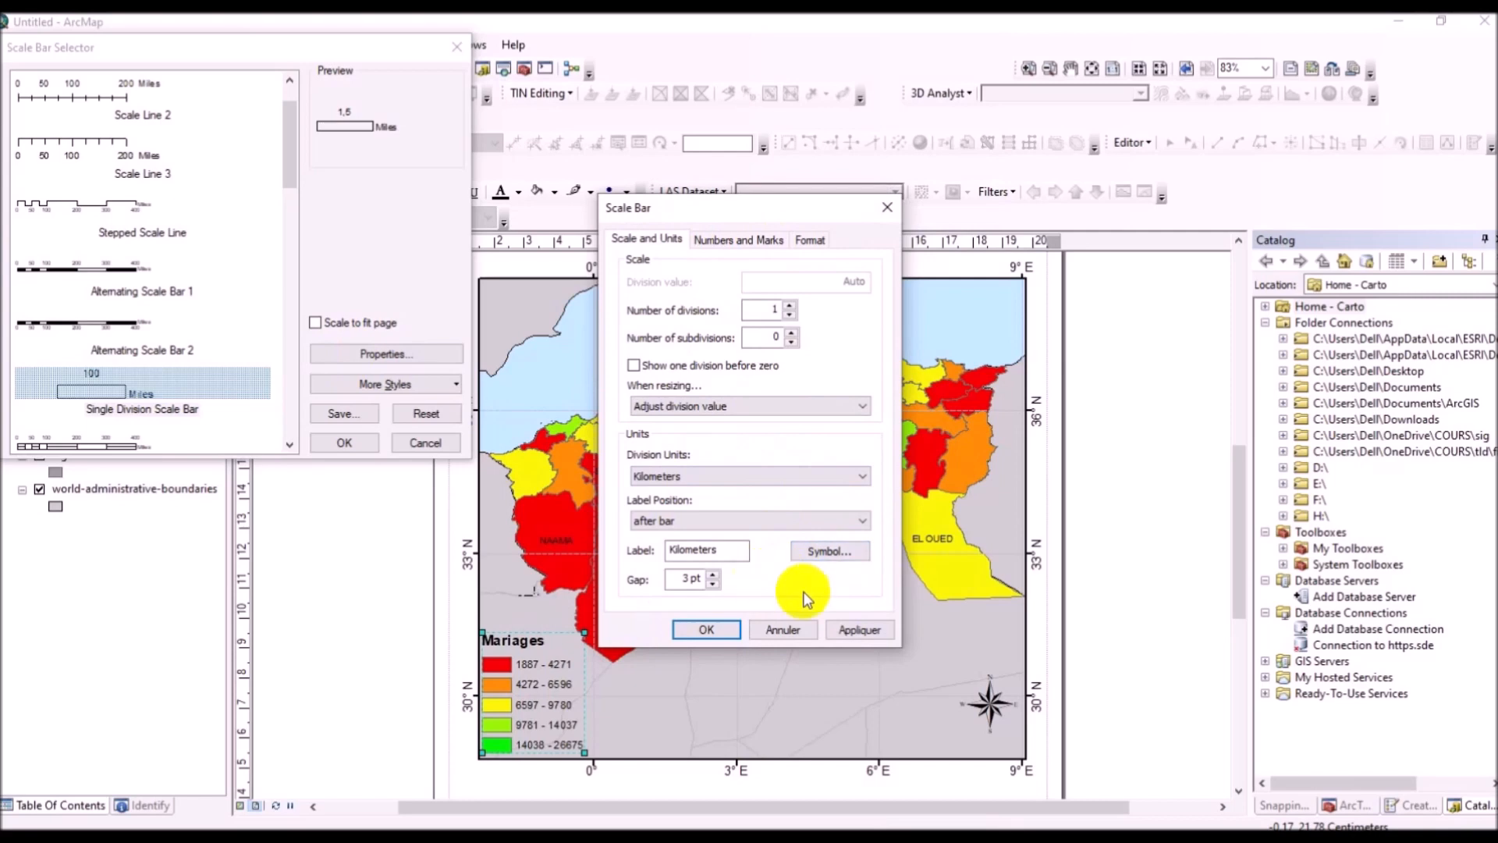
Step: Shorten the scale bar's unit label to Km and apply the scale bar properties
{"action": "left_click", "coordinate": [725, 549]}
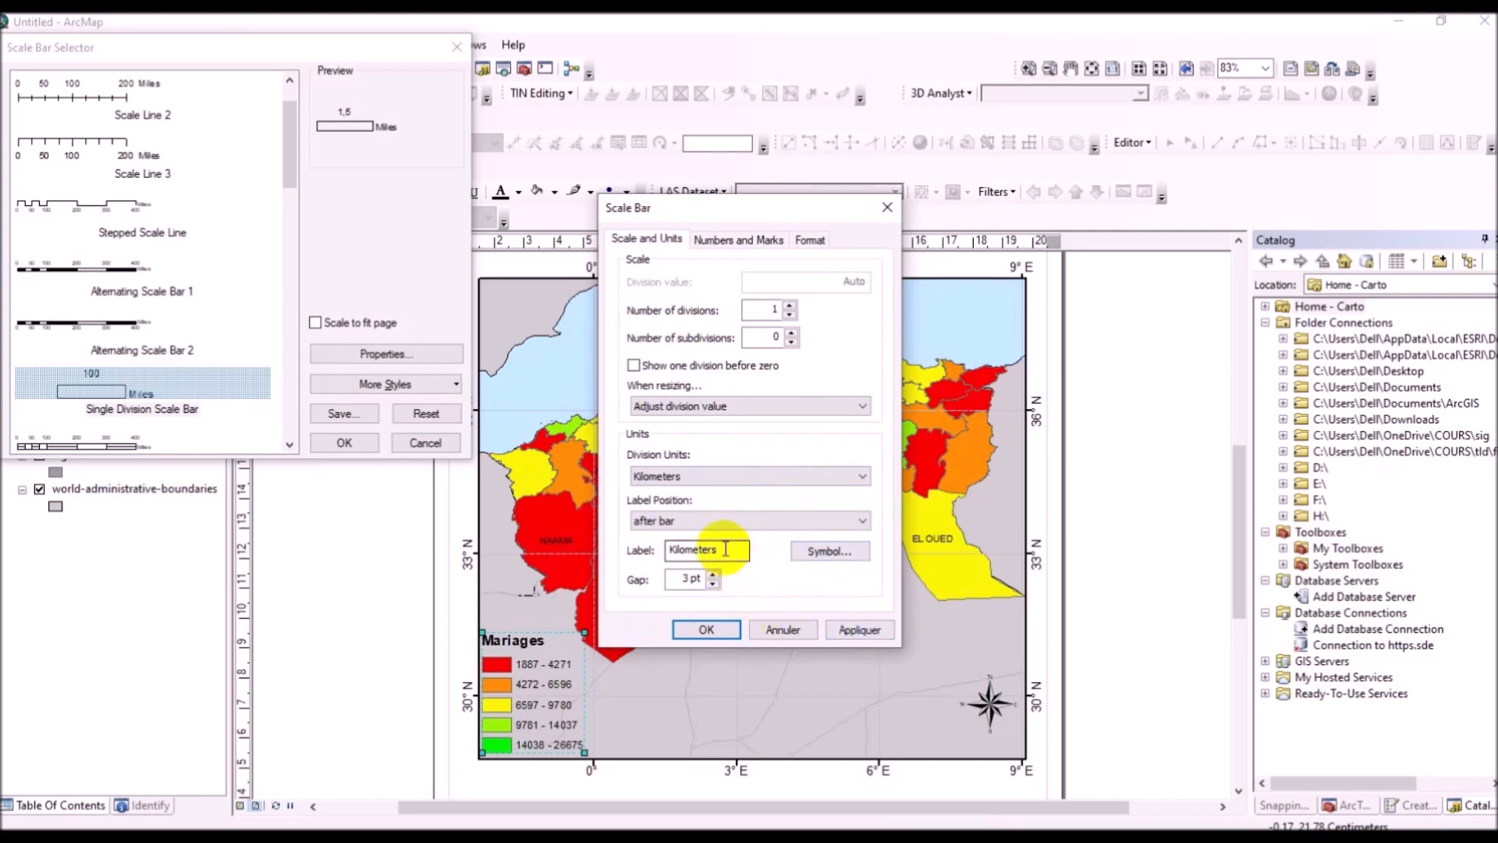
{"action": "key", "text": "BackSpace"}
{"action": "key", "text": "BackSpace"}
{"action": "key", "text": "BackSpace"}
{"action": "key", "text": "BackSpace"}
{"action": "type", "text": "m"}
{"action": "left_click", "coordinate": [861, 632]}
{"action": "left_click", "coordinate": [706, 629]}
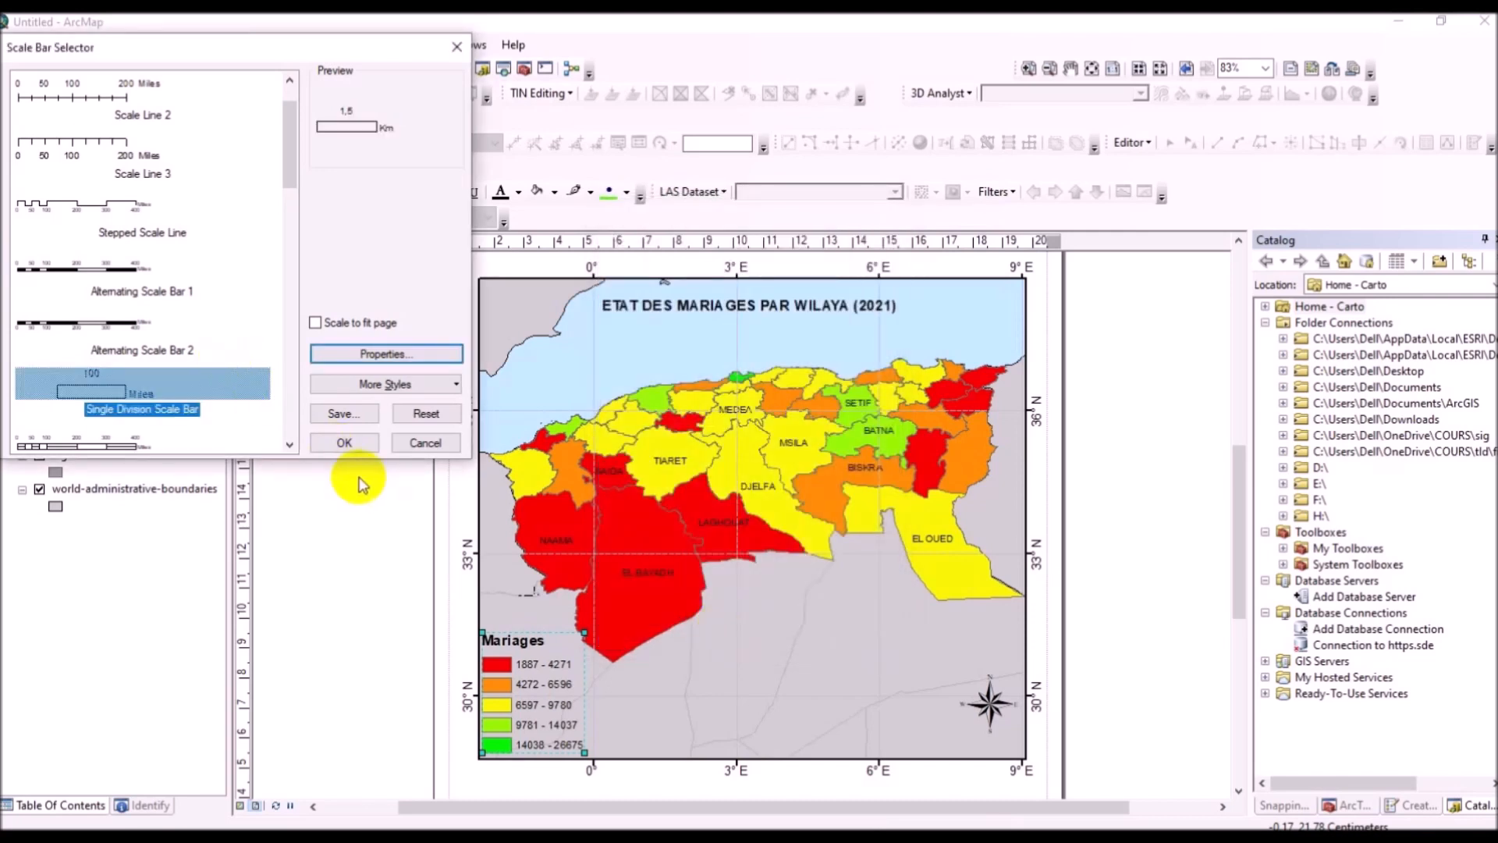
Step: Add the scale bar to the layout and place it along the map's lower edge, between the legend and the north arrow
{"action": "left_click", "coordinate": [340, 442]}
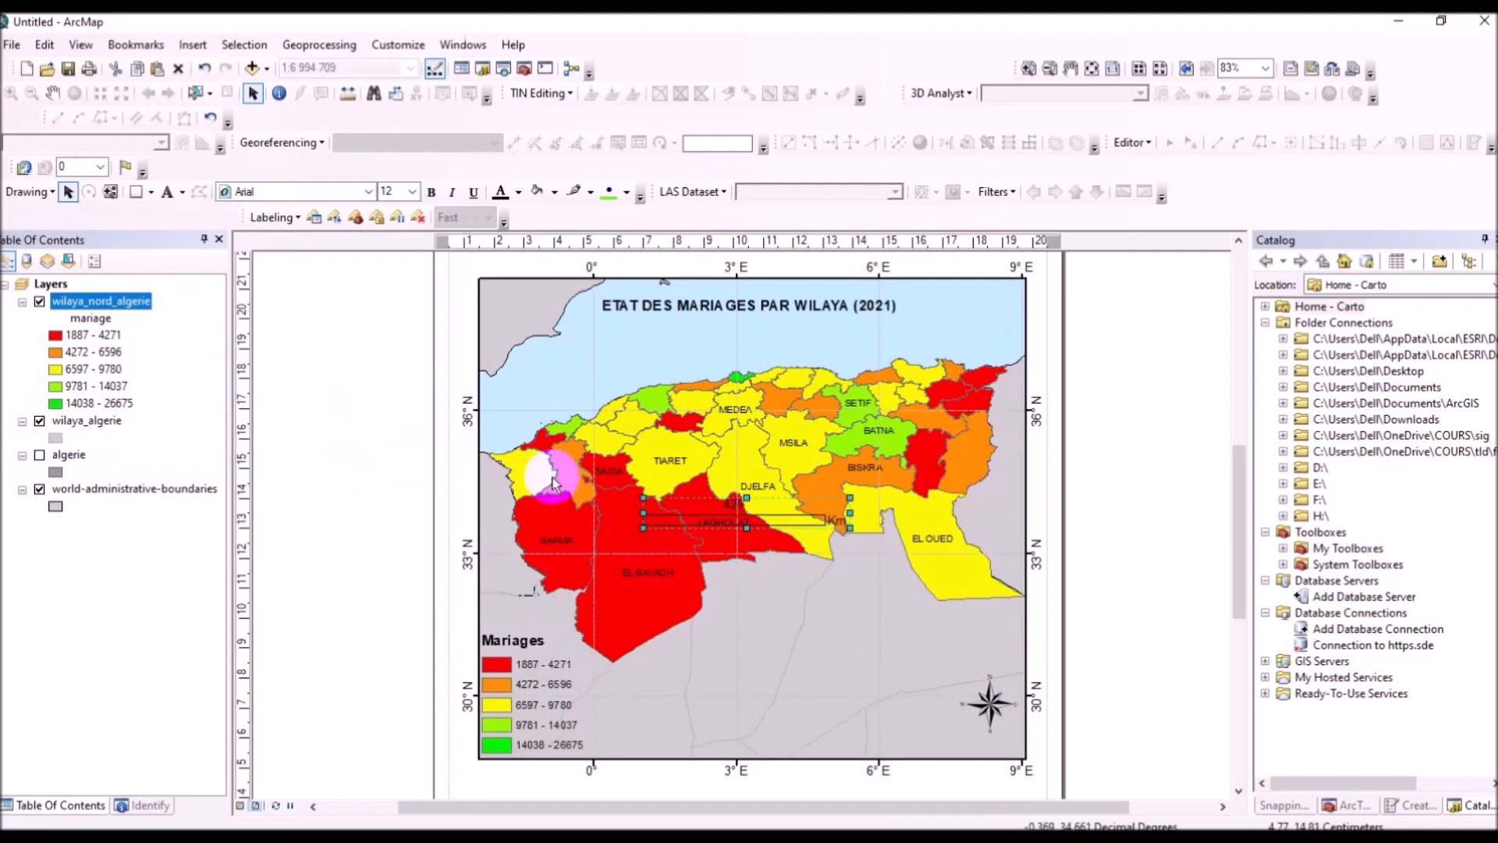
{"action": "left_click_drag", "start_coordinate": [712, 529], "coordinate": [787, 742]}
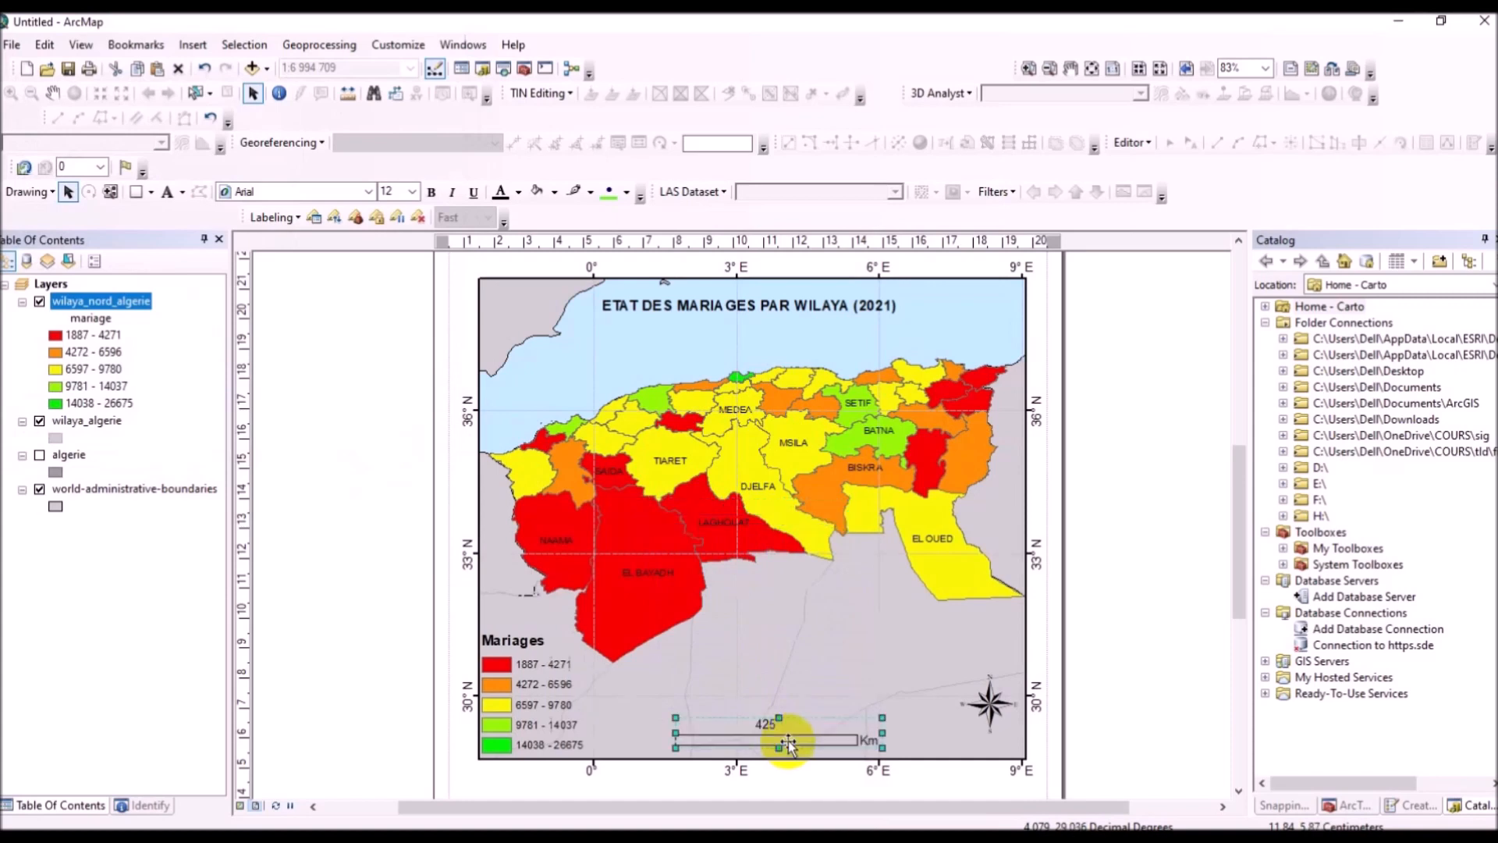
{"action": "left_click", "coordinate": [928, 770]}
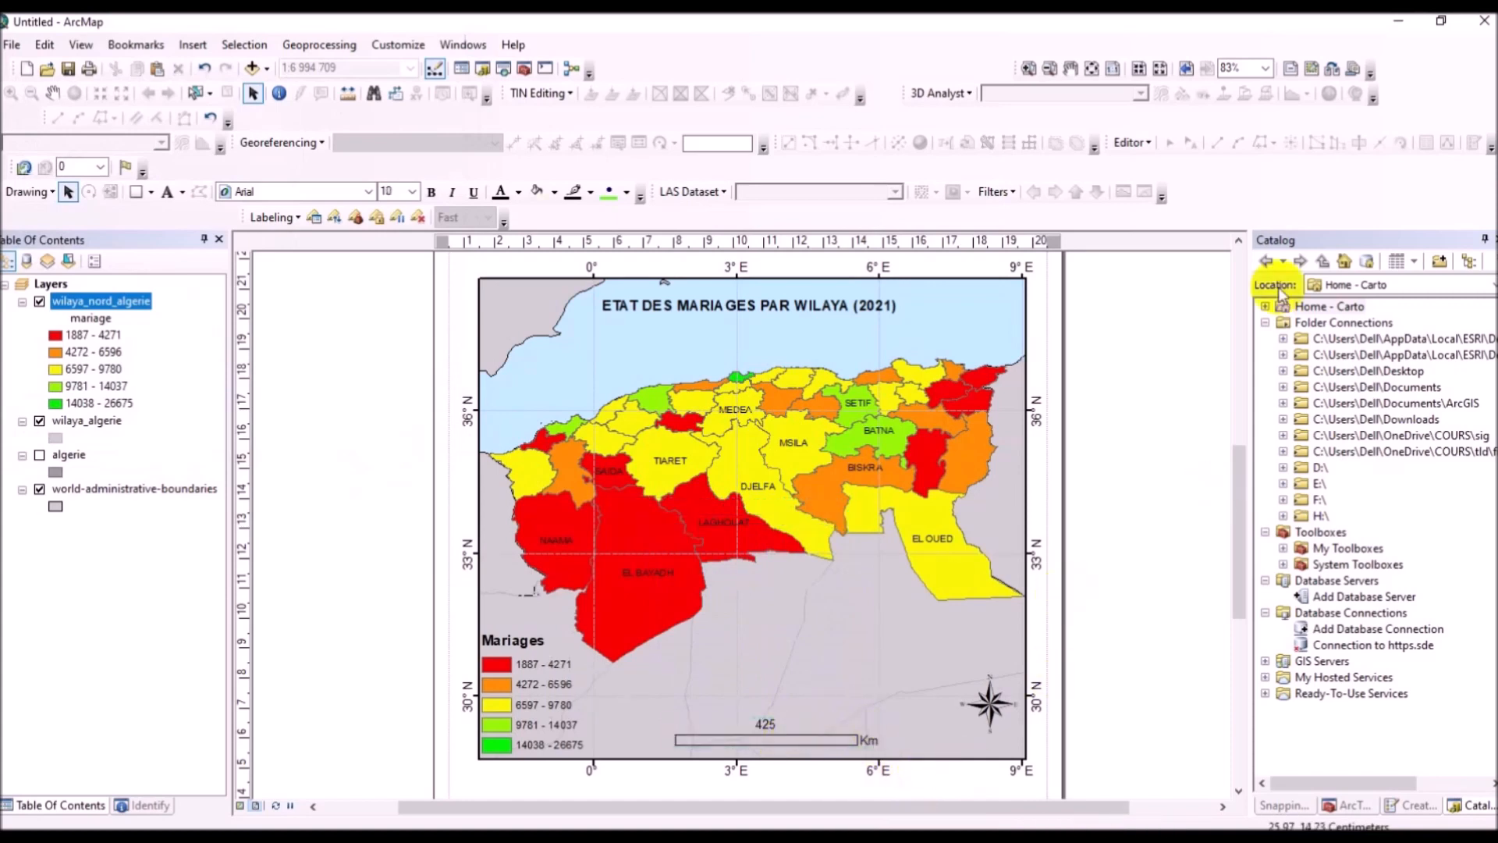
Step: Save the map document as analyse_mariage.mxd in the tp_sig\Cartographie folder on drive D:
{"action": "left_click", "coordinate": [1049, 69]}
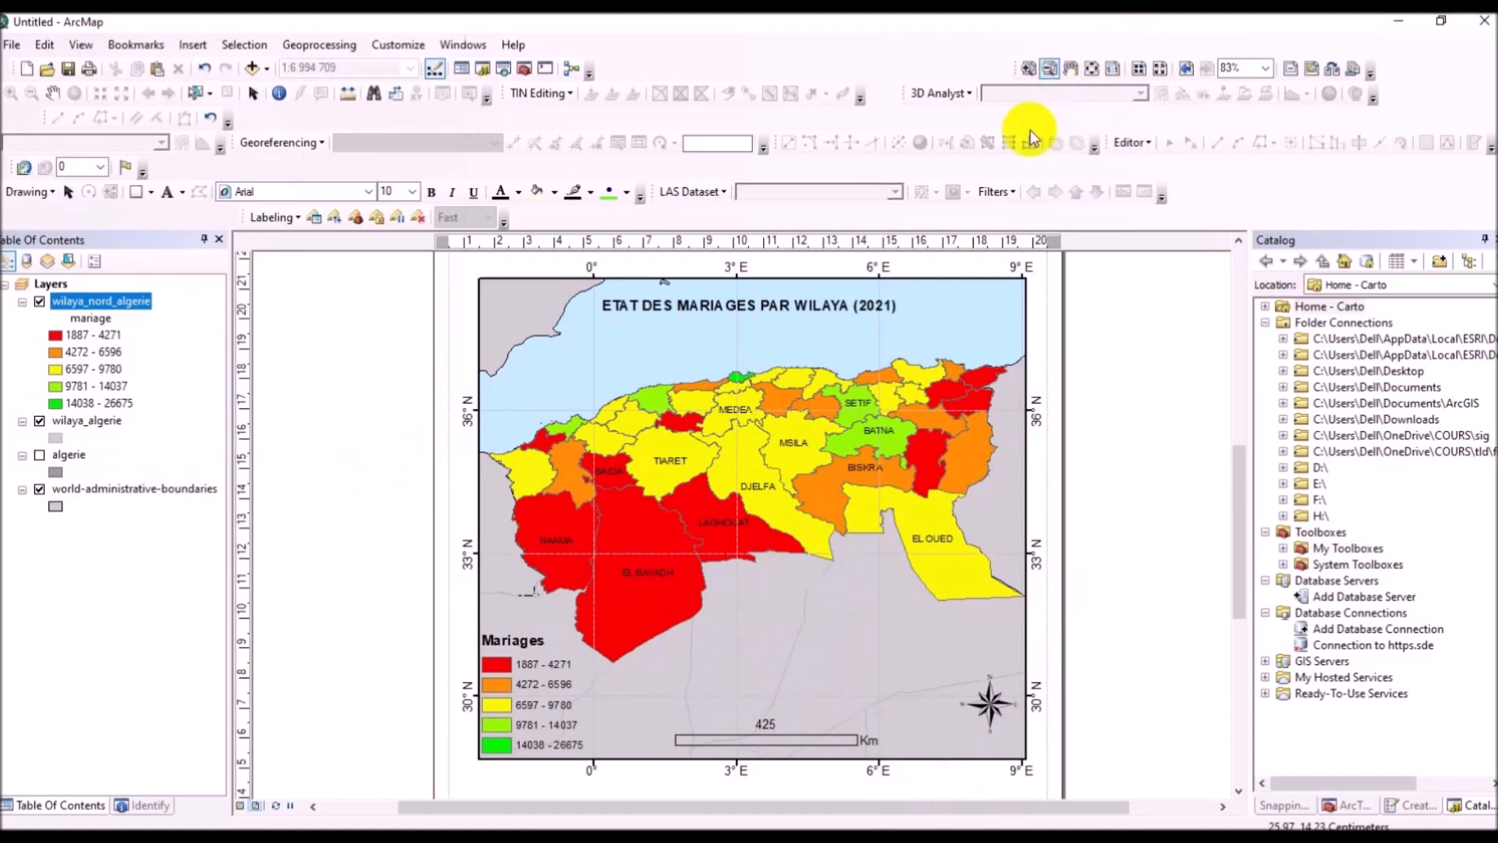
{"action": "left_click", "coordinate": [781, 472]}
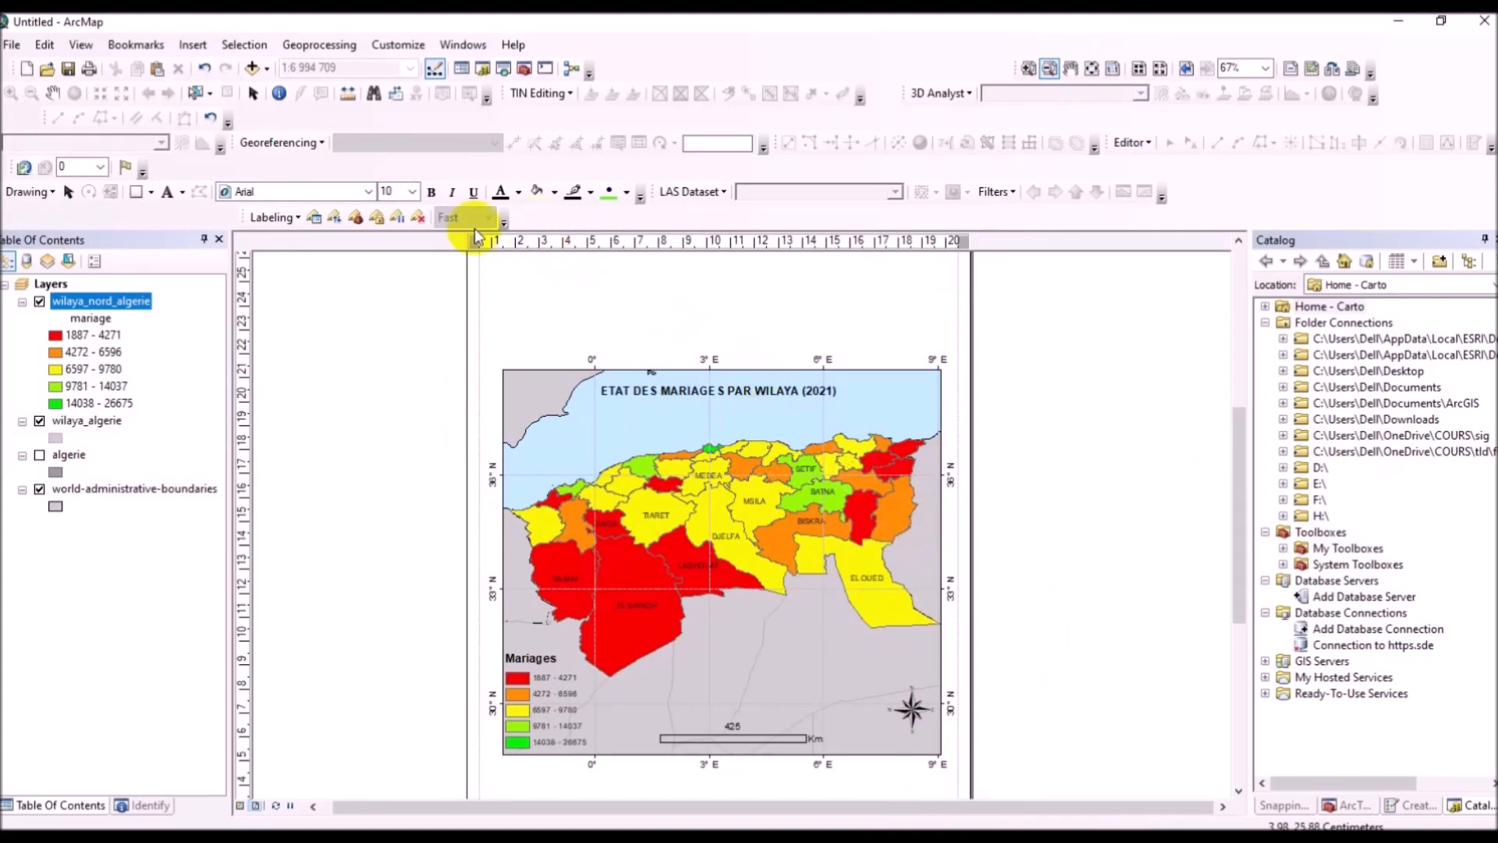
{"action": "left_click", "coordinate": [68, 71]}
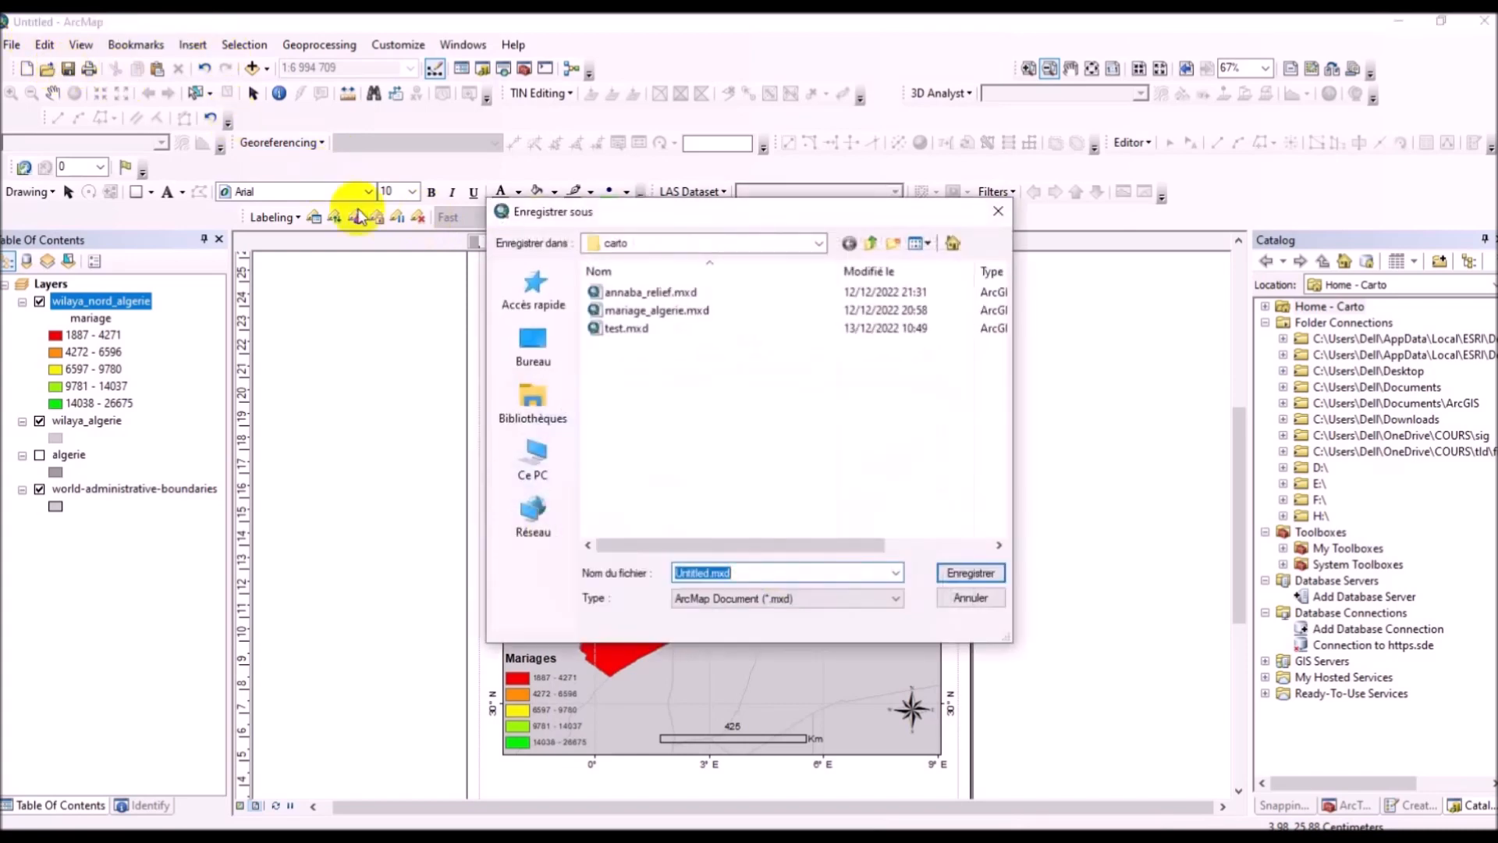
{"action": "left_click", "coordinate": [635, 243]}
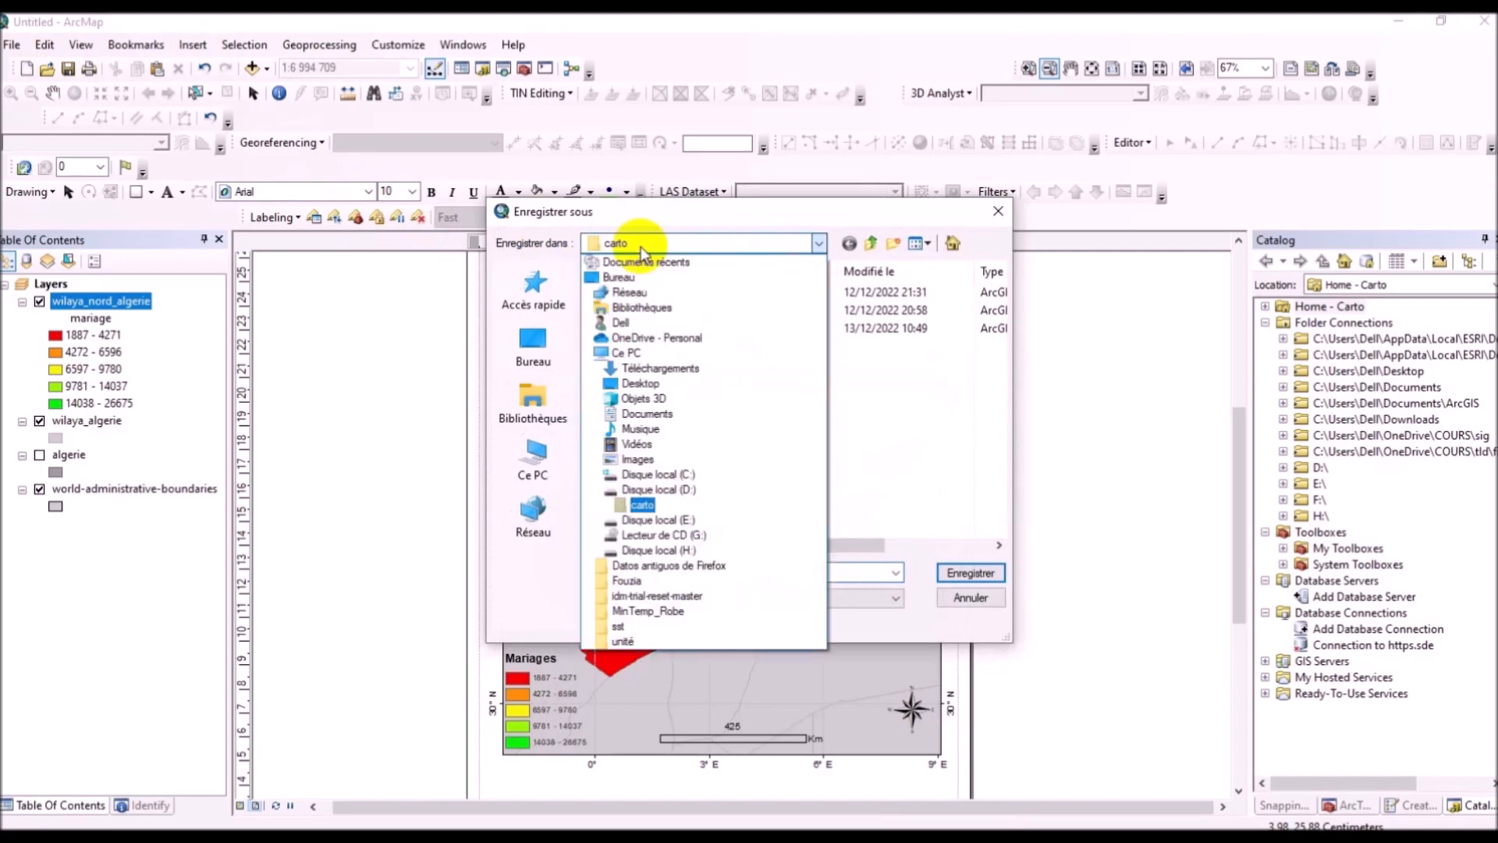
{"action": "left_click", "coordinate": [685, 491]}
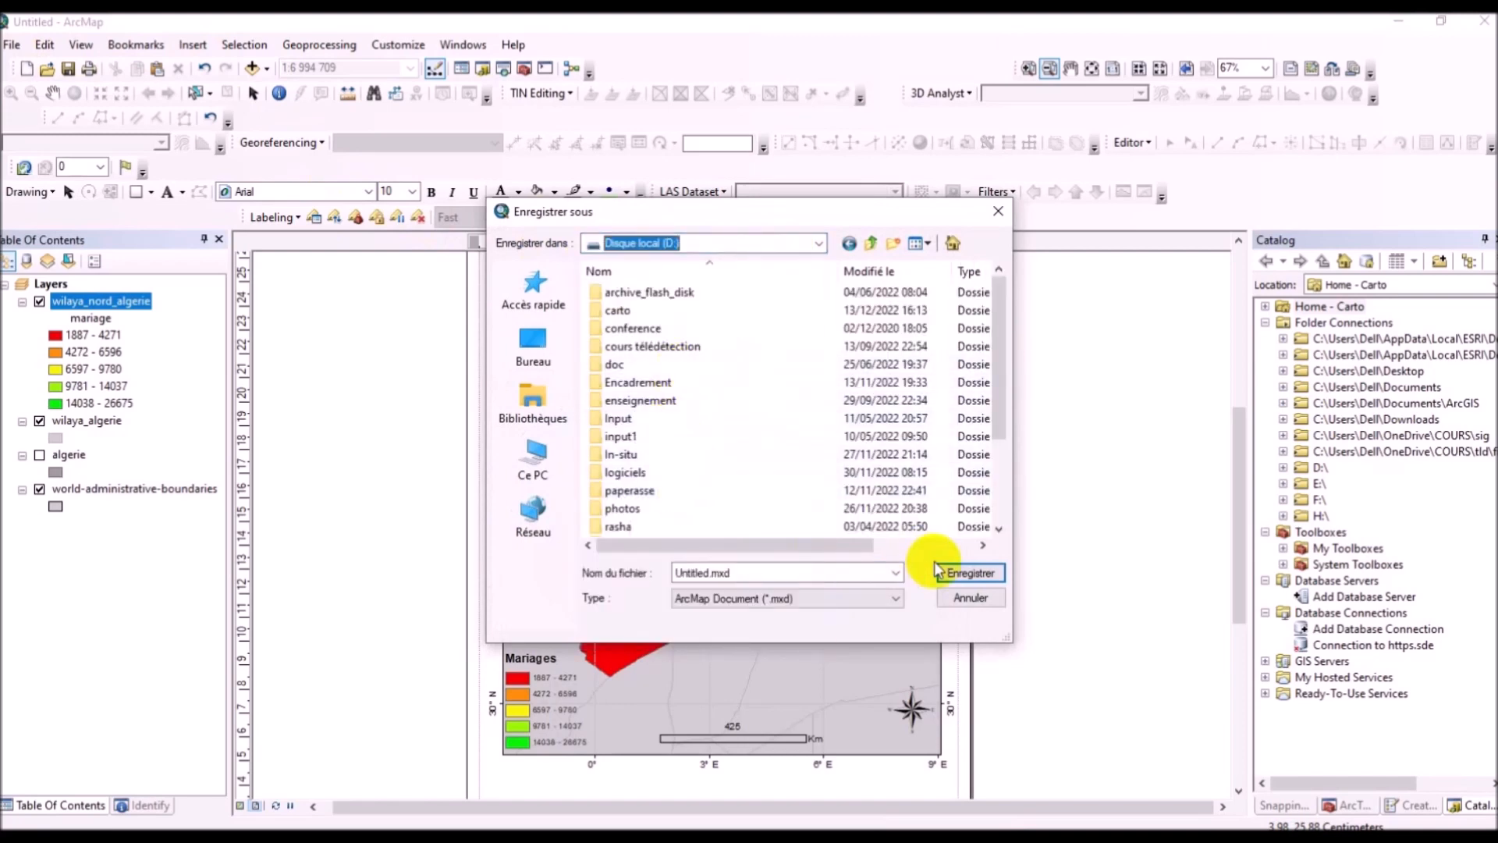
{"action": "scroll", "coordinate": [1002, 500], "scroll_direction": "down", "scroll_amount": 3}
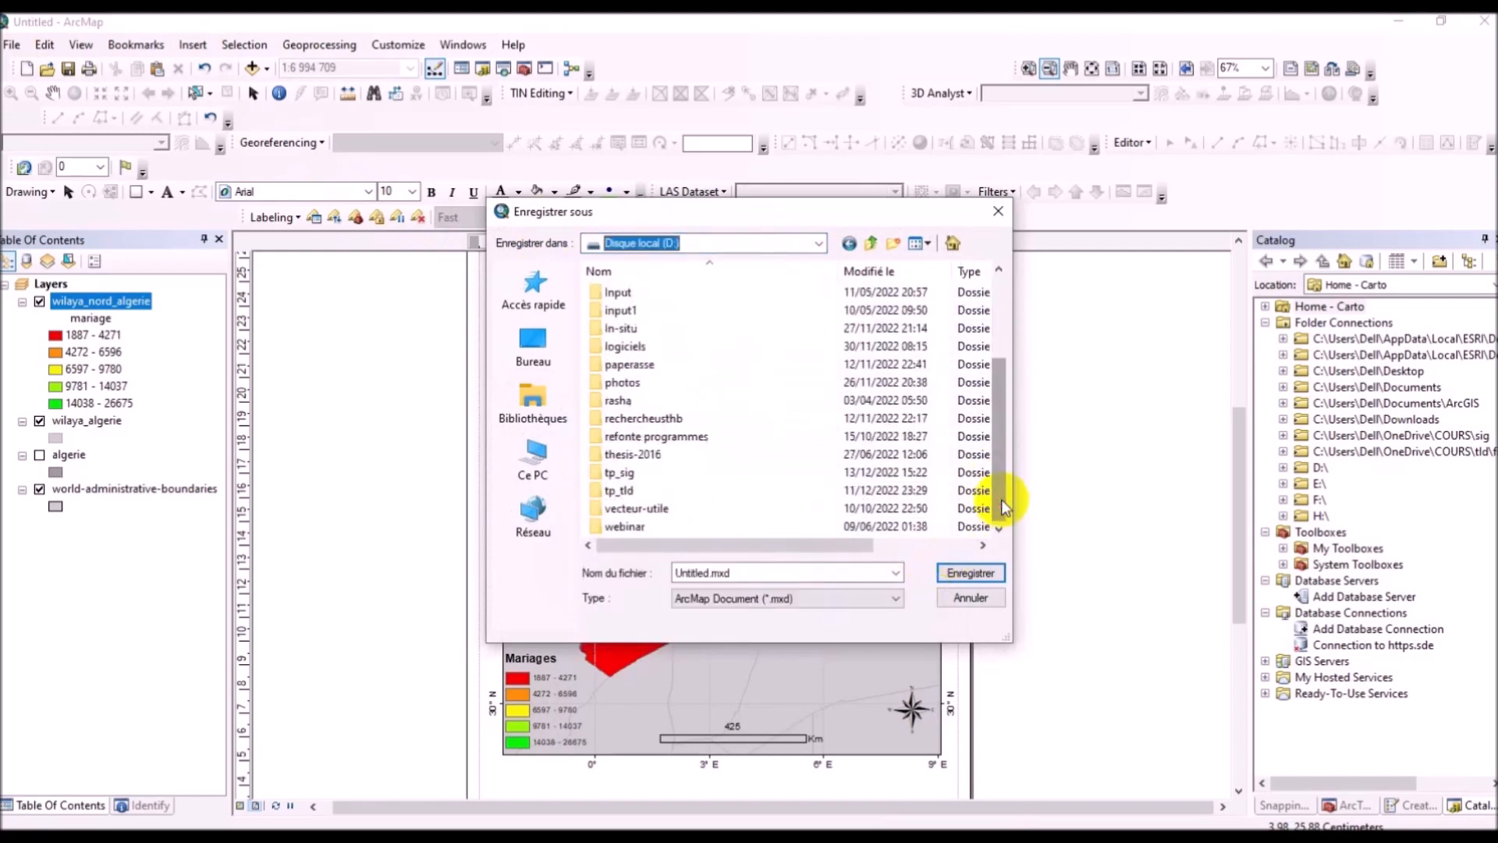
{"action": "double_click", "coordinate": [802, 472]}
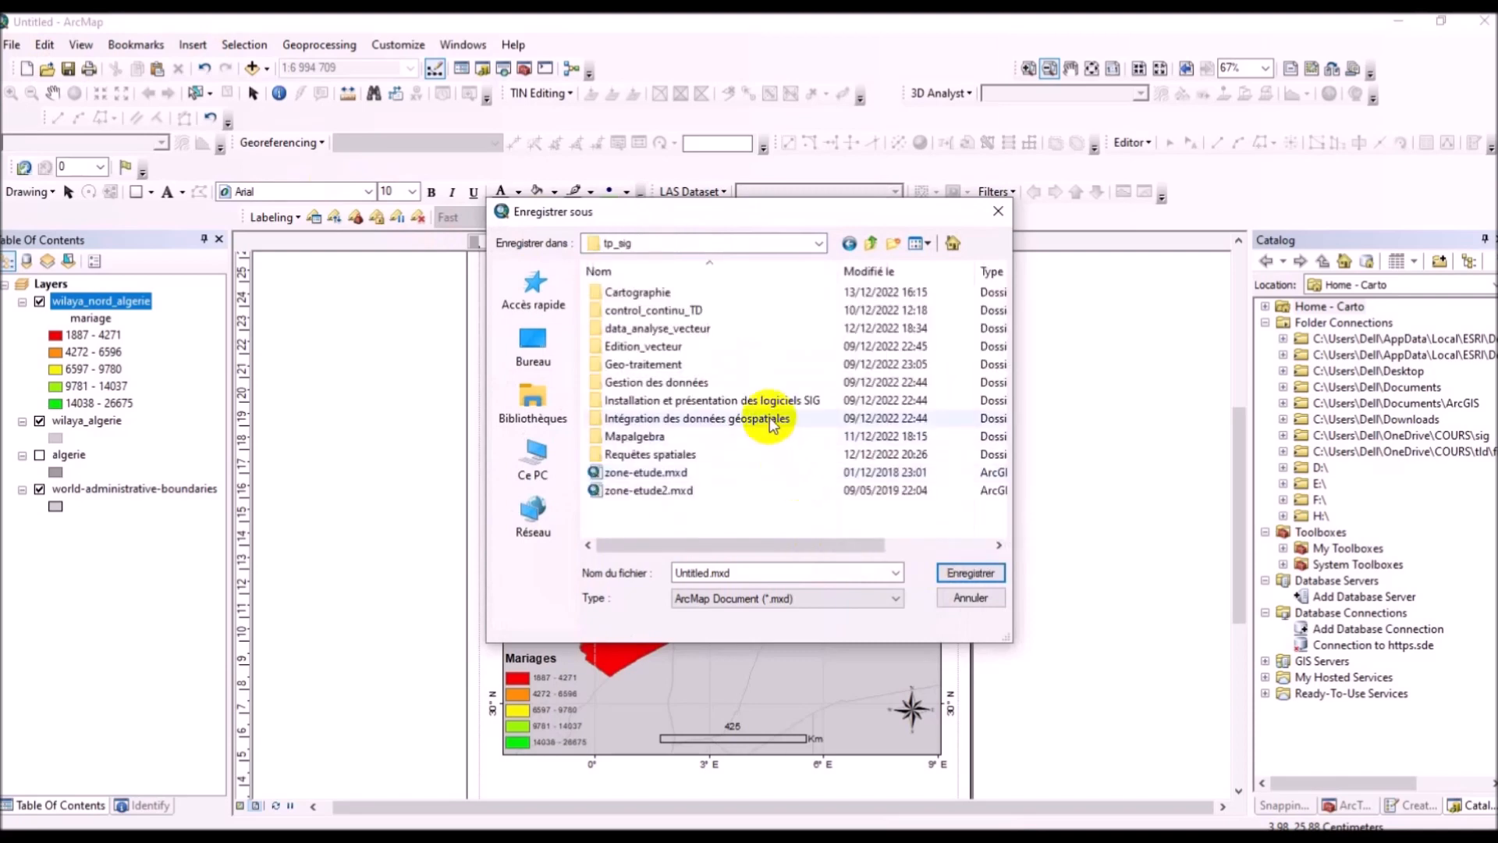
{"action": "left_click", "coordinate": [747, 298]}
{"action": "double_click", "coordinate": [747, 300]}
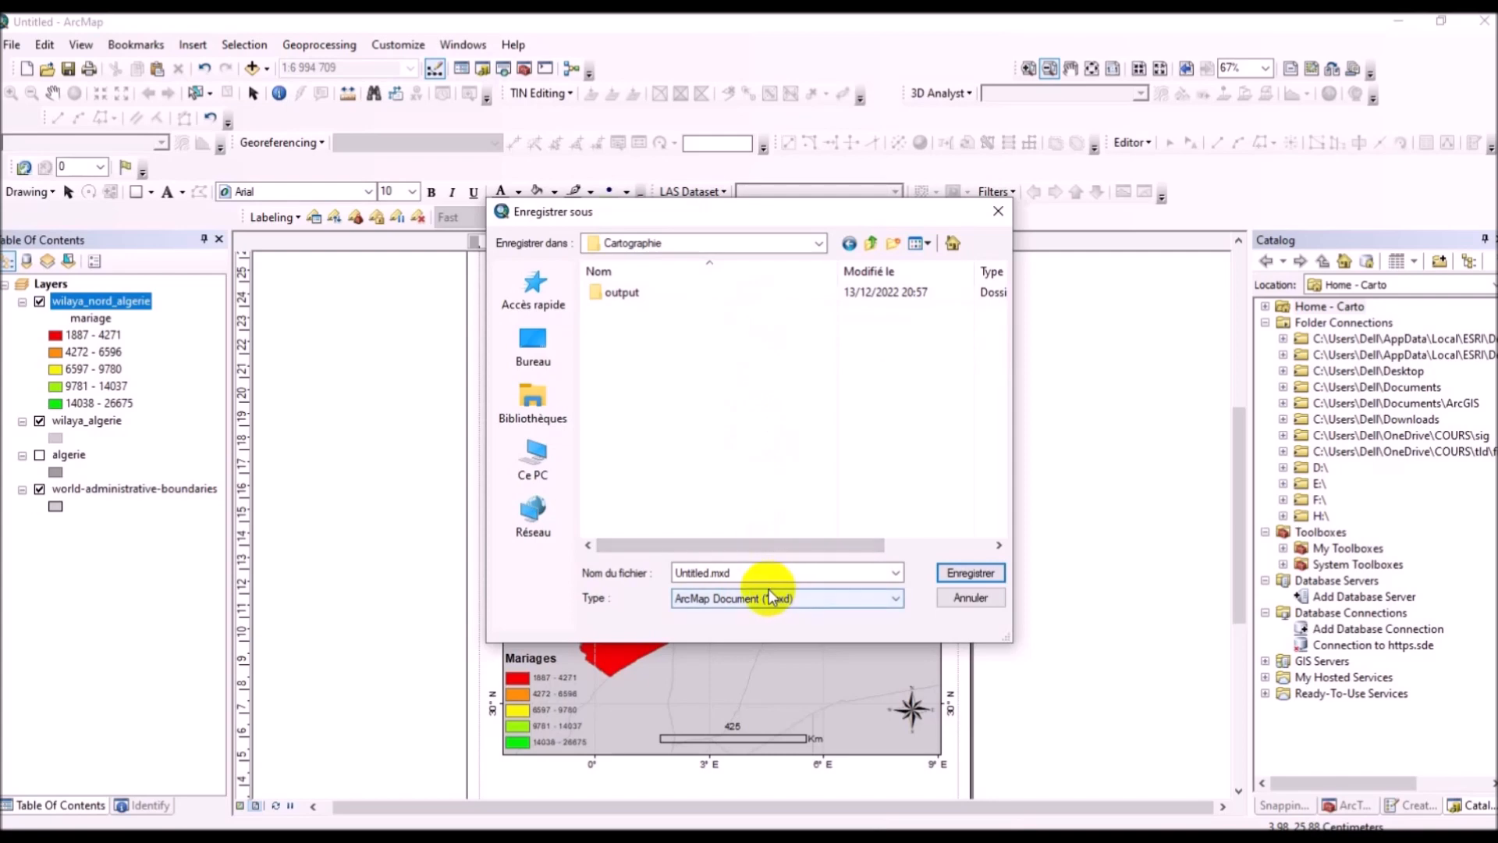
{"action": "double_click", "coordinate": [717, 575]}
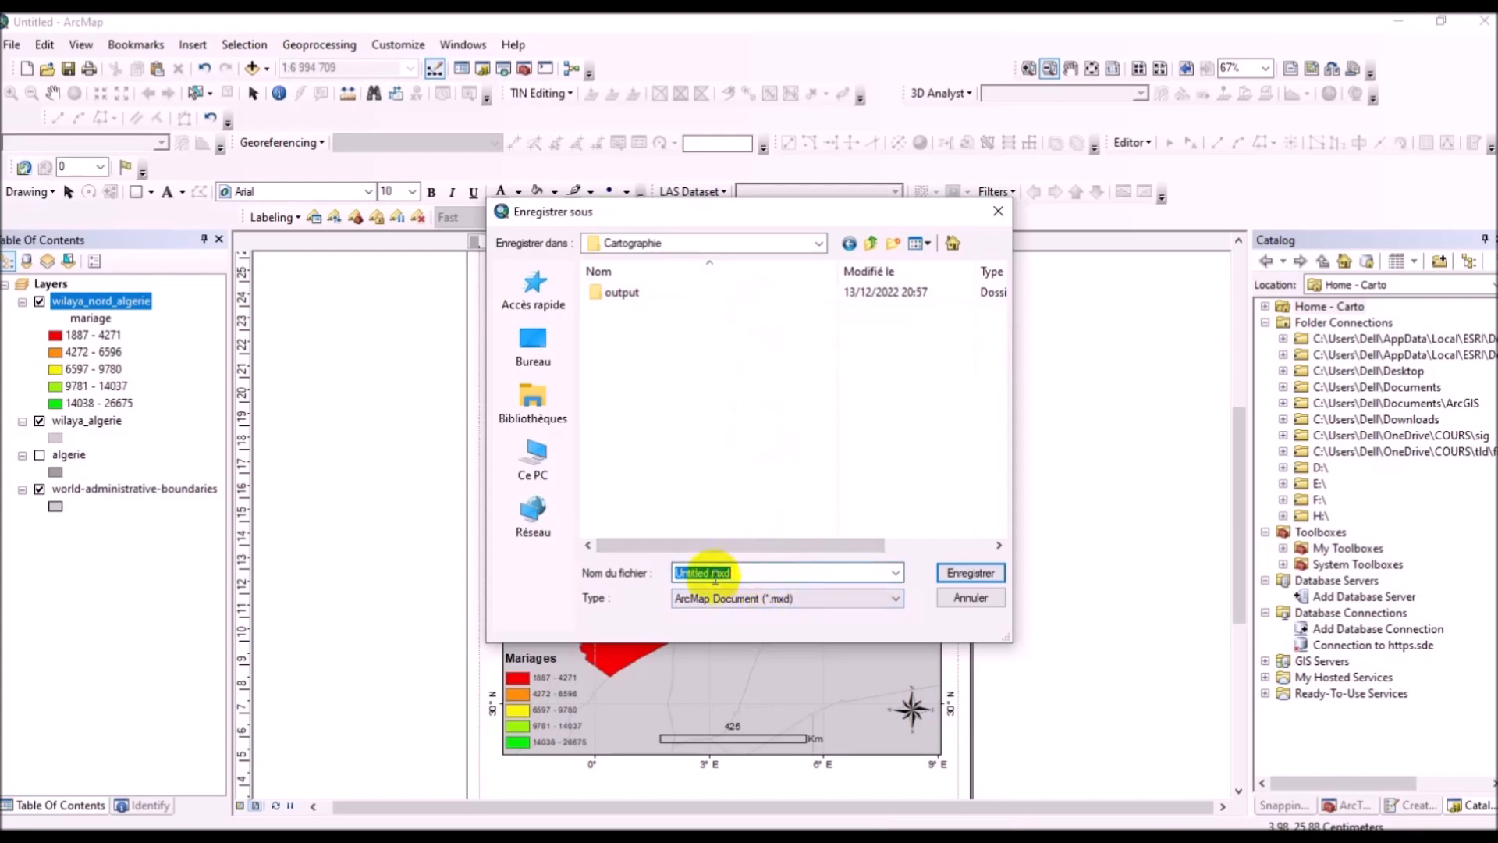
{"action": "left_click", "coordinate": [709, 574]}
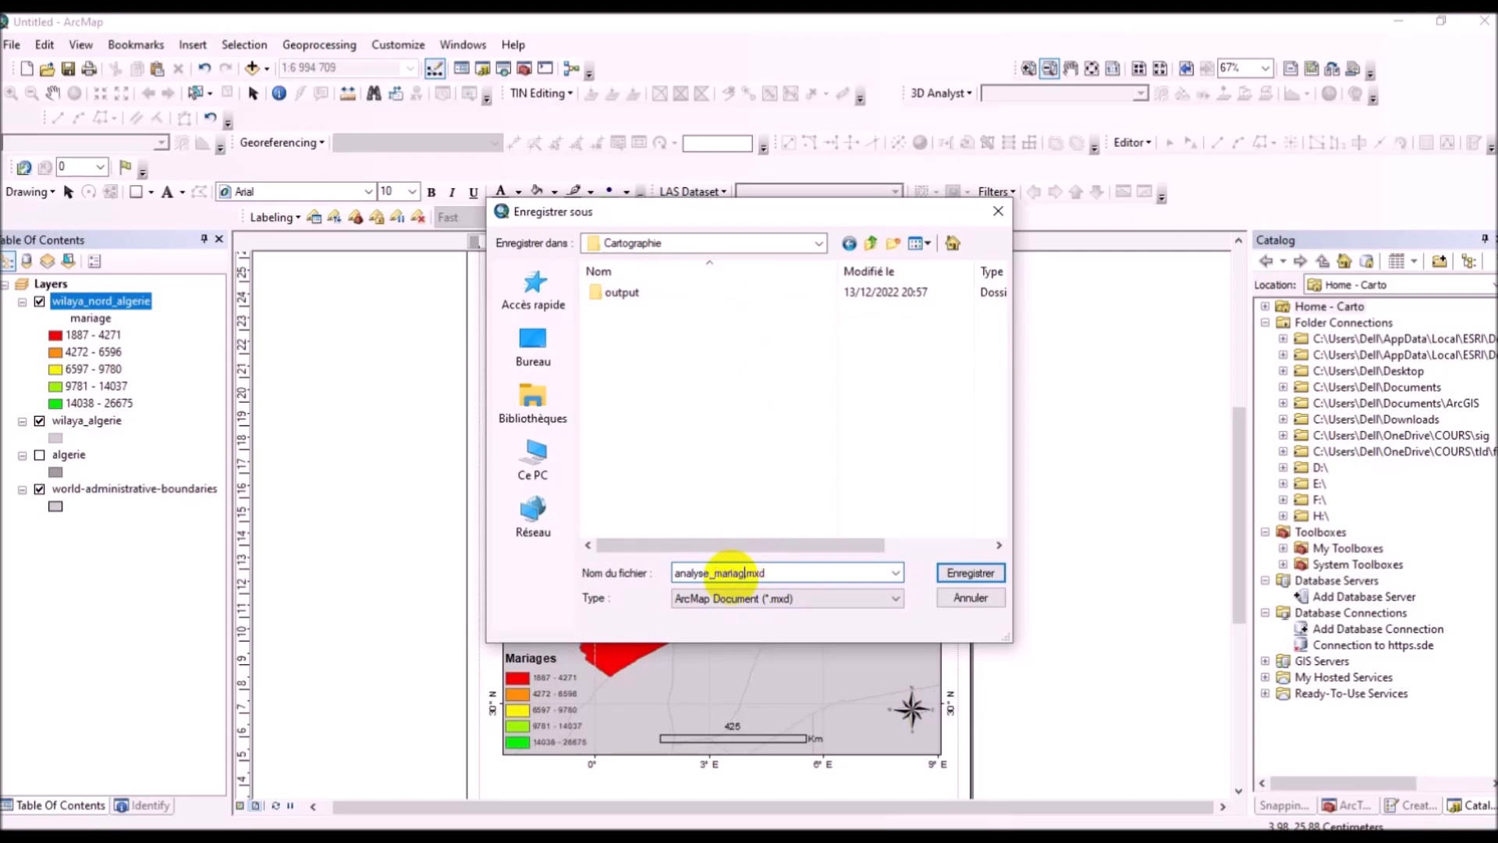
{"action": "left_click", "coordinate": [966, 575]}
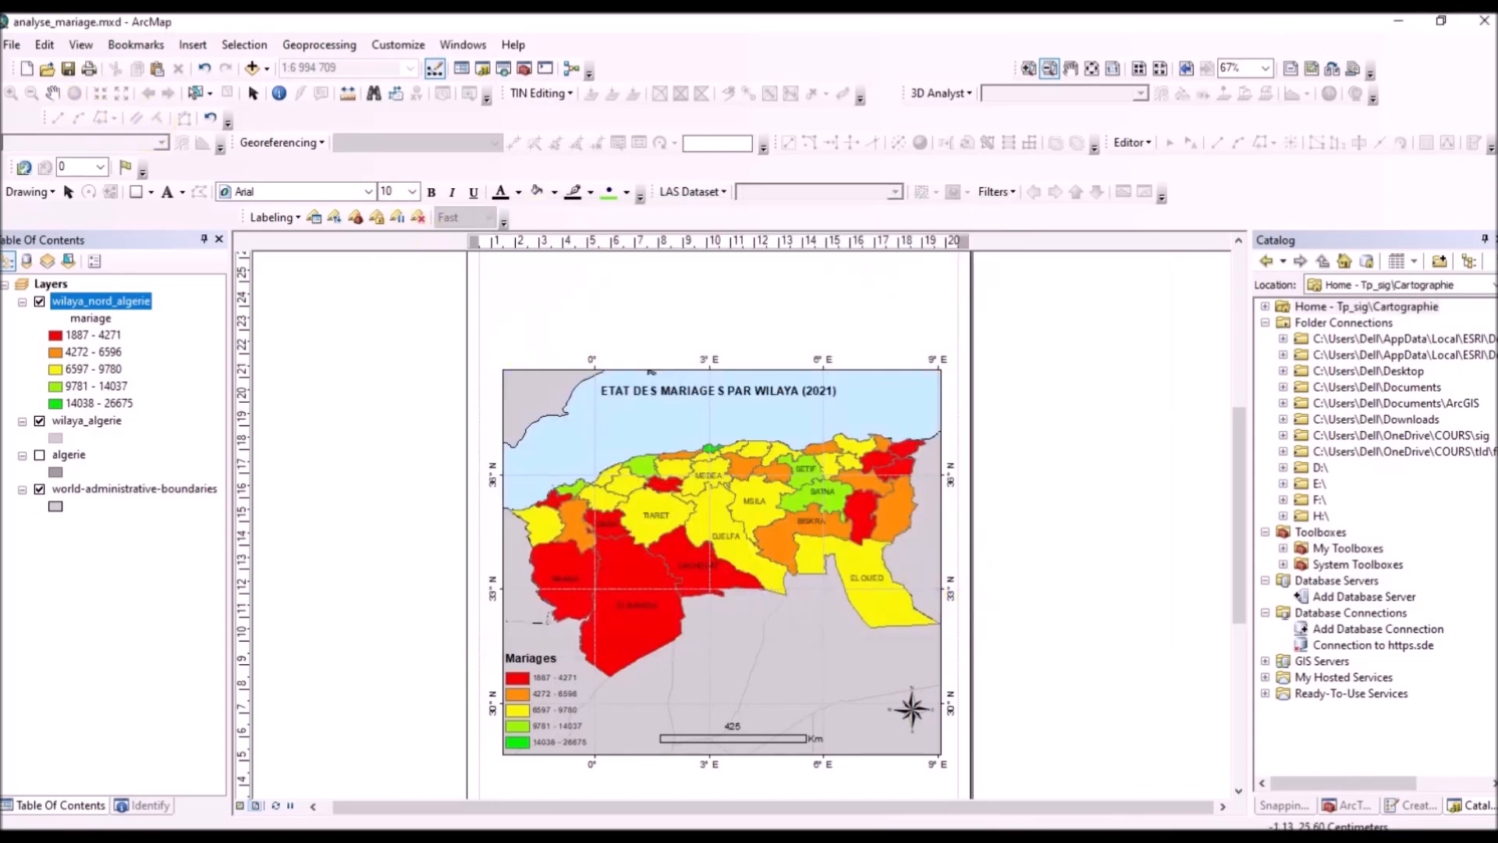
Step: Export the map as the PNG analyse_mariage.png at 300 dpi, with the output clipped to the graphics extent
{"action": "left_click", "coordinate": [31, 45]}
{"action": "left_click", "coordinate": [29, 47]}
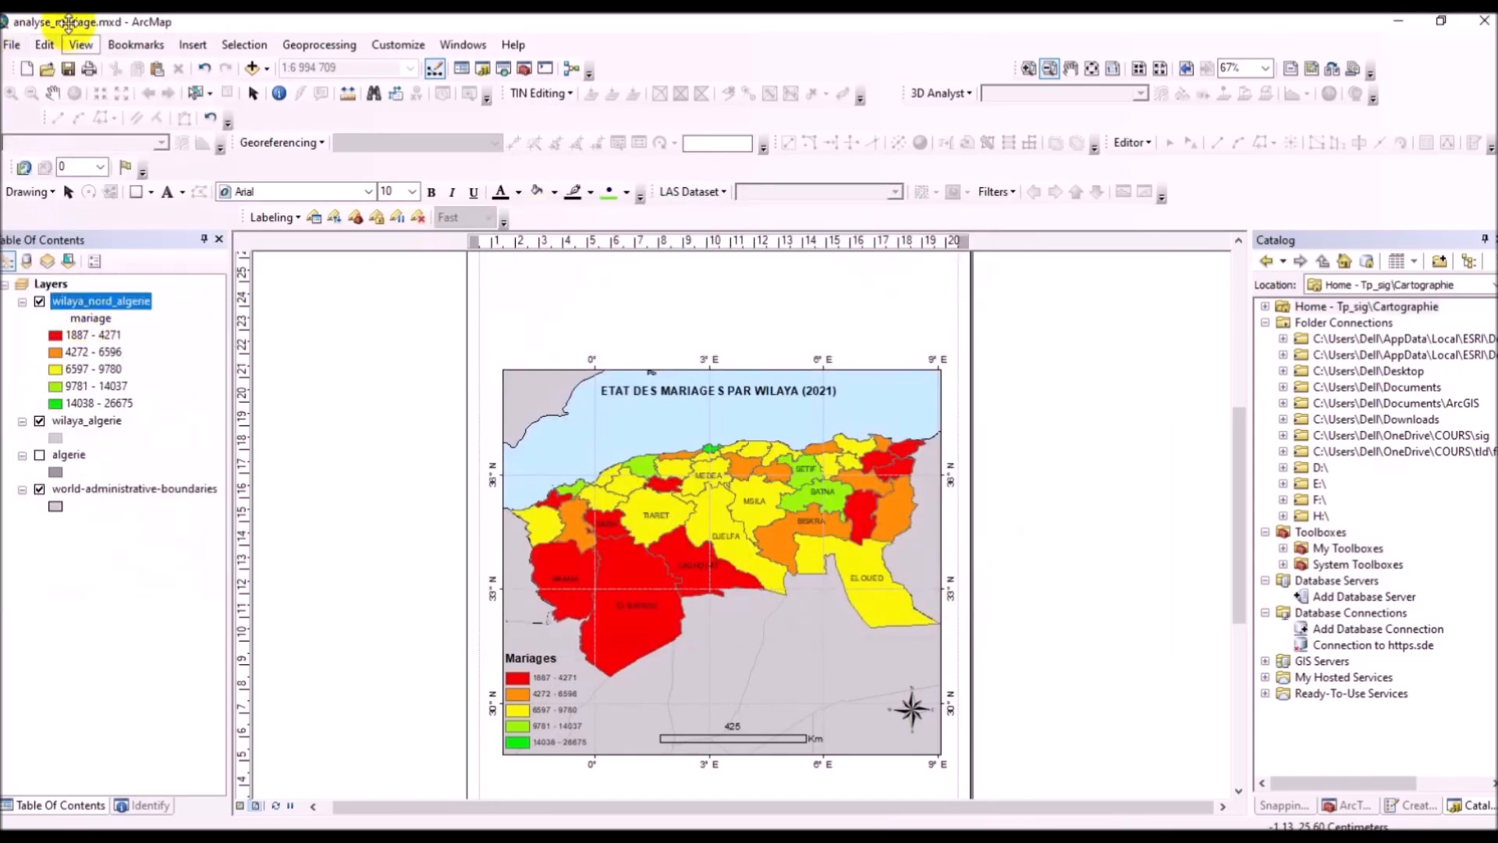
{"action": "left_click", "coordinate": [15, 45]}
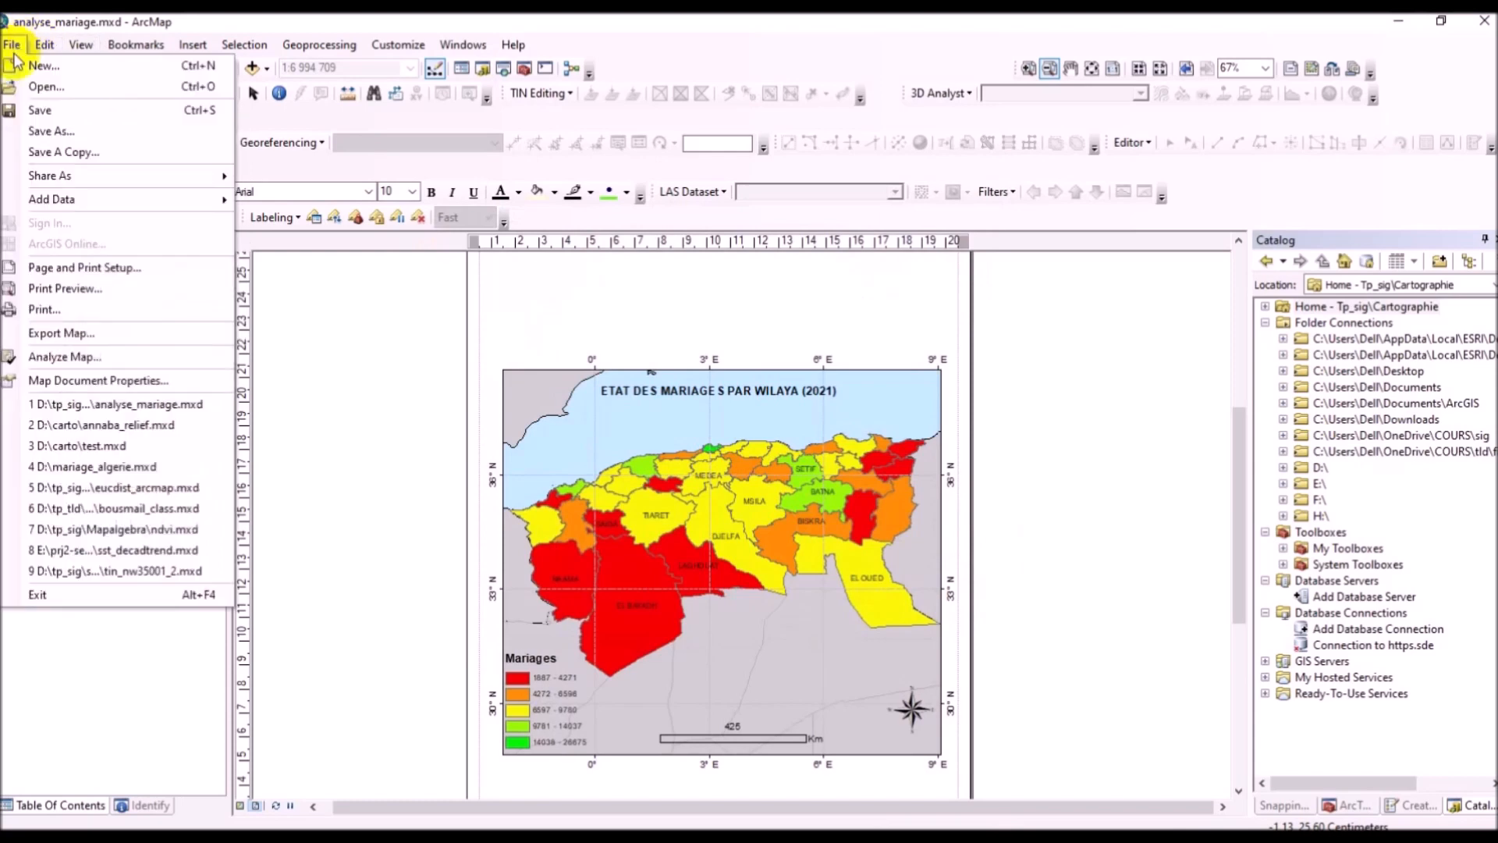
{"action": "left_click", "coordinate": [46, 334]}
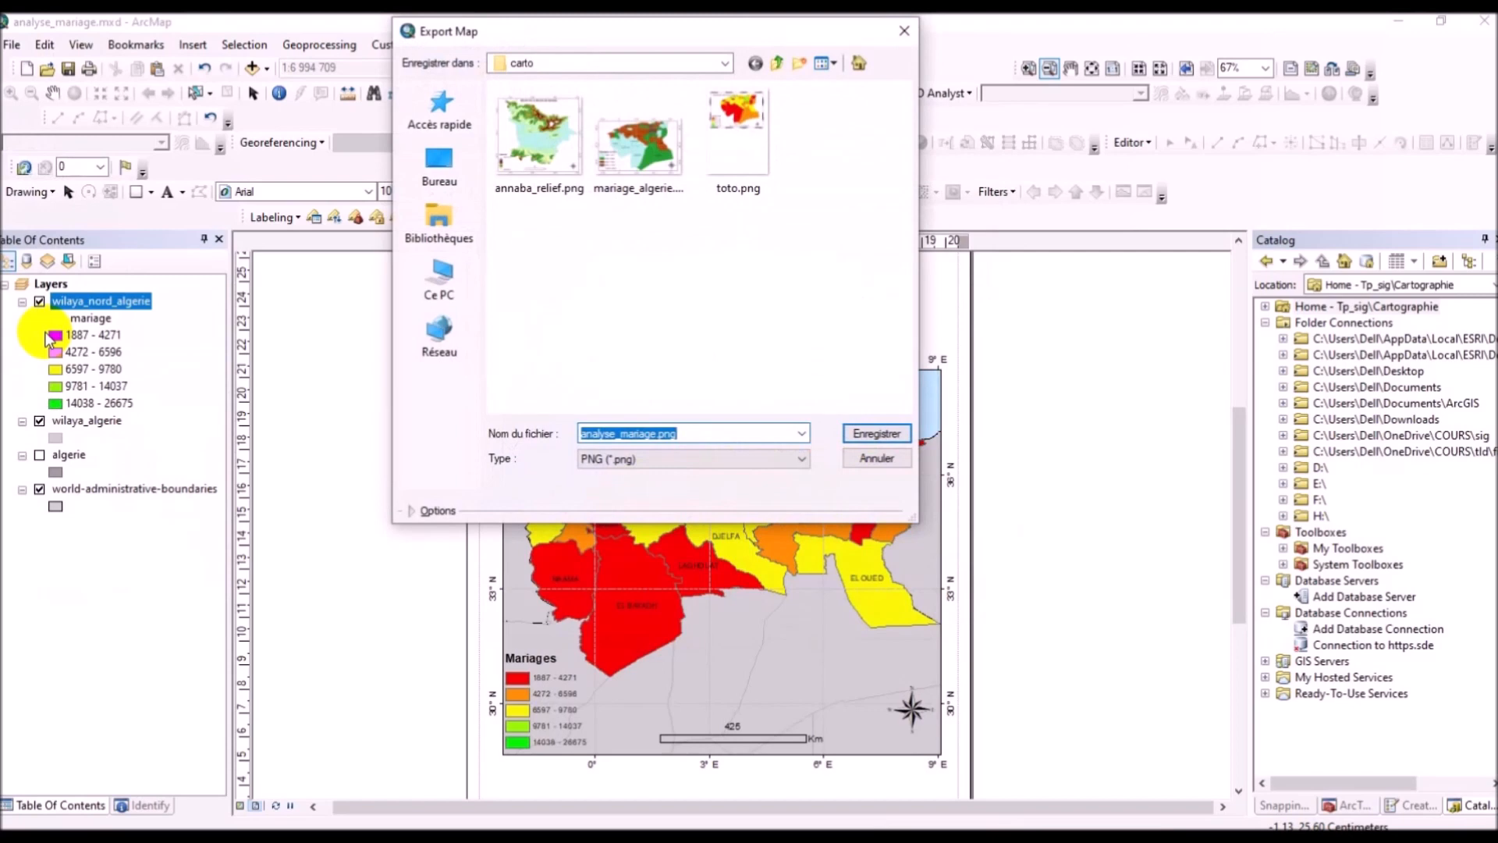
{"action": "left_click", "coordinate": [409, 511]}
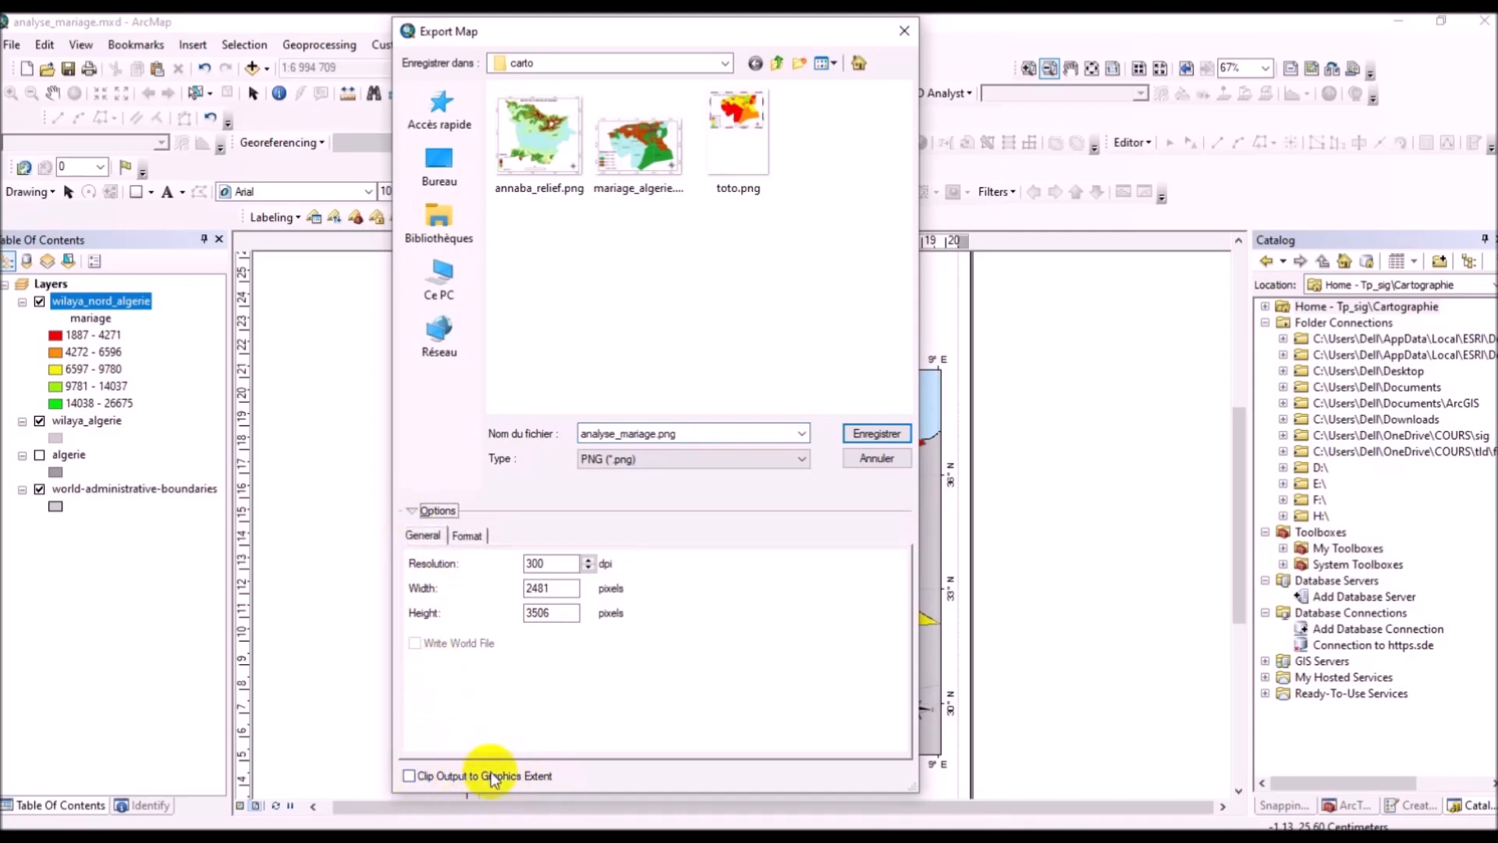
{"action": "left_click", "coordinate": [409, 777]}
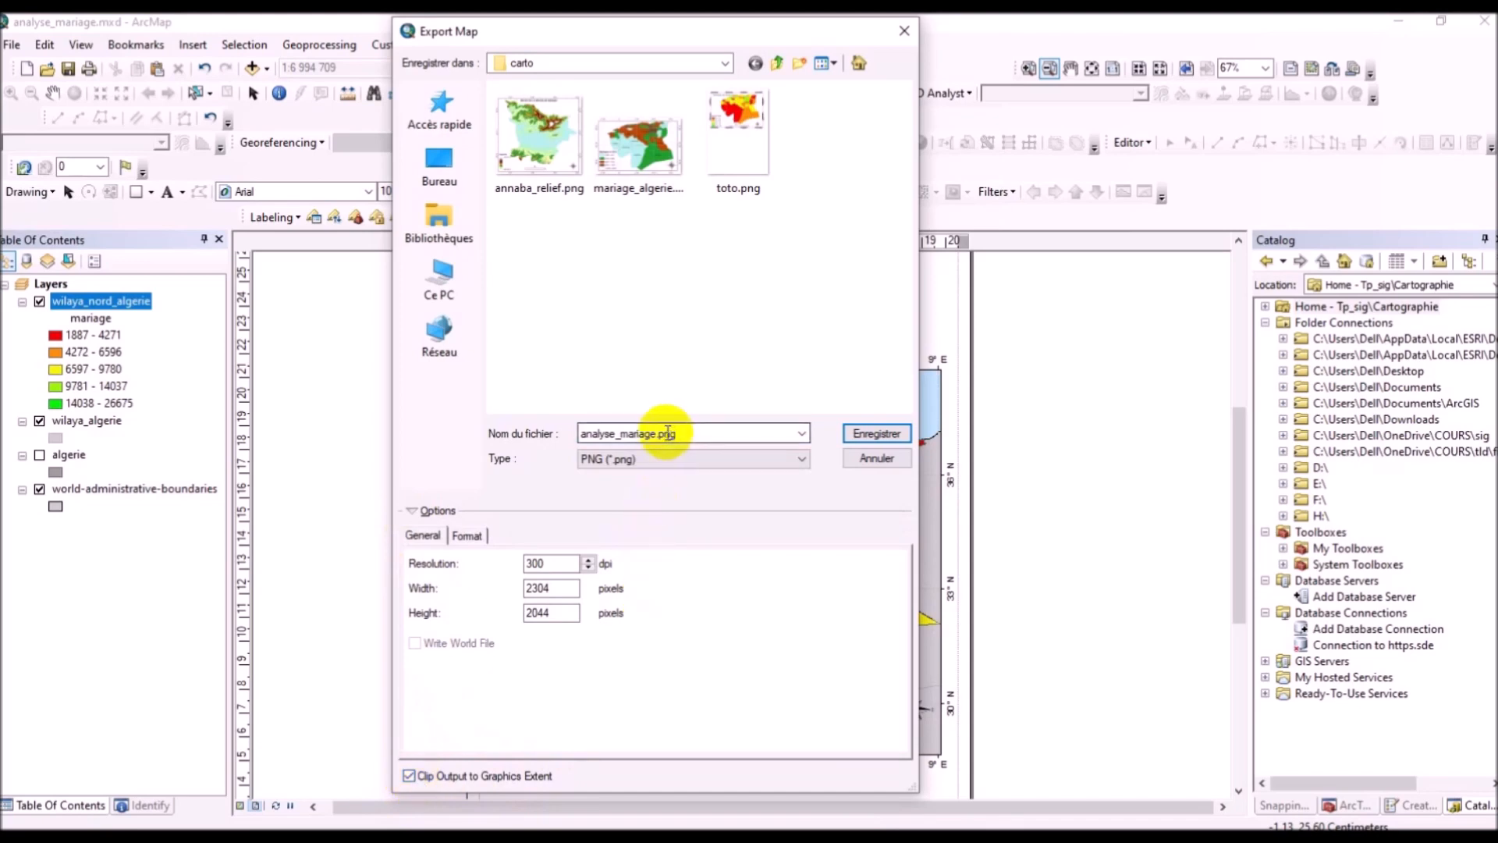
{"action": "left_click", "coordinate": [900, 429]}
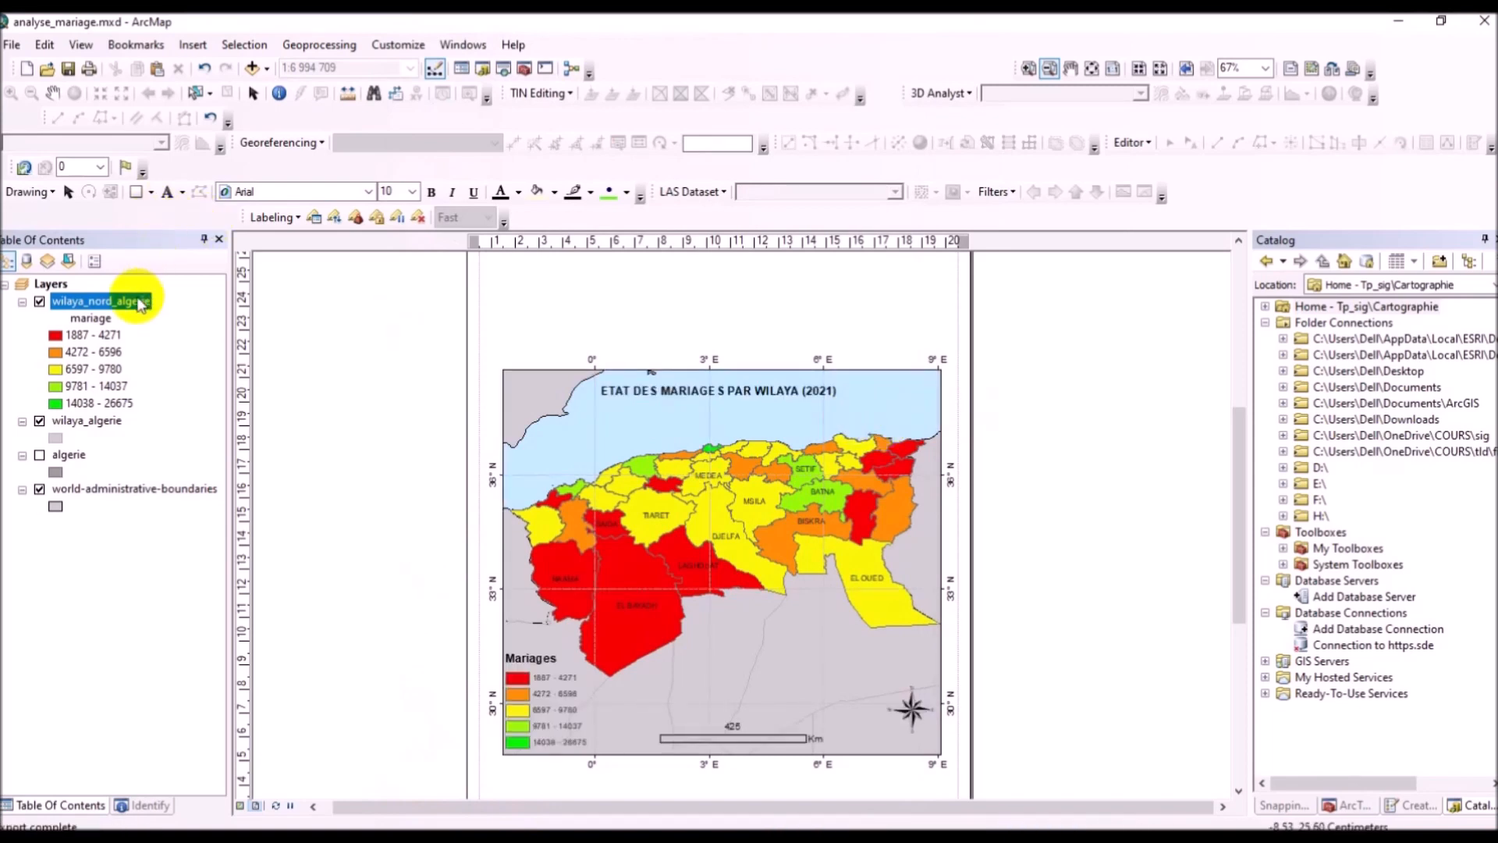
{"action": "left_click", "coordinate": [12, 45]}
{"action": "key", "text": "Escape"}
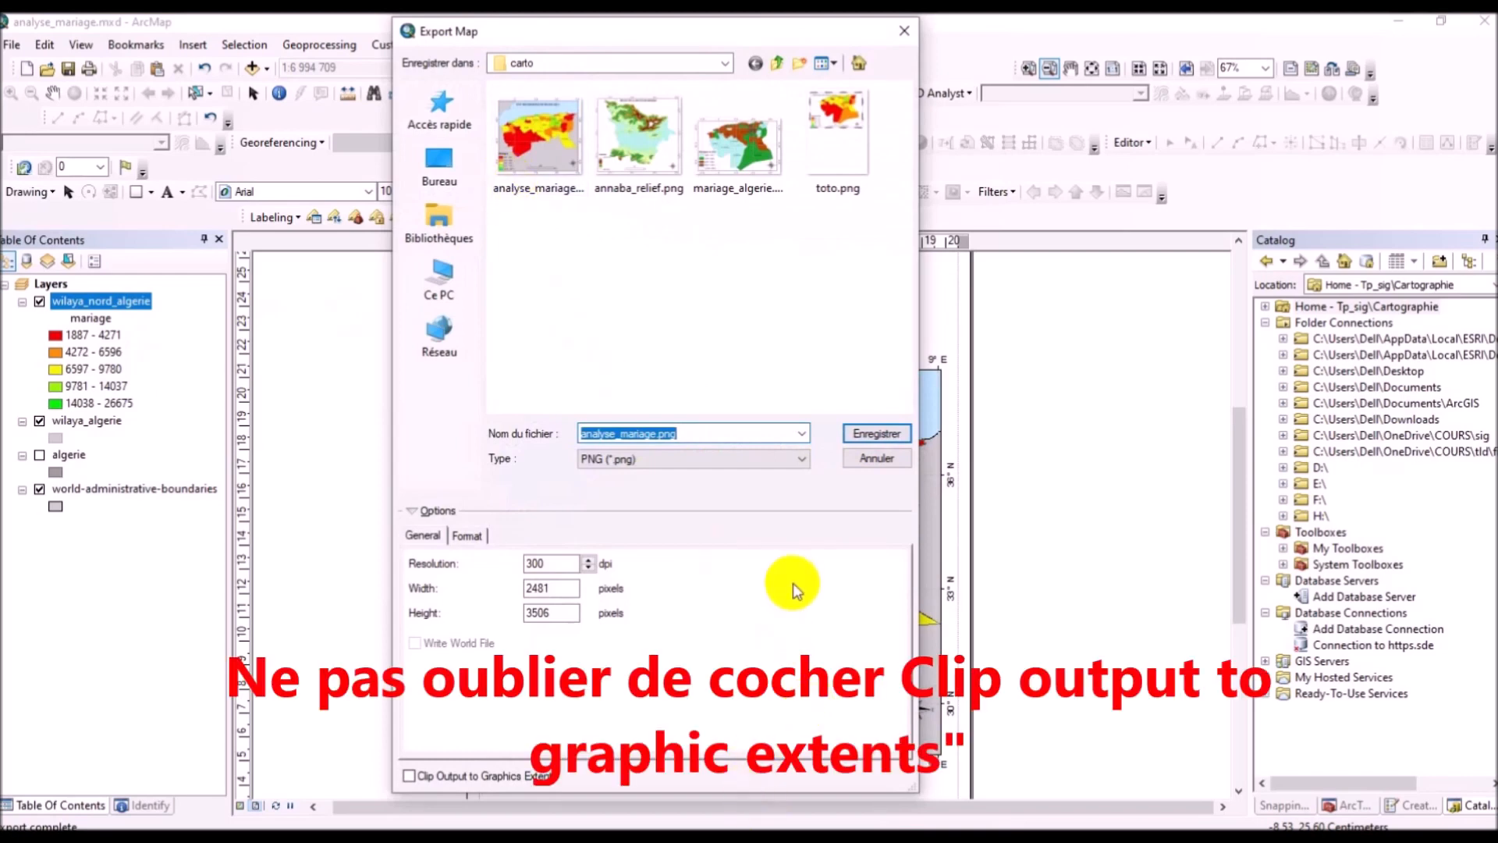
{"action": "left_click", "coordinate": [881, 466]}
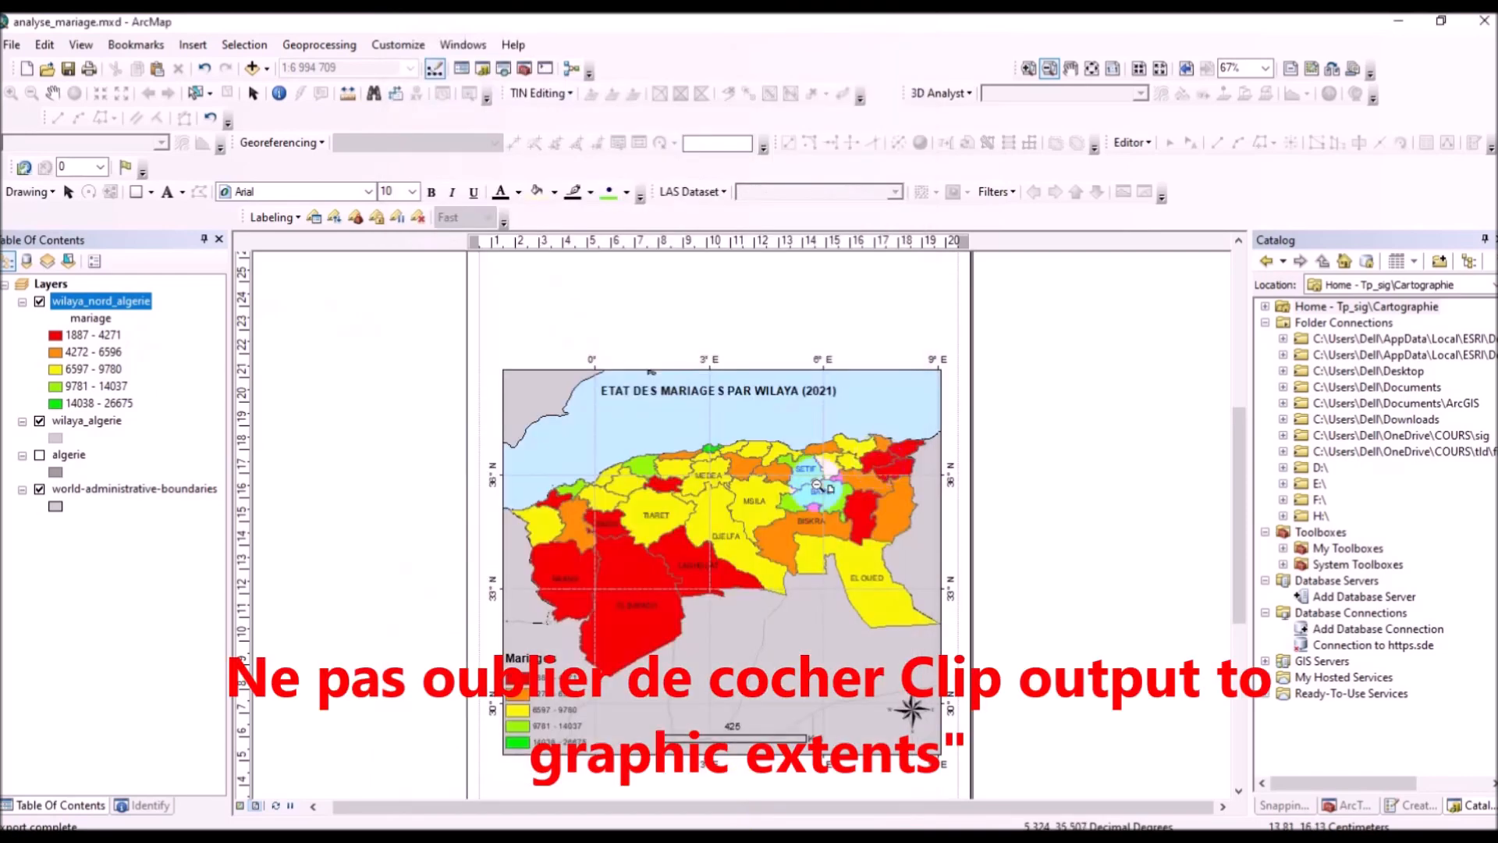
Step: In File Explorer, move analyse_mariage.png from D:\carto to D:\tp_sig\Cartographie\output and open the image to check it
{"action": "mouse_move", "coordinate": [194, 819]}
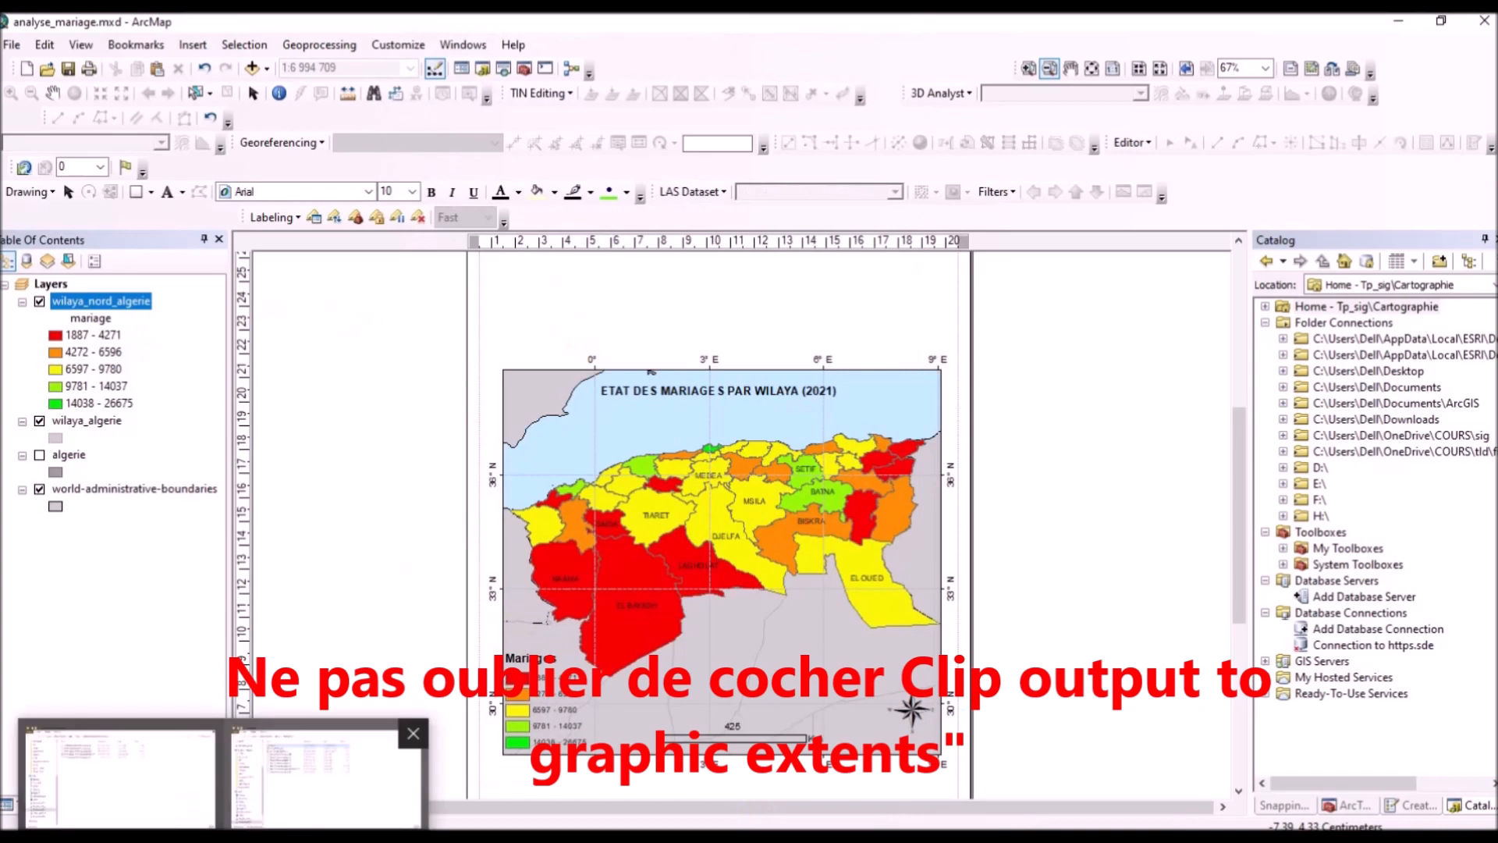
{"action": "left_click", "coordinate": [117, 780]}
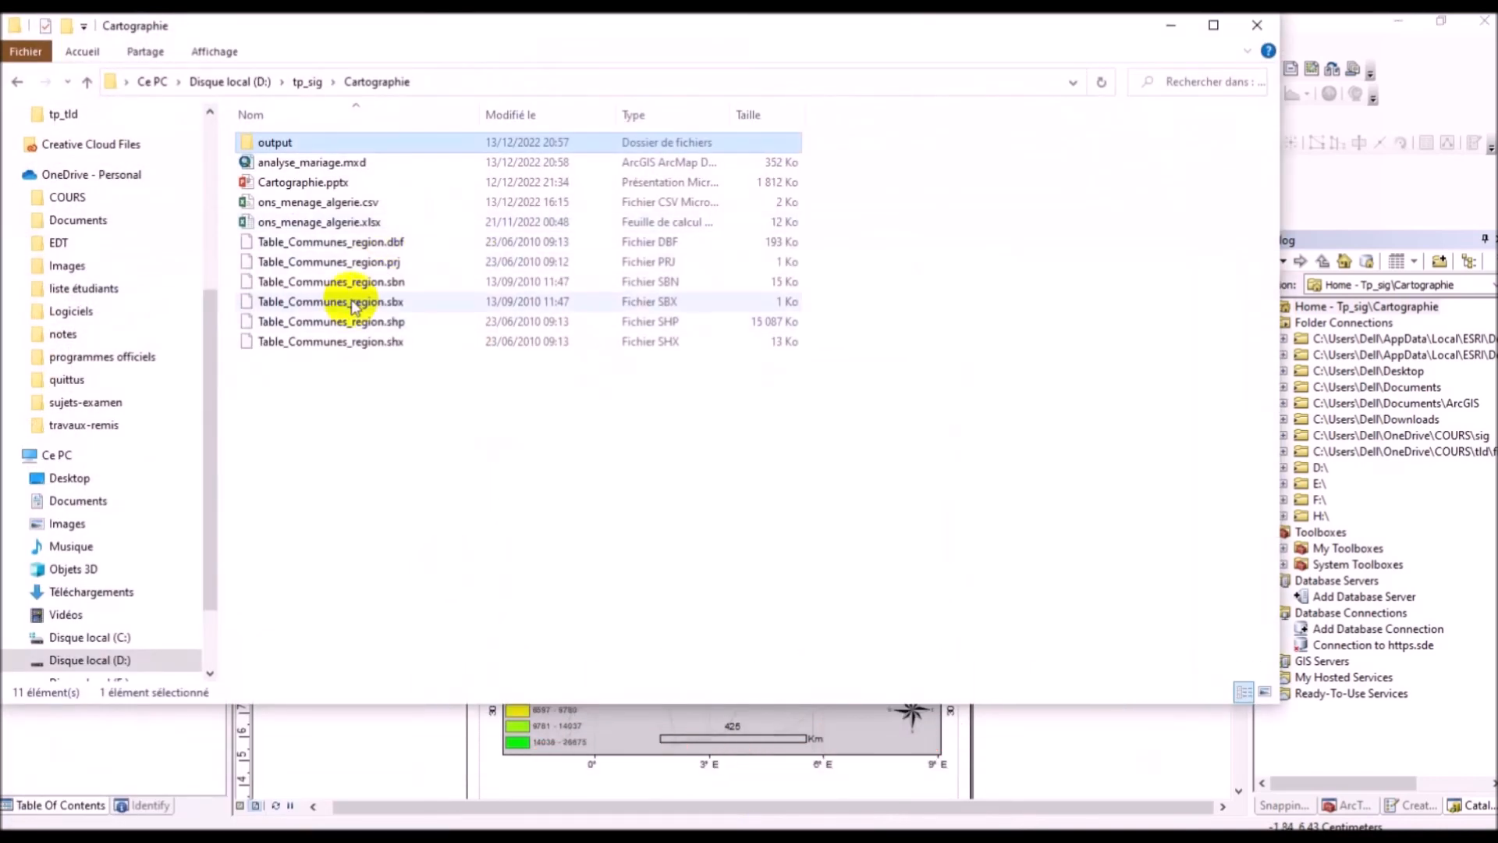
{"action": "left_click", "coordinate": [161, 659]}
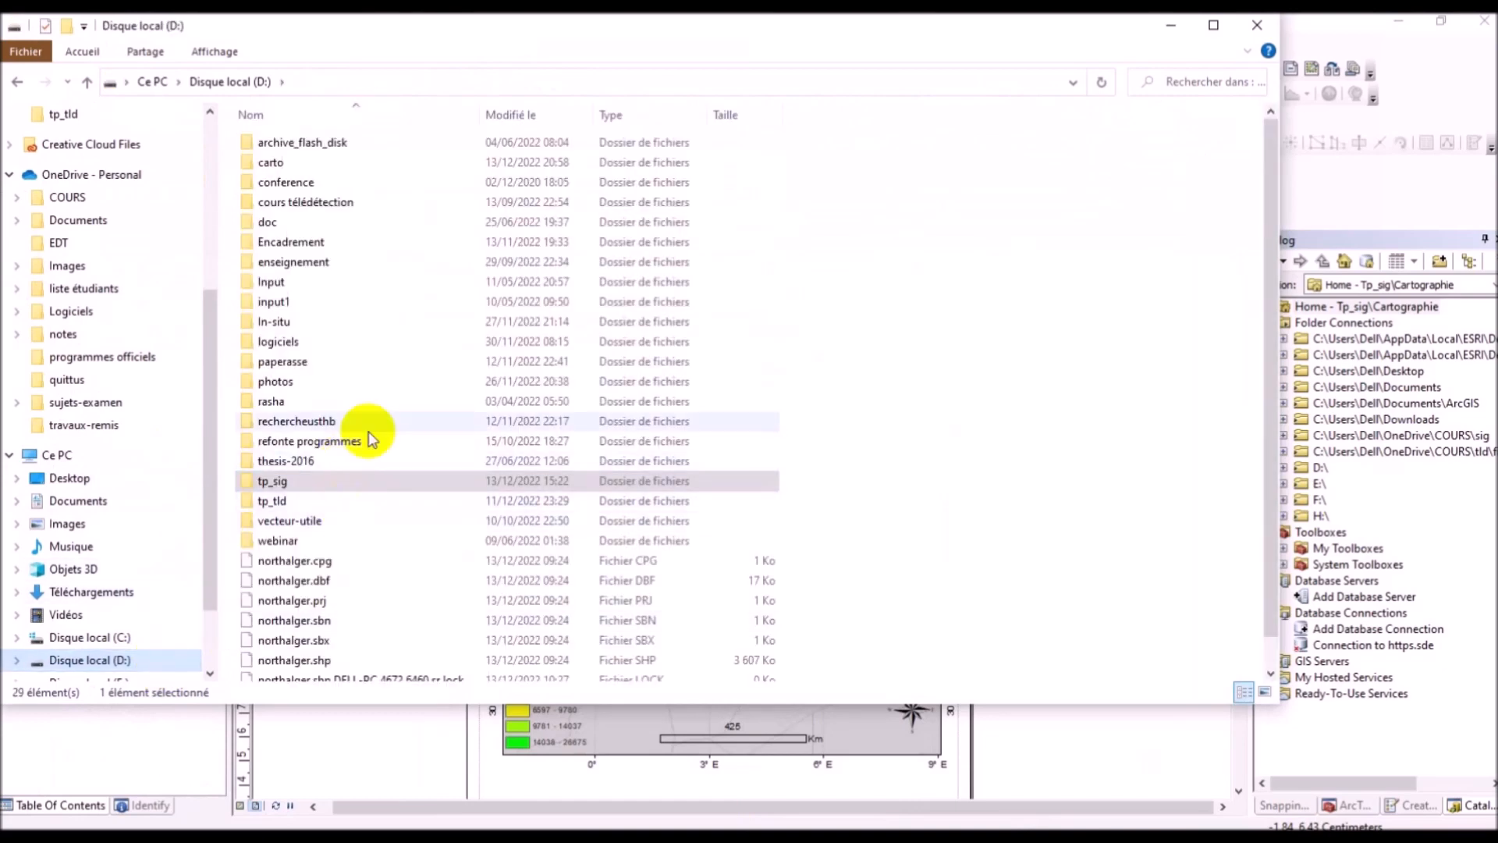
{"action": "double_click", "coordinate": [376, 160]}
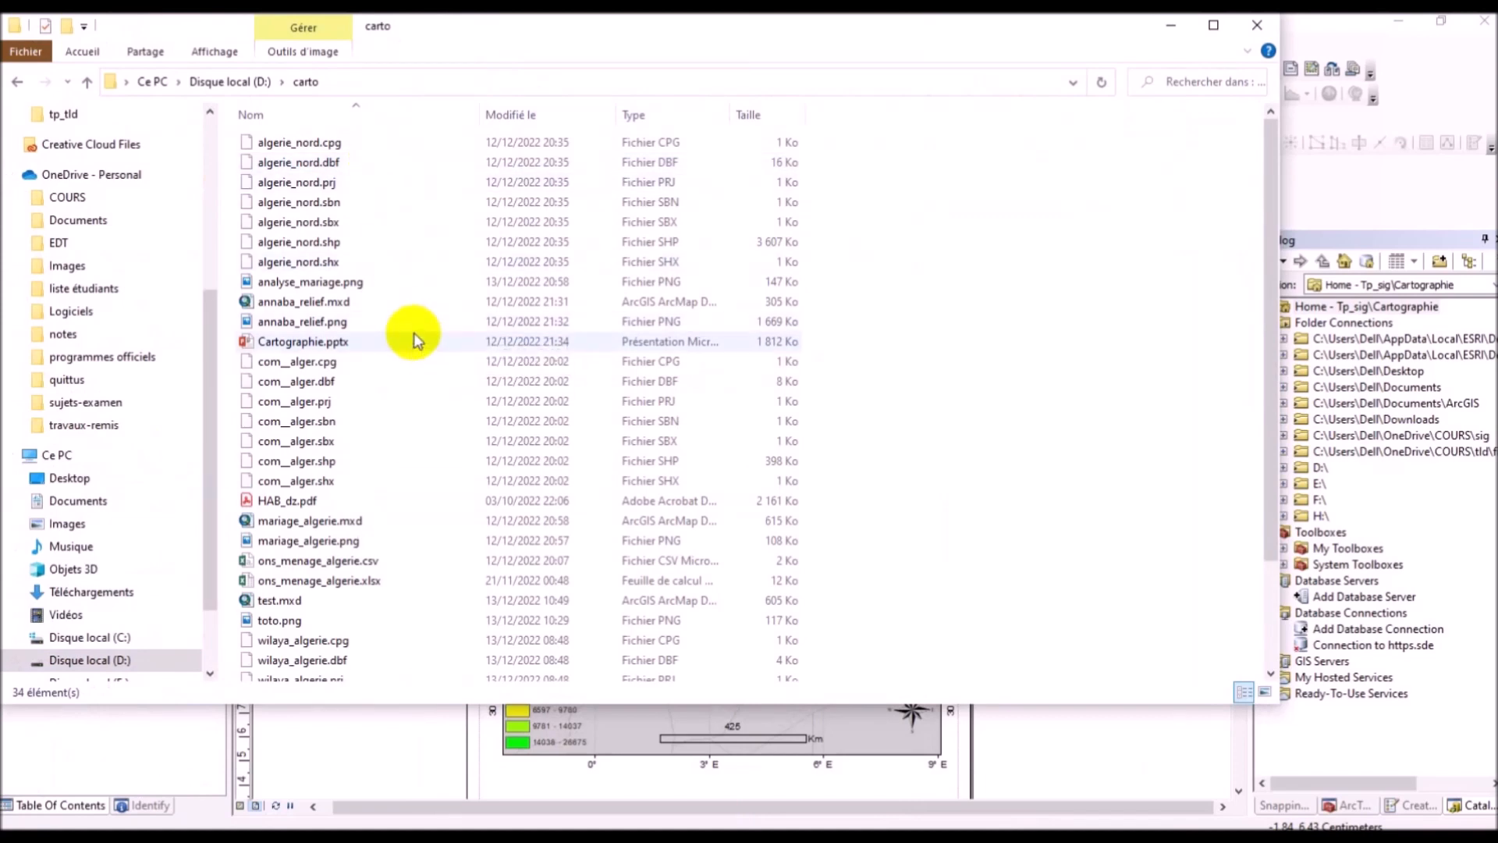
{"action": "left_click", "coordinate": [522, 120]}
{"action": "left_click", "coordinate": [408, 145]}
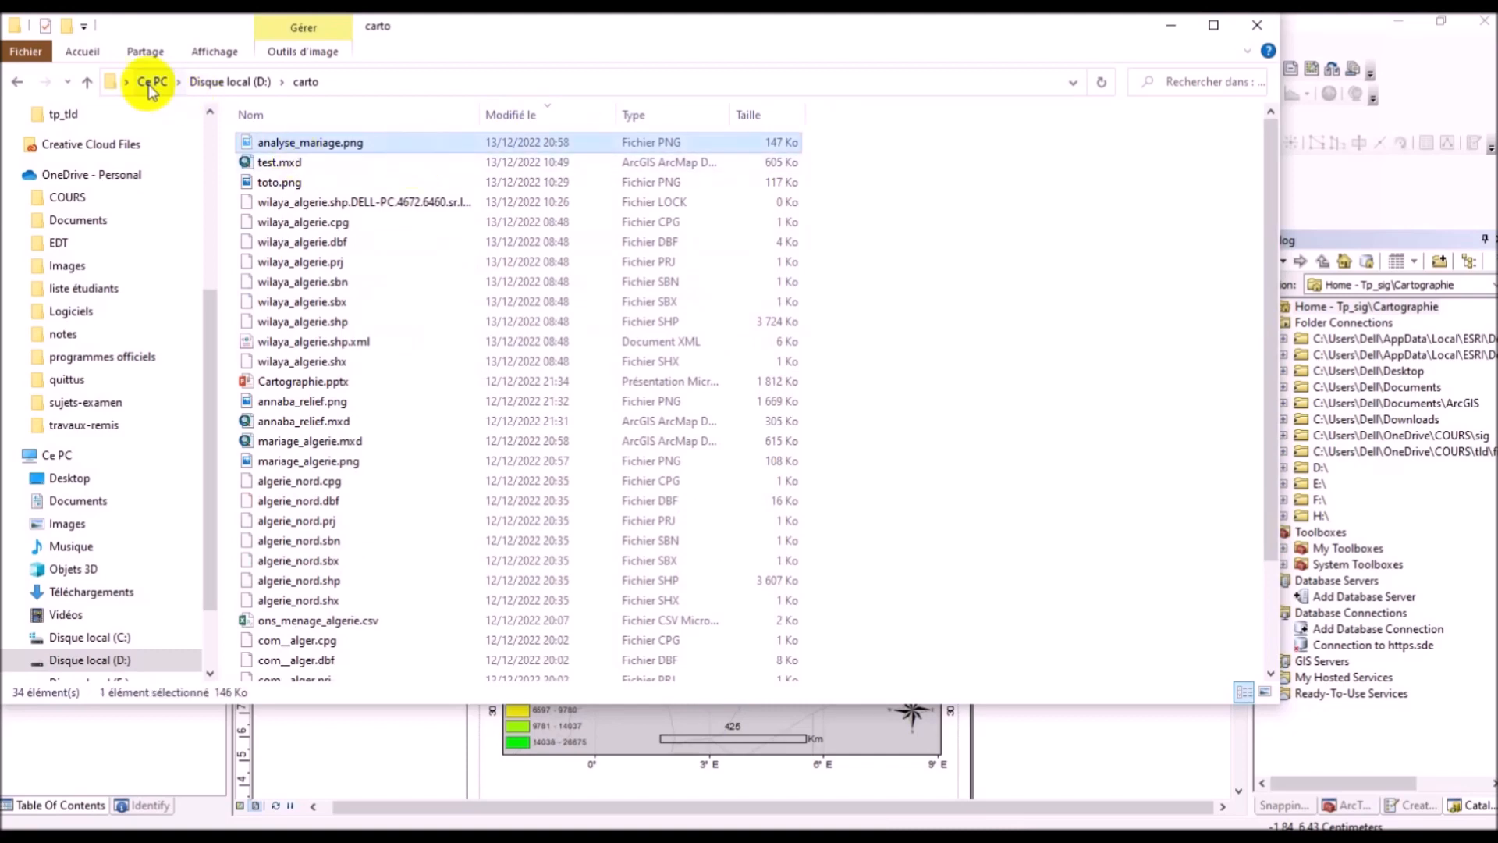
{"action": "left_click", "coordinate": [19, 81]}
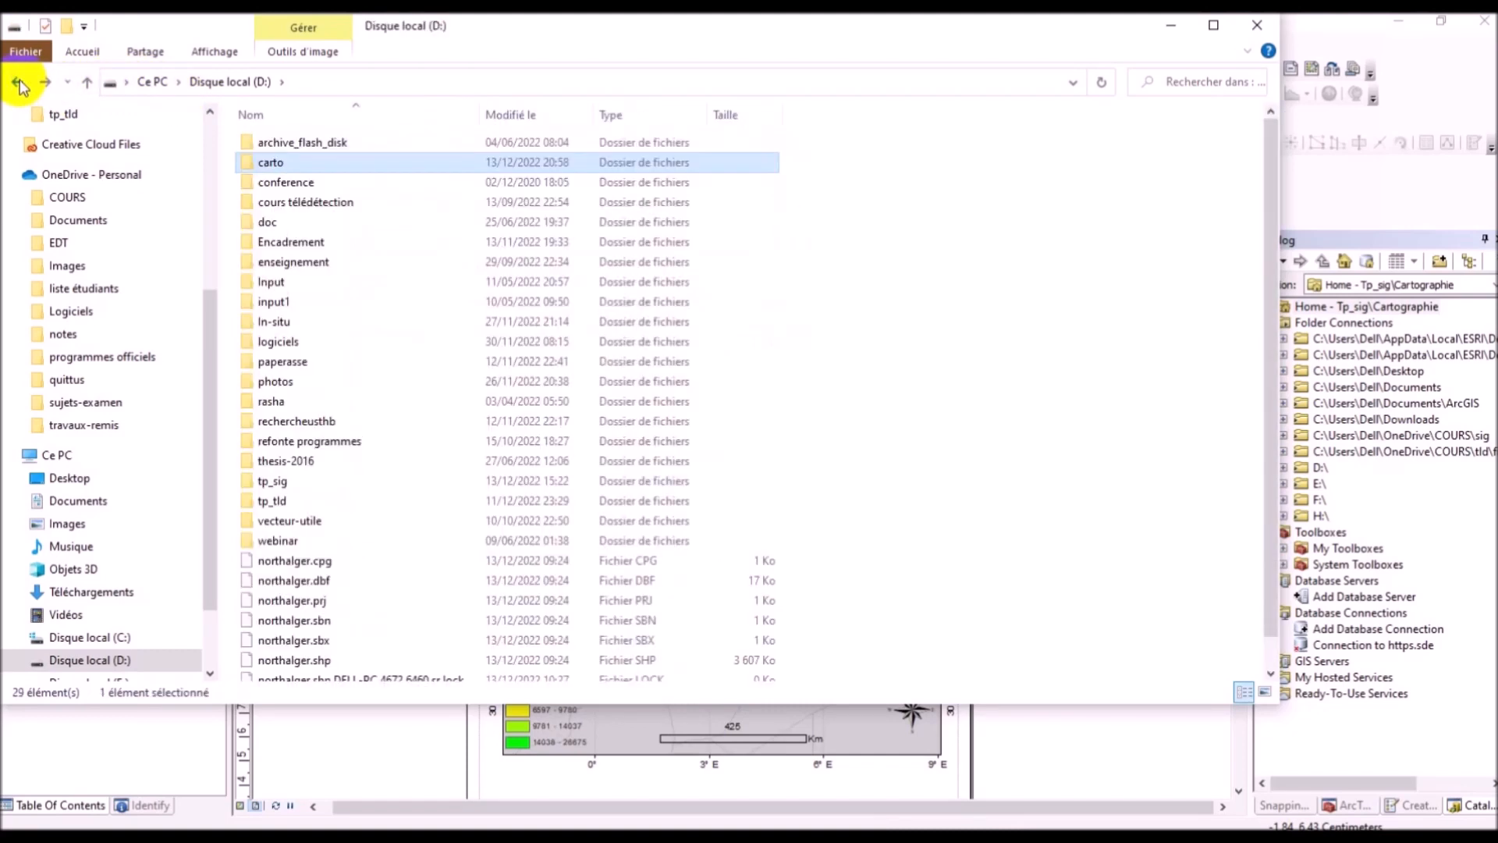
{"action": "left_click", "coordinate": [20, 81]}
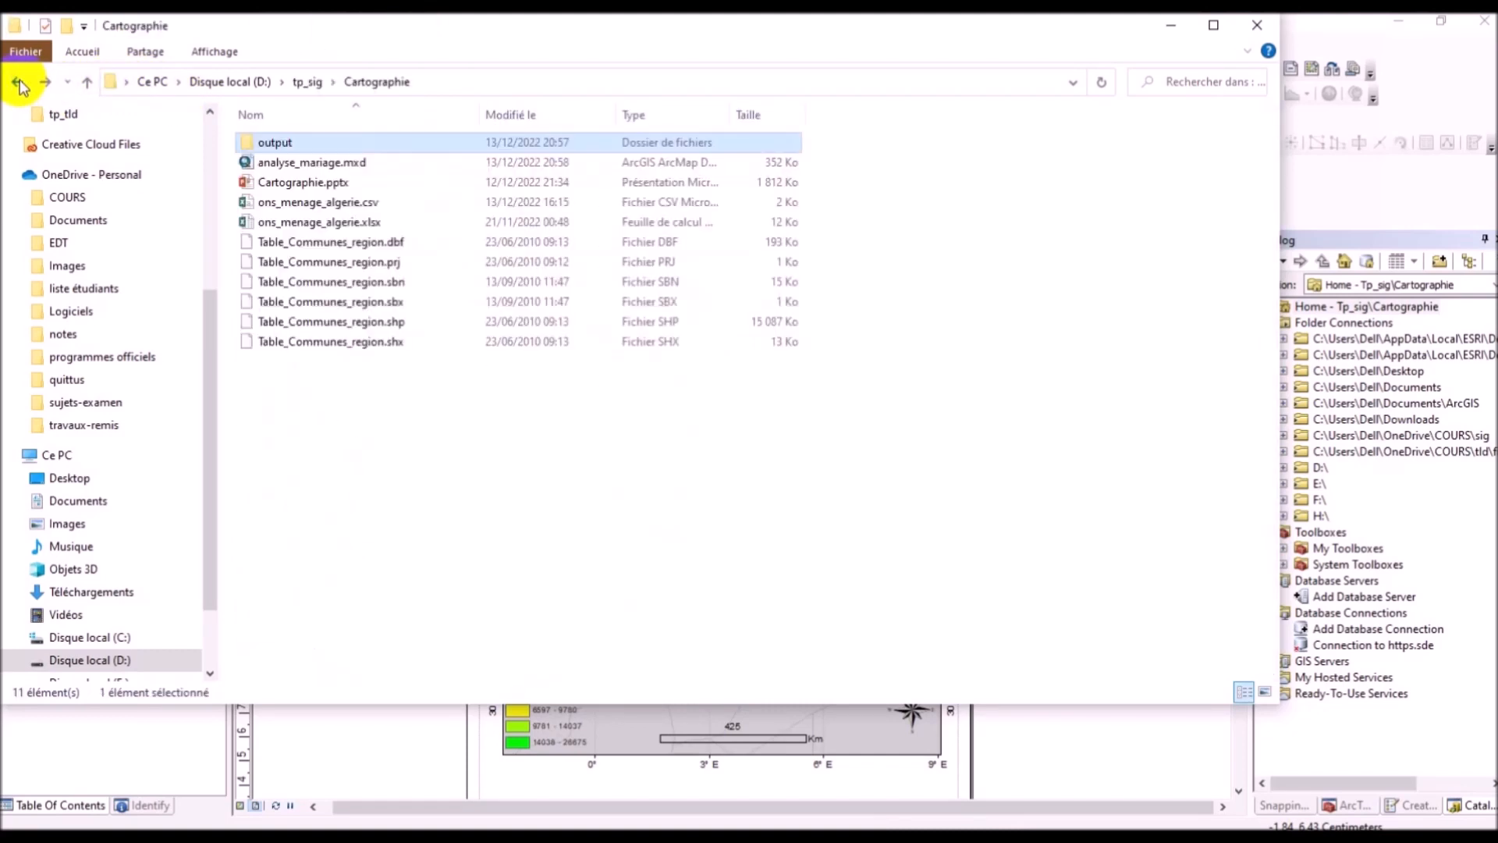
{"action": "double_click", "coordinate": [331, 144]}
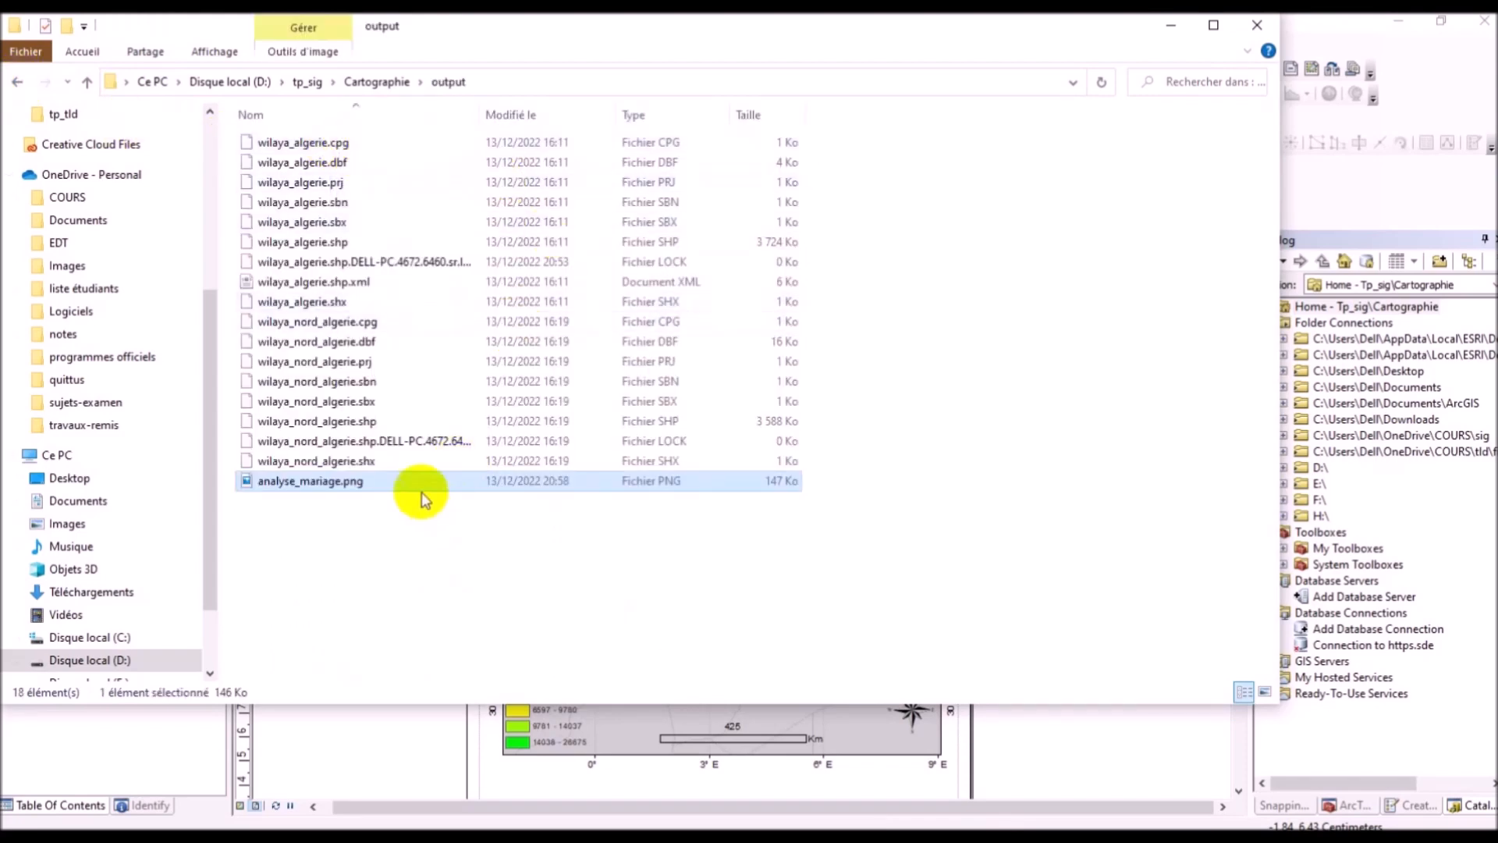
{"action": "double_click", "coordinate": [416, 481]}
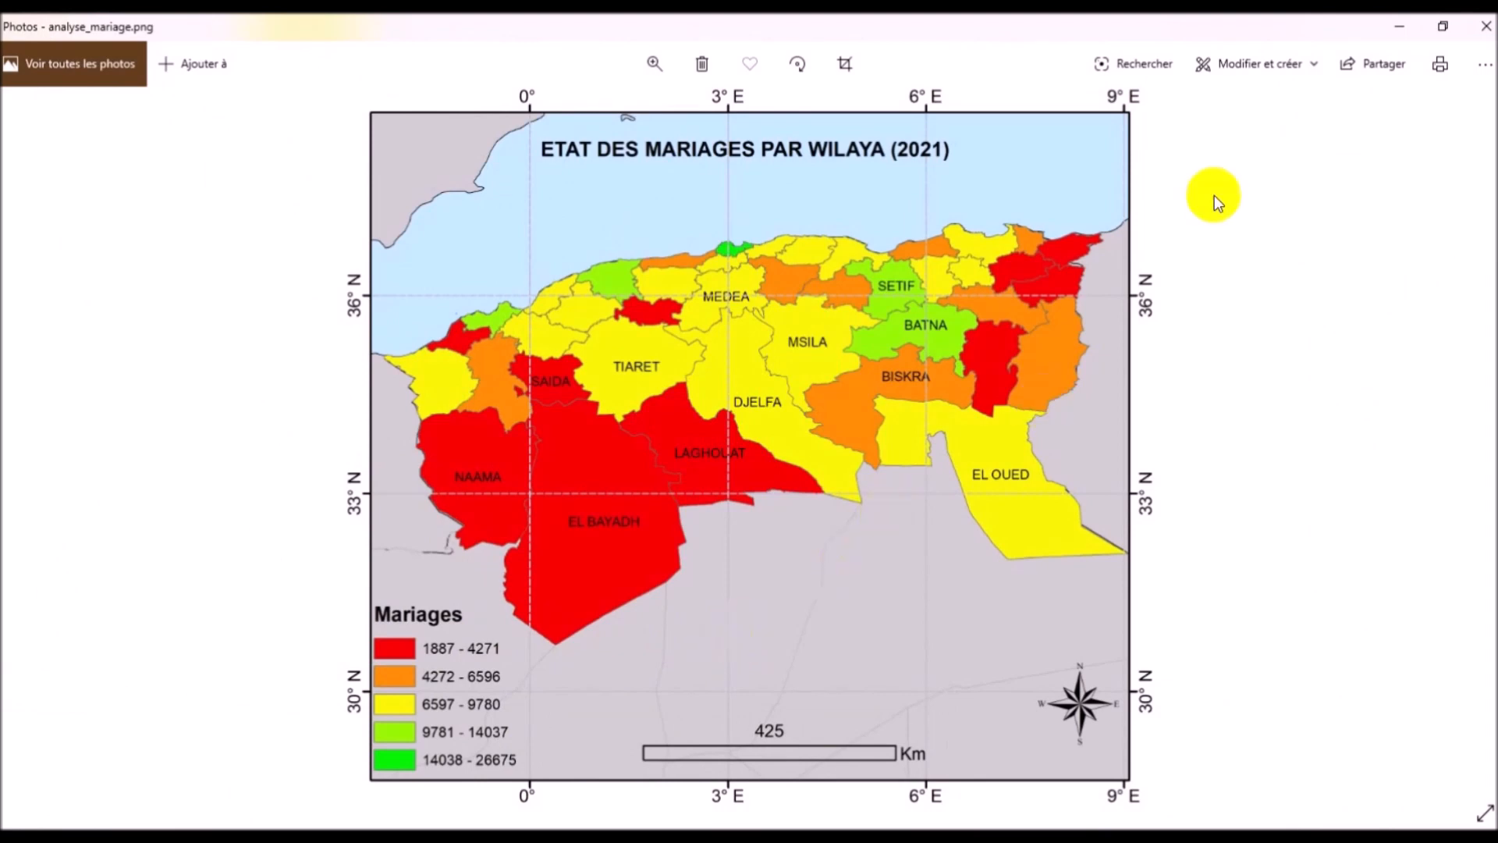
{"action": "left_click", "coordinate": [1404, 29]}
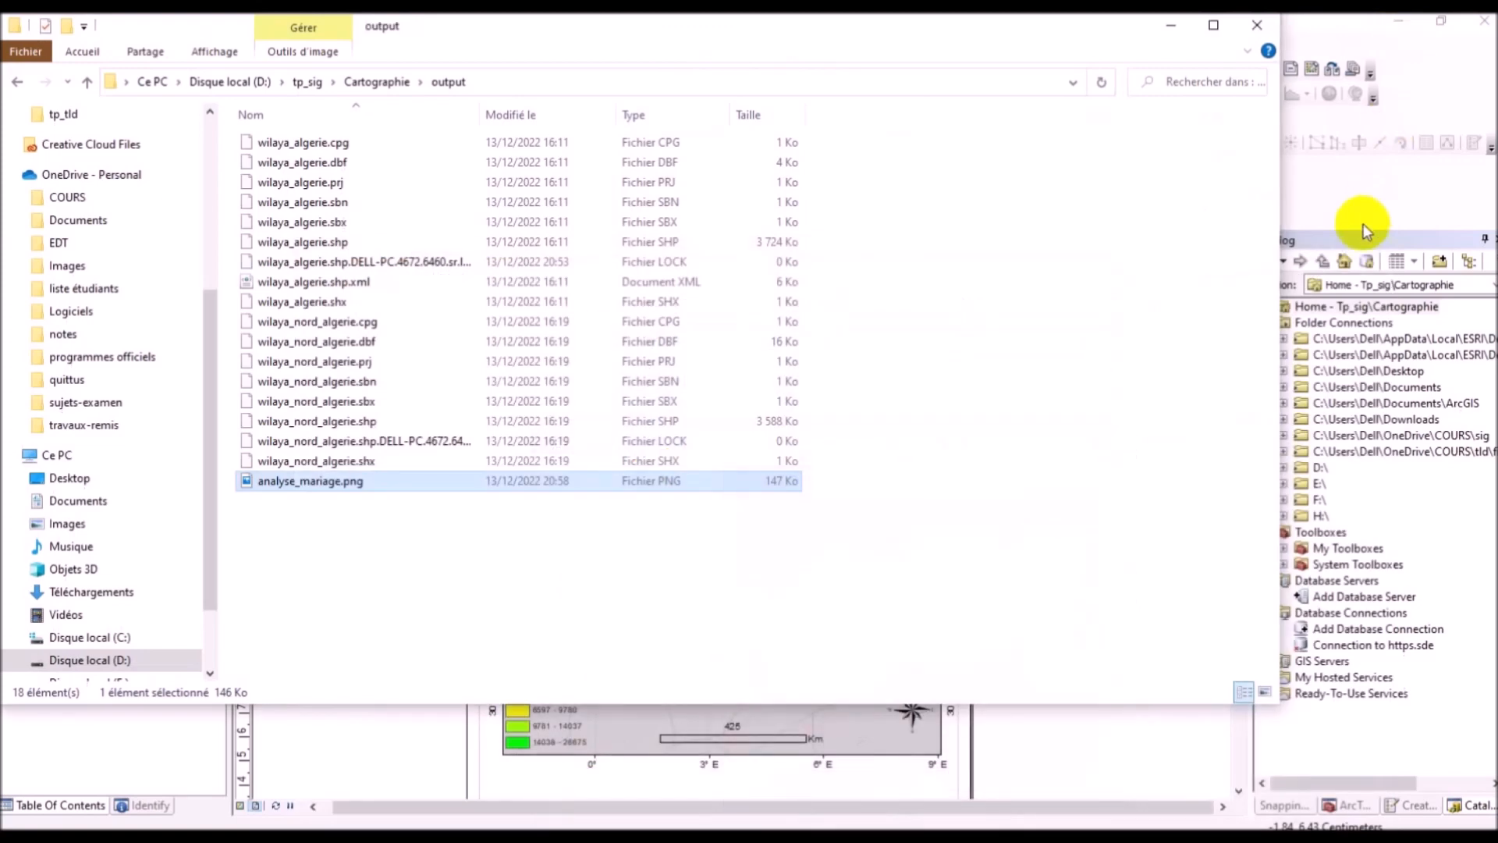
Step: Switch to Document2 in Word and insert the image analyse_mariage.png from D:\tp_sig\Cartographie\output below item 2 on the second page
{"action": "left_click", "coordinate": [761, 838]}
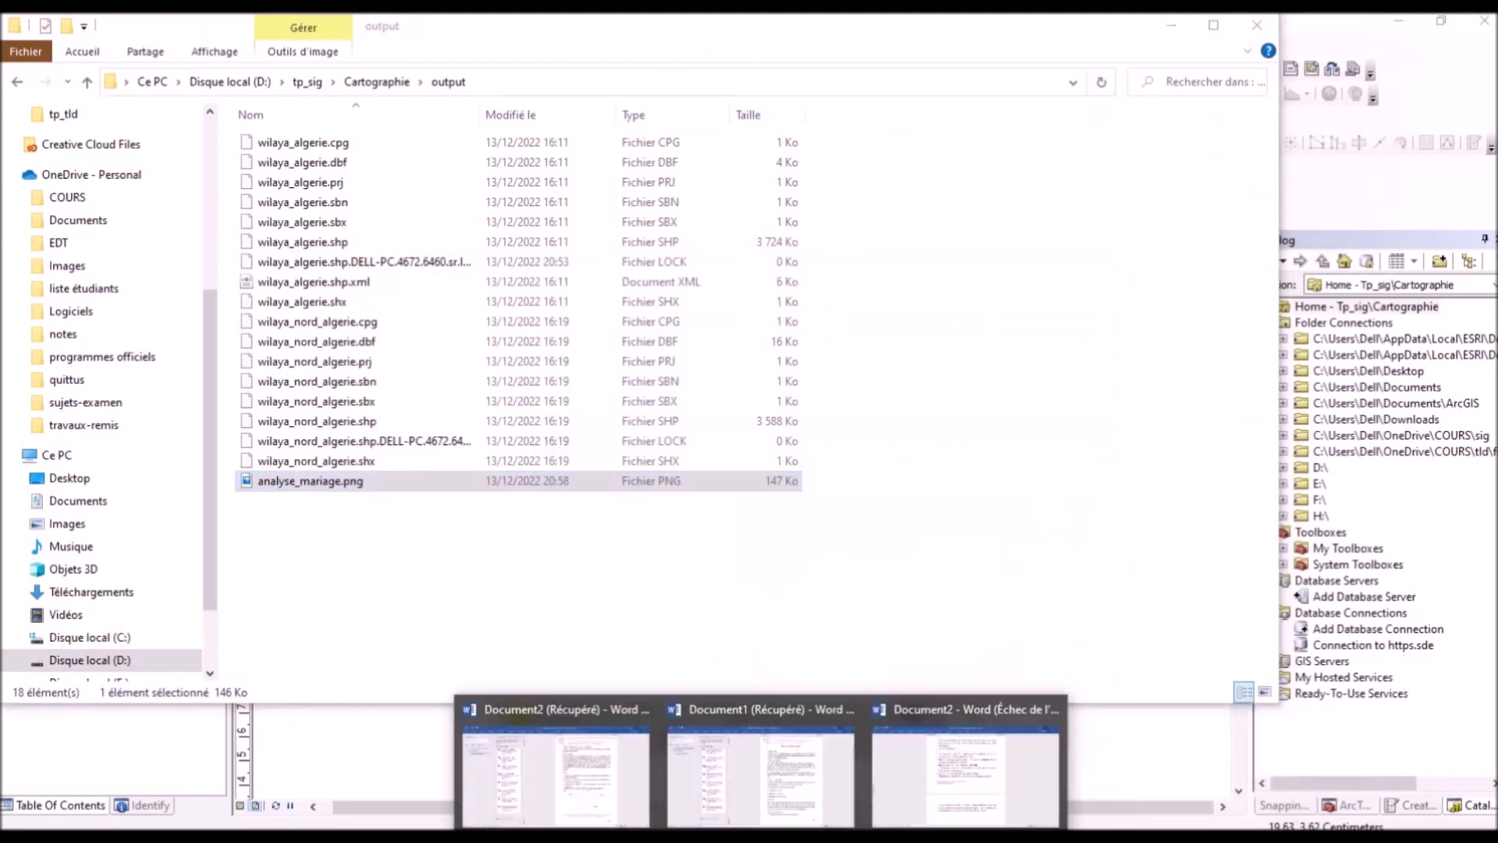
{"action": "left_click", "coordinate": [936, 777]}
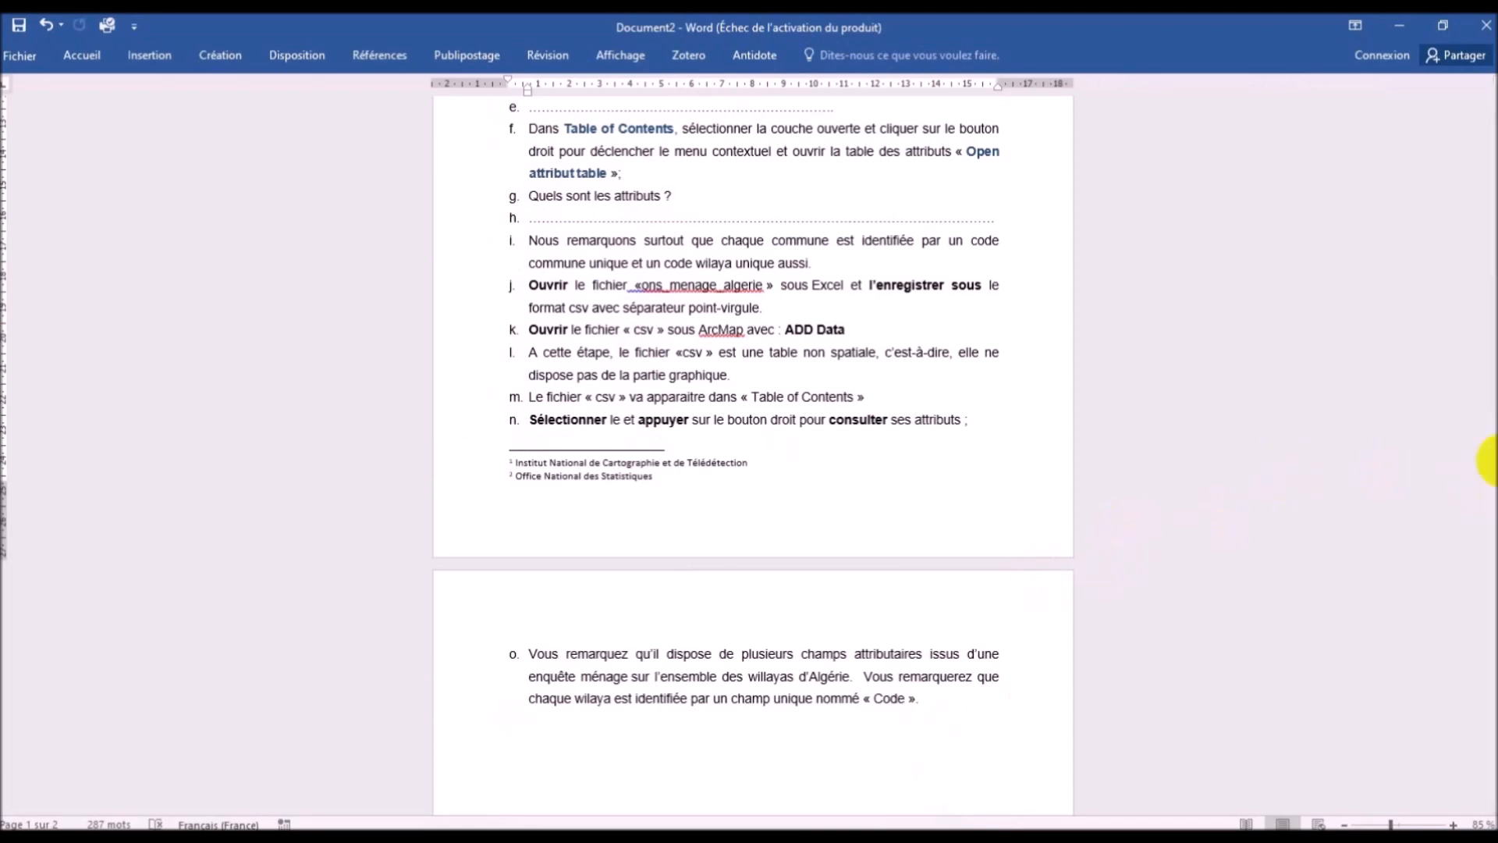
{"action": "left_click_drag", "start_coordinate": [1490, 460], "coordinate": [1484, 733]}
{"action": "left_click", "coordinate": [625, 348]}
{"action": "left_click", "coordinate": [128, 56]}
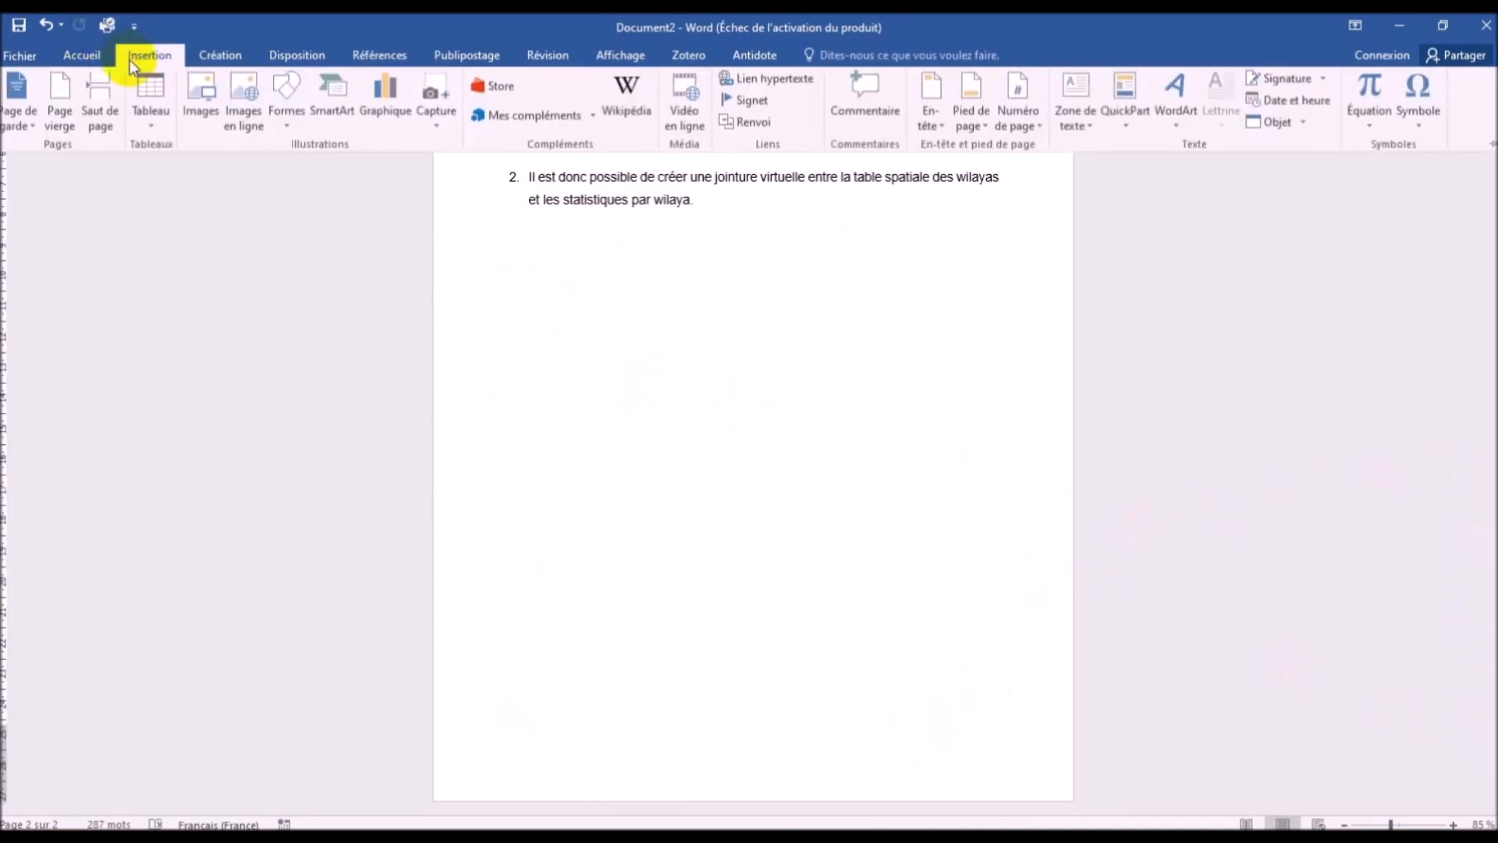
{"action": "left_click", "coordinate": [198, 117]}
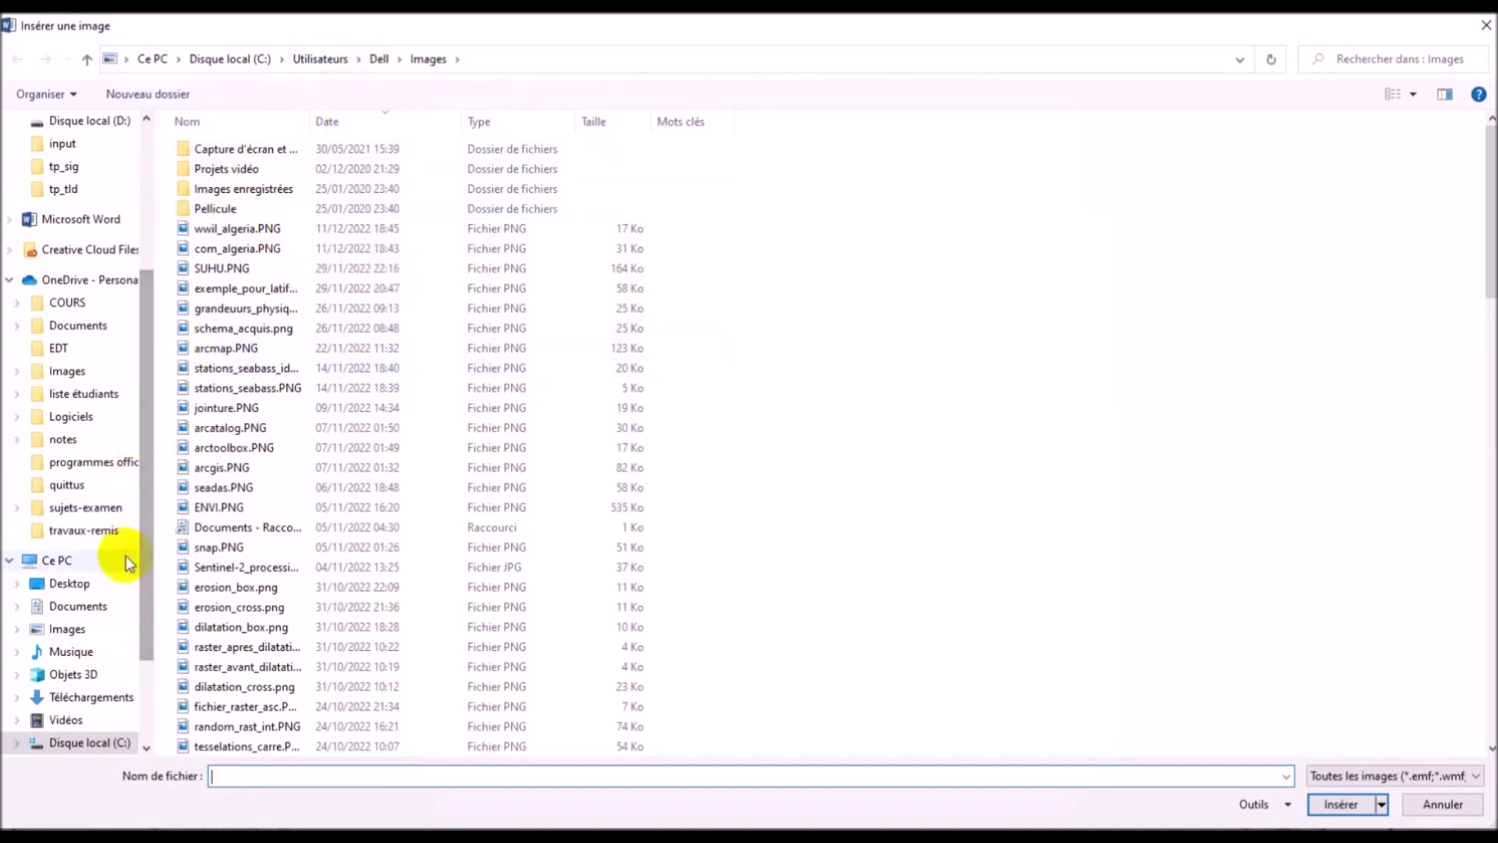
{"action": "scroll", "coordinate": [145, 693], "scroll_direction": "down", "scroll_amount": 2}
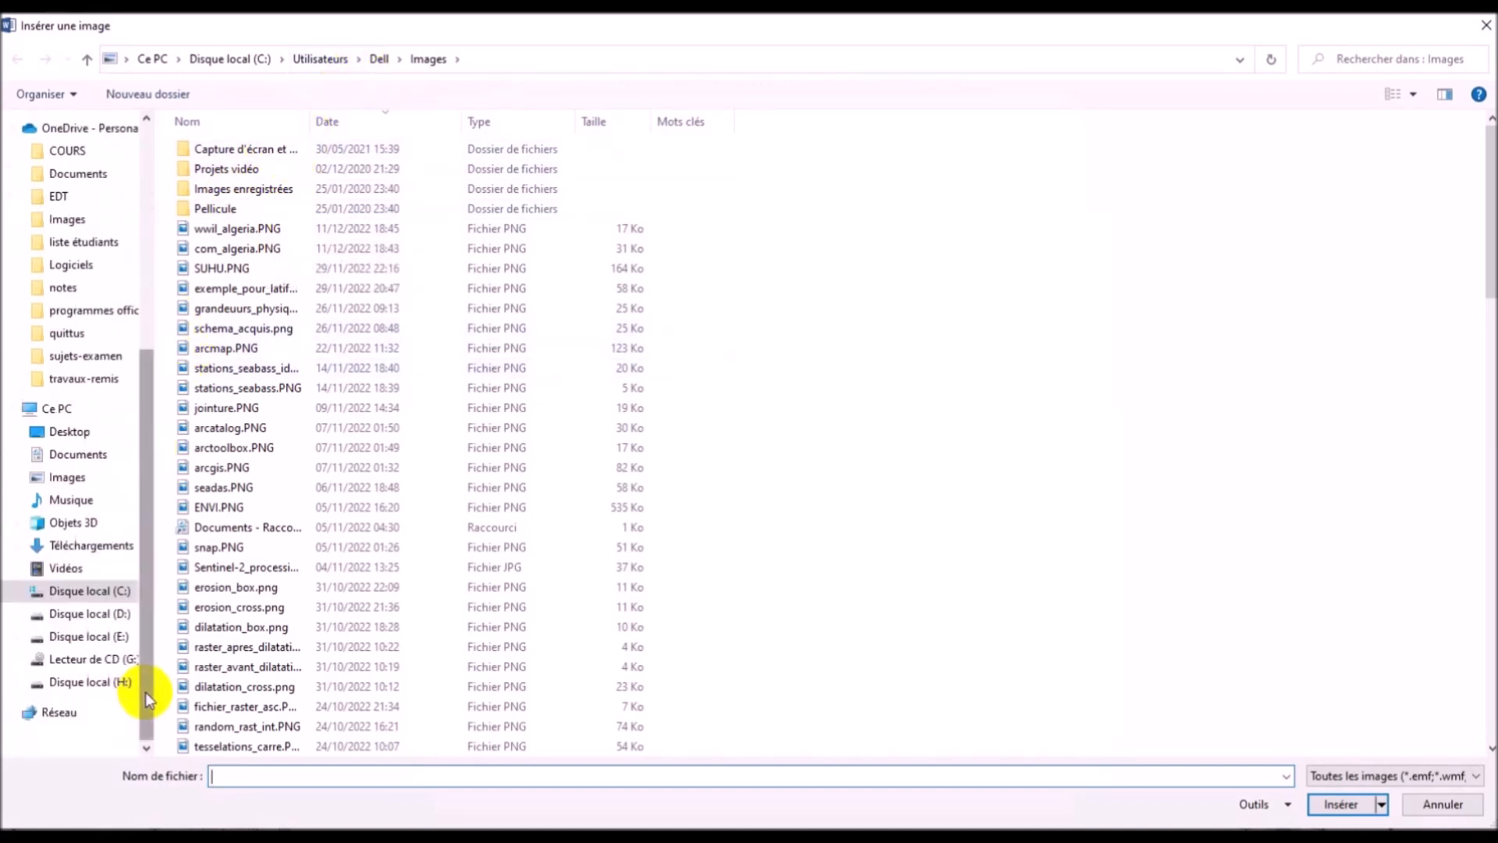
{"action": "left_click", "coordinate": [117, 614]}
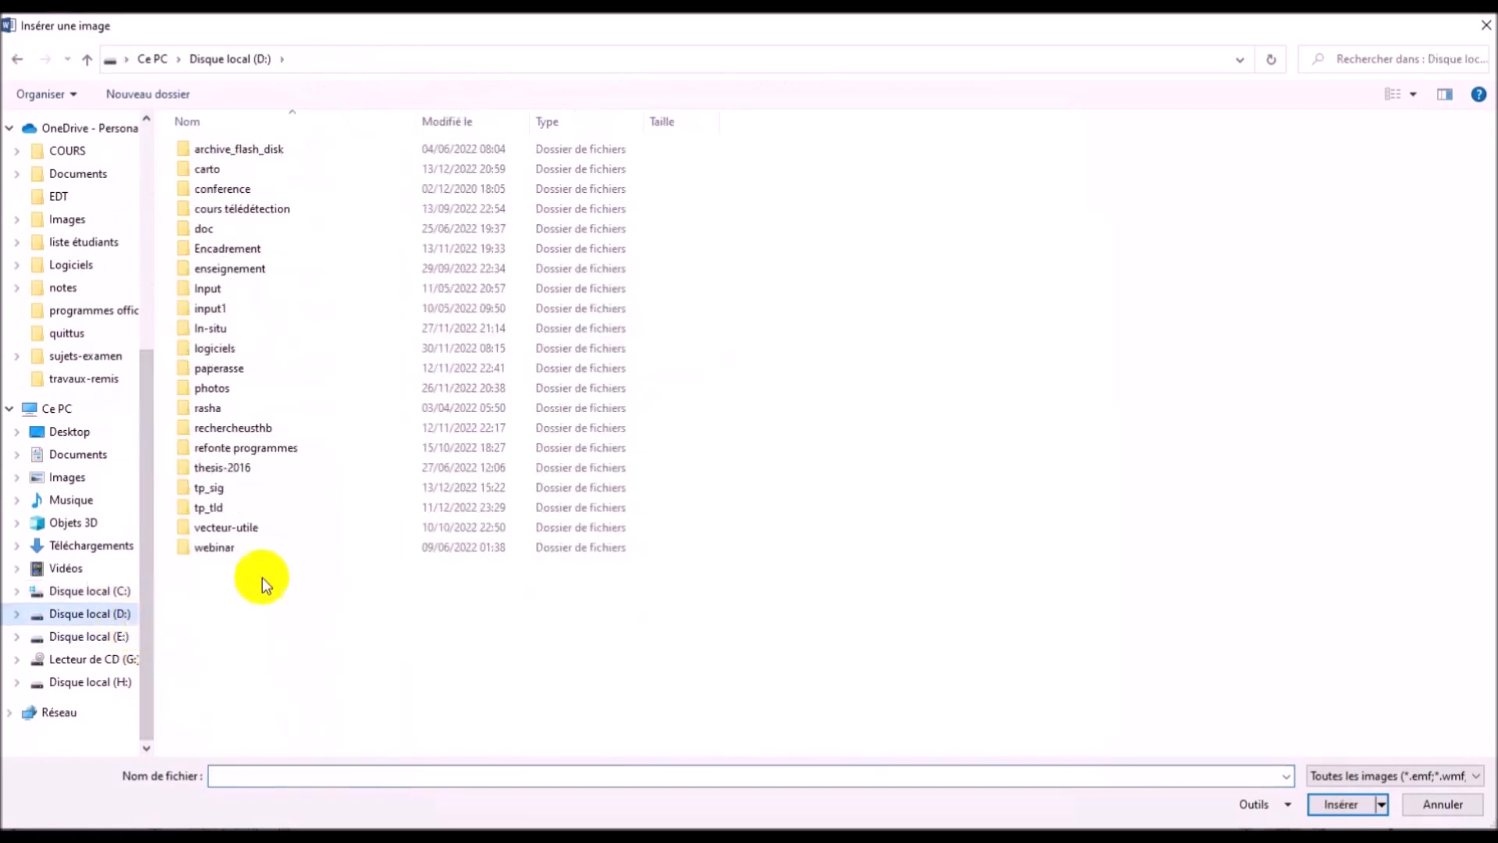
{"action": "double_click", "coordinate": [299, 489]}
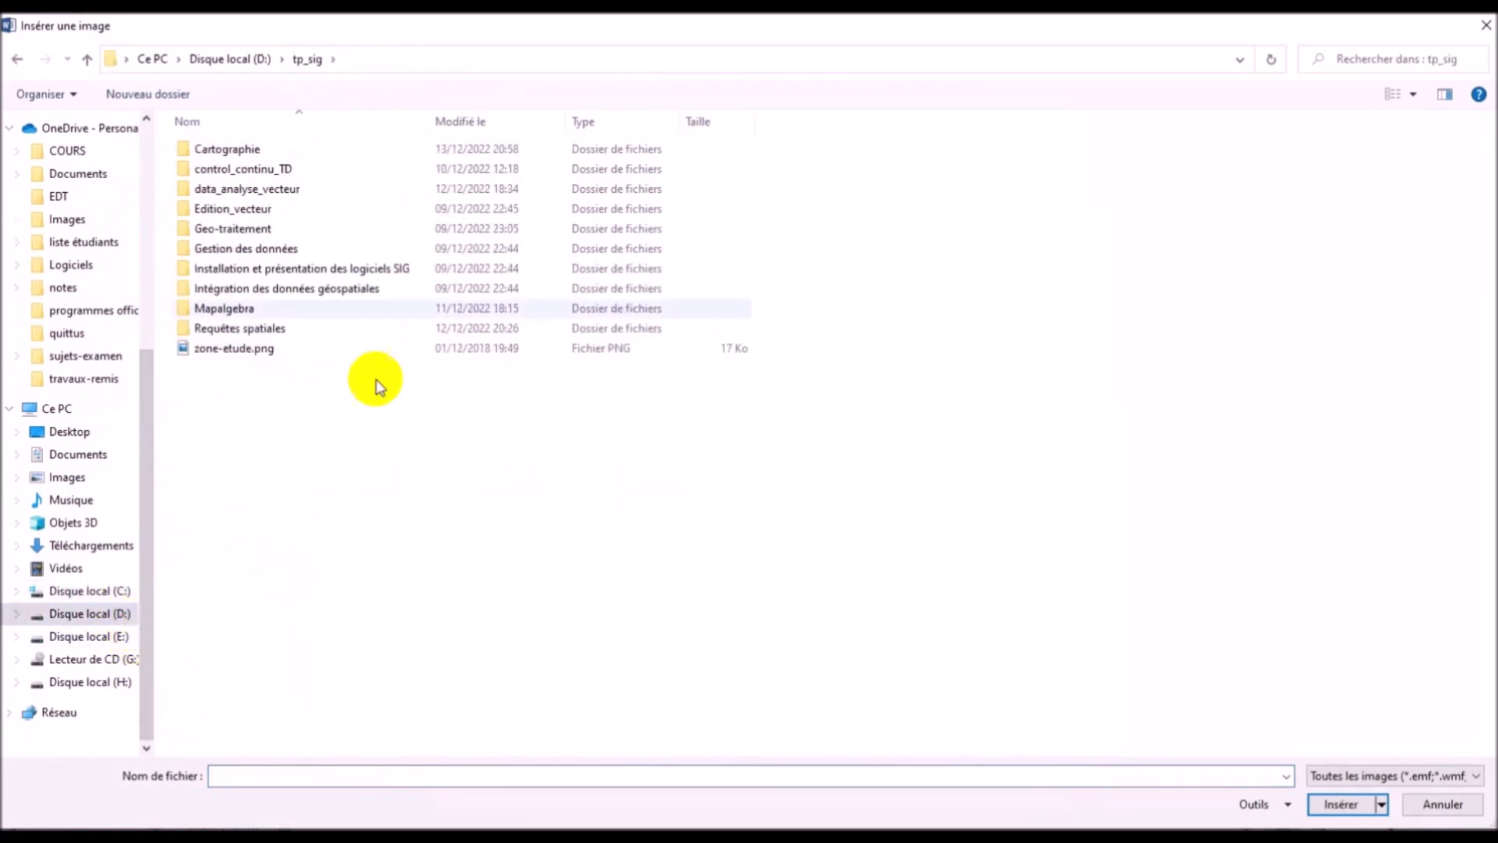
{"action": "double_click", "coordinate": [379, 146]}
{"action": "double_click", "coordinate": [381, 147]}
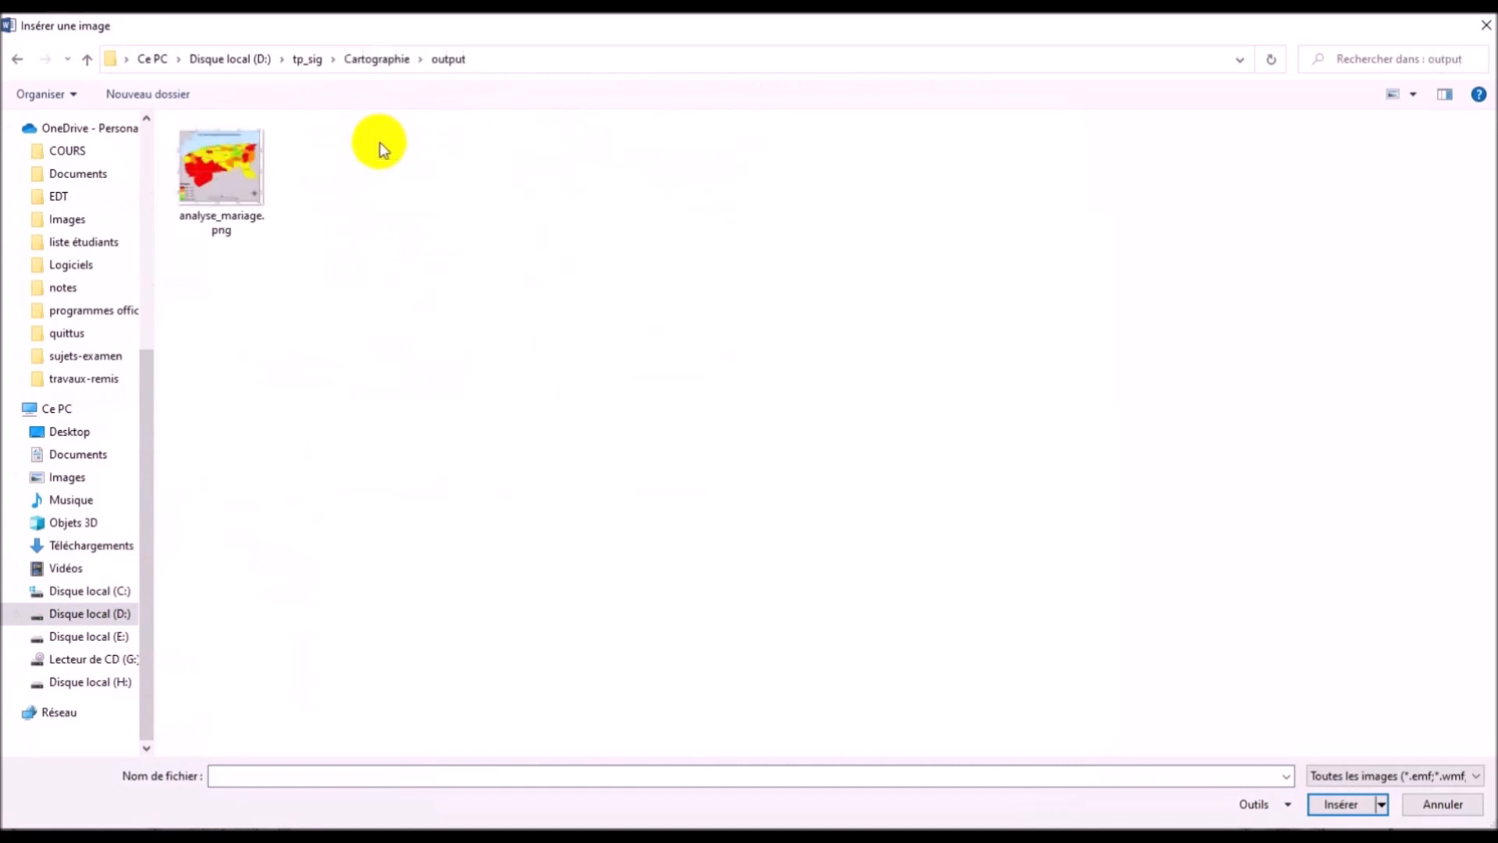
{"action": "double_click", "coordinate": [251, 175]}
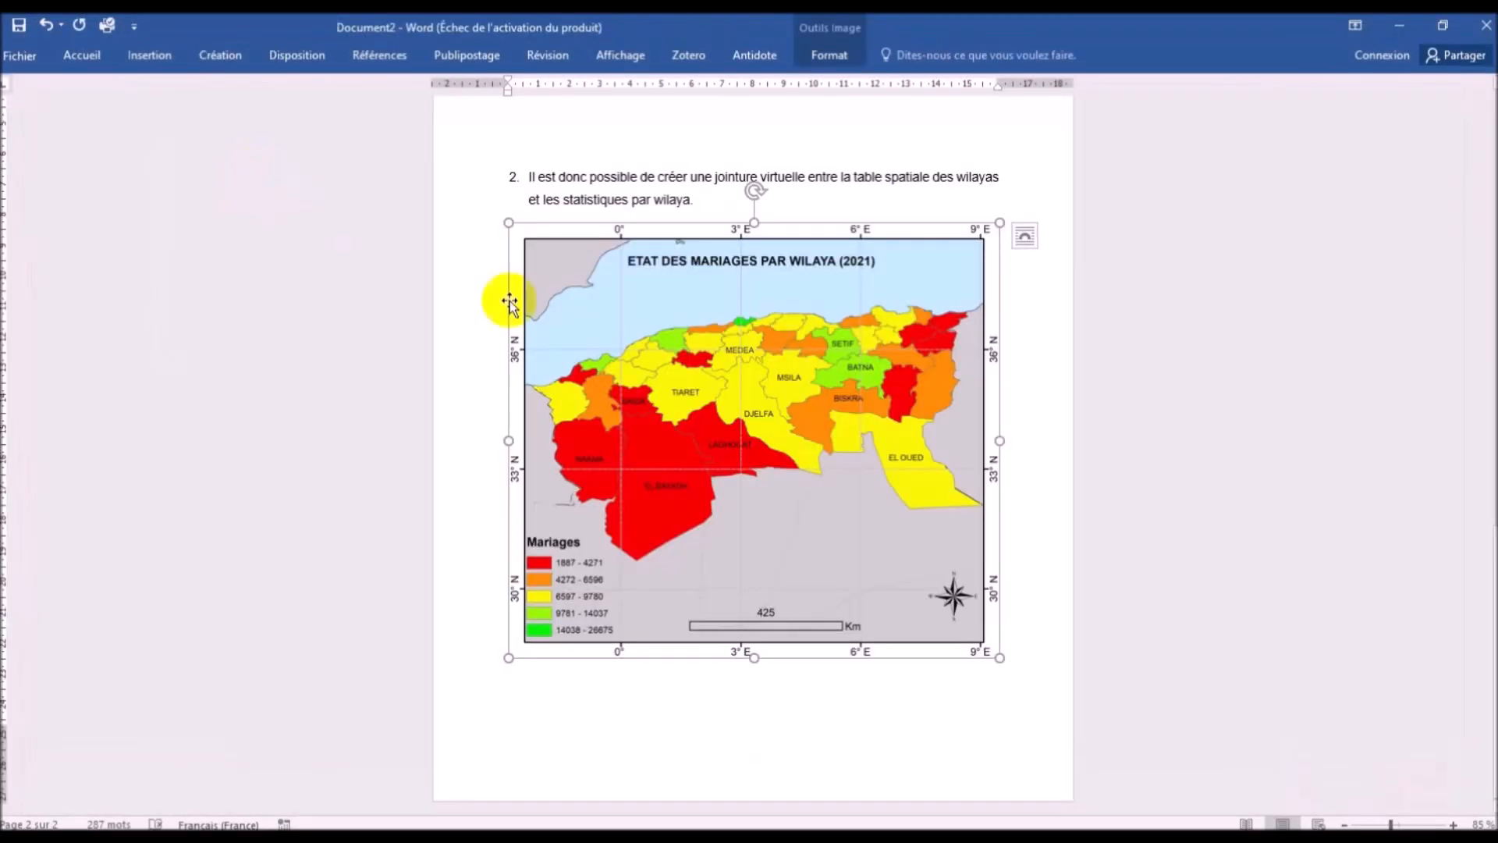
Step: Set the map image's text wrapping to behind the text (Derrière le texte) and shift the image slightly down the page
{"action": "left_click", "coordinate": [702, 425]}
{"action": "right_click", "coordinate": [705, 425]}
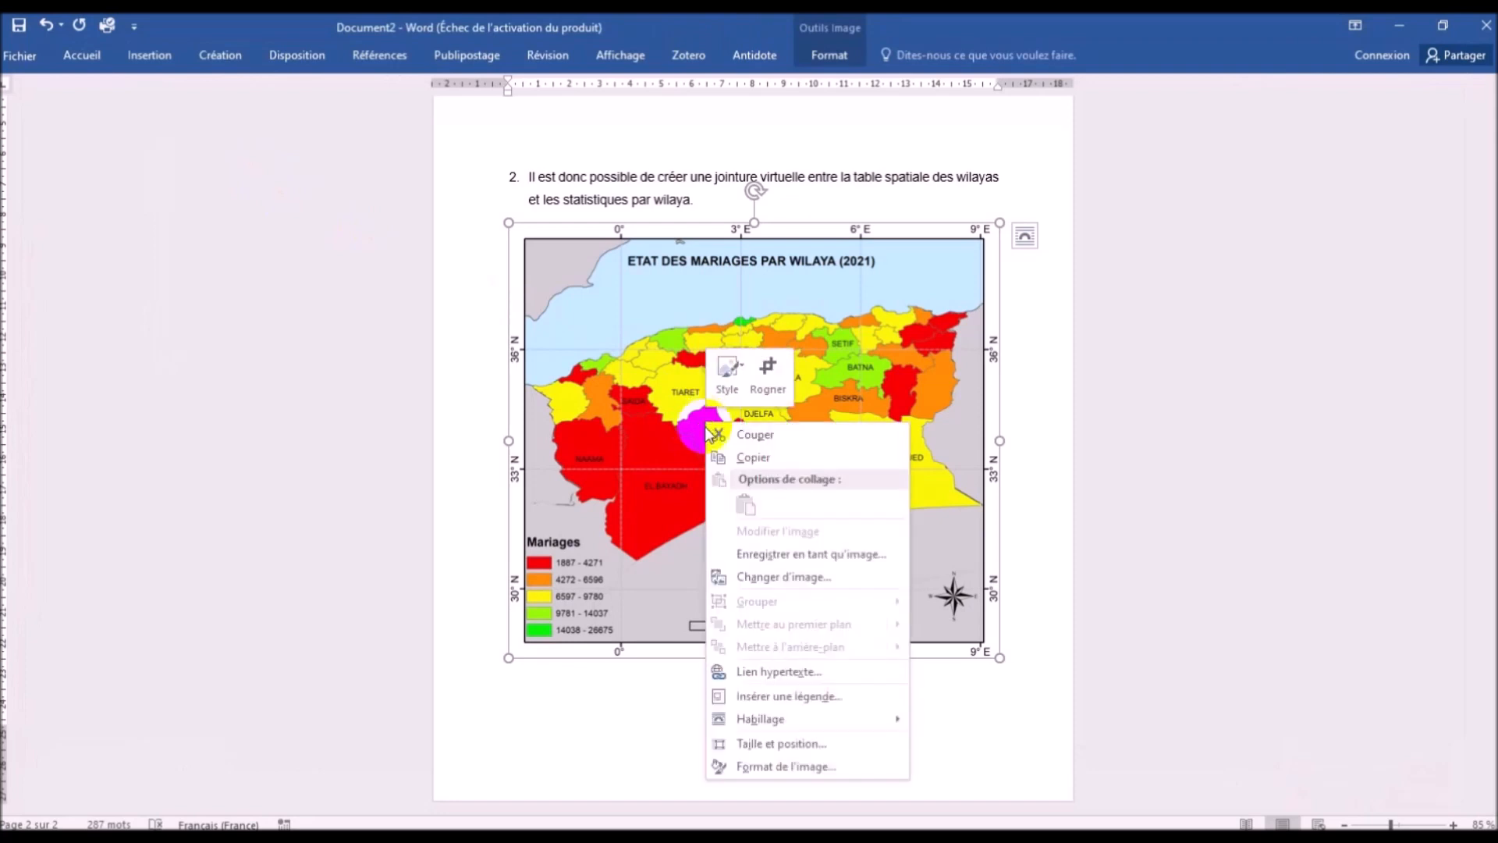
{"action": "left_click", "coordinate": [782, 727]}
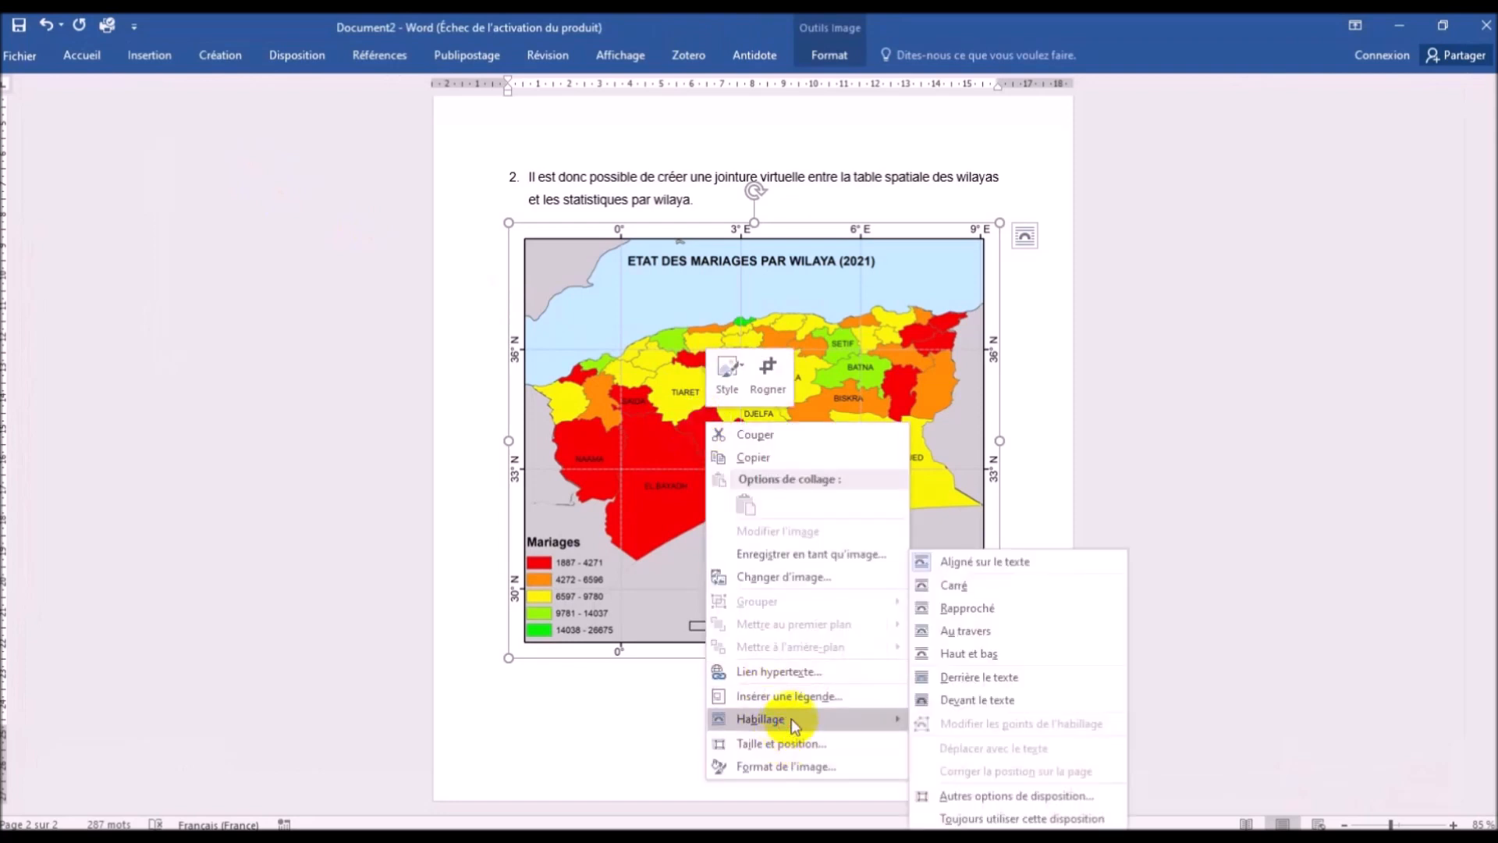
{"action": "left_click", "coordinate": [981, 679]}
{"action": "left_click", "coordinate": [801, 451]}
{"action": "left_click_drag", "start_coordinate": [793, 447], "coordinate": [793, 478]}
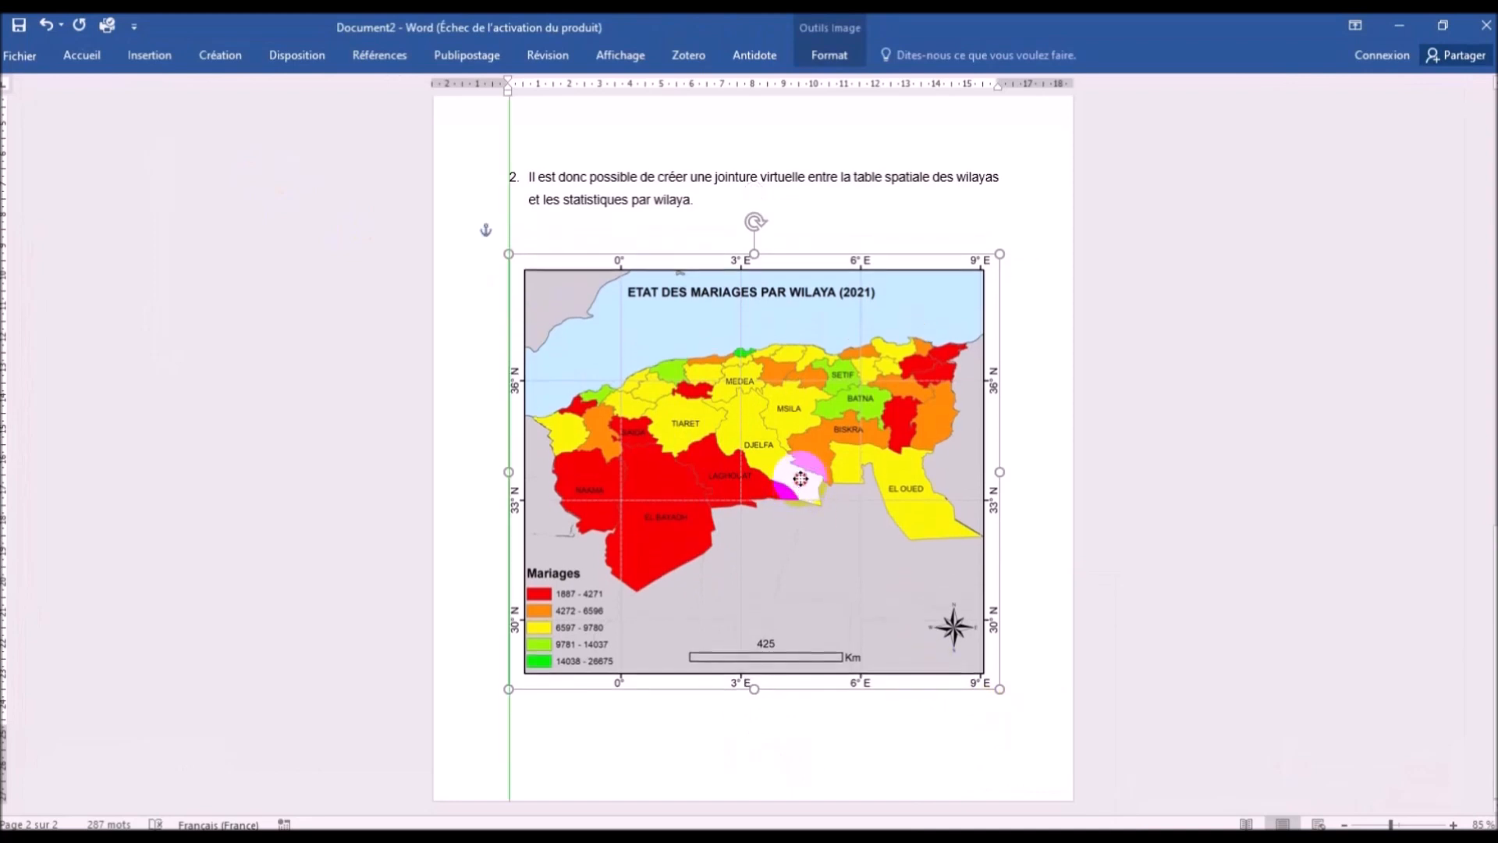
Step: Add a series of empty paragraphs below item 2 and move the map image back up beneath the item's text
{"action": "left_click", "coordinate": [589, 714]}
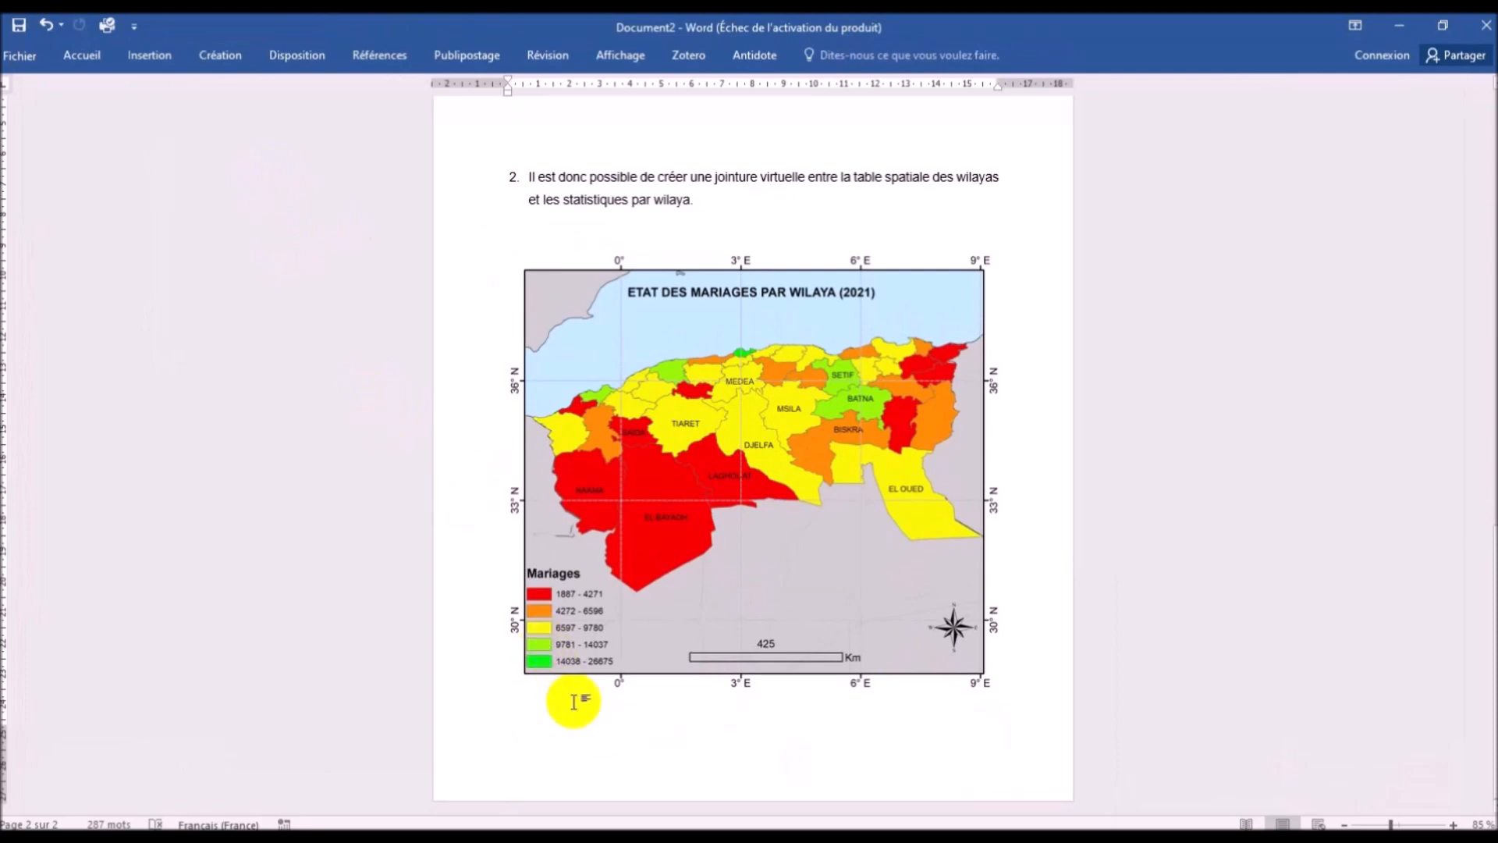
{"action": "key", "text": "Return"}
{"action": "key", "text": "Return"}
{"action": "key", "text": "Return"}
{"action": "key", "text": "Return"}
{"action": "key", "text": "Return"}
{"action": "key", "text": "Return"}
{"action": "key", "text": "Return"}
{"action": "key", "text": "Return"}
{"action": "key", "text": "Return"}
{"action": "key", "text": "Return"}
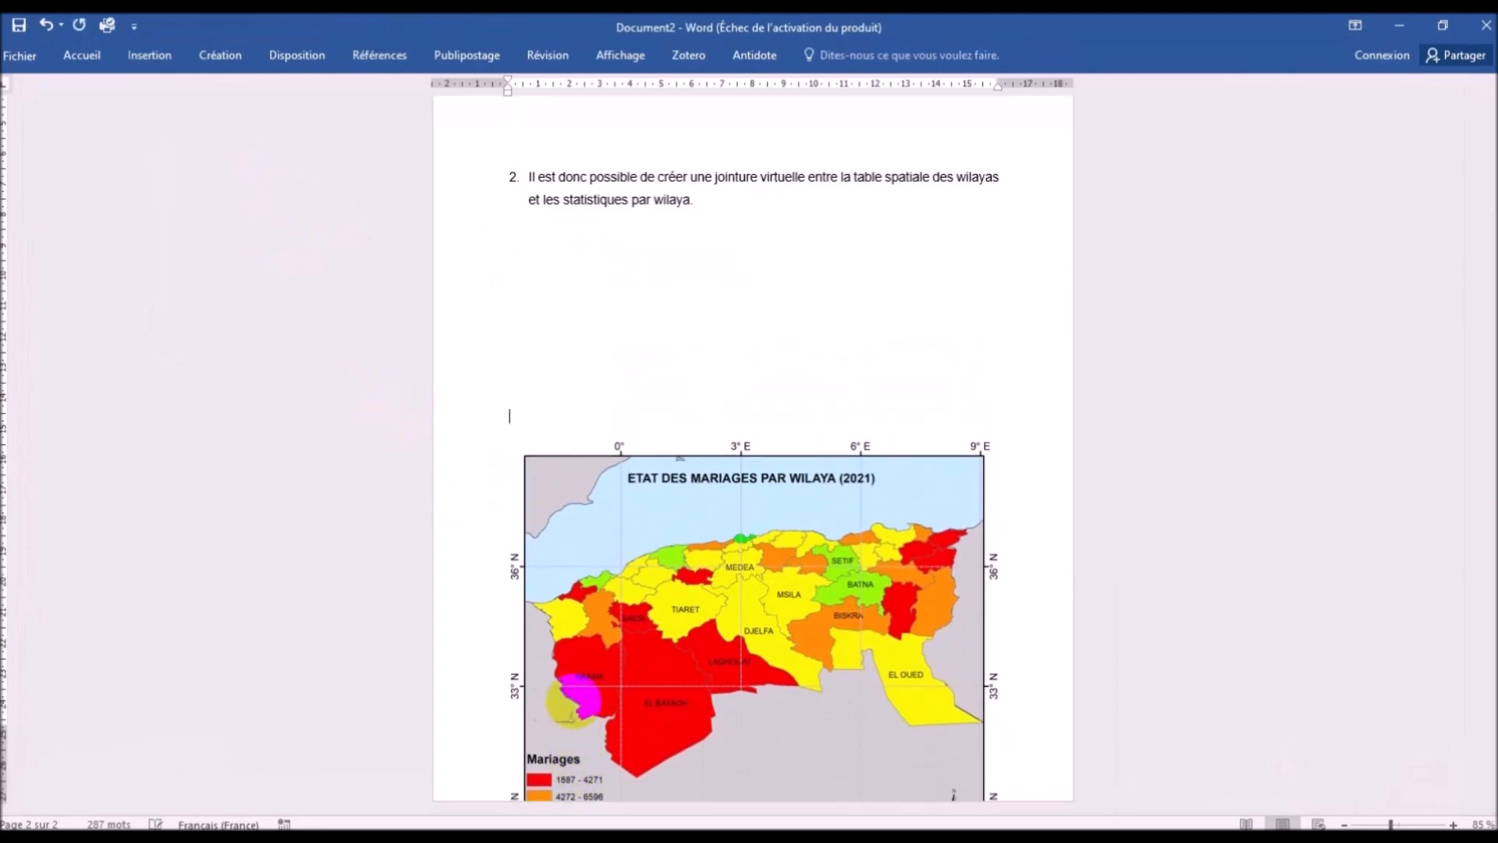
{"action": "key", "text": "Return"}
{"action": "key", "text": "Return"}
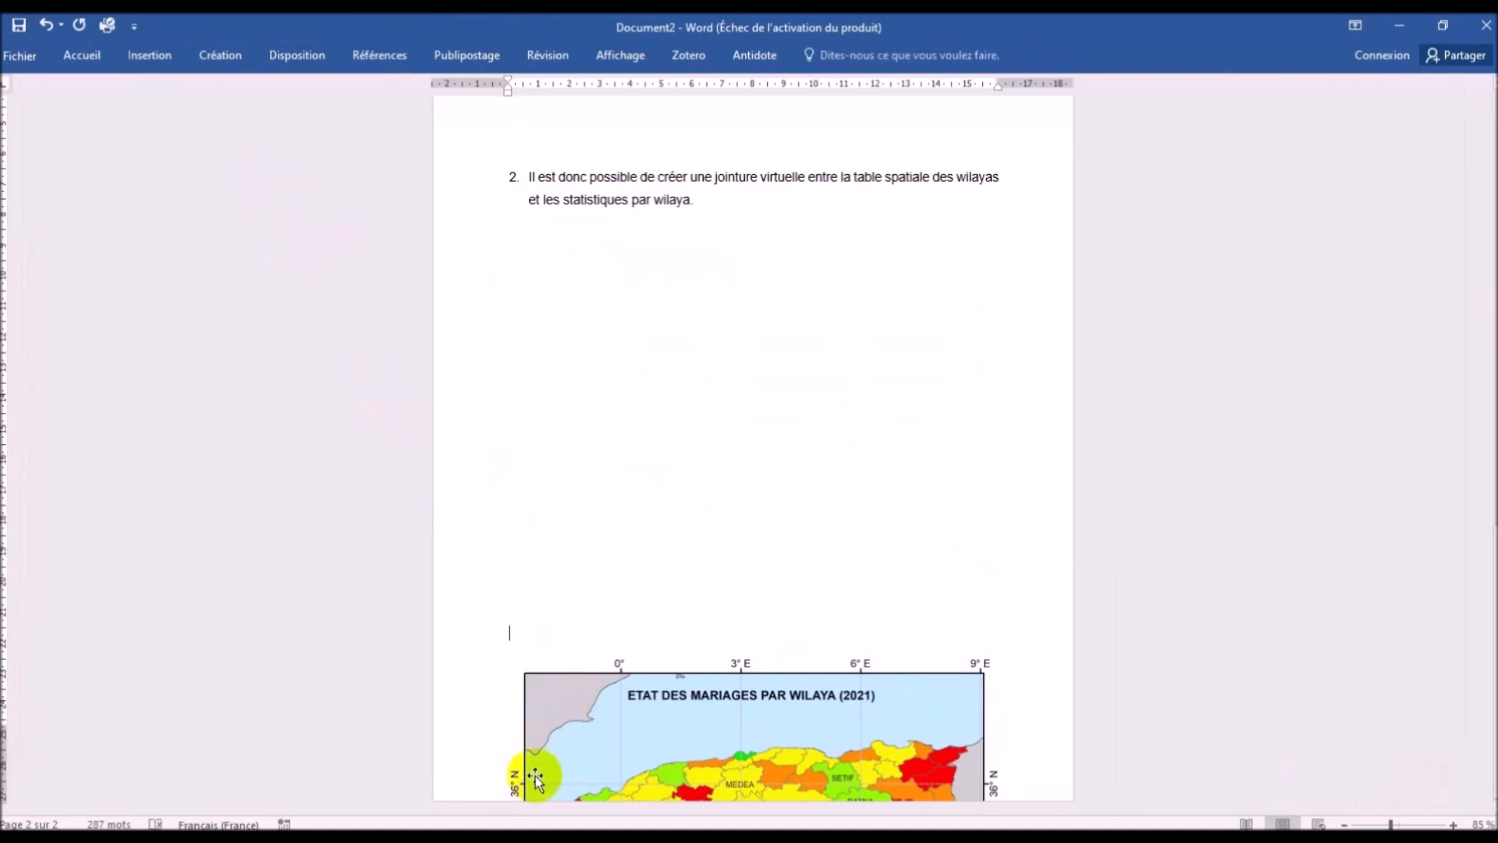
{"action": "left_click_drag", "start_coordinate": [619, 743], "coordinate": [618, 315]}
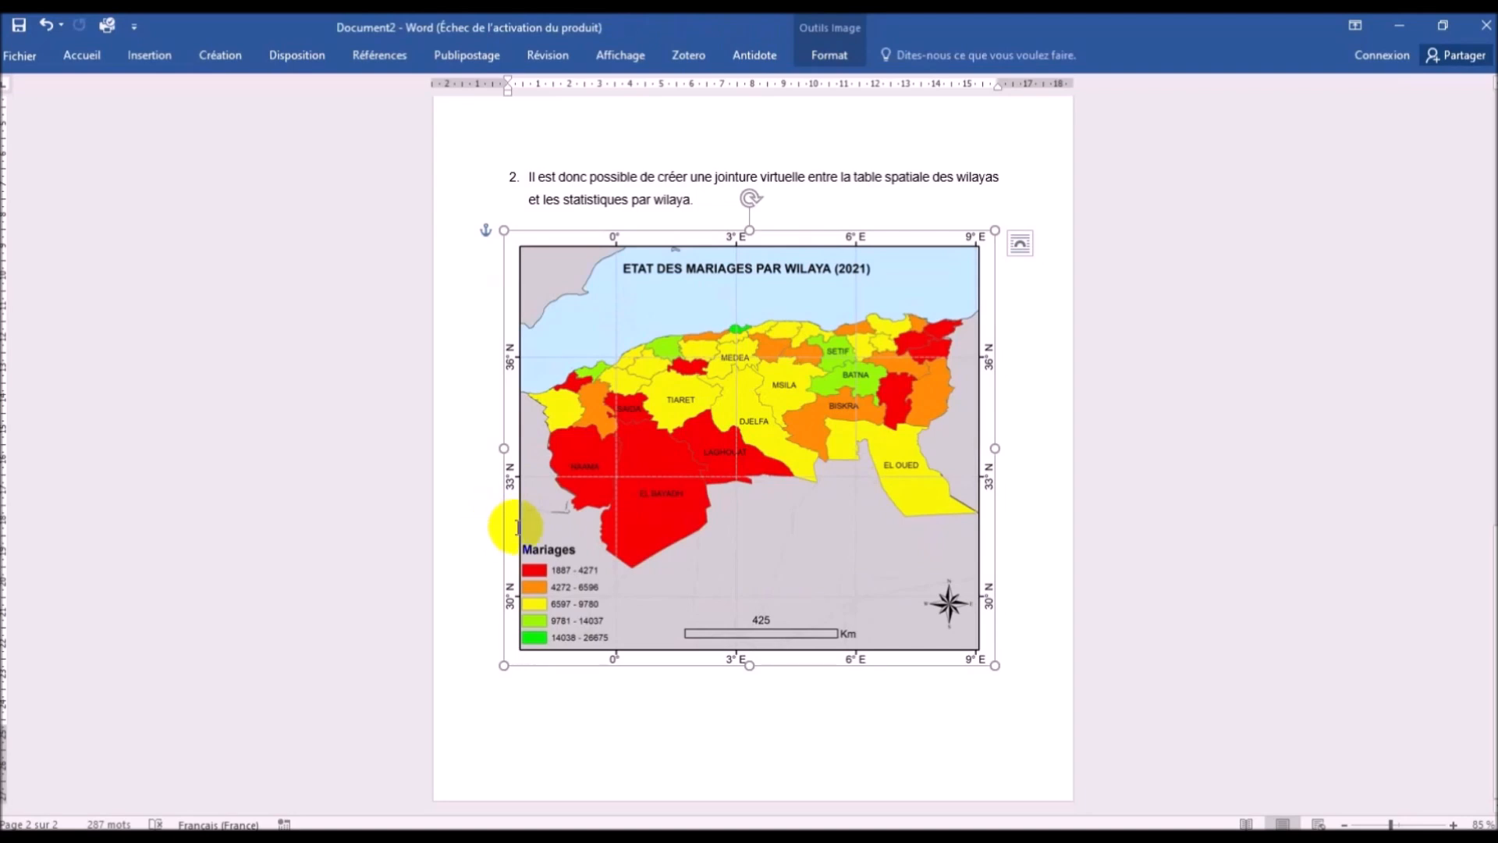
Step: Add further empty paragraphs at the map image's location, below item 2
{"action": "left_click", "coordinate": [518, 527]}
{"action": "key", "text": "Return"}
{"action": "key", "text": "Return"}
{"action": "key", "text": "Return"}
{"action": "key", "text": "Return"}
{"action": "key", "text": "Return"}
{"action": "key", "text": "Return"}
{"action": "key", "text": "Return"}
{"action": "key", "text": "Return"}
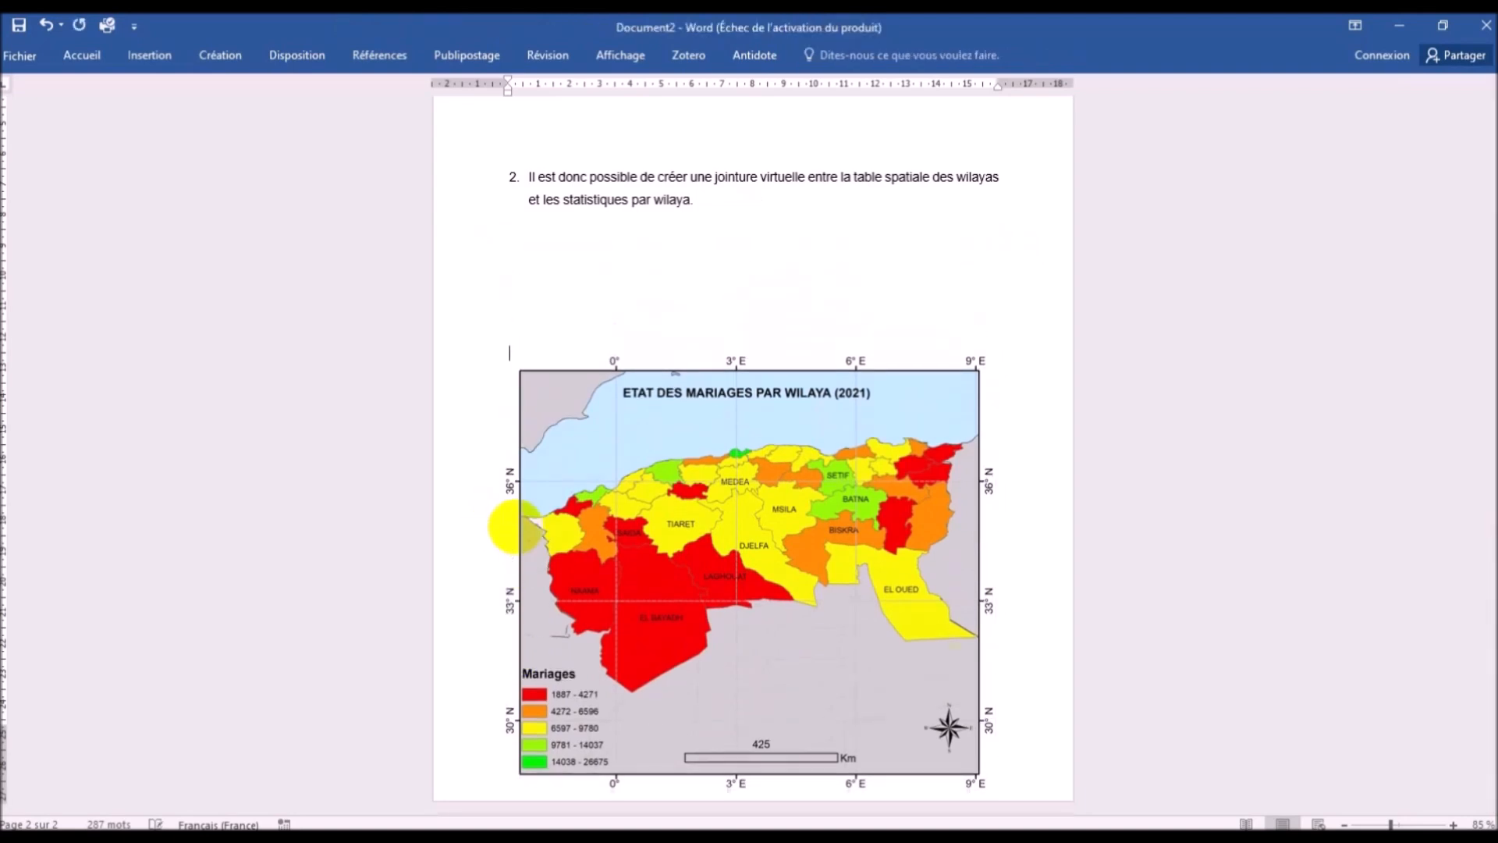
Step: Insert ten more empty paragraphs below item 2 and reposition the map image directly under the item's text
{"action": "key", "text": "Return"}
{"action": "key", "text": "Return"}
{"action": "key", "text": "Return"}
{"action": "key", "text": "Return"}
{"action": "key", "text": "Return"}
{"action": "key", "text": "Return"}
{"action": "key", "text": "Return"}
{"action": "key", "text": "Return"}
{"action": "key", "text": "Return"}
{"action": "key", "text": "Return"}
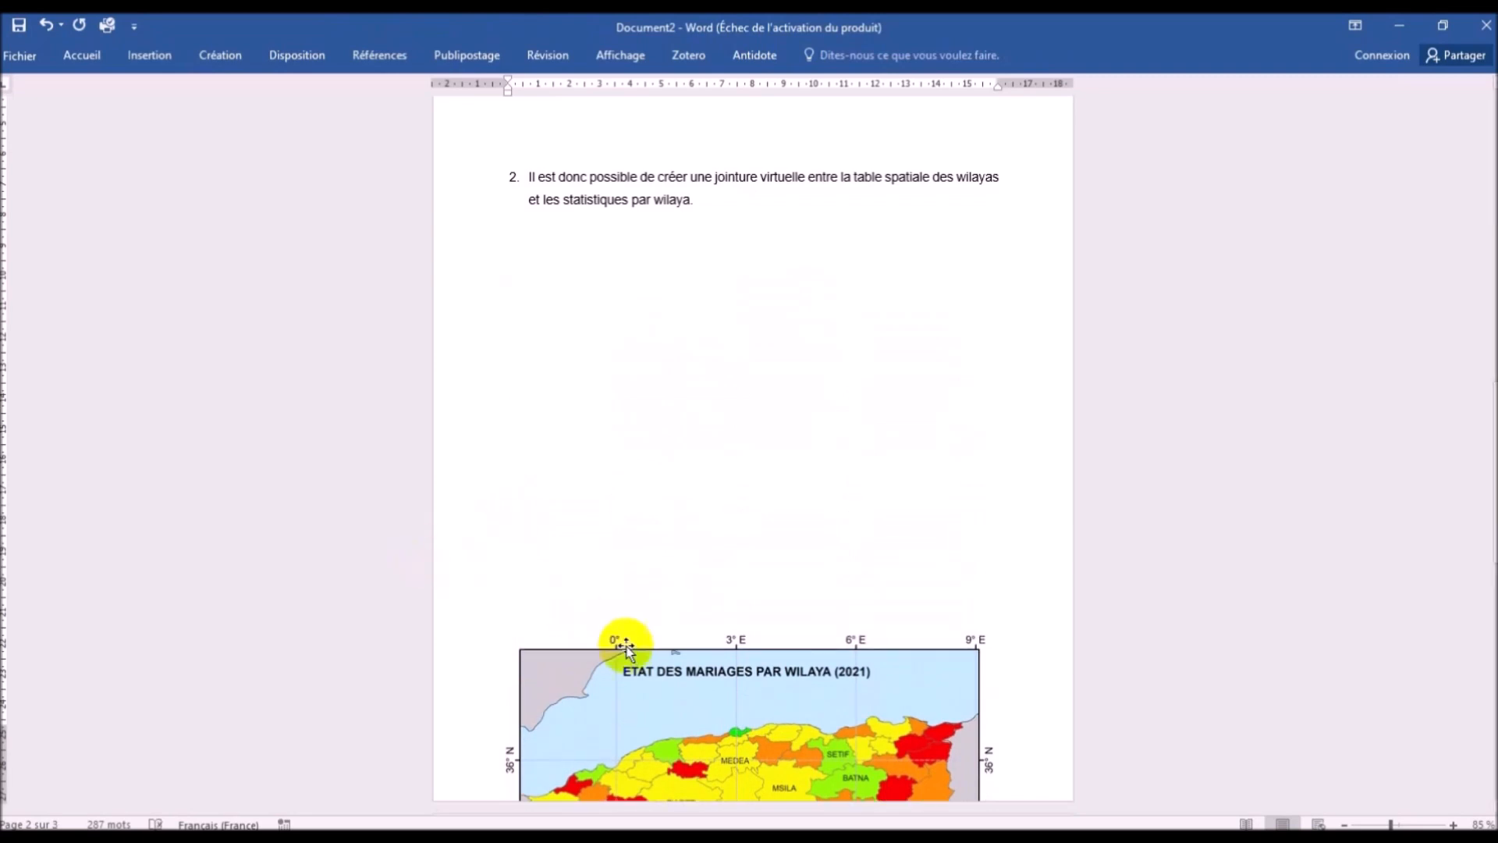
{"action": "left_click_drag", "start_coordinate": [625, 686], "coordinate": [636, 283]}
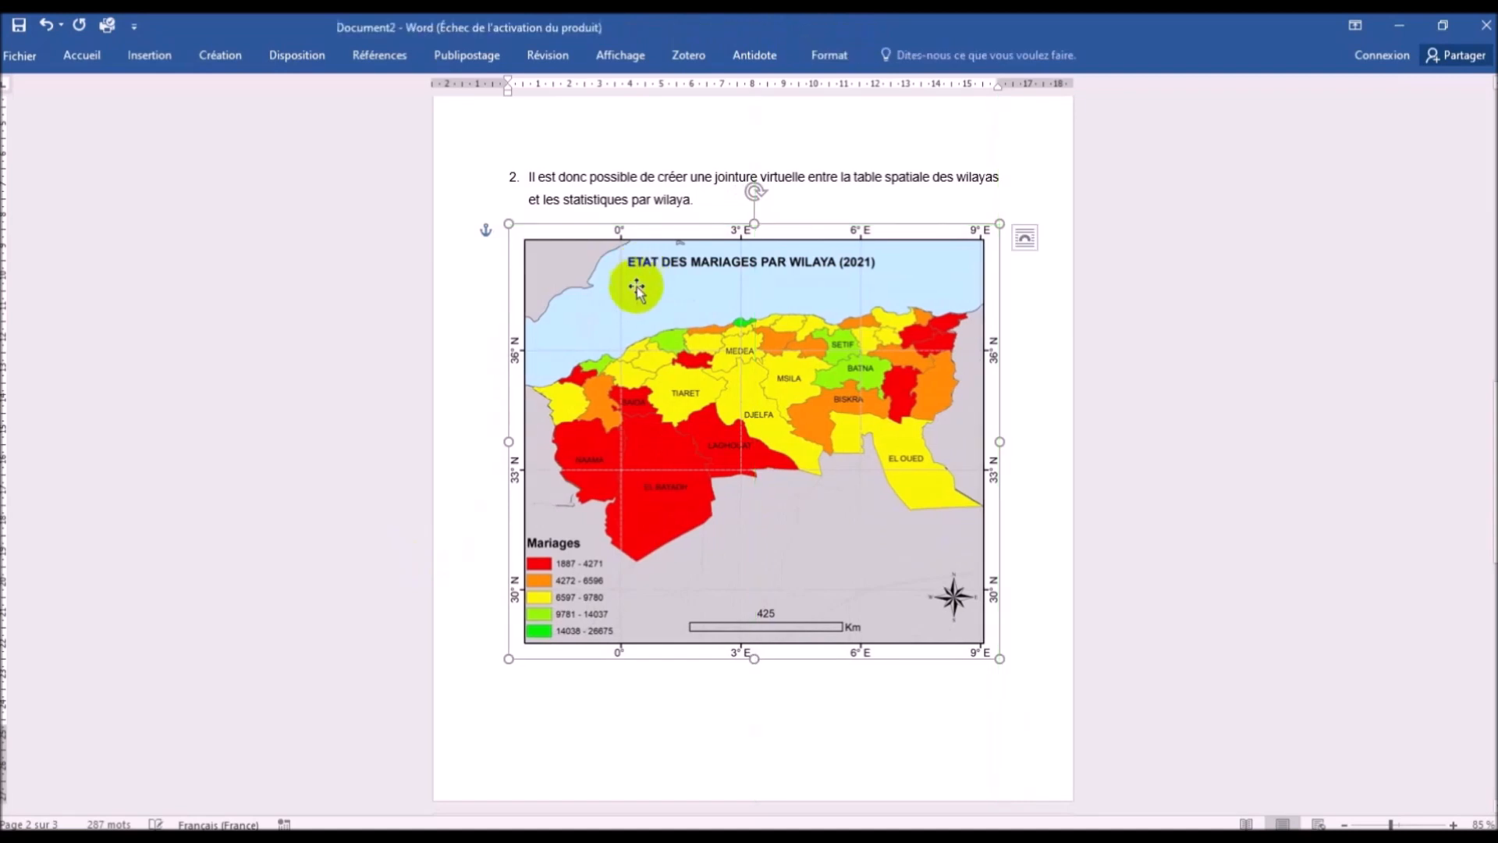
{"action": "left_click", "coordinate": [500, 358]}
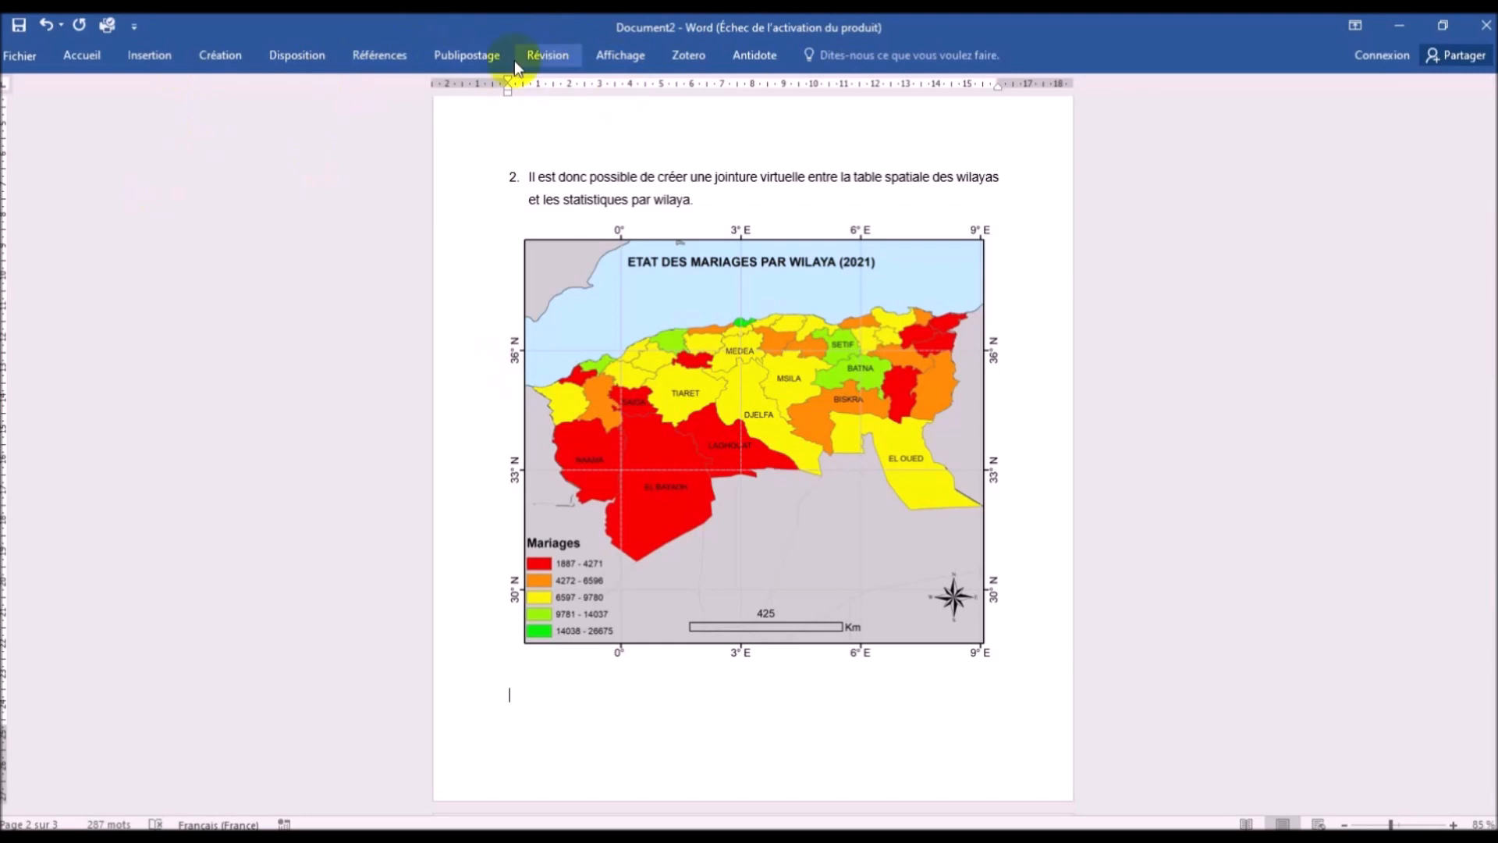
Step: Insert a caption below the map reading "Figure 1: Analyse thématique des mariages par wilayas selon les statistiques de 2021 réalisées par l'ONS."
{"action": "left_click", "coordinate": [390, 63]}
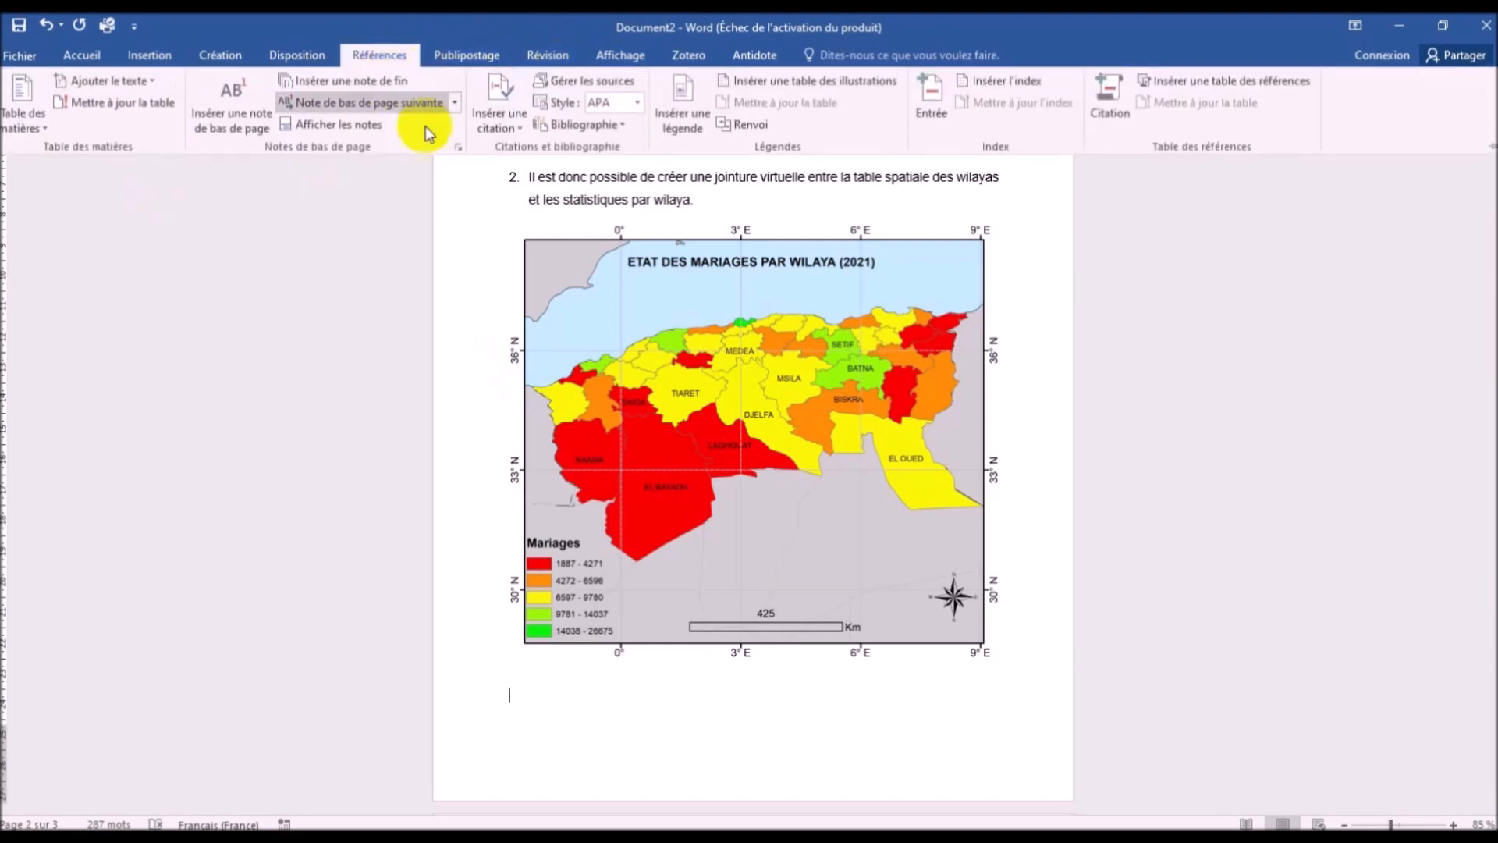
{"action": "left_click", "coordinate": [683, 109]}
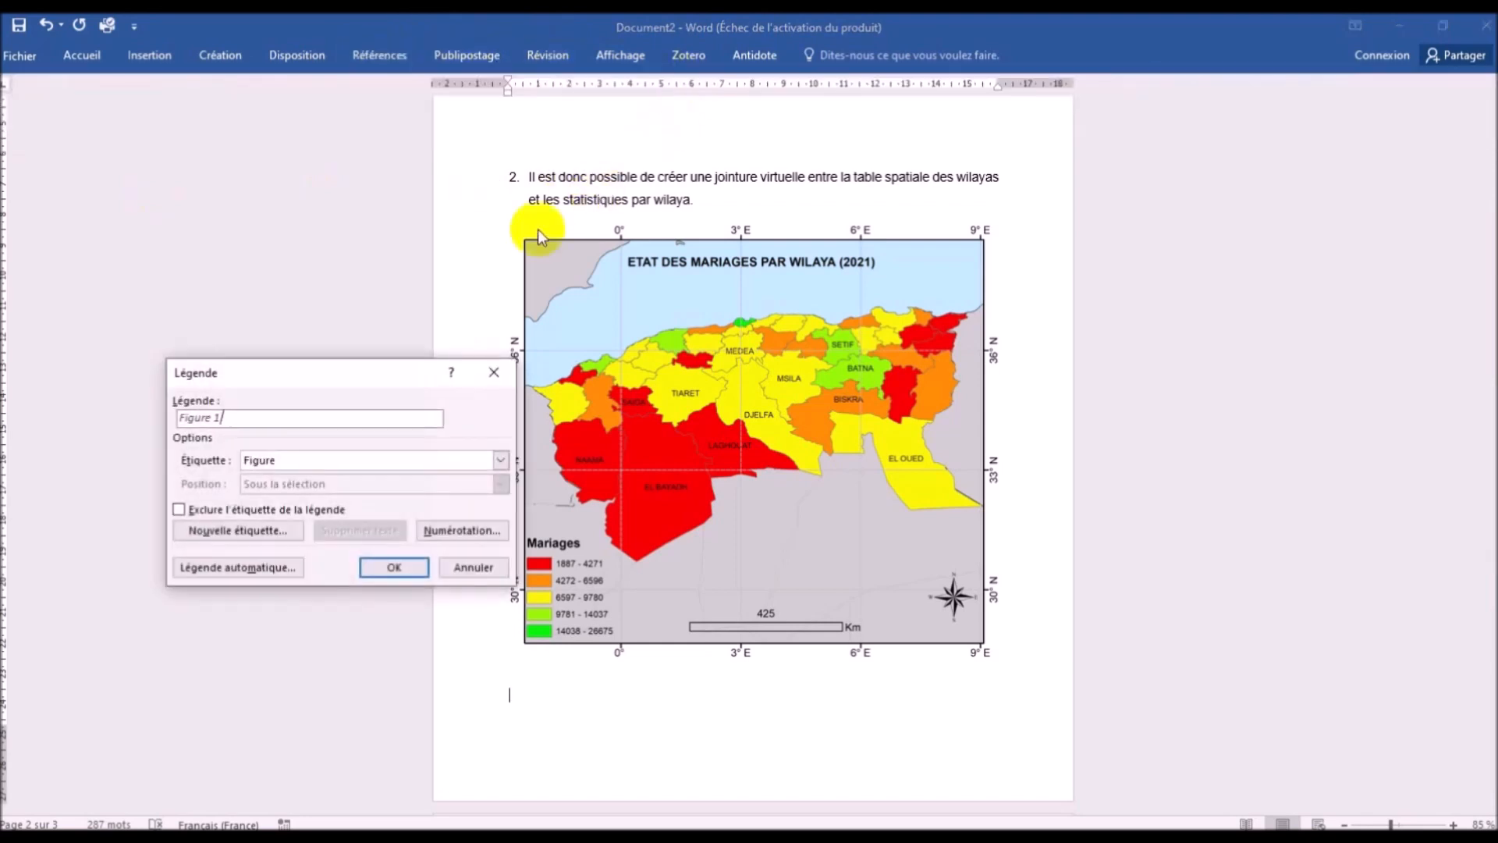
{"action": "type", "text": ": Analyse thé"}
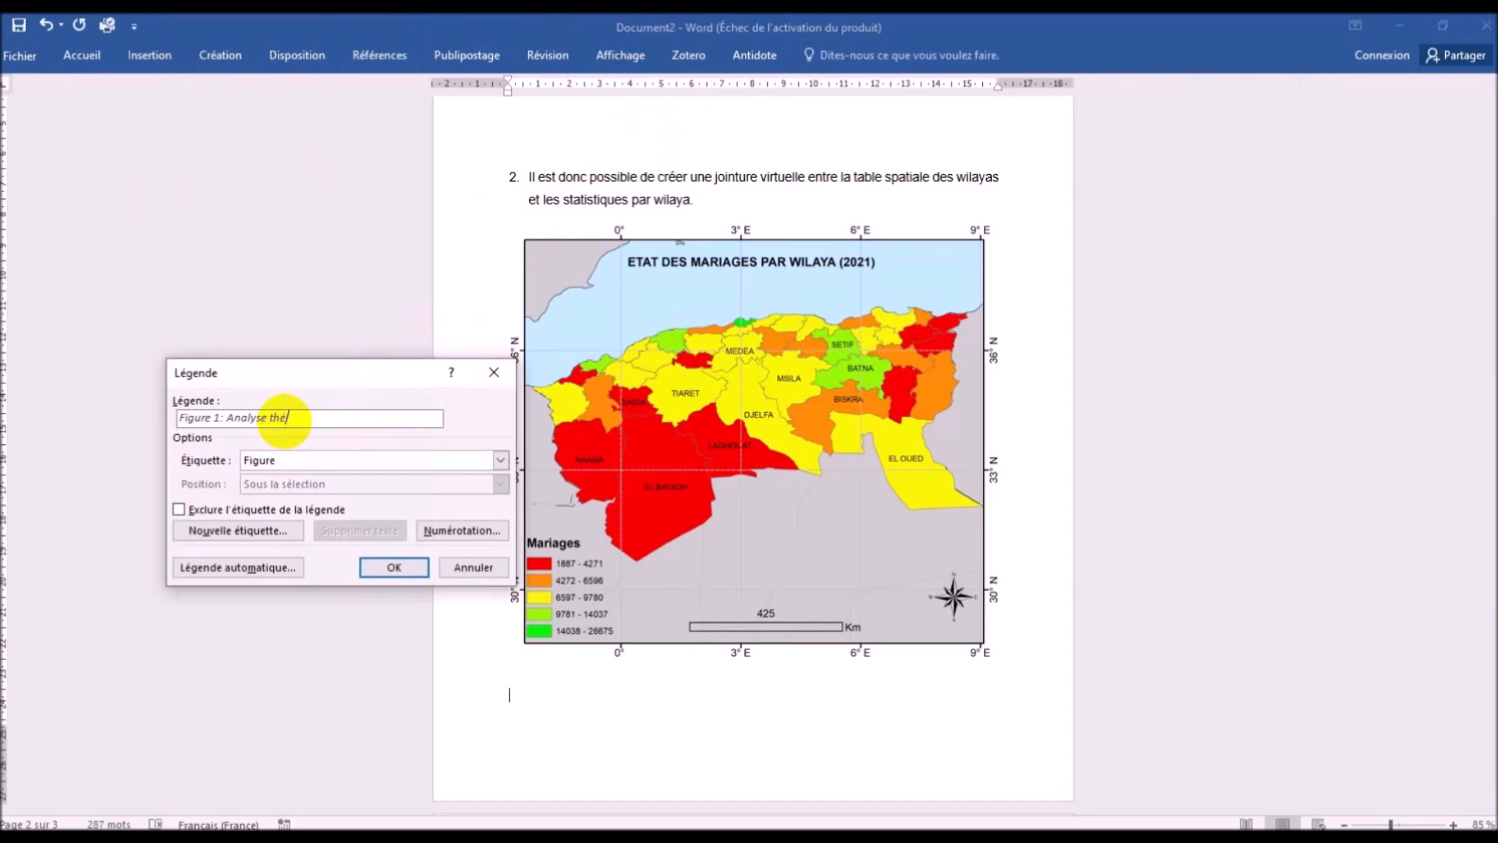
{"action": "type", "text": "ique des mariages en"}
{"action": "left_click", "coordinate": [401, 419]}
{"action": "type", "text": "par "}
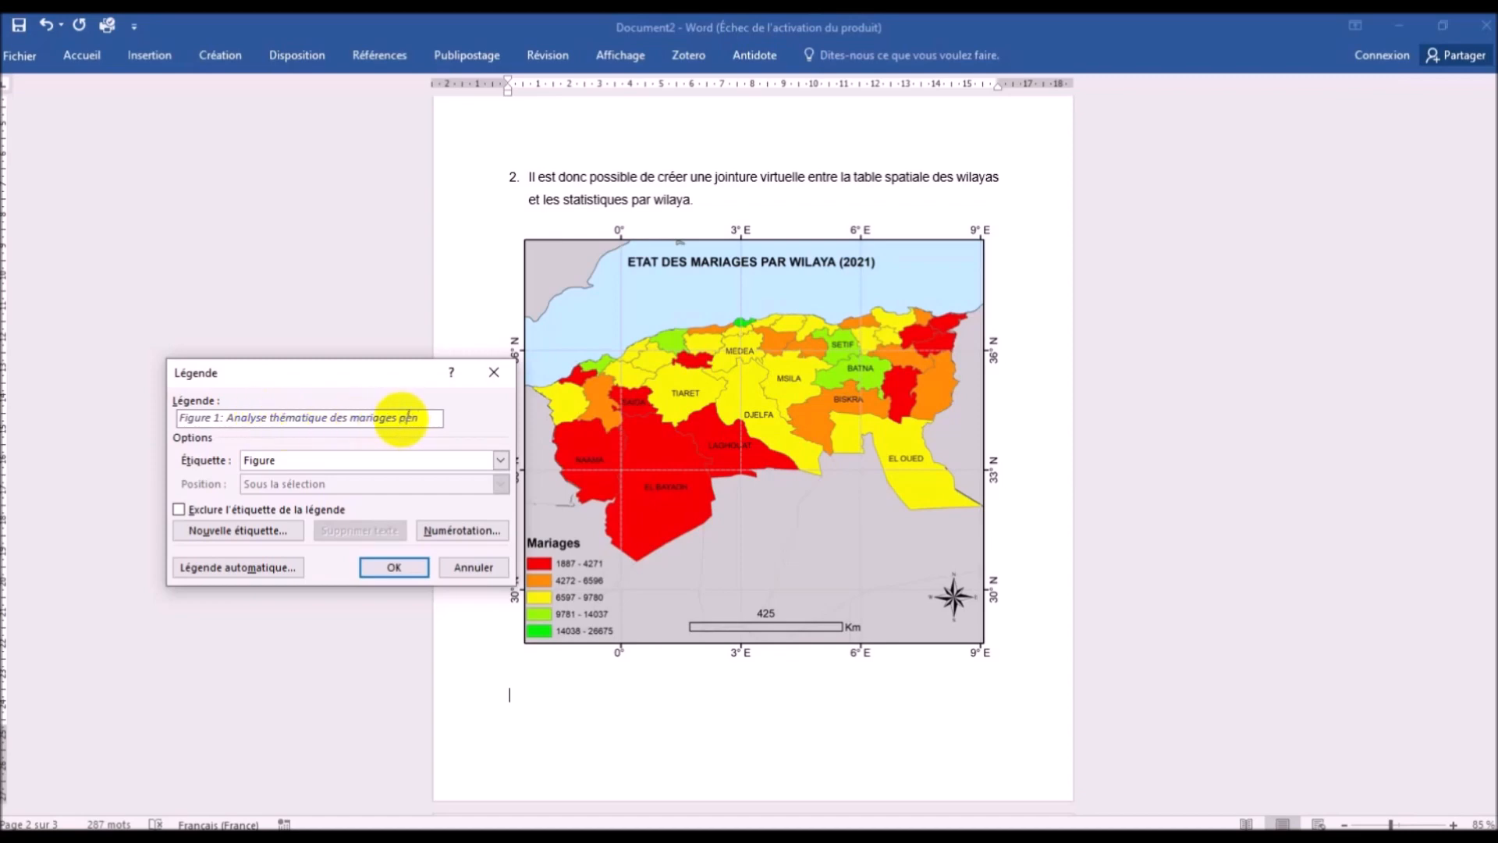
{"action": "type", "text": "wilayas"}
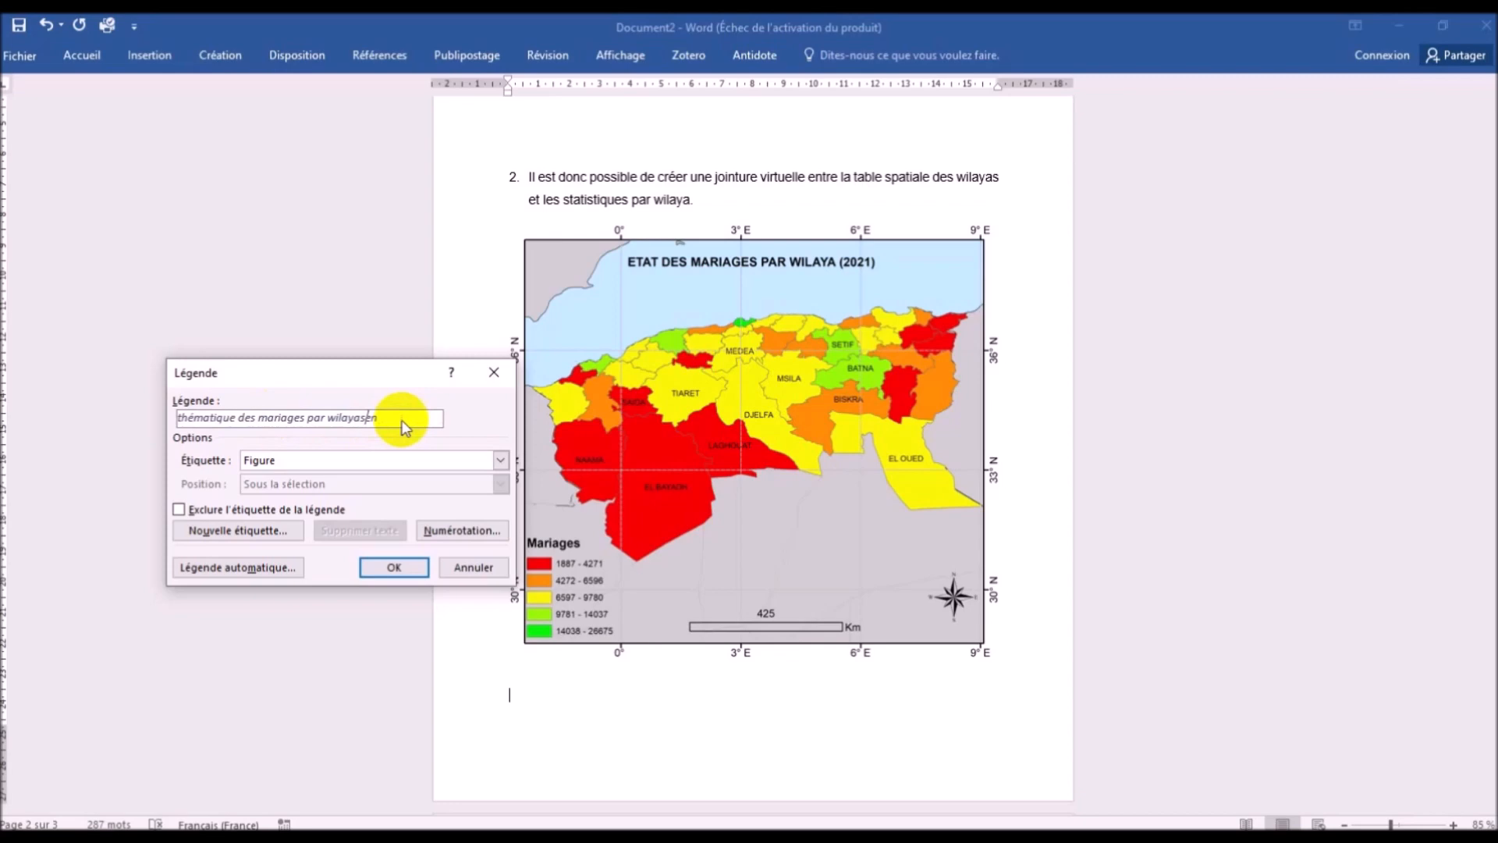
{"action": "type", "text": " selon les statistiques"}
{"action": "type", "text": "de 2021 "}
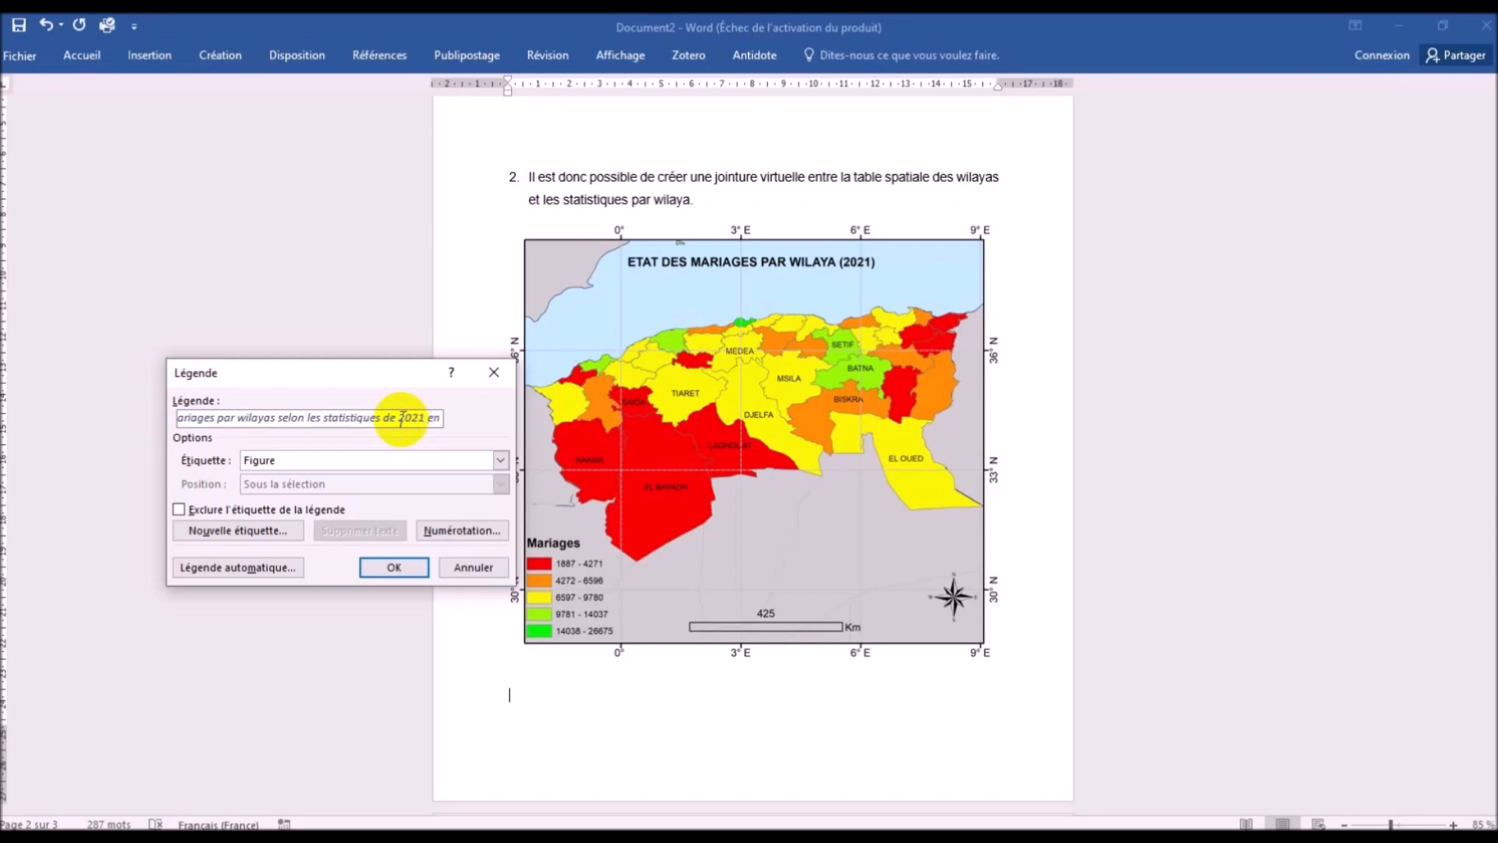
{"action": "type", "text": "réalisé"}
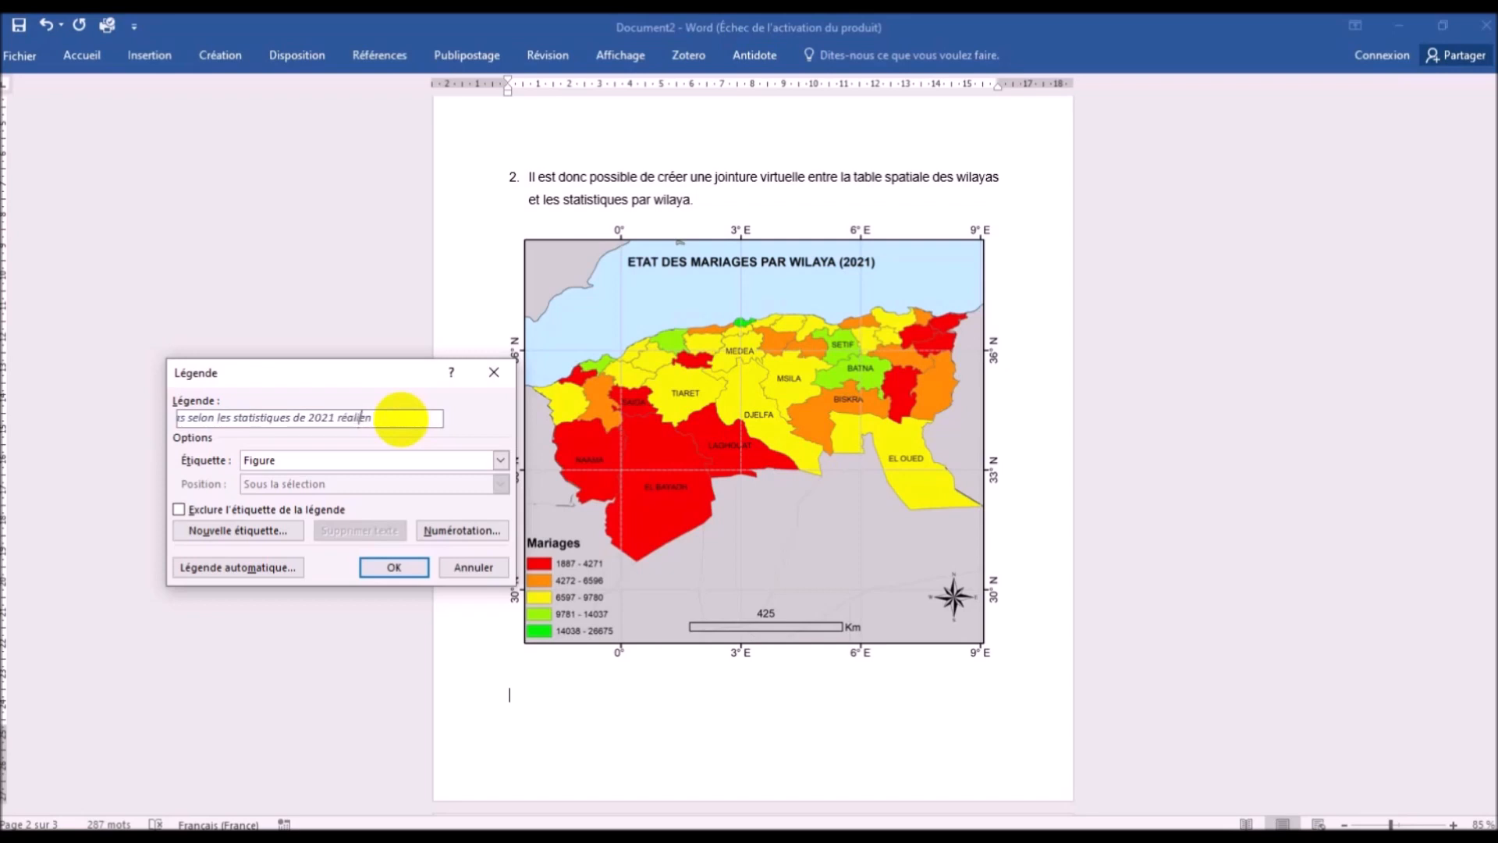
{"action": "type", "text": "es par l'ONS."}
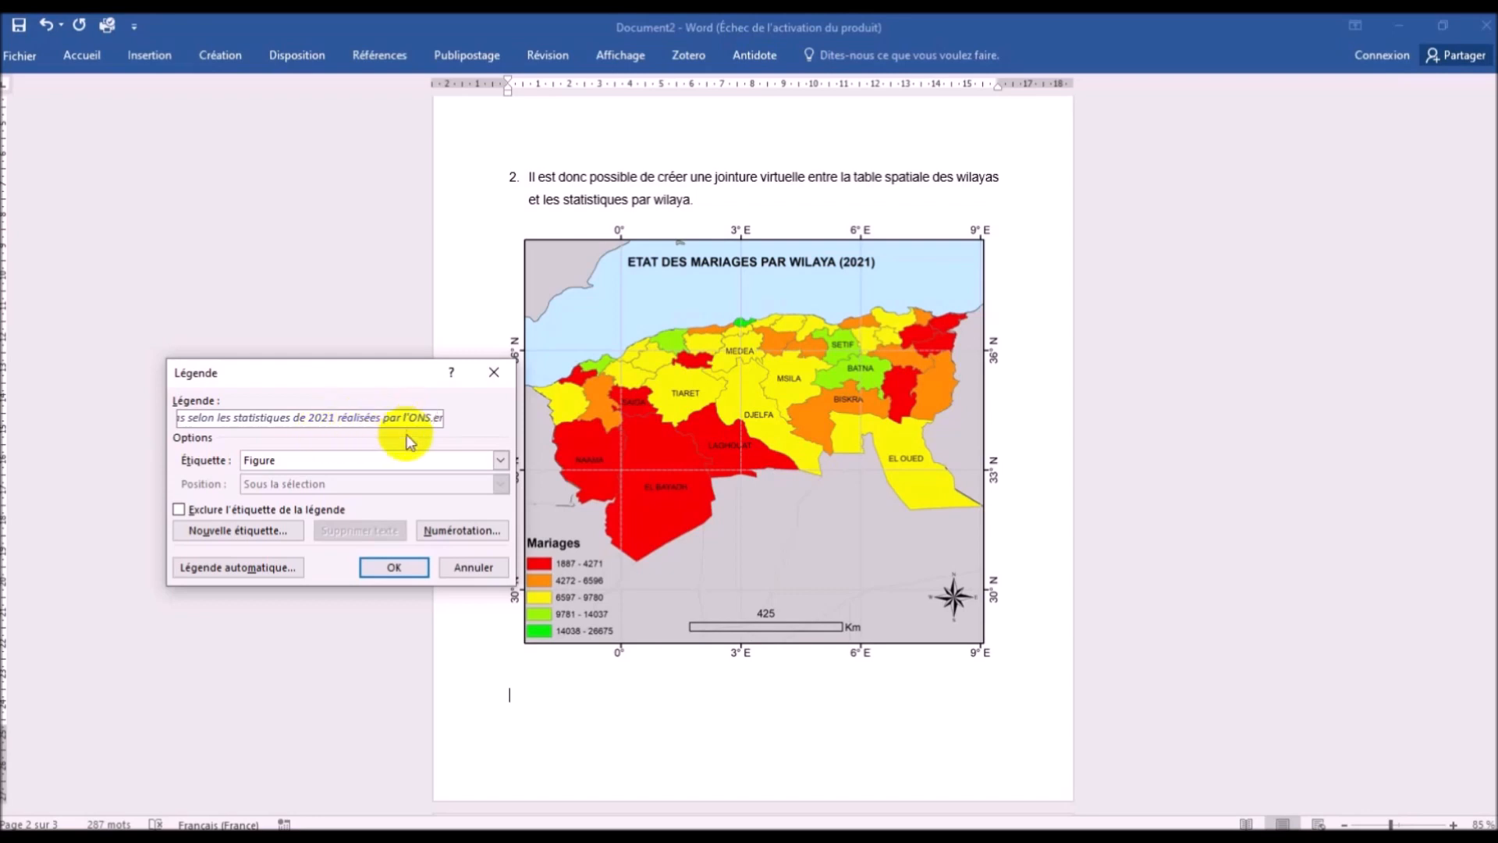
{"action": "left_click", "coordinate": [396, 569]}
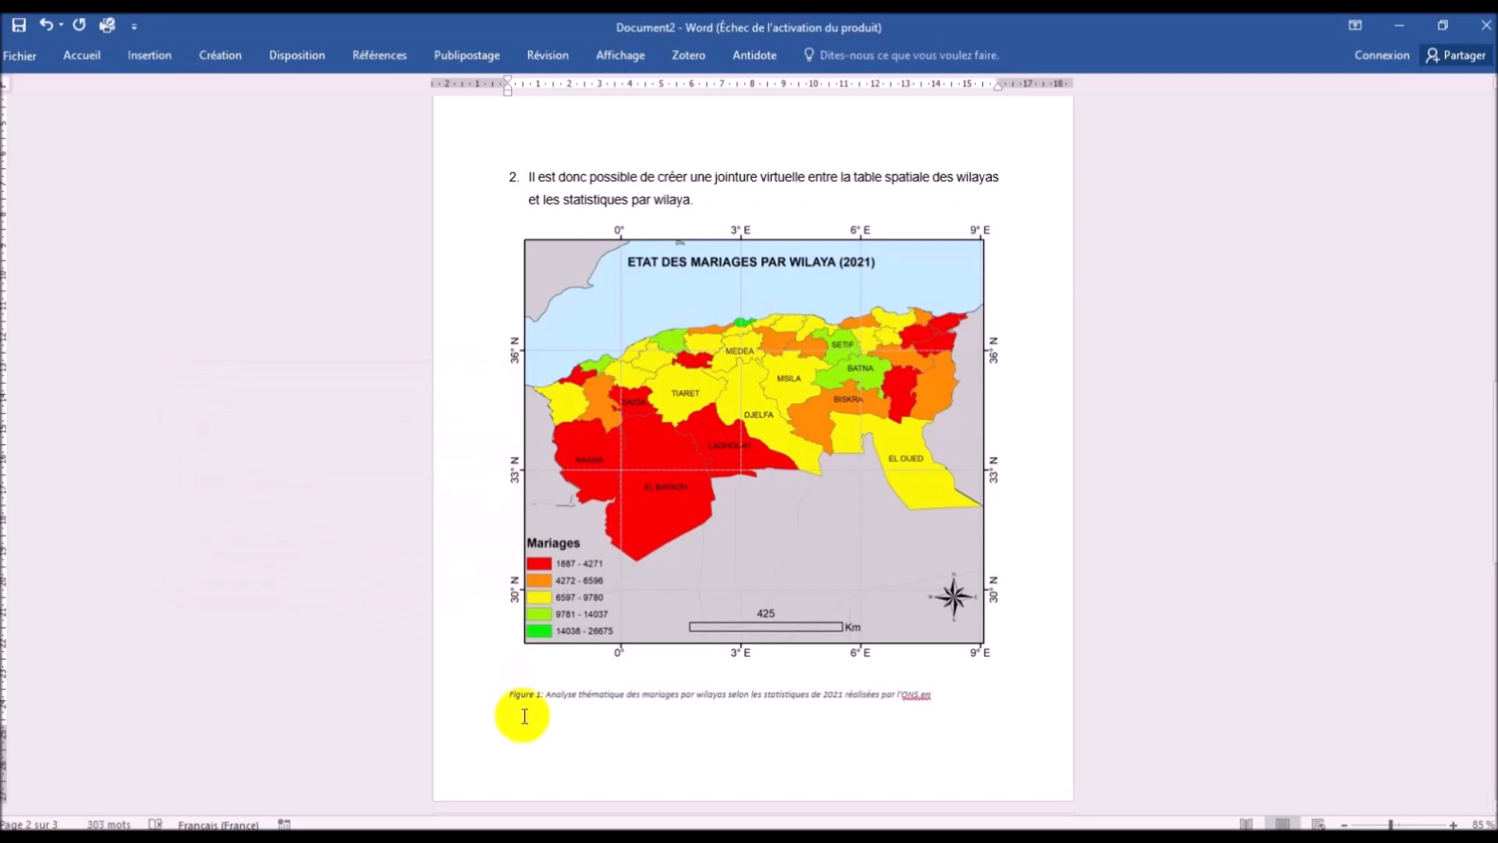
Step: Format the figure caption in Arial, size 11, and centre it below the map
{"action": "left_click", "coordinate": [485, 695]}
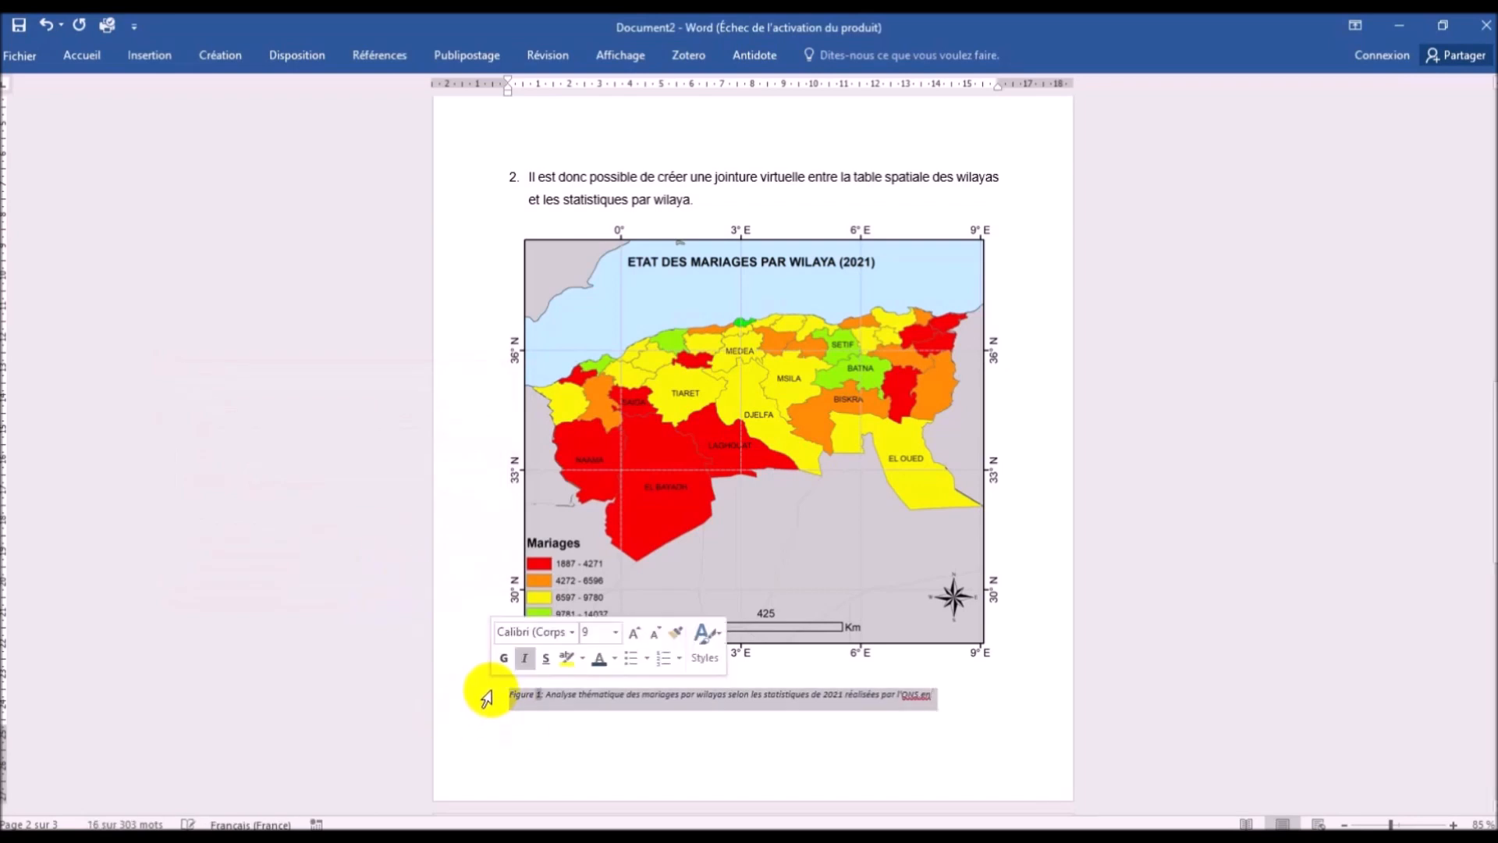
{"action": "left_click", "coordinate": [572, 632]}
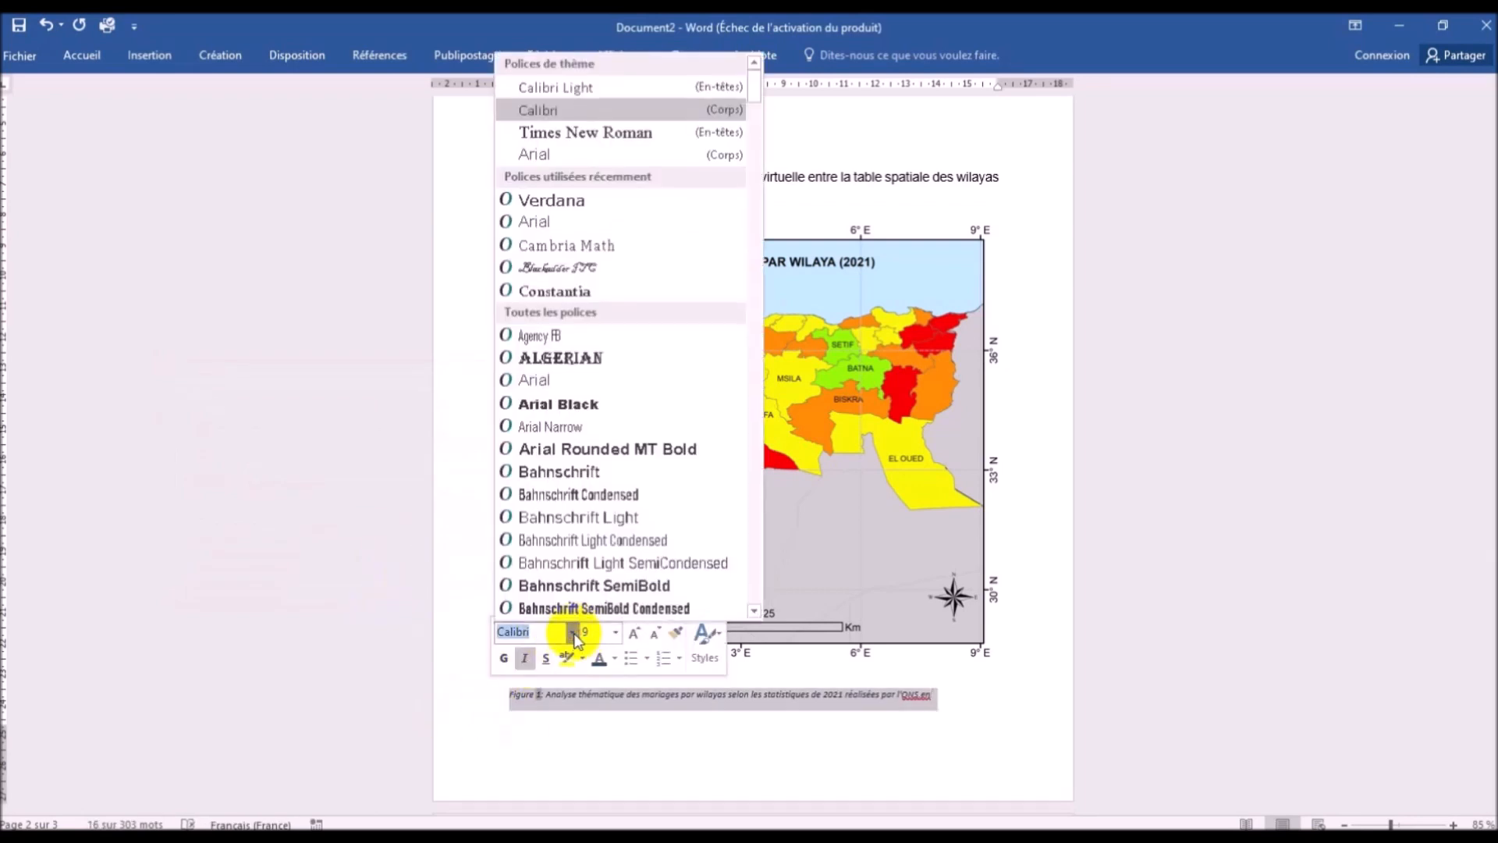
{"action": "left_click", "coordinate": [607, 154]}
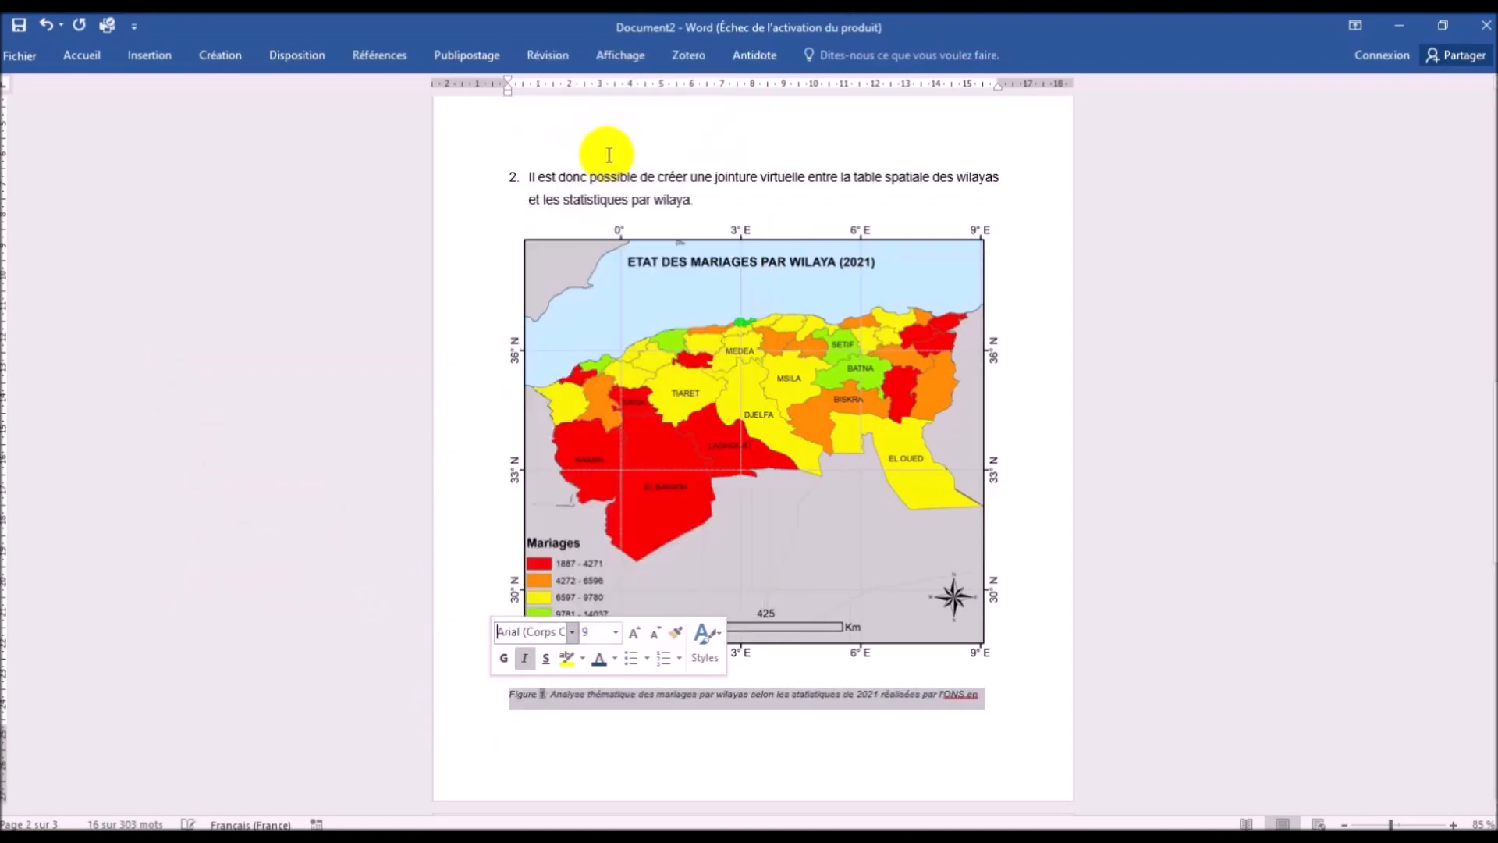
{"action": "left_click", "coordinate": [614, 634]}
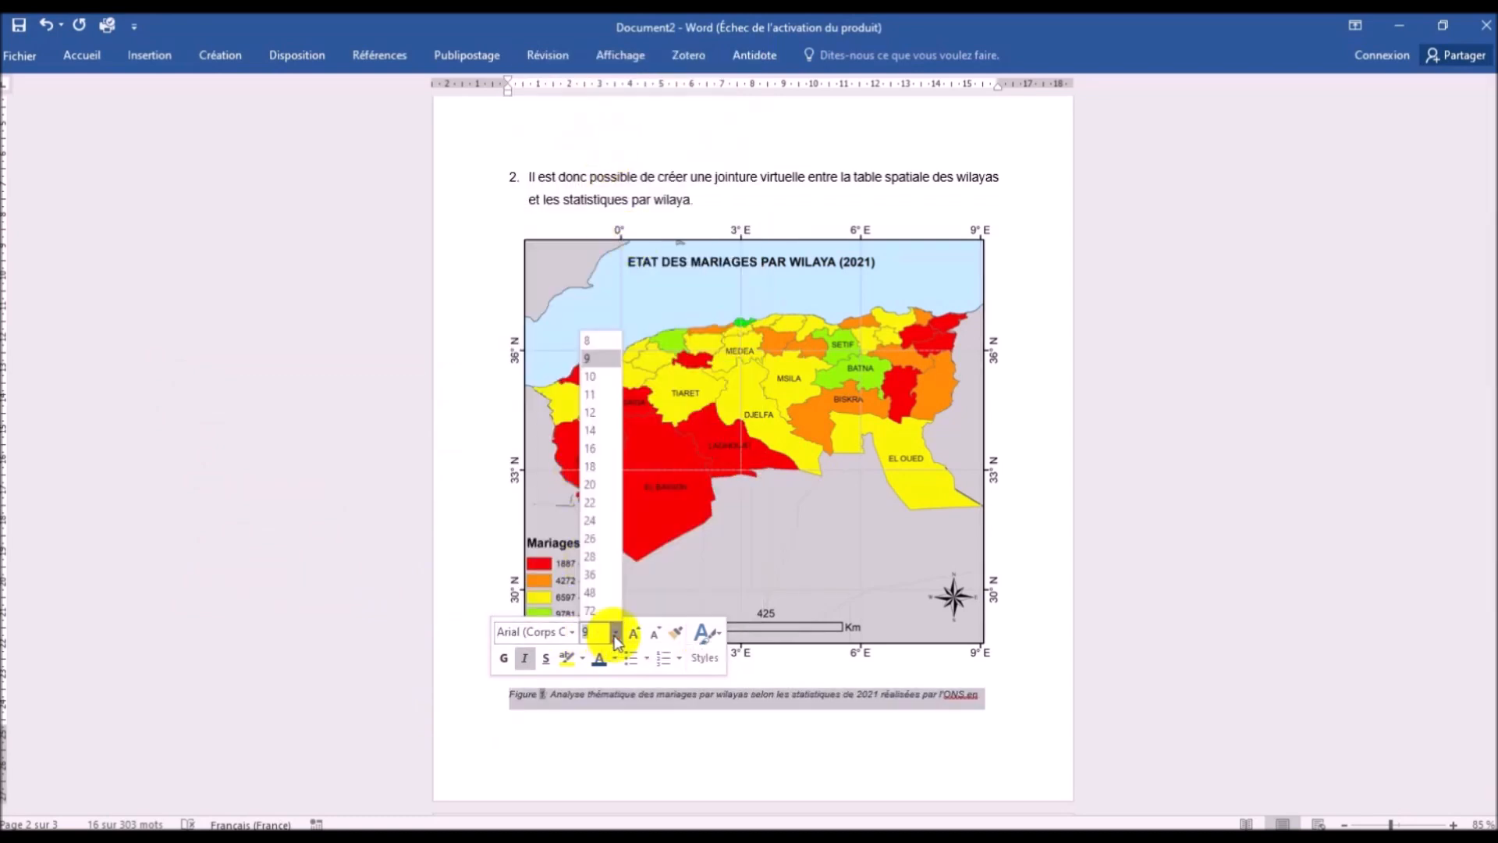
{"action": "left_click", "coordinate": [590, 396]}
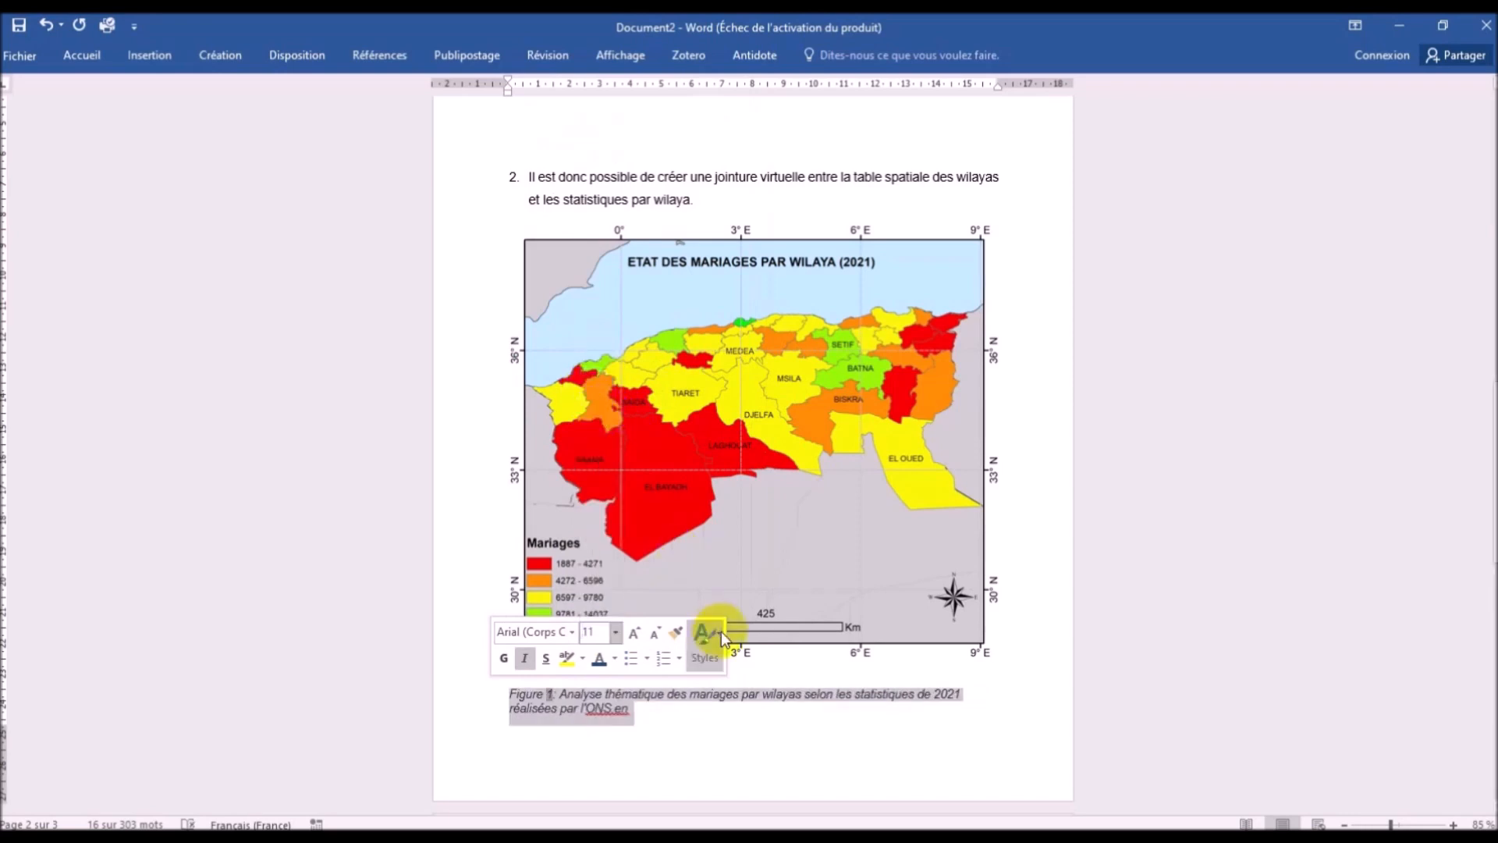
{"action": "left_click", "coordinate": [80, 54]}
{"action": "left_click", "coordinate": [496, 120]}
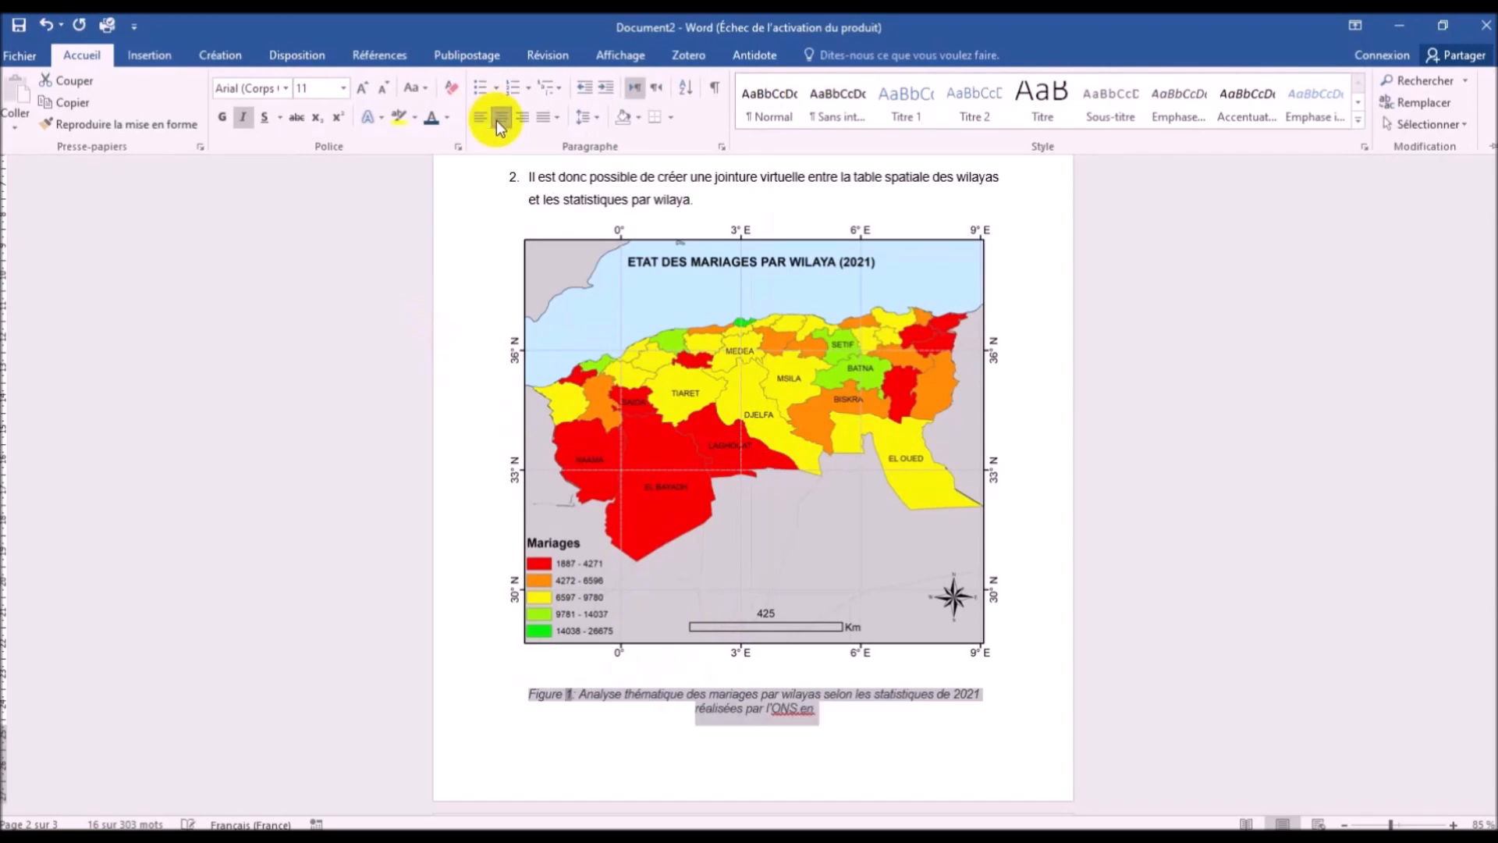
{"action": "left_click", "coordinate": [690, 714]}
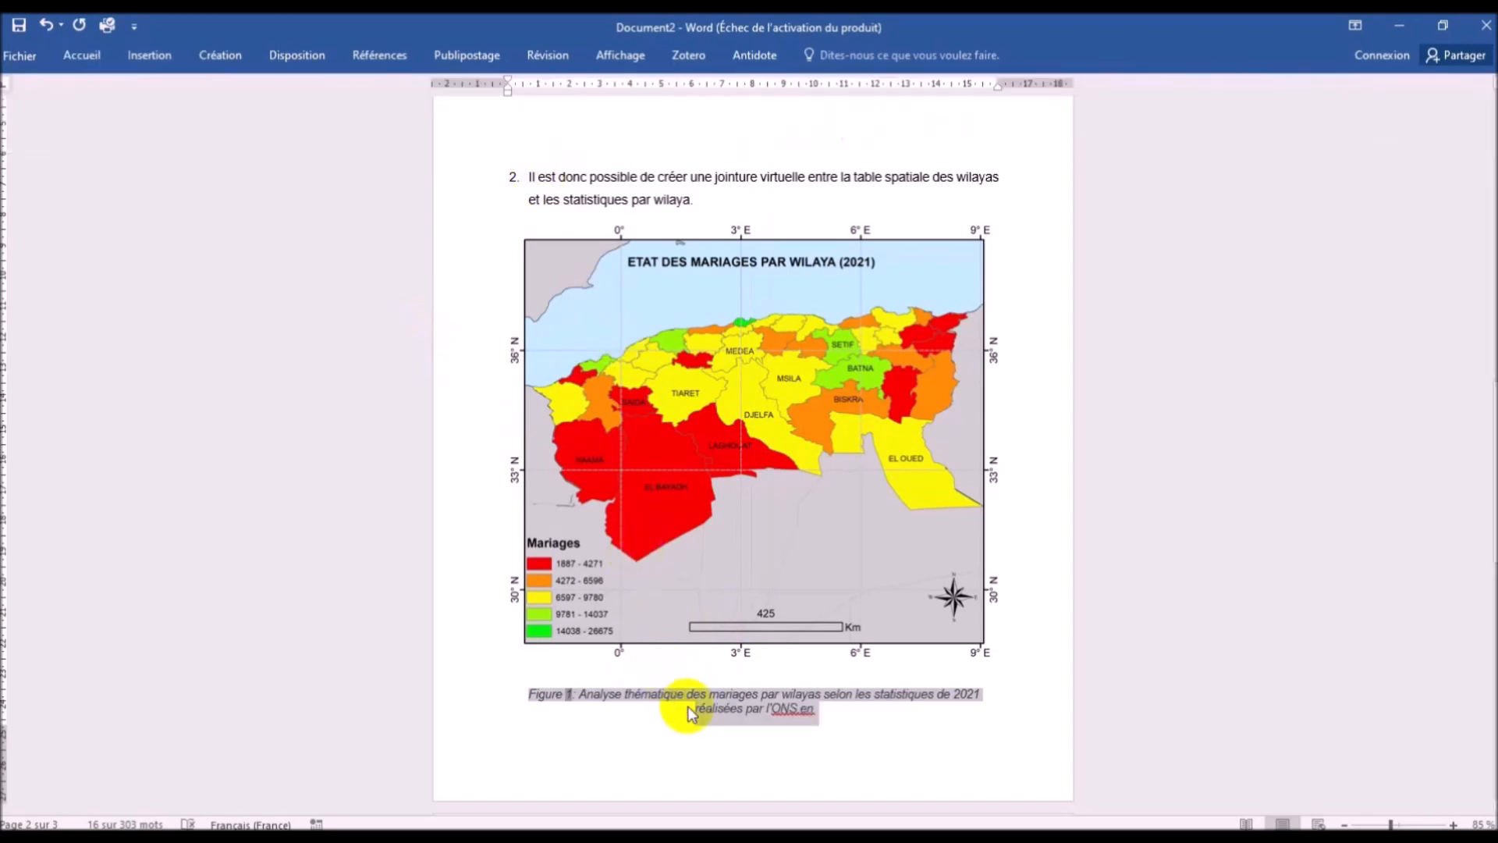
Step: Add "du nord de l'Algérie" after "wilayas" in the caption and delete the stray "en" at its end
{"action": "left_click", "coordinate": [769, 702]}
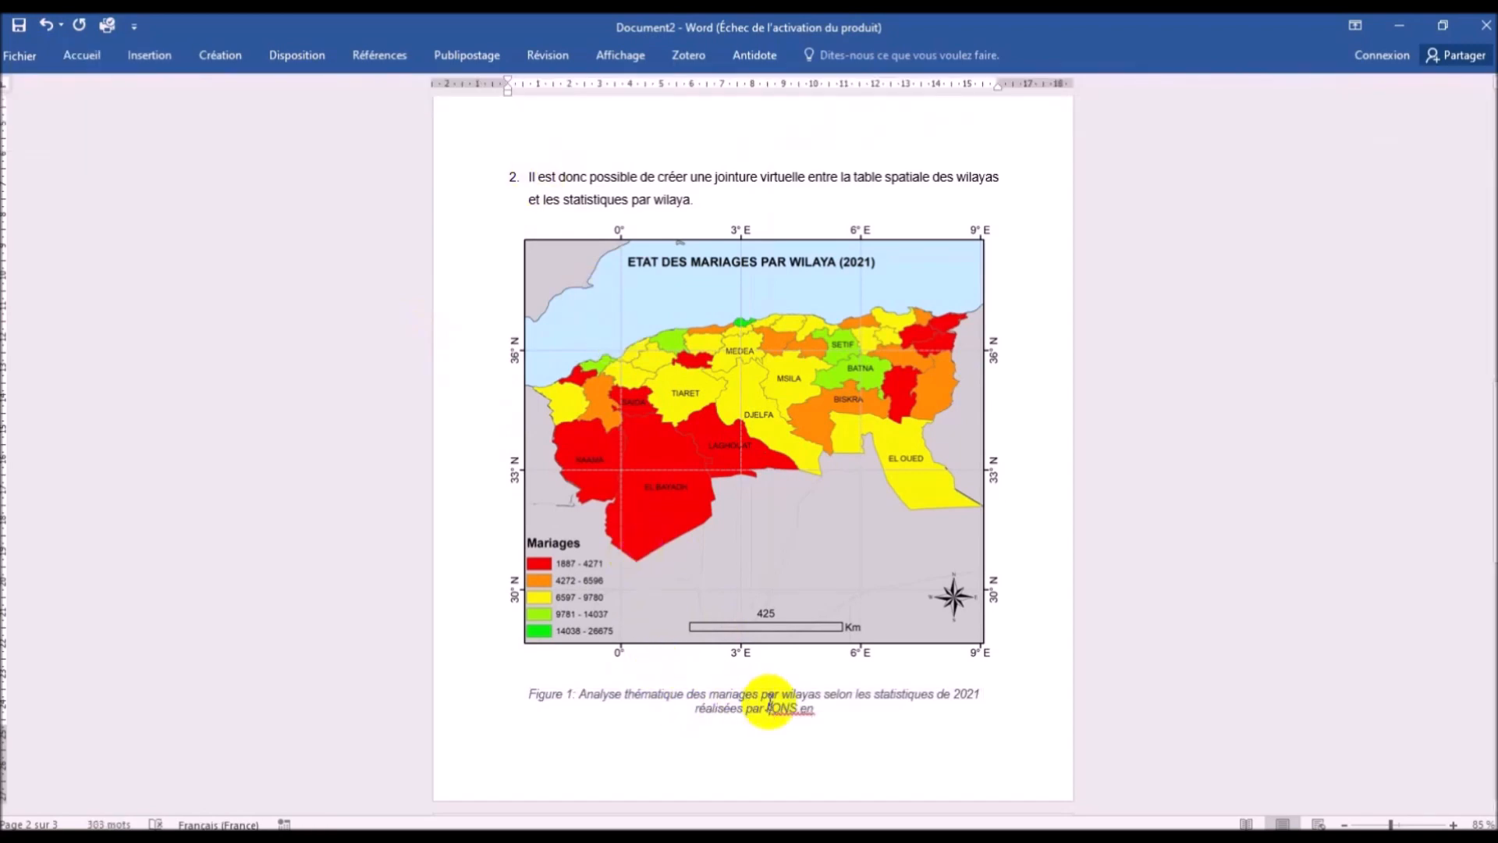
{"action": "left_click", "coordinate": [824, 696]}
{"action": "type", "text": "du nord de l'A"}
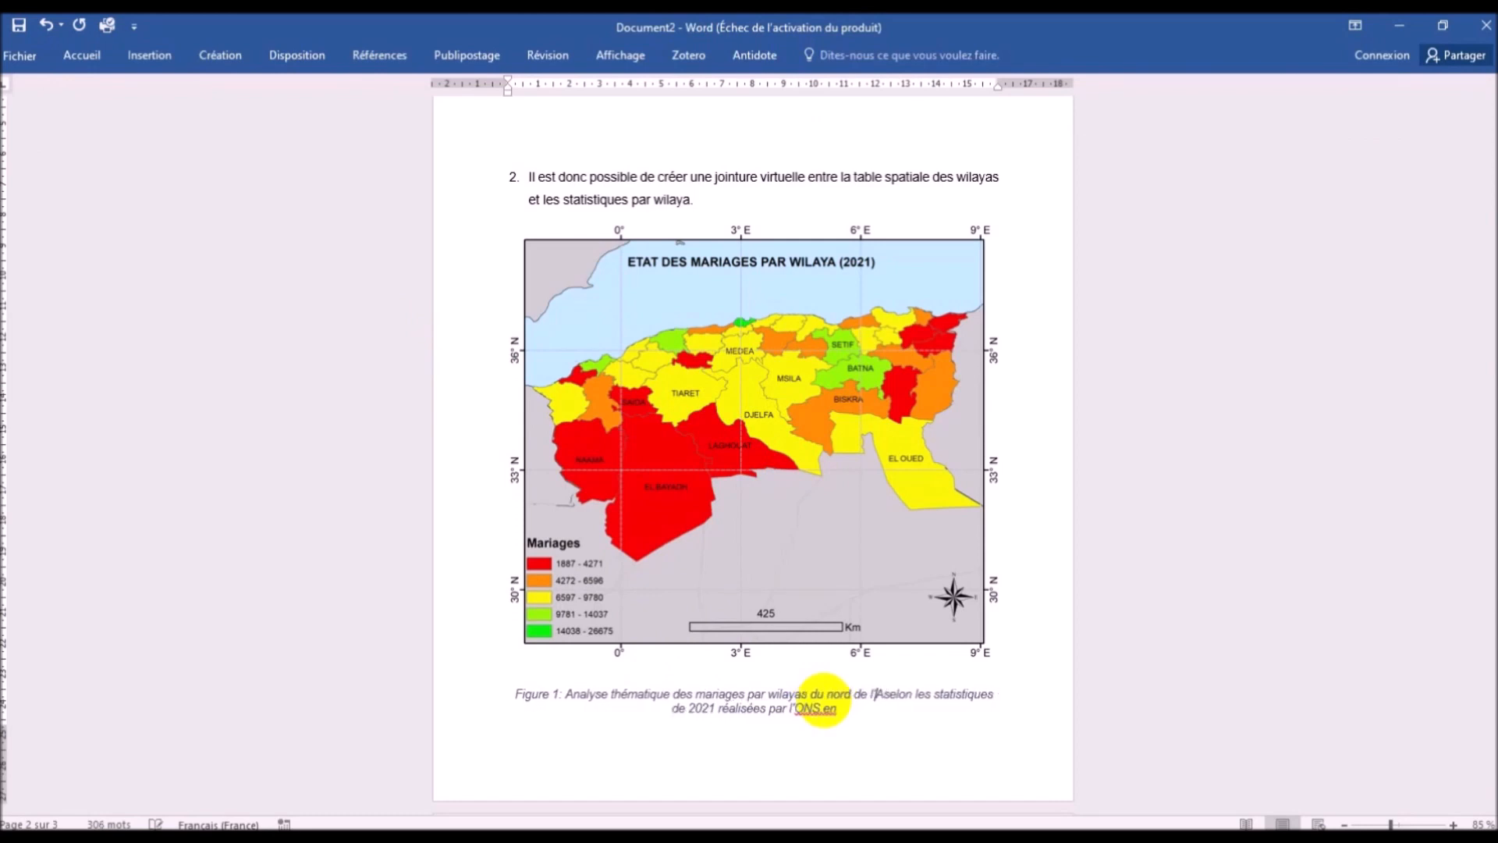
{"action": "type", "text": "lgérie"}
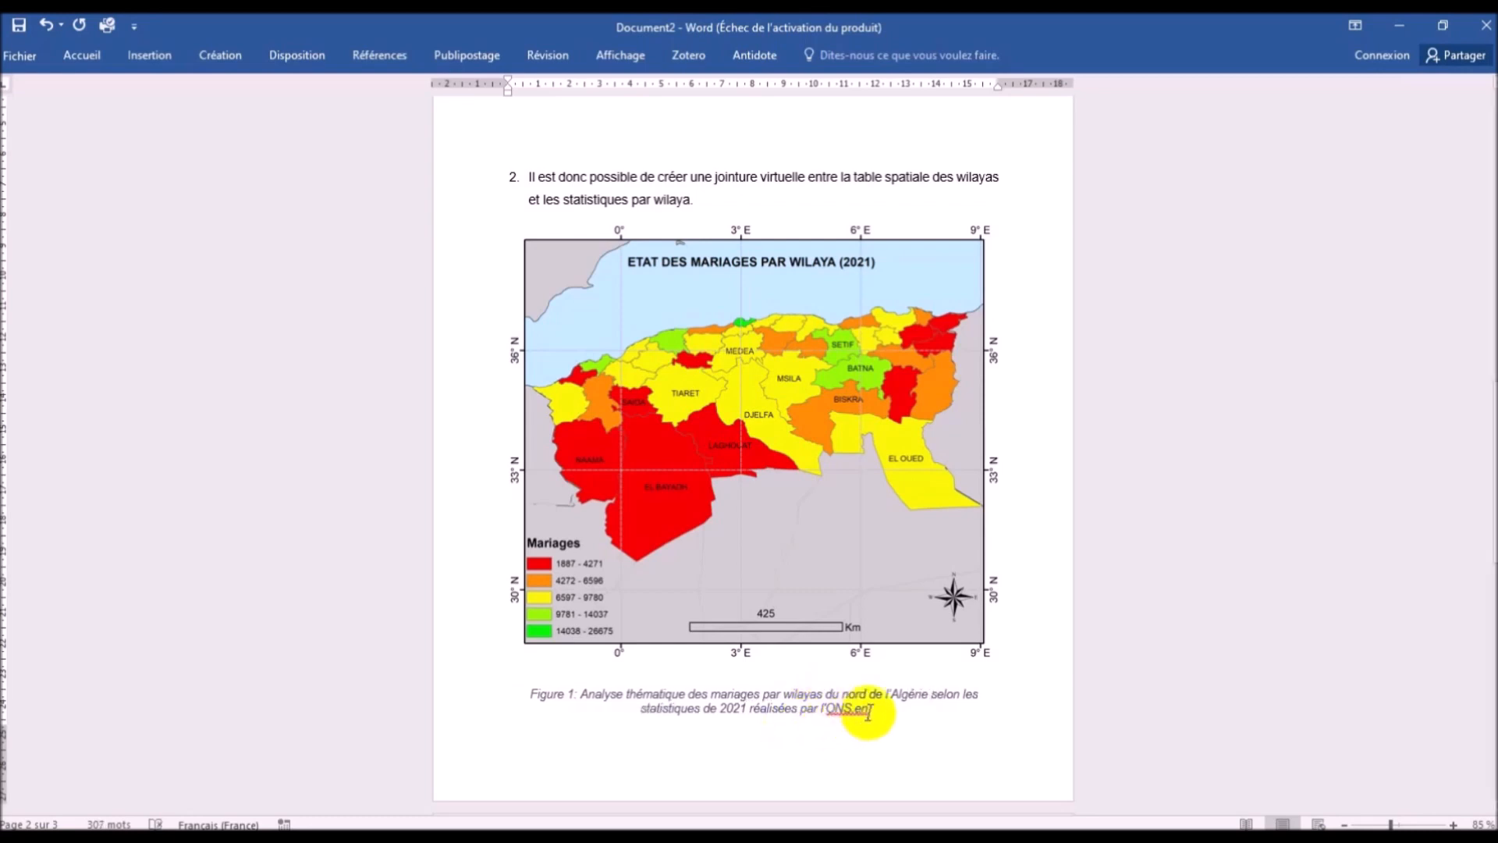
{"action": "key", "text": "BackSpace"}
{"action": "key", "text": "BackSpace"}
{"action": "type", "text": "/"}
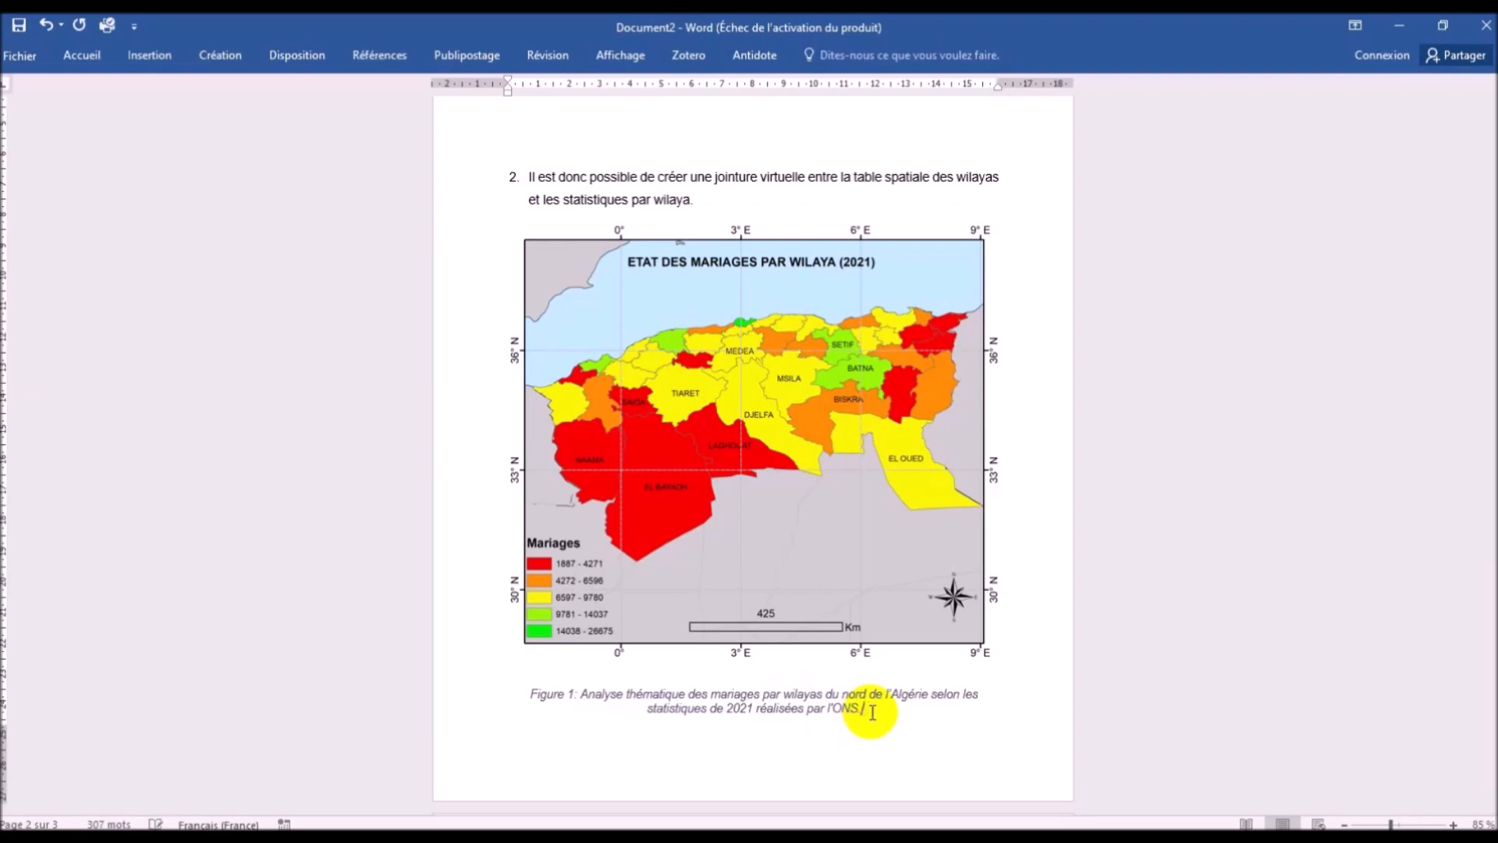